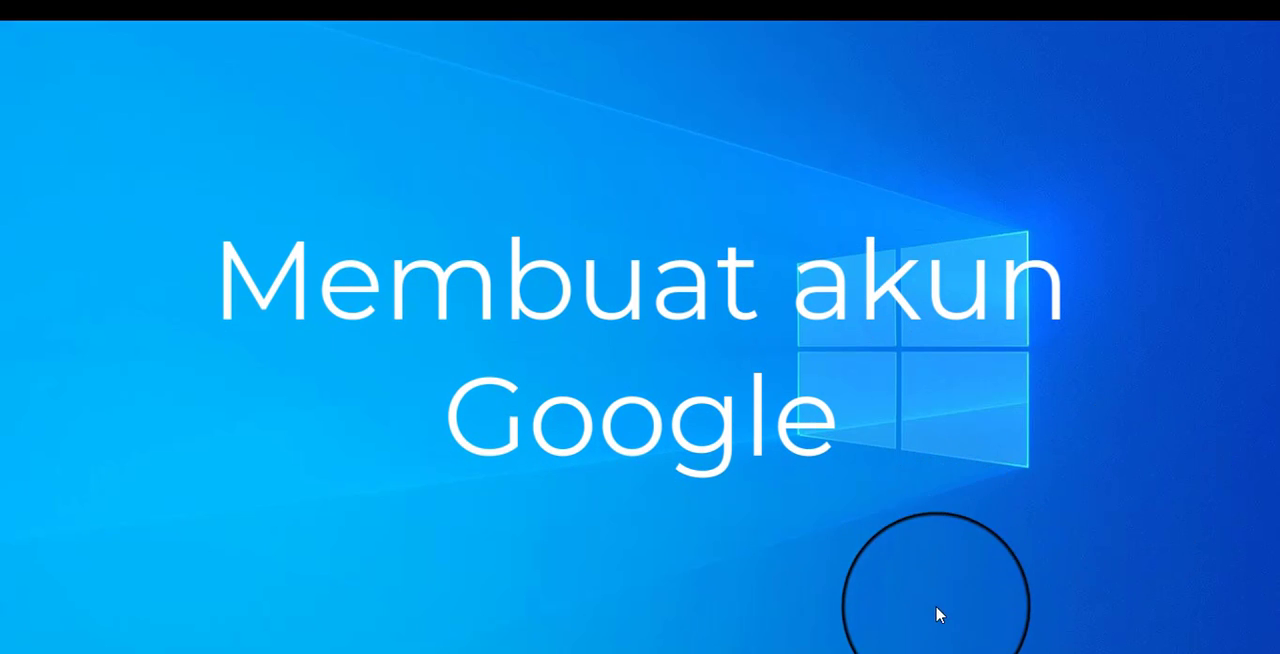
# Open the web browser and go to google.com.
pyautogui.moveTo(851, 652)
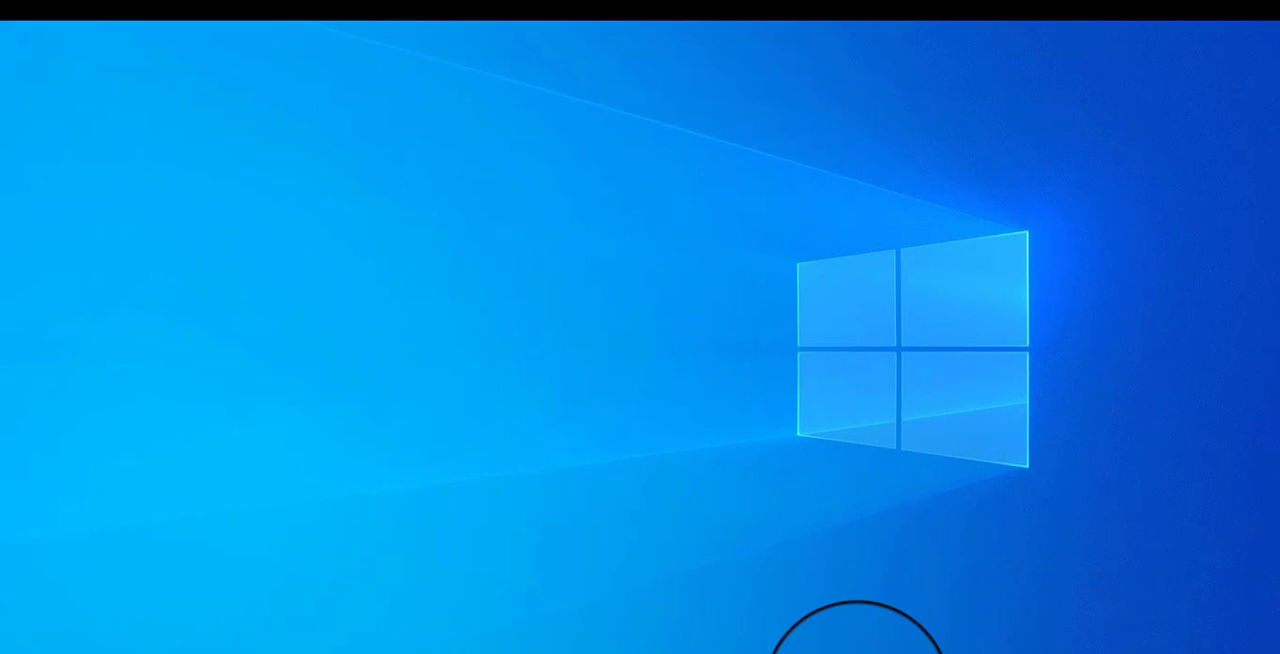
pyautogui.click(855, 648)
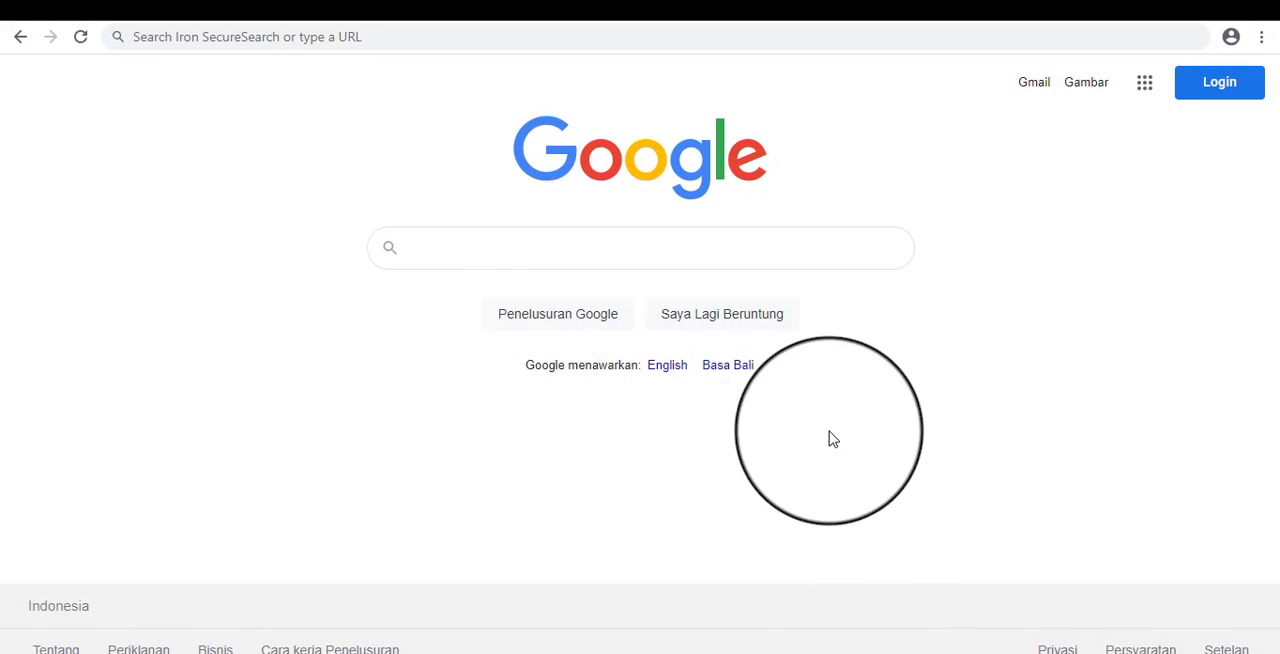
pyautogui.click(330, 36)
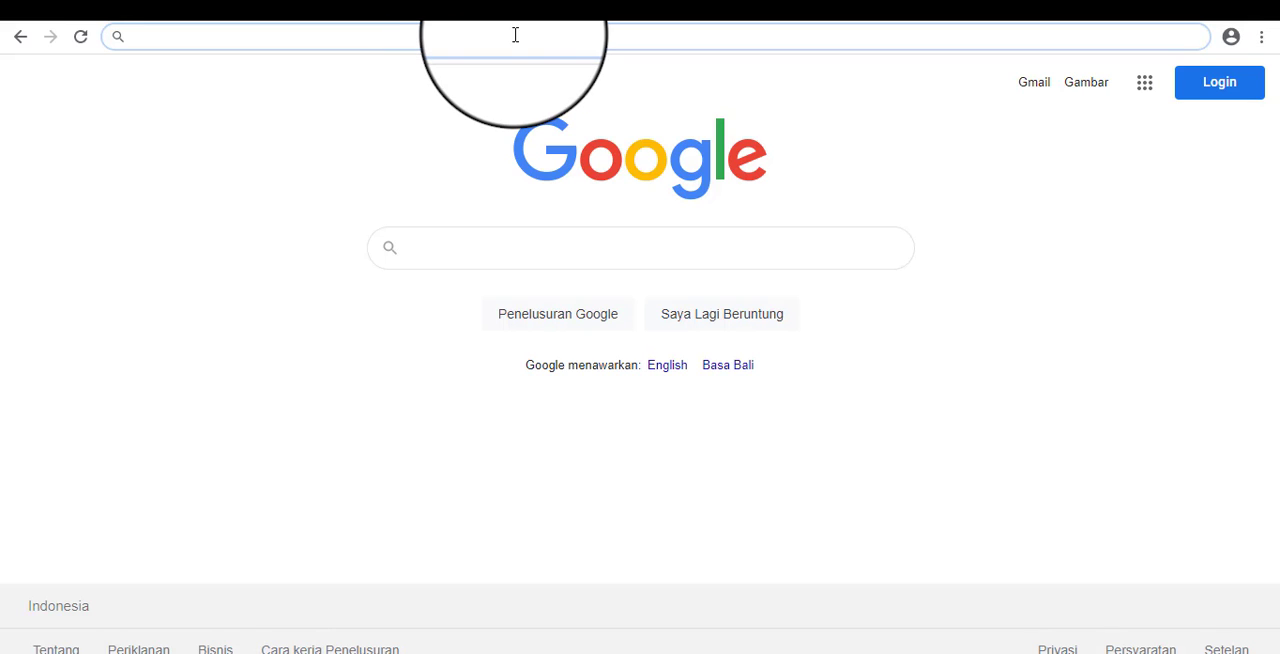
pyautogui.write('g')
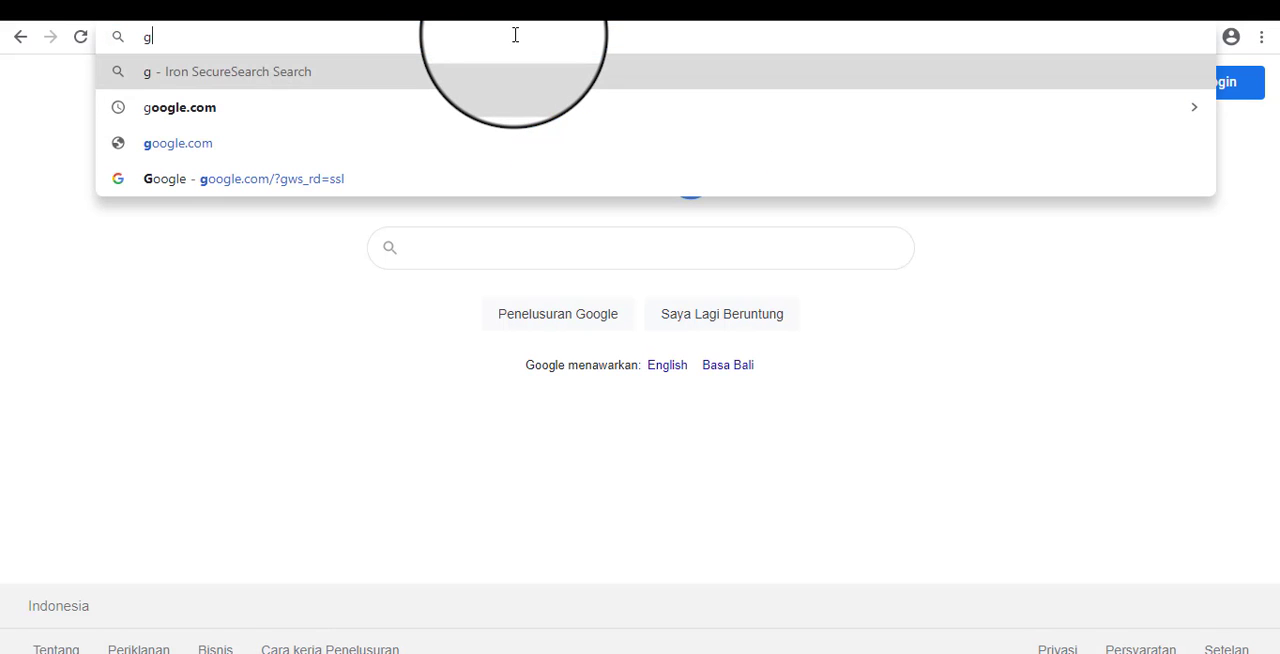
pyautogui.write('oogle.com')
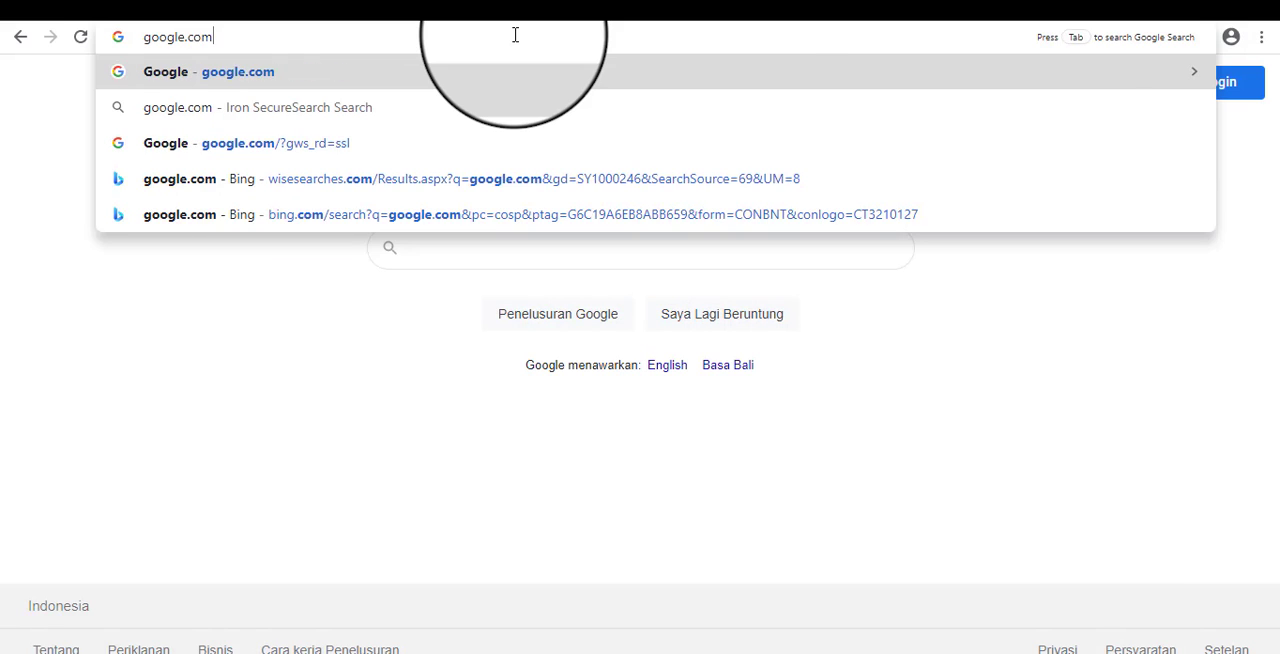
pyautogui.press('Return')
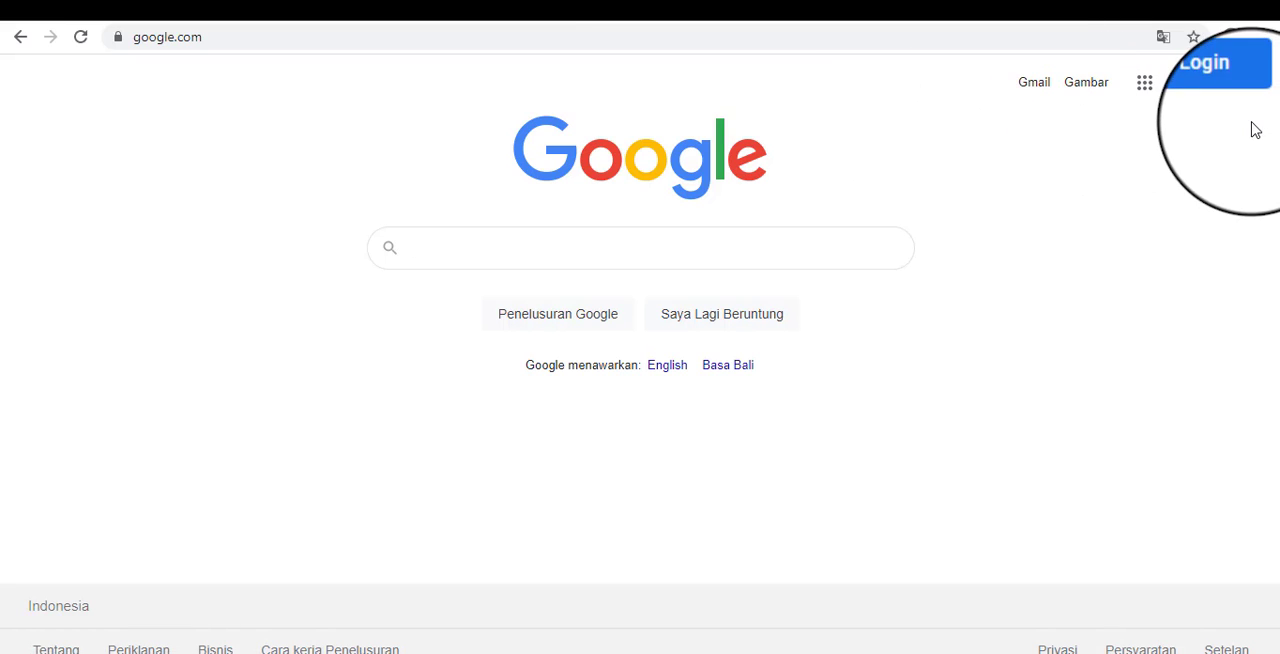
# Go to the Gmail page, start creating a new account, and dismiss the page translation offer.
pyautogui.click(1045, 90)
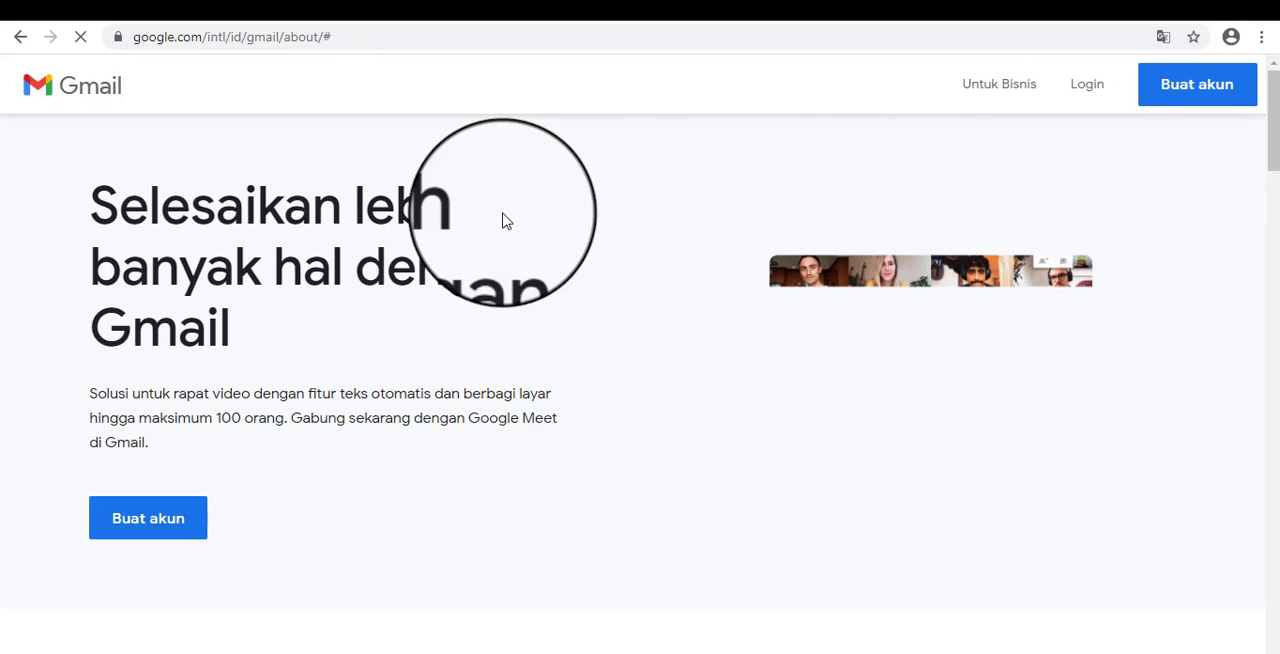
pyautogui.click(163, 532)
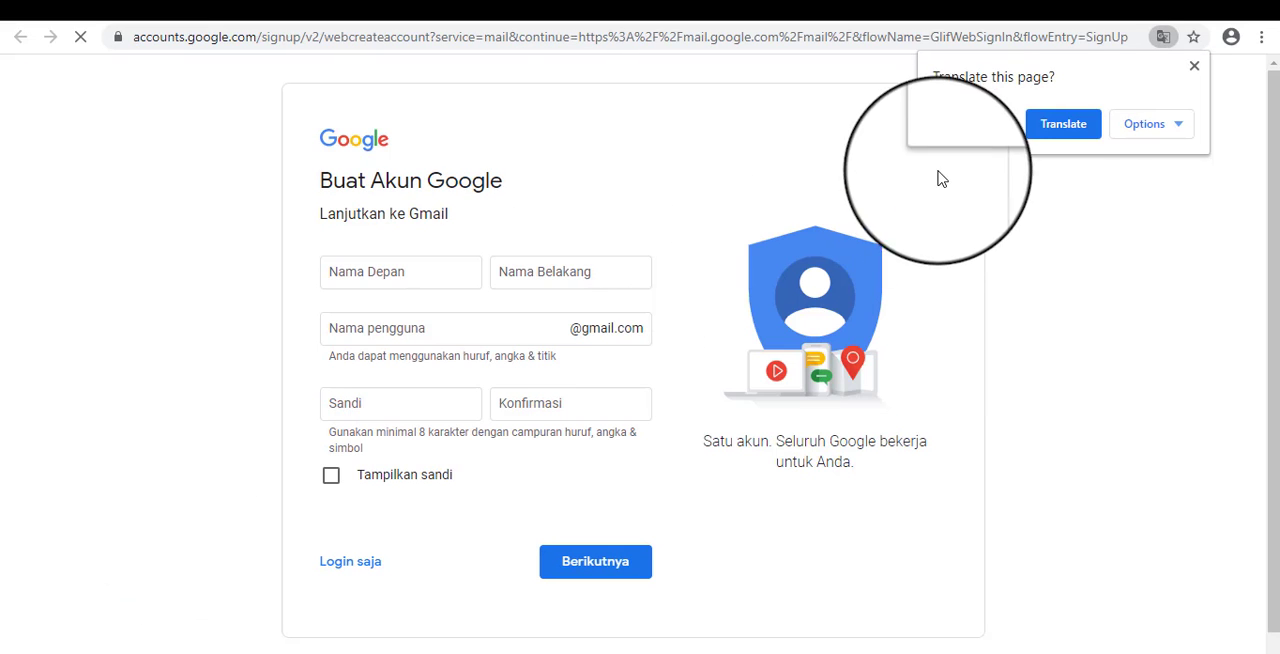
pyautogui.click(1195, 68)
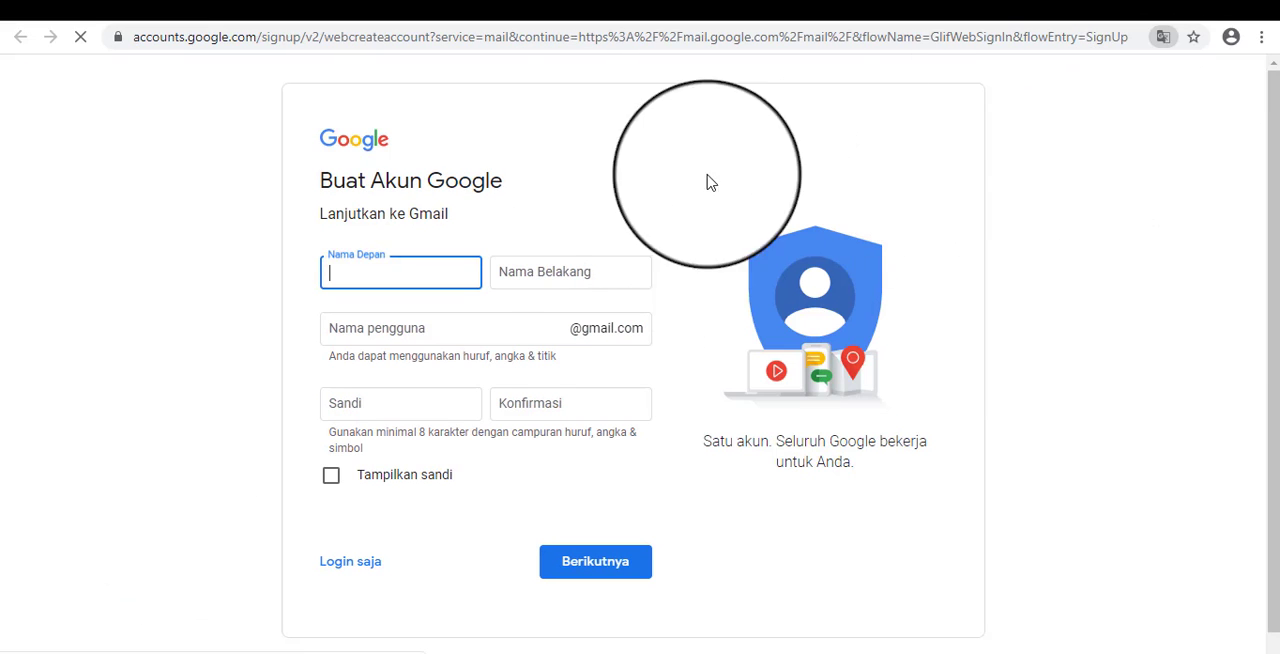
# Enter the account holder's first name, last name and the desired Gmail username in the sign-up form.
pyautogui.click(440, 307)
pyautogui.click(620, 247)
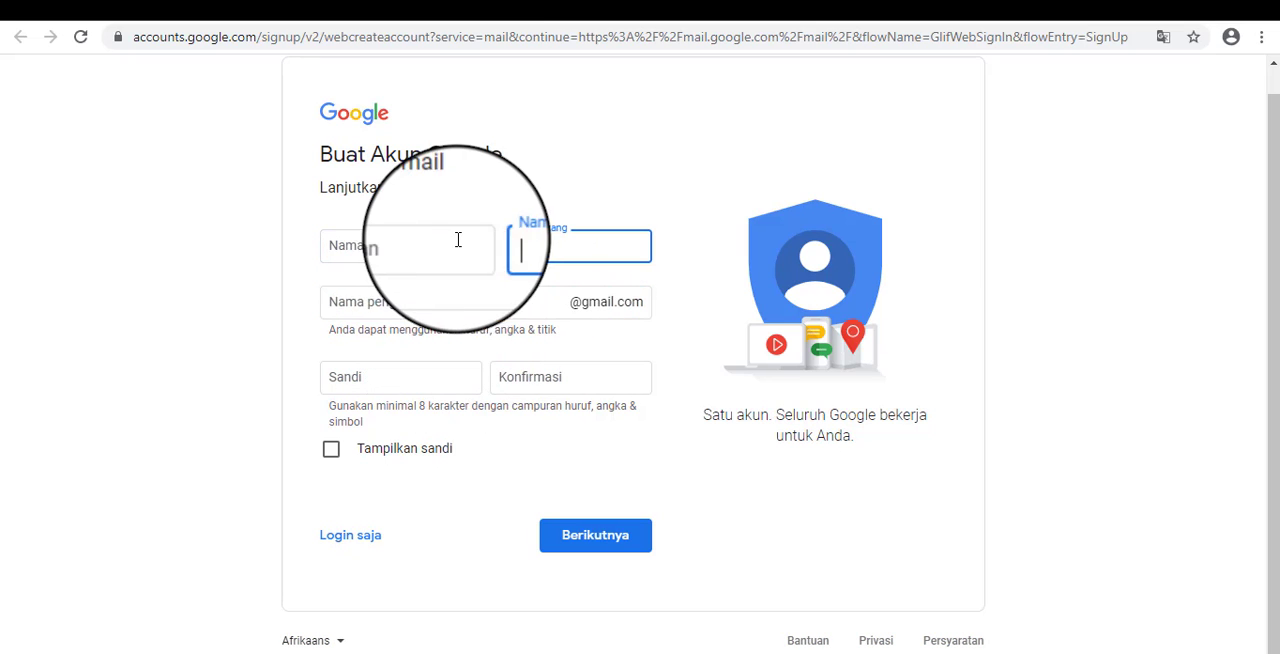
pyautogui.click(457, 240)
pyautogui.click(515, 247)
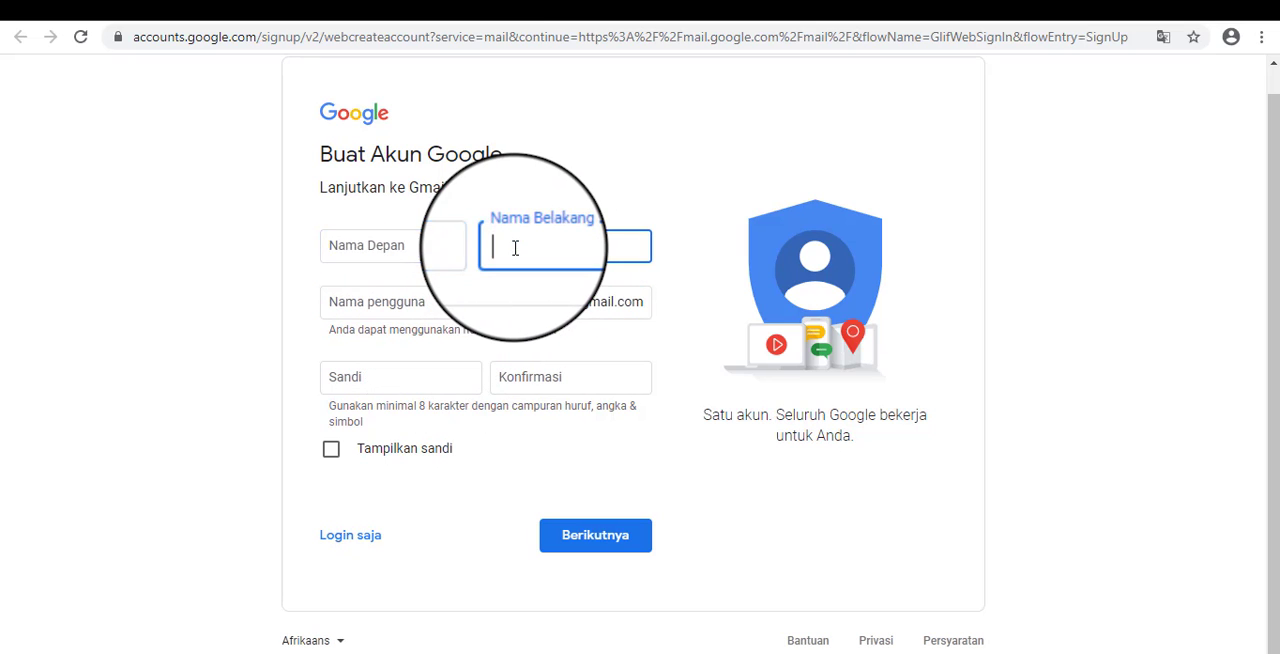
pyautogui.click(400, 246)
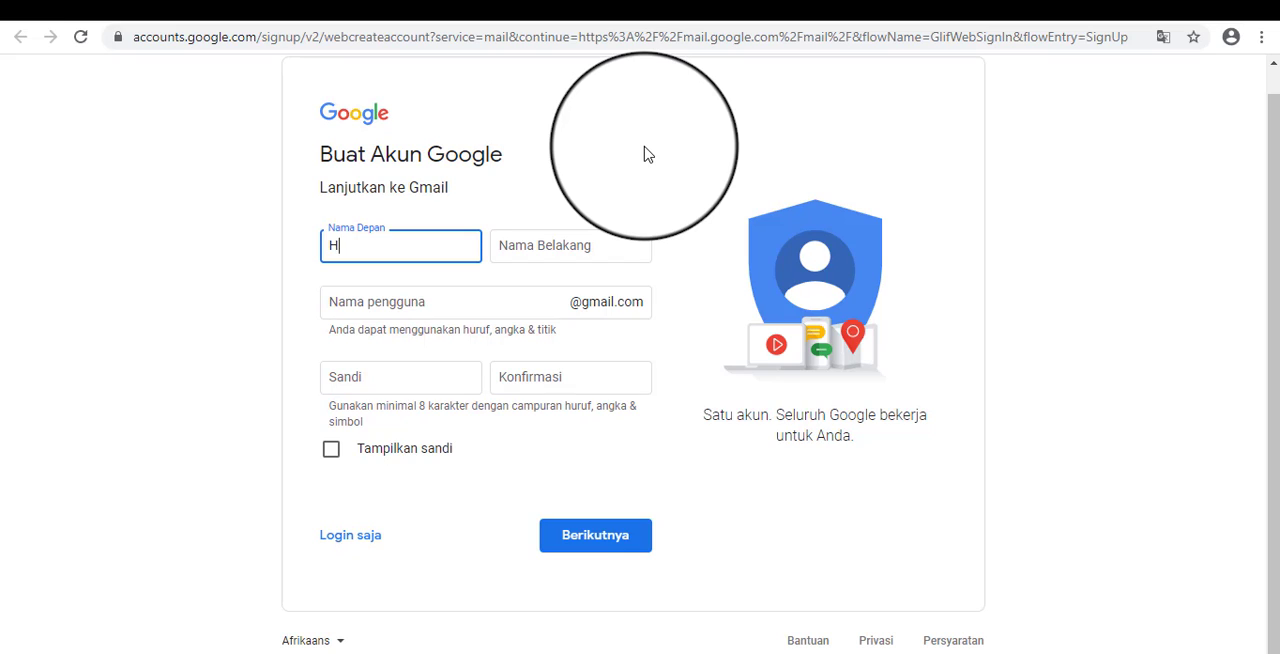
pyautogui.press('Tab')
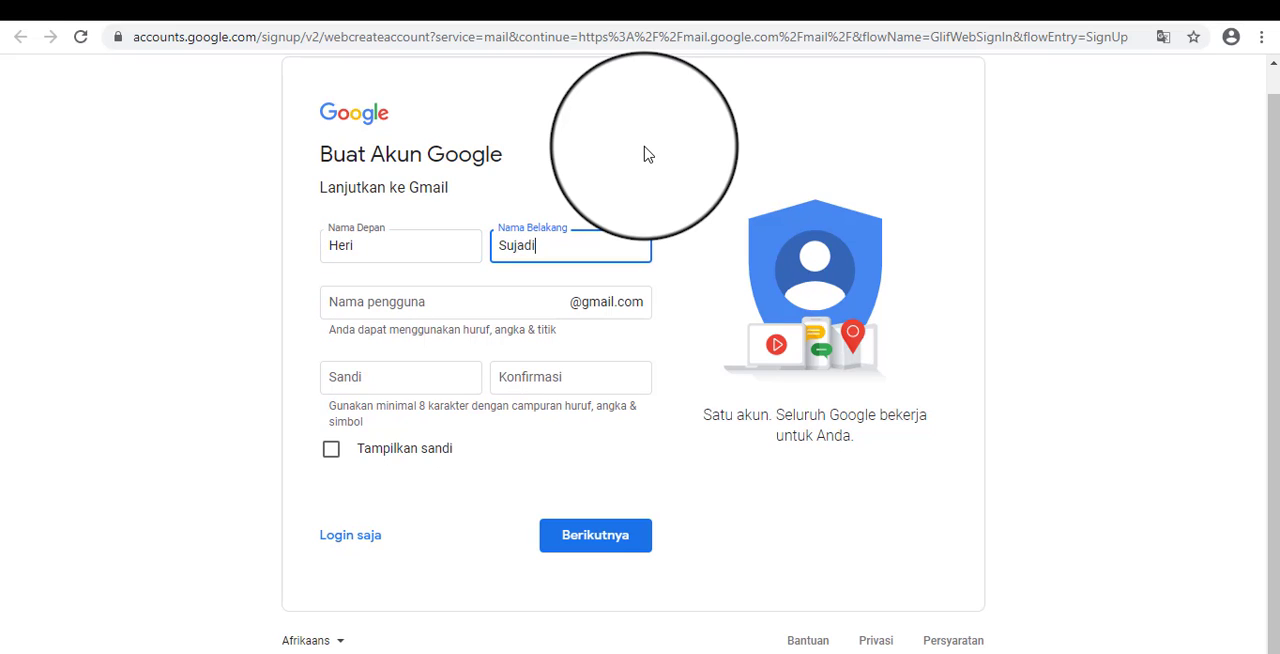
pyautogui.click(471, 297)
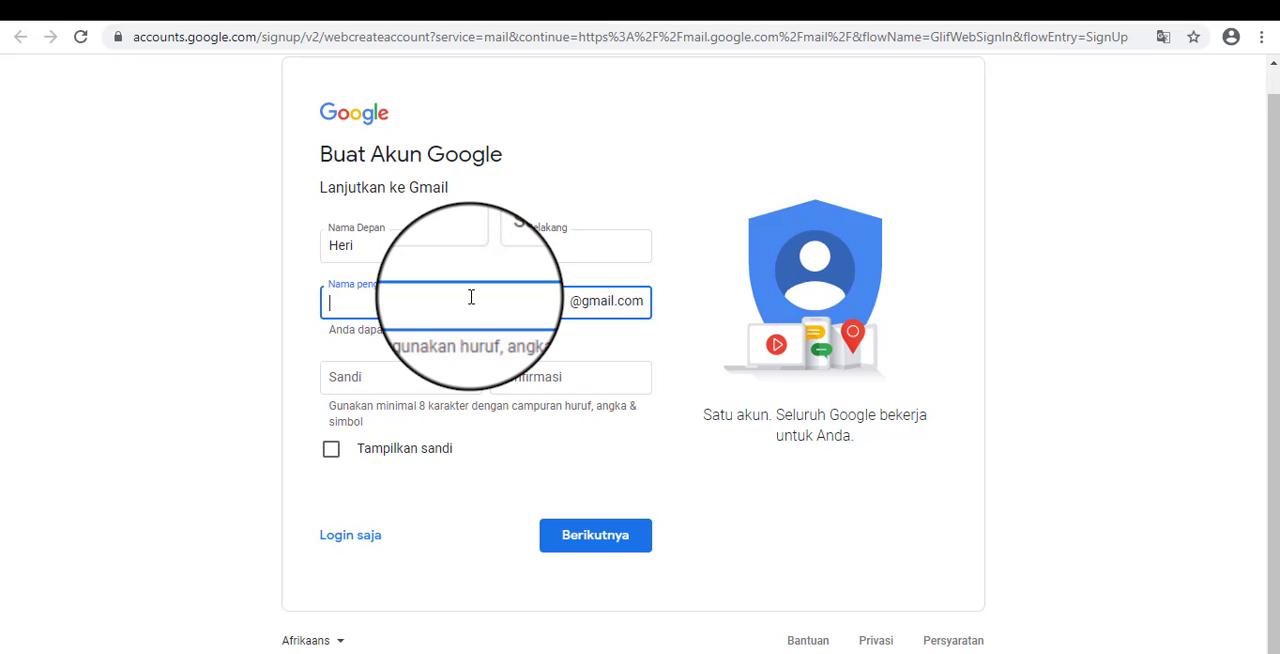
# Enter the account password in the Sandi and Konfirmasi fields and continue to the personal details.
pyautogui.click(442, 383)
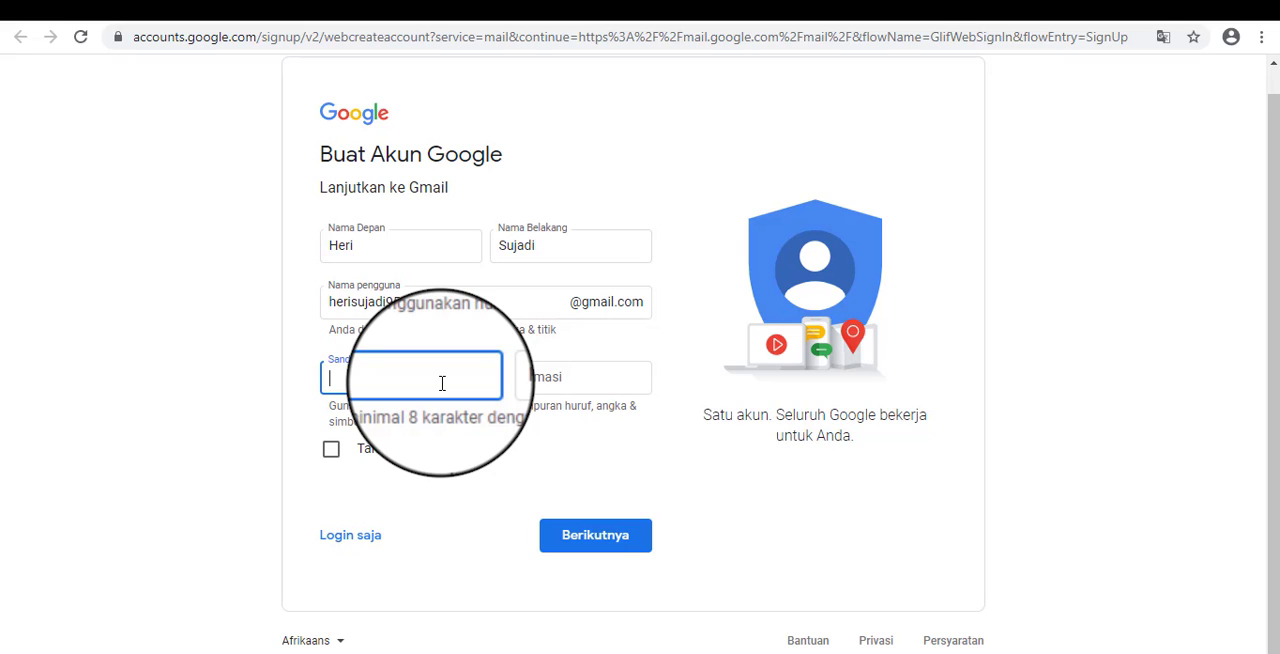
pyautogui.hotkey('ctrl', 'v')
pyautogui.click(530, 376)
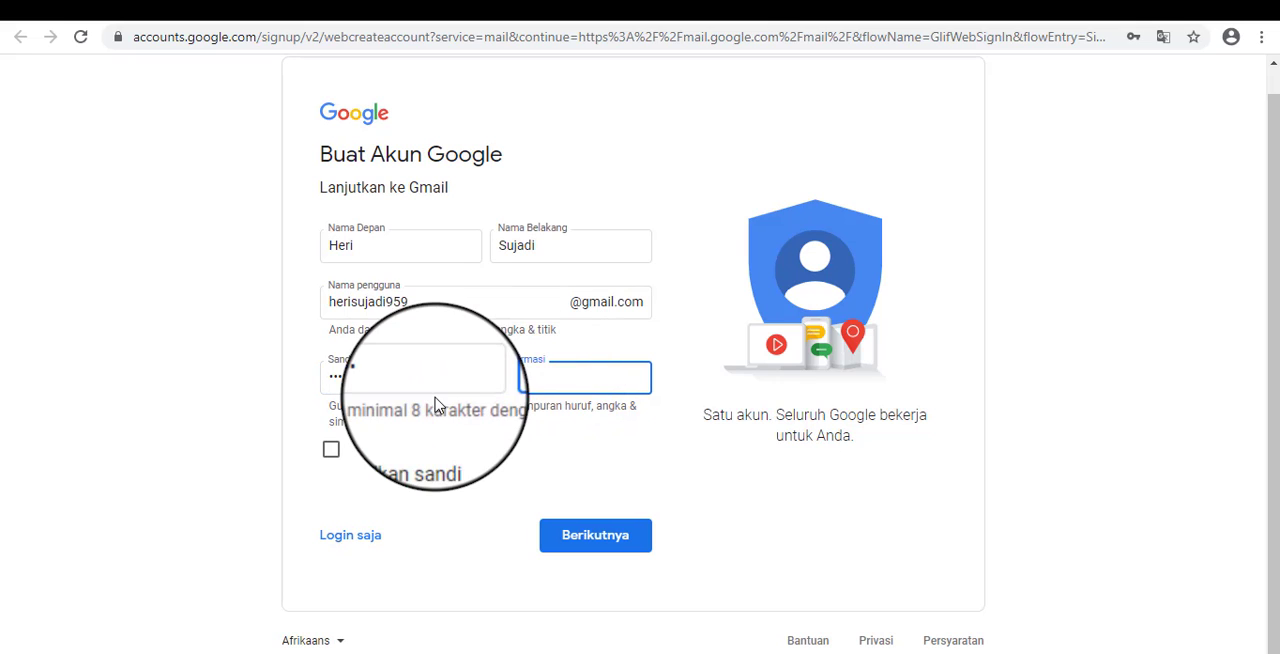
pyautogui.click(423, 379)
pyautogui.click(509, 378)
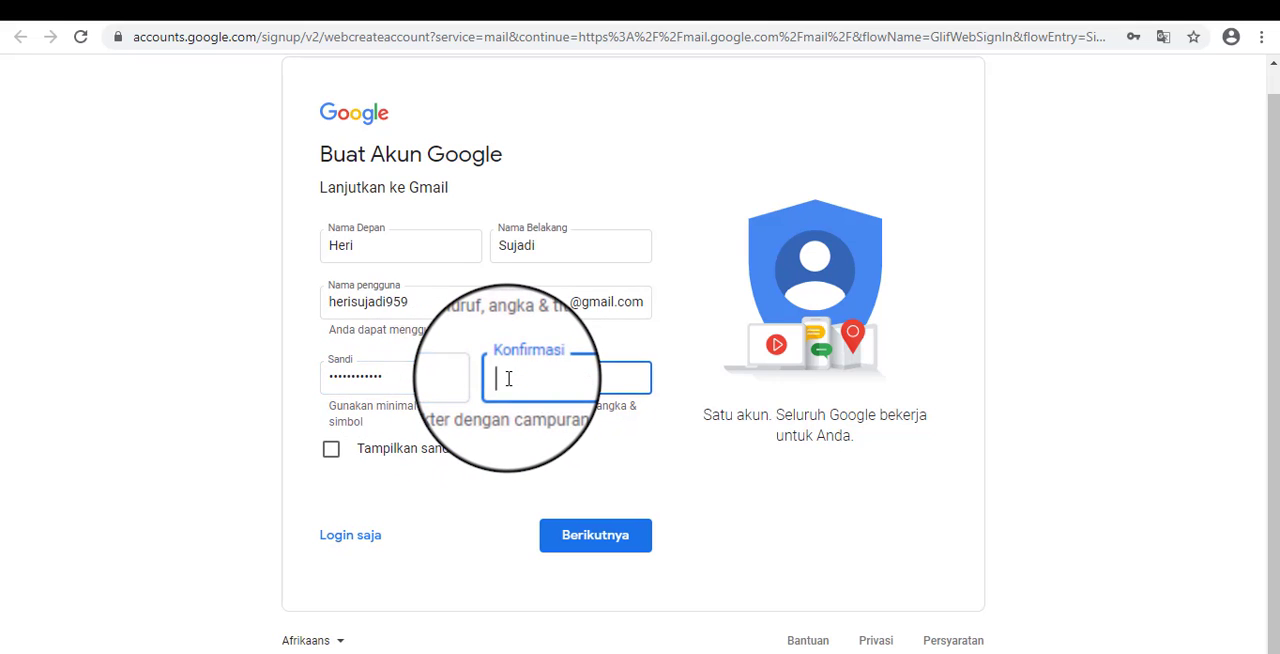
pyautogui.write('••••••••••••')
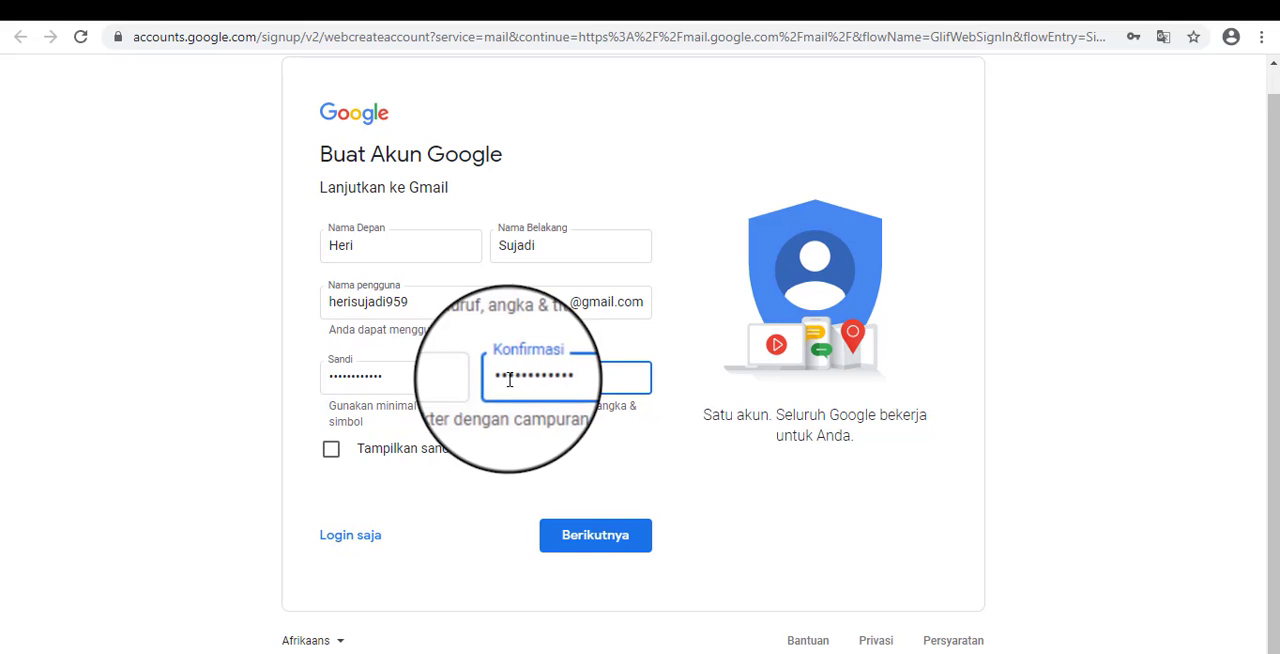
pyautogui.click(591, 530)
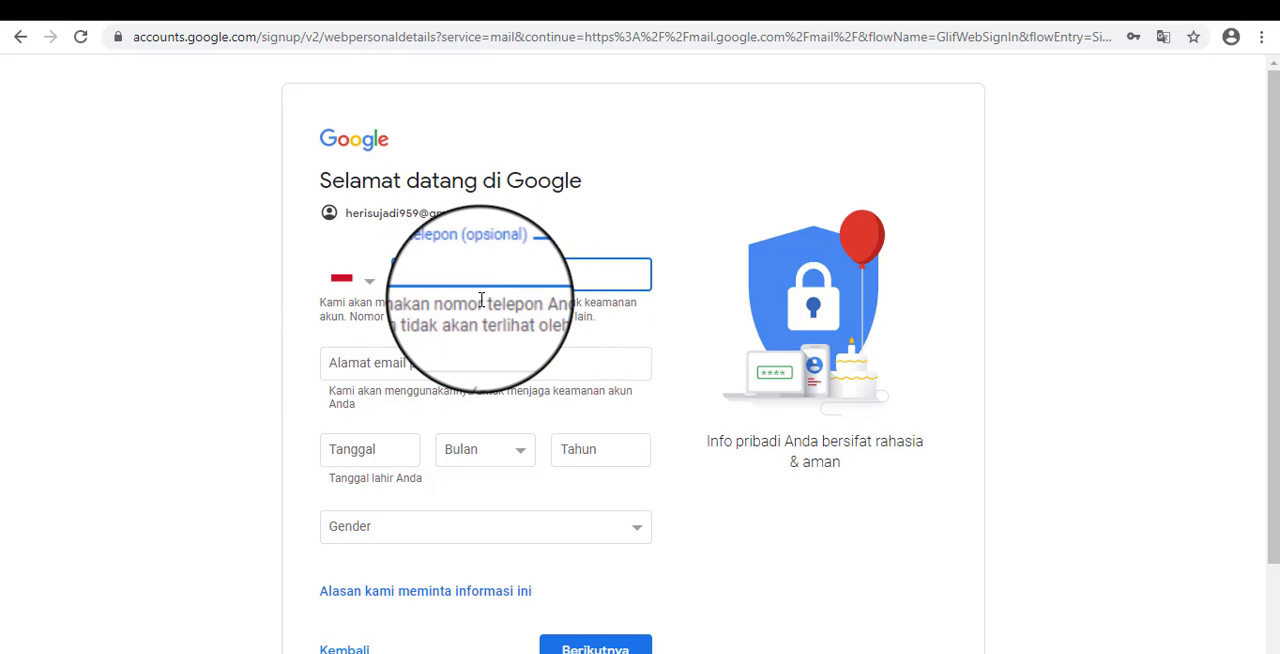
# Leave the optional phone number and recovery e-mail empty, fill in the date of birth, and set the gender to Pria.
pyautogui.scroll(-1, 525, 272)
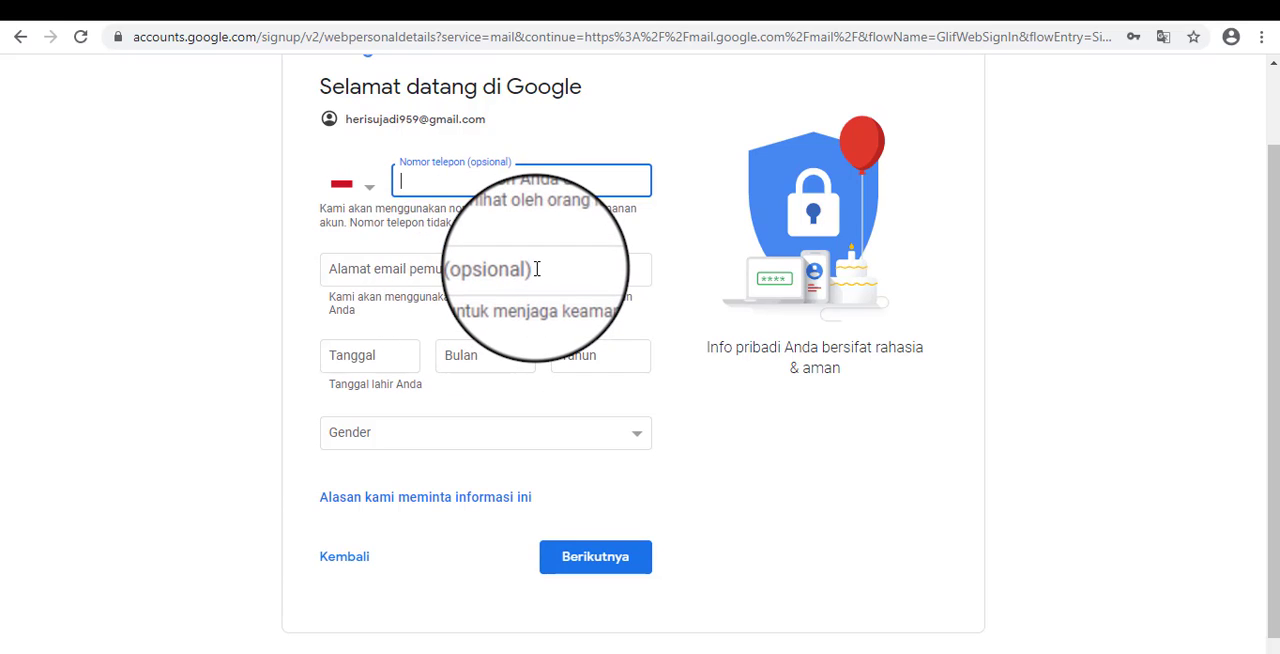
pyautogui.click(536, 268)
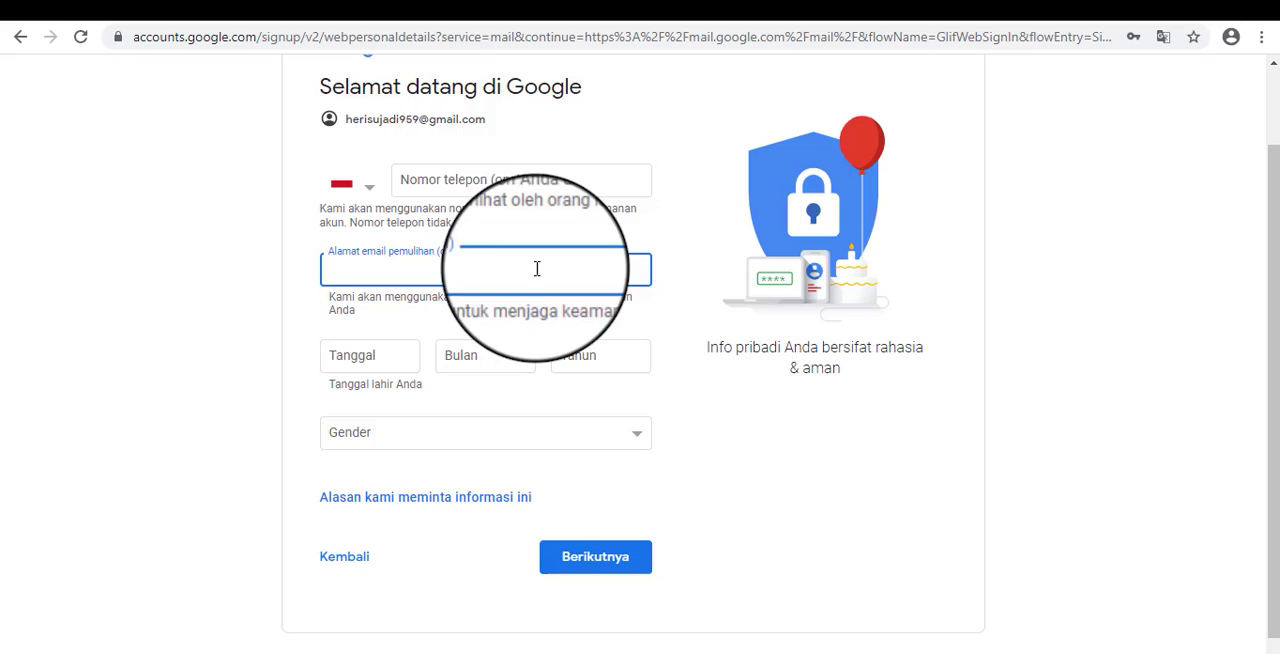
pyautogui.click(686, 306)
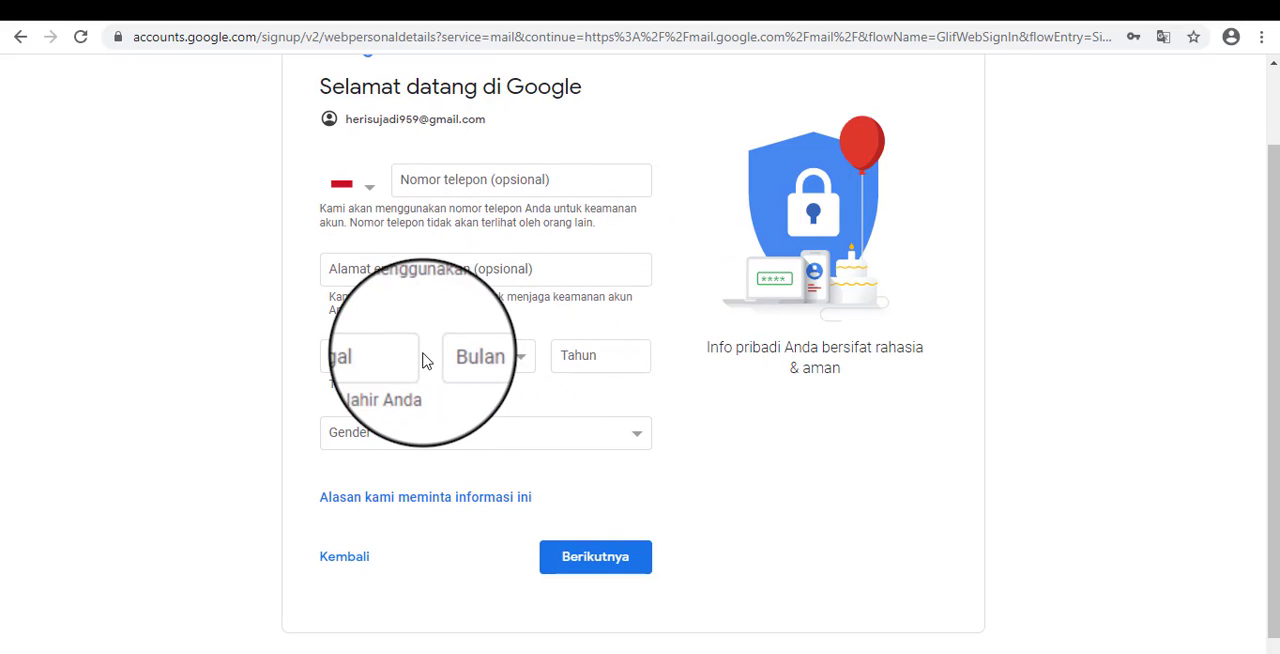
pyautogui.scroll(-1, 420, 358)
pyautogui.click(397, 330)
pyautogui.click(569, 414)
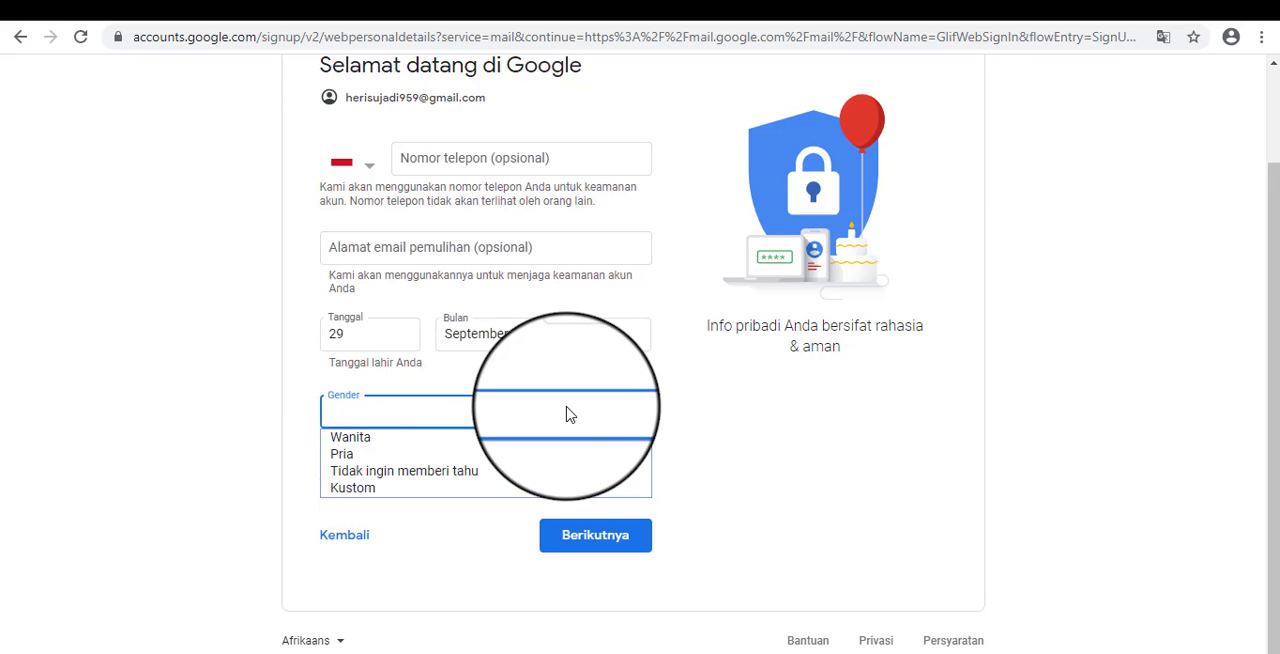
pyautogui.click(424, 457)
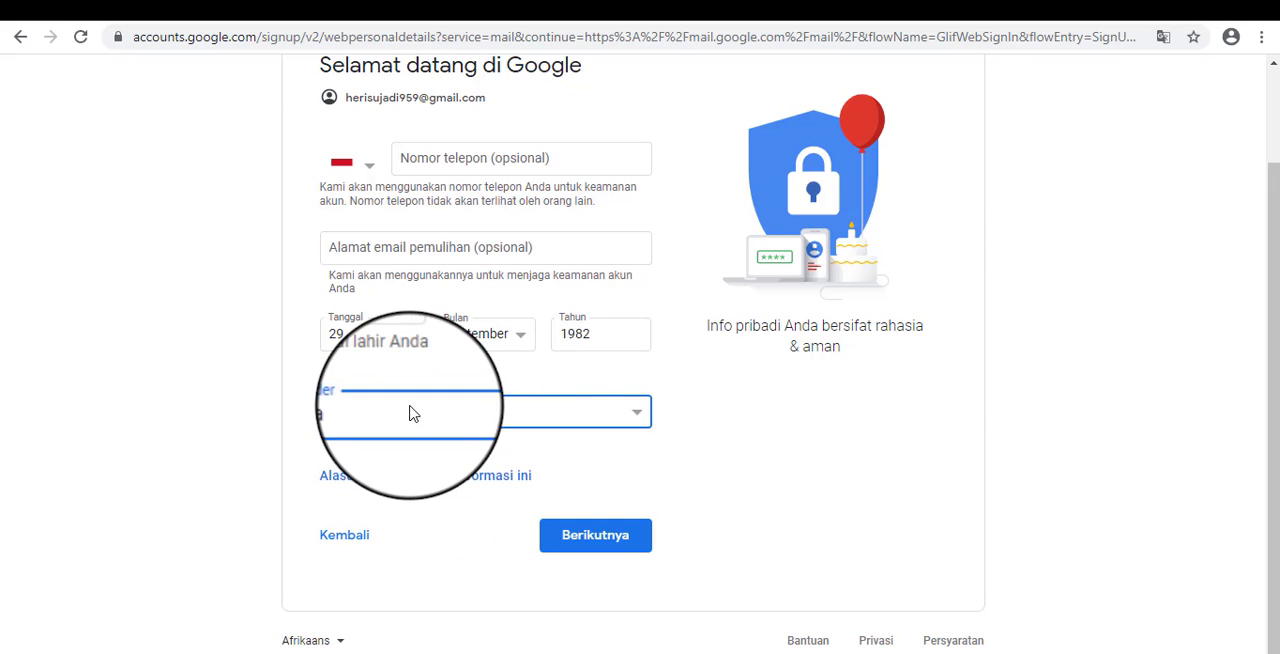
# Review the birth date fields, choose Pria again as the gender, and submit the personal details.
pyautogui.moveTo(332, 322); pyautogui.dragTo(425, 311)
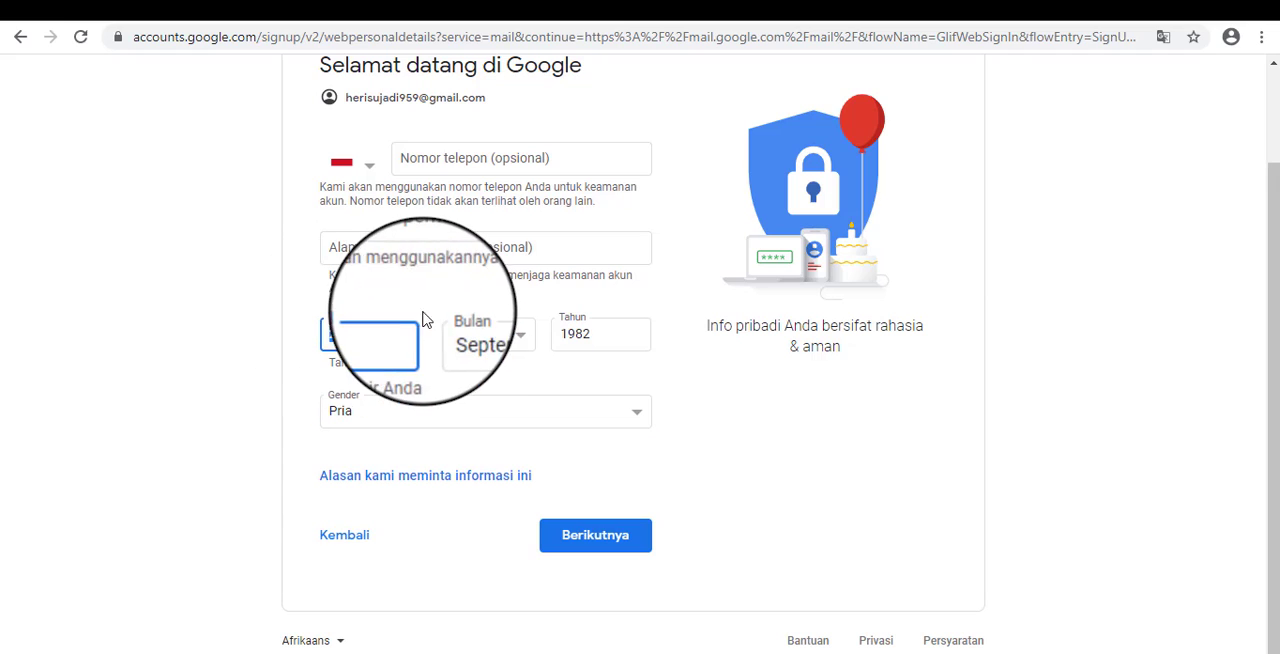
pyautogui.click(430, 311)
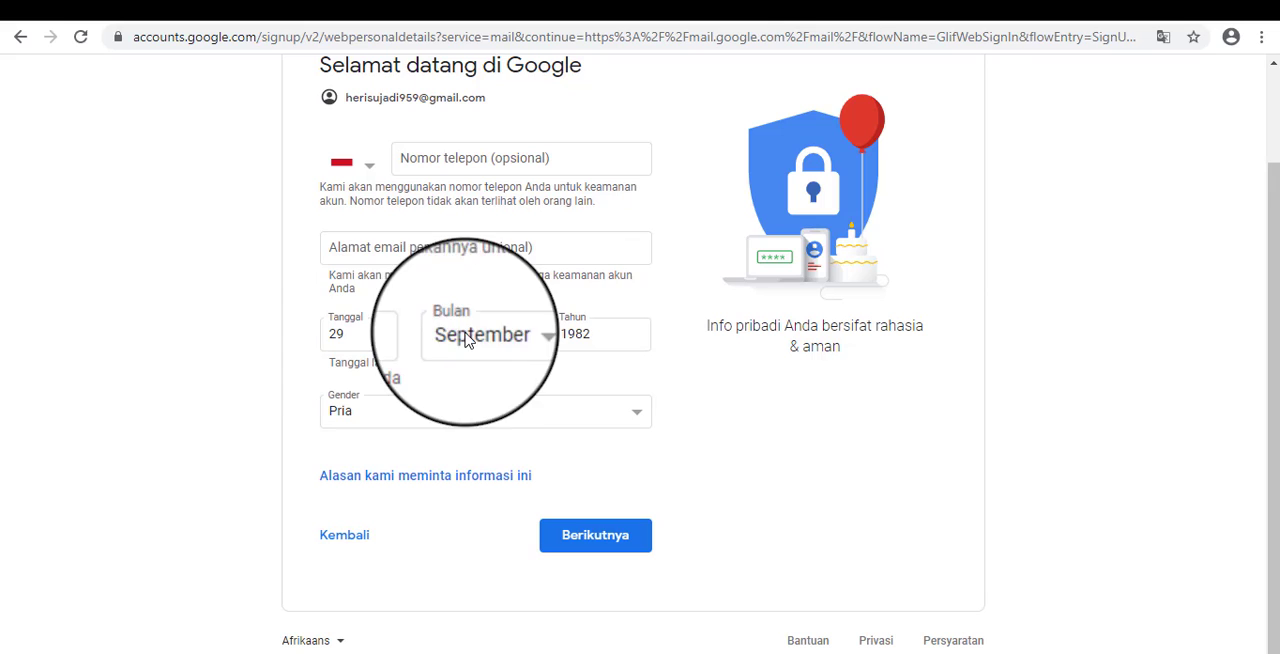
pyautogui.click(418, 427)
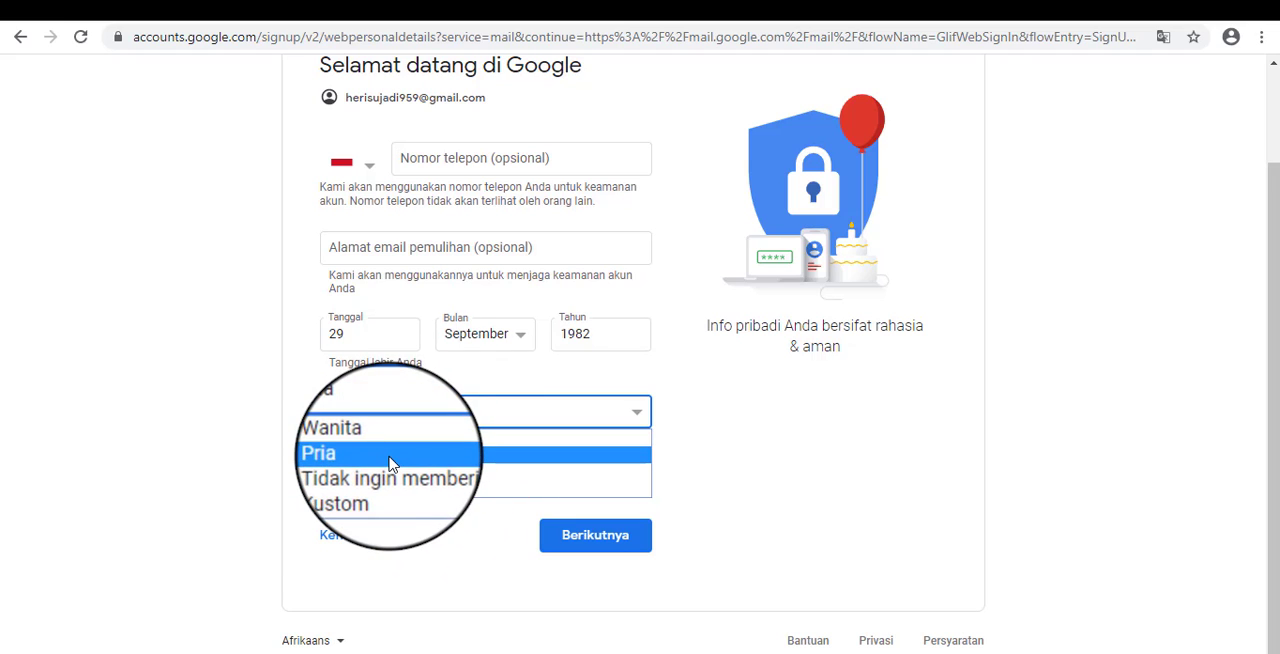
pyautogui.click(395, 461)
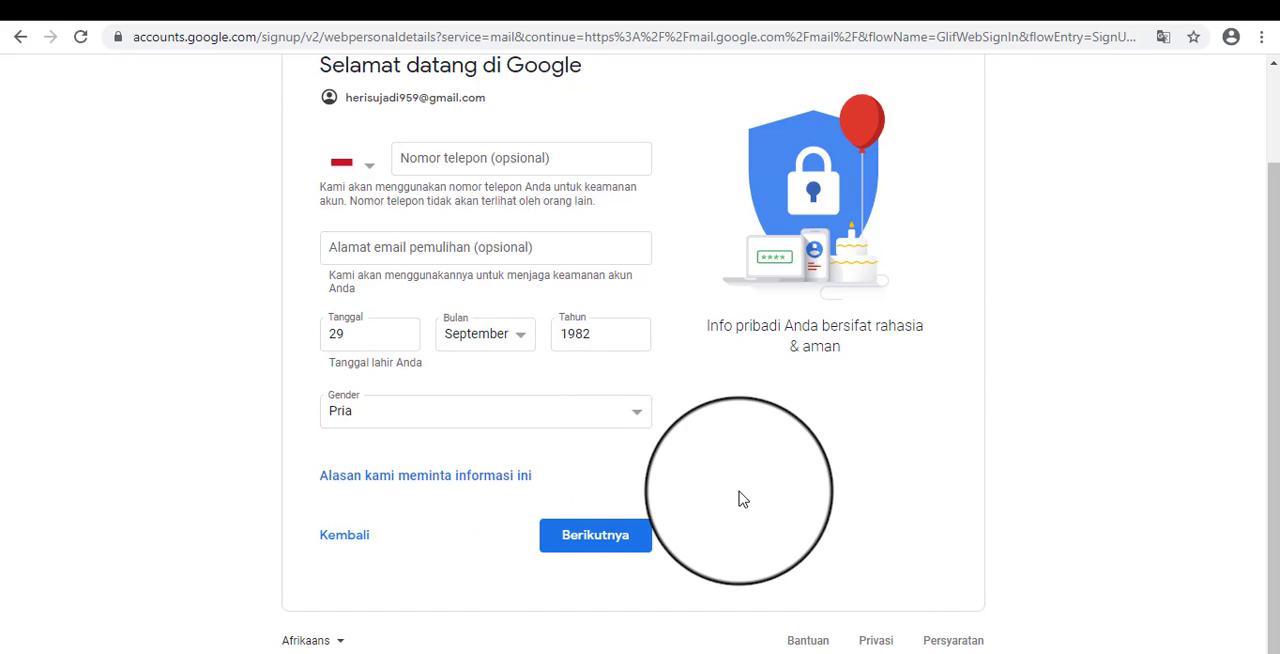
pyautogui.click(624, 538)
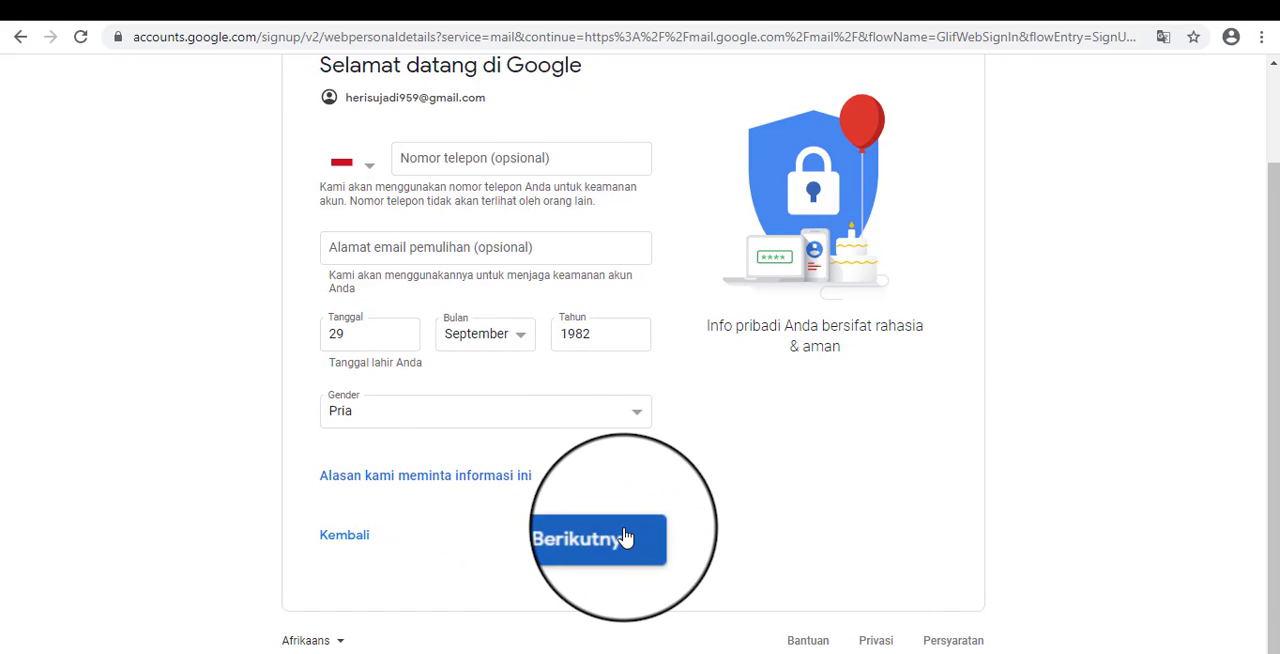
# Decline saving the password in the browser and agree to Google's privacy and terms to create the account.
pyautogui.scroll(-5, 640, 367)
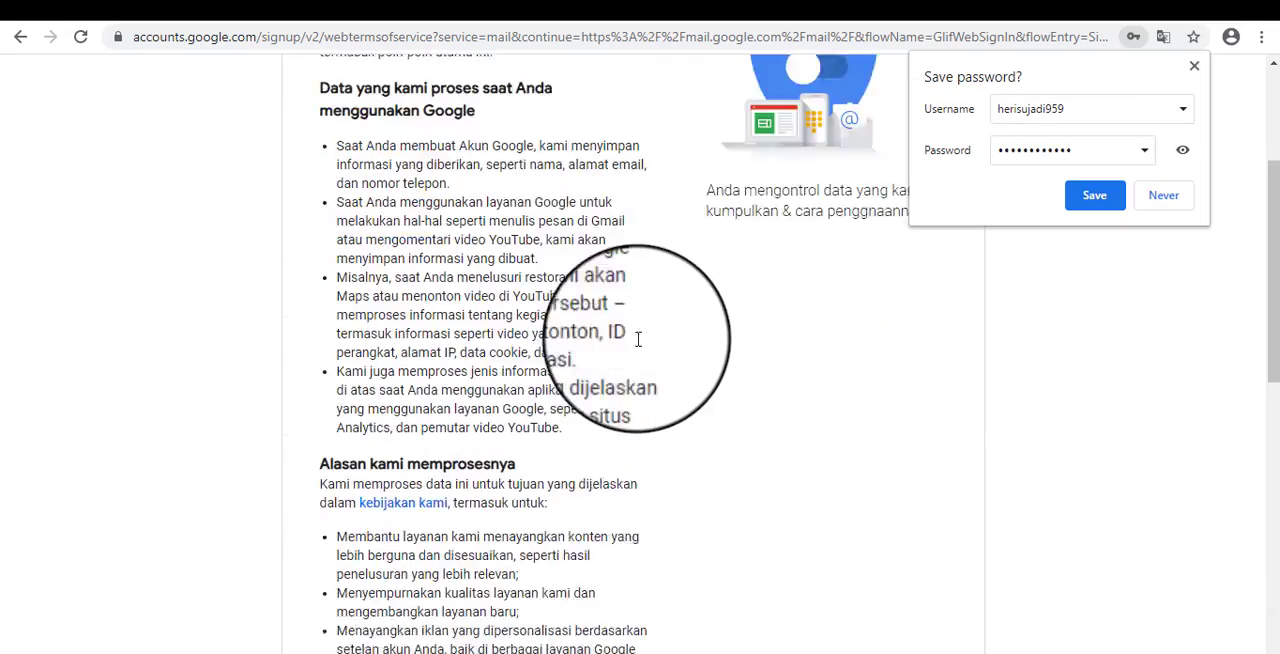
pyautogui.click(1163, 195)
pyautogui.scroll(-5, 643, 366)
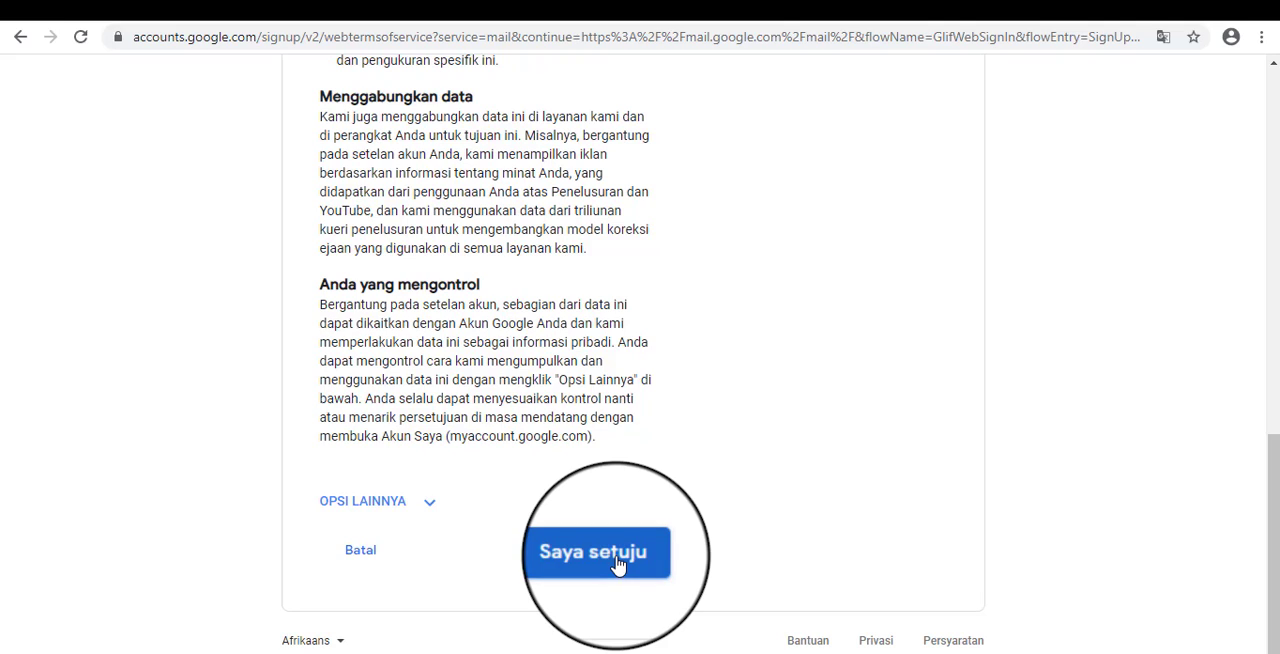
pyautogui.scroll(5, 713, 430)
pyautogui.scroll(-5, 713, 430)
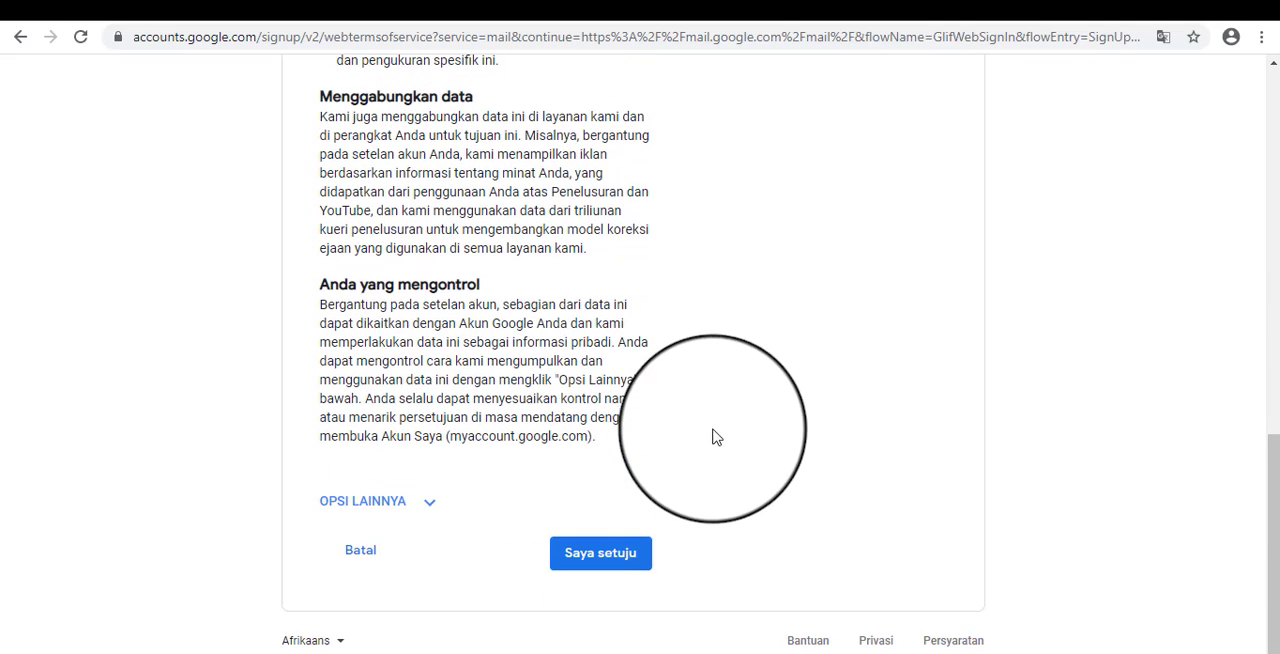
pyautogui.click(610, 558)
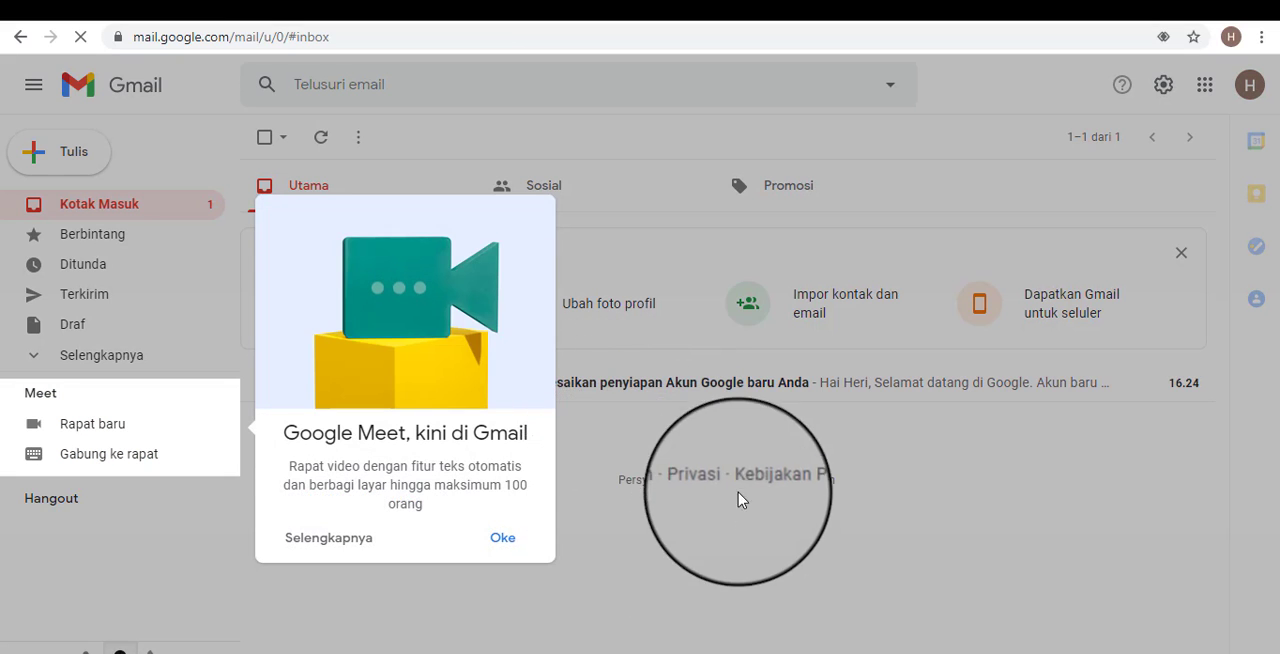
# Dismiss the Google Meet introduction and open the welcome message from Tim Komunitas Google in the inbox.
pyautogui.click(502, 540)
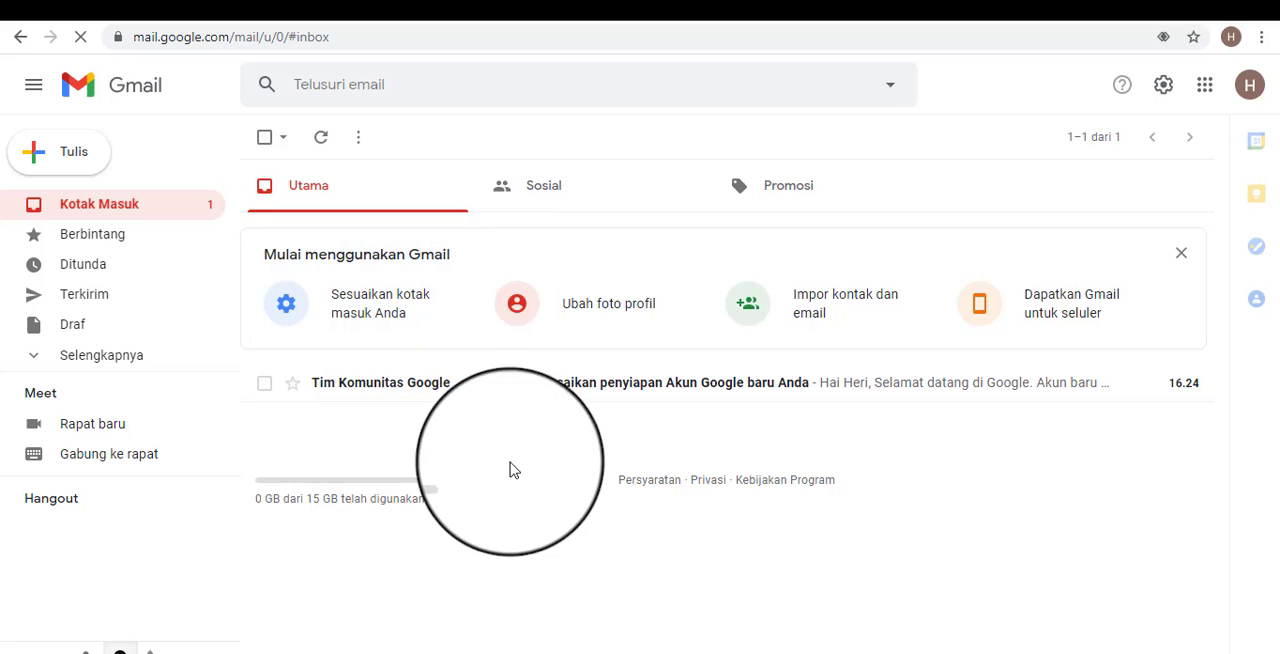
pyautogui.click(675, 385)
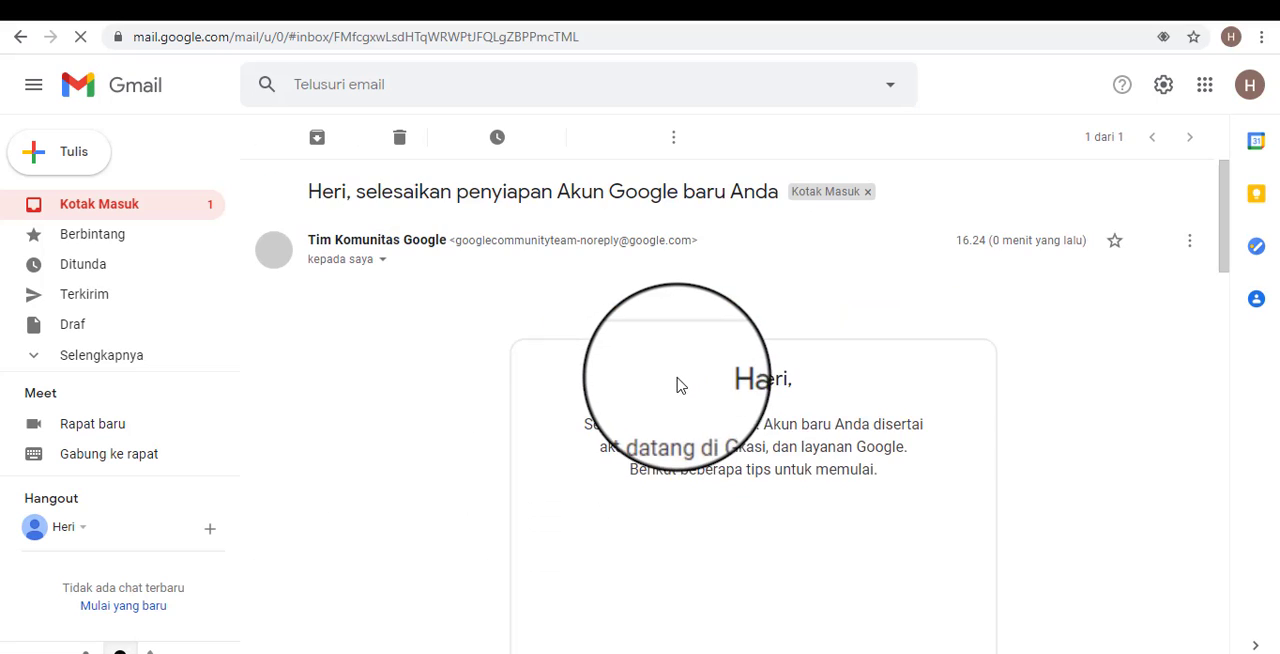
# Return to the Gmail inbox and open blogger.com in a new browser tab.
pyautogui.click(118, 213)
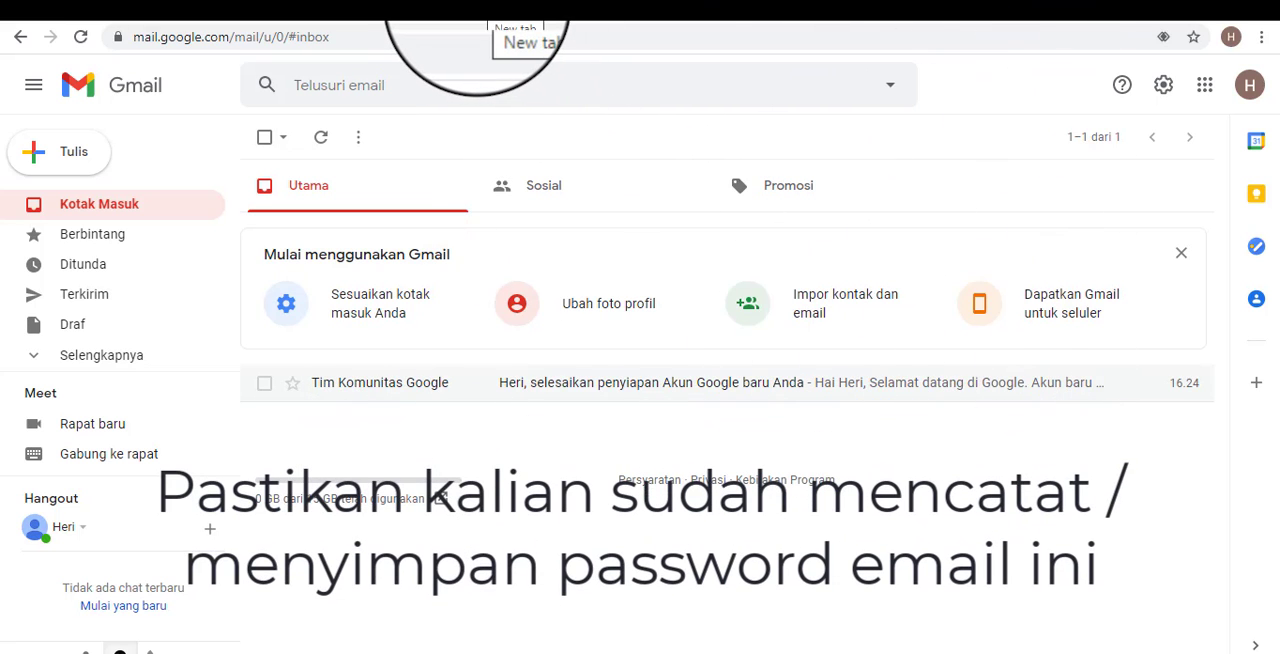
pyautogui.click(477, 8)
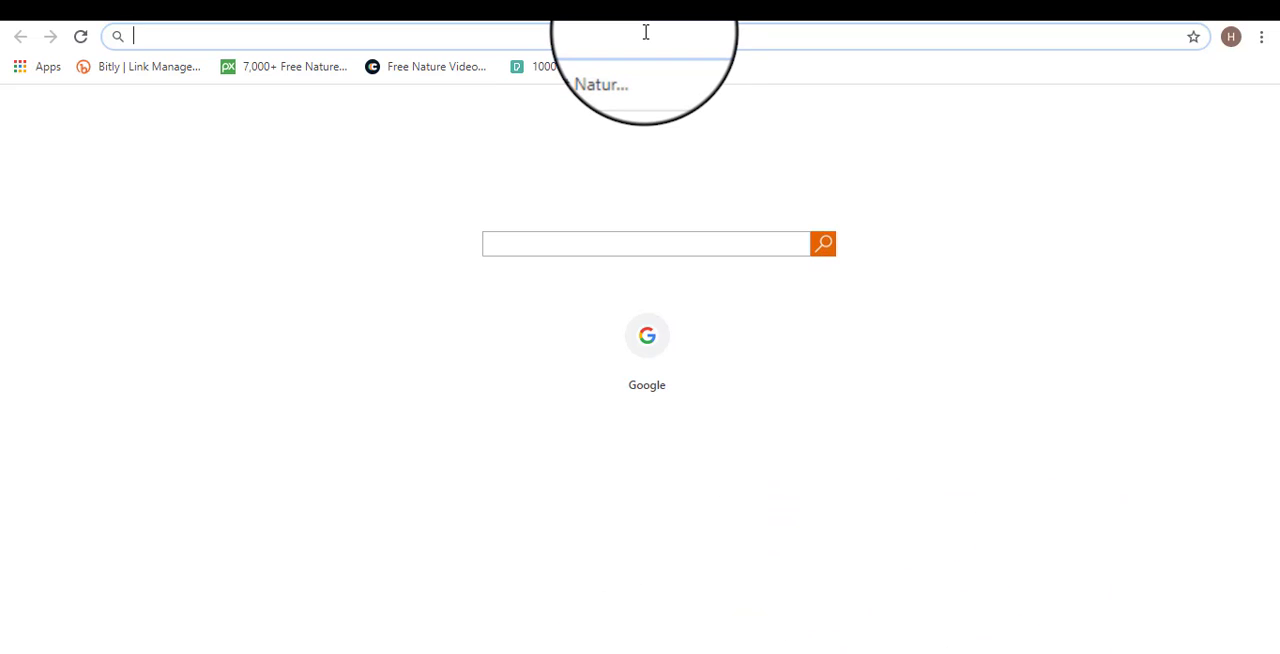
pyautogui.write('blo')
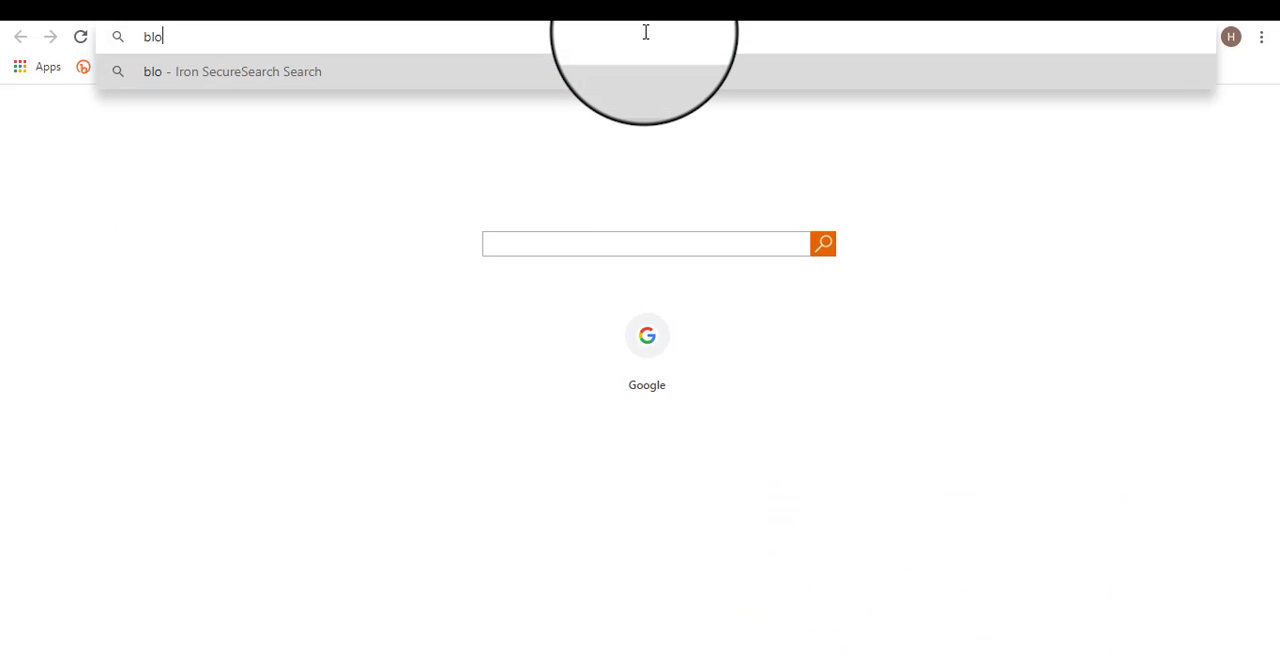
pyautogui.write('gger.com')
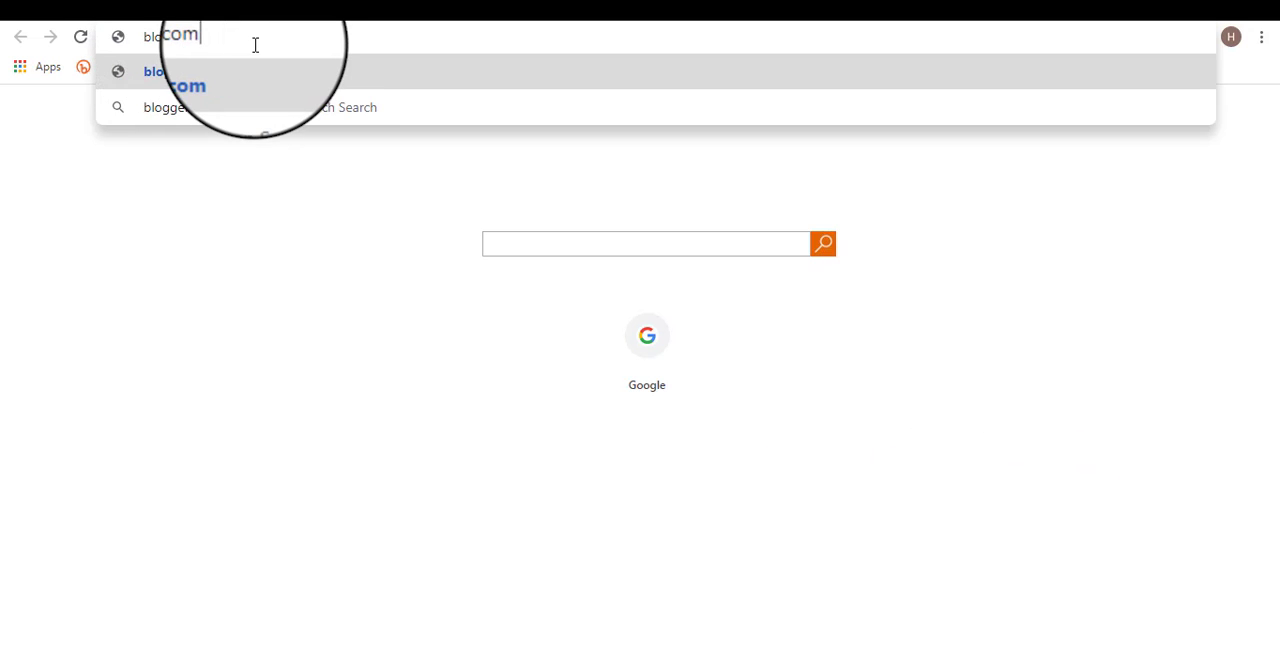
pyautogui.press('Return')
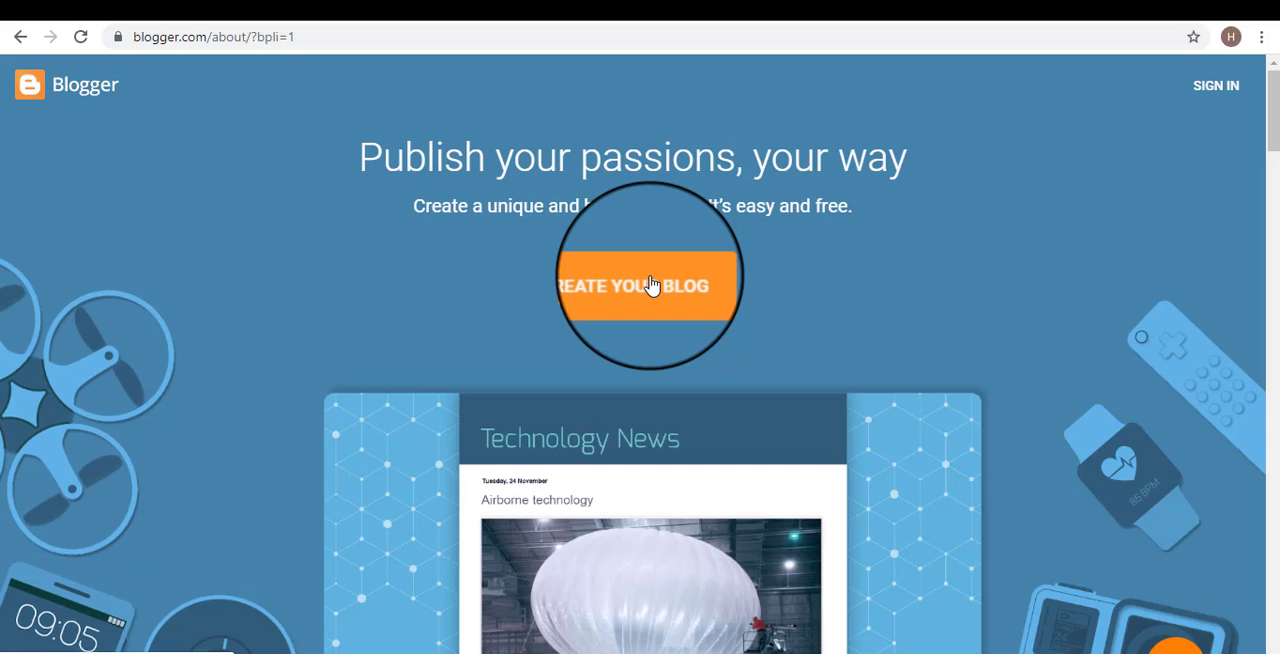
# Start creating a blog, choose the new Google account, and verify it with the account password.
pyautogui.click(651, 286)
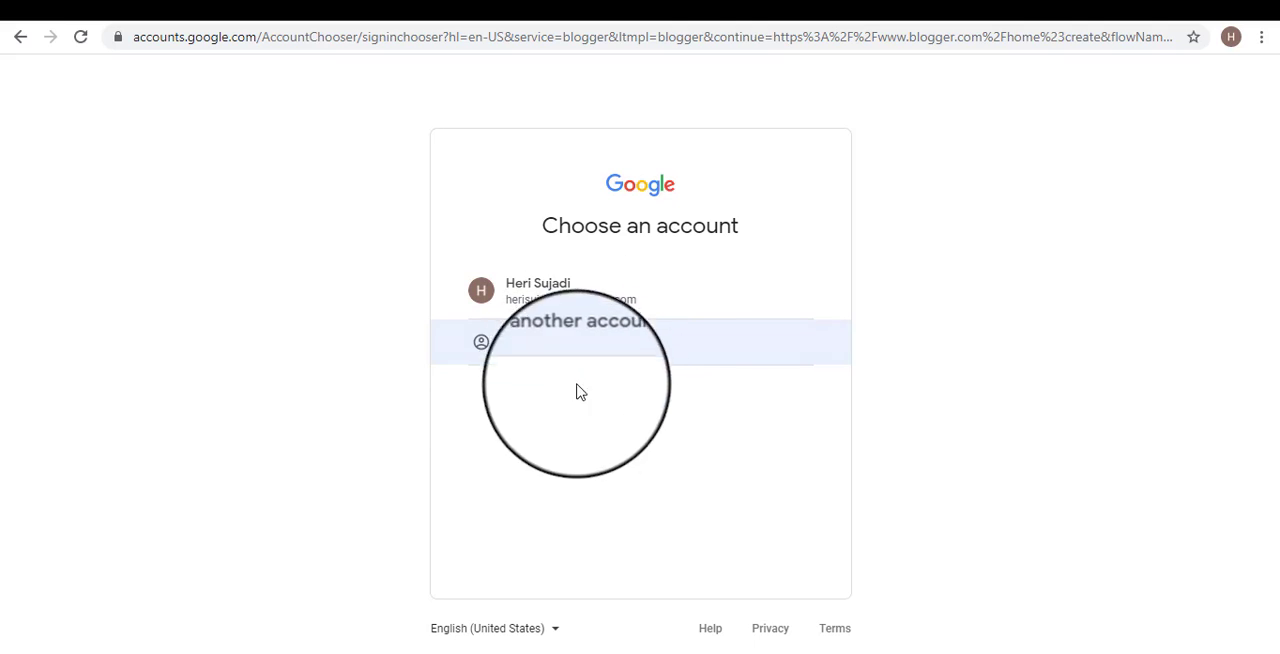
pyautogui.click(664, 314)
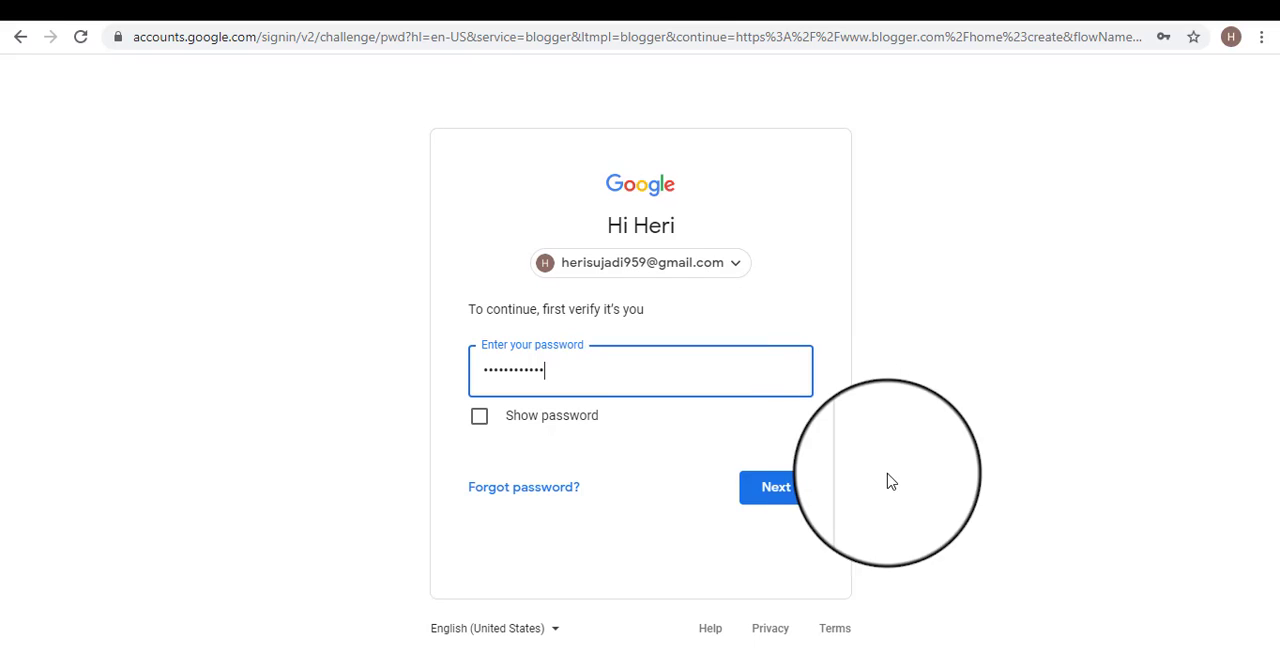
pyautogui.click(785, 490)
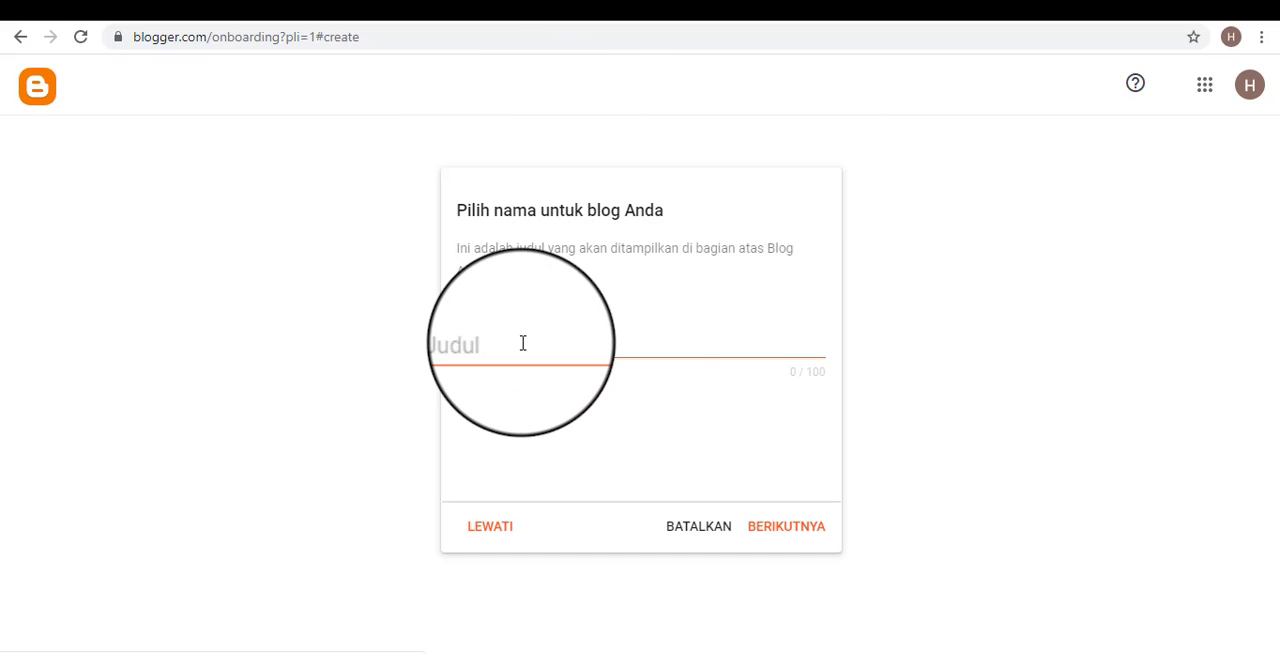
# Name the blog "Blog Jurnalistik" and continue to the address choice.
pyautogui.click(569, 335)
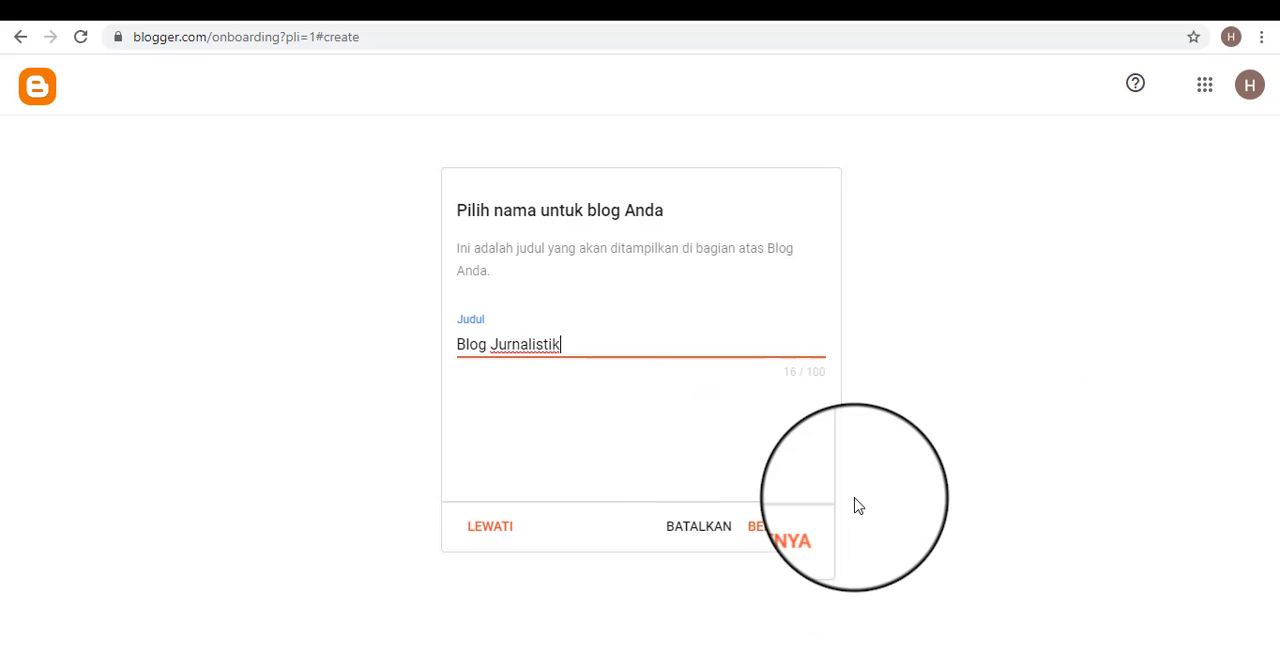
pyautogui.click(789, 534)
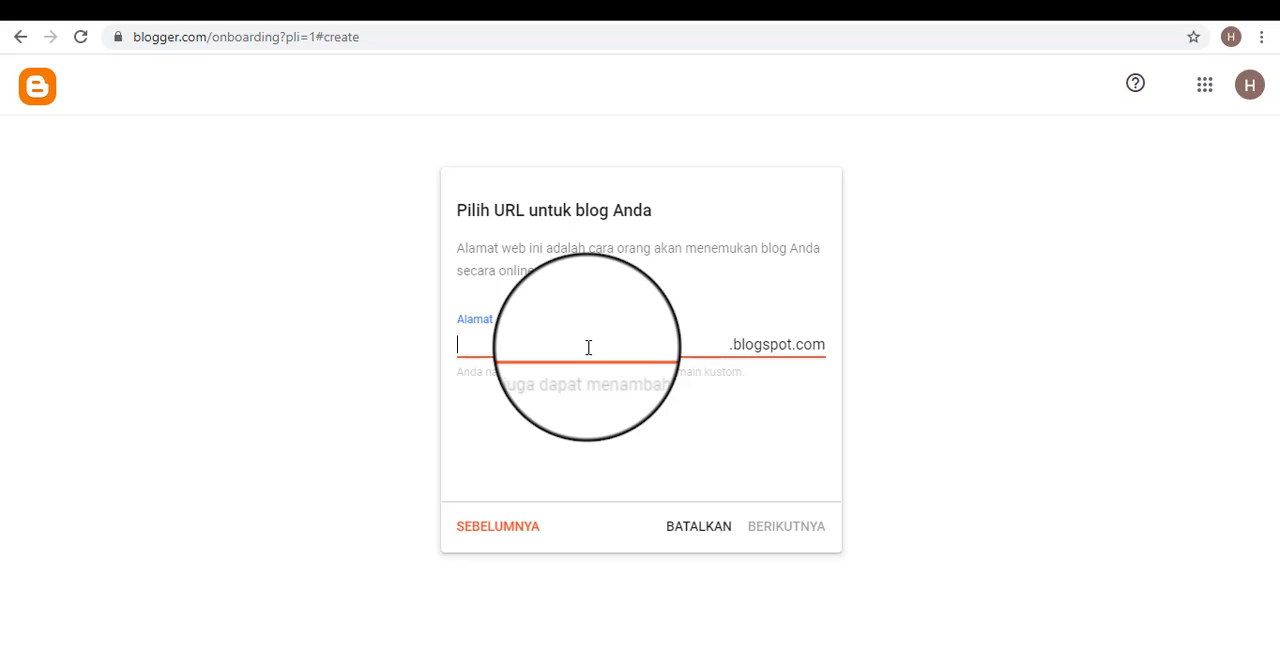
# Try blogjurnalistik as the blog address, and replace it with blogjurnalistikku under .blogspot.com.
pyautogui.write('blogjurnalistikku')
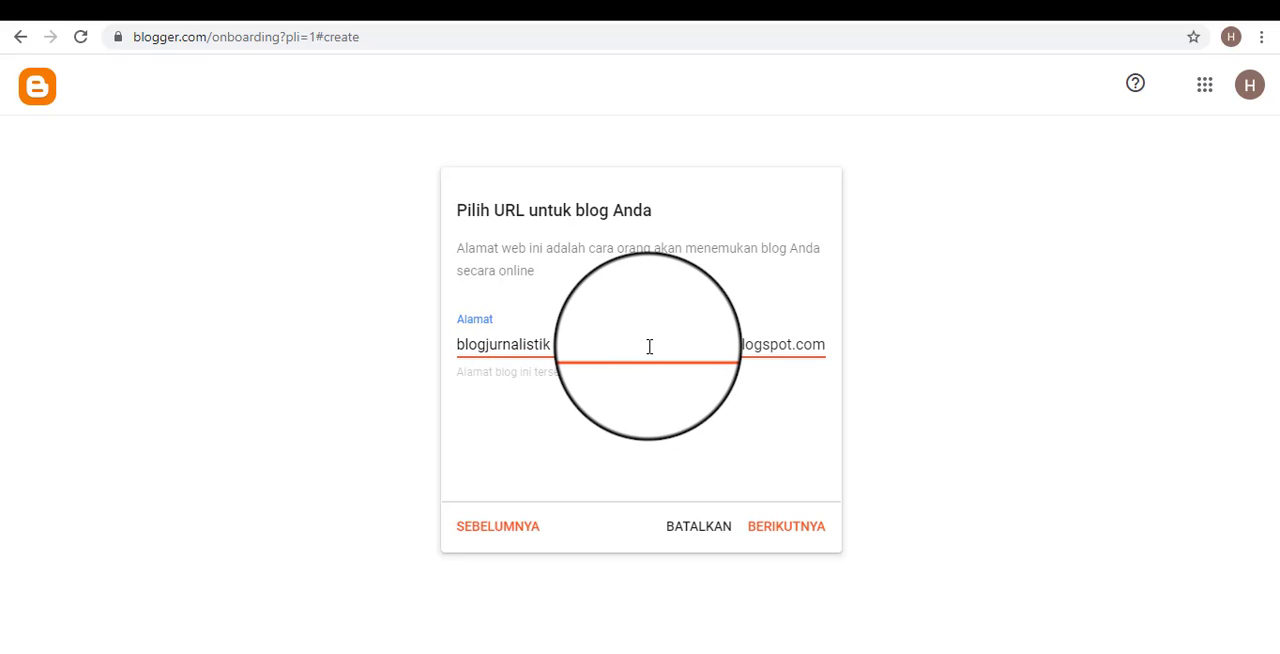
pyautogui.press('BackSpace')
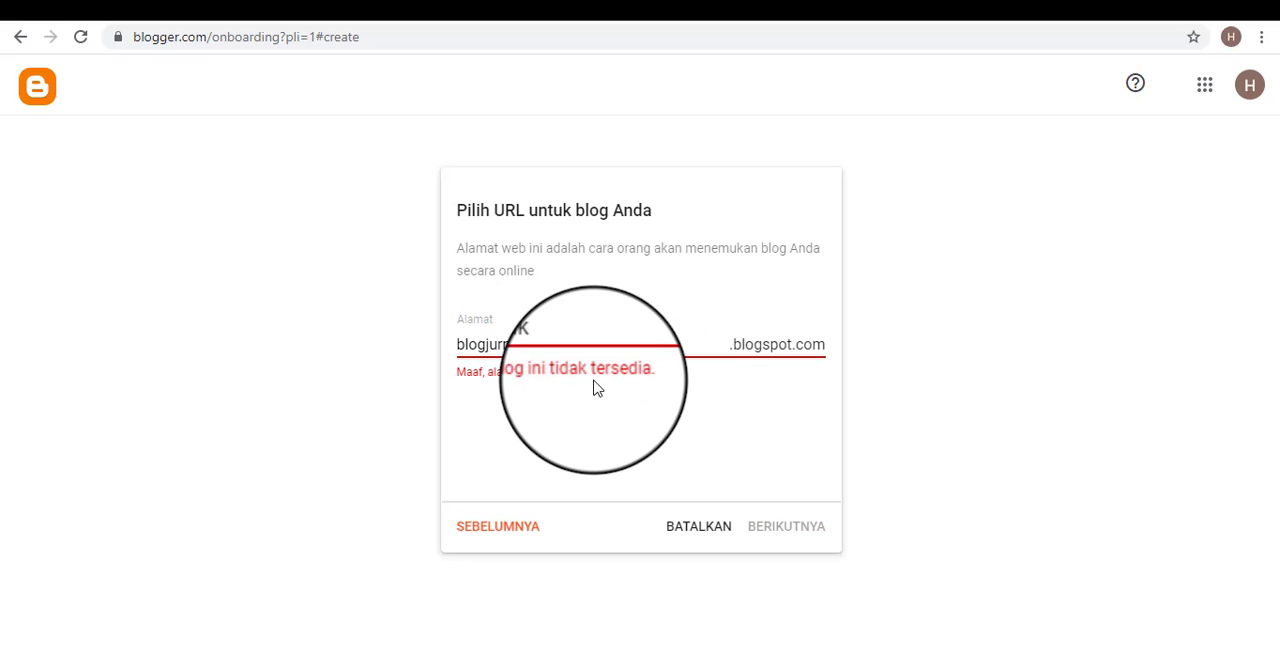
pyautogui.moveTo(457, 344); pyautogui.dragTo(574, 349)
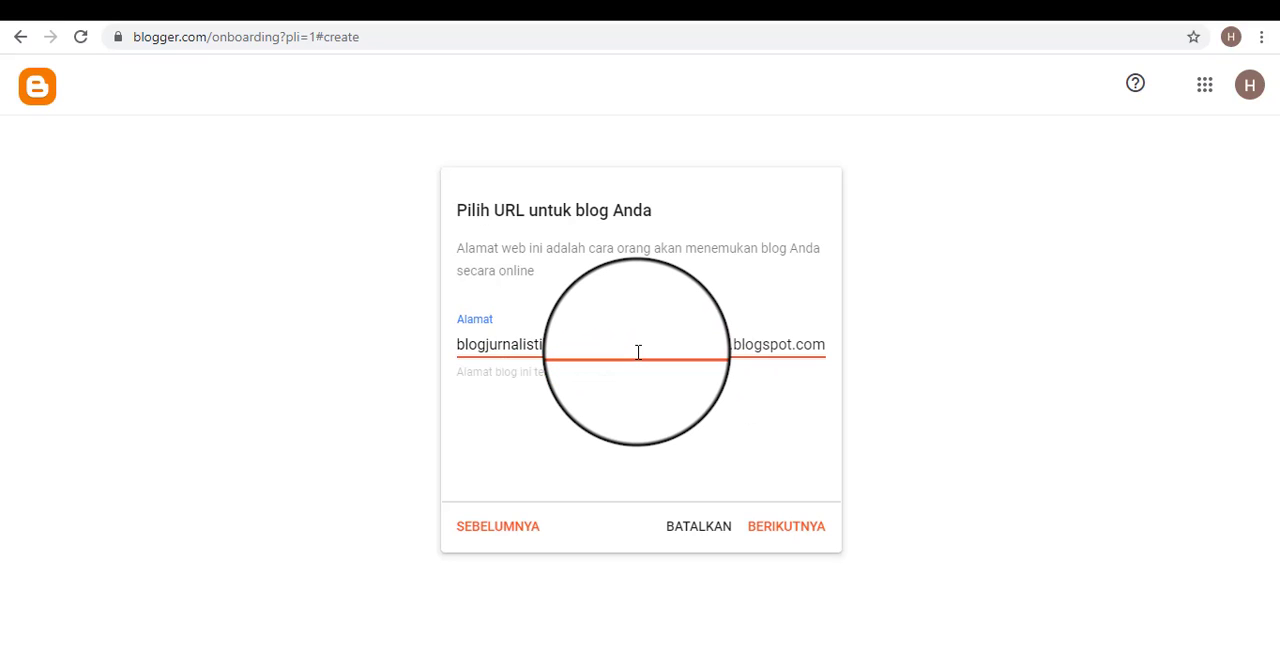
pyautogui.click(588, 394)
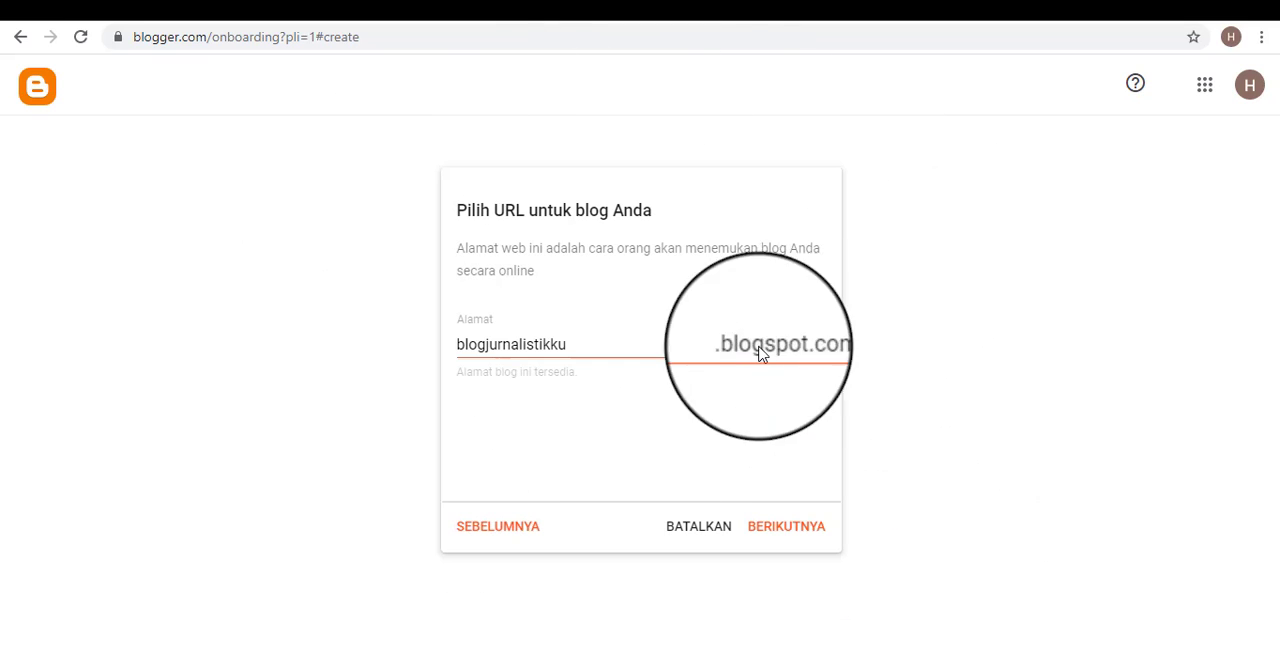
pyautogui.moveTo(457, 345); pyautogui.dragTo(846, 360)
pyautogui.click(866, 366)
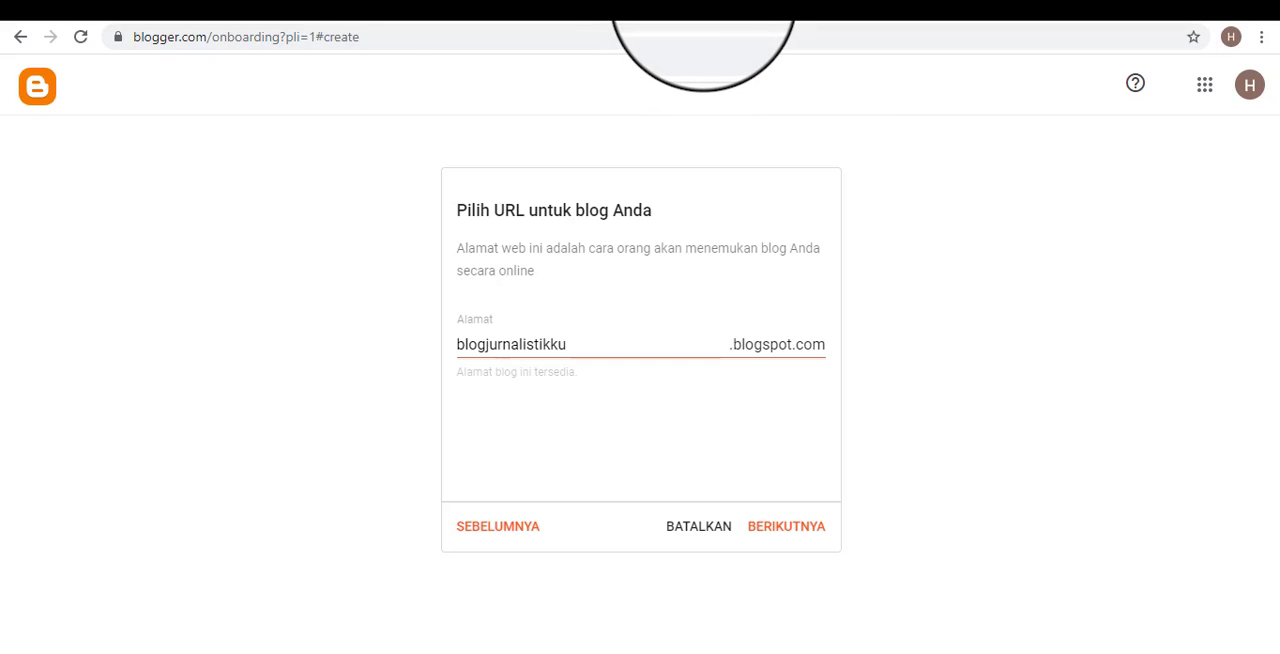
pyautogui.click(703, 8)
pyautogui.click(606, 4)
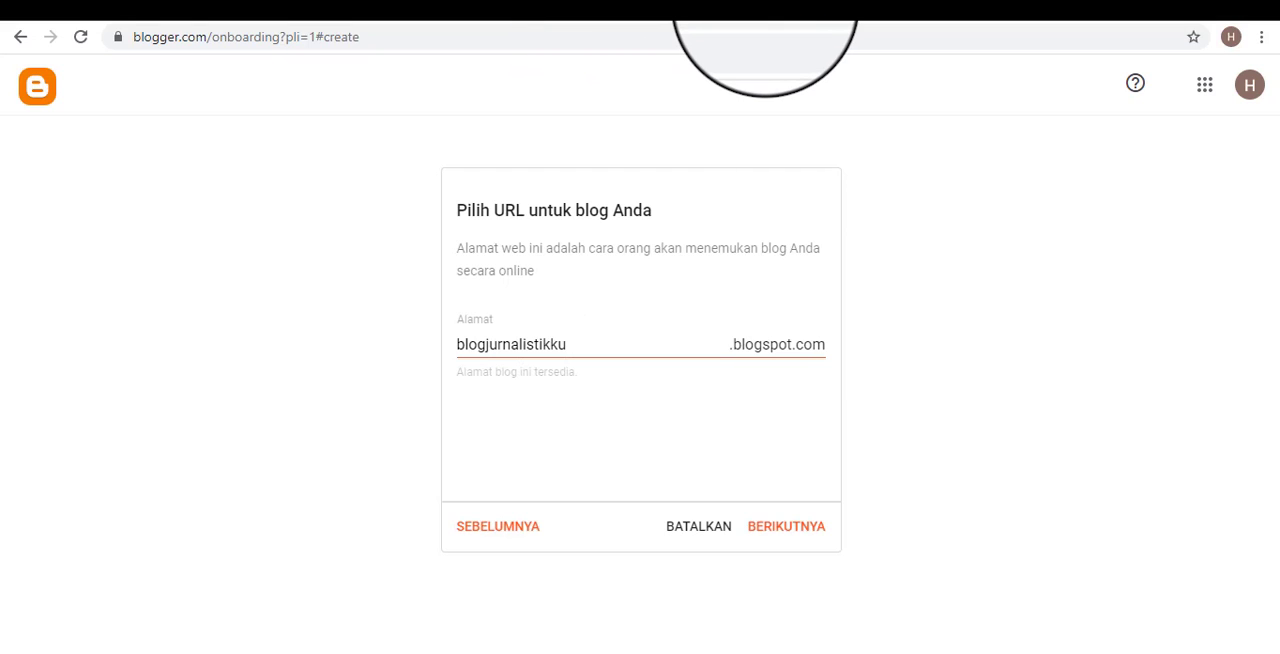
pyautogui.click(765, 4)
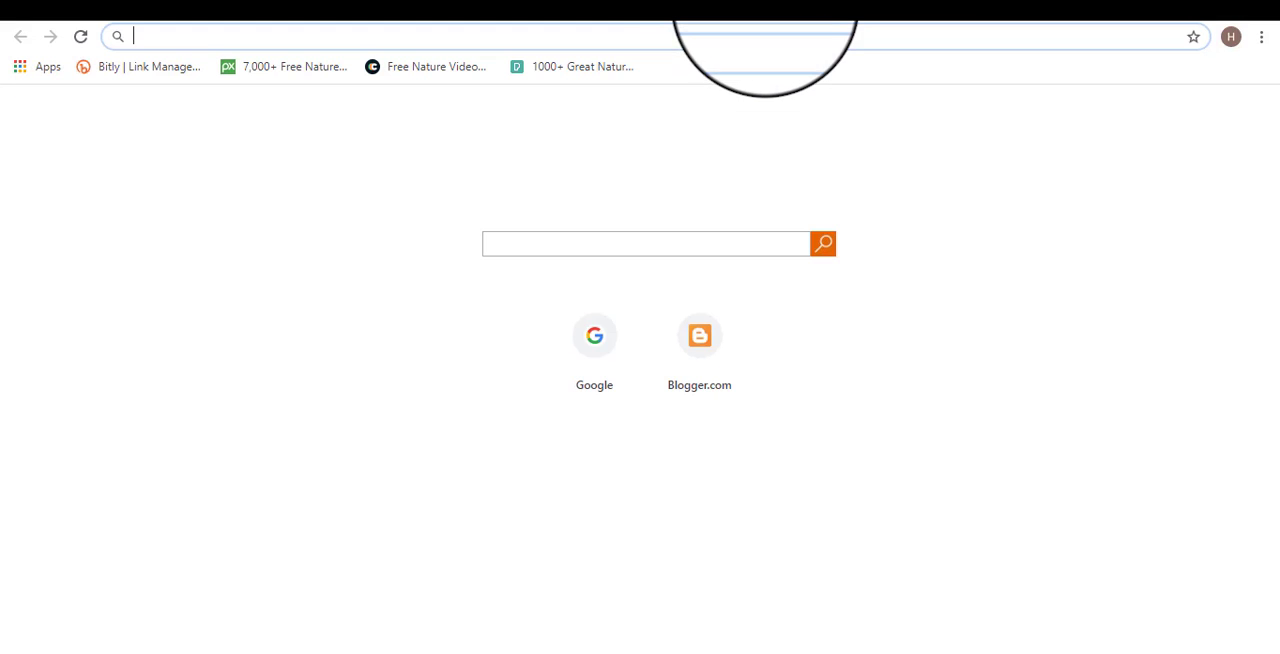
pyautogui.click(600, 5)
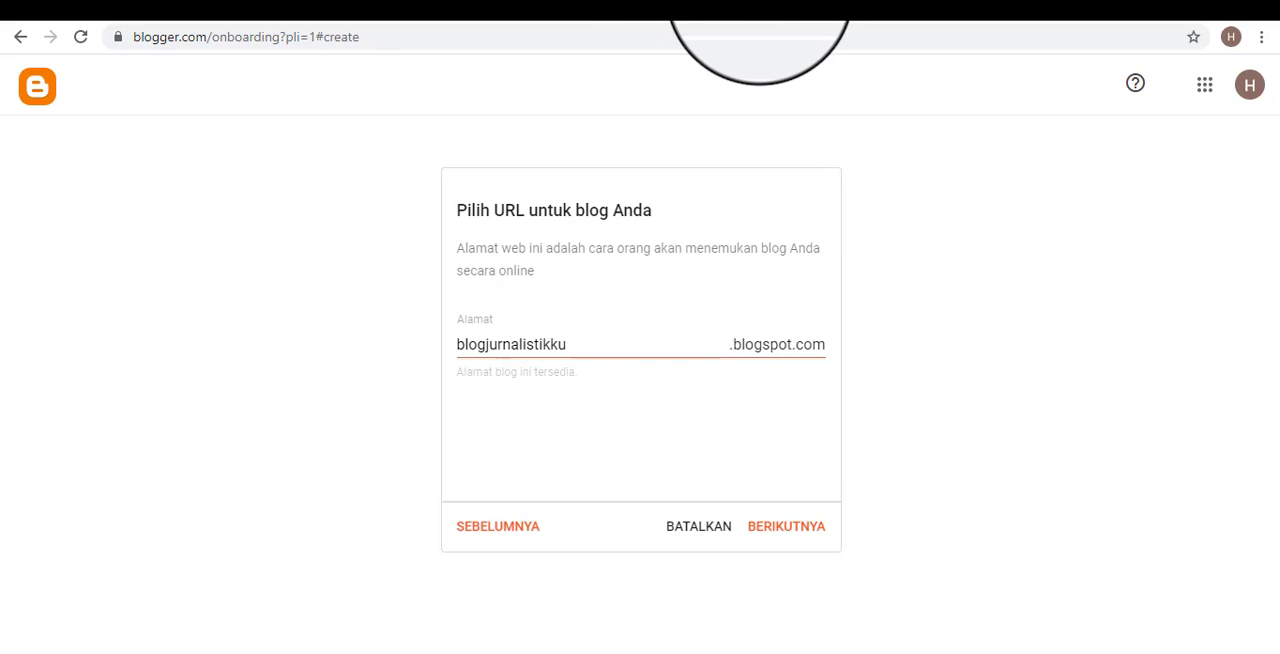
pyautogui.click(760, 4)
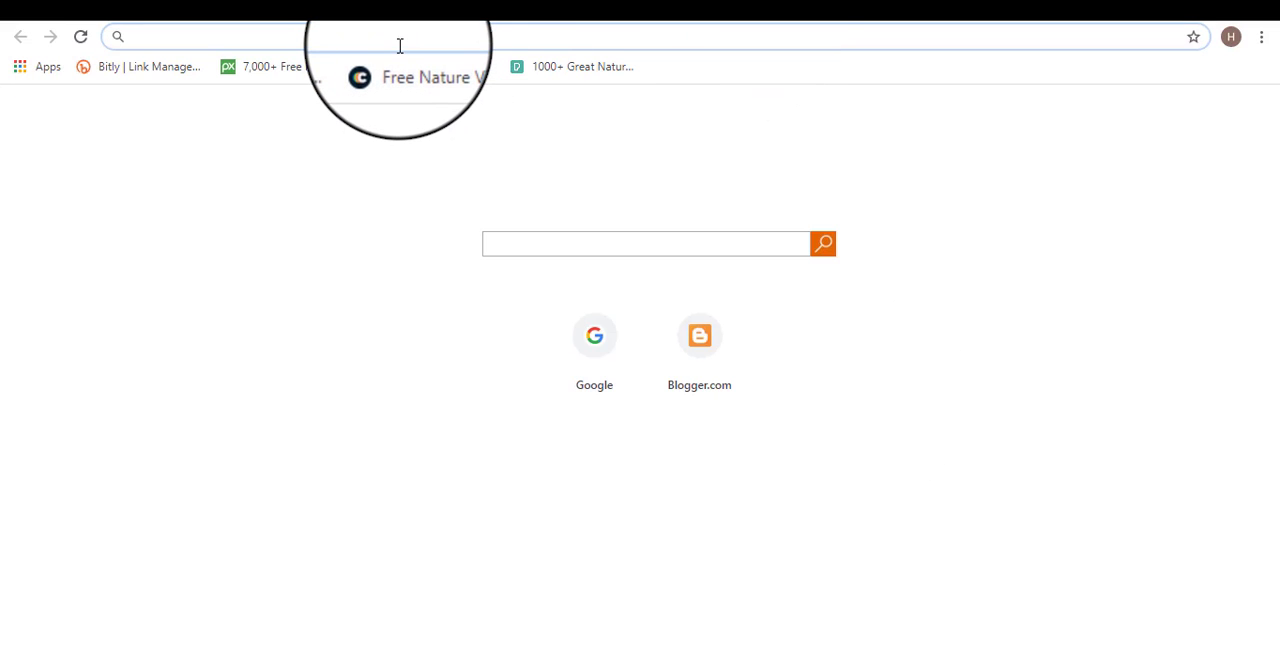
pyautogui.click(551, 8)
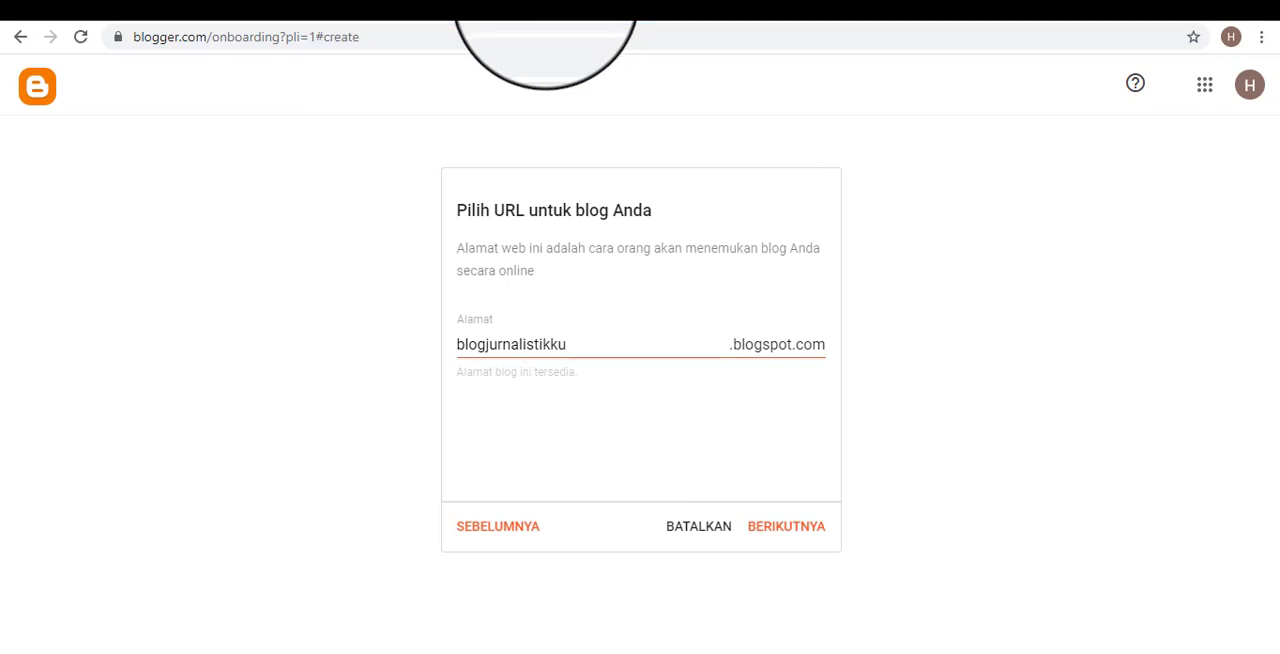
# Accept the blog address, enter the author's display name, and finish creating the blog.
pyautogui.click(782, 530)
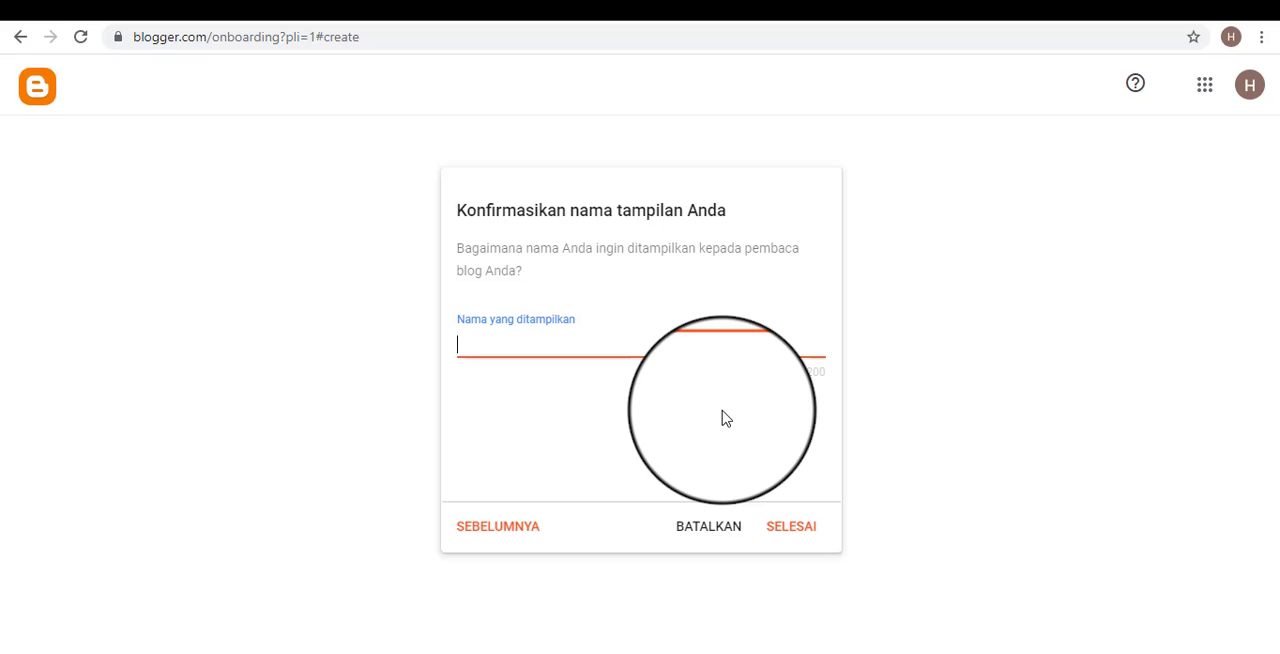
pyautogui.write('Mas Jadi')
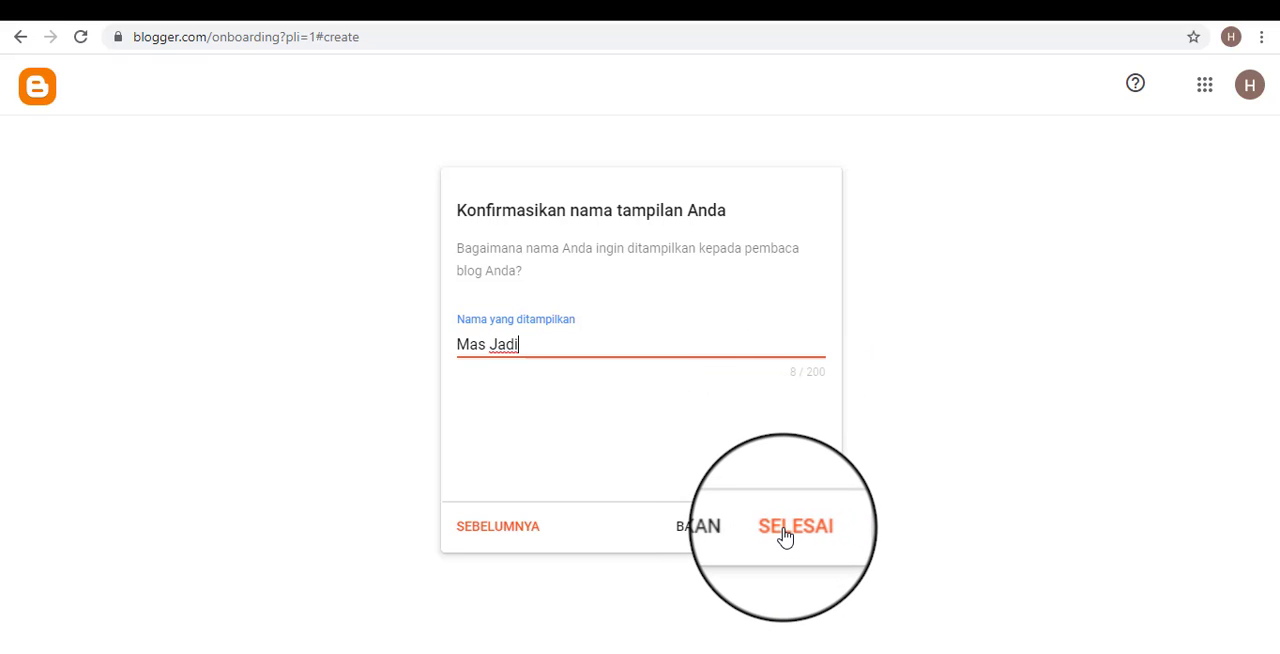
pyautogui.click(785, 530)
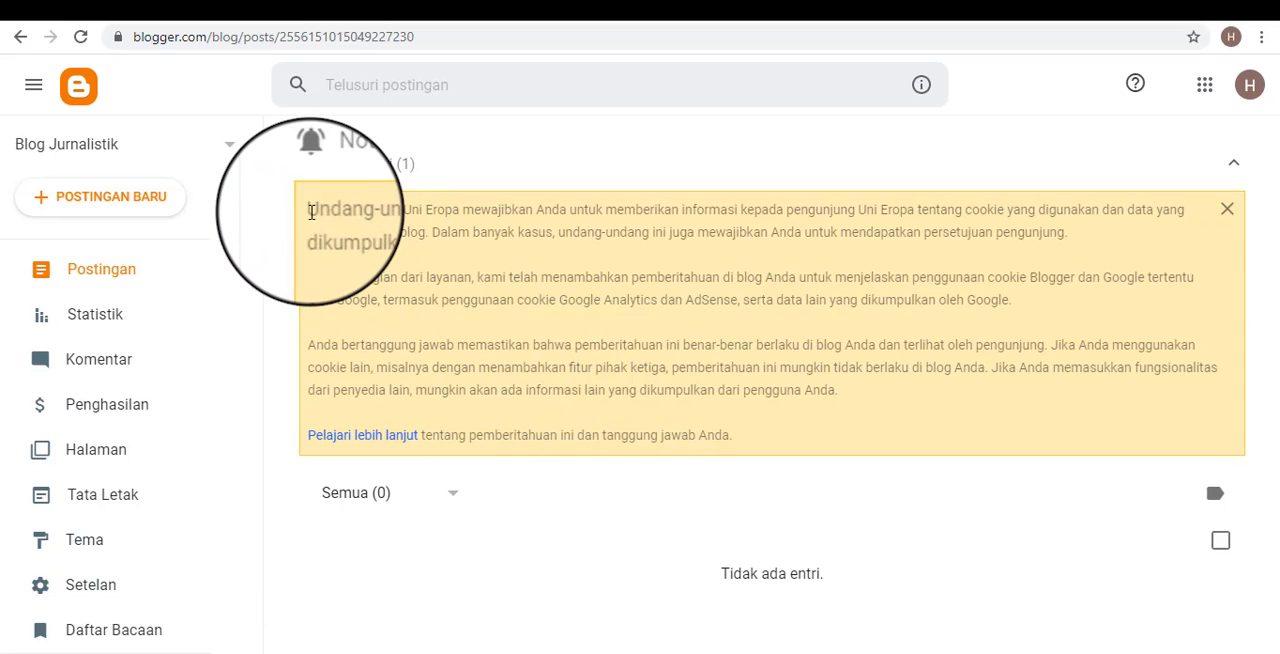
# Examine the European Union cookie notice and the blog management sections from Postingan down to Lihat blog.
pyautogui.moveTo(309, 210); pyautogui.dragTo(1006, 443)
pyautogui.click(1006, 443)
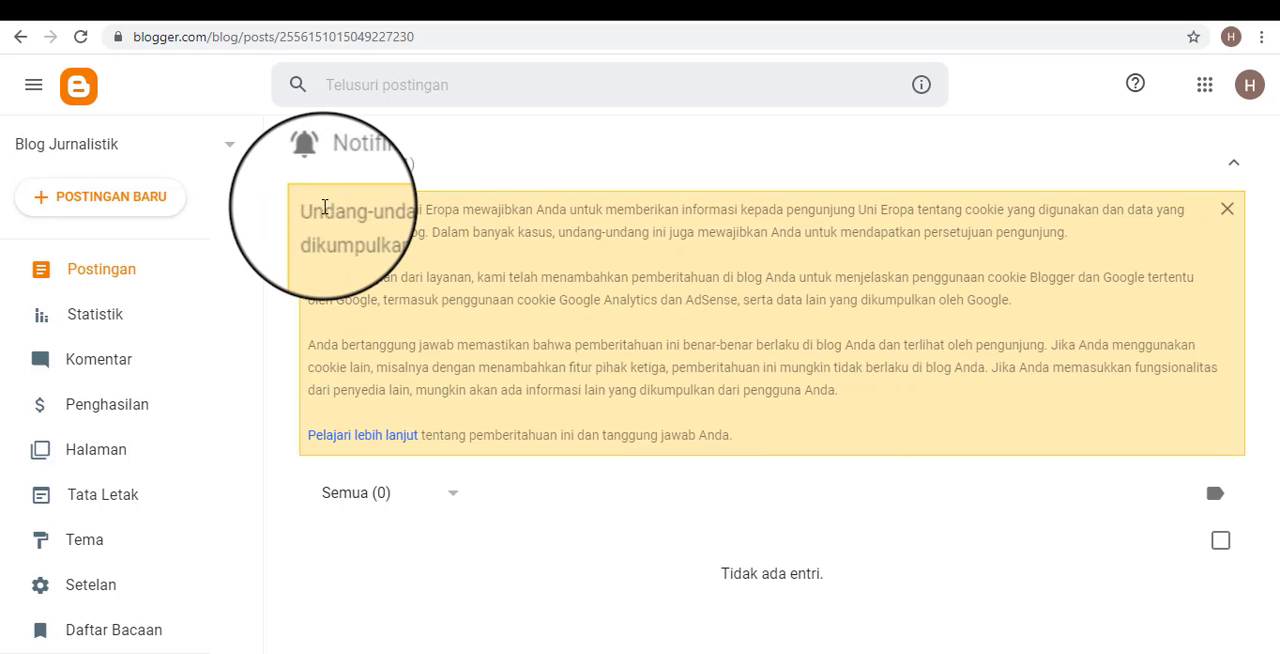
pyautogui.moveTo(310, 210); pyautogui.dragTo(837, 437)
pyautogui.click(898, 442)
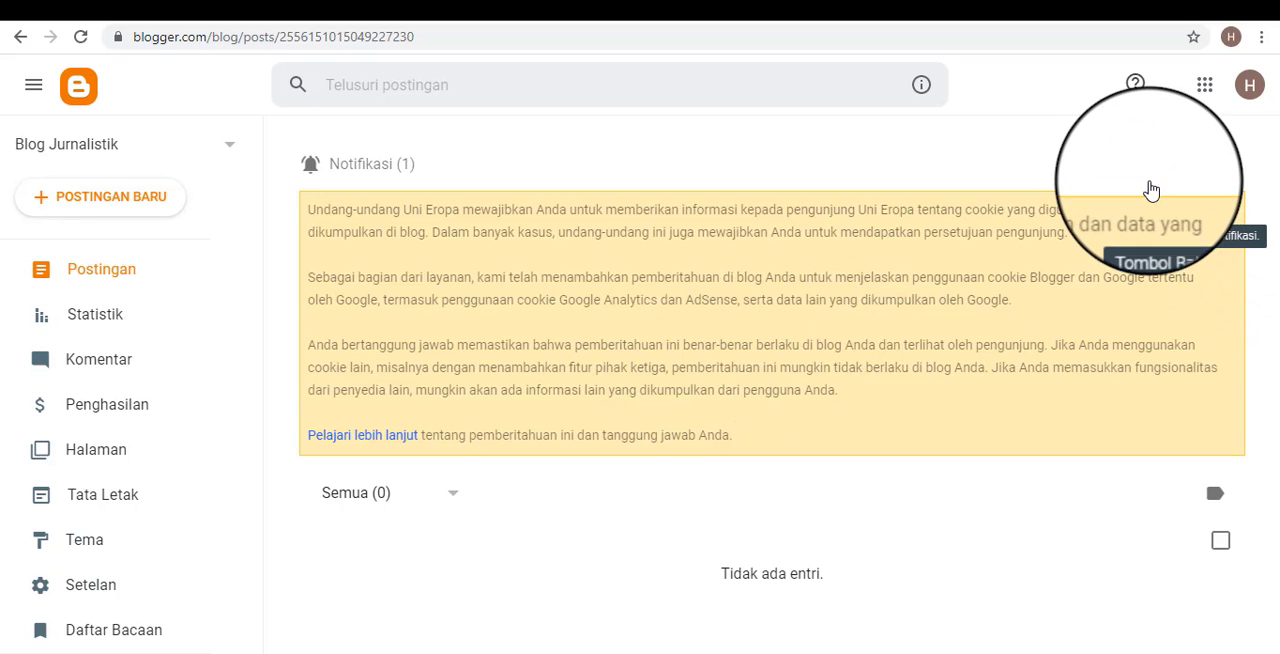
pyautogui.scroll(-2, 220, 423)
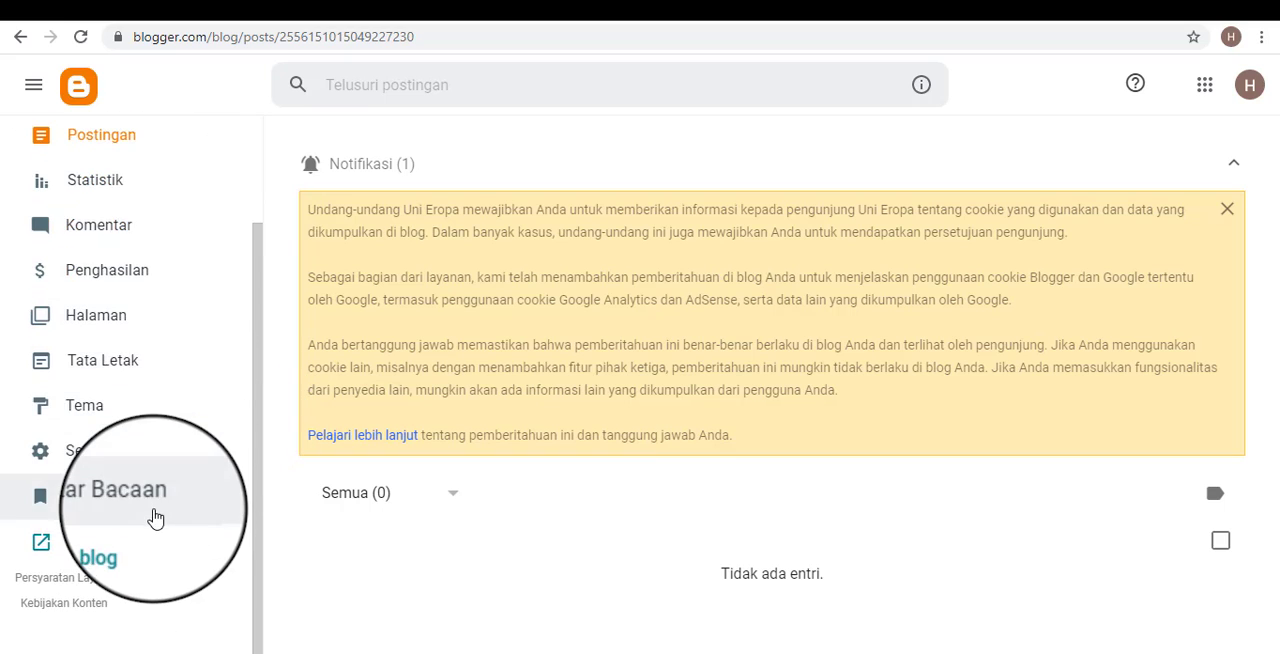
pyautogui.scroll(2, 157, 477)
pyautogui.moveTo(256, 281); pyautogui.dragTo(240, 216)
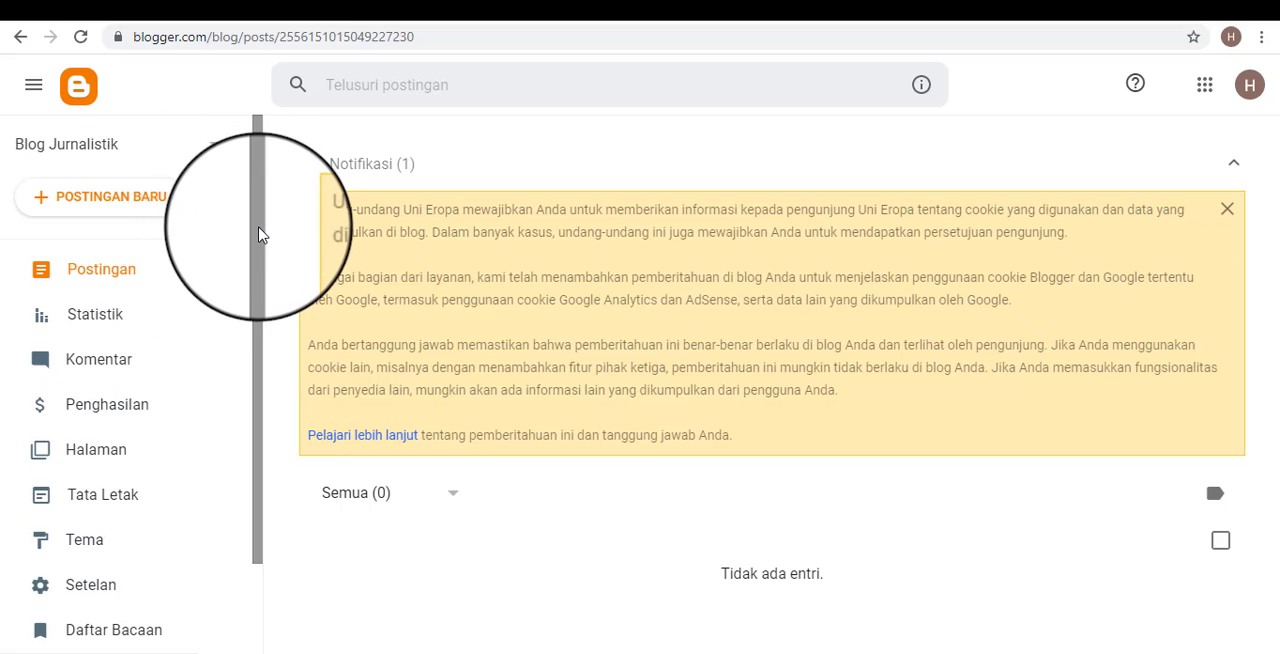
pyautogui.scroll(-2, 210, 380)
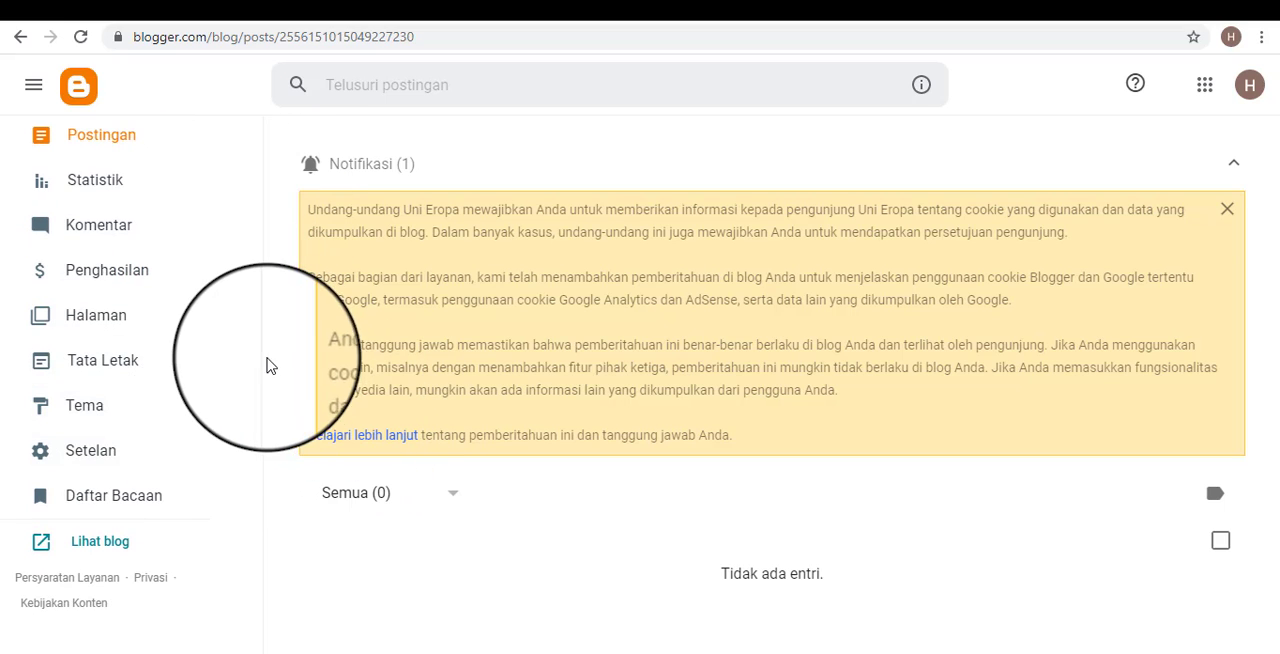
pyautogui.scroll(2, 256, 345)
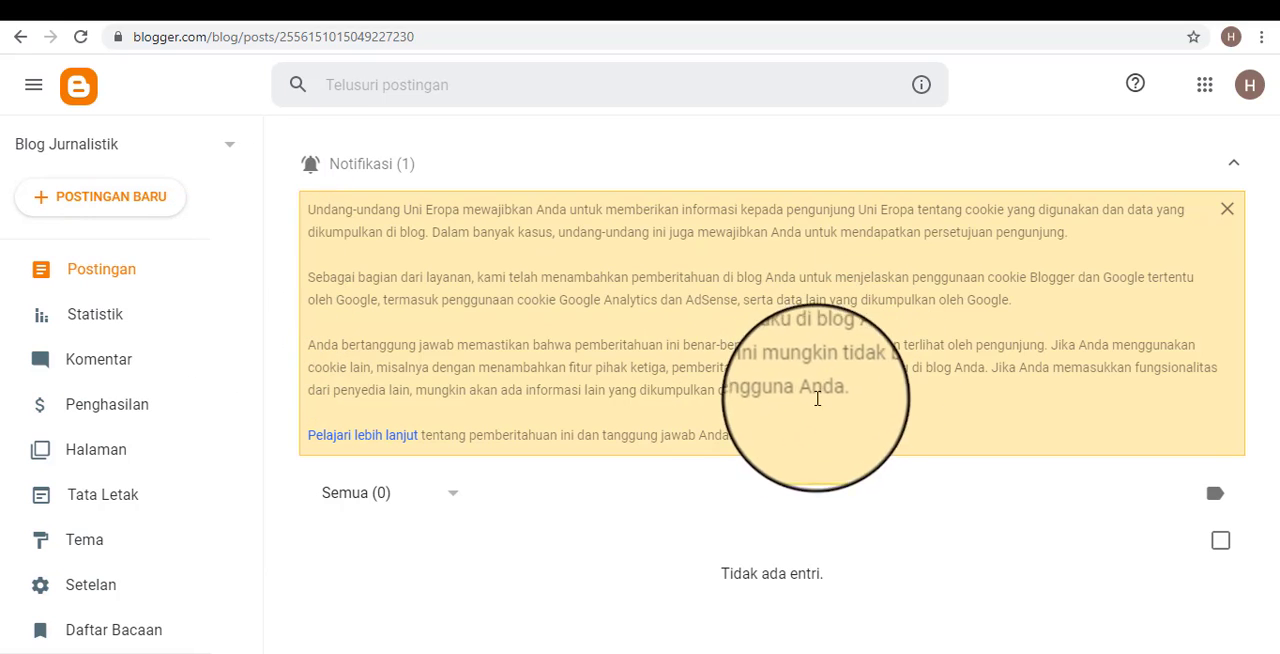
pyautogui.scroll(-2, 253, 320)
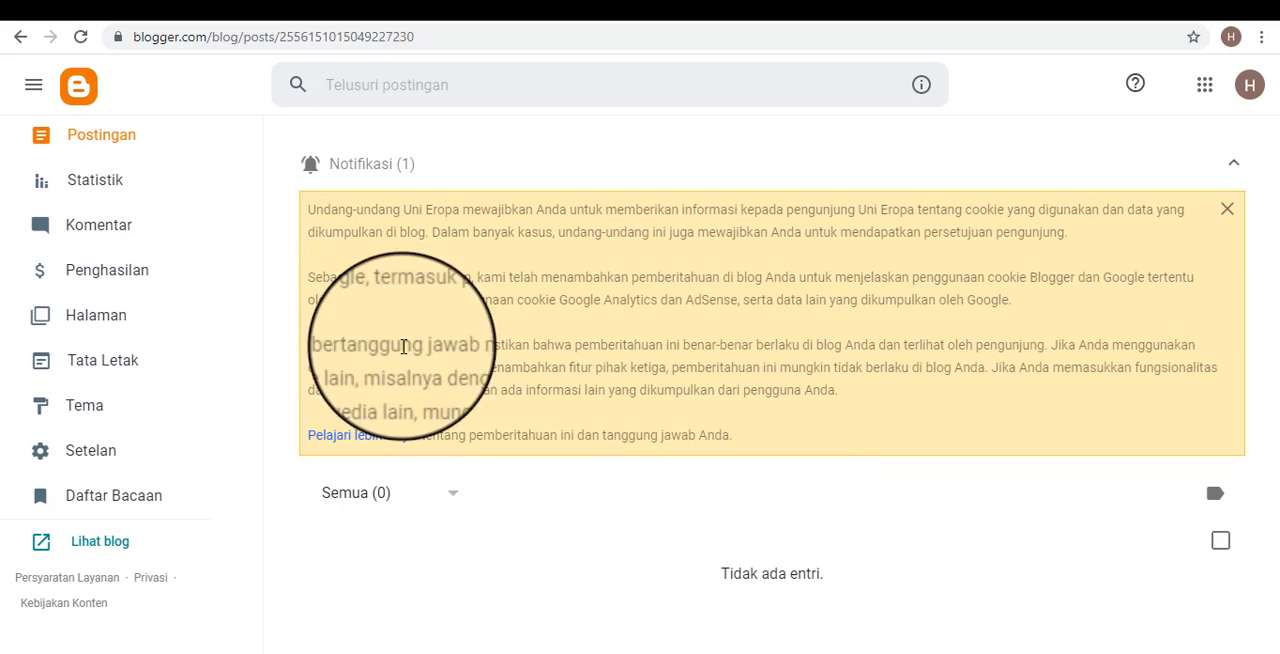
pyautogui.scroll(2, 197, 346)
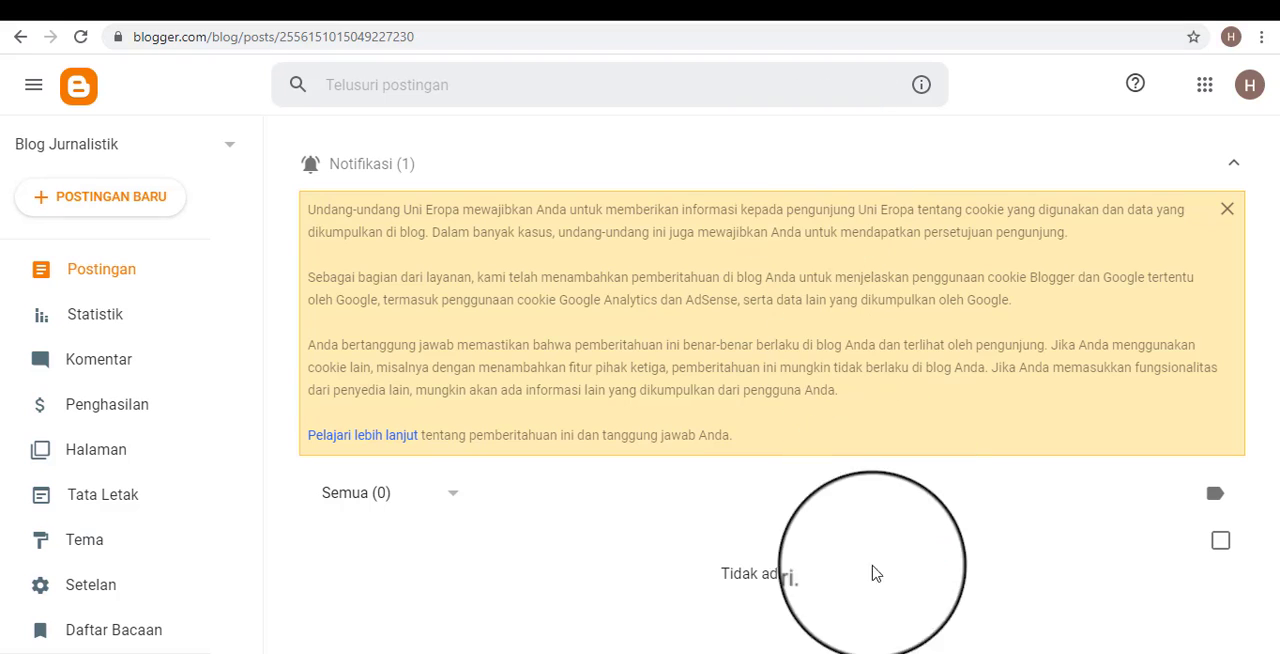
# Switch to Notepad and add the line "1. Membuat akun Google" below the heading "Langkah membuat blog Personal".
pyautogui.click(812, 653)
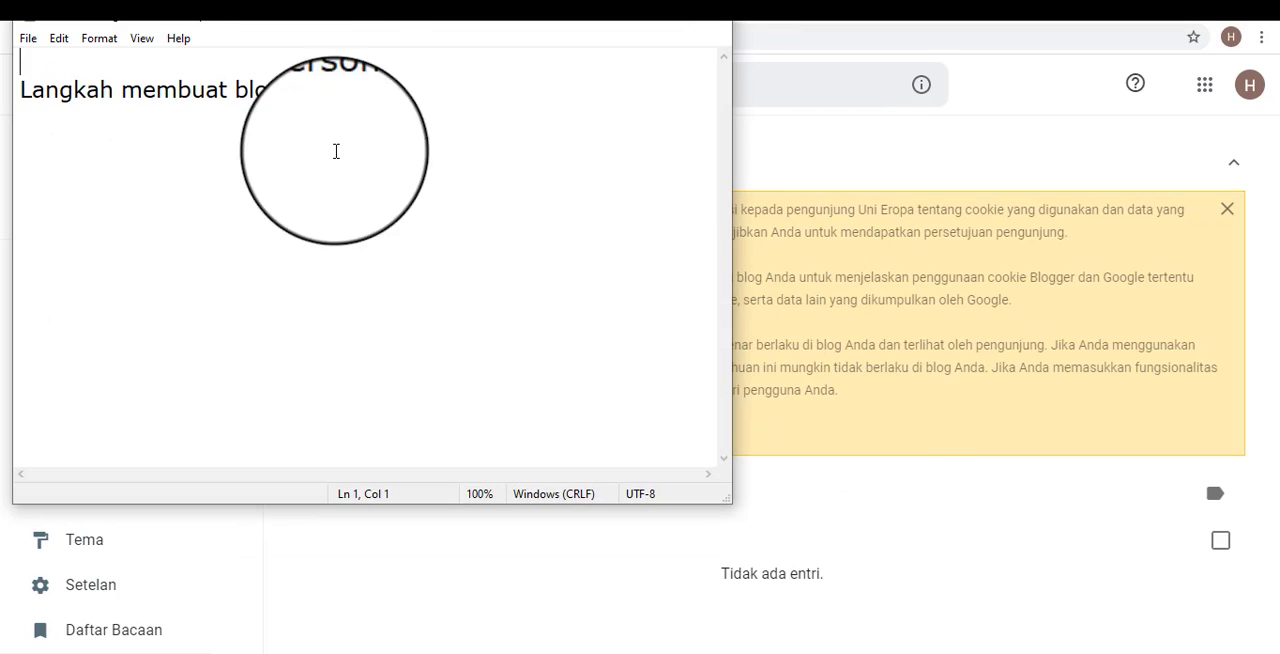
pyautogui.click(172, 137)
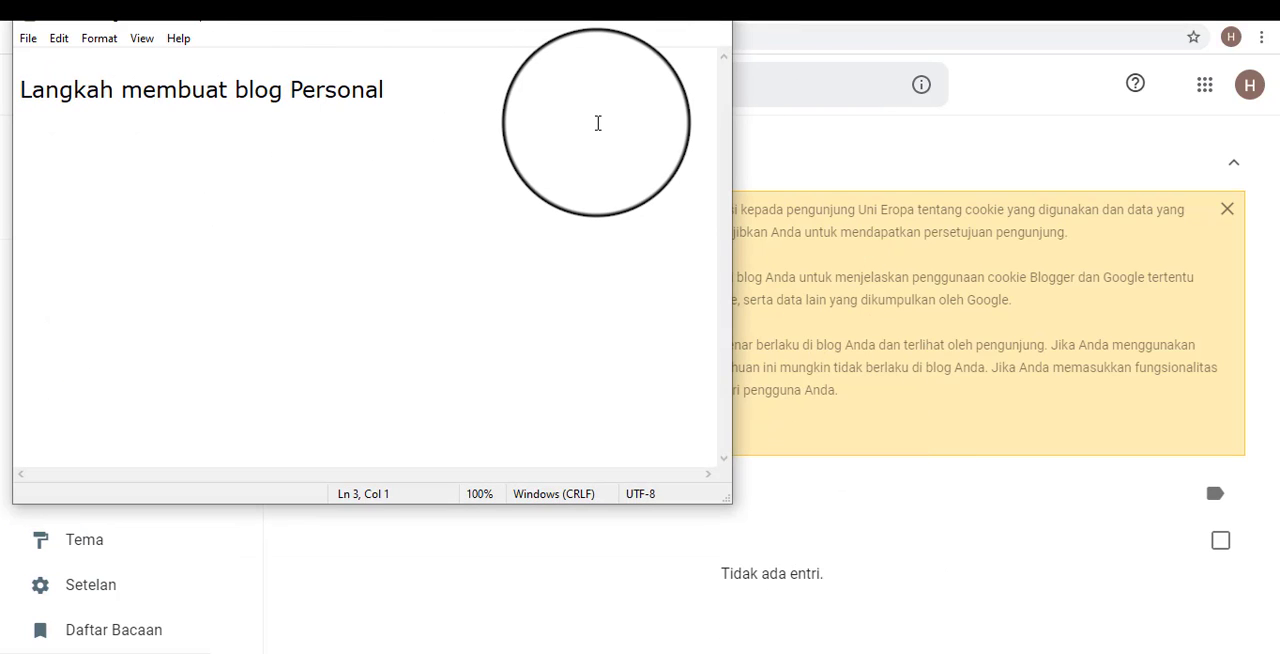
pyautogui.write('1. Membuat ')
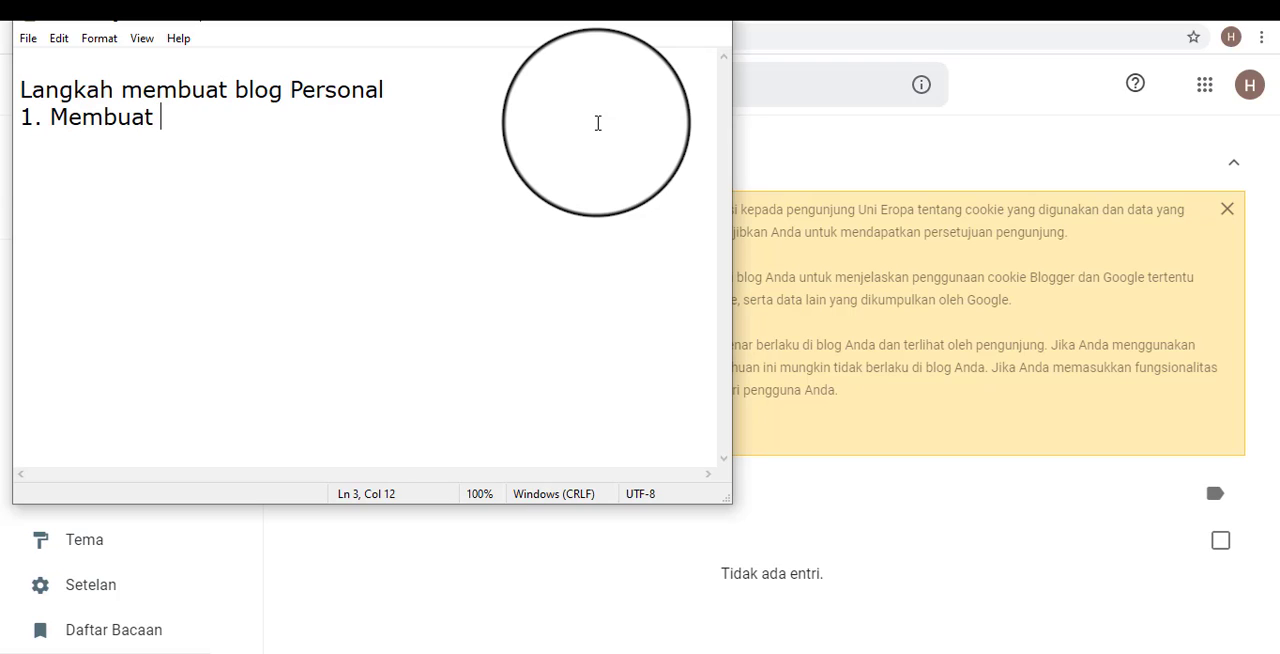
pyautogui.write('akun Google')
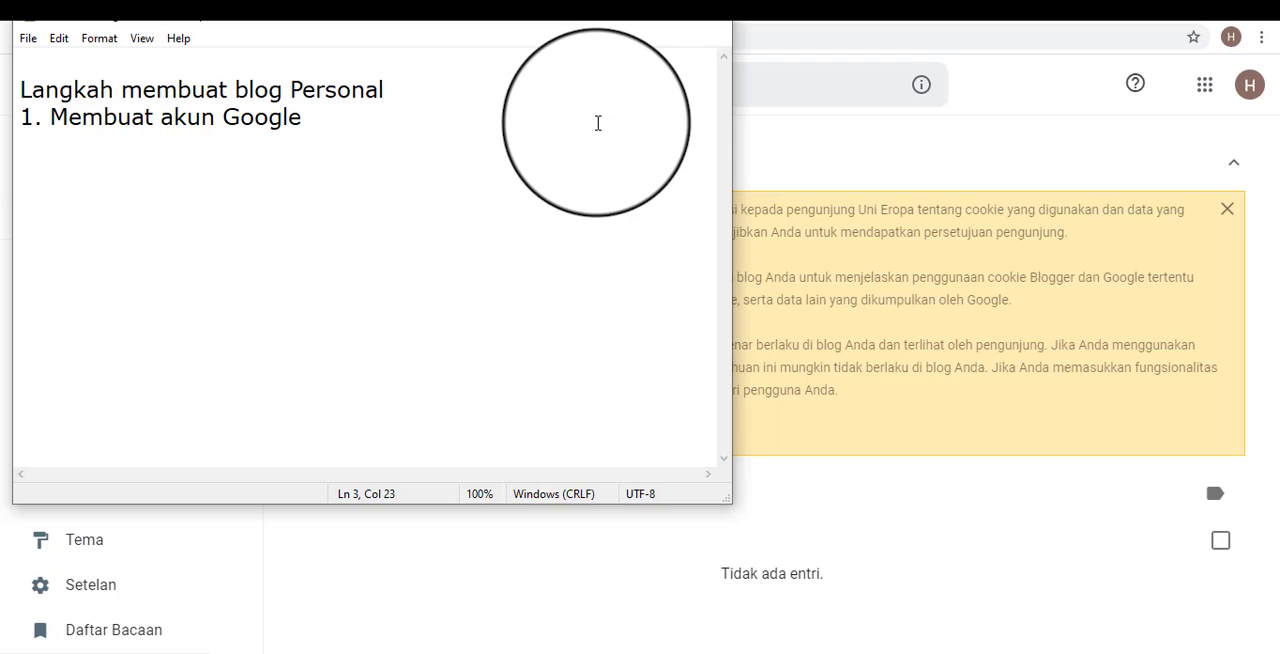
pyautogui.write(' (Gmail')
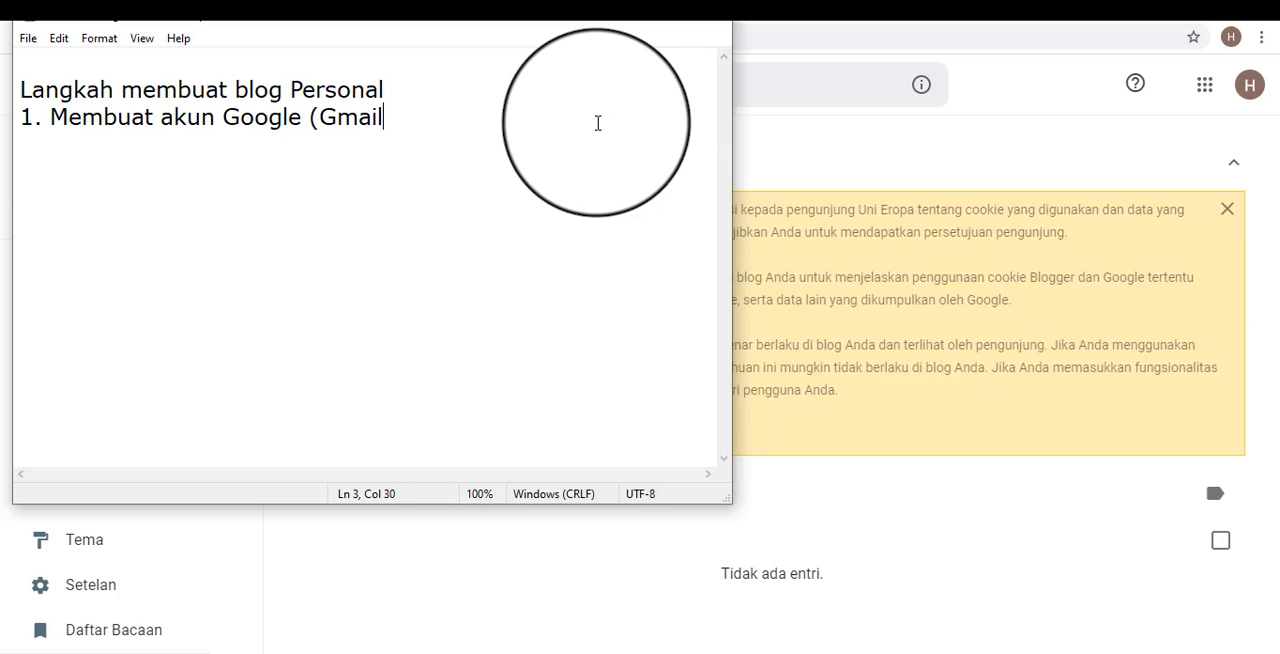
# Append "(G-Mail)" to the line "1. Membuat akun Google" in the Notepad list.
pyautogui.press('BackSpace')
pyautogui.press('BackSpace')
pyautogui.press('BackSpace')
pyautogui.press('BackSpace')
pyautogui.write('-Mail)')
pyautogui.press('Return')
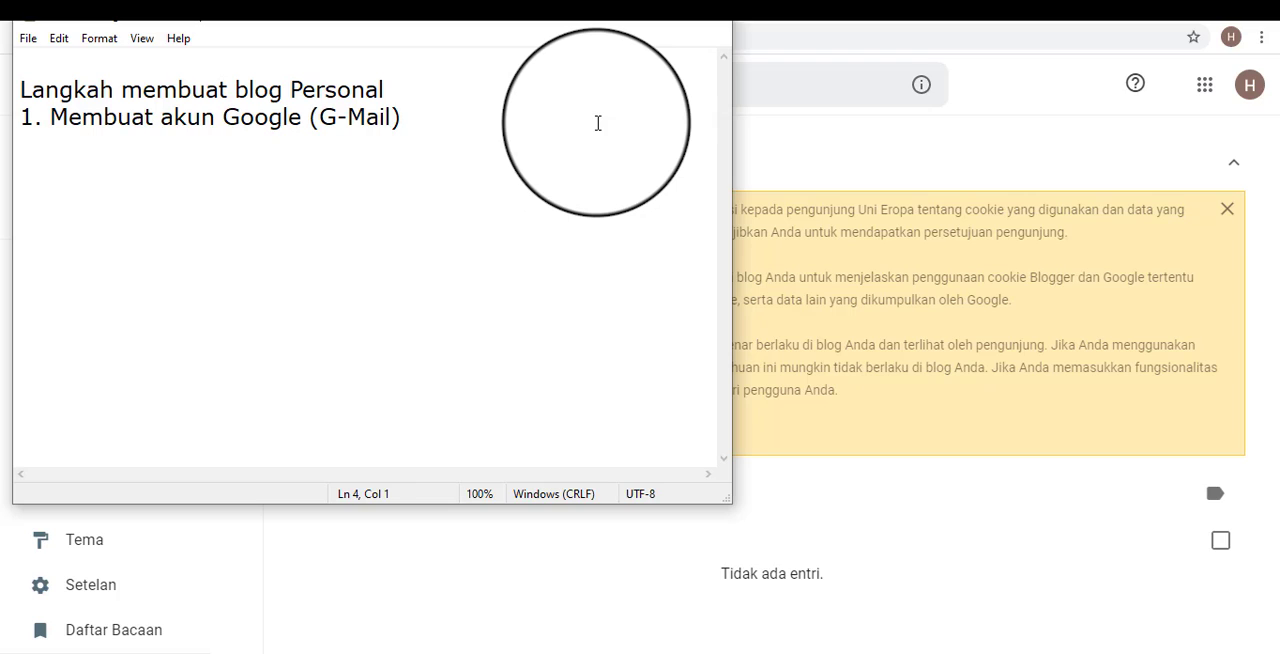
# Add the second list item "2. Mendaftar blog pada halaman blogger.com" and start a new line below it.
pyautogui.write('2. Mendaftar')
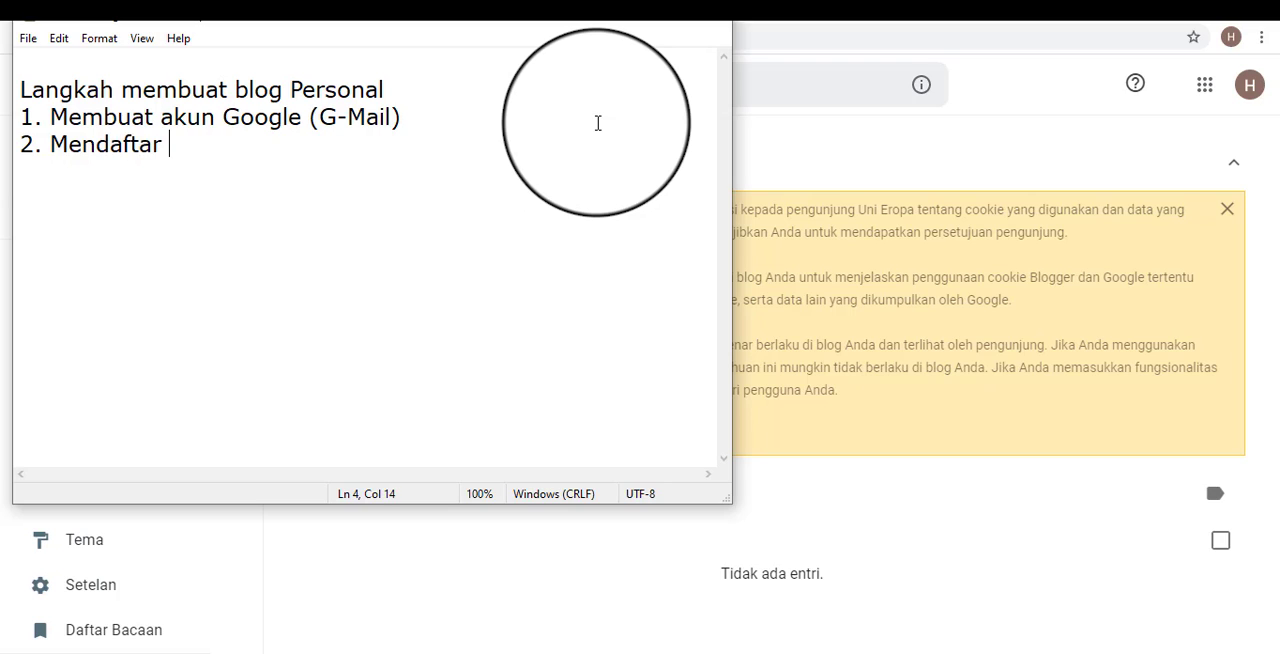
pyautogui.write(' blog pada')
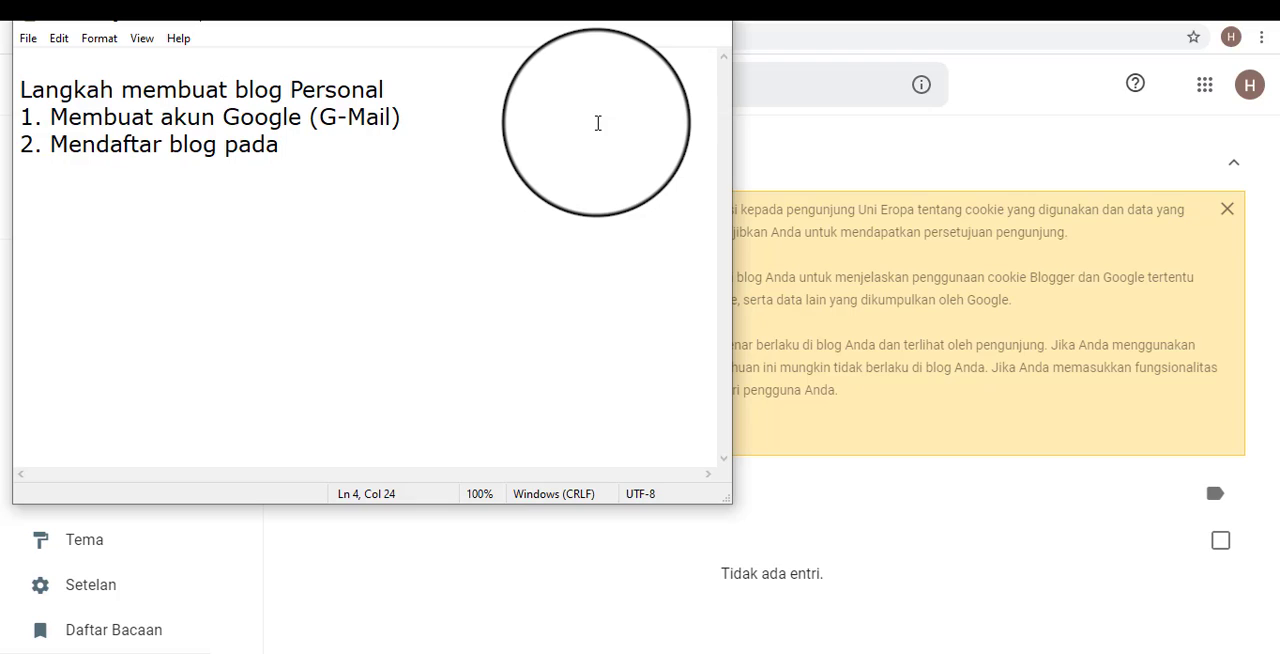
pyautogui.write(' halaman b')
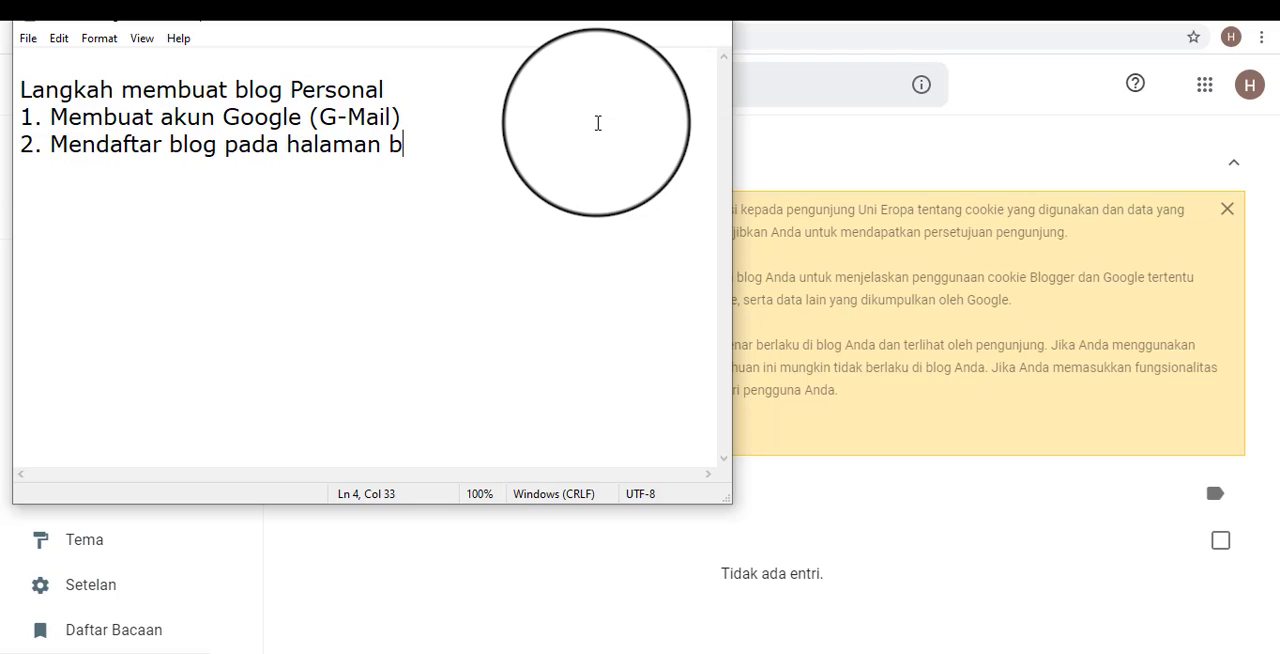
pyautogui.write('logger.')
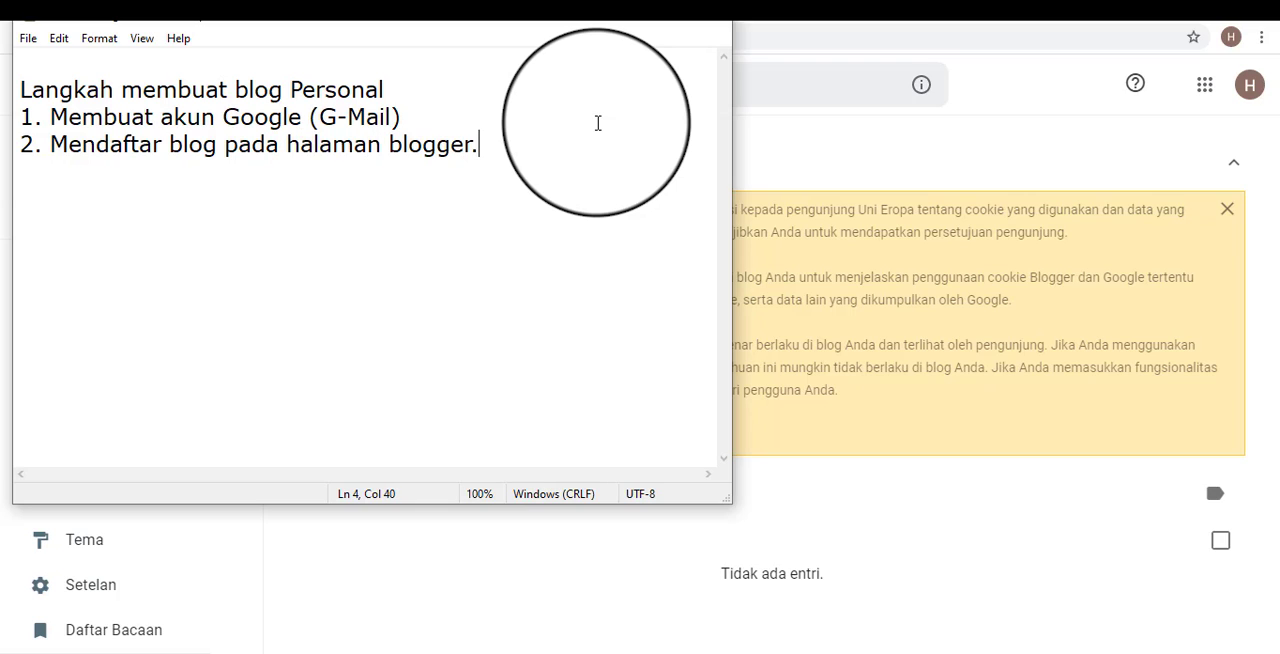
pyautogui.write('com')
pyautogui.click(598, 123)
pyautogui.click(572, 176)
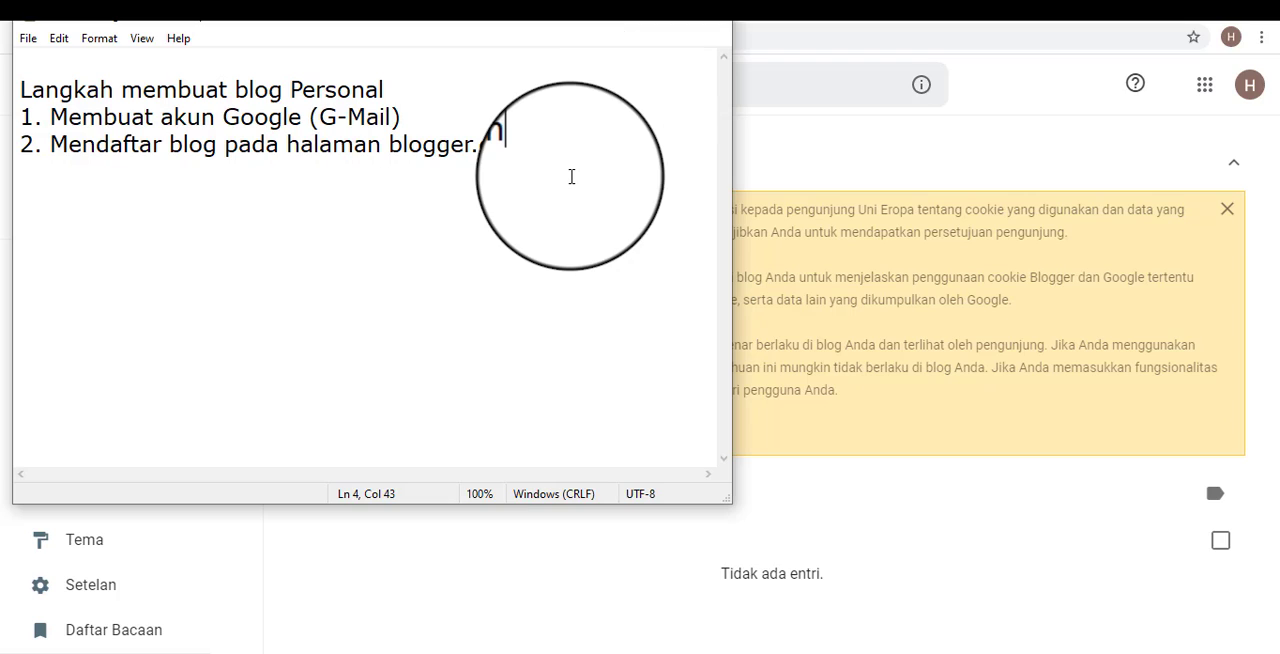
pyautogui.press('Return')
pyautogui.write('3.')
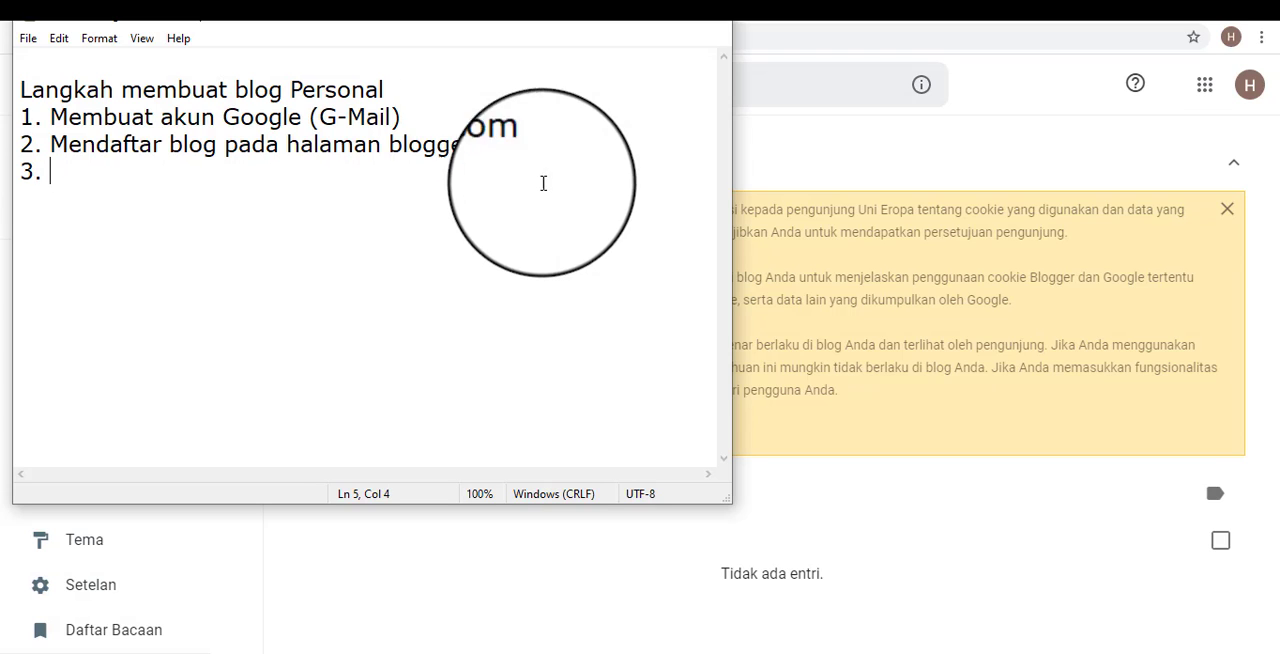
pyautogui.hotkey('shift', 'Home')
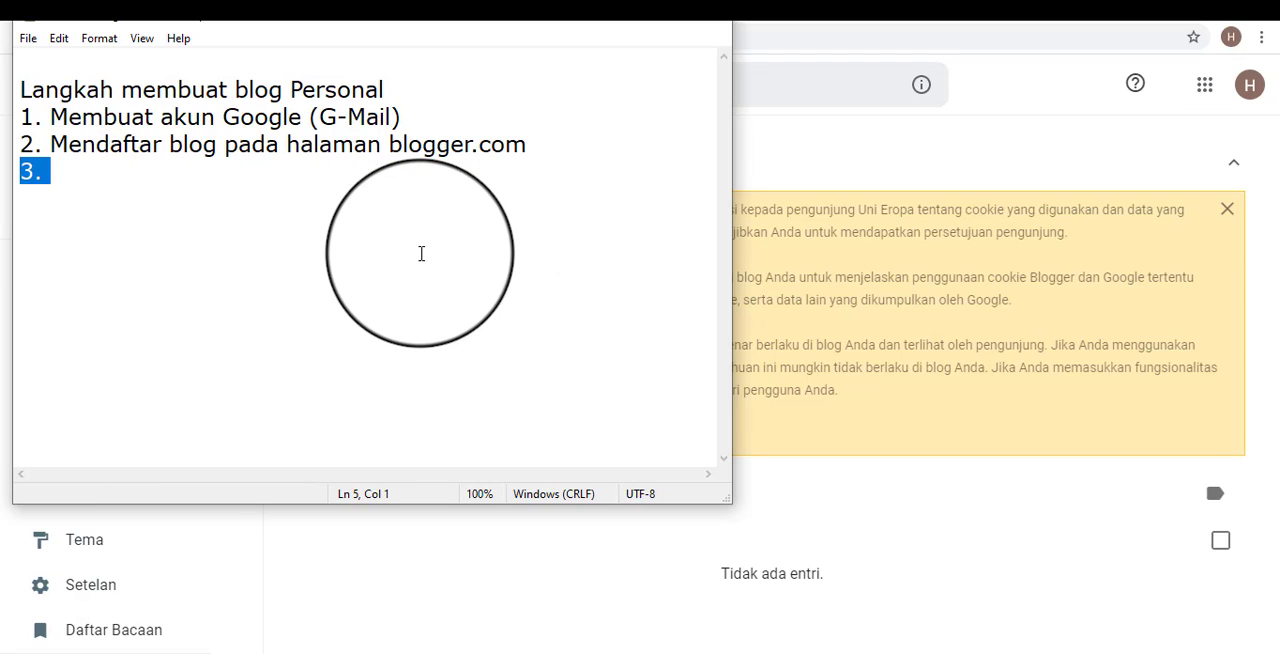
pyautogui.press('BackSpace')
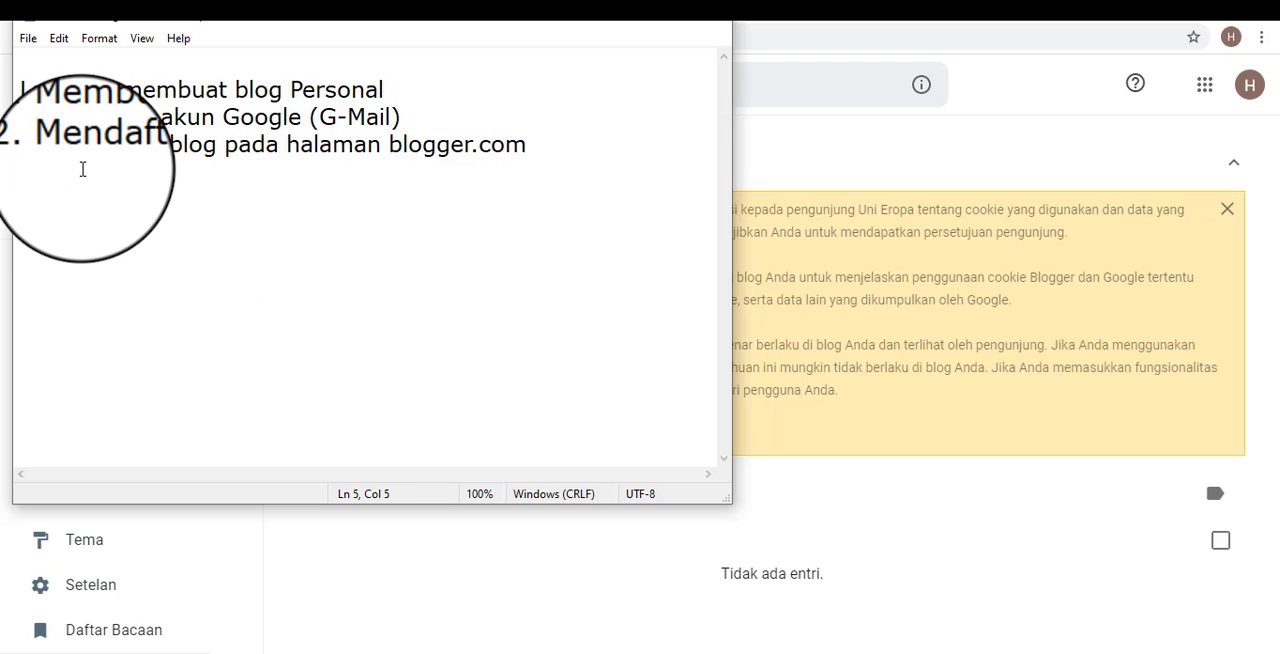
# Add the indented sub-item "-Membuat postingan" below the second list item.
pyautogui.write('-')
pyautogui.write('Membuat postingan')
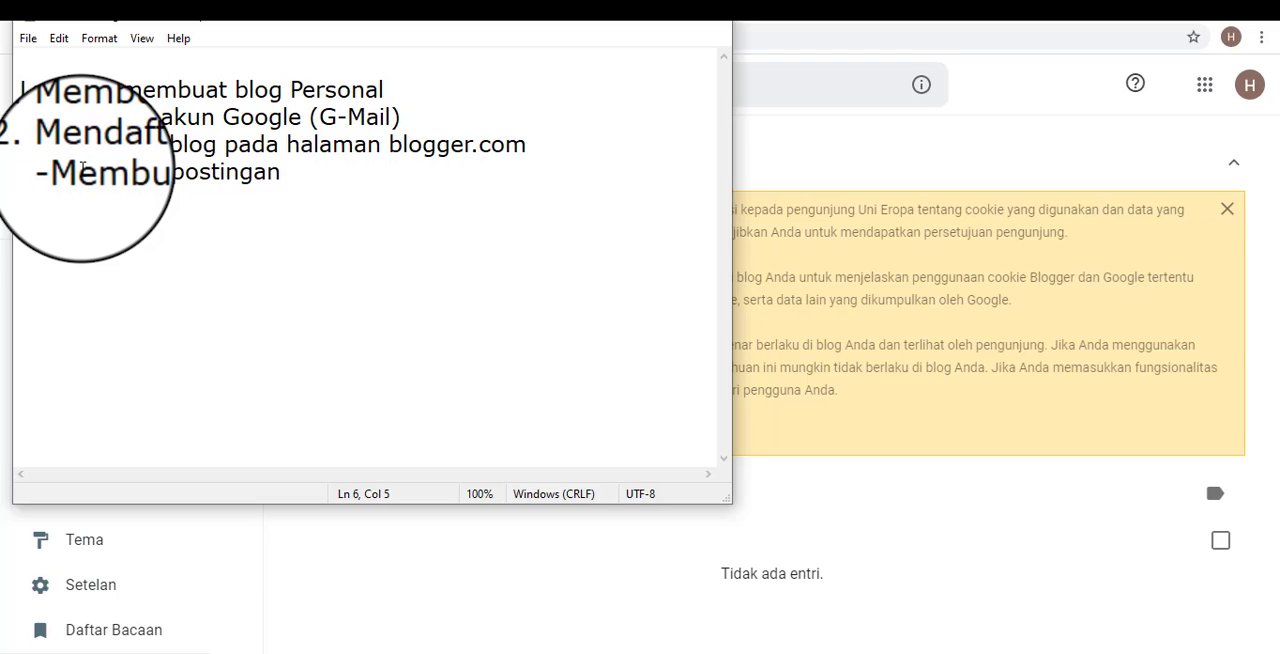
# Add the indented sub-item "-Kaidah postingan sesuai pedoman penuliasan yang benar" below "-Membuat postingan".
pyautogui.write('-Kaidah ')
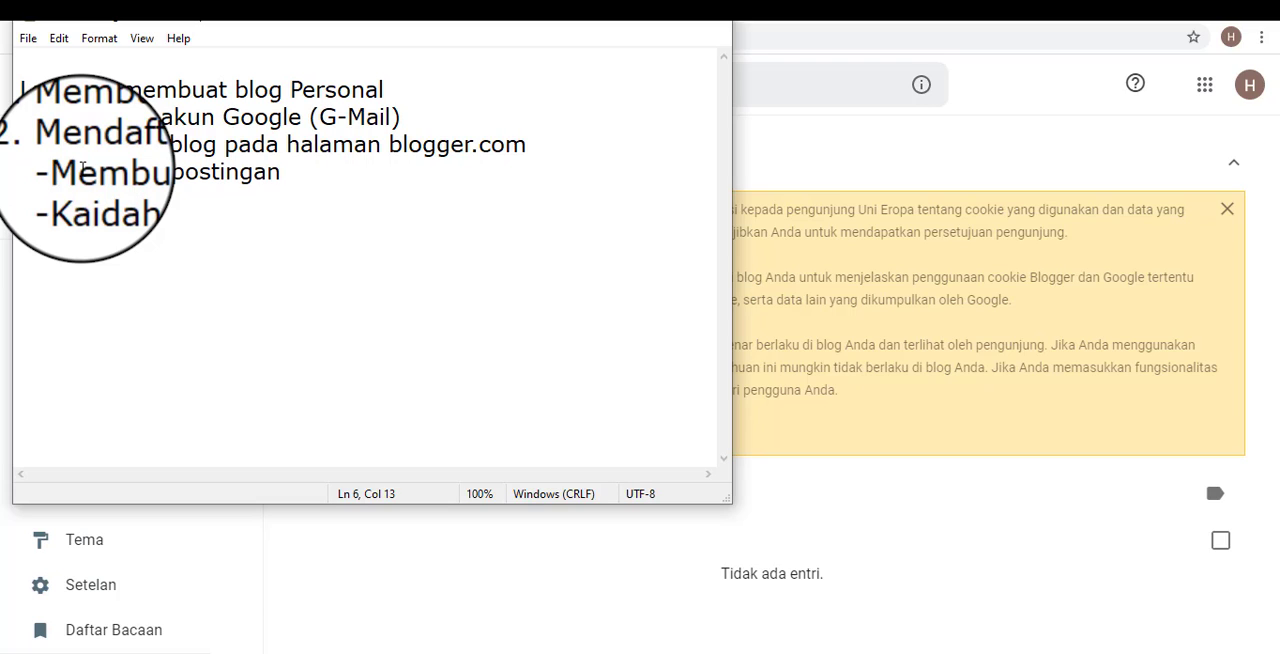
pyautogui.write('postingan')
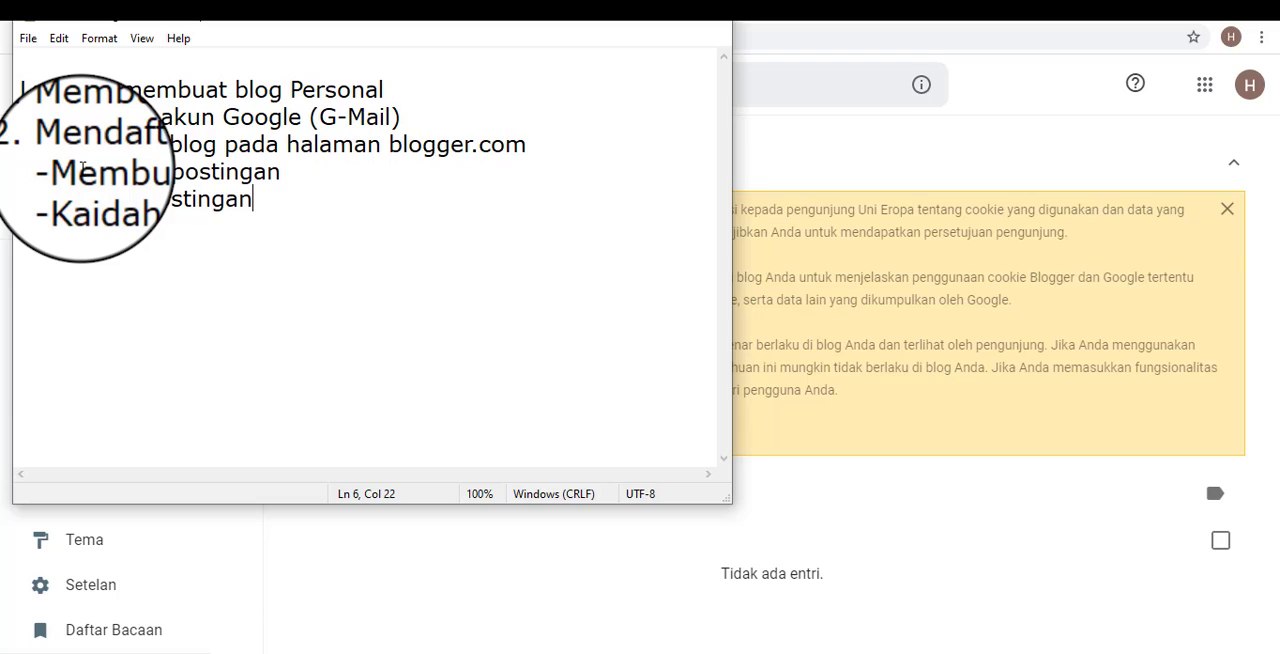
pyautogui.write(' sesuao')
pyautogui.press('BackSpace')
pyautogui.write('i pedoman')
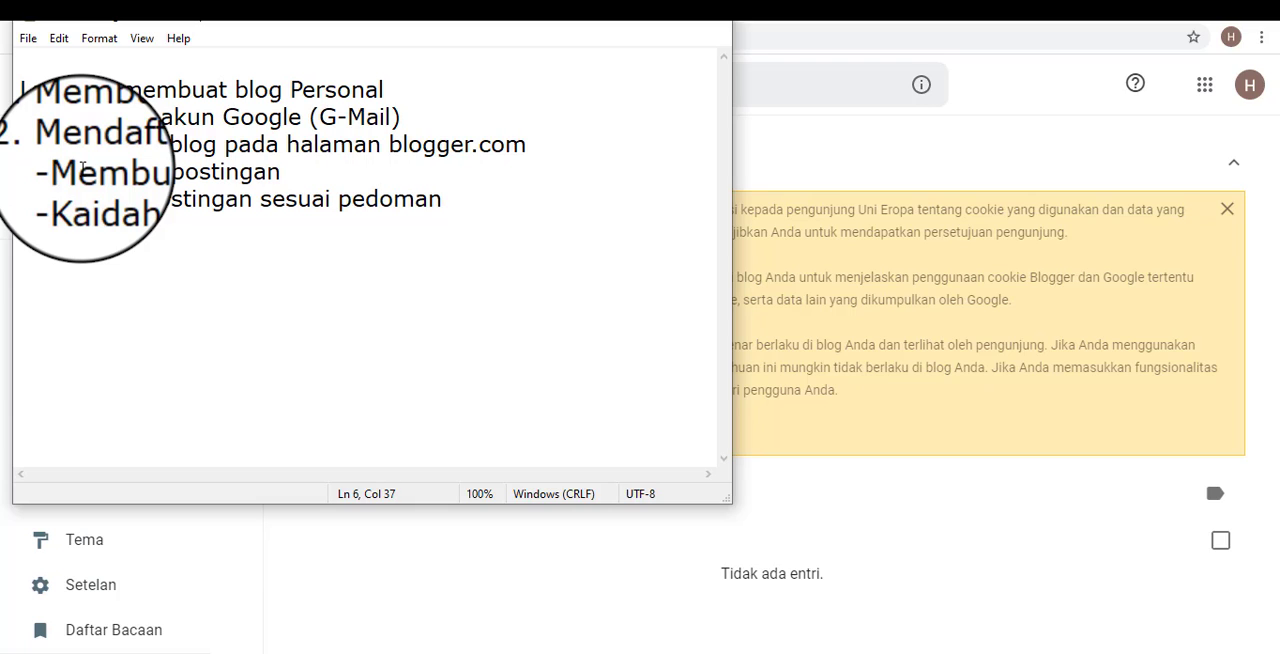
pyautogui.write(' penuliasan')
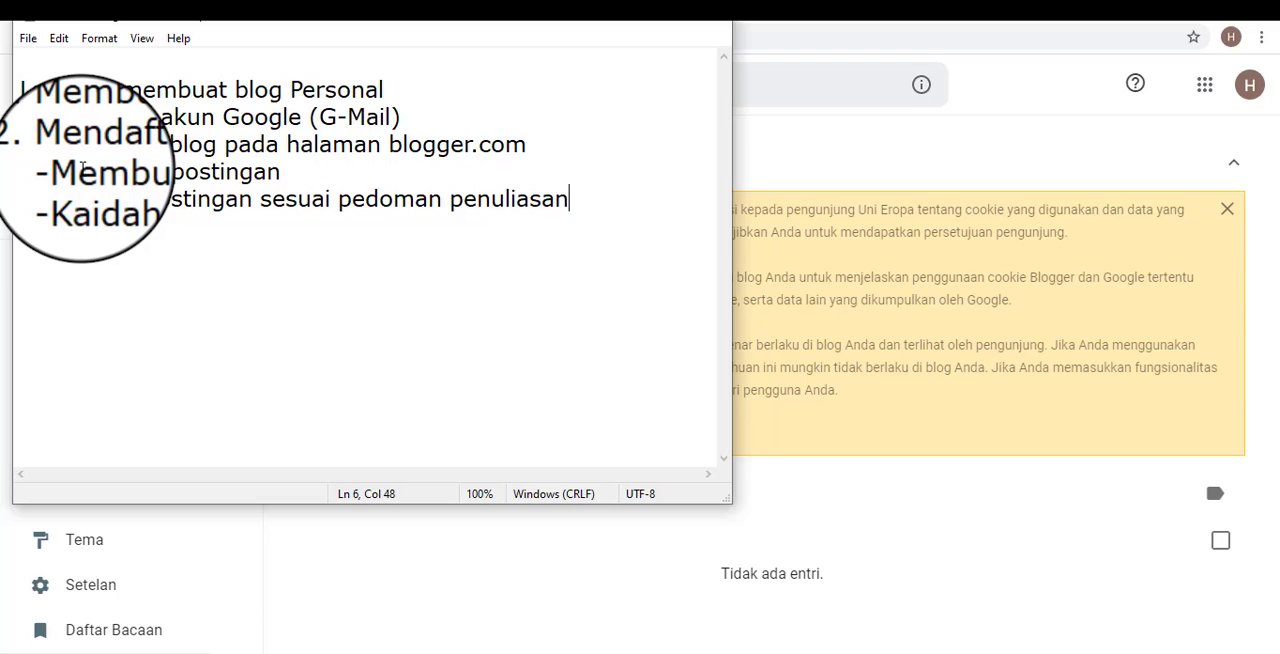
pyautogui.write(' yang benar')
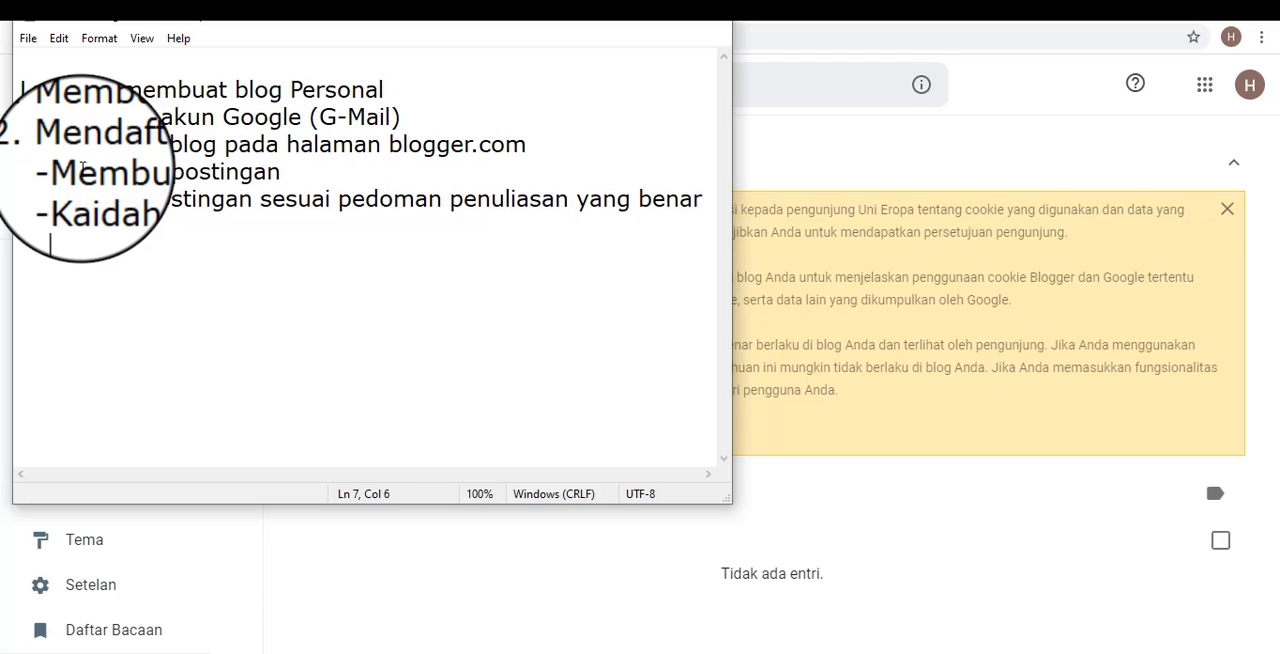
pyautogui.write('  Membu')
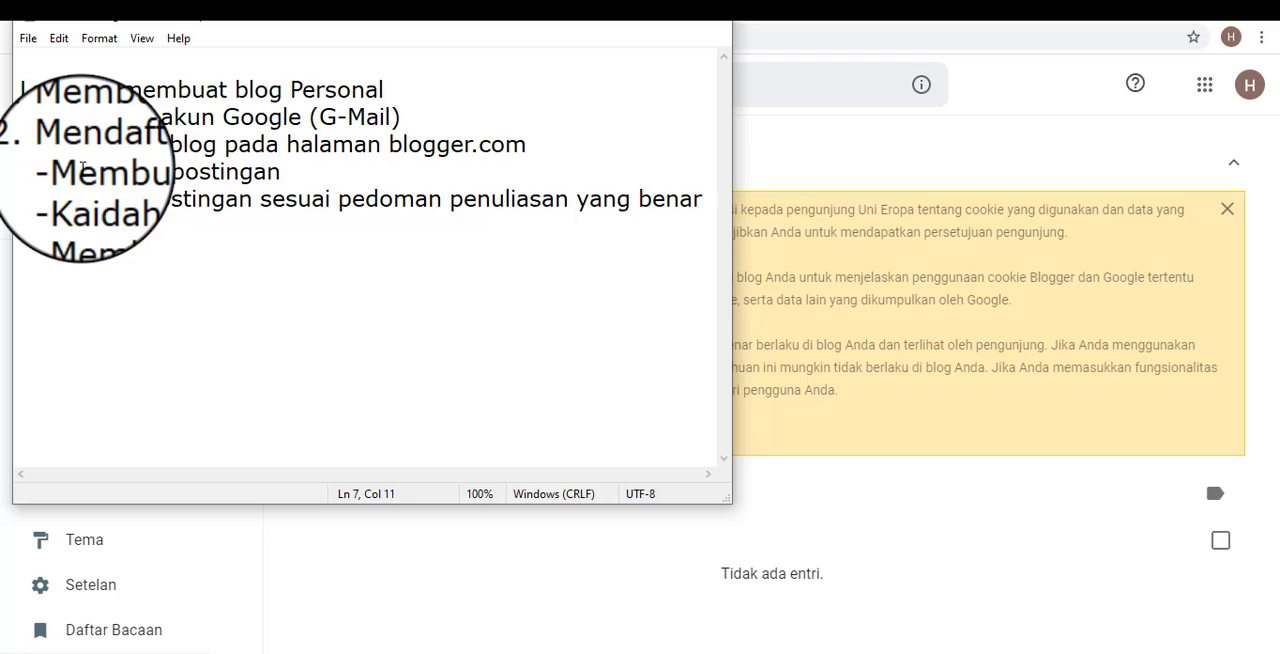
pyautogui.write('at halaman')
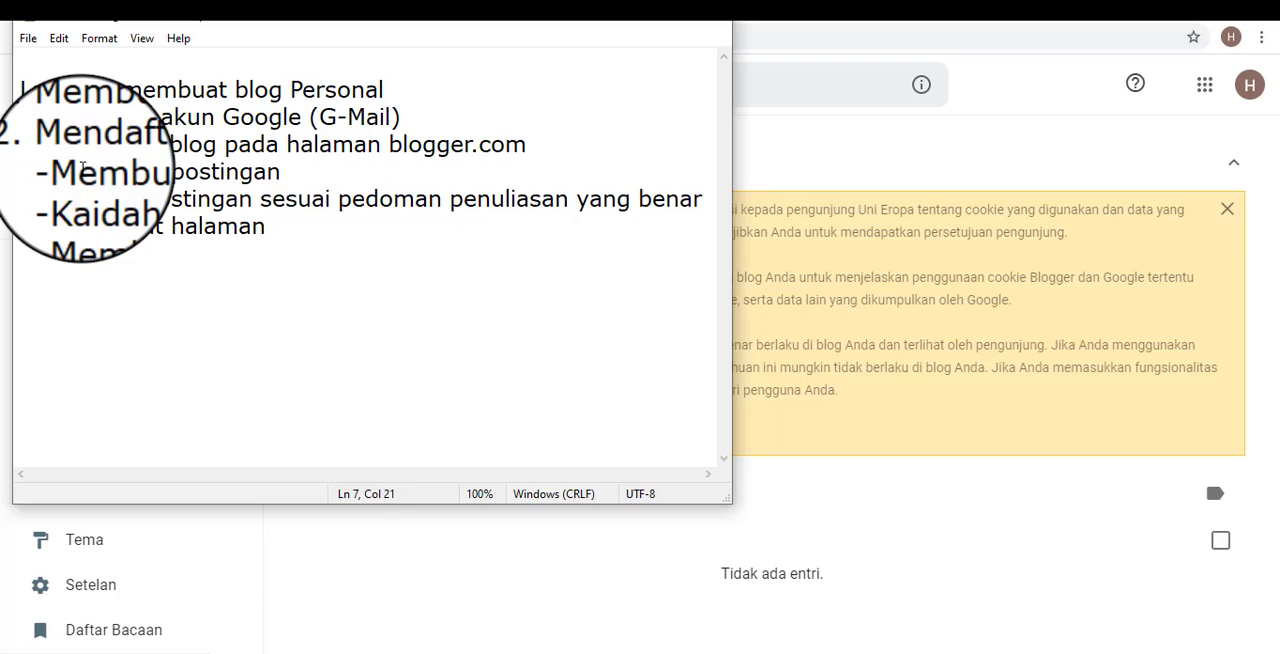
pyautogui.write(' pada blo')
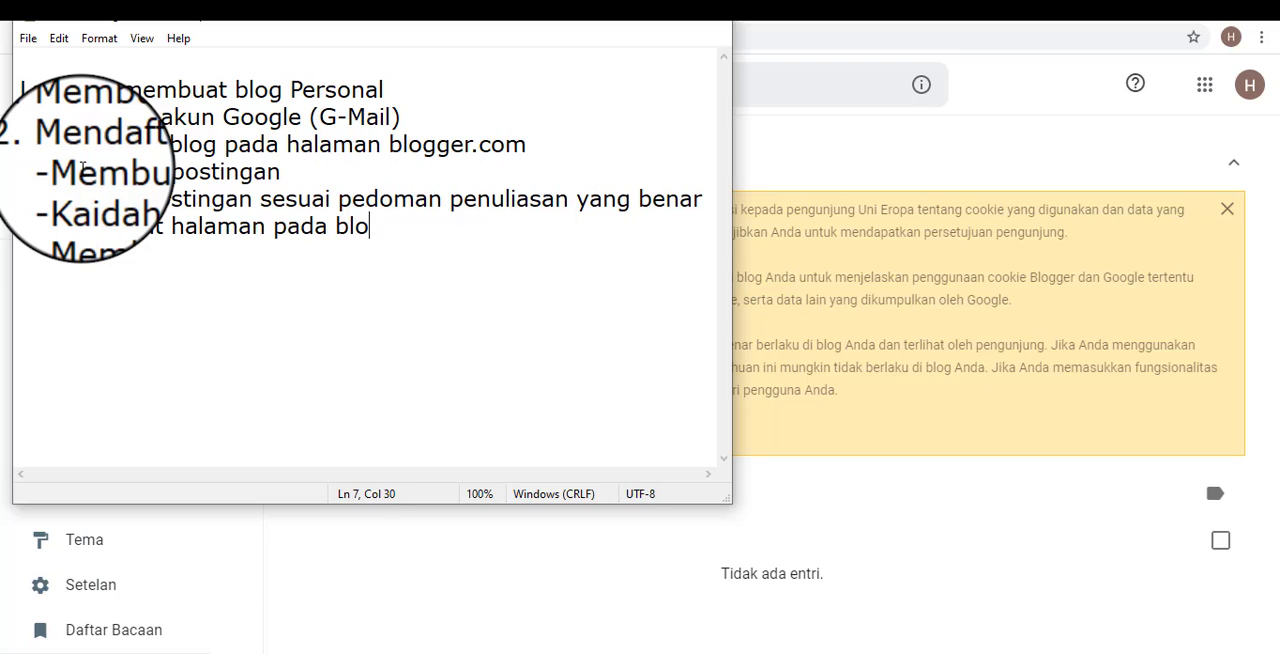
pyautogui.write('g / situs kita')
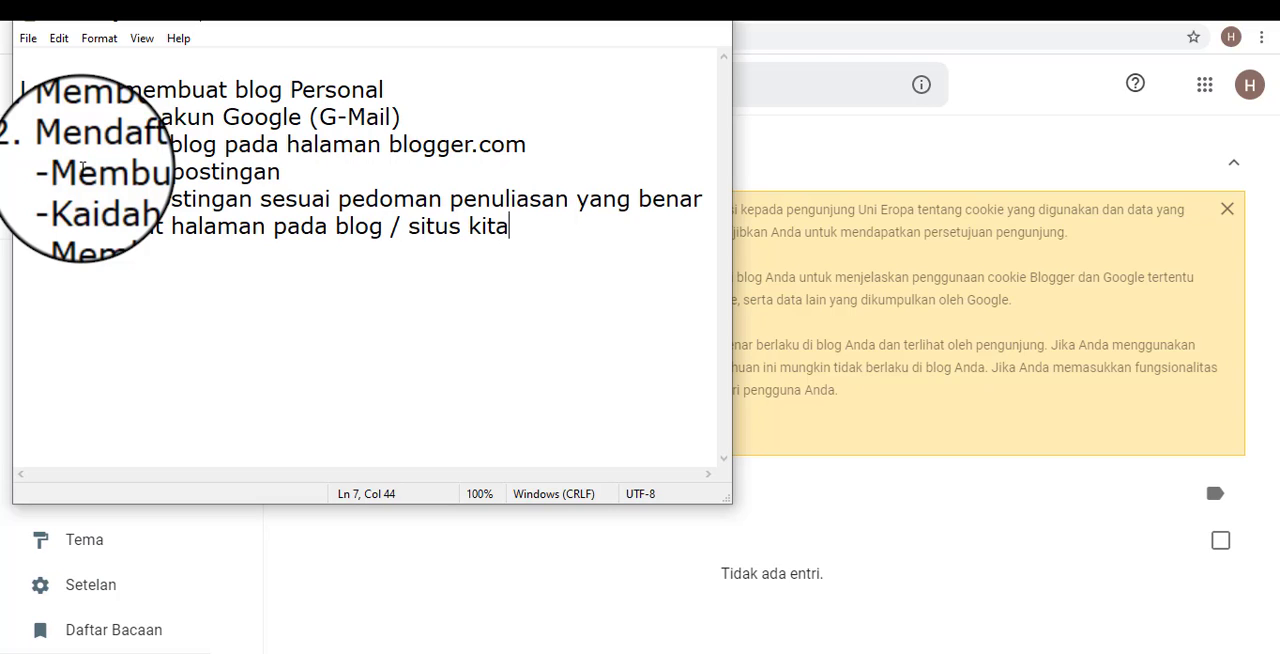
# Add the sub-item "-Membuat kategori / label postingan", followed after a blank line by "3. Setting template / tema blog" and "4. Pengaturan lanjutan".
pyautogui.press('Return')
pyautogui.write('Membuat kateg')
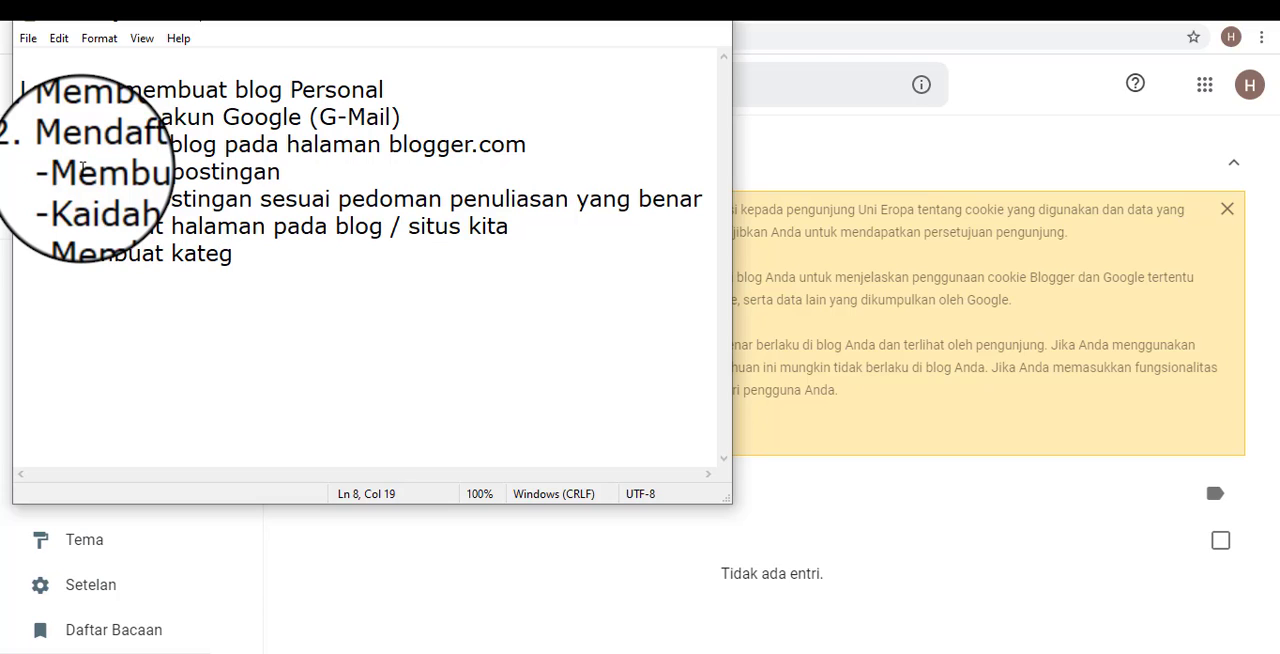
pyautogui.write('ori / label postingan')
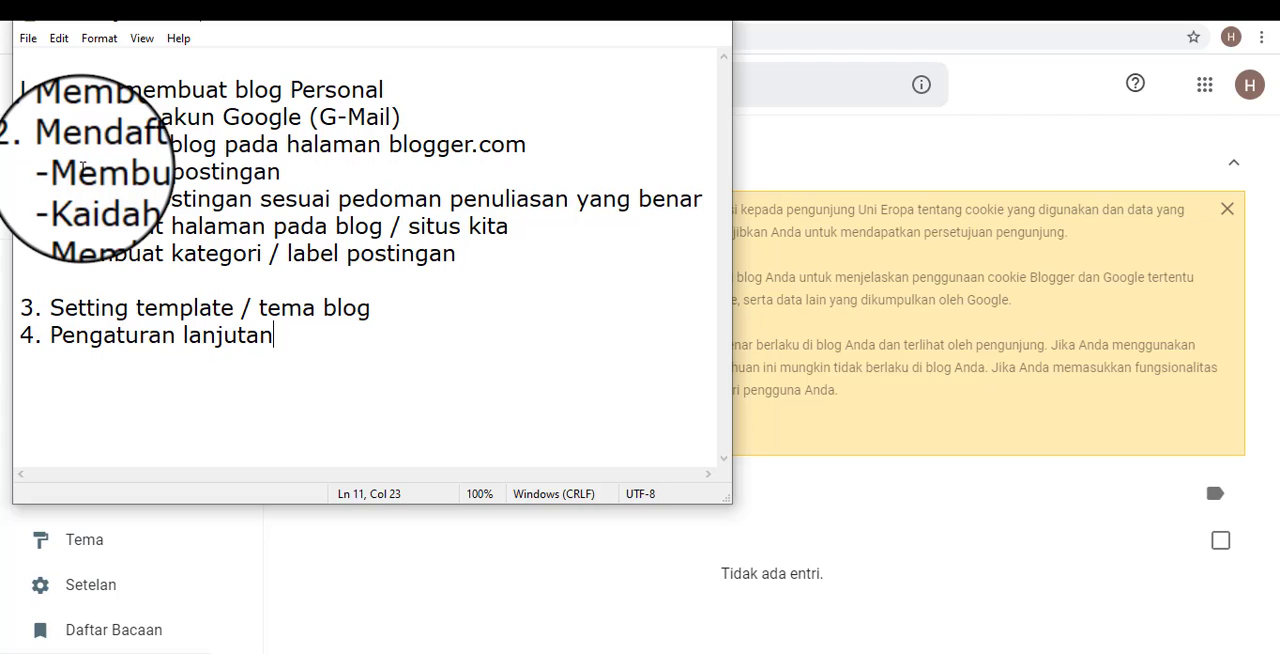
# Review the outline in Notepad, highlighting the blogger.com registration item and its four sub-items.
pyautogui.moveTo(300, 346); pyautogui.dragTo(371, 286)
pyautogui.click(372, 308)
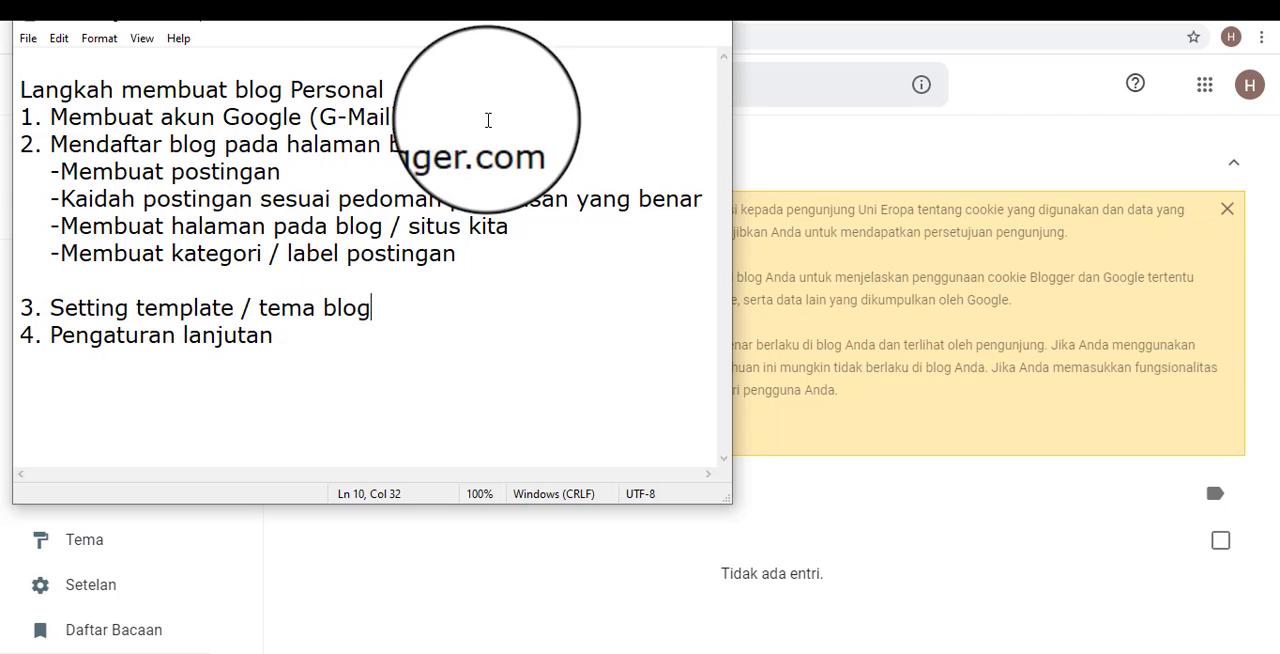
pyautogui.click(93, 150)
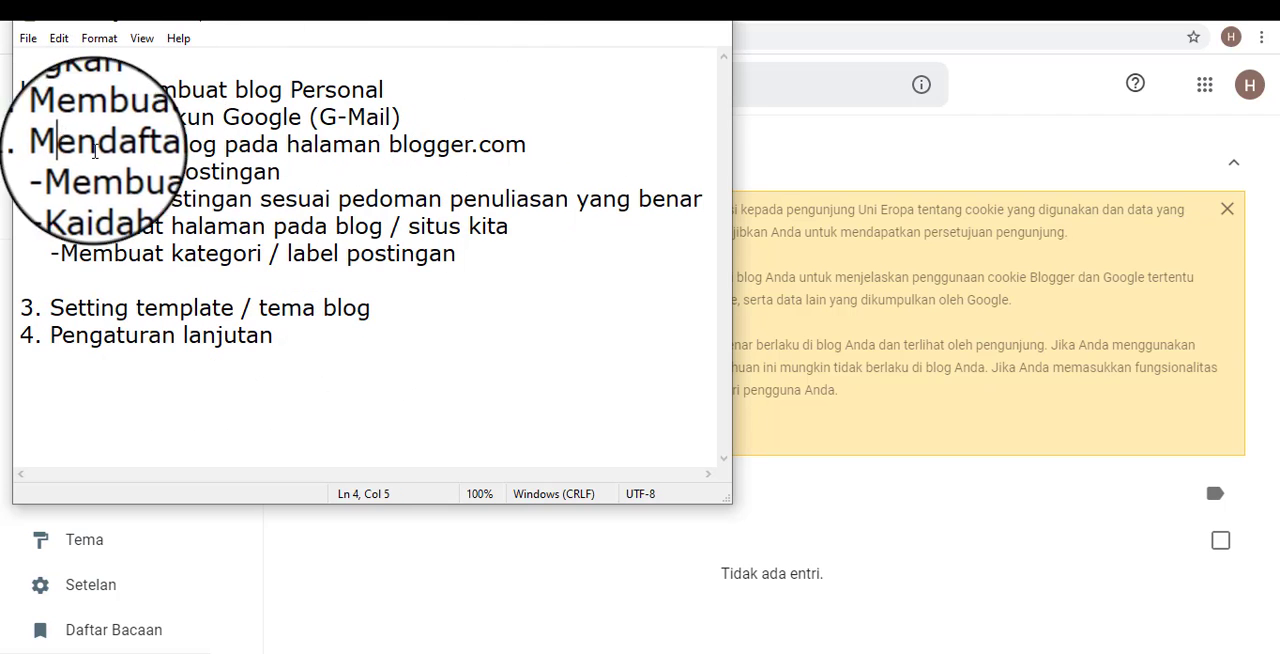
pyautogui.moveTo(22, 150); pyautogui.dragTo(569, 160)
pyautogui.click(565, 150)
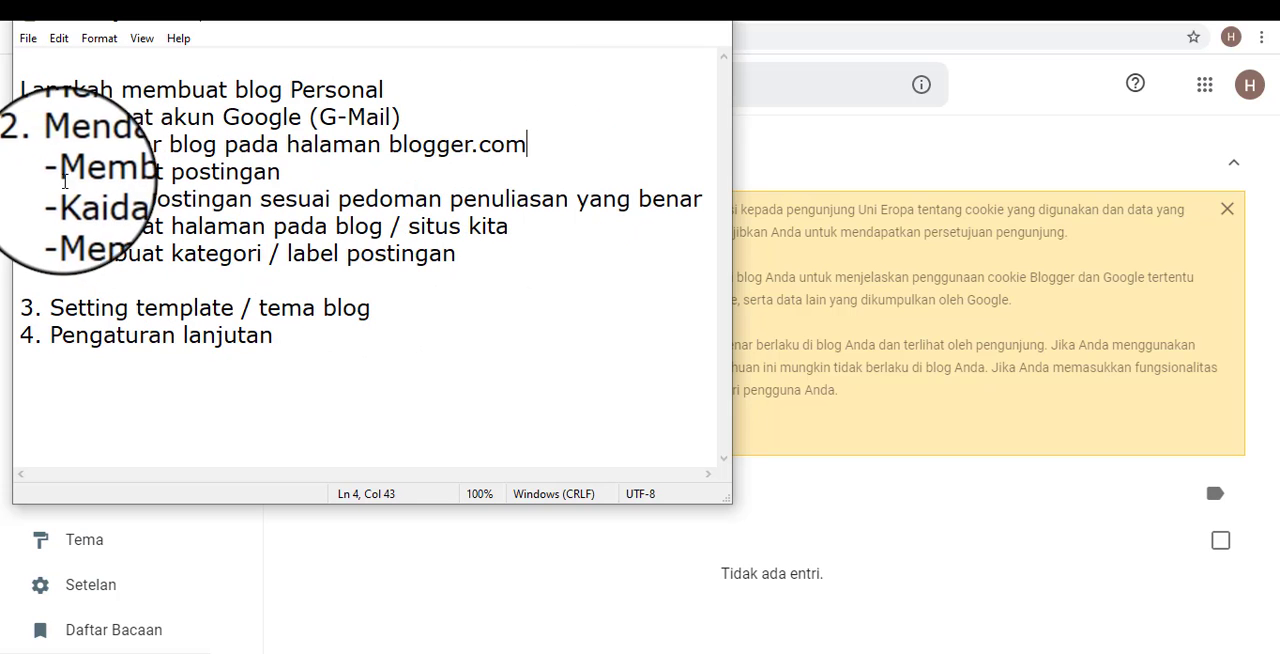
pyautogui.moveTo(50, 172); pyautogui.dragTo(460, 266)
pyautogui.click(560, 280)
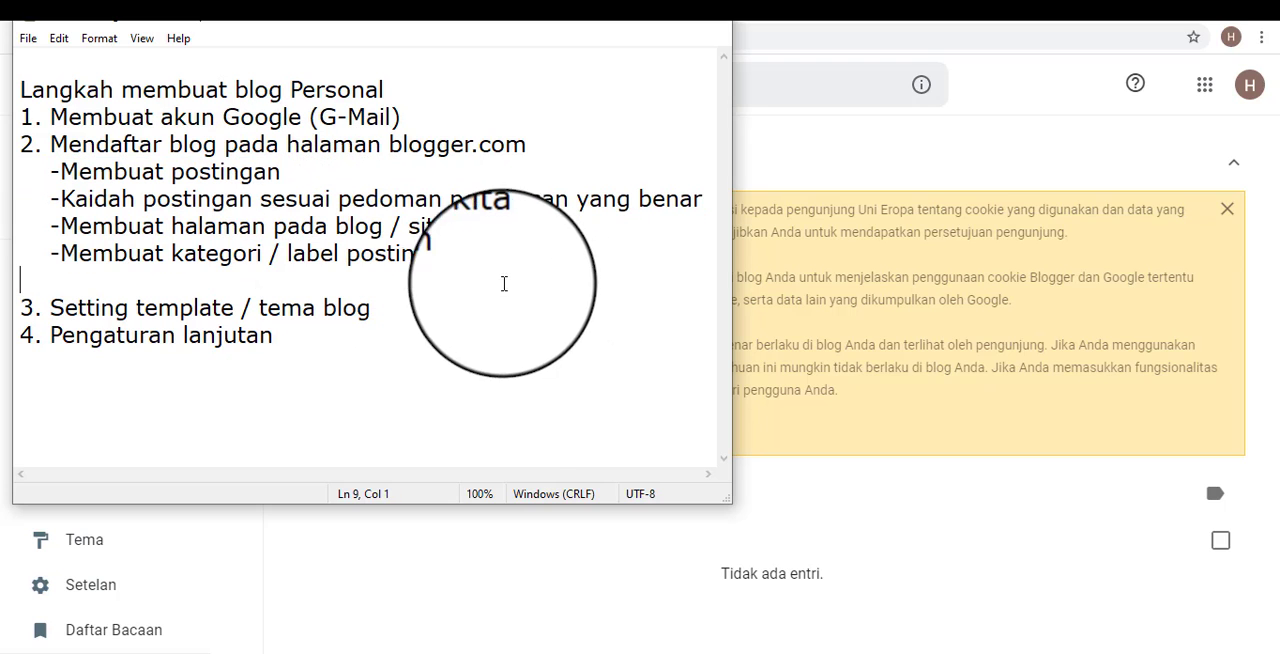
# Switch back to Blogger in the browser and view the live Blog Jurnalistik site.
pyautogui.click(818, 509)
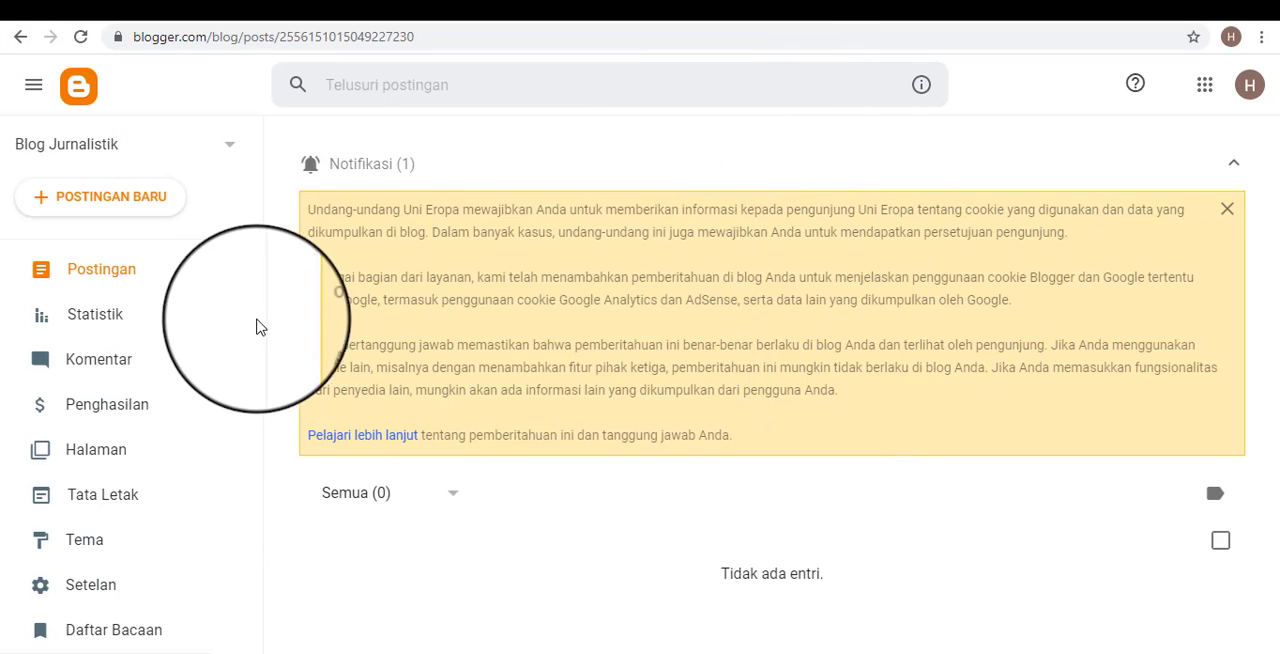
pyautogui.scroll(-2, 249, 330)
pyautogui.scroll(2, 151, 297)
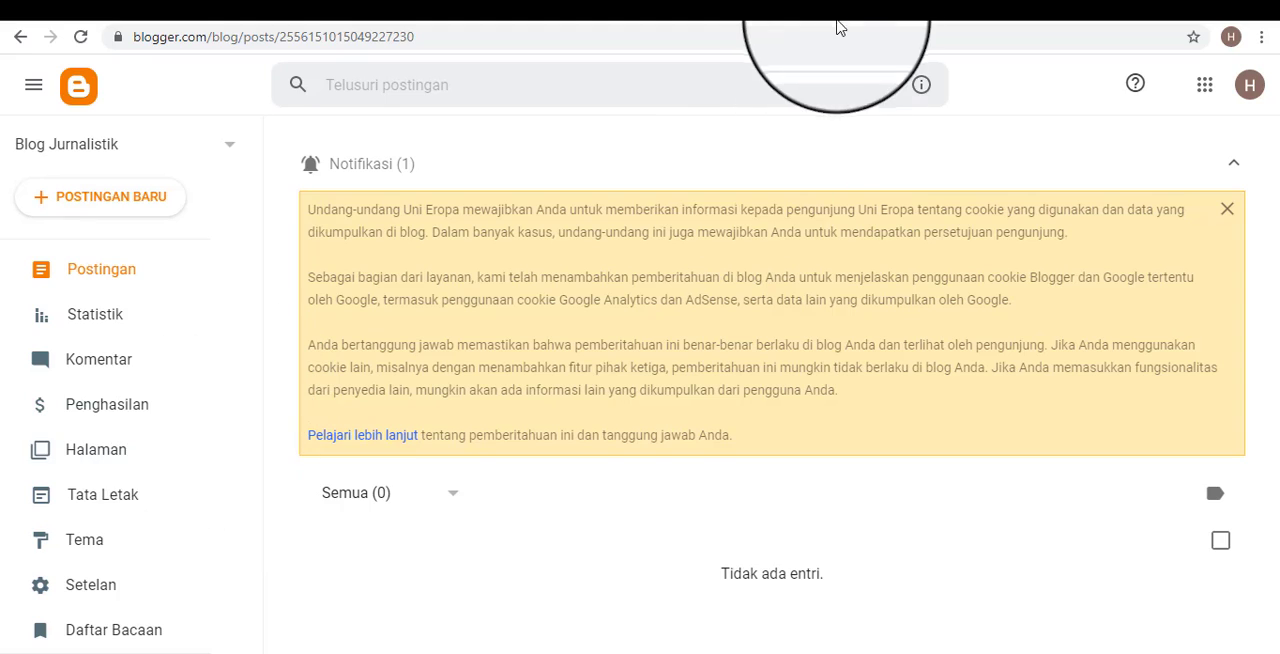
pyautogui.click(898, 12)
pyautogui.click(886, 10)
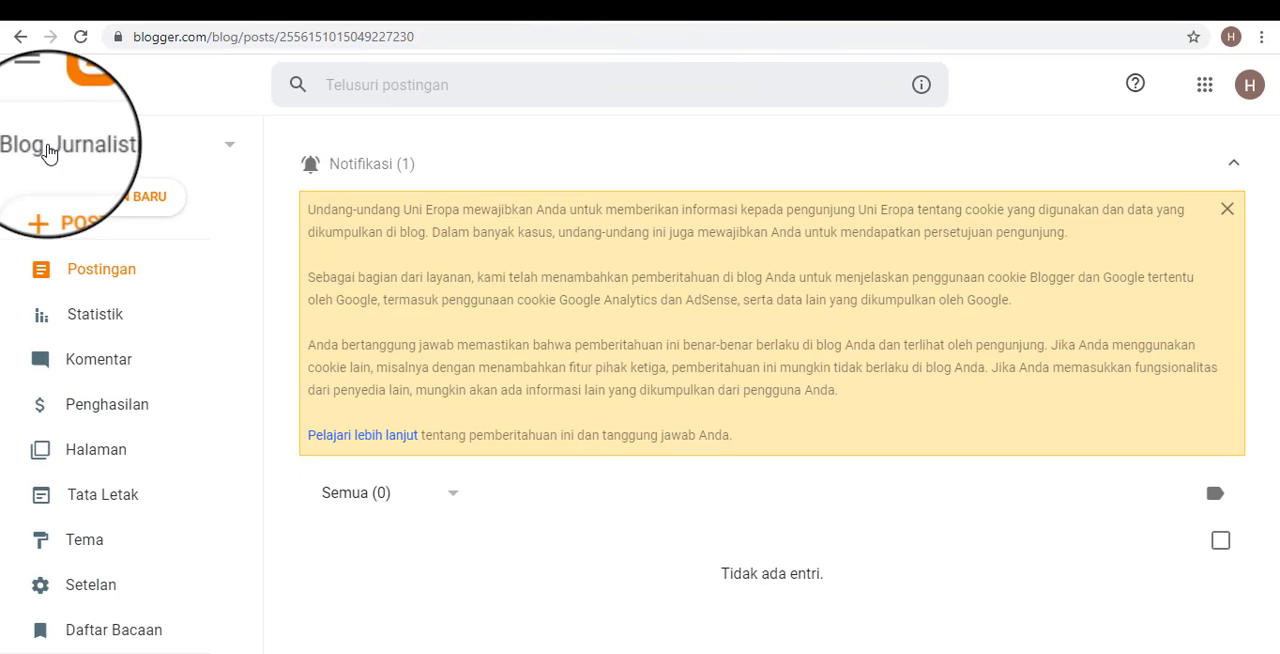
pyautogui.scroll(-2, 80, 500)
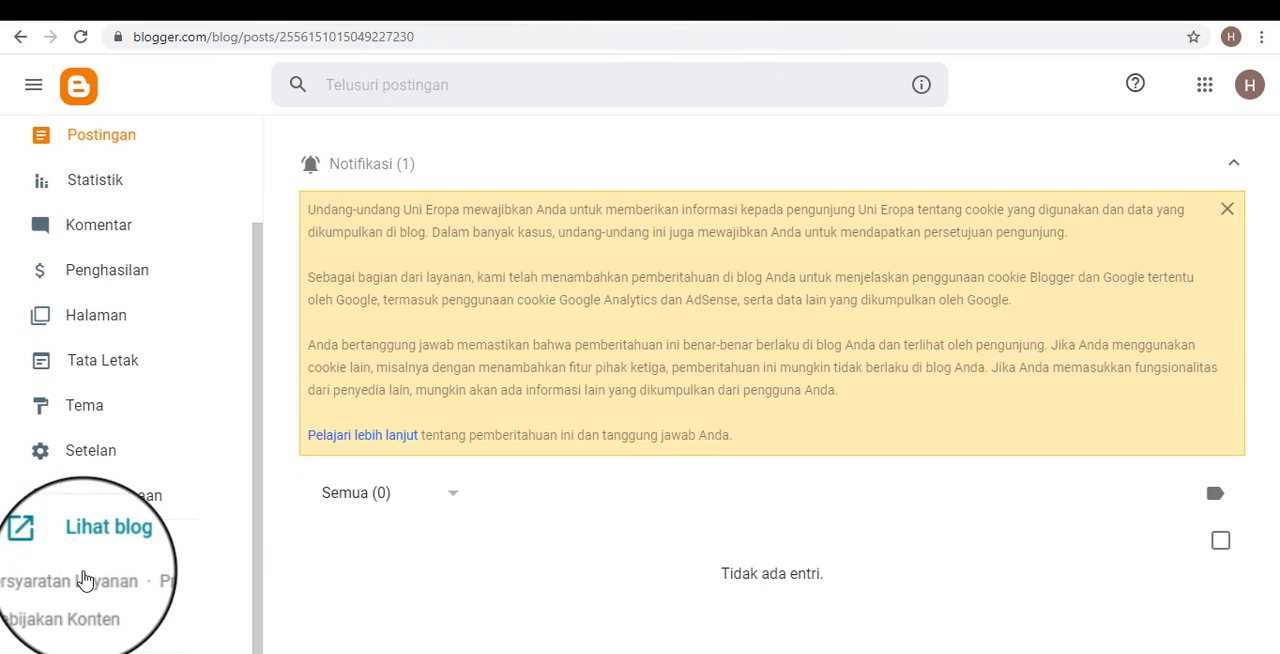
pyautogui.scroll(2, 103, 250)
pyautogui.scroll(-2, 100, 166)
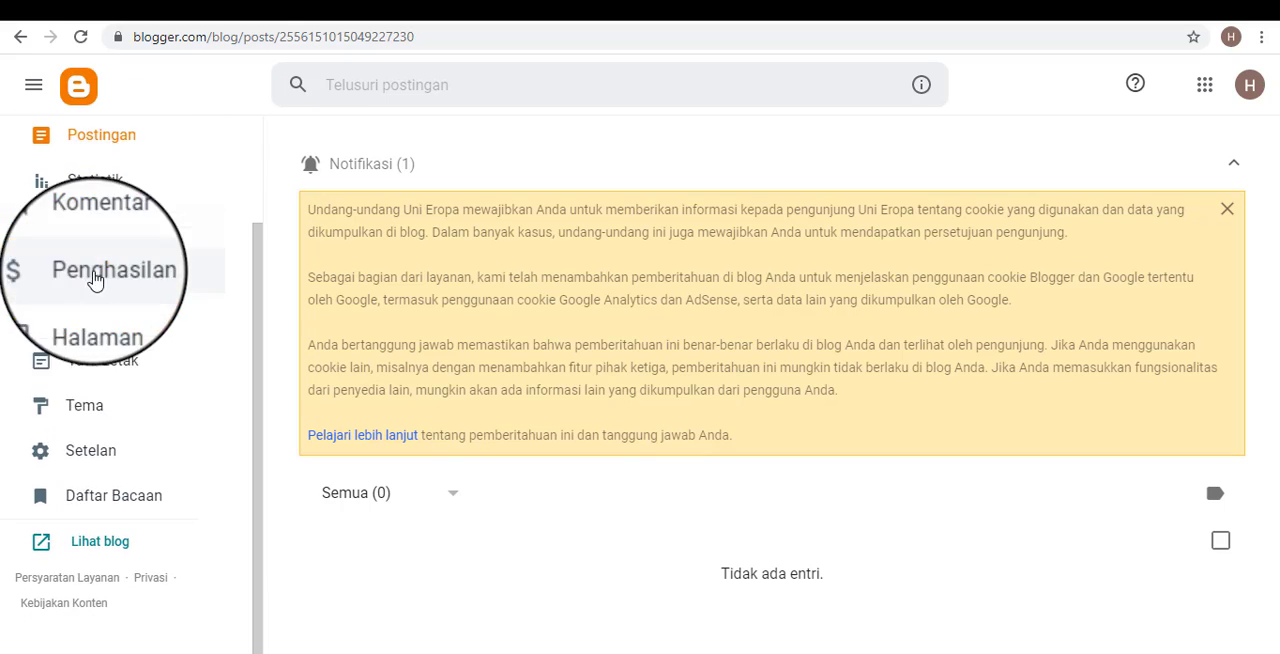
pyautogui.click(84, 554)
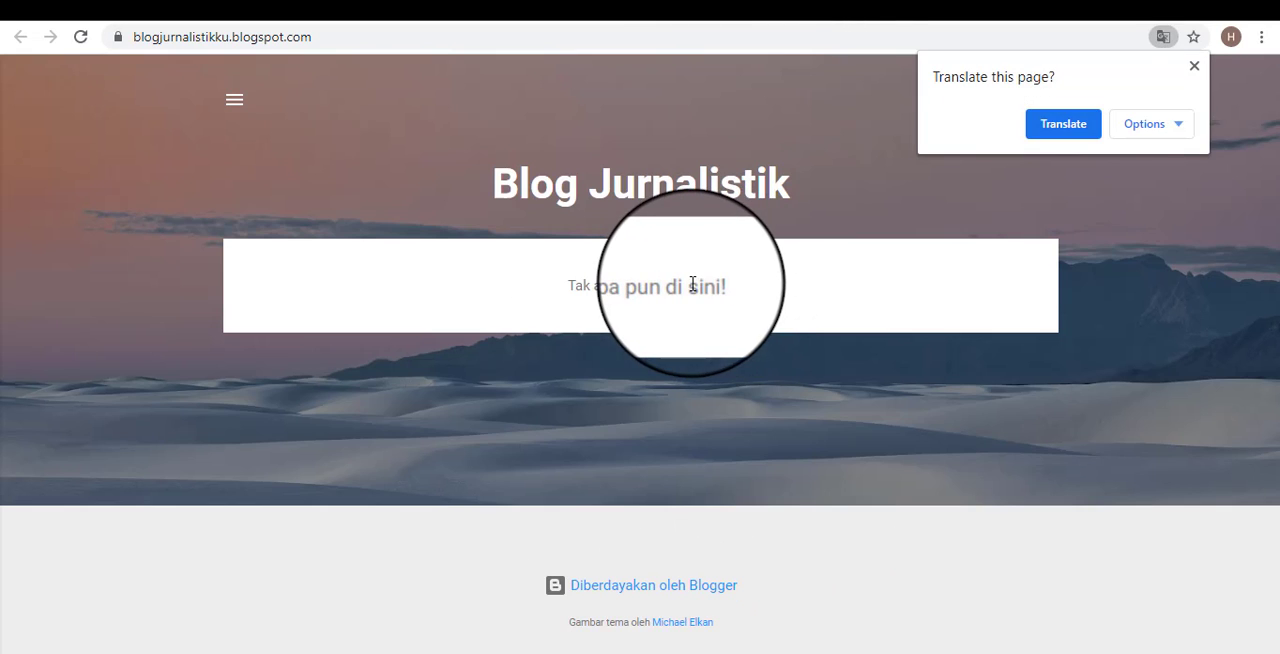
# Dismiss the page translation offer, and examine the live blog's side menu with the author profile before closing it.
pyautogui.click(1188, 68)
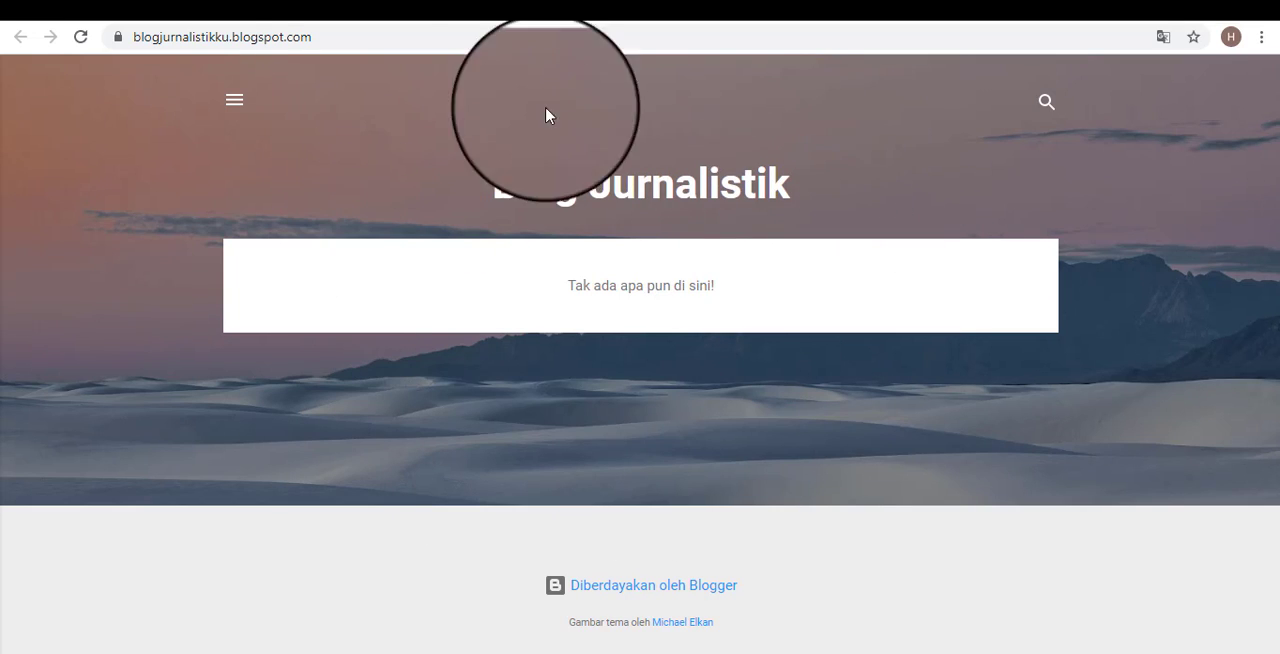
pyautogui.click(234, 100)
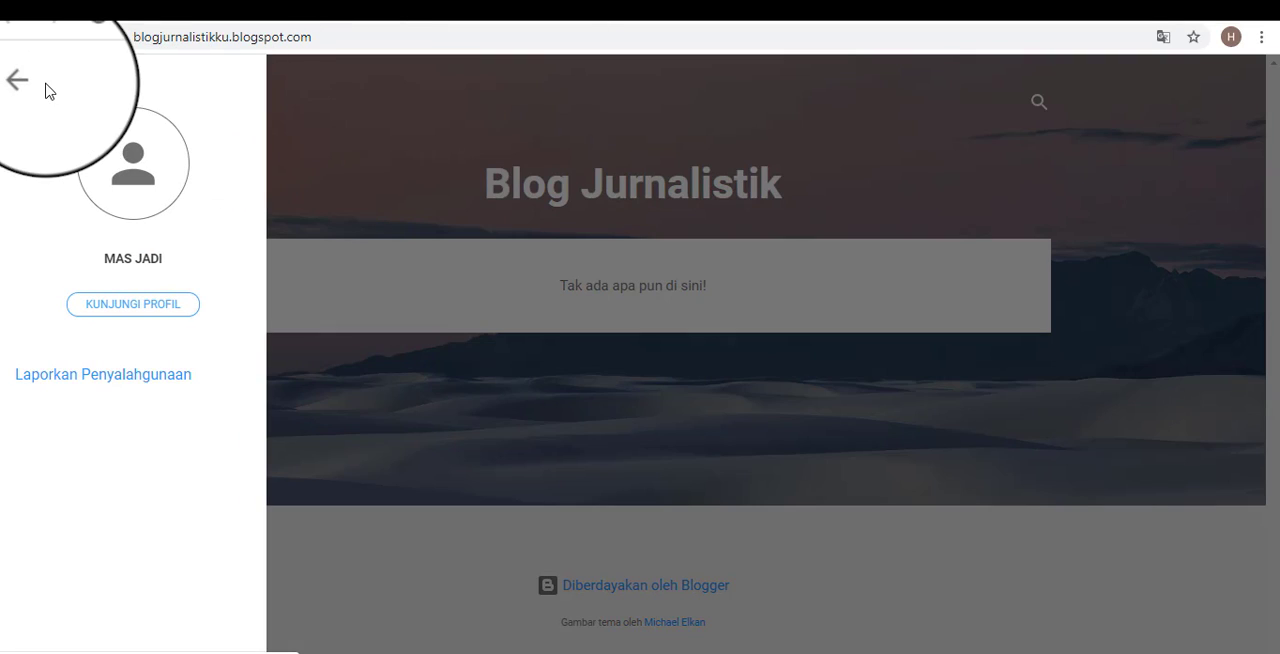
pyautogui.click(26, 82)
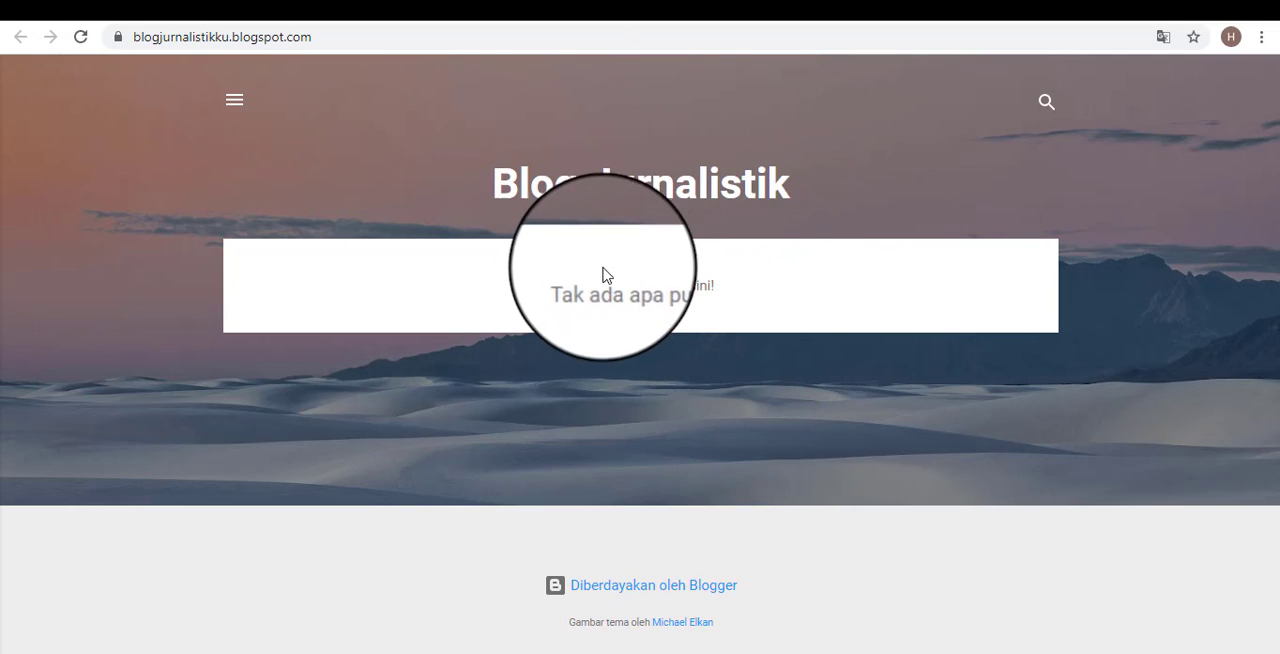
# Highlight the empty-content message on the live blog, and return to the Blogger posts dashboard.
pyautogui.moveTo(566, 286); pyautogui.dragTo(857, 314)
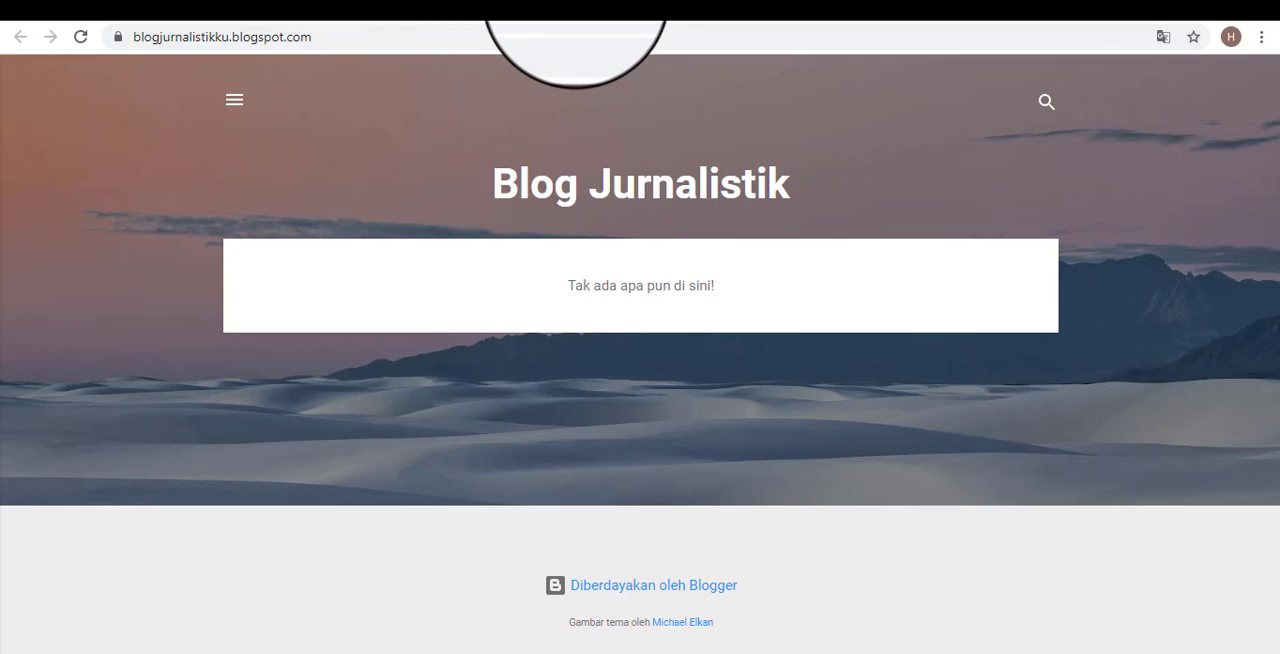
pyautogui.click(577, 10)
pyautogui.scroll(2, 86, 189)
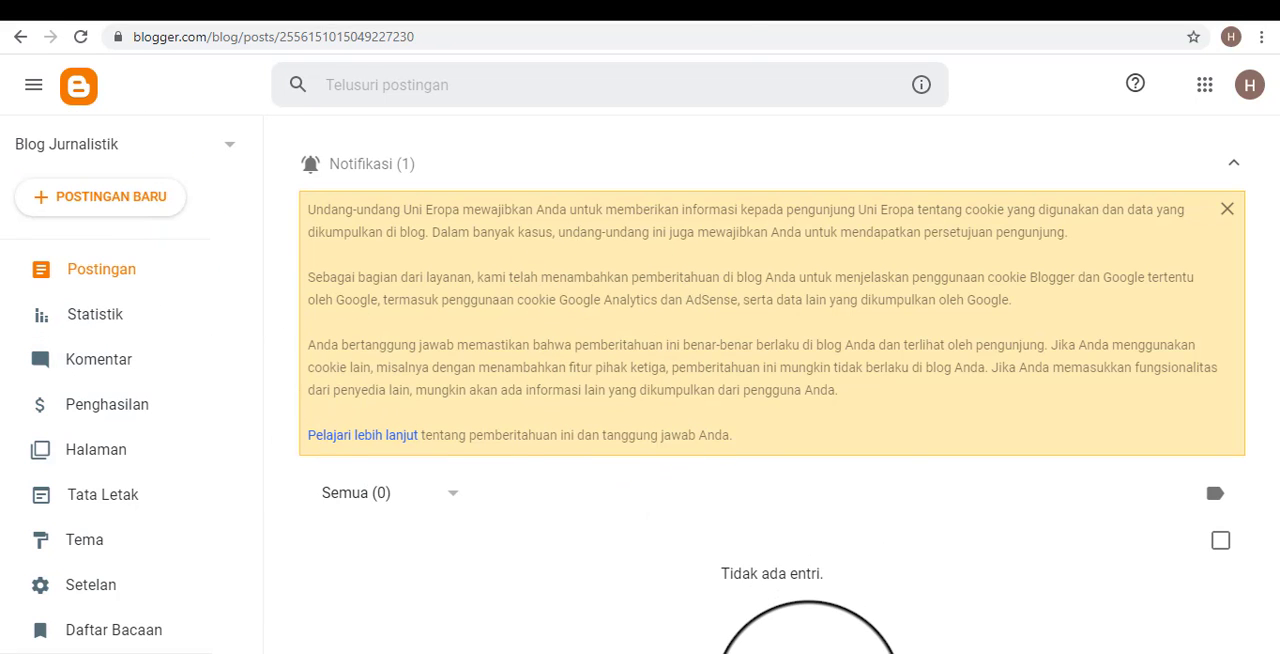
# Bring up the Notepad outline, highlight the sub-item "-Membuat postingan", and put the outline away again.
pyautogui.click(808, 653)
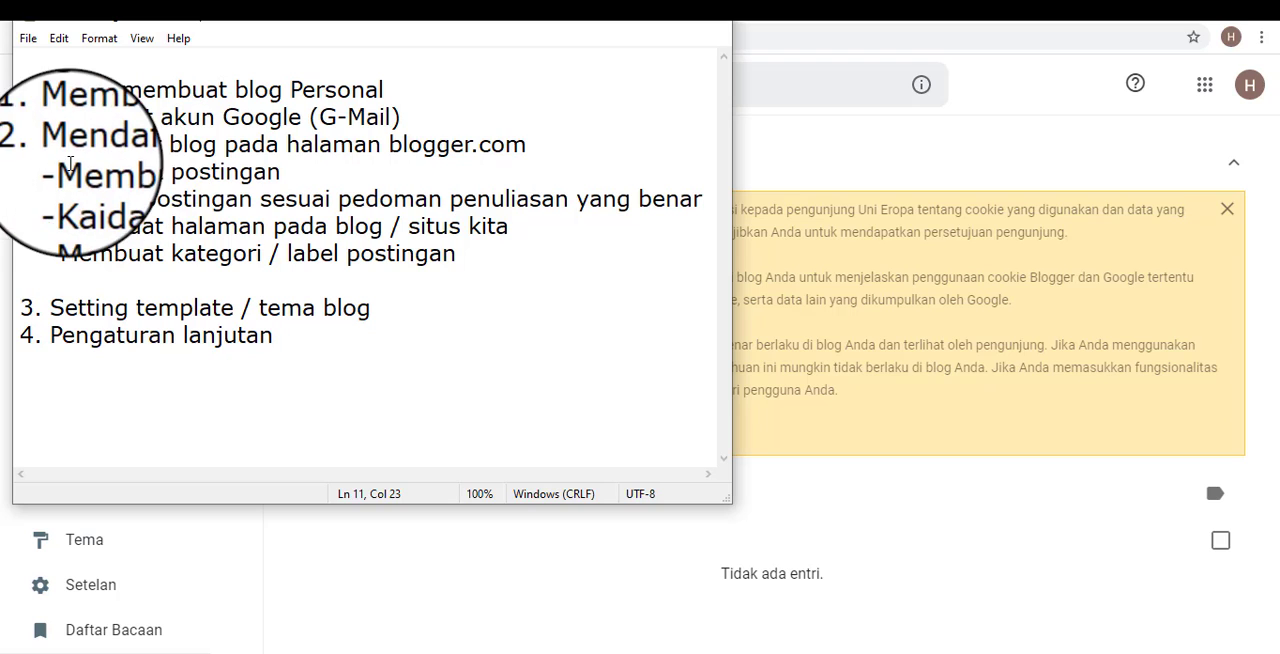
pyautogui.moveTo(50, 171); pyautogui.dragTo(282, 171)
pyautogui.click(394, 199)
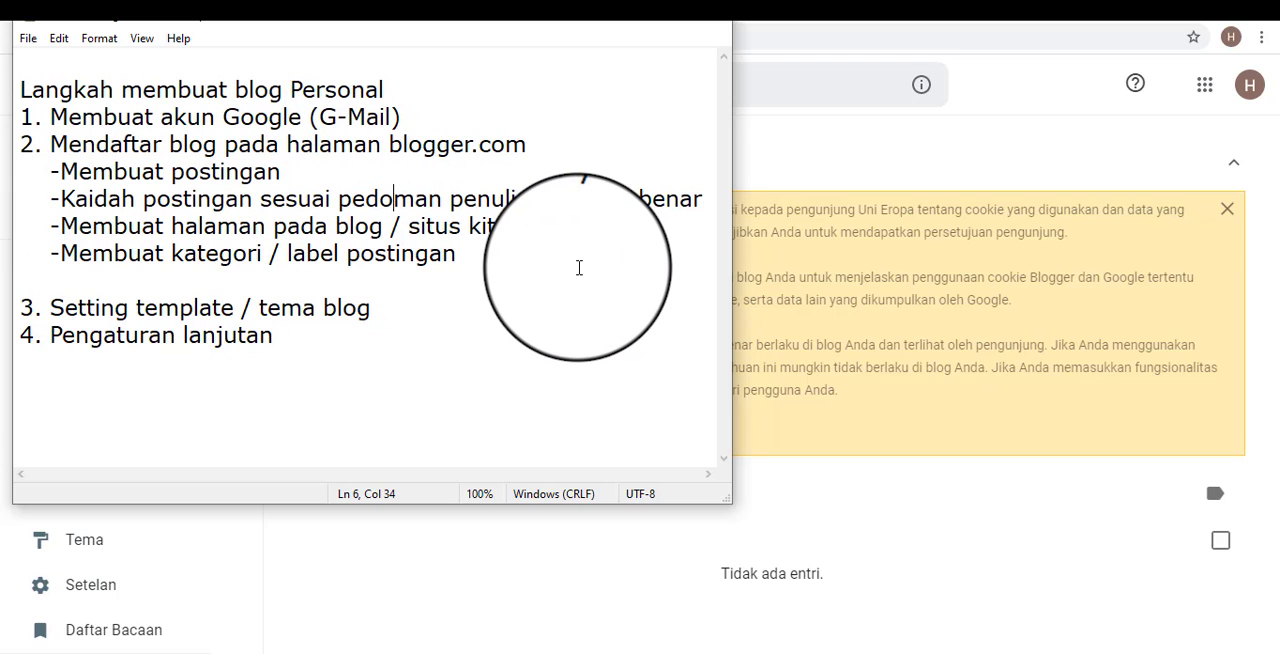
pyautogui.click(625, 28)
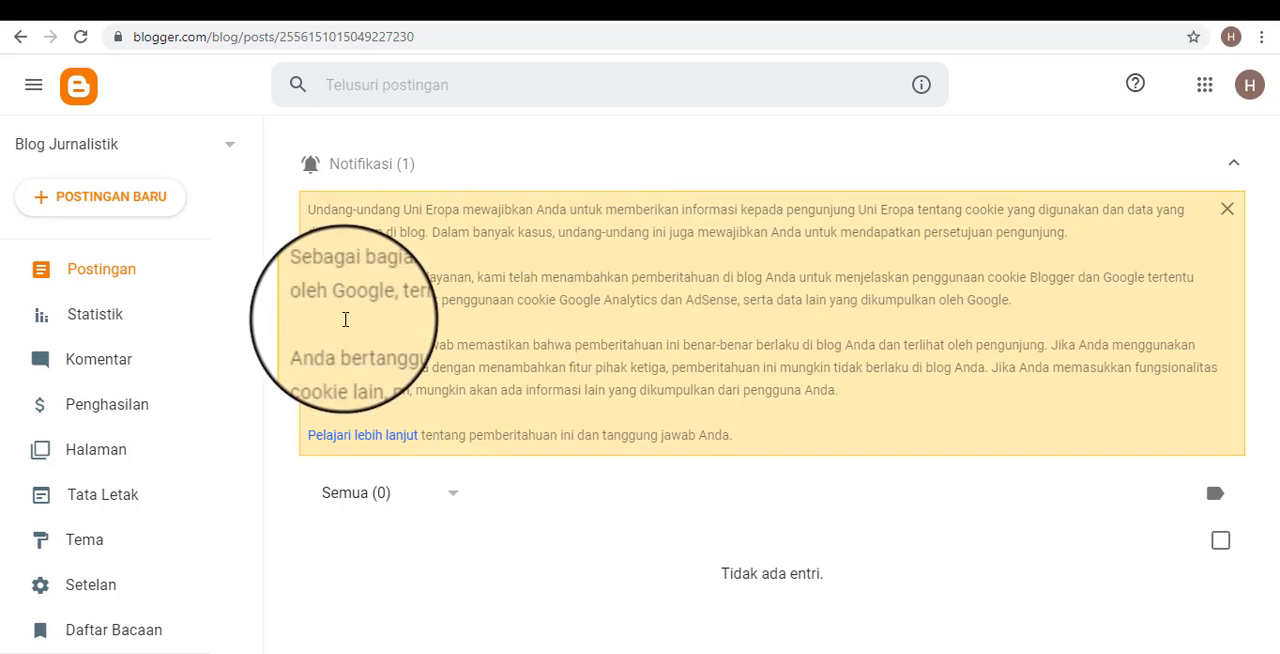
# Look through the Blogger dashboard's side menu from Postingan down to Lihat blog.
pyautogui.scroll(-2, 175, 410)
pyautogui.scroll(2, 178, 418)
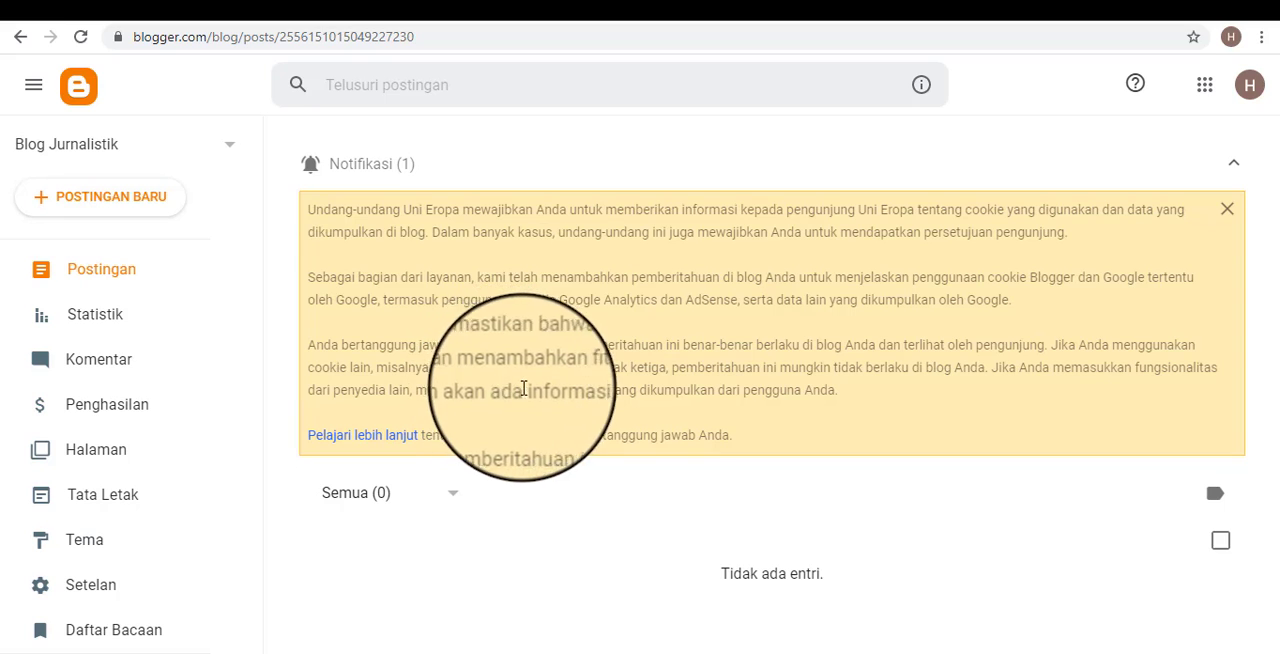
pyautogui.scroll(-2, 140, 360)
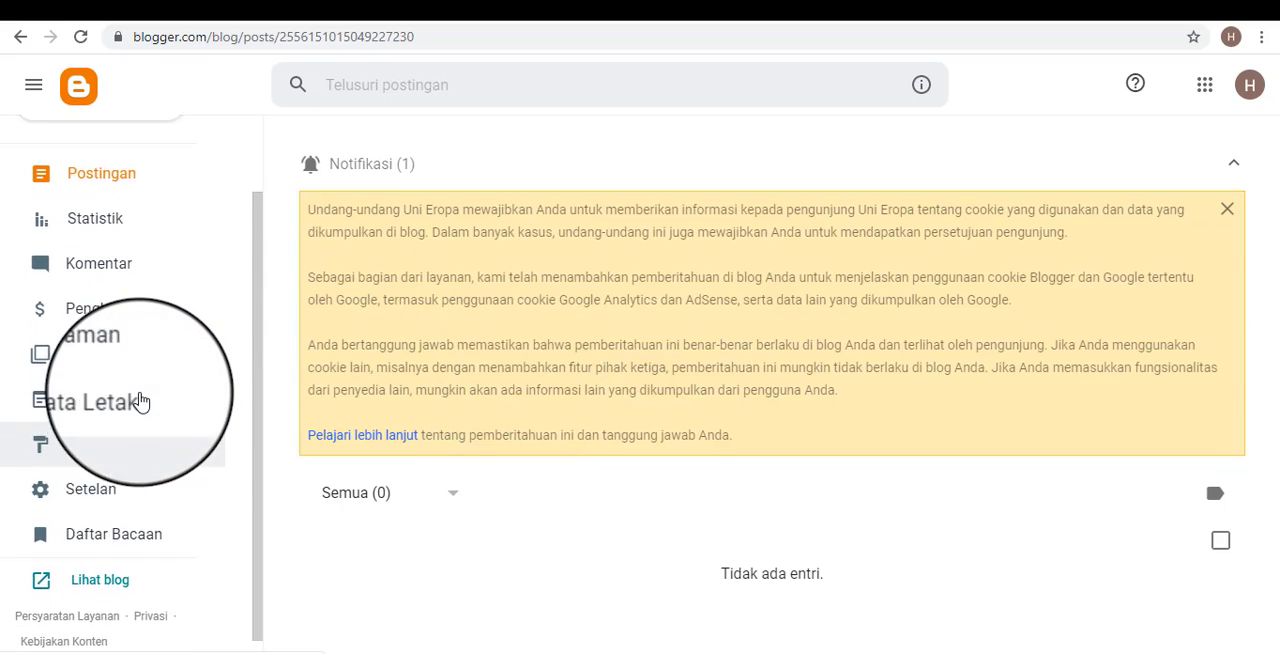
pyautogui.scroll(2, 137, 400)
pyautogui.scroll(-2, 140, 530)
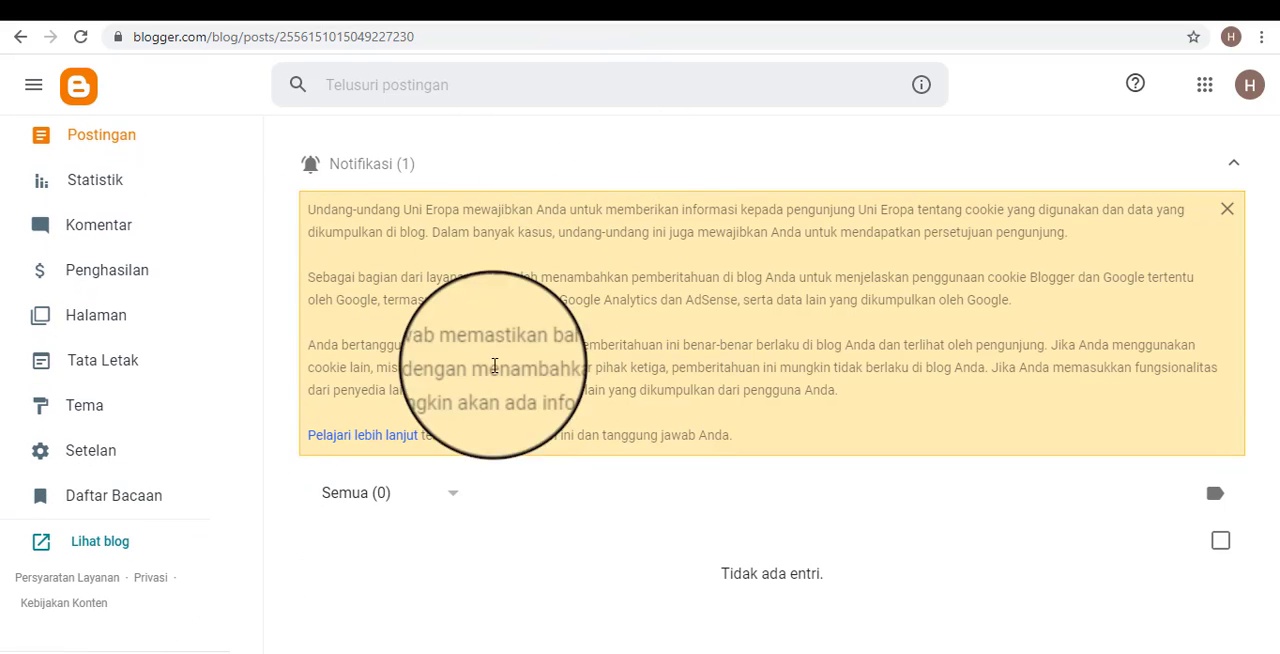
# Switch to the live blog and highlight its text from the Blog Jurnalistik title to the content area.
pyautogui.click(751, 5)
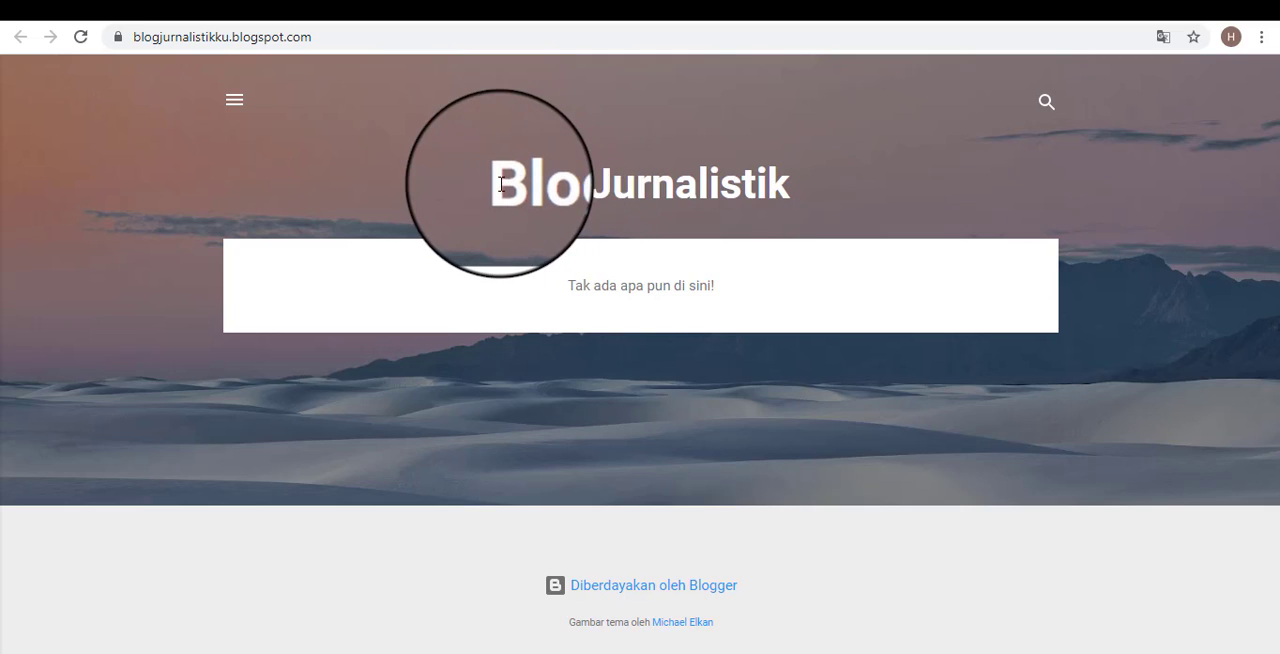
pyautogui.moveTo(498, 184); pyautogui.dragTo(837, 280)
pyautogui.click(839, 290)
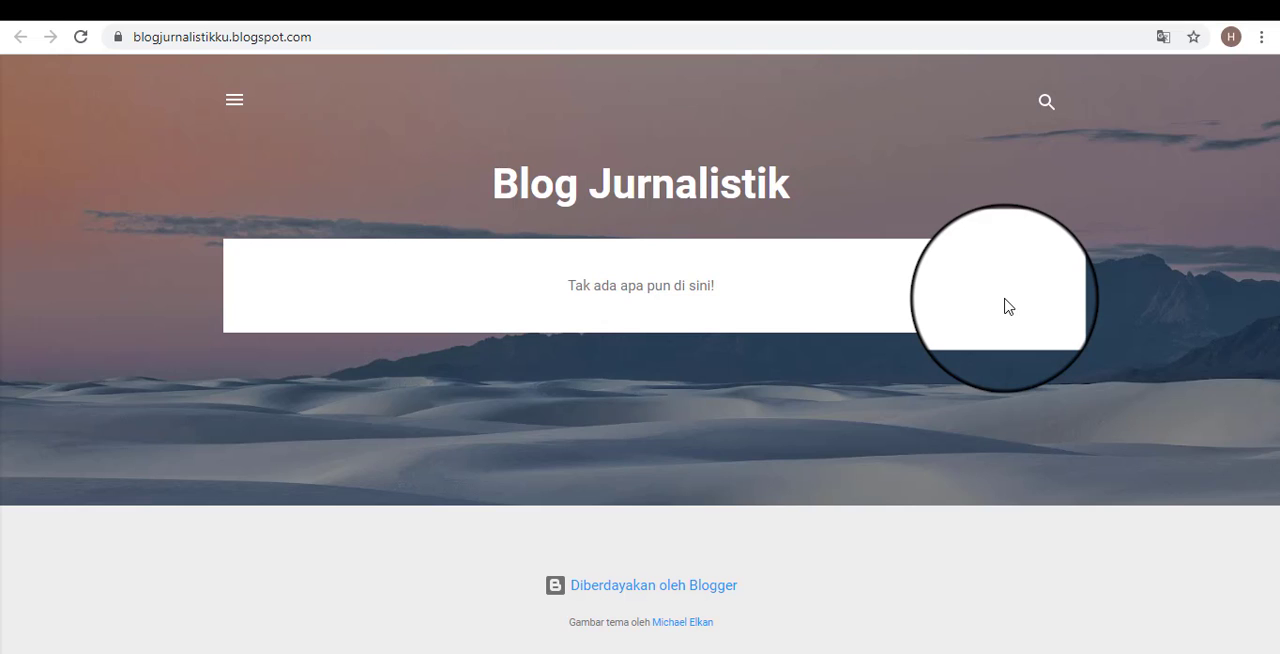
# Compare the live blog with the Blogger dashboard, and examine the dashboard's side menu up to its first entry.
pyautogui.click(527, 5)
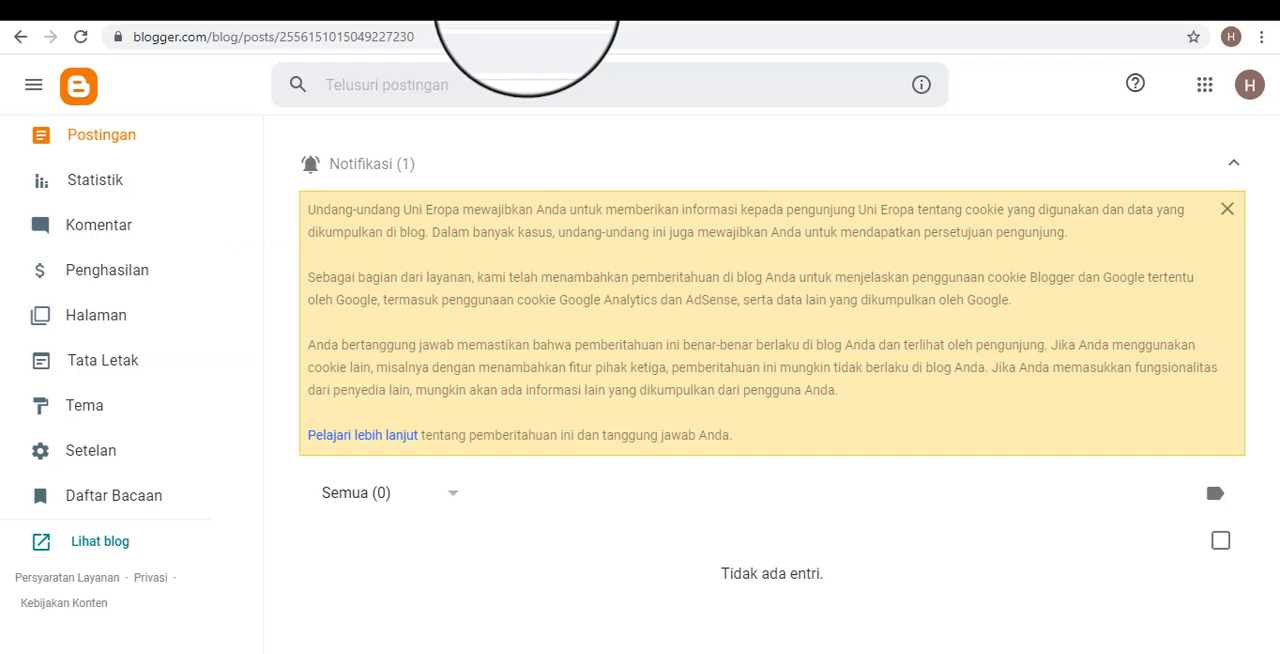
pyautogui.click(740, 5)
pyautogui.click(540, 5)
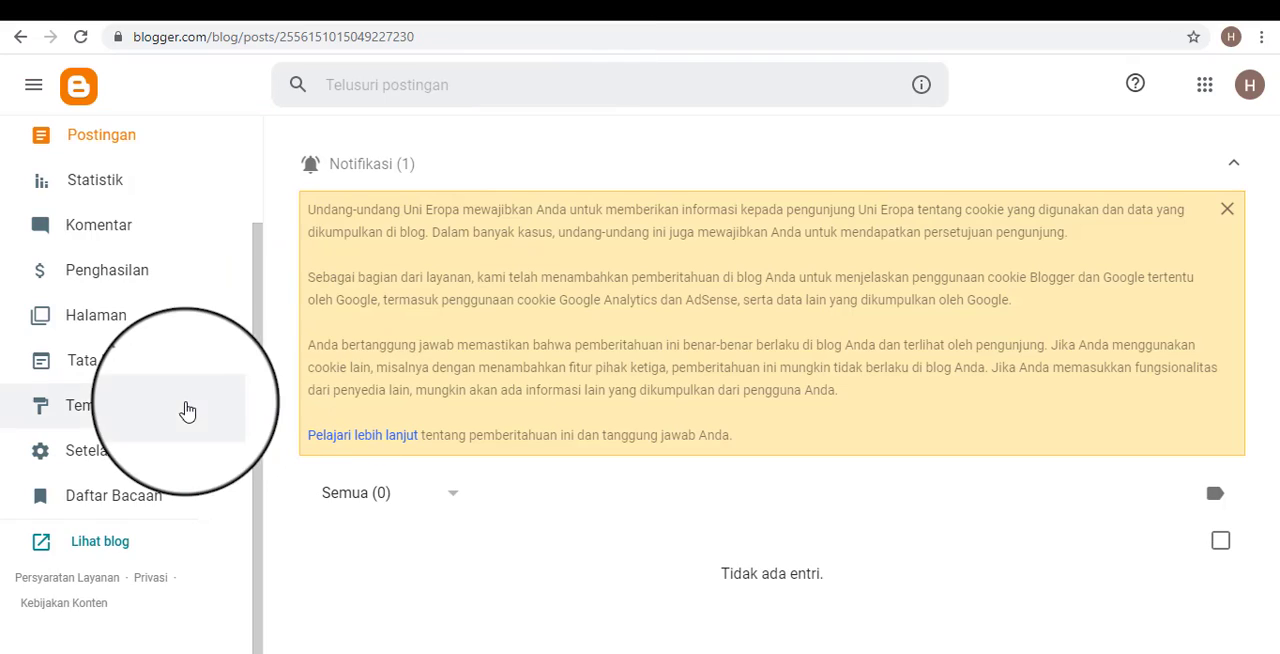
pyautogui.scroll(1, 213, 408)
pyautogui.scroll(1, 228, 362)
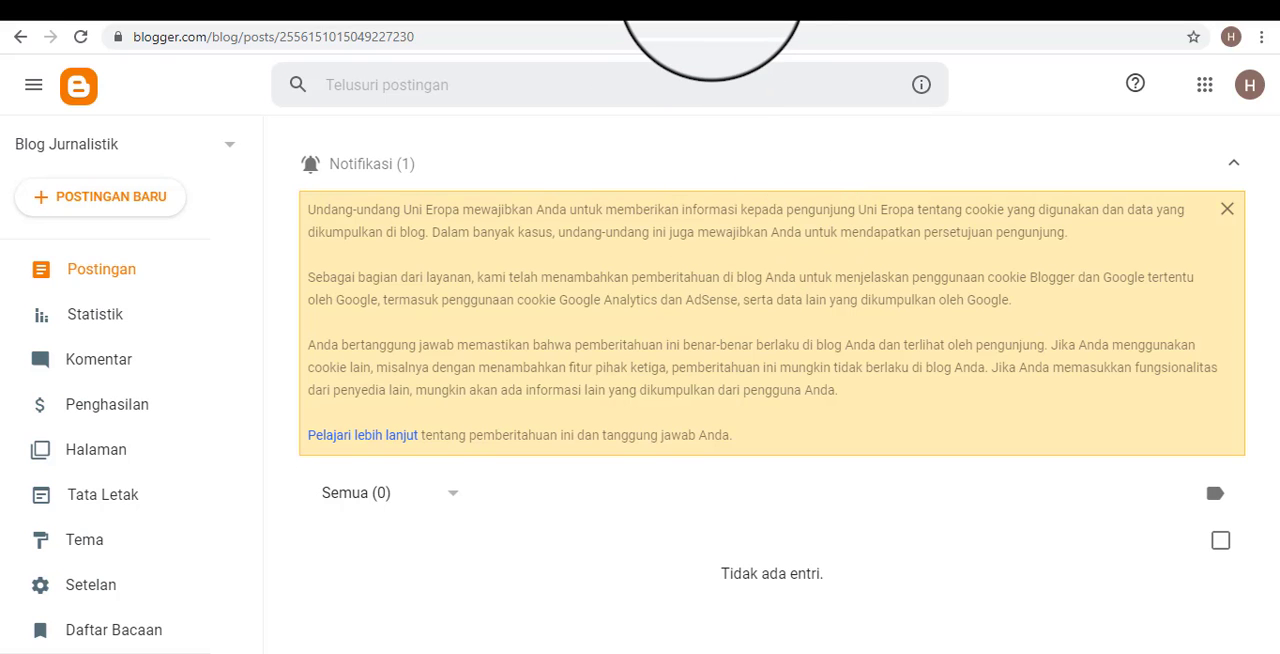
# Alternate between the dashboard and the live blog, and highlight the message "Tak ada apa pun di sini!" on the blog.
pyautogui.click(711, 1)
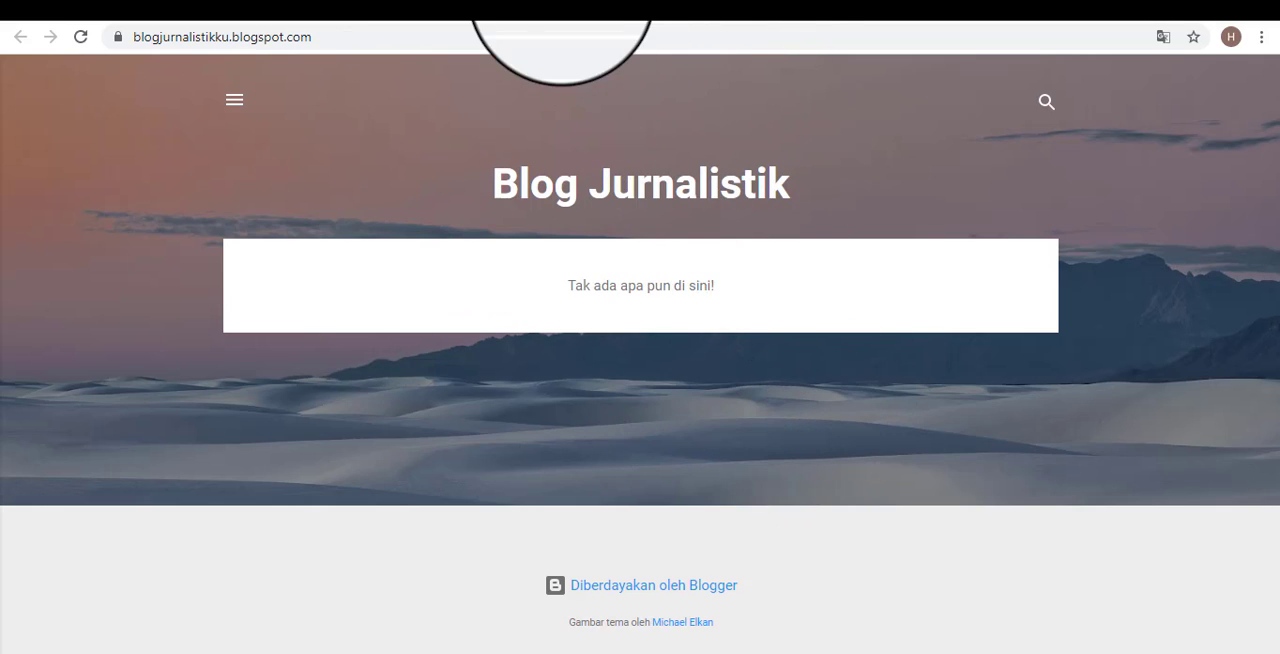
pyautogui.click(566, 1)
pyautogui.click(746, 1)
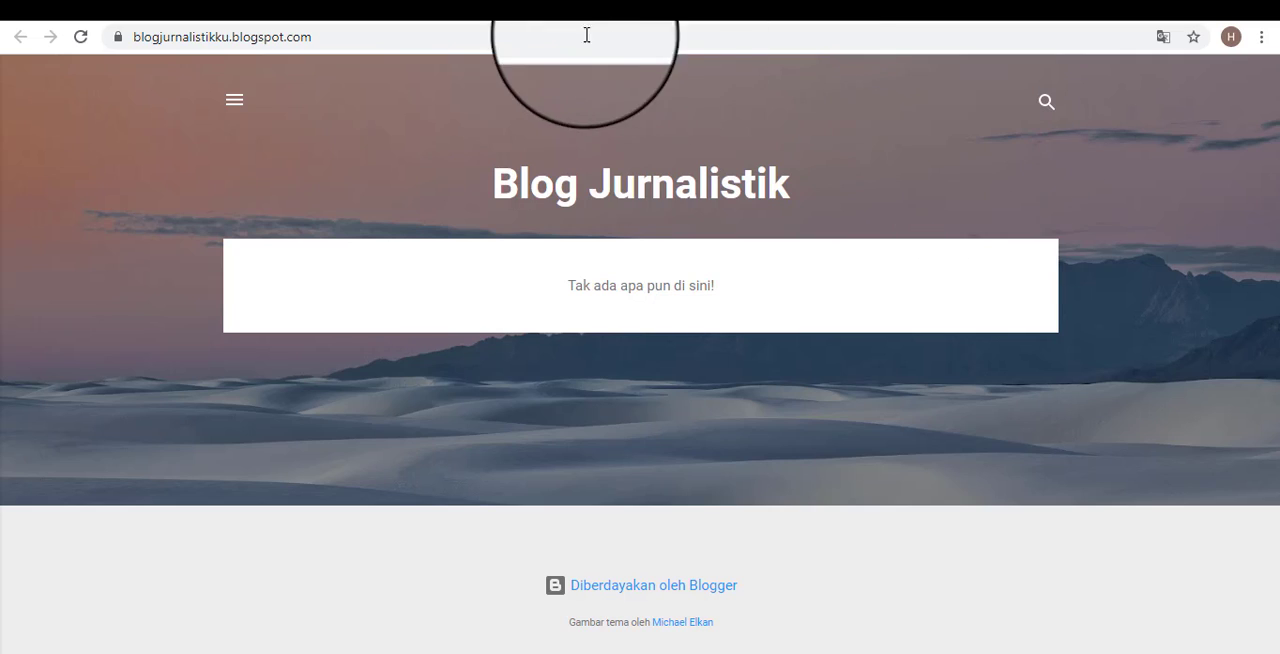
pyautogui.click(566, 1)
pyautogui.click(720, 2)
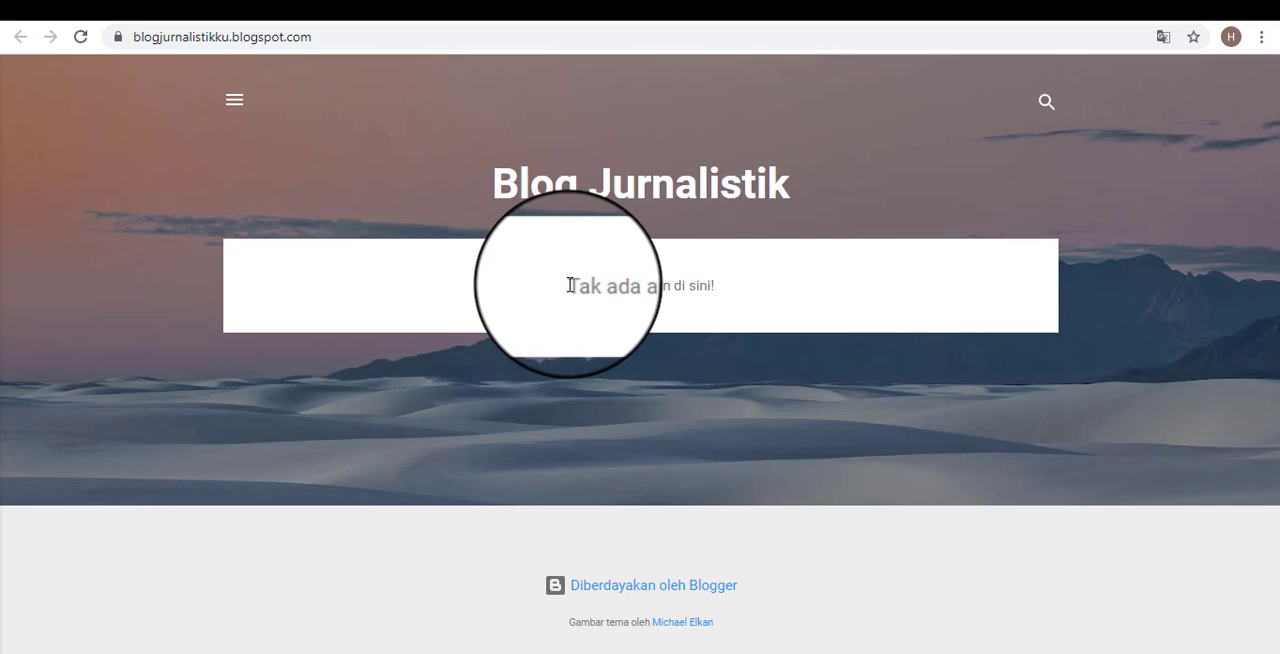
pyautogui.moveTo(566, 285); pyautogui.dragTo(828, 292)
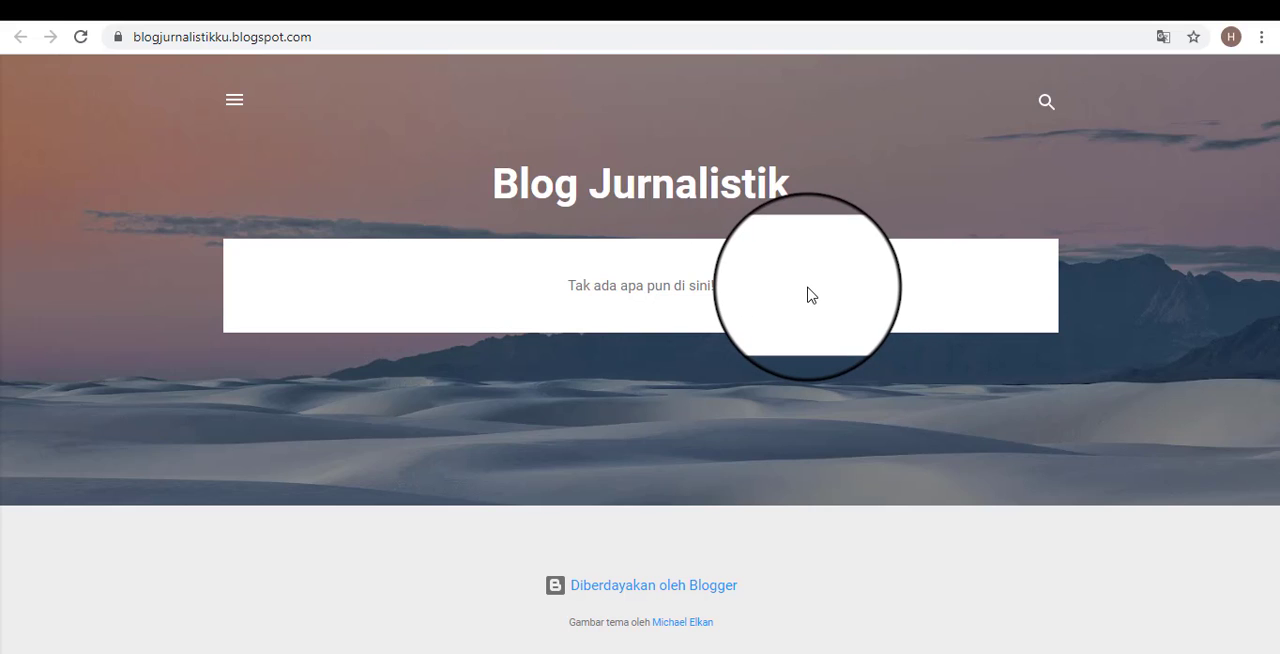
pyautogui.moveTo(786, 294); pyautogui.dragTo(549, 297)
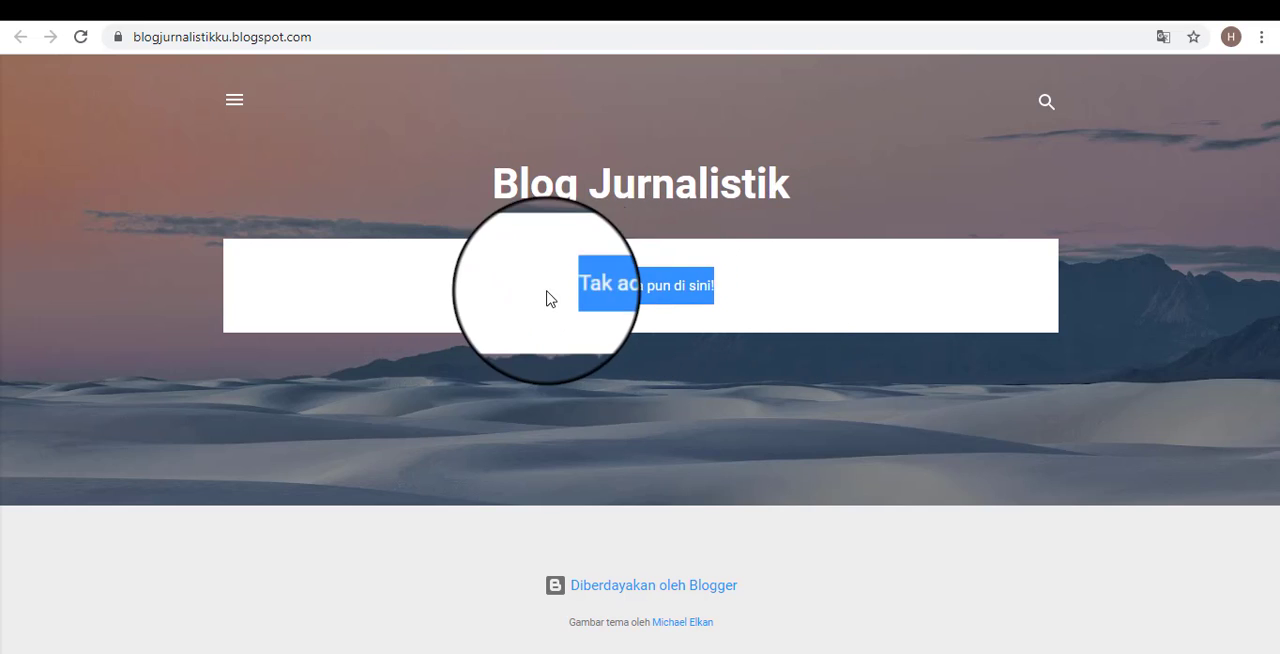
pyautogui.click(849, 292)
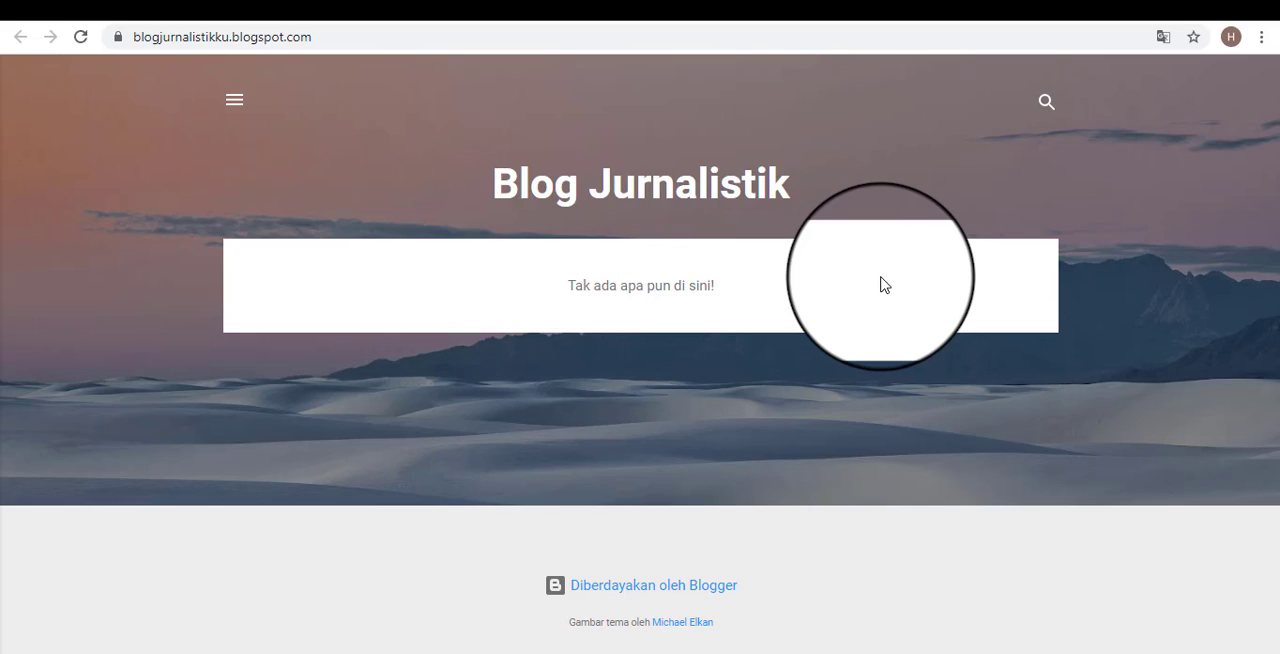
pyautogui.moveTo(756, 297); pyautogui.dragTo(569, 286)
pyautogui.click(785, 282)
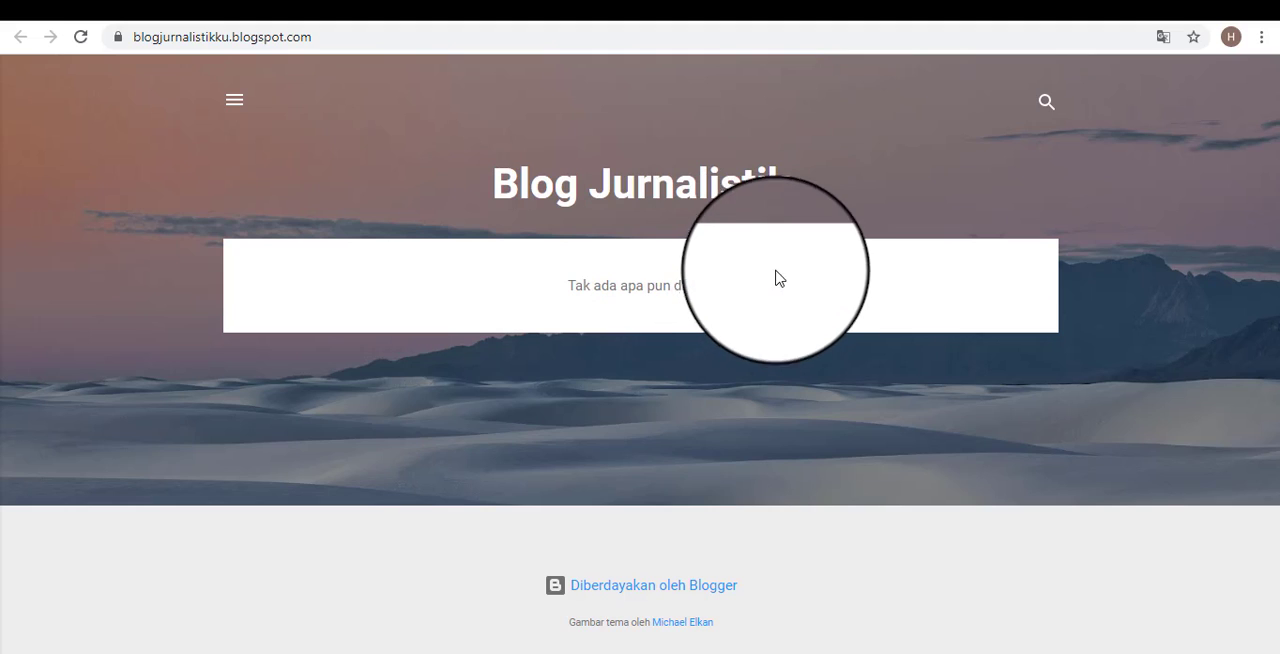
# Create a new post from the Blogger dashboard, and reopen its untitled draft from the posts list.
pyautogui.click(523, 3)
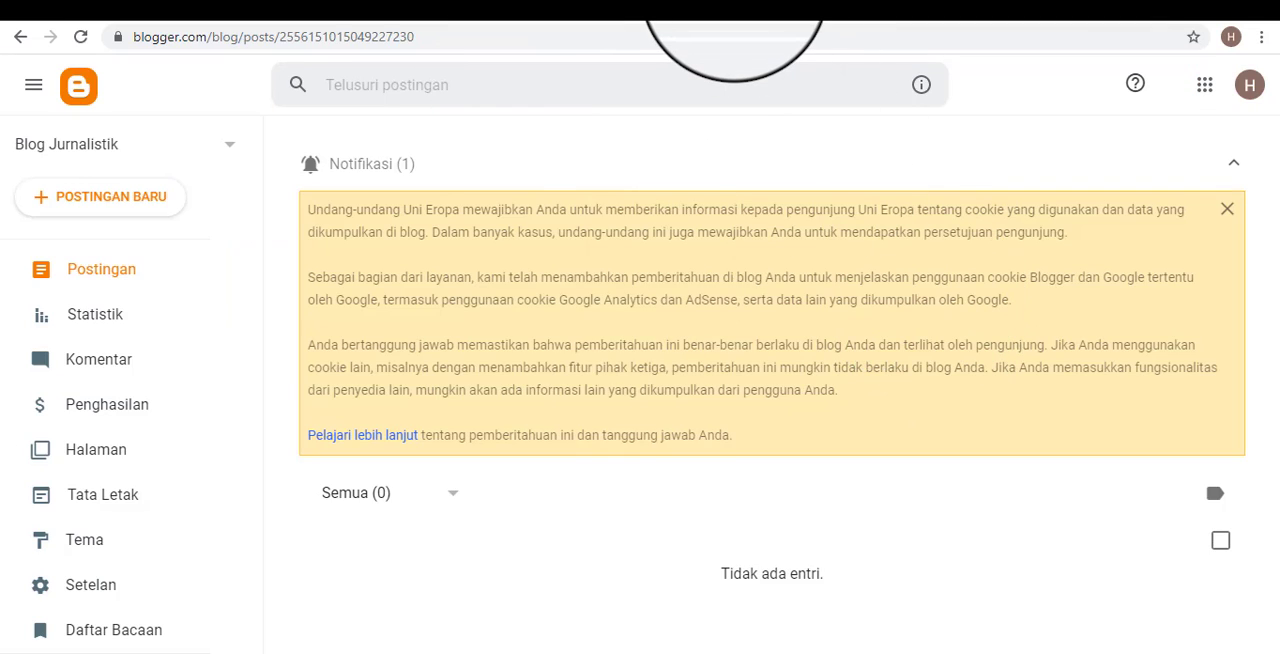
pyautogui.click(734, 3)
pyautogui.click(527, 3)
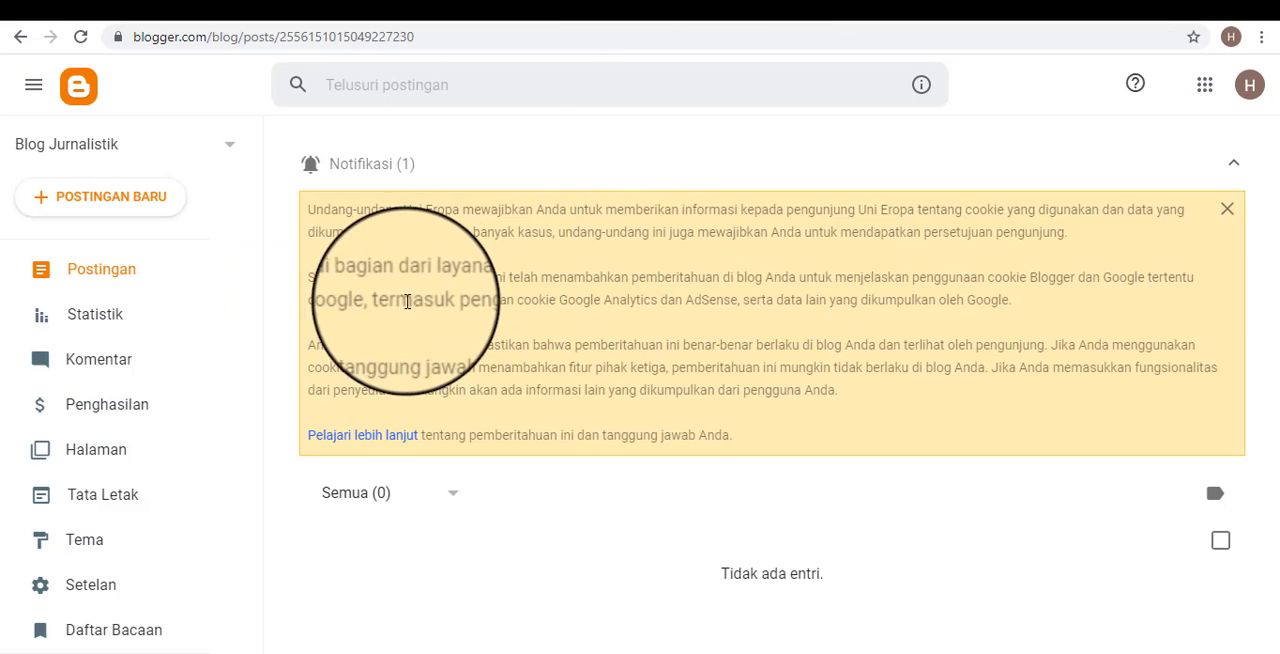
pyautogui.click(118, 198)
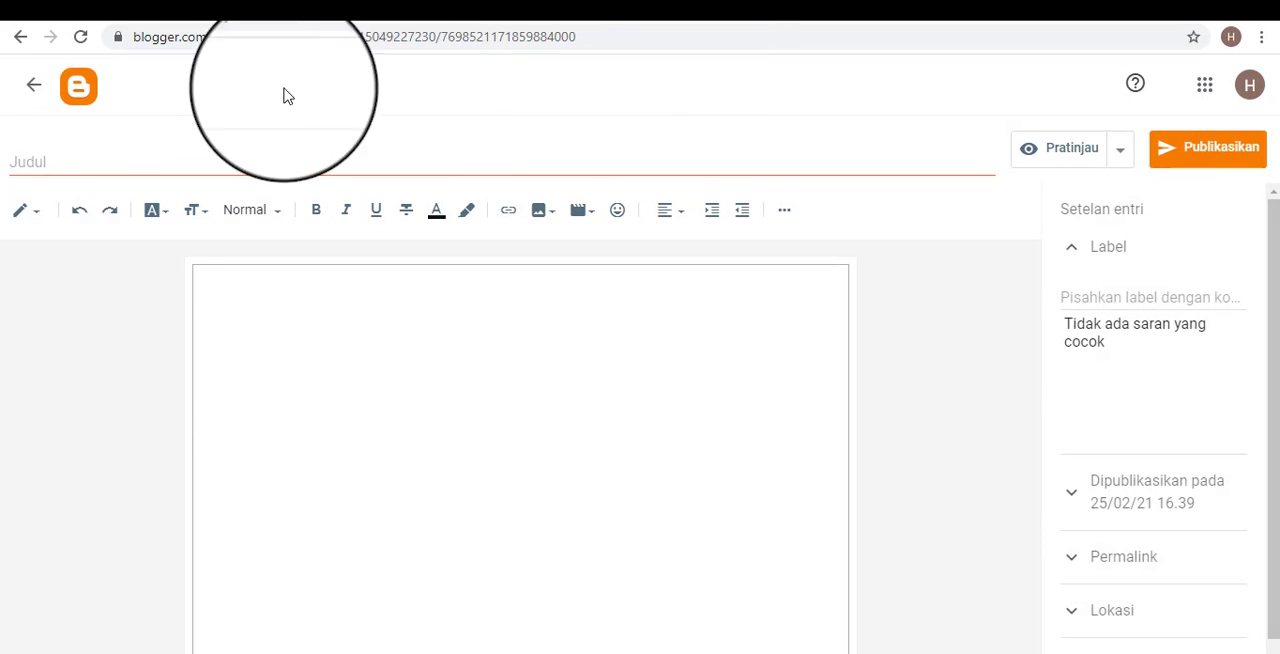
pyautogui.click(33, 87)
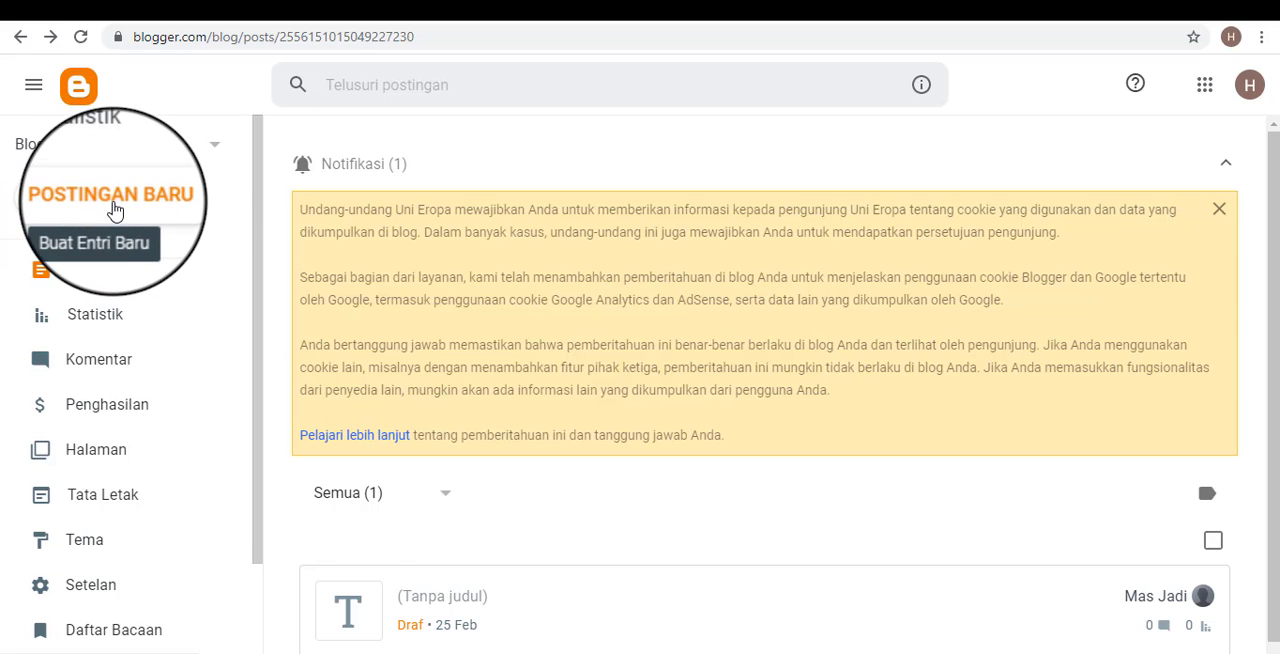
pyautogui.click(452, 598)
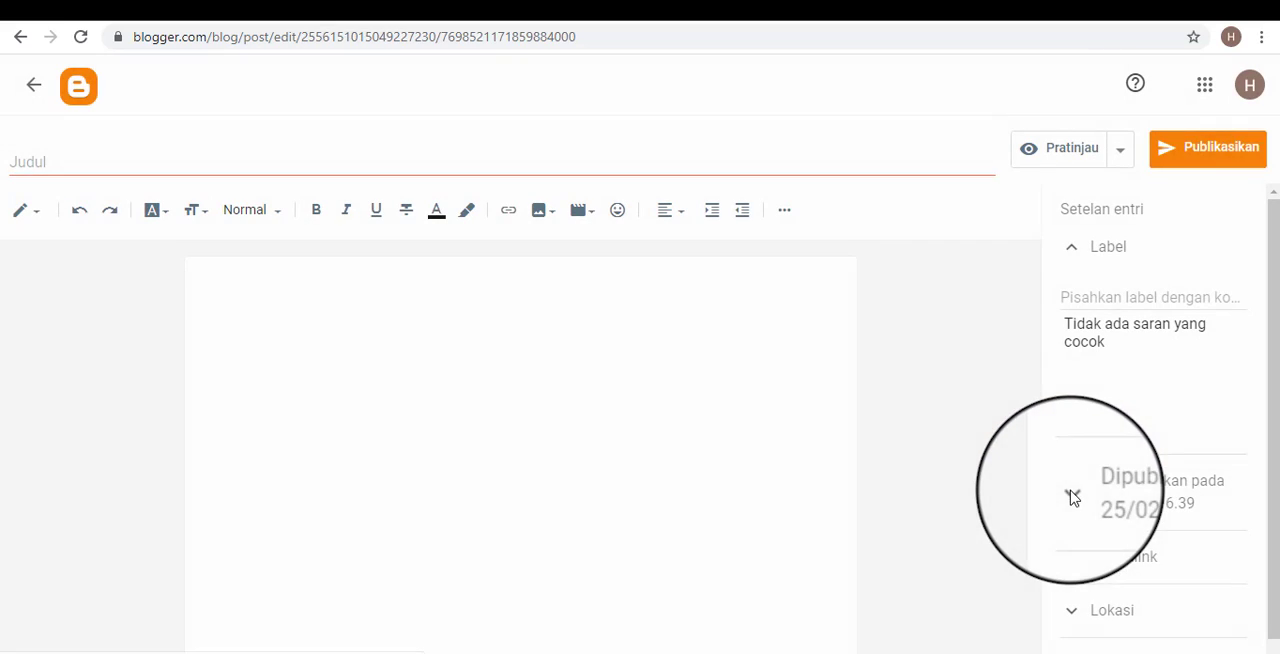
# Enter the draft's body, check the editor's view options, and keep the post in Tampilan menulis.
pyautogui.click(430, 344)
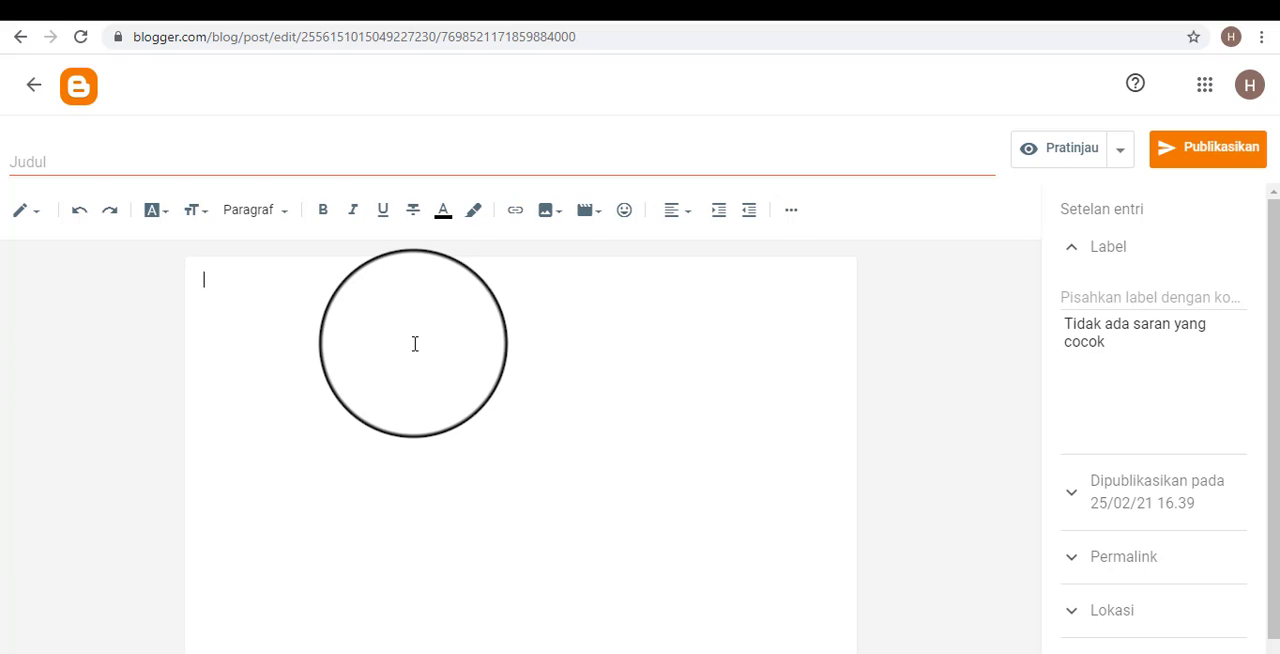
pyautogui.click(38, 218)
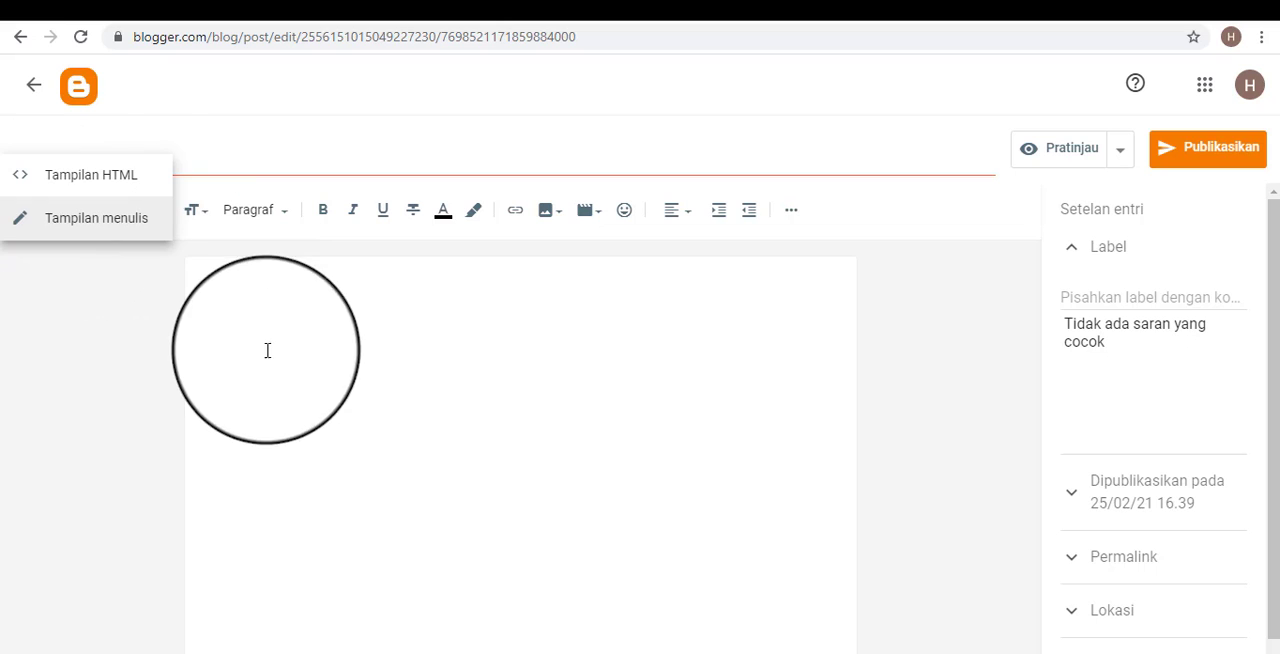
pyautogui.click(93, 226)
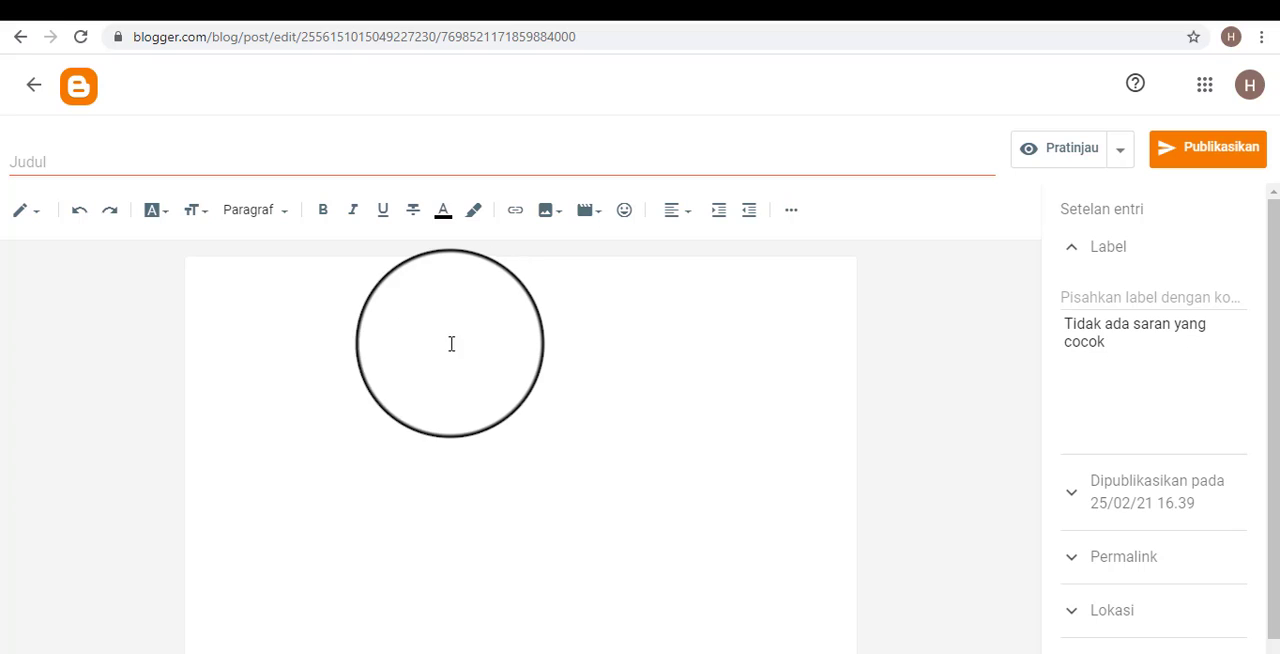
pyautogui.click(22, 211)
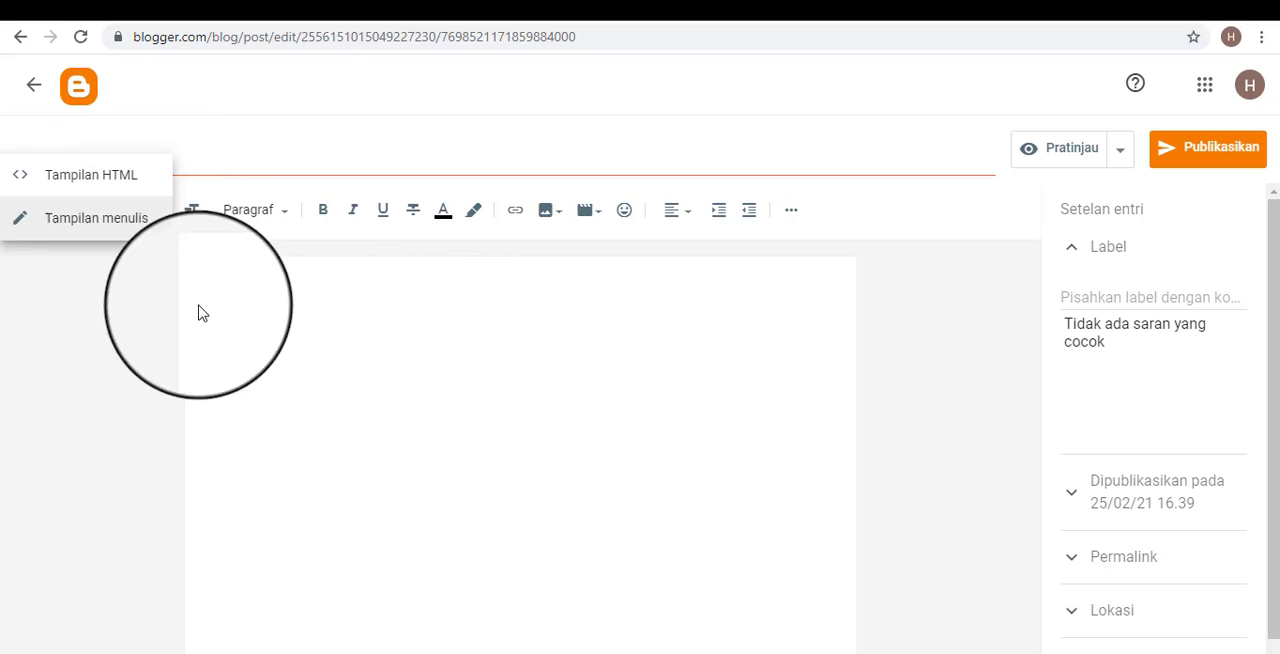
pyautogui.click(143, 279)
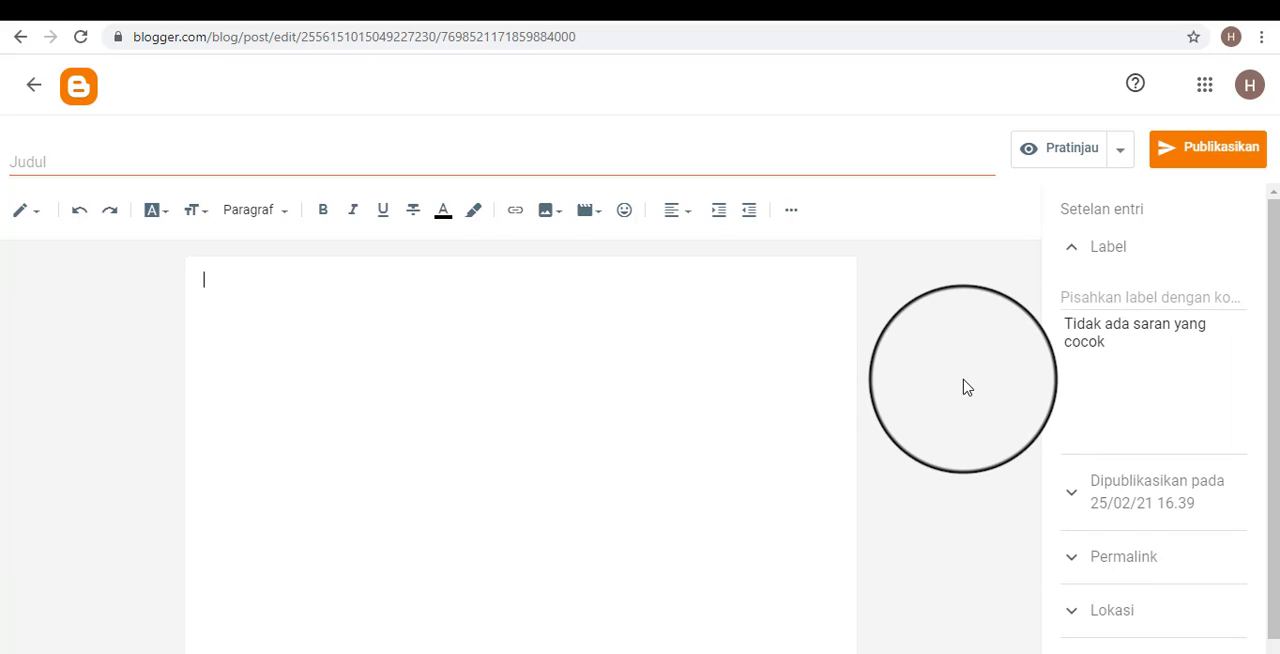
# Check the draft's title and body areas in turn, and leave the cursor in the Judul field.
pyautogui.click(158, 161)
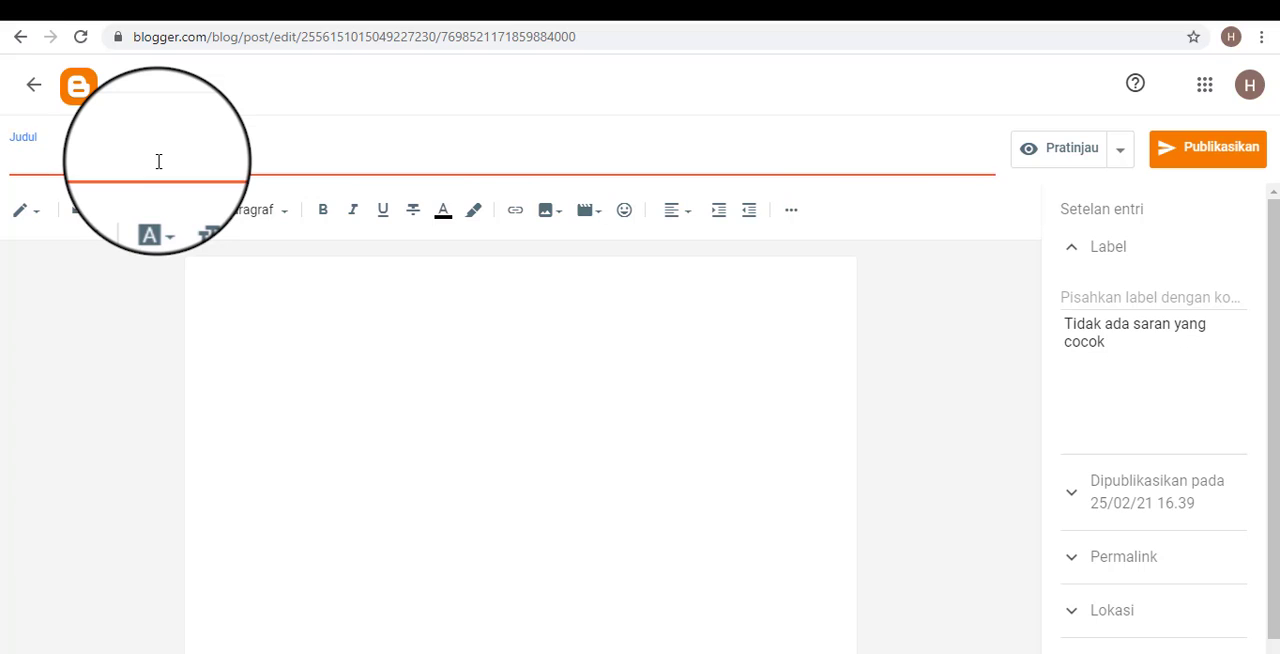
pyautogui.click(183, 246)
pyautogui.click(171, 157)
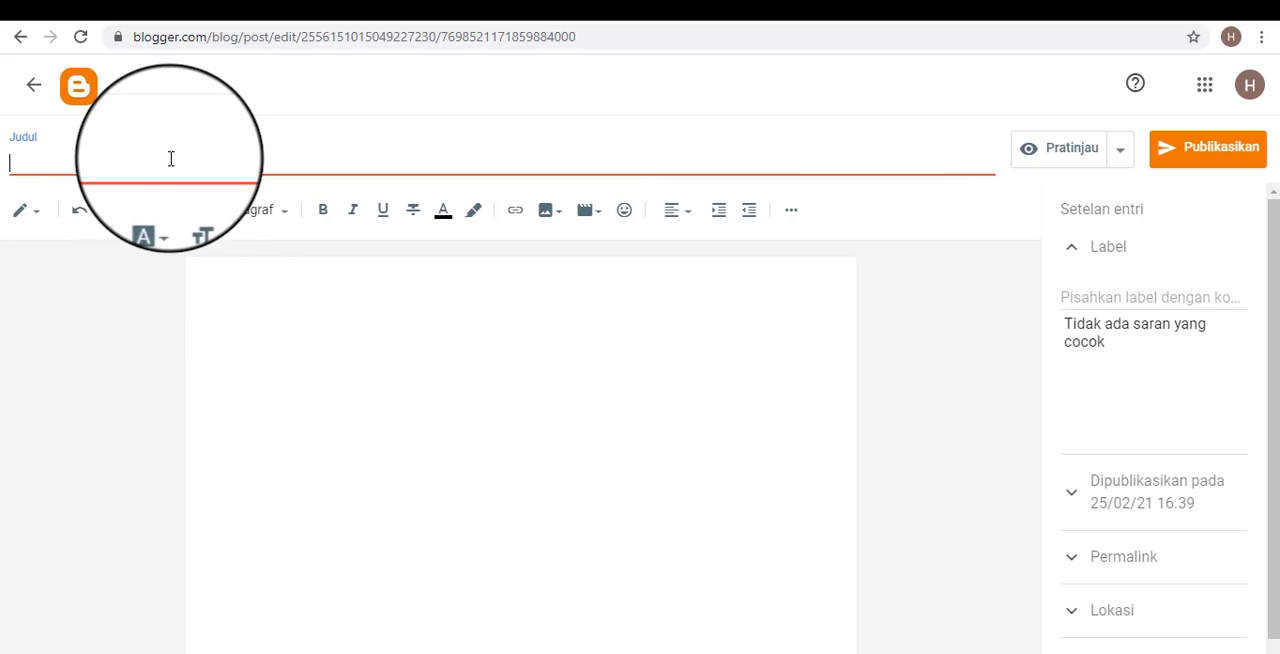
pyautogui.click(240, 354)
pyautogui.click(191, 166)
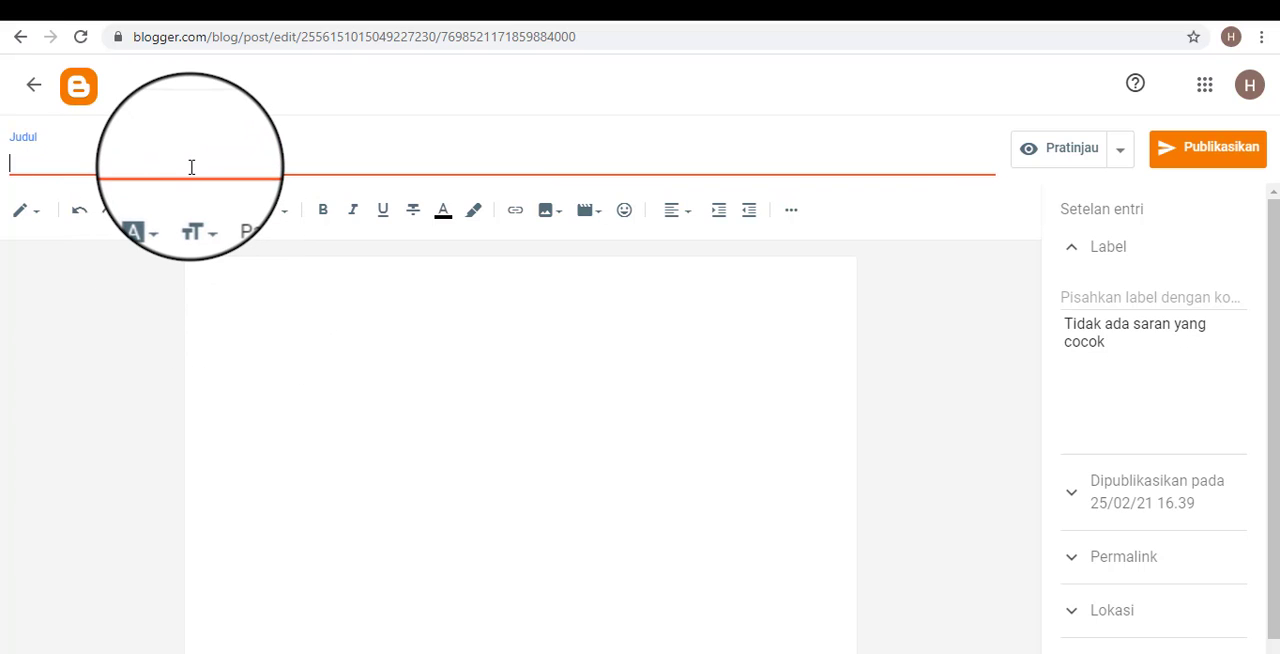
pyautogui.click(271, 360)
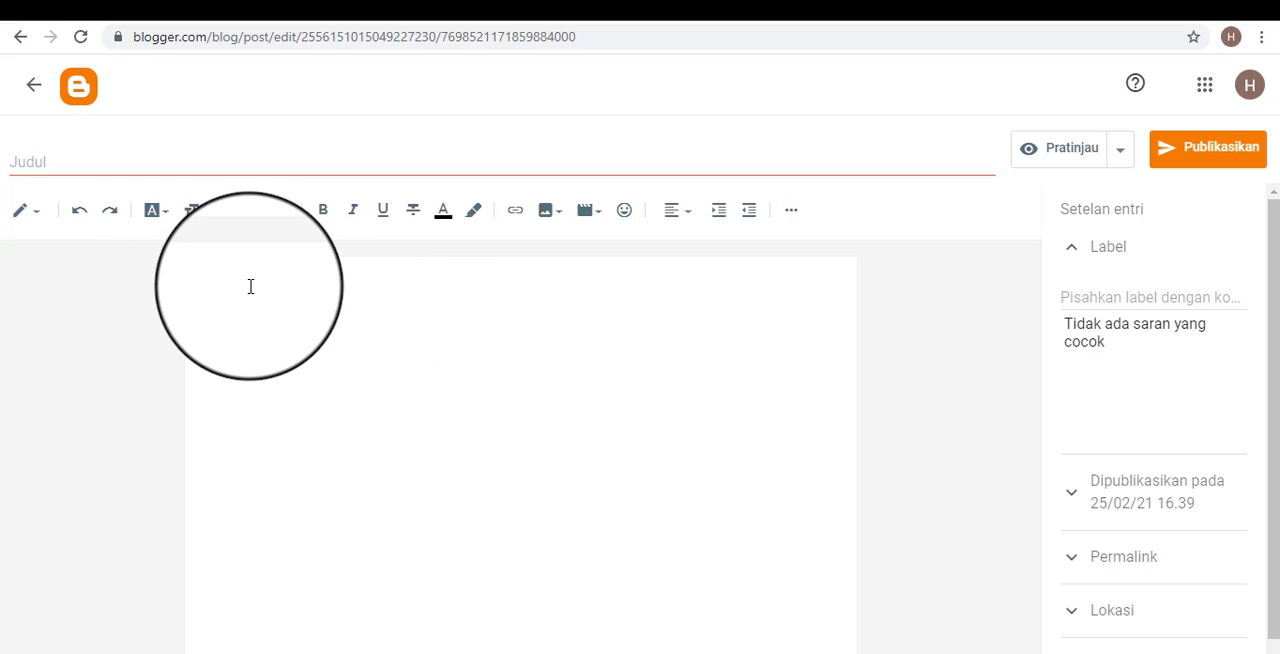
pyautogui.click(245, 166)
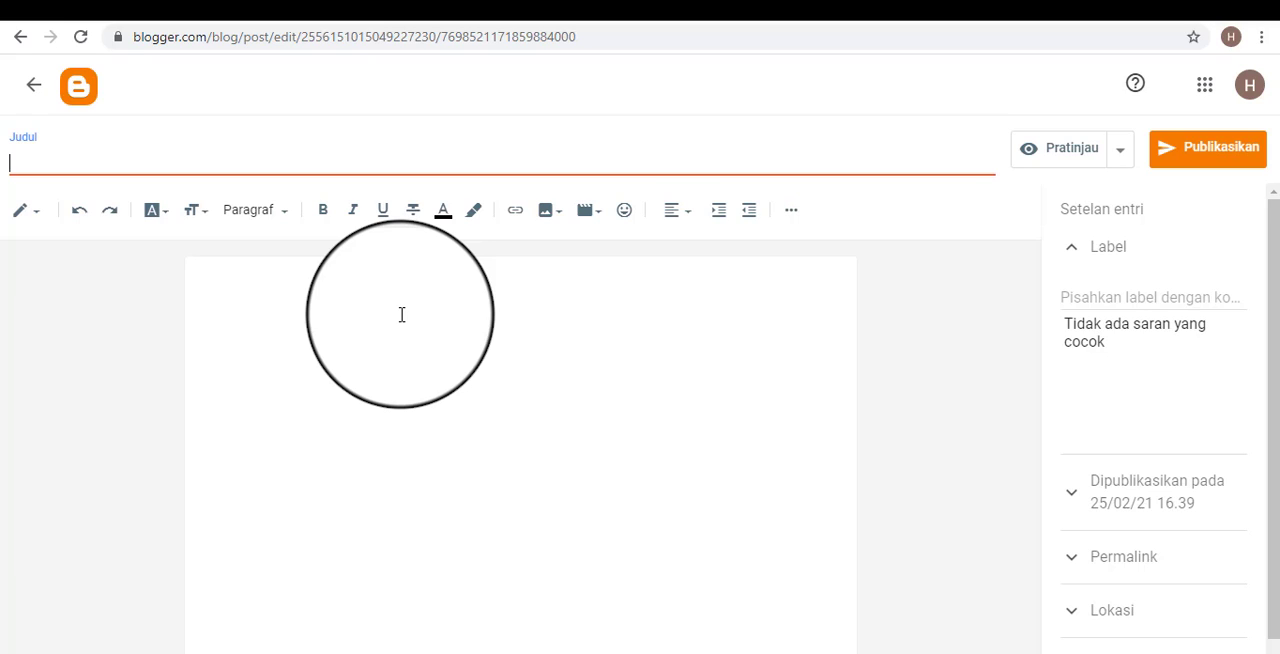
pyautogui.write('Cara Memas')
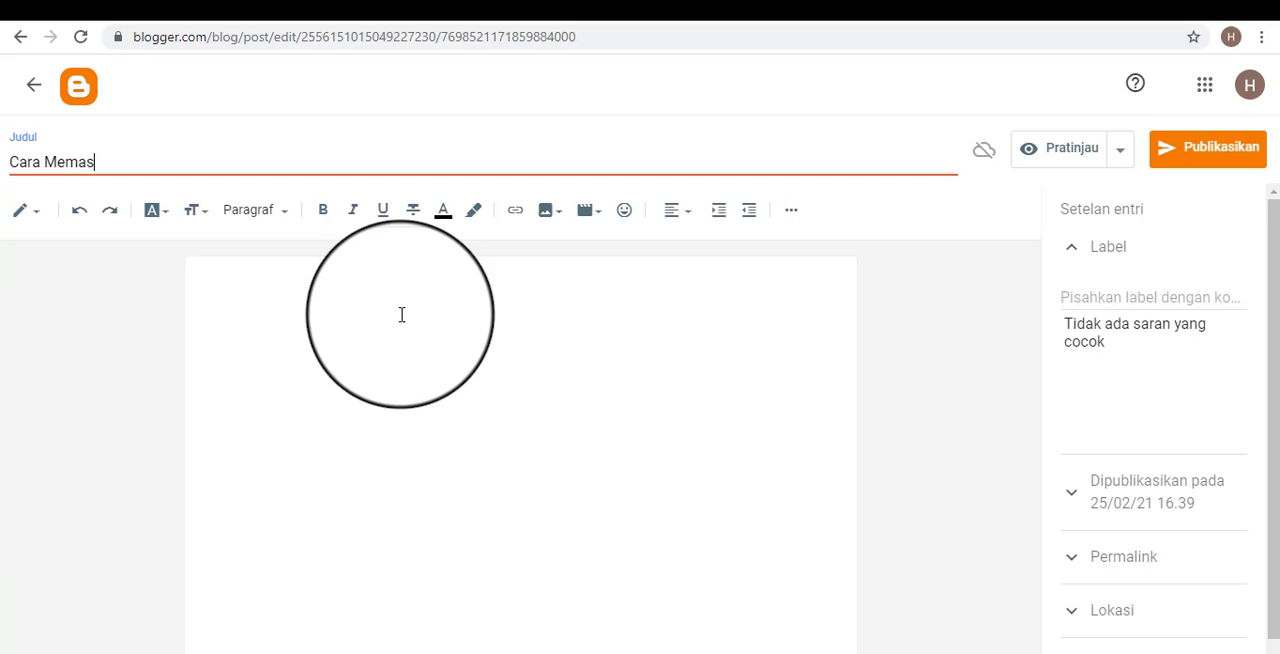
pyautogui.write('ak Nasi Goren')
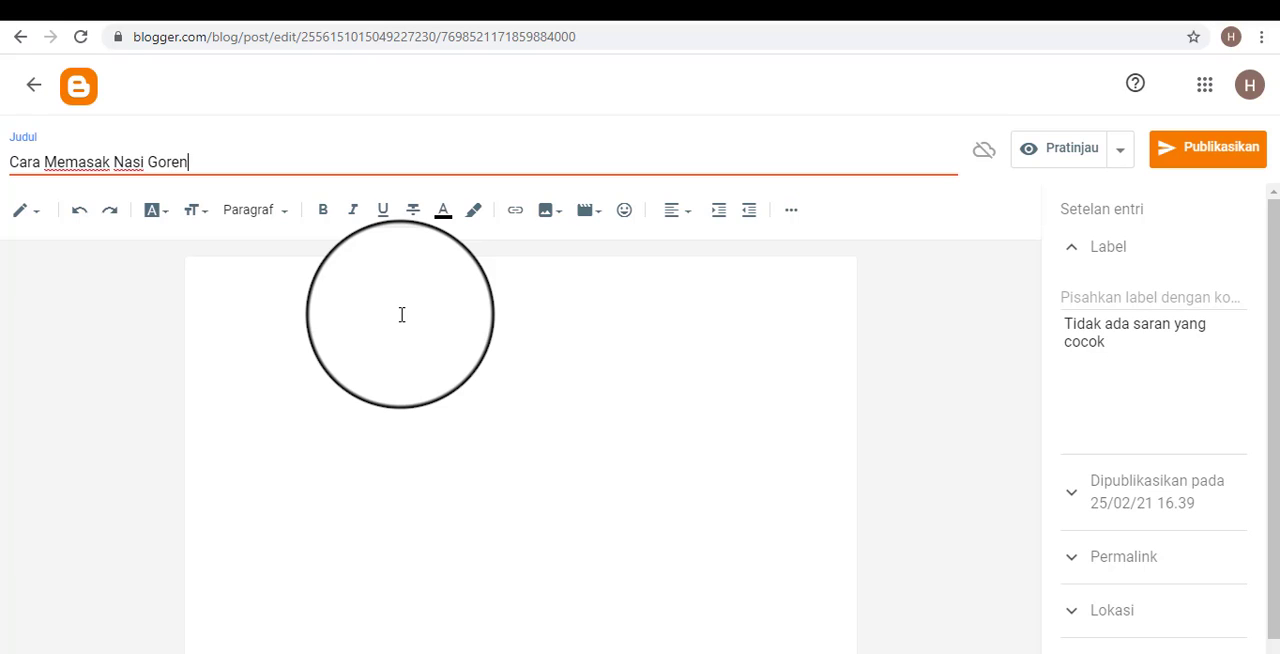
pyautogui.write('g')
pyautogui.press('BackSpace')
pyautogui.press('BackSpace')
pyautogui.press('BackSpace')
pyautogui.press('BackSpace')
pyautogui.press('BackSpace')
pyautogui.press('BackSpace')
pyautogui.press('BackSpace')
pyautogui.press('BackSpace')
pyautogui.press('BackSpace')
pyautogui.press('BackSpace')
pyautogui.press('BackSpace')
pyautogui.press('BackSpace')
pyautogui.press('BackSpace')
pyautogui.press('BackSpace')
pyautogui.press('BackSpace')
pyautogui.press('BackSpace')
pyautogui.press('BackSpace')
pyautogui.press('BackSpace')
pyautogui.press('BackSpace')
pyautogui.press('BackSpace')
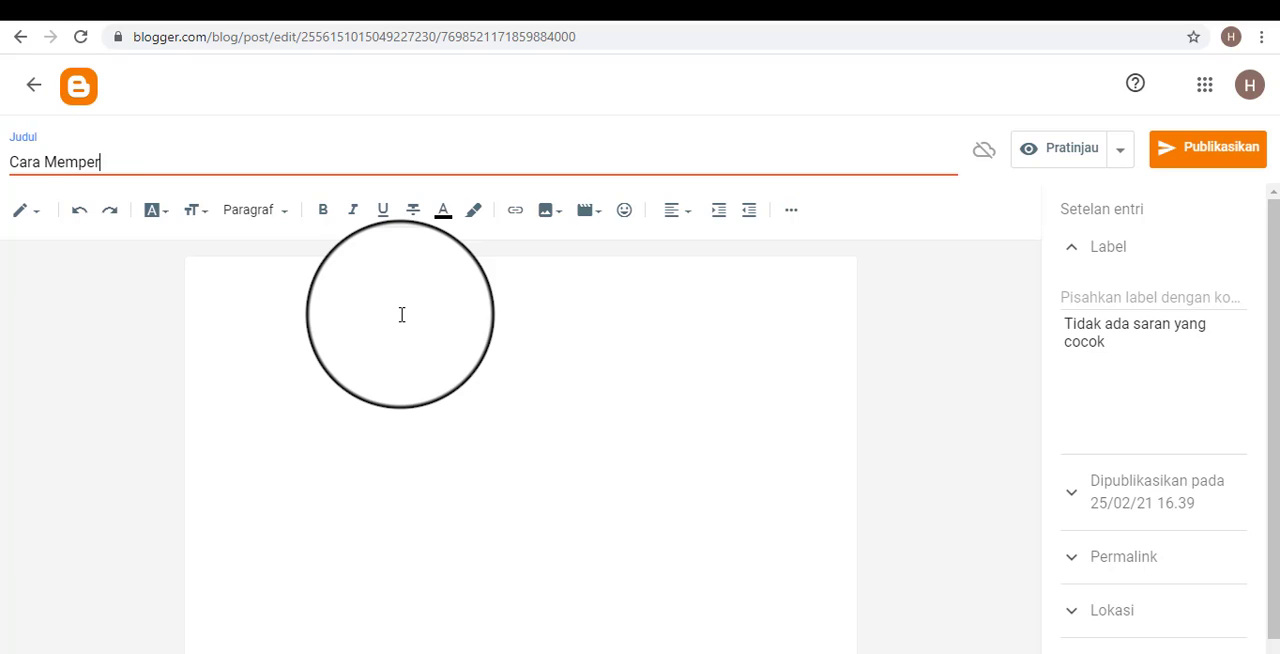
# Title the post "Cara Memperbaiki Rem Sepeda Motor Dengan Cepat".
pyautogui.write('perbaiki')
pyautogui.press('BackSpace')
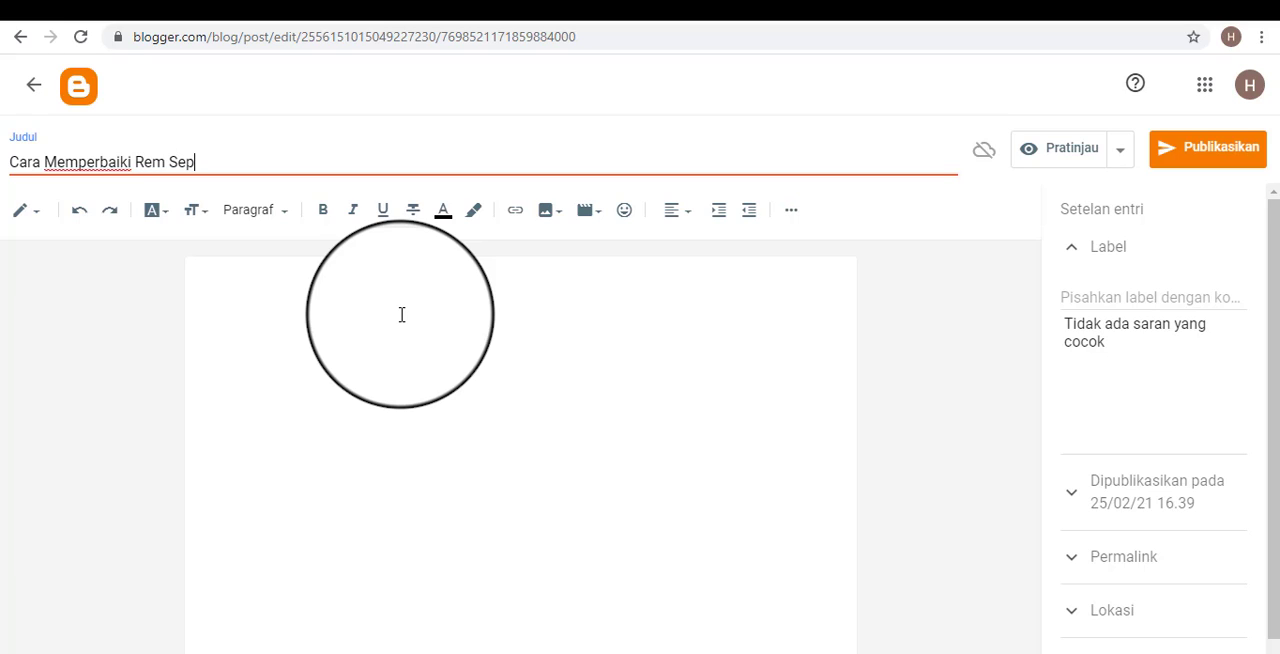
pyautogui.write('Rem Sepeda Motor Dengan ')
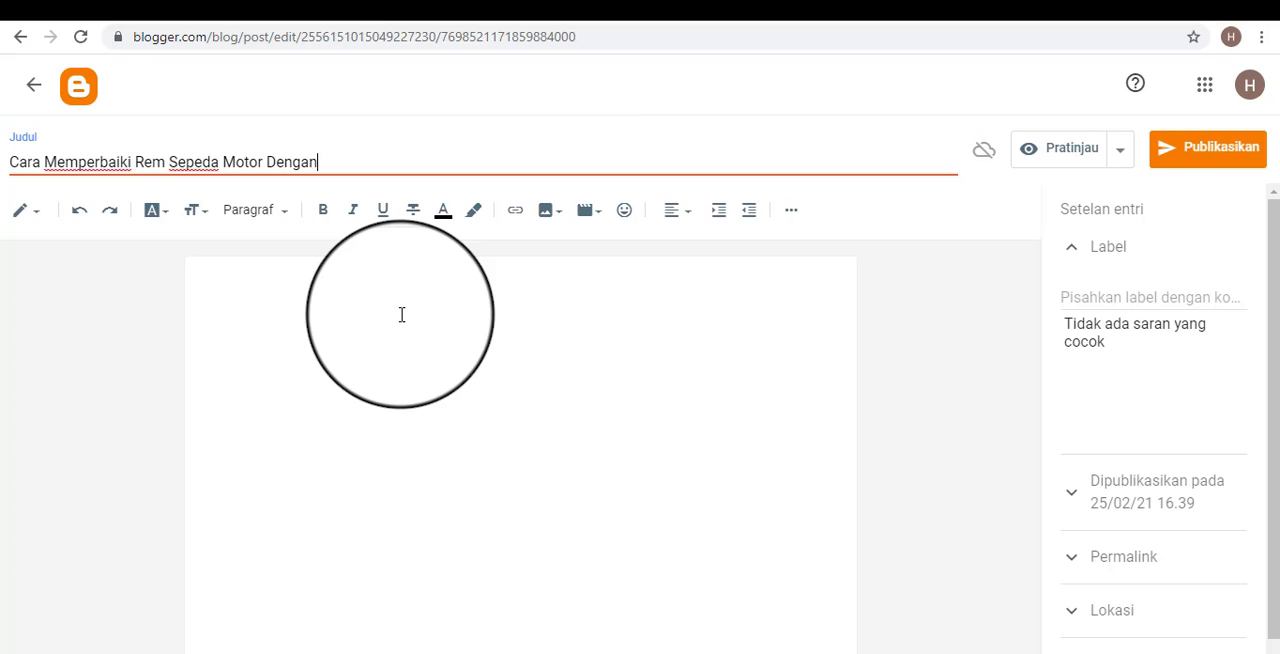
pyautogui.write('Cepat Dan B')
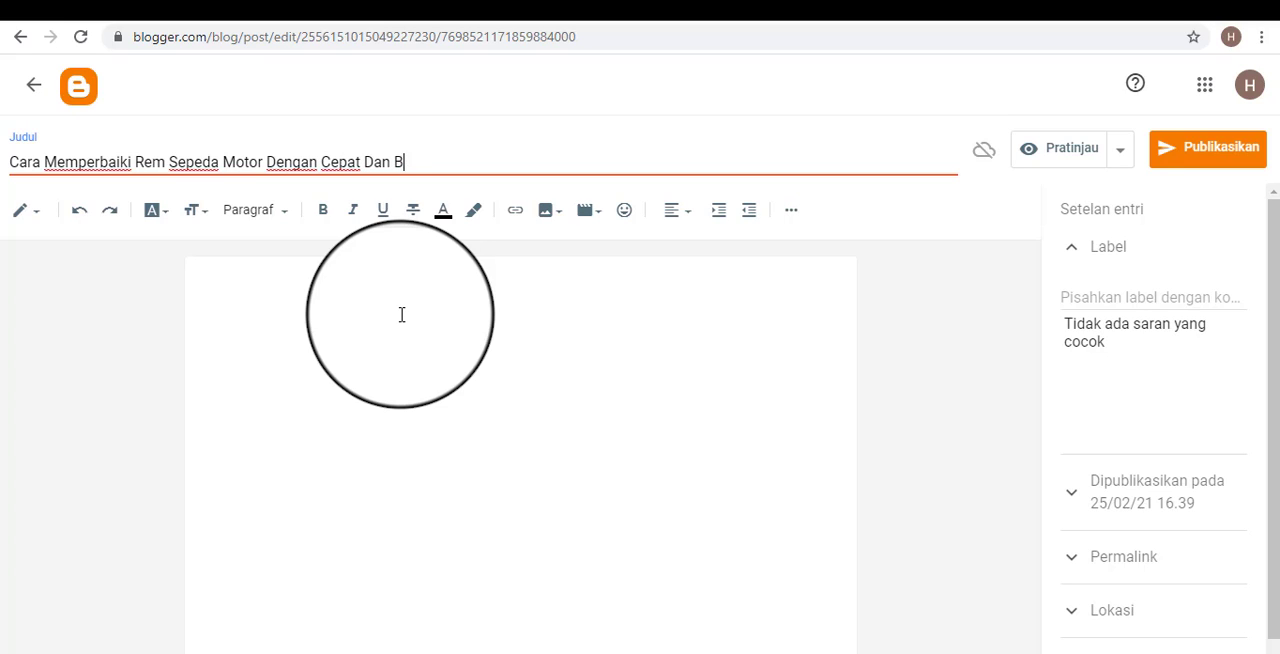
pyautogui.press('BackSpace')
pyautogui.press('BackSpace')
pyautogui.press('BackSpace')
pyautogui.press('BackSpace')
pyautogui.press('BackSpace')
pyautogui.click(403, 317)
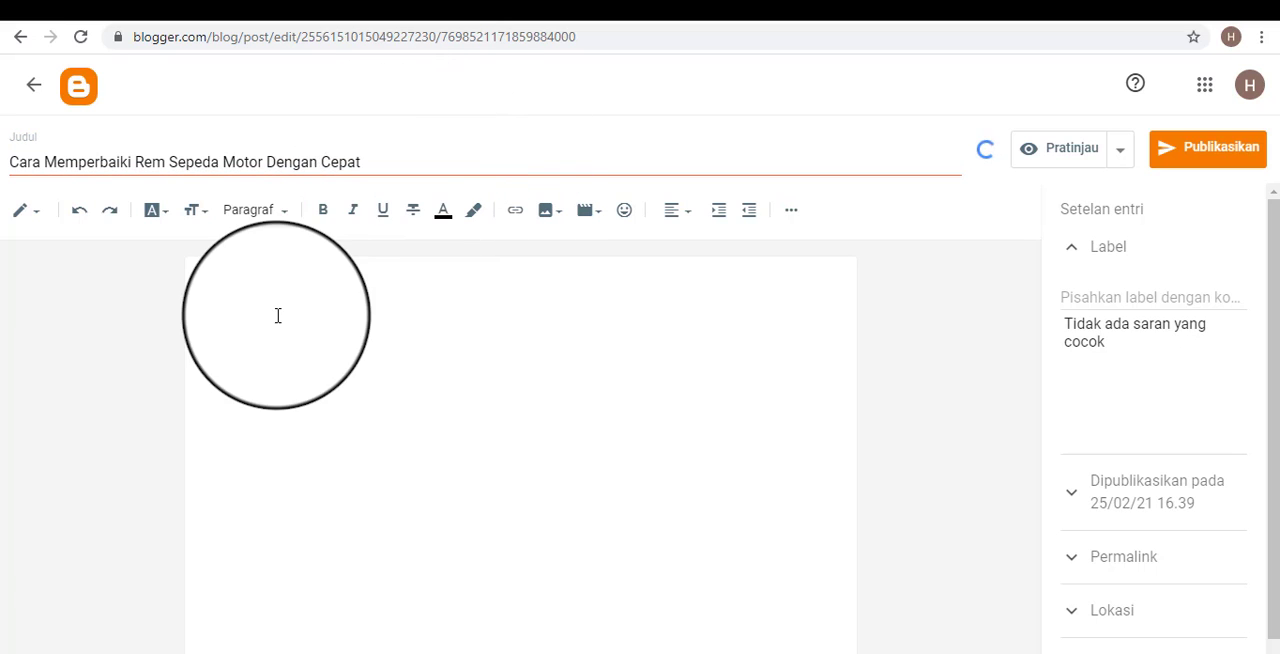
# Highlight the wording of the post's title and alternate between the title field and the empty body.
pyautogui.moveTo(378, 162); pyautogui.dragTo(0, 178)
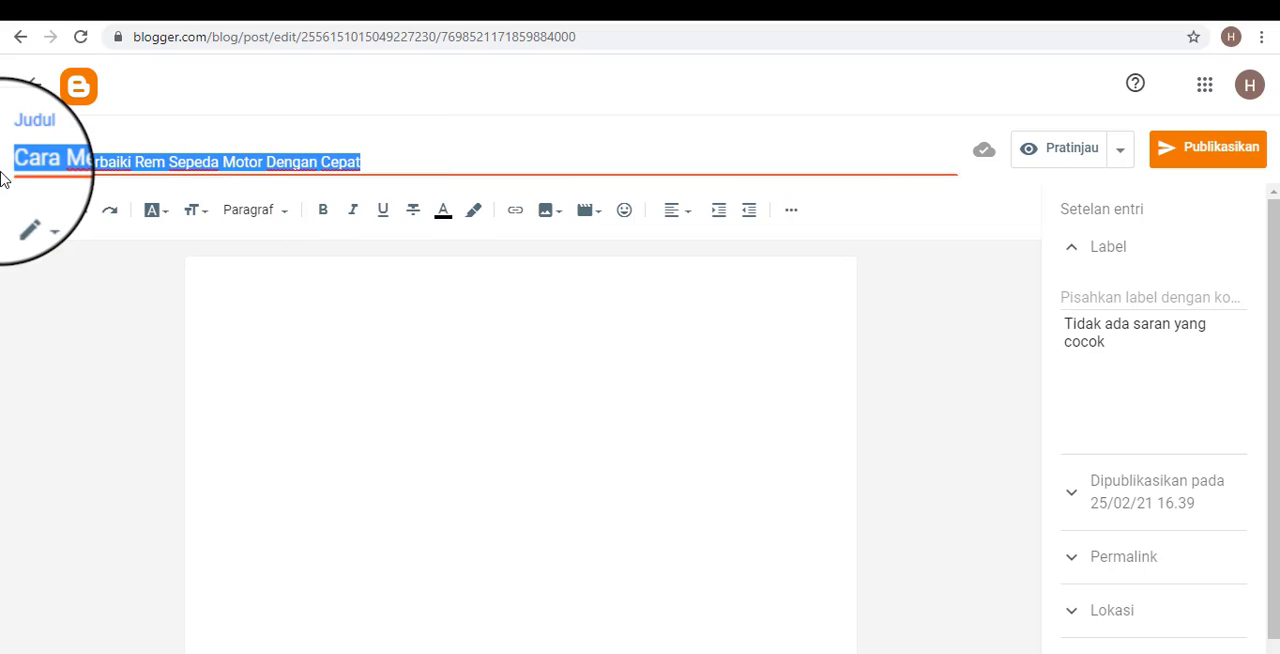
pyautogui.click(219, 163)
pyautogui.click(402, 169)
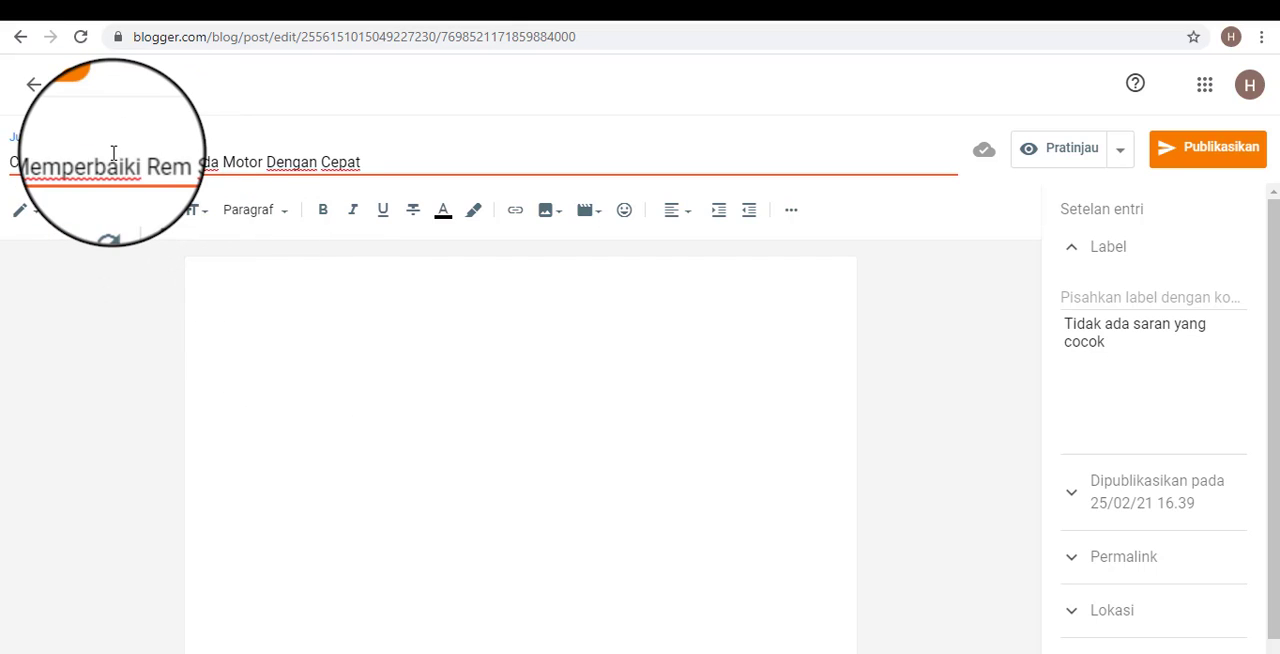
pyautogui.moveTo(113, 158); pyautogui.dragTo(366, 162)
pyautogui.click(457, 158)
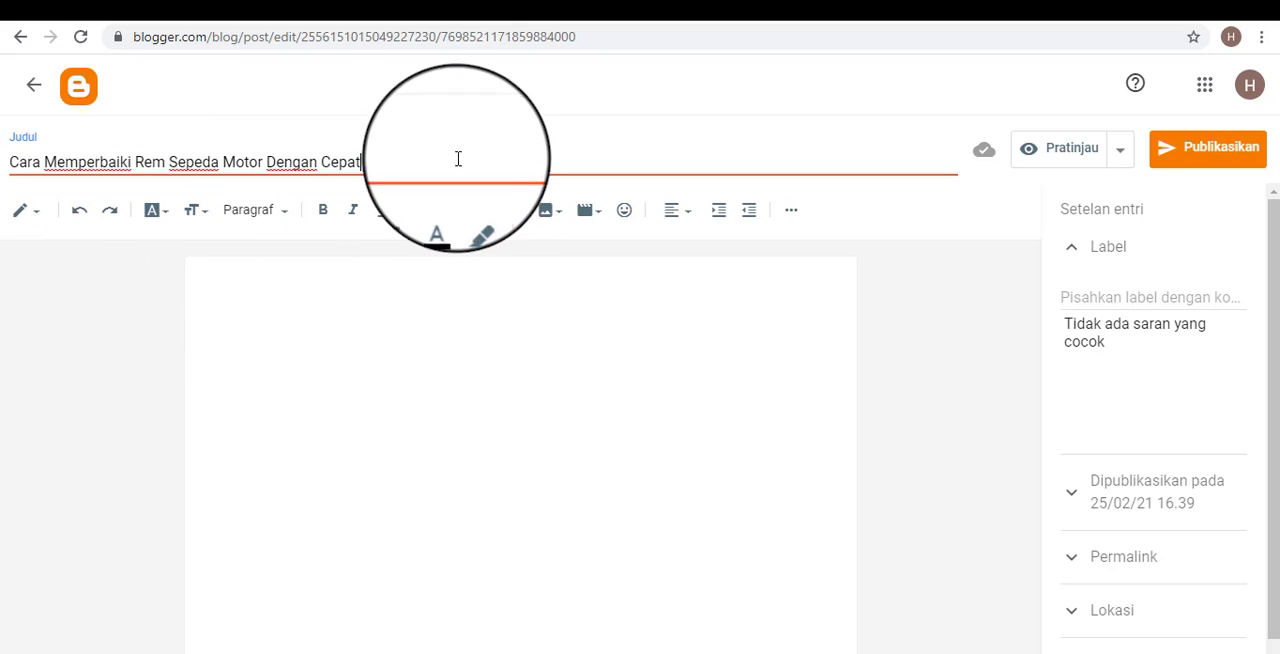
pyautogui.click(429, 283)
pyautogui.click(379, 155)
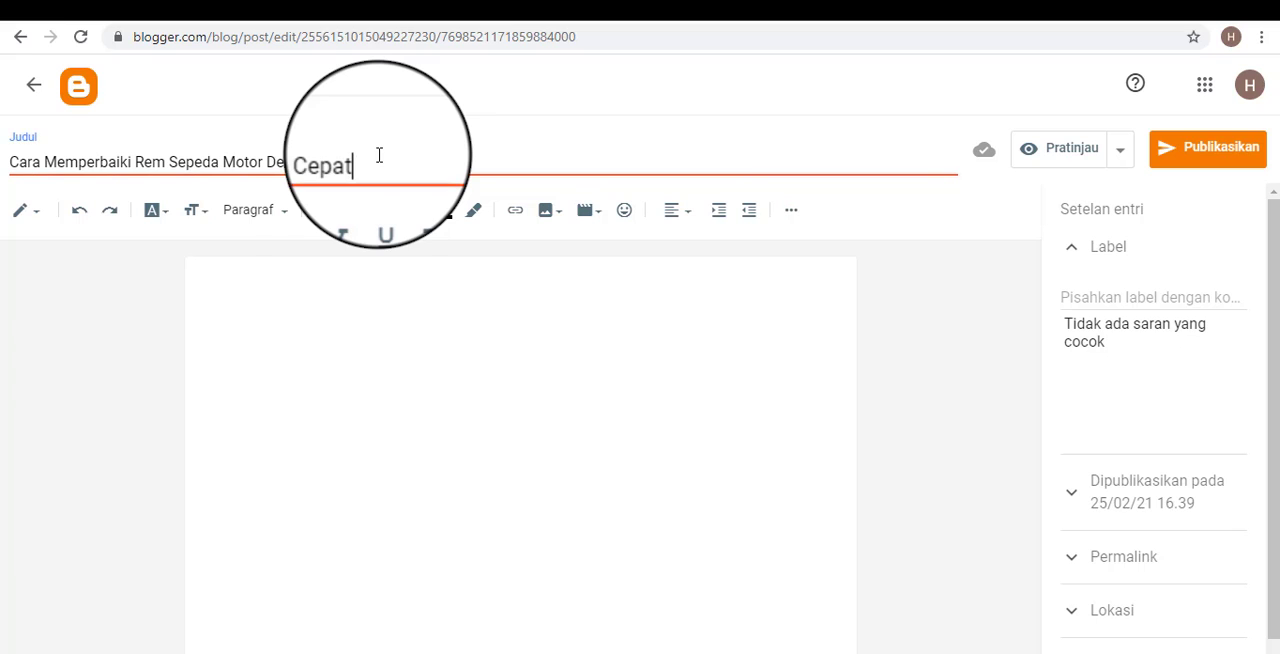
pyautogui.click(337, 278)
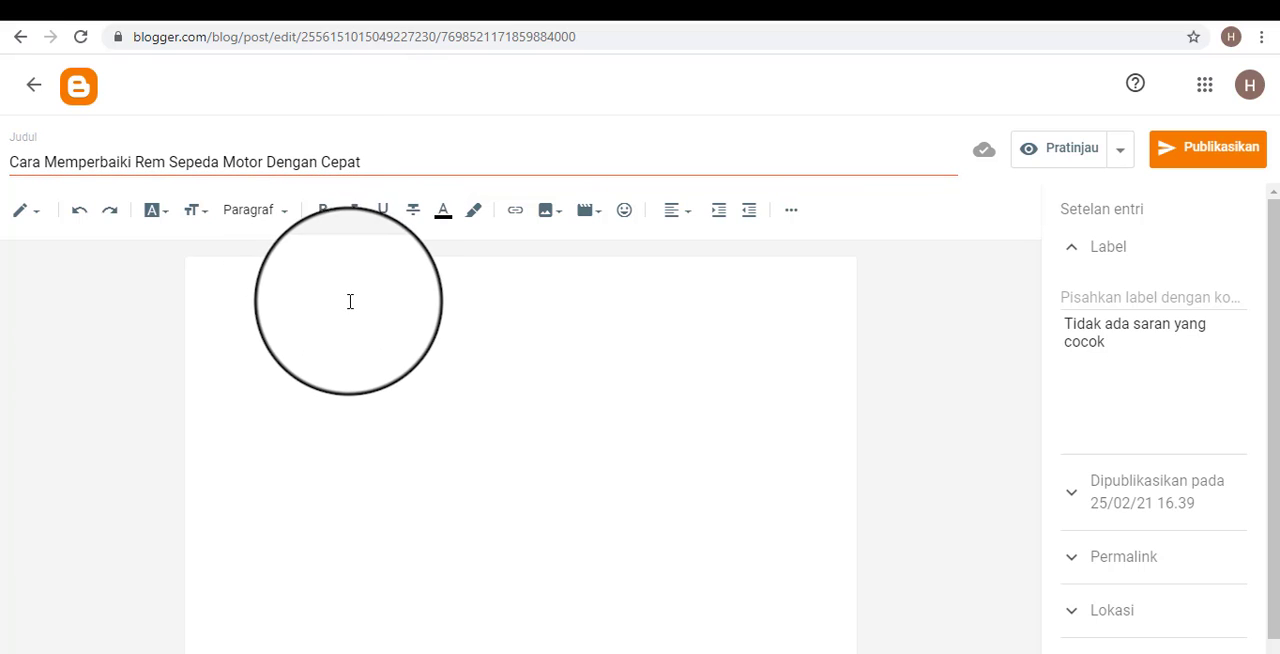
pyautogui.moveTo(364, 163); pyautogui.dragTo(6, 158)
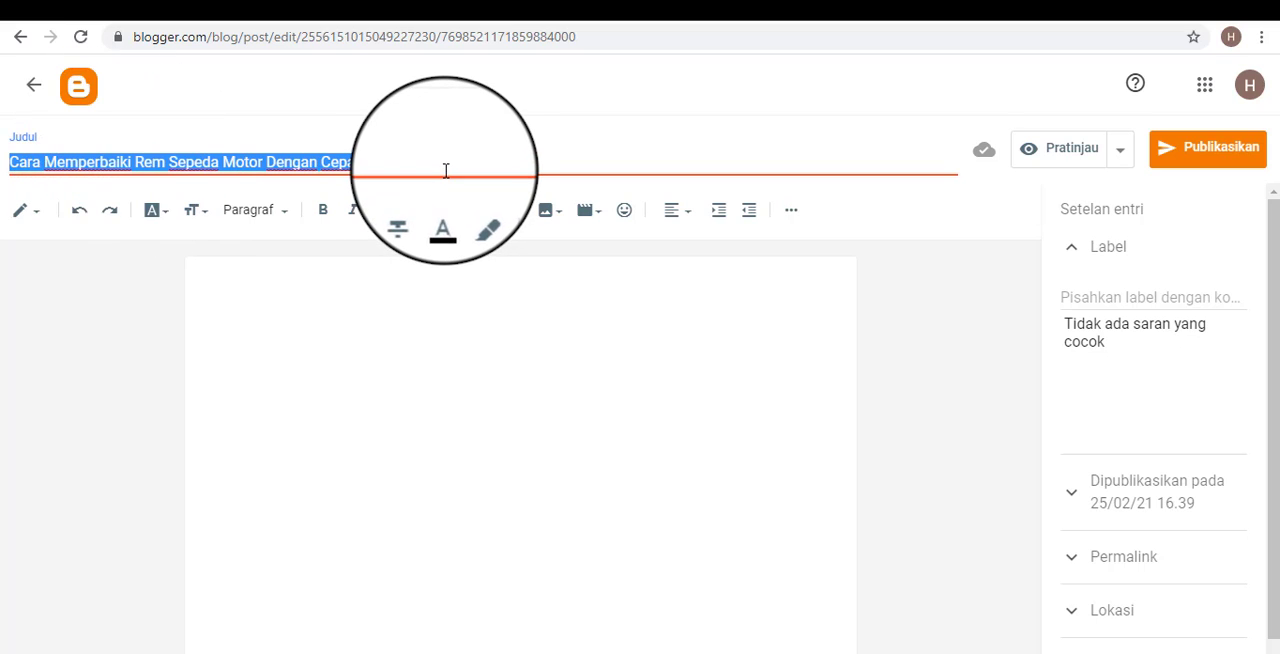
pyautogui.click(309, 291)
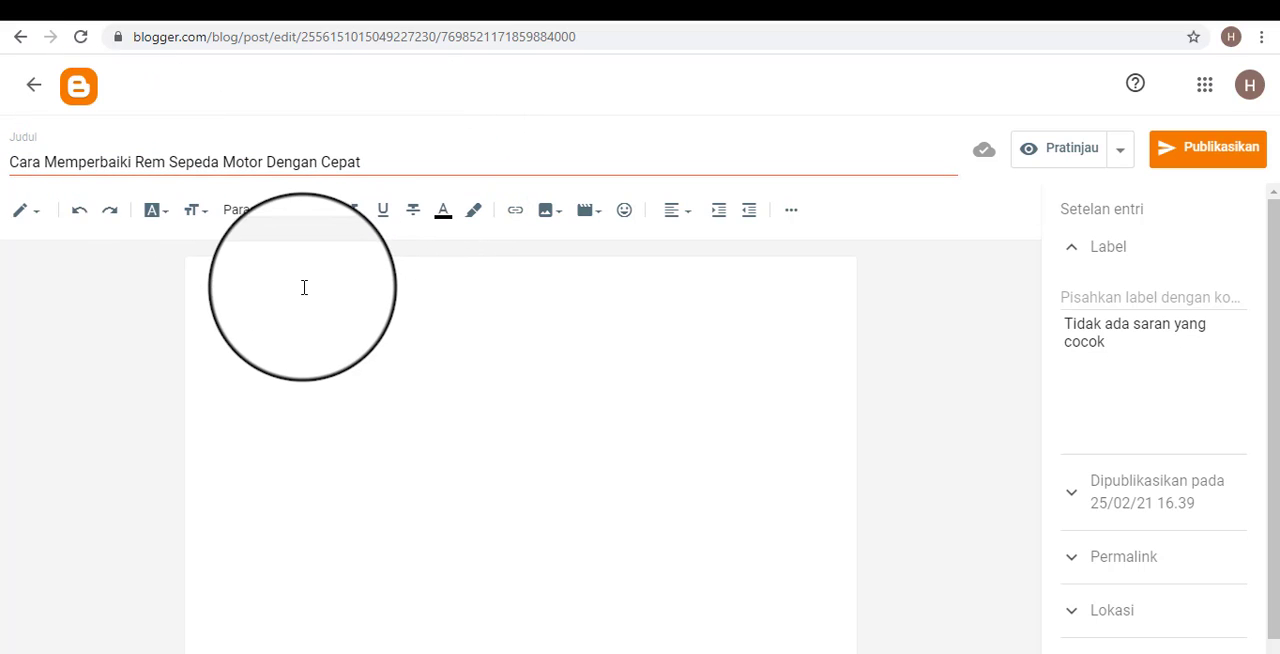
pyautogui.click(292, 162)
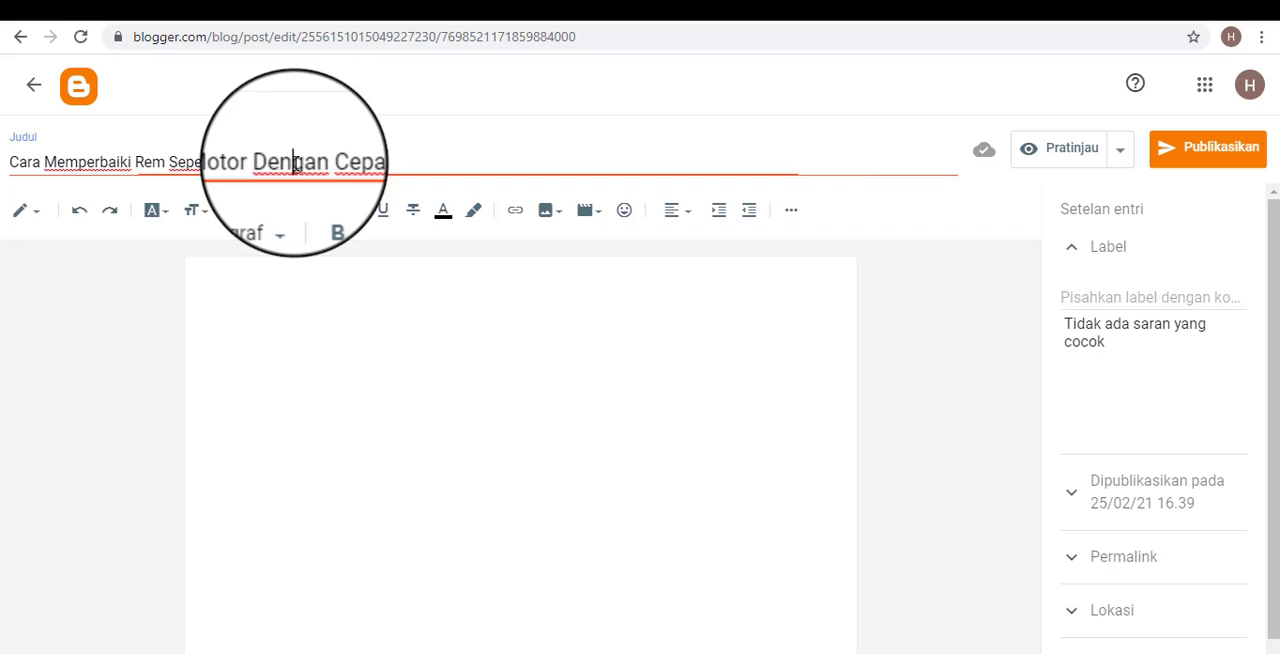
pyautogui.click(302, 303)
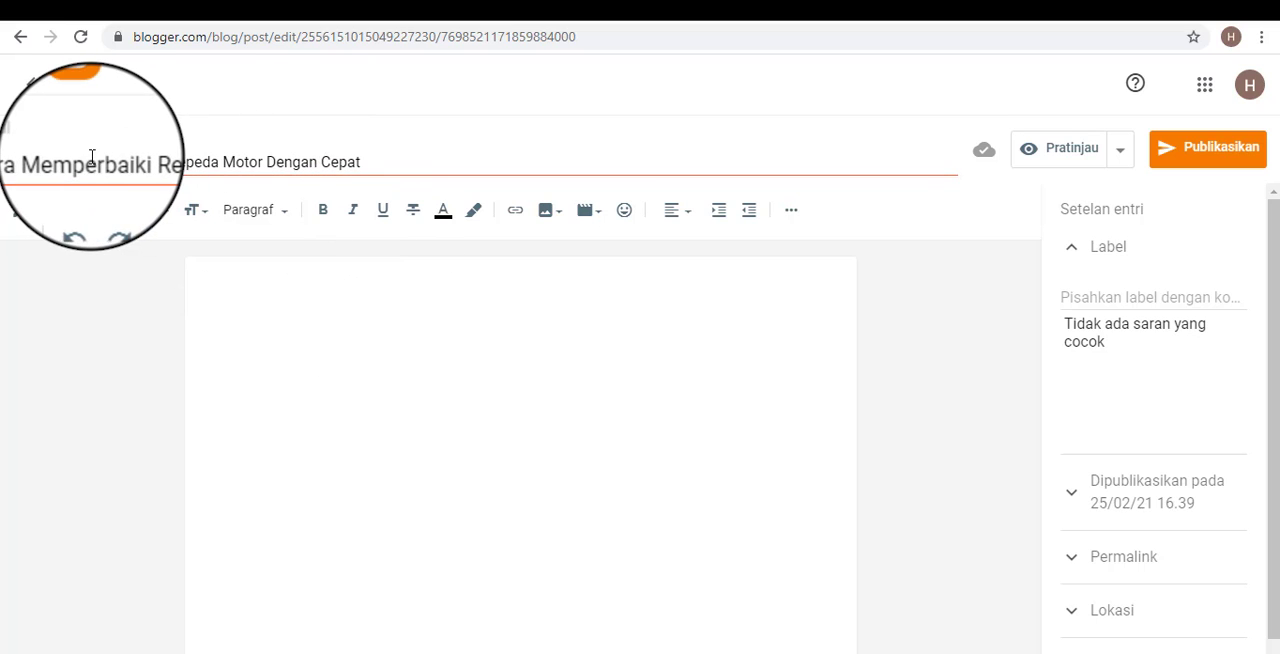
# Copy the full post title into the body as its first line, and start a new line below it.
pyautogui.moveTo(372, 162); pyautogui.dragTo(8, 158)
pyautogui.hotkey('ctrl', 'c')
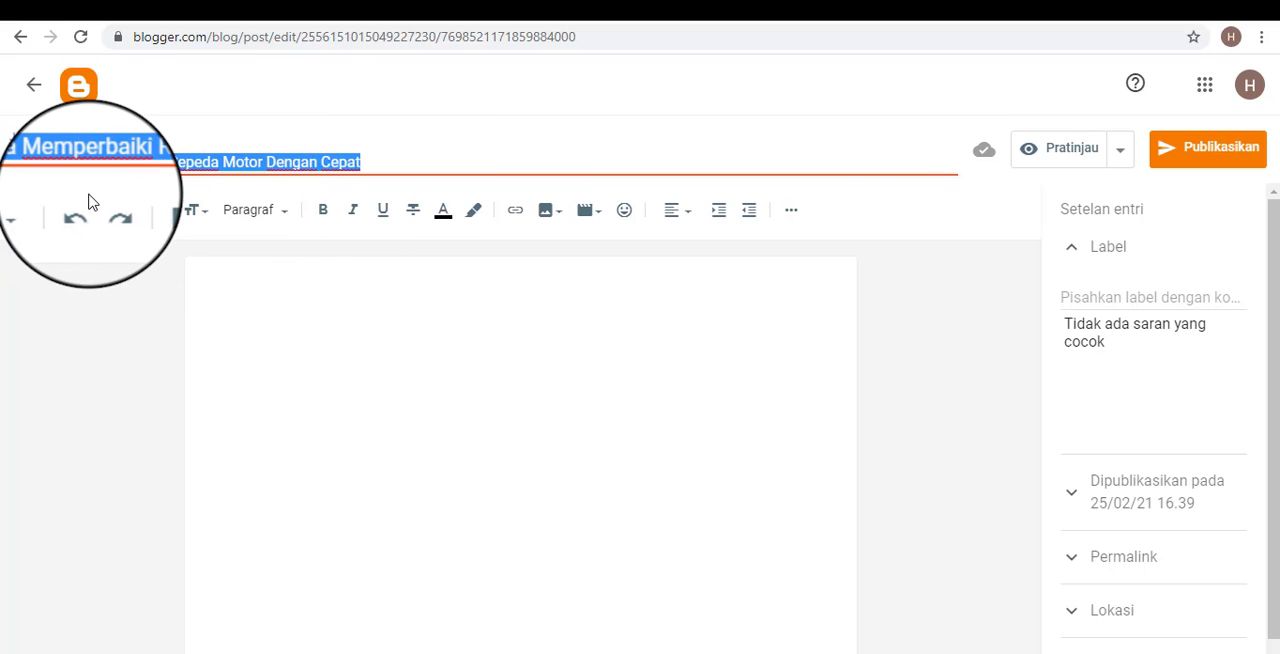
pyautogui.click(240, 300)
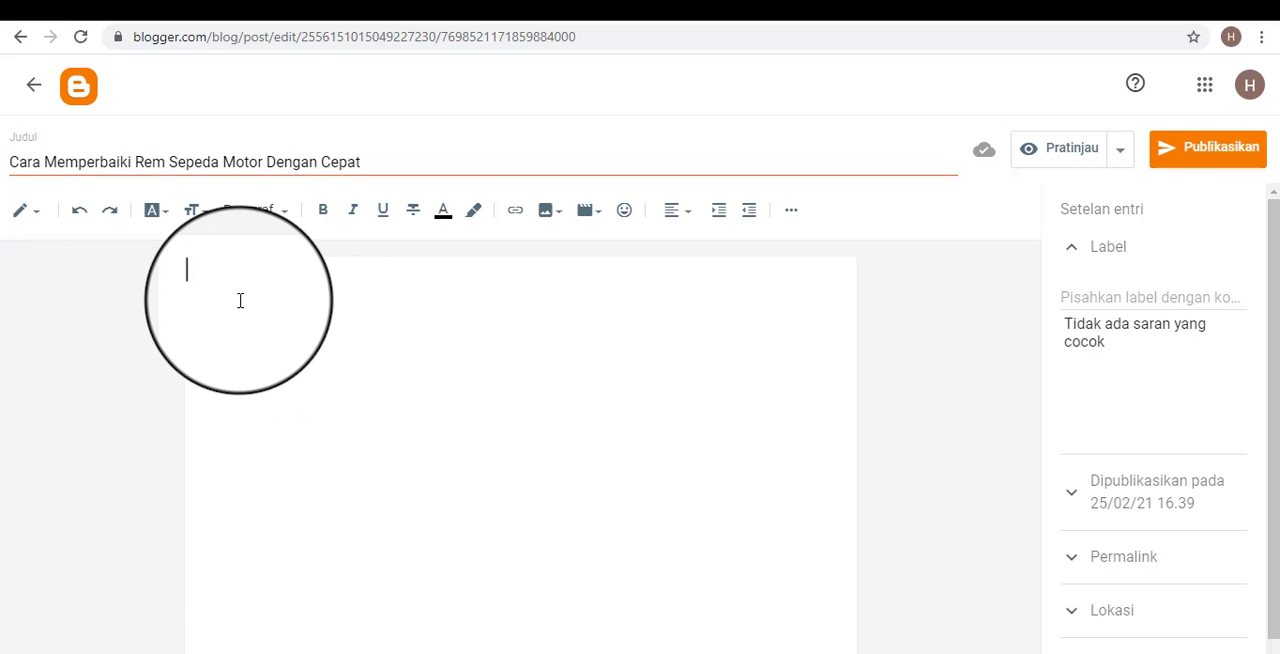
pyautogui.hotkey('ctrl', 'v')
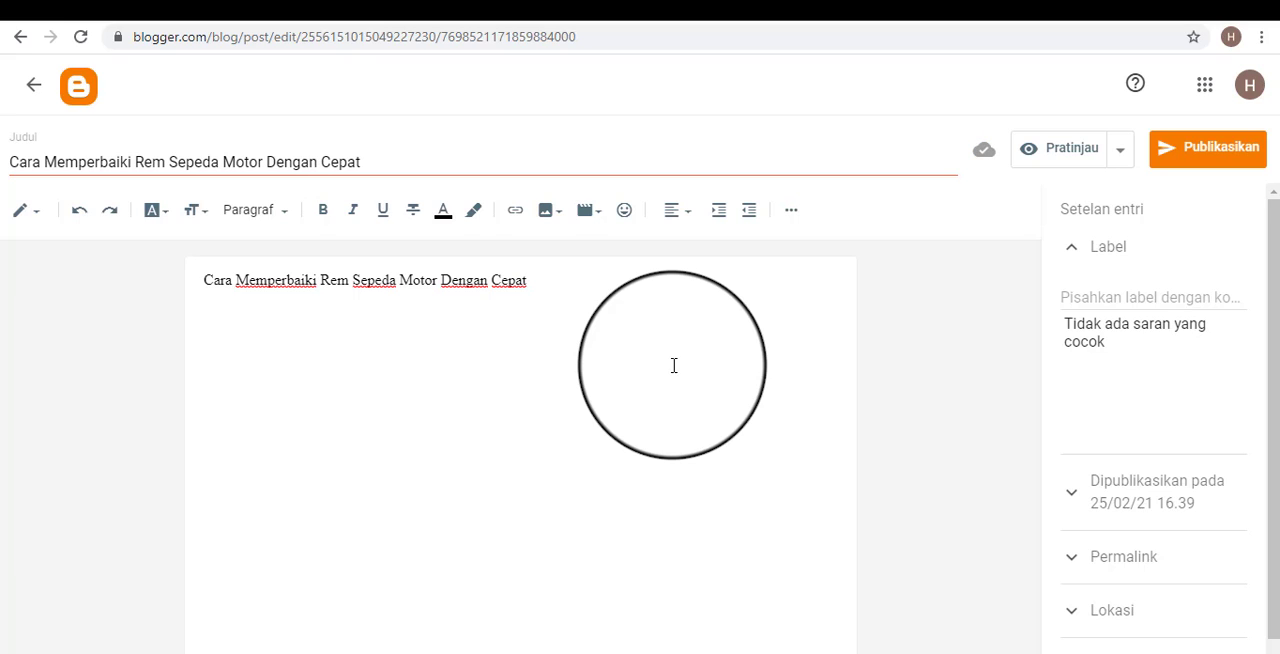
pyautogui.press('Return')
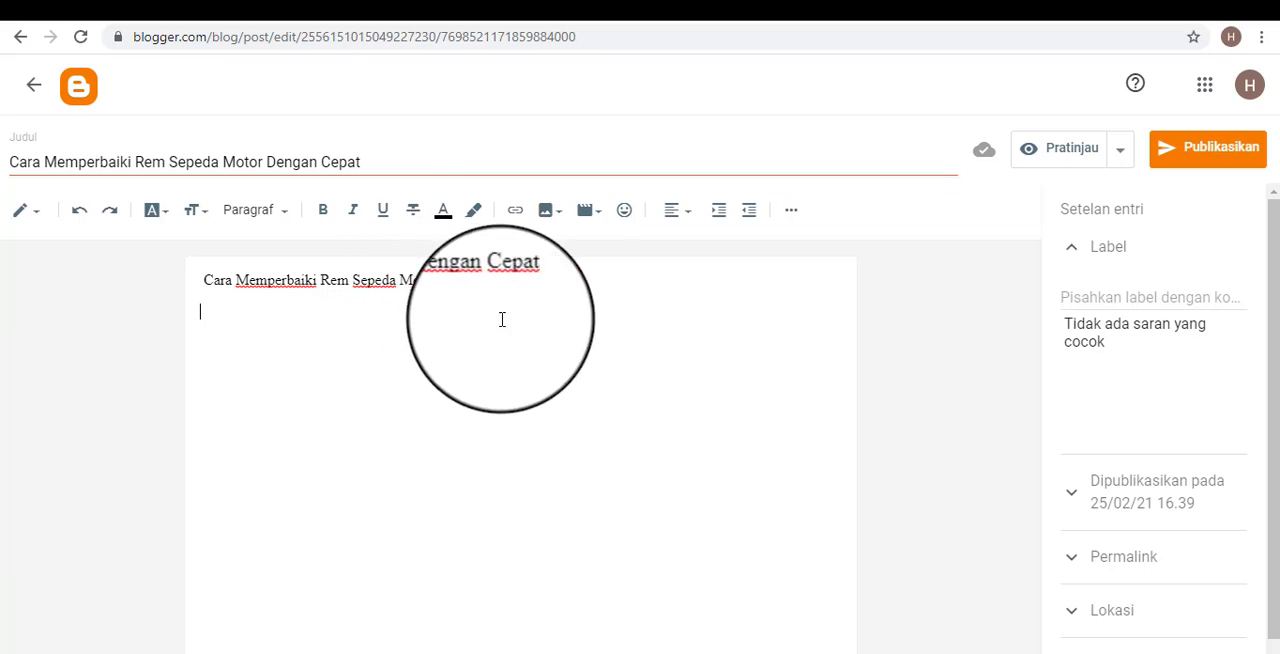
# Switch to the Notepad outline and add the line "Struktur postinganyang benar :" below "-Membuat postingan".
pyautogui.click(808, 653)
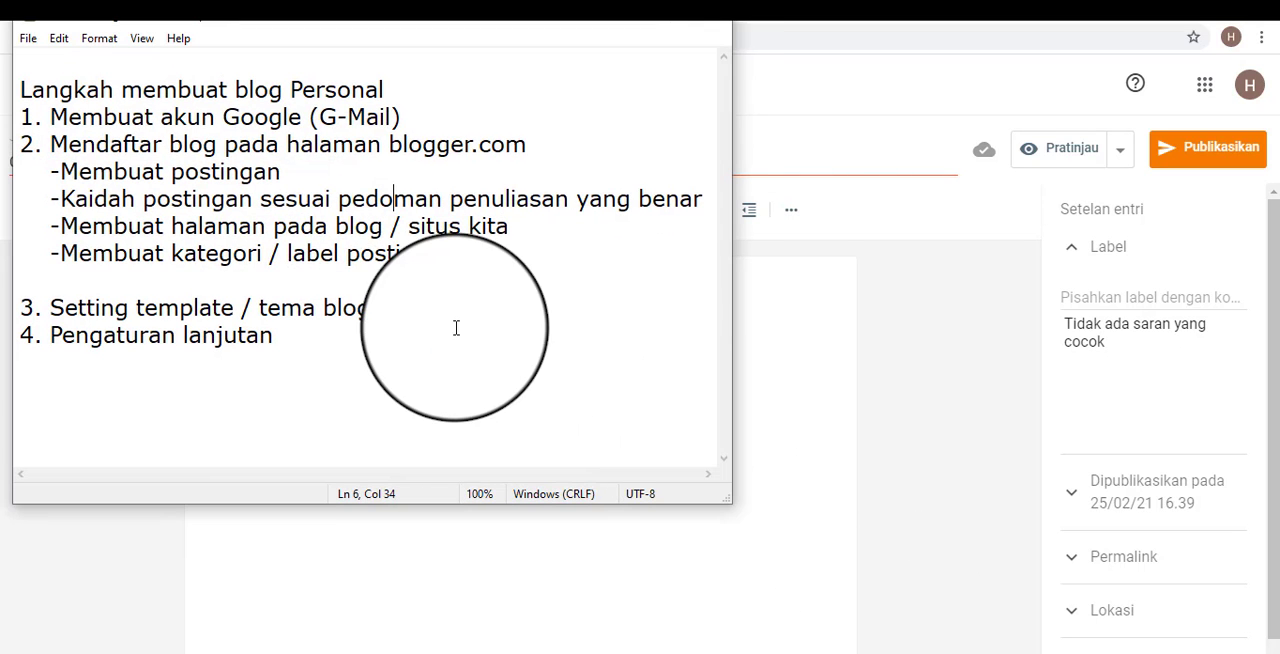
pyautogui.click(394, 354)
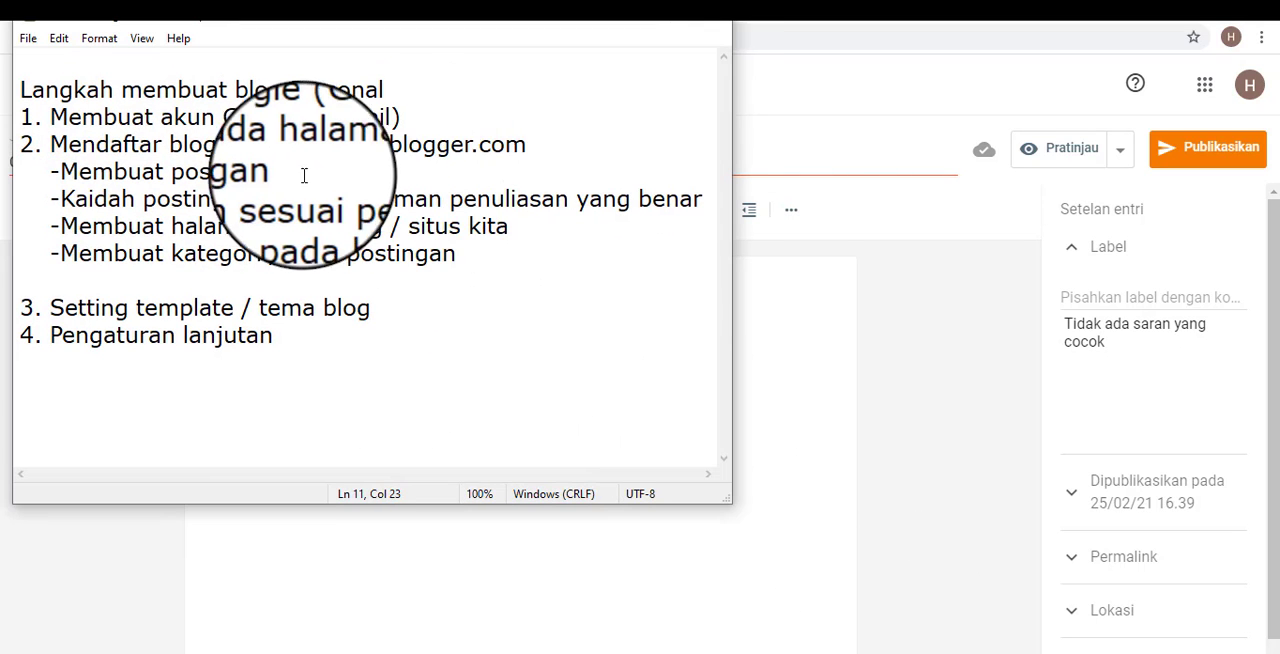
pyautogui.click(462, 176)
pyautogui.press('Return')
pyautogui.press('Return')
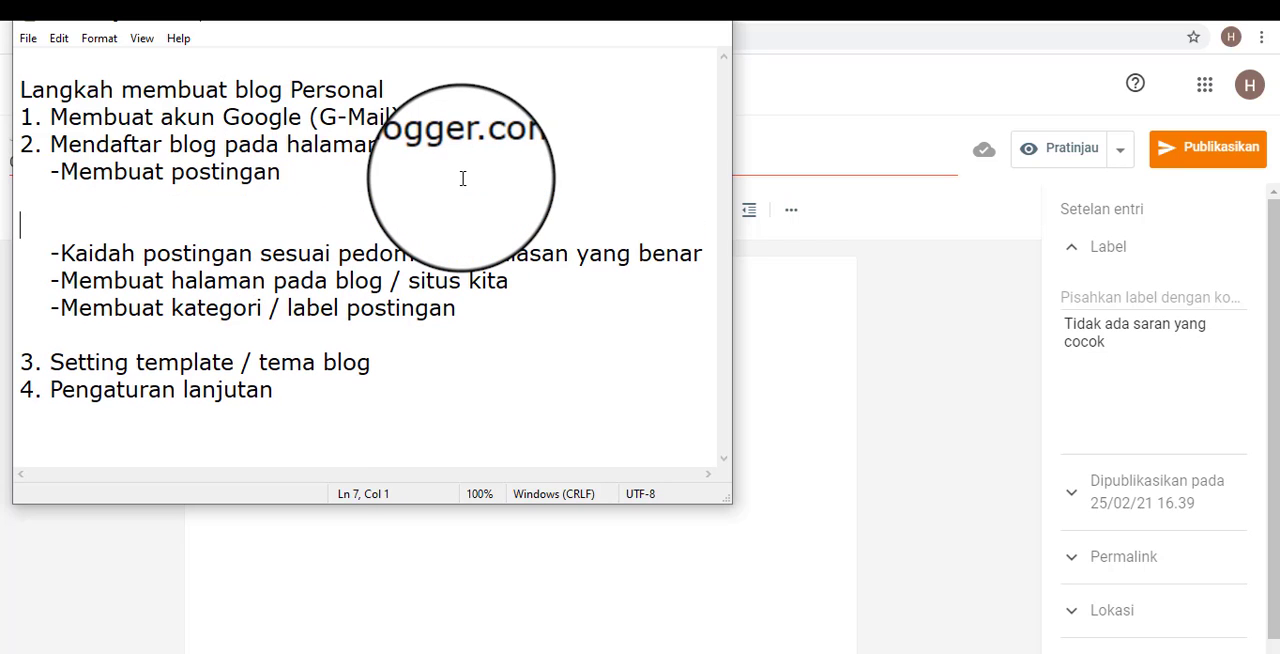
pyautogui.press('BackSpace')
pyautogui.write('S')
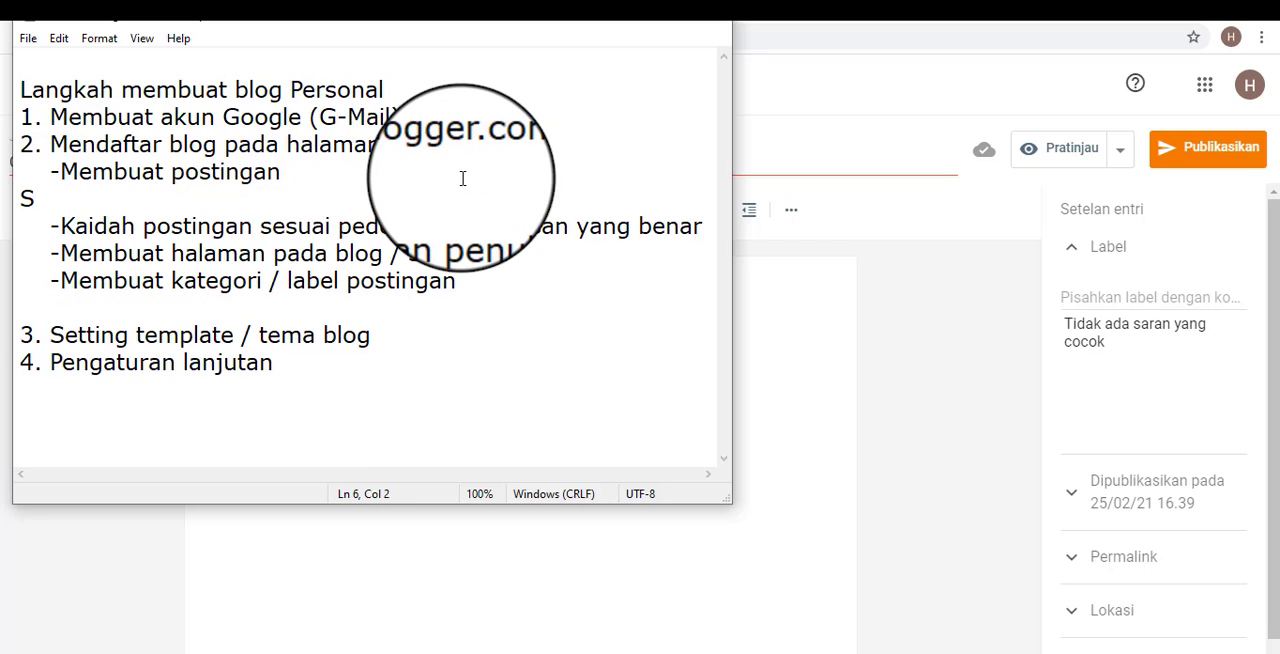
pyautogui.write('truktur p')
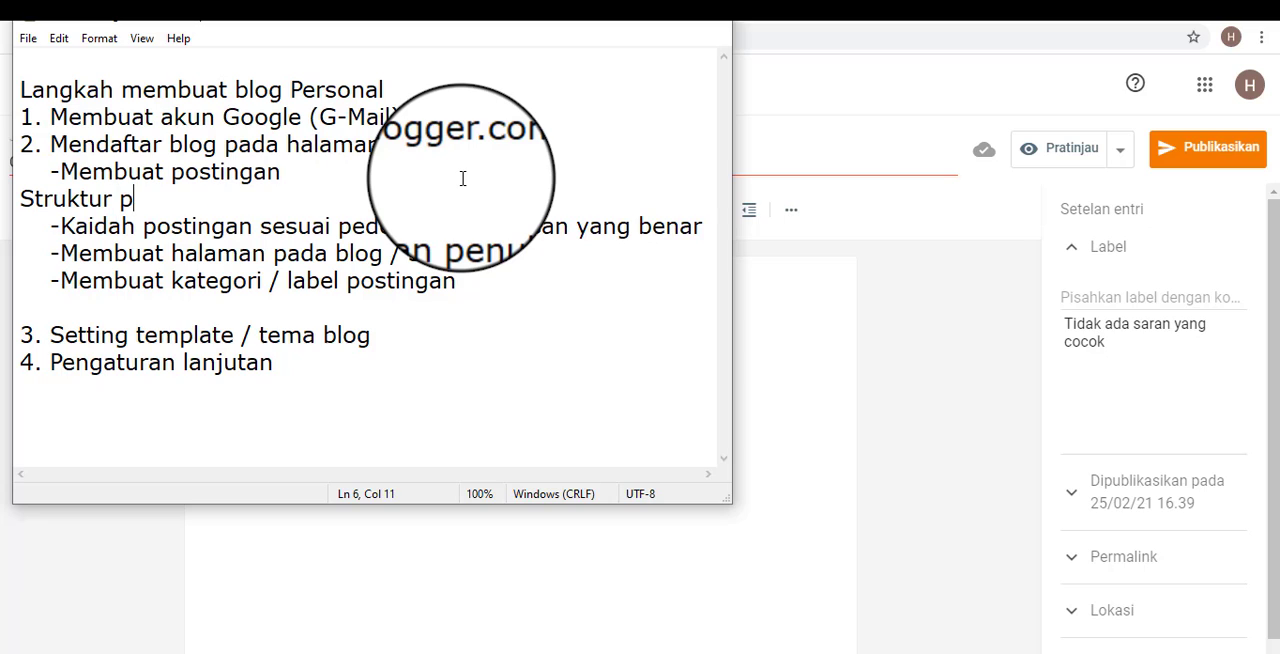
pyautogui.write('ostinganyang b')
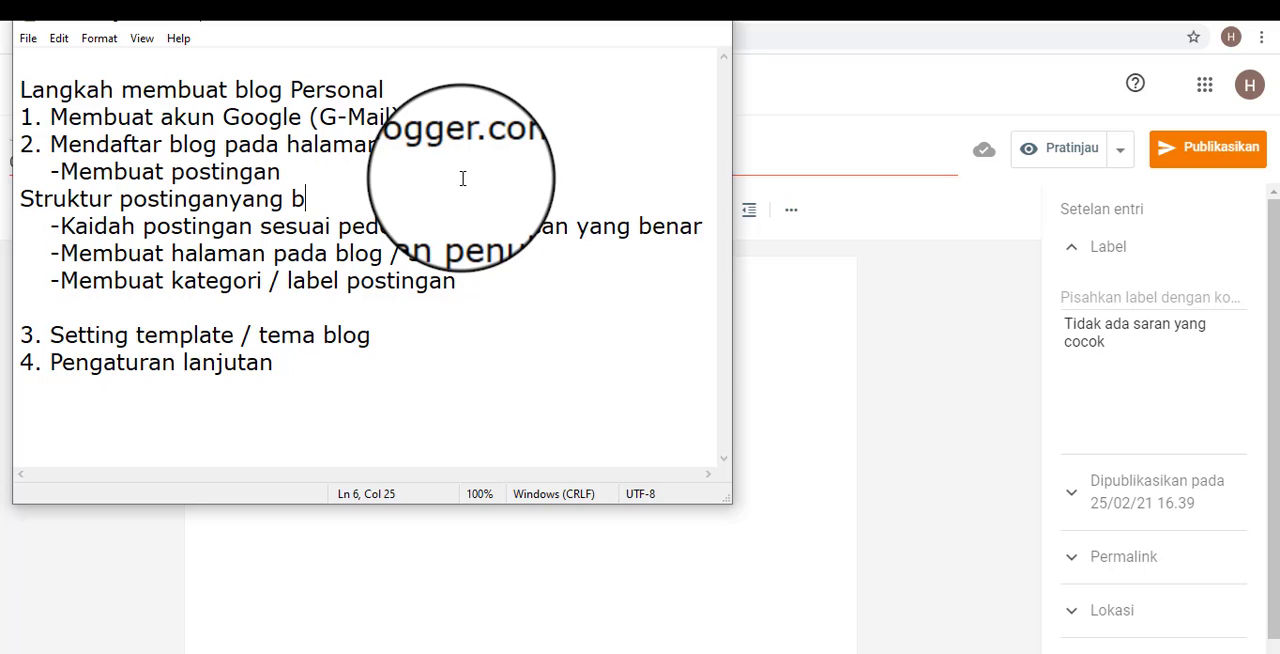
pyautogui.write('enar :')
pyautogui.press('Return')
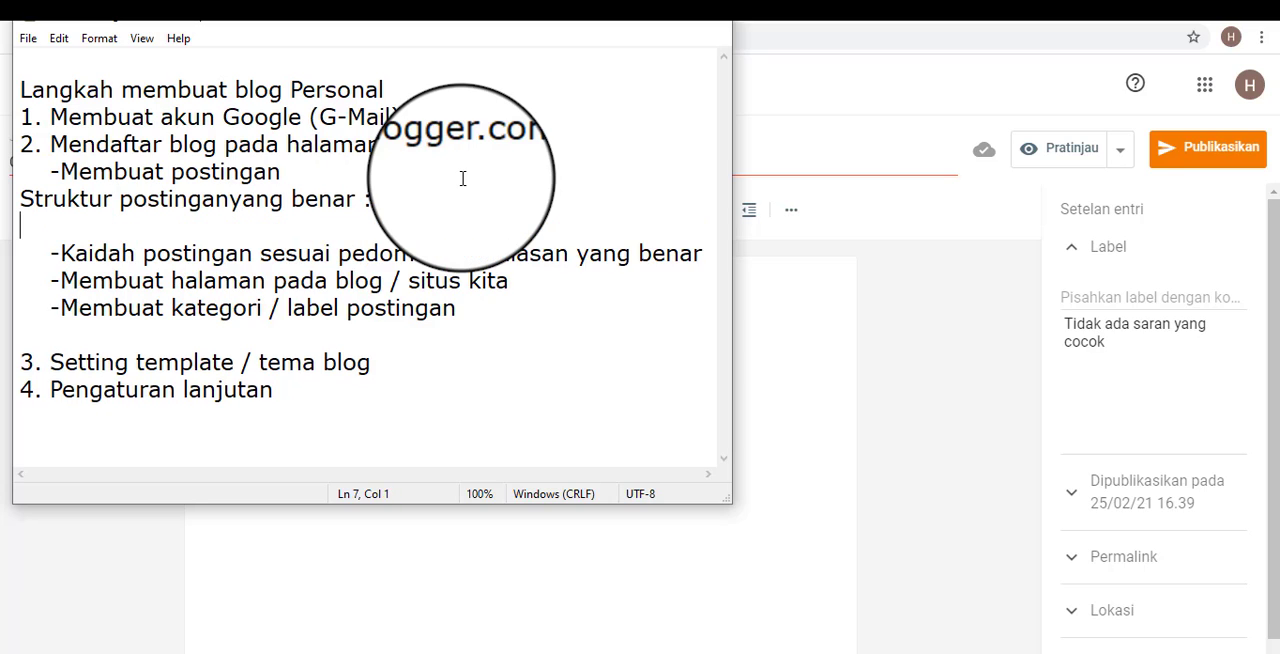
# List "1. Judul", "2. Sub Judul" and "3. Paragraf" under the structure heading, leaving the cursor on an empty line below them.
pyautogui.write('1. Judul')
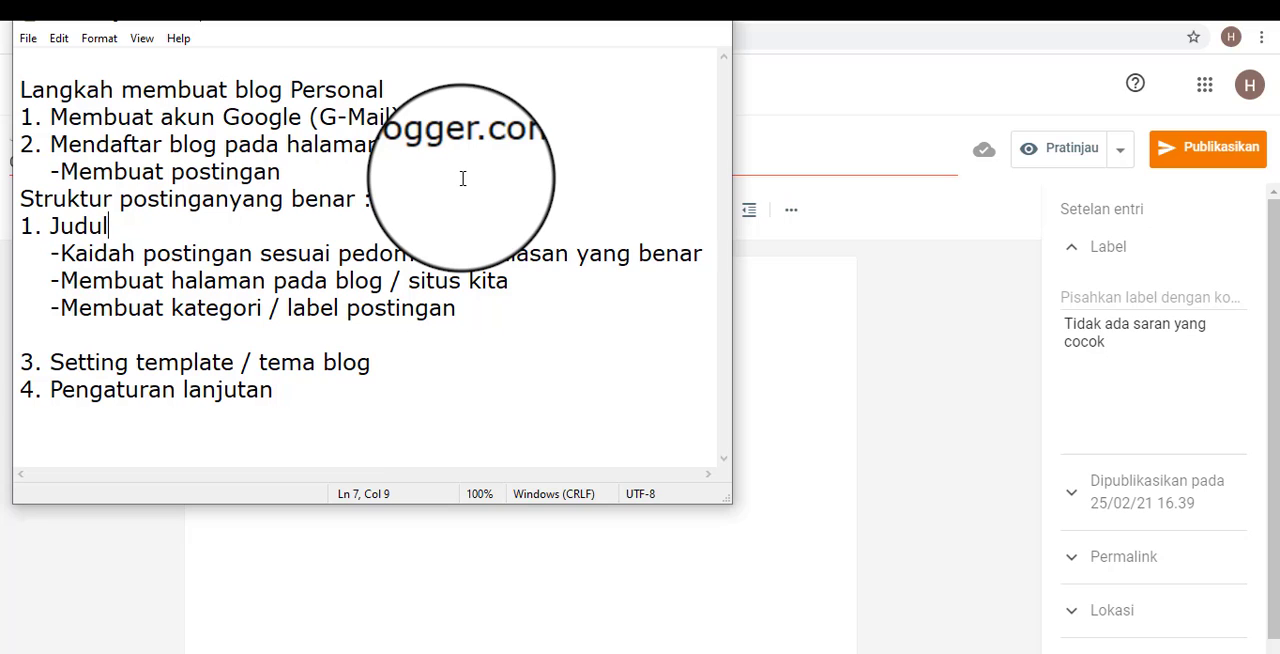
pyautogui.press('Return')
pyautogui.write('2. ')
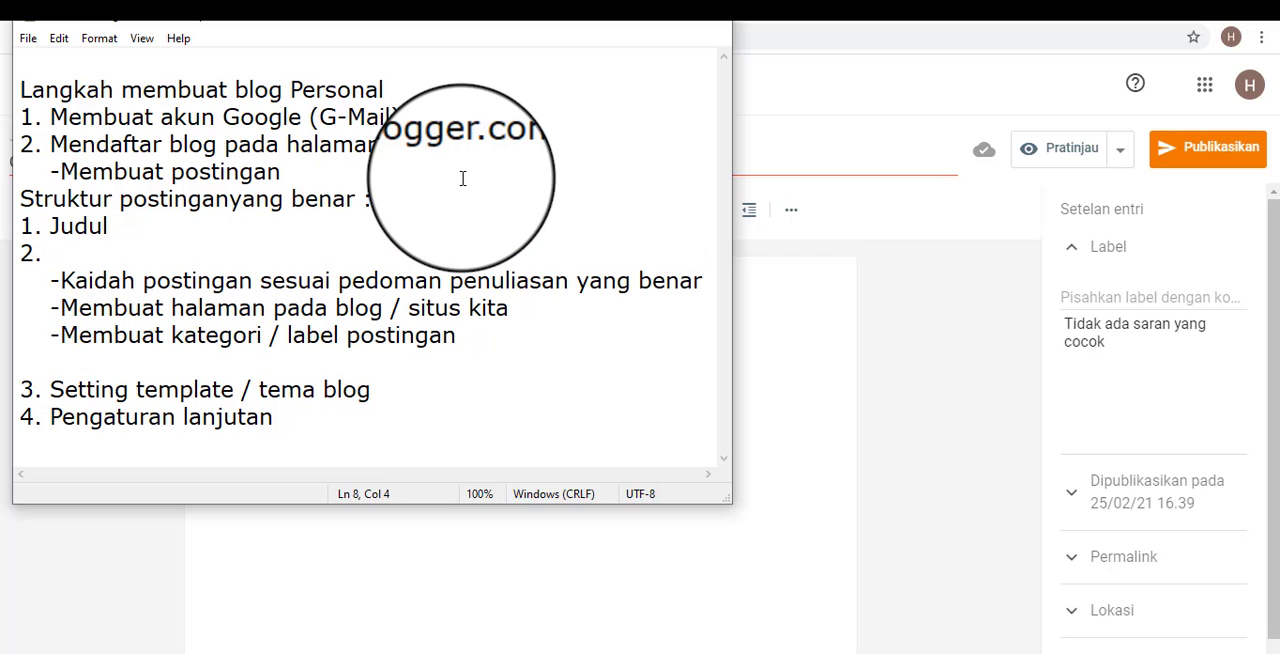
pyautogui.write('Sub Judul')
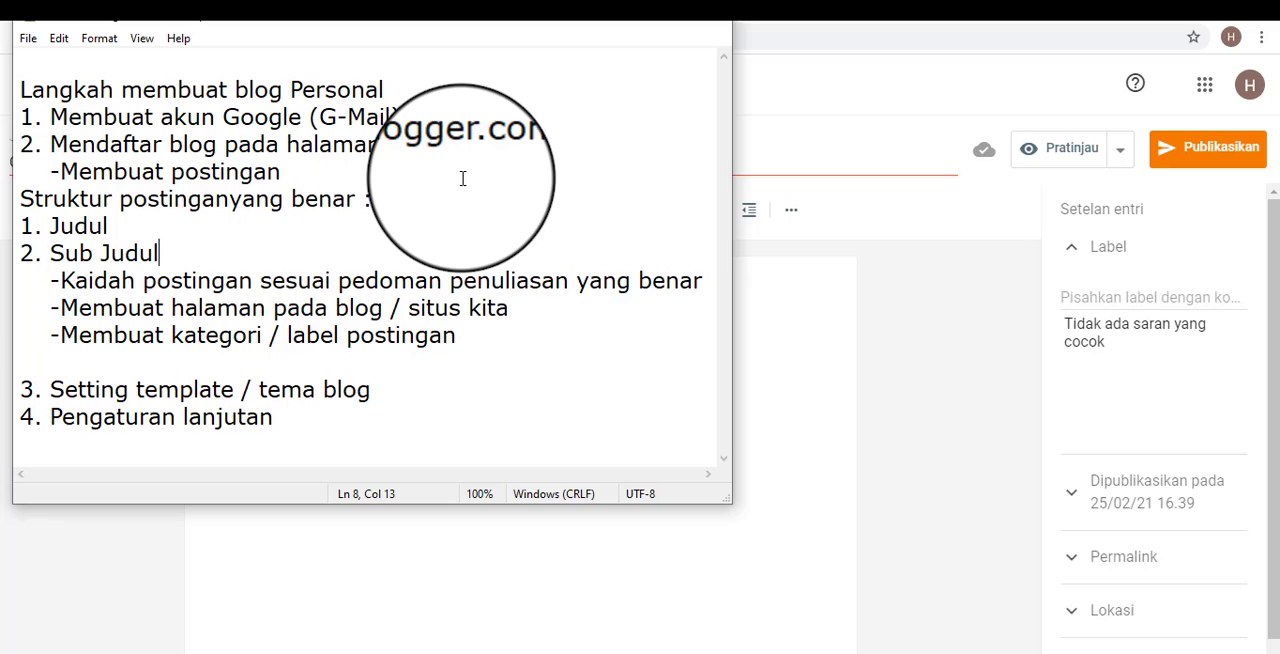
pyautogui.press('Return')
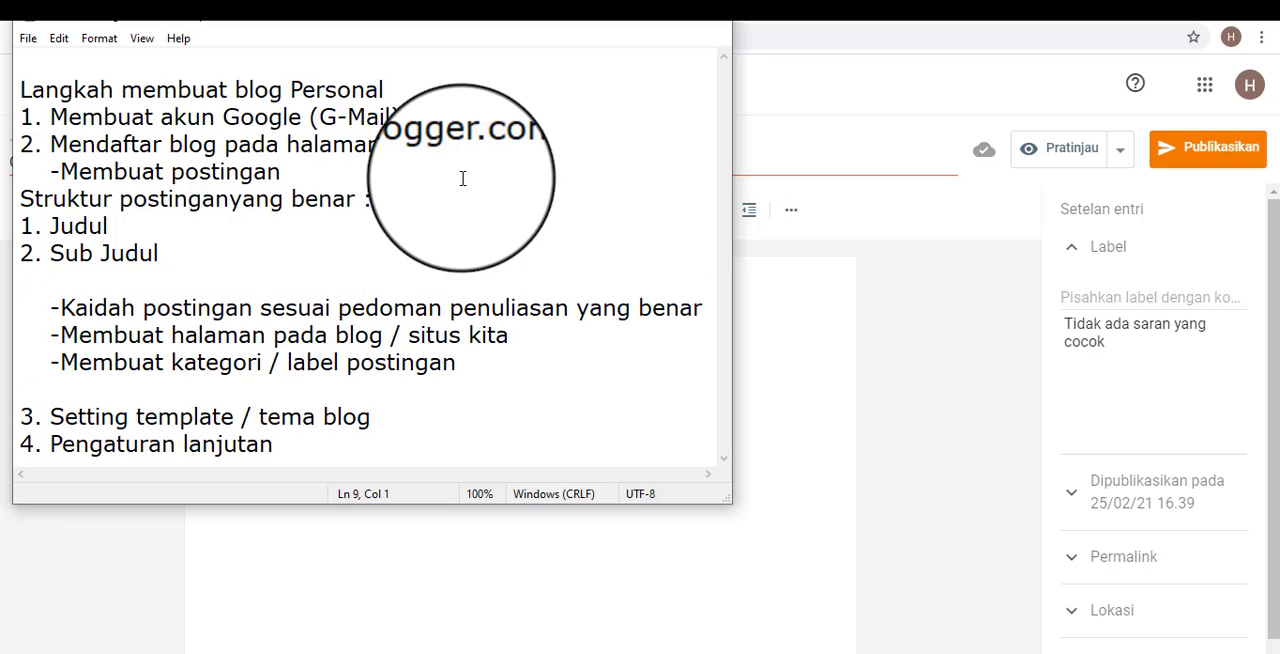
pyautogui.write('3. Paragraf')
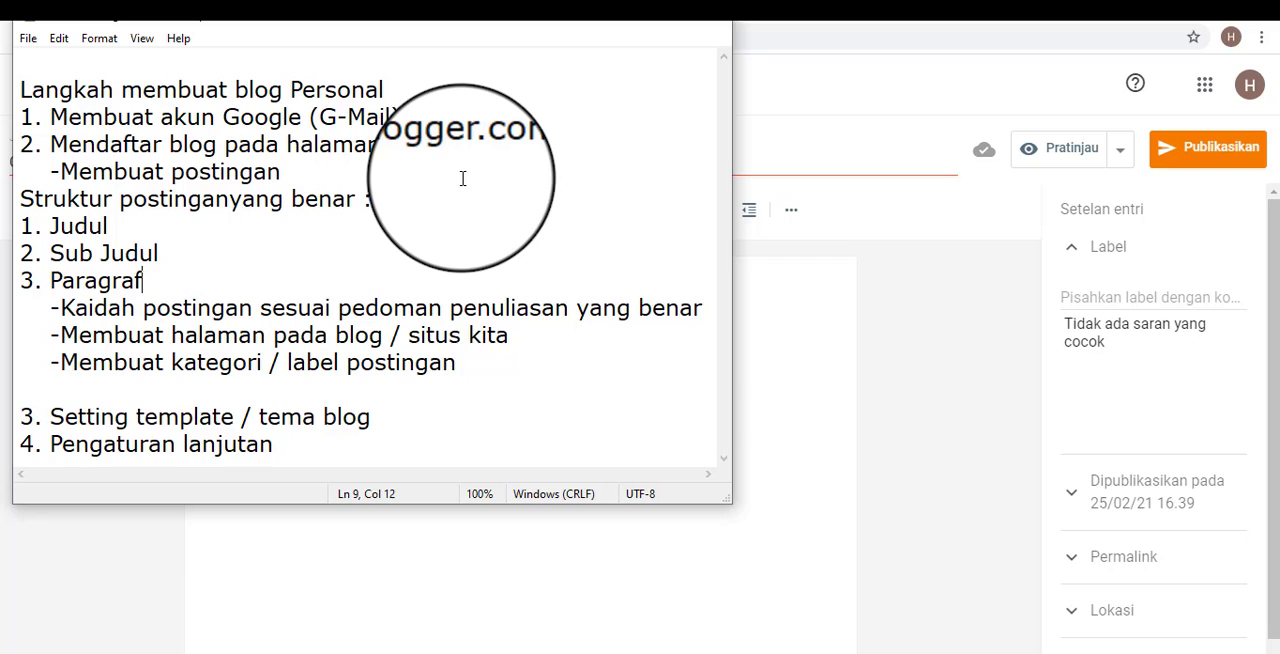
pyautogui.press('Return')
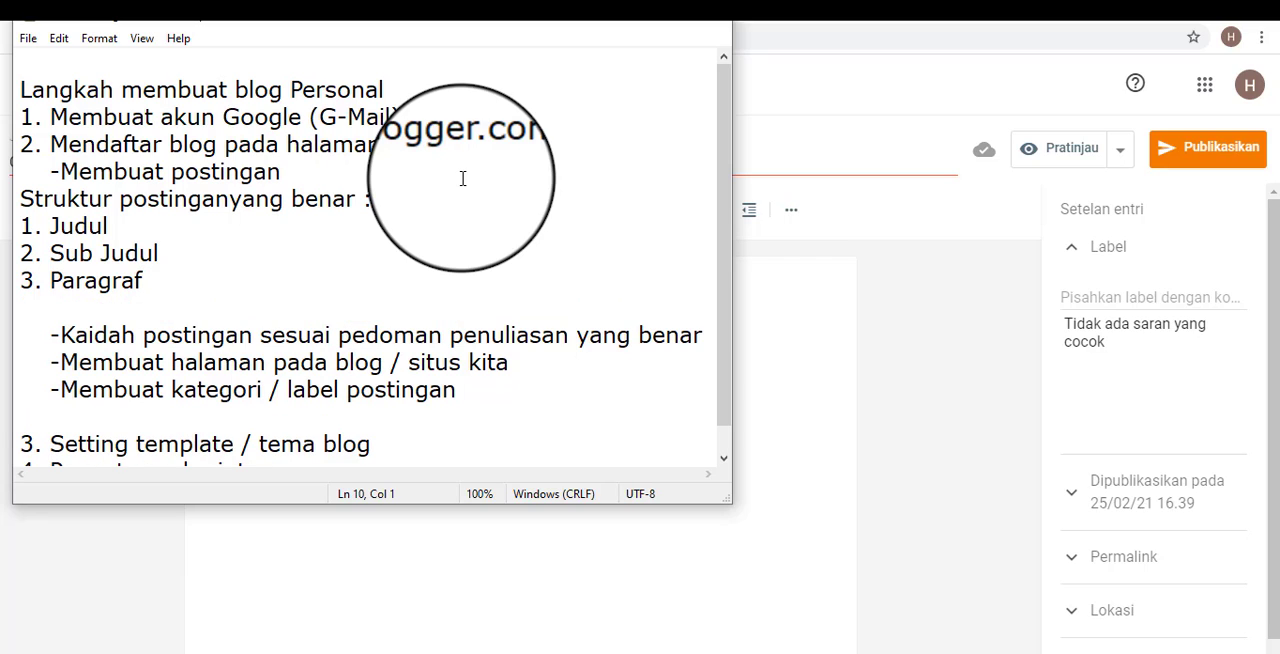
pyautogui.click(180, 250)
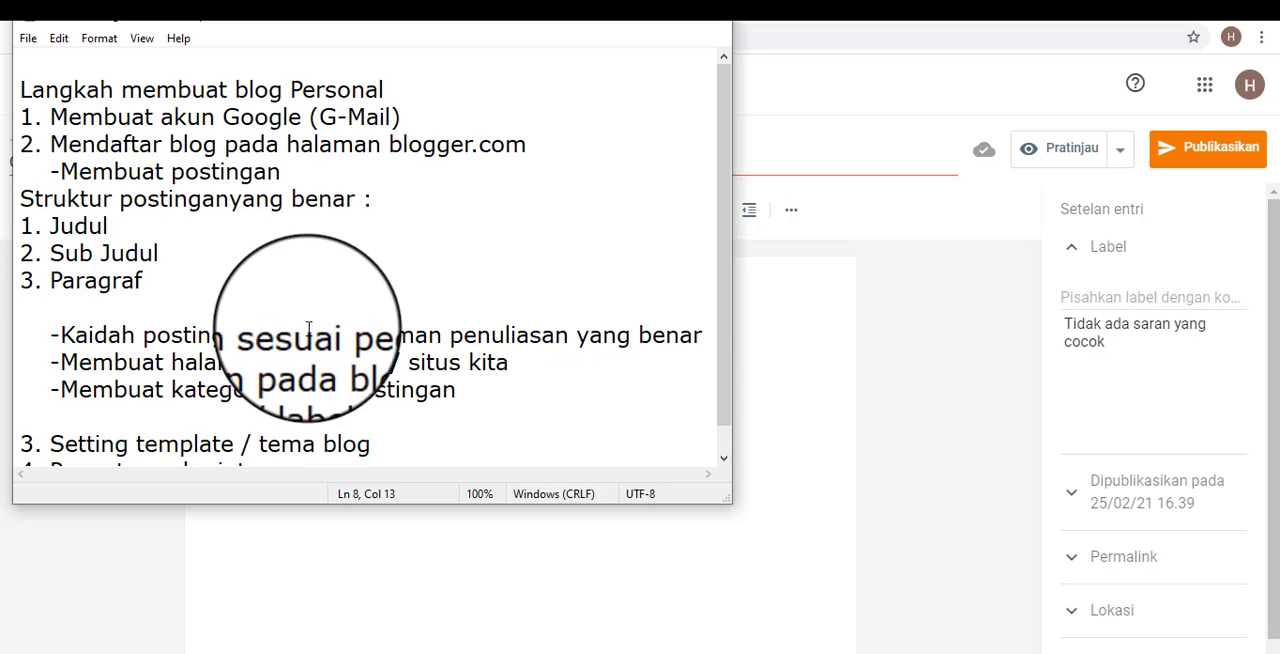
pyautogui.click(130, 306)
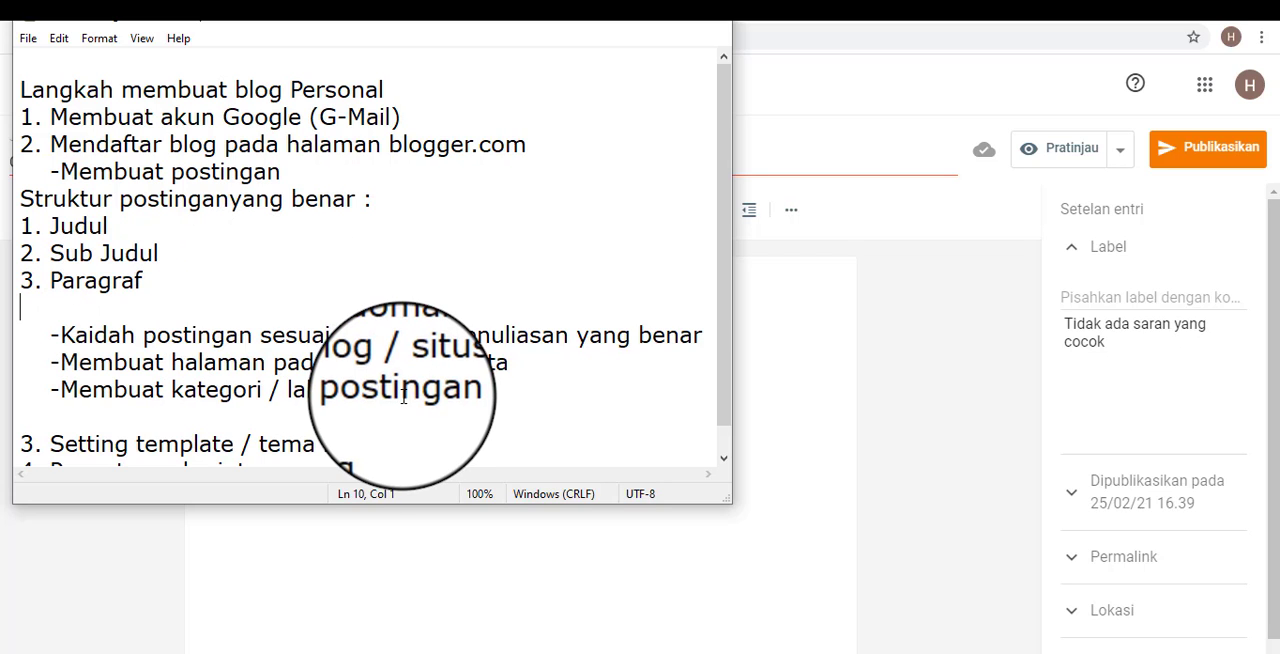
# Leave two blank lines between "3. Paragraf" and the "-Kaidah postingan" line in the outline, and highlight the three structure items.
pyautogui.press('BackSpace')
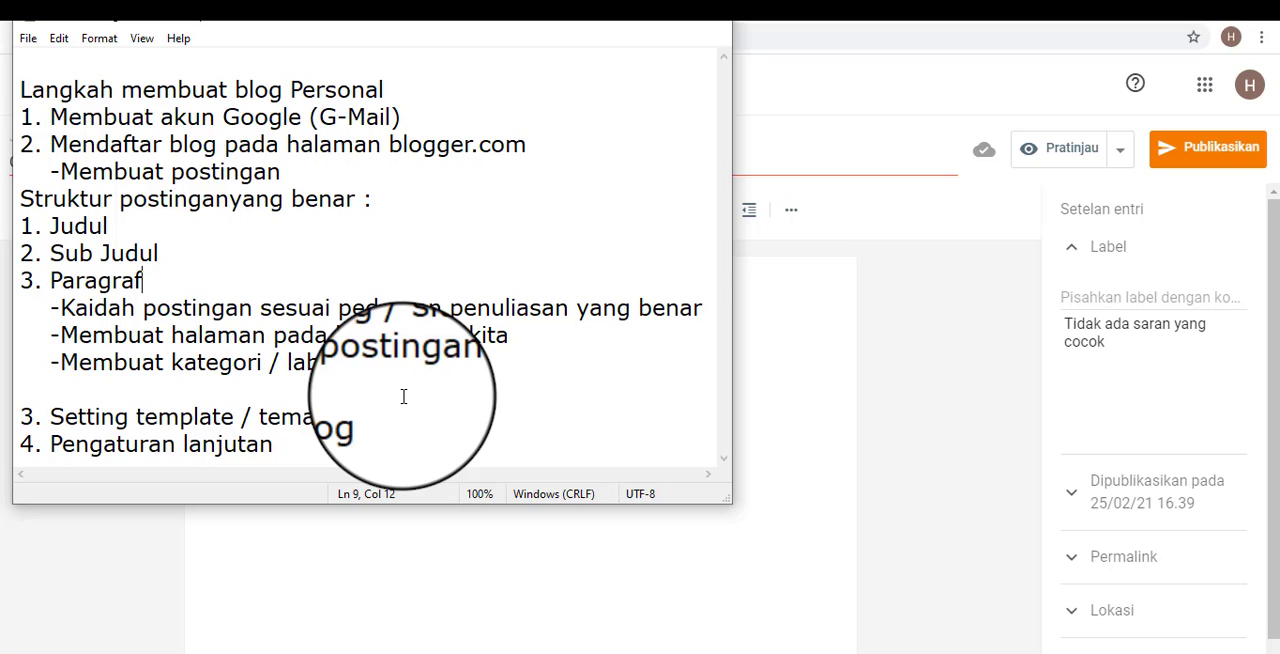
pyautogui.press('Up')
pyautogui.press('Down')
pyautogui.press('Return')
pyautogui.press('Return')
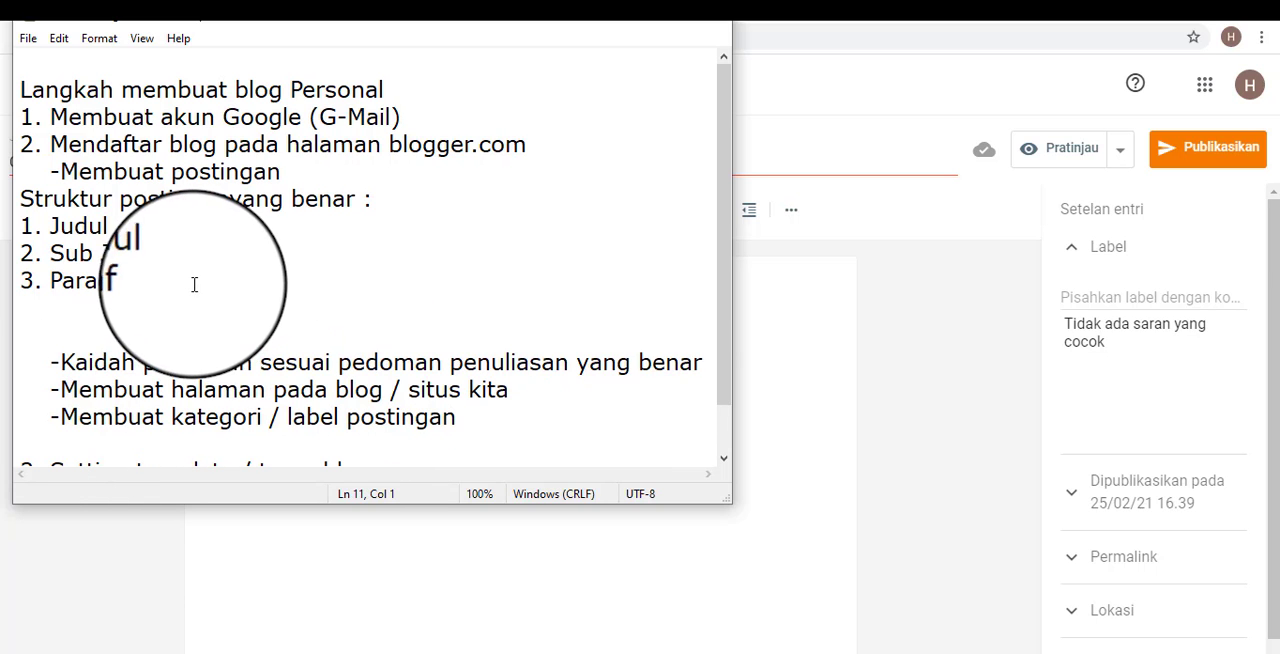
pyautogui.moveTo(192, 284); pyautogui.dragTo(18, 228)
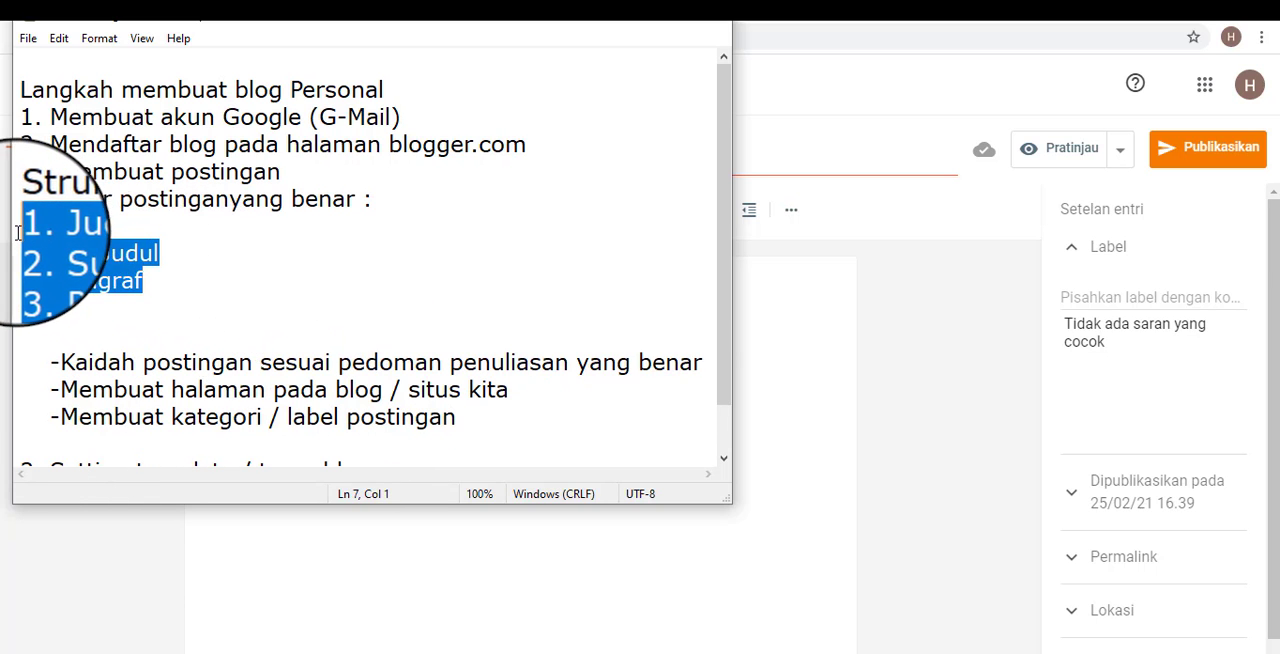
# Add "4. Gambar ilustrasi" below "3. Paragraf" in the post structure list, leaving the cursor on the empty line below.
pyautogui.click(167, 316)
pyautogui.write('4')
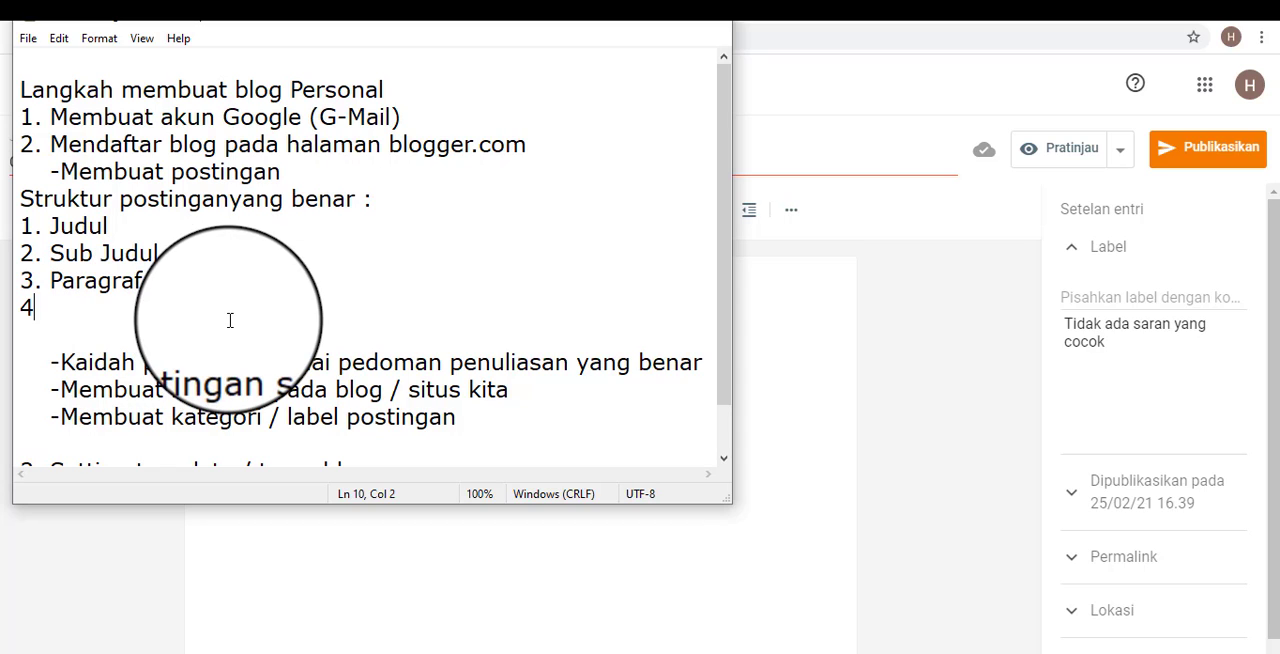
pyautogui.write('. ')
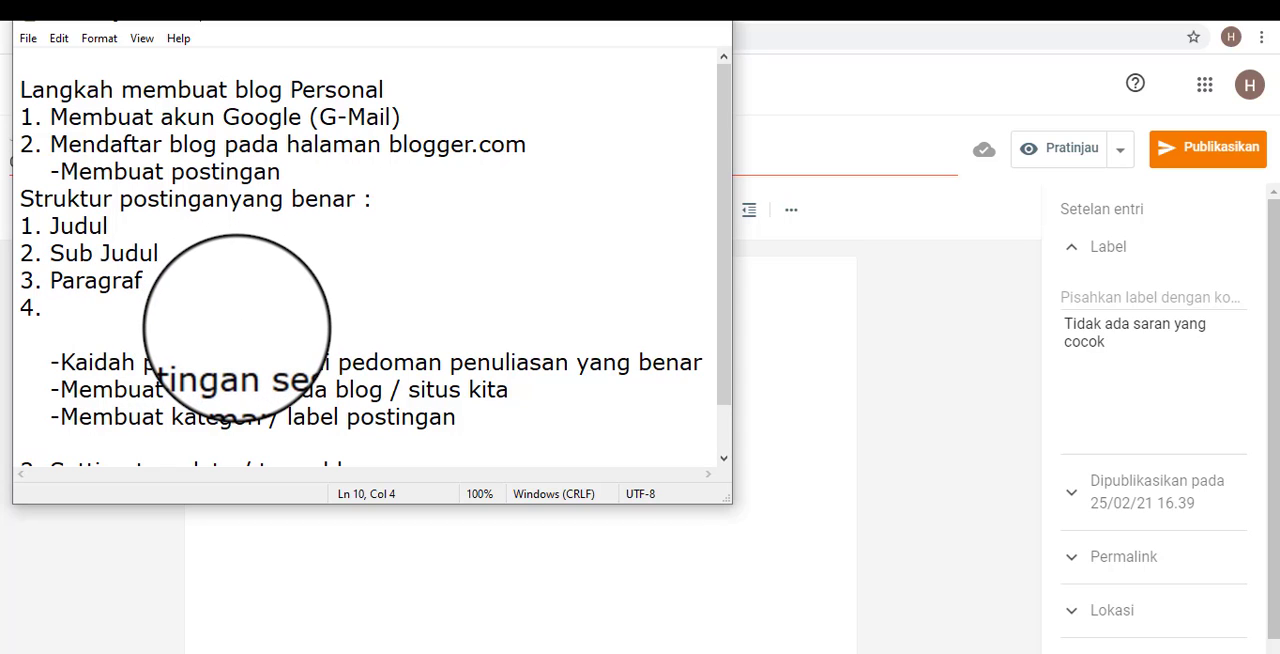
pyautogui.write('Gambar ')
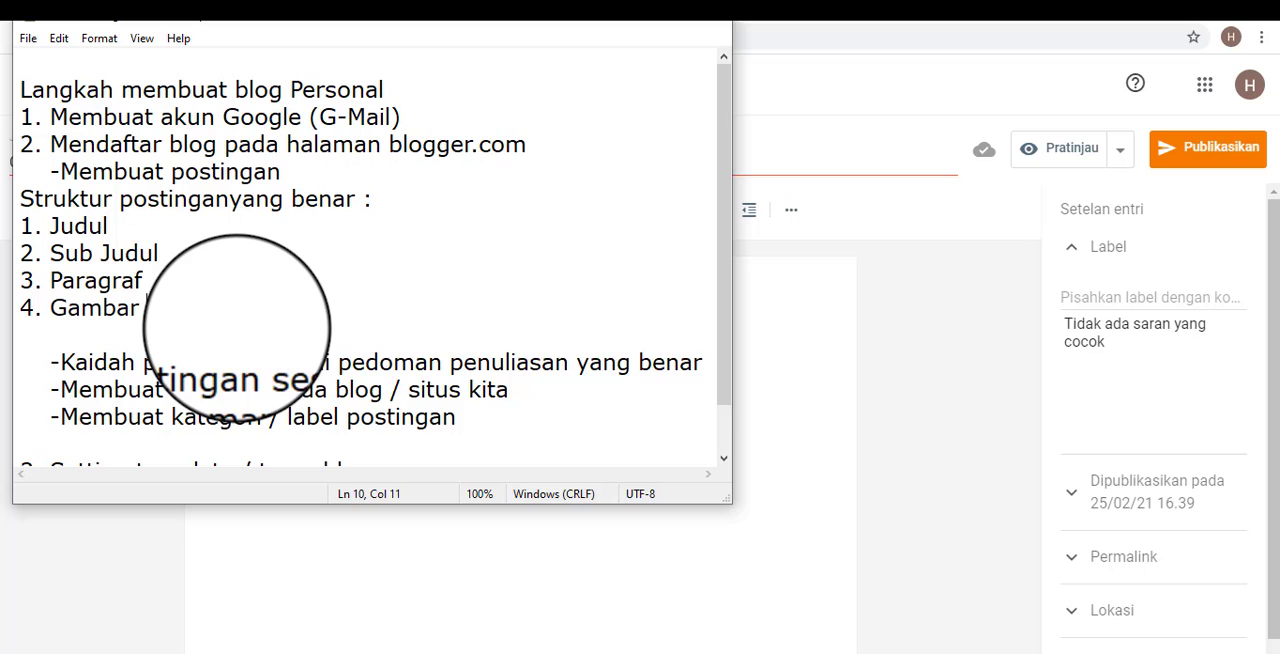
pyautogui.write('Ilustrasi')
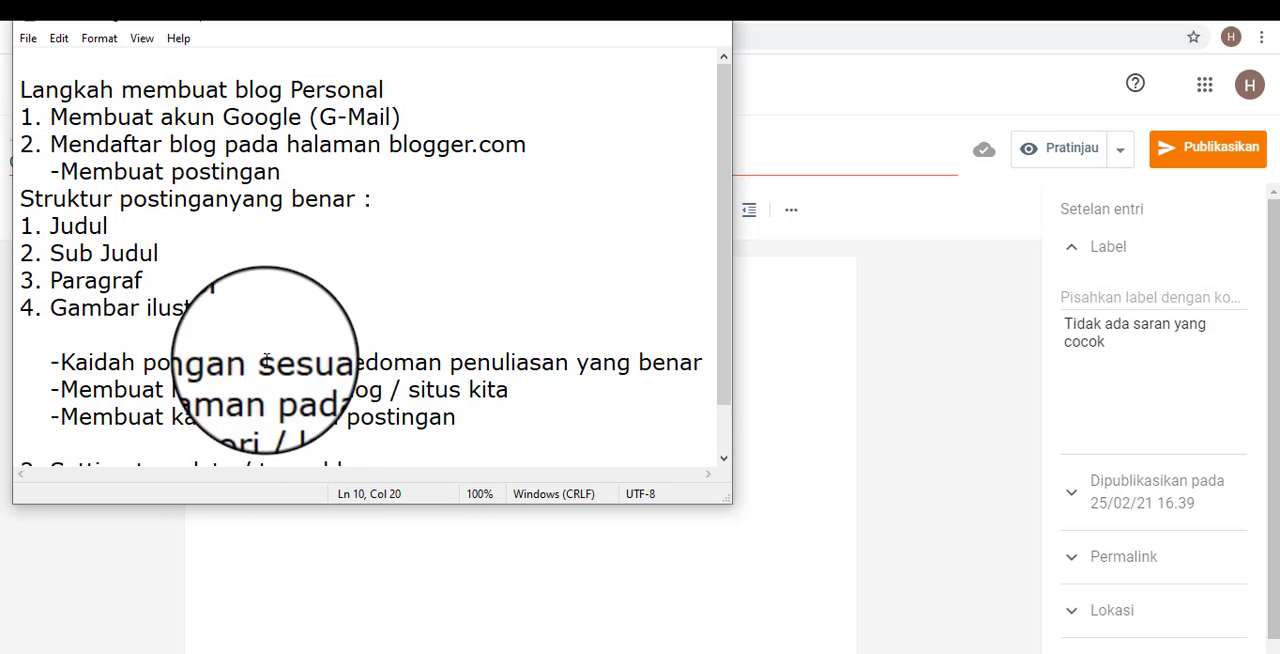
pyautogui.click(234, 326)
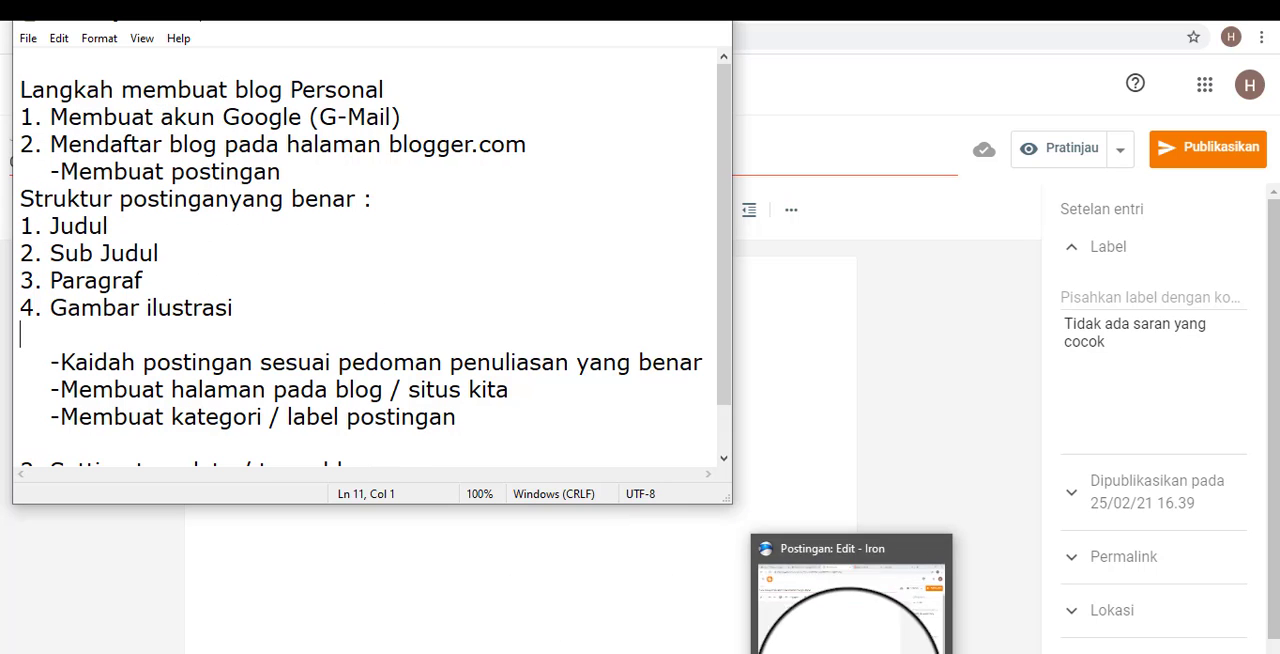
# Switch to the Blogger post to compare it with the structure list, and return to the Notepad outline.
pyautogui.moveTo(851, 645)
pyautogui.click(851, 615)
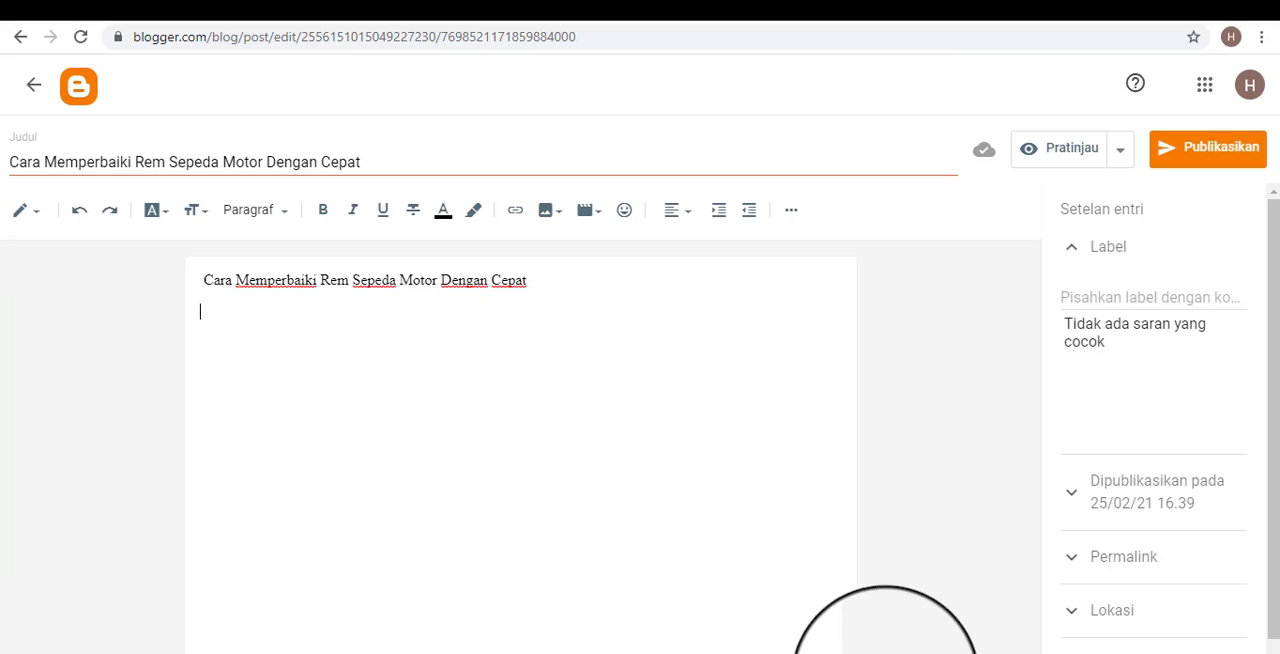
pyautogui.moveTo(808, 640)
pyautogui.click(810, 600)
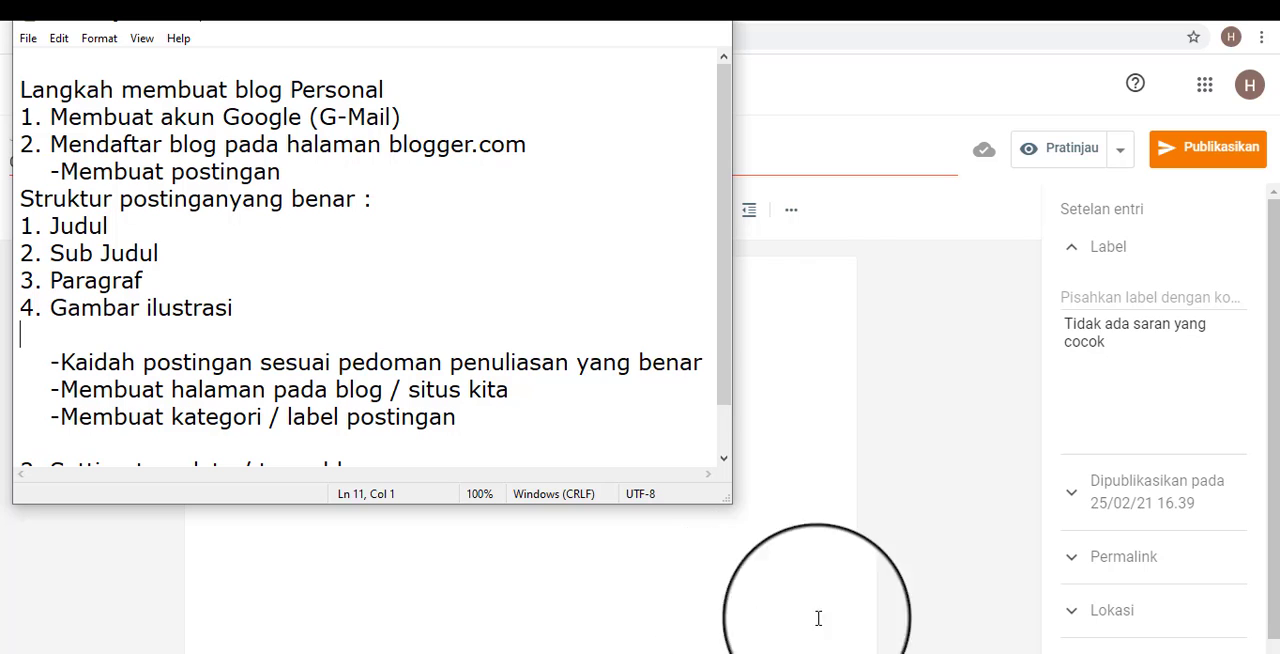
# Switch to the Blogger post and write an opening sentence below the title line, starting "Sepeda motor adalah alat" and ending "boleh dibilang demikian.".
pyautogui.click(869, 637)
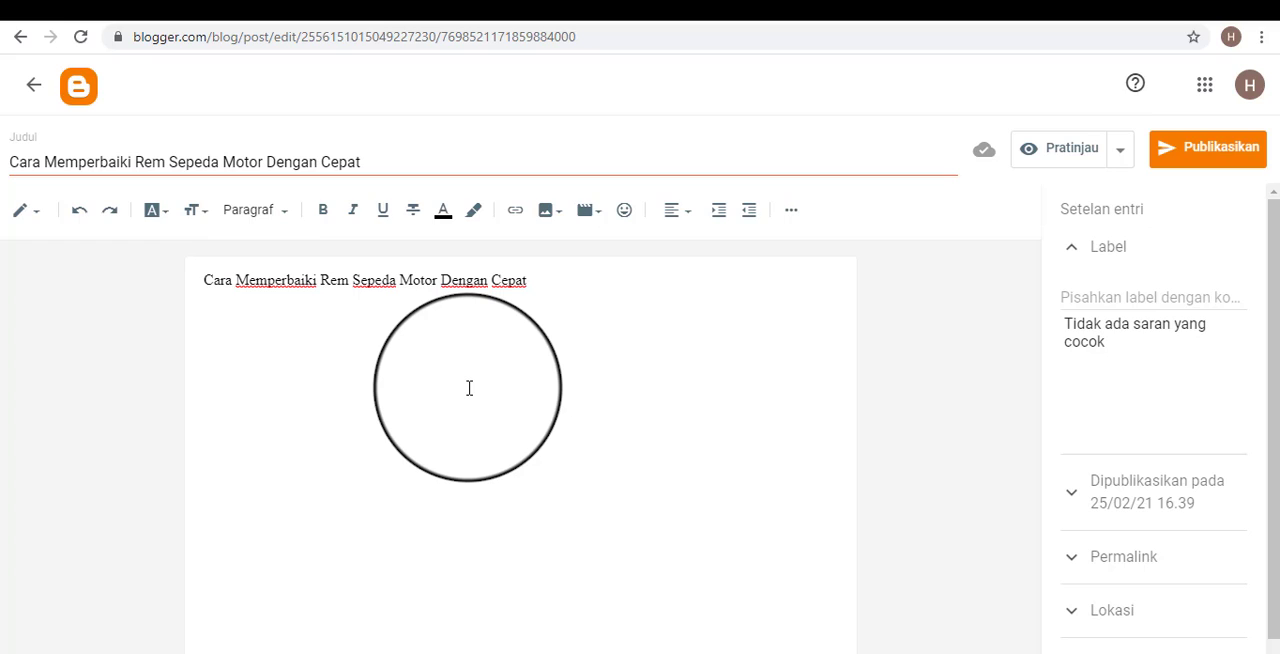
pyautogui.write('Sepeda motor ada')
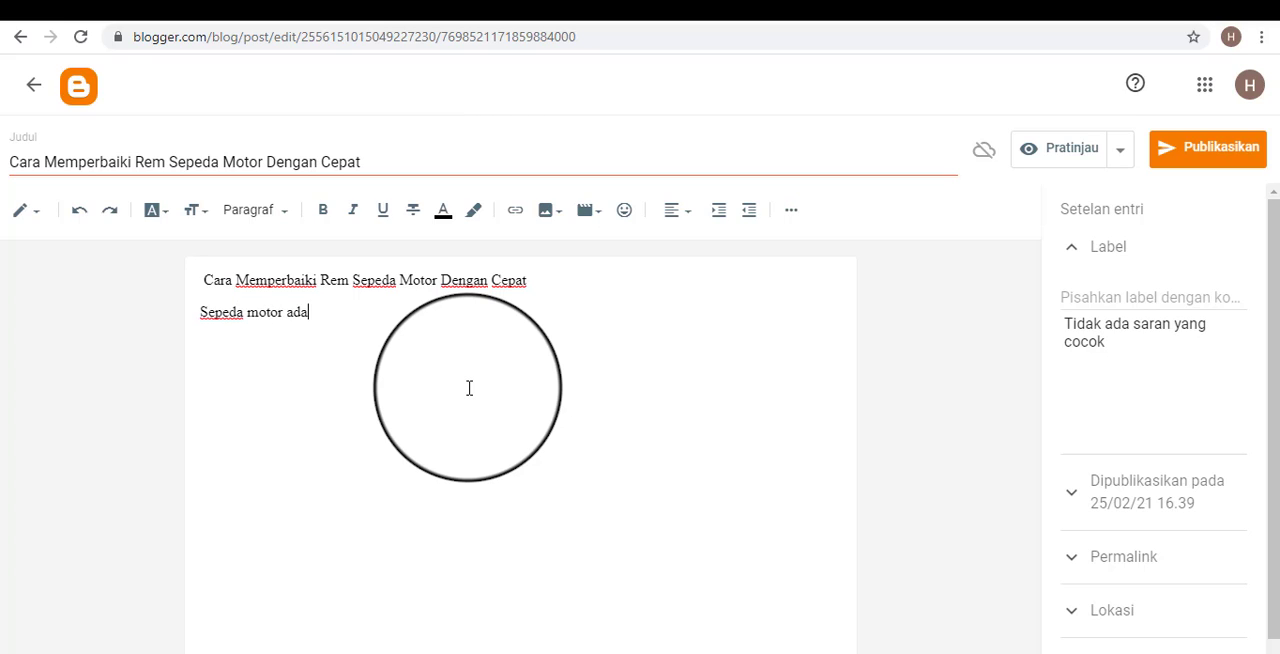
pyautogui.write('lah alat transport')
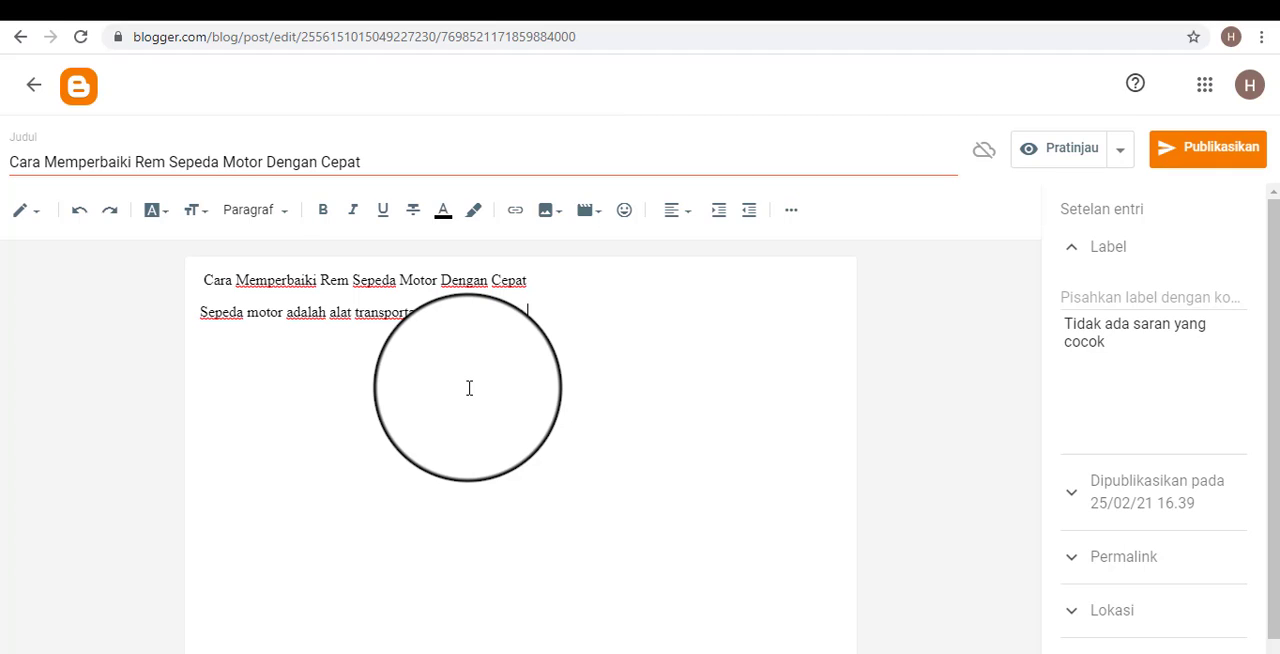
pyautogui.write('oleh dibilang dem')
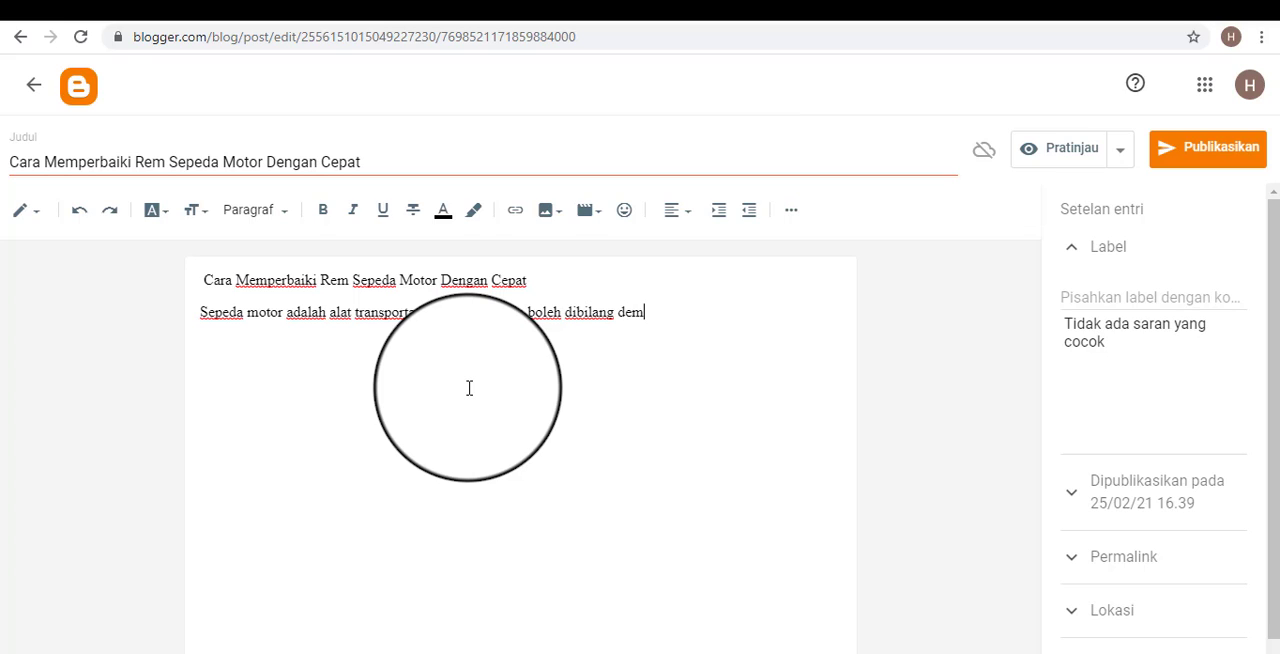
pyautogui.write('ikian. Dikaren')
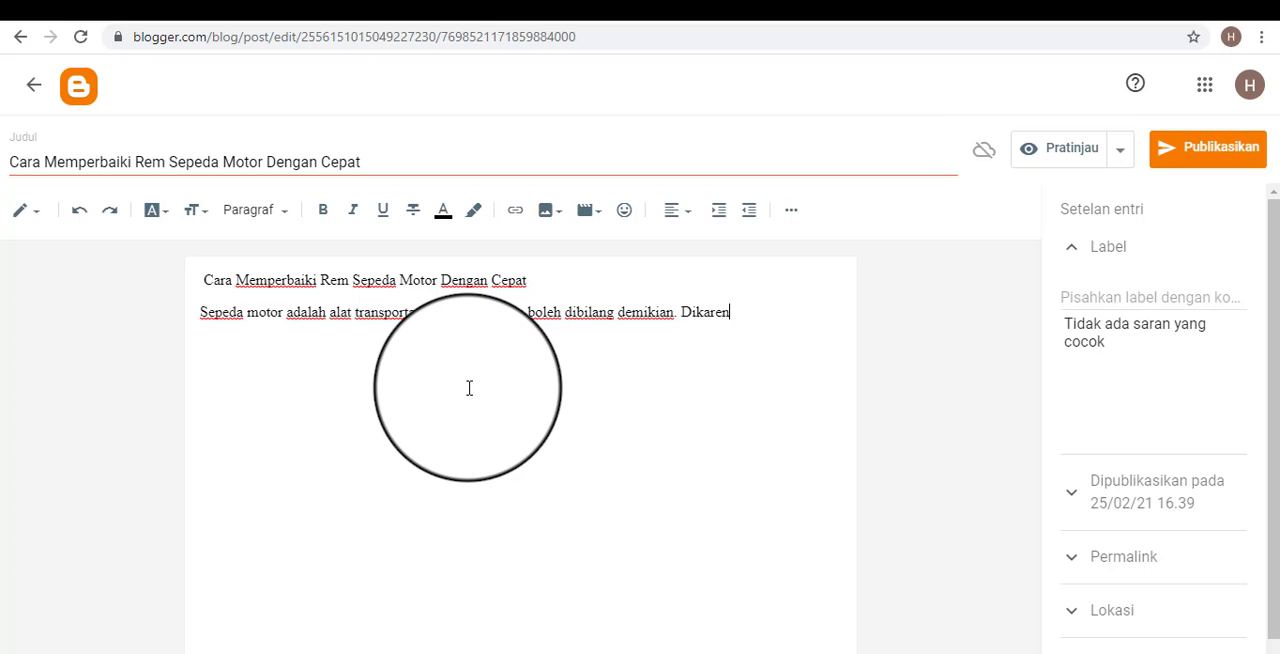
pyautogui.write('akan hampir set')
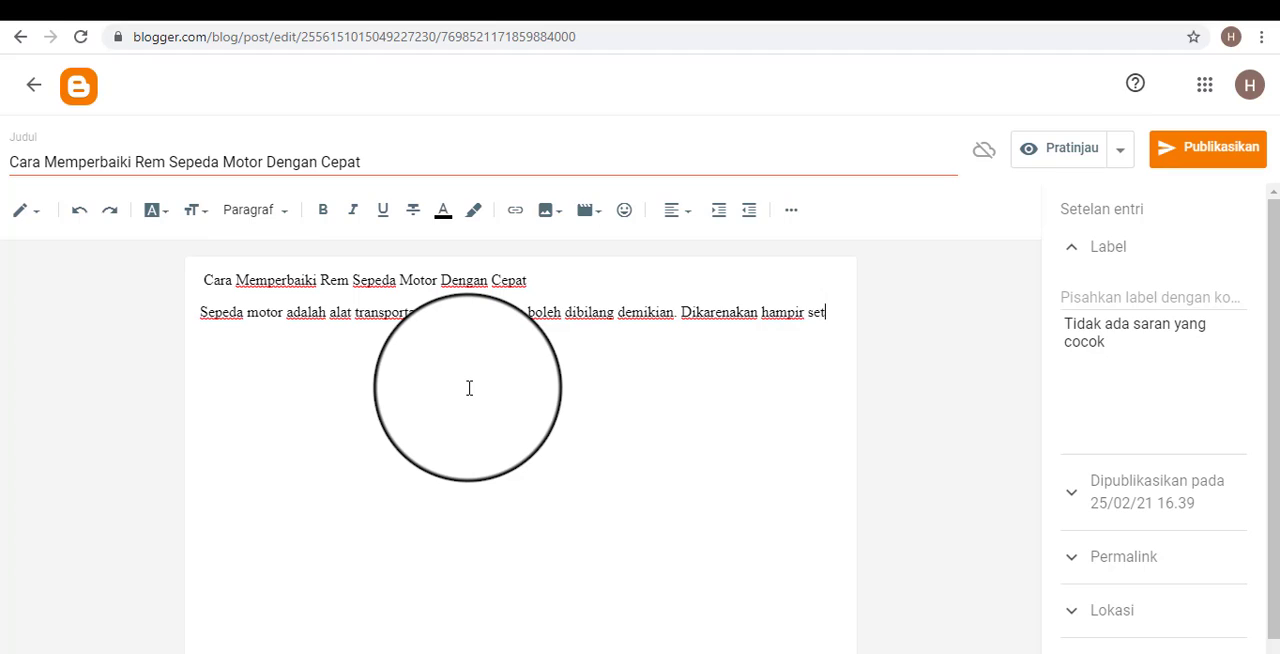
pyautogui.write('iap orang memil')
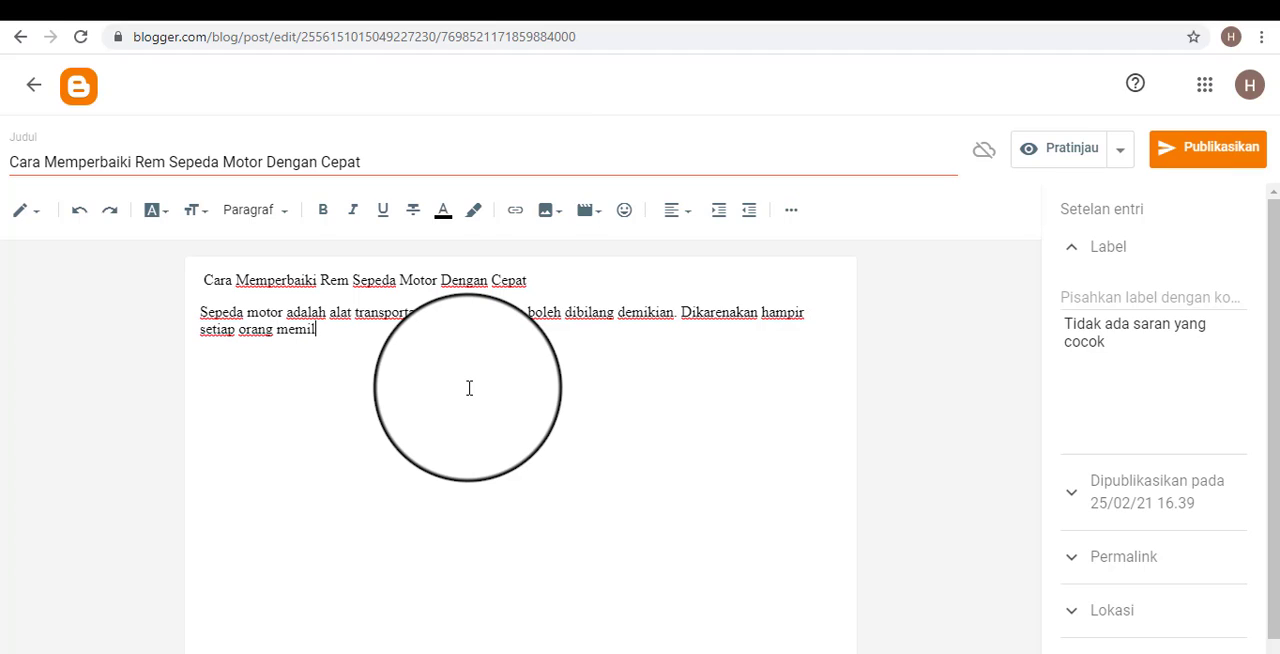
pyautogui.write('iki dan meng')
pyautogui.write('n ')
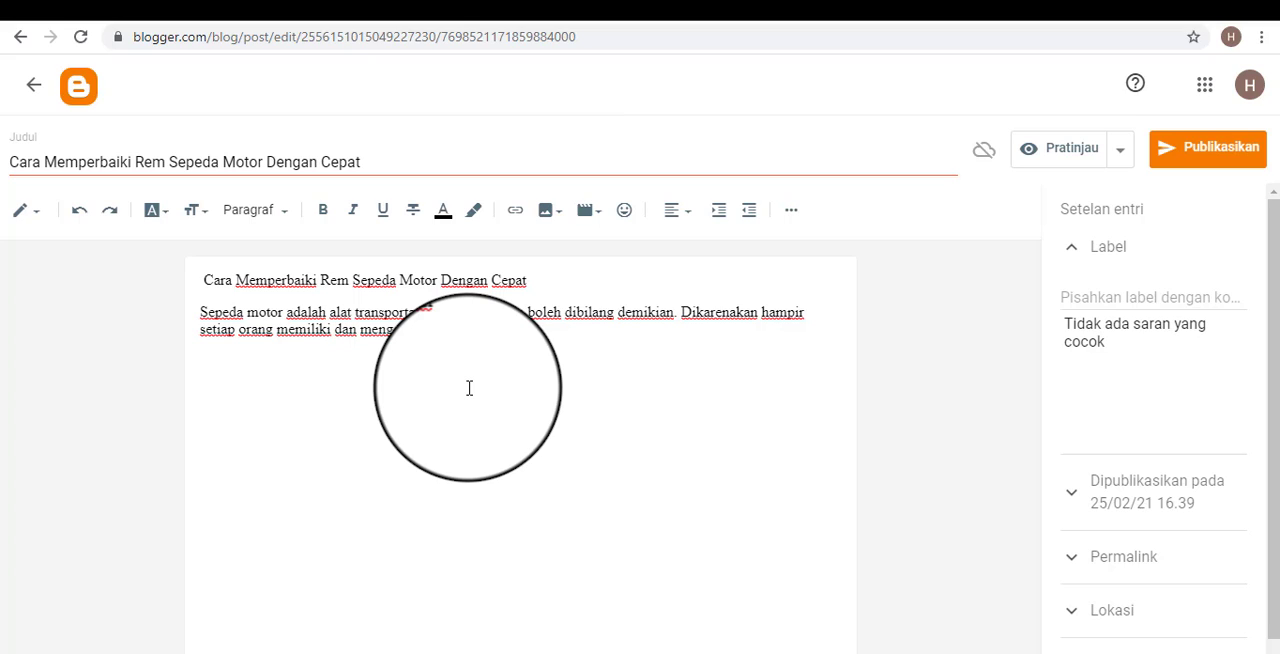
pyautogui.write('sepeda ')
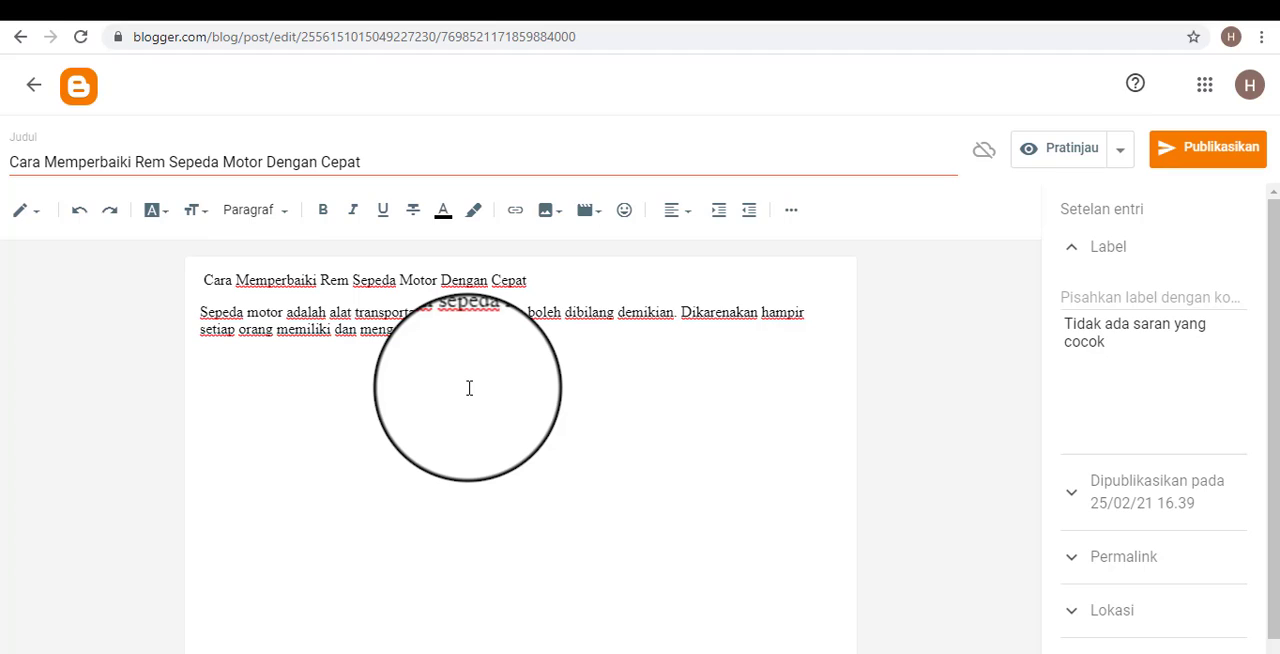
pyautogui.write('rsebut sebagai ')
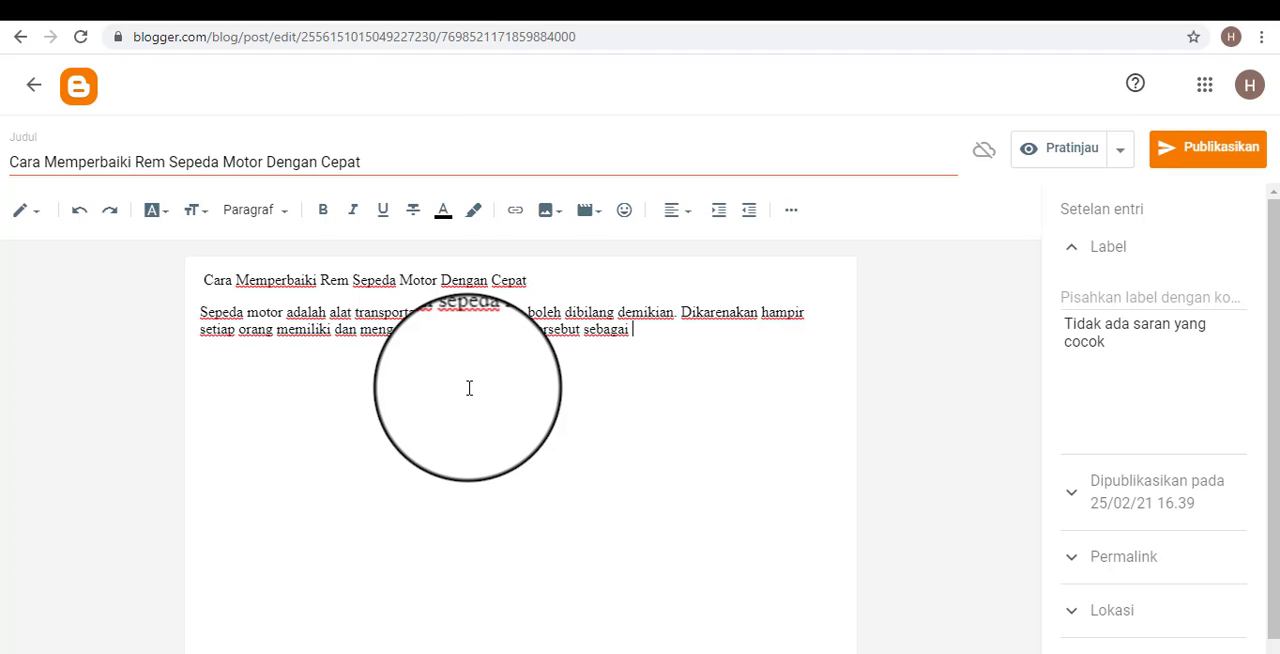
pyautogui.write('med')
# Continue the second sentence with a clause about people using the "sepeda", ending in "tersebut sebagai alat".
pyautogui.press('BackSpace')
pyautogui.press('BackSpace')
pyautogui.press('BackSpace')
pyautogui.write('alat transportasi utama mereka.')
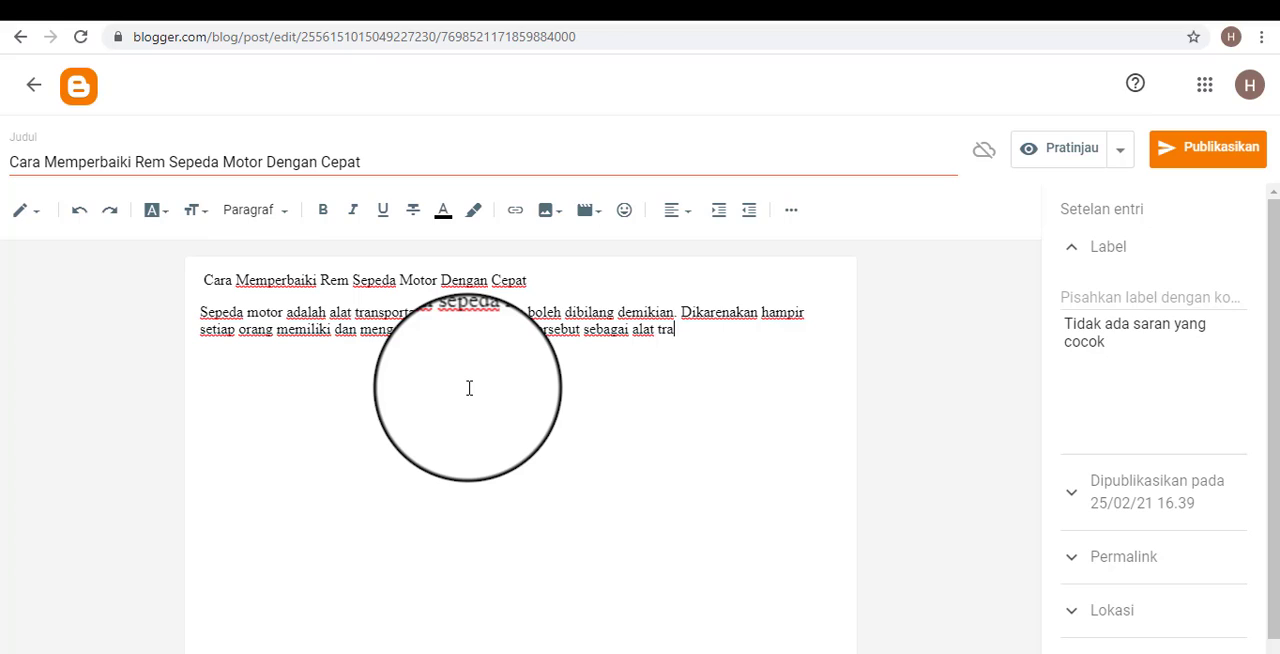
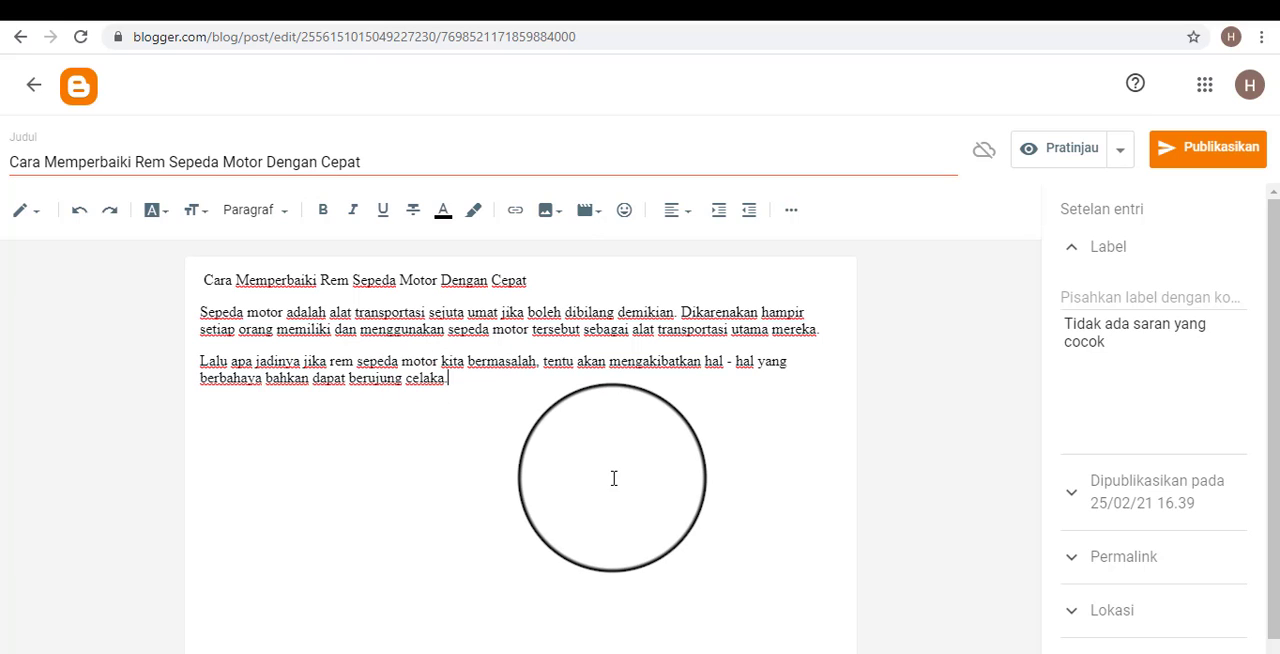
# Review the two body paragraphs below the title line of the post.
pyautogui.click(539, 430)
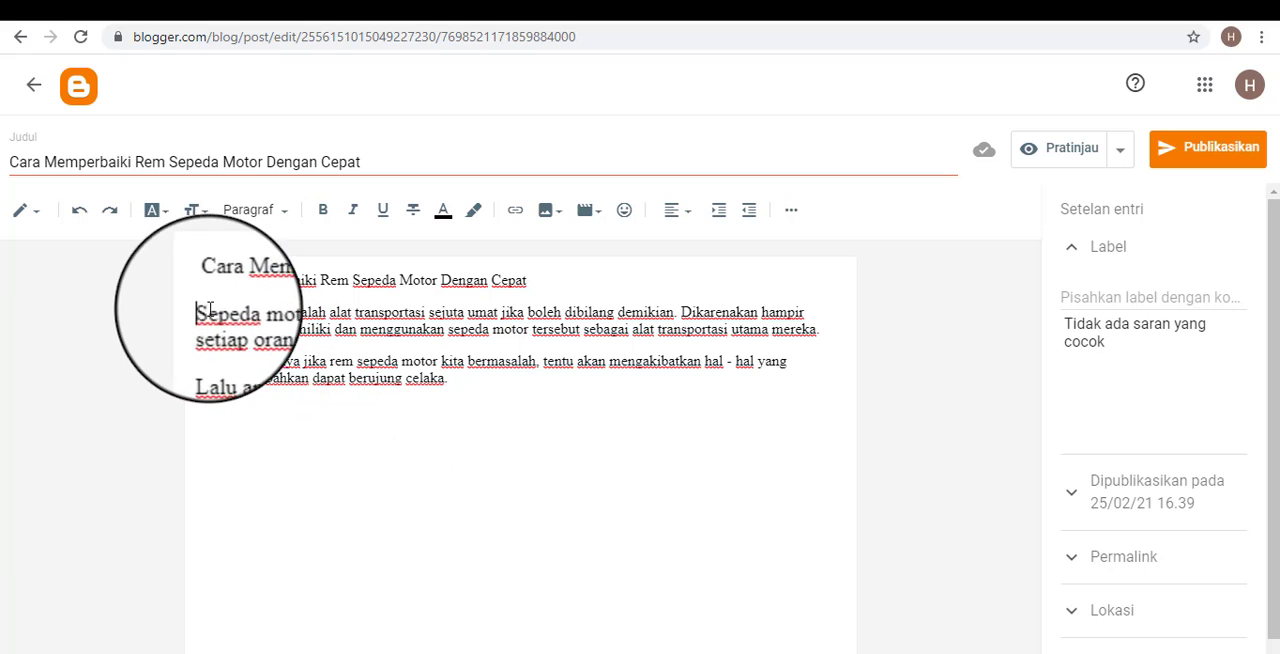
pyautogui.moveTo(200, 312); pyautogui.dragTo(223, 294)
pyautogui.click(479, 405)
pyautogui.click(552, 403)
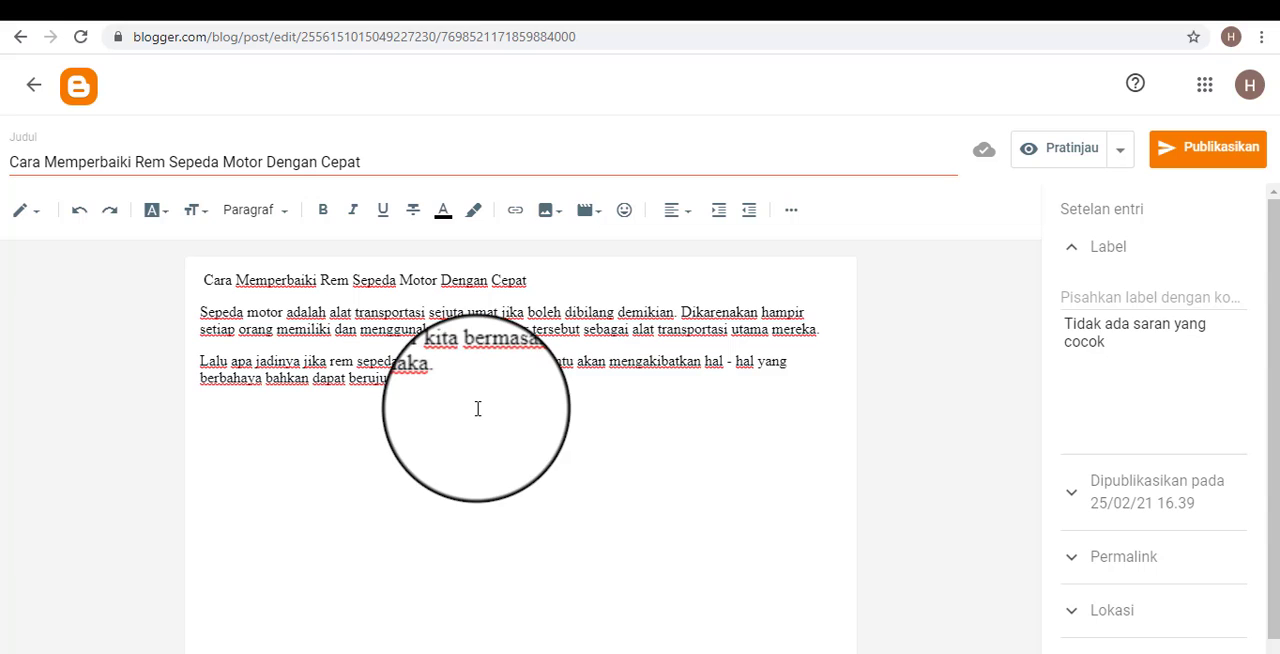
pyautogui.moveTo(477, 408); pyautogui.dragTo(196, 375)
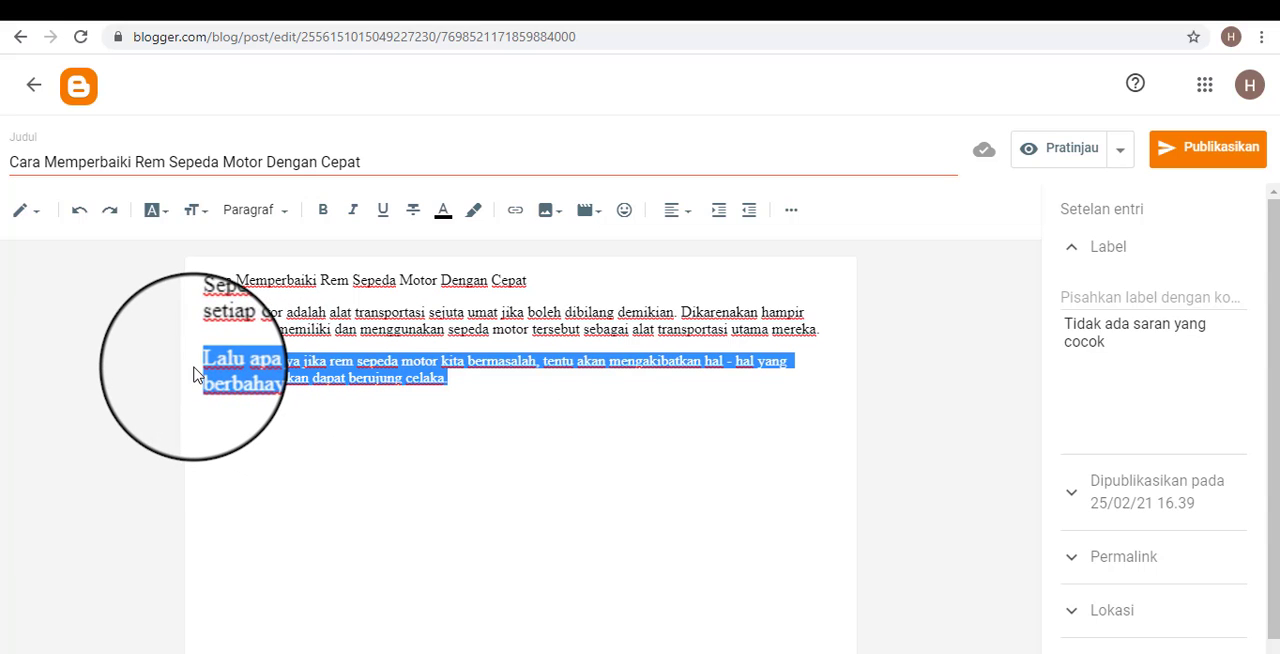
pyautogui.click(507, 435)
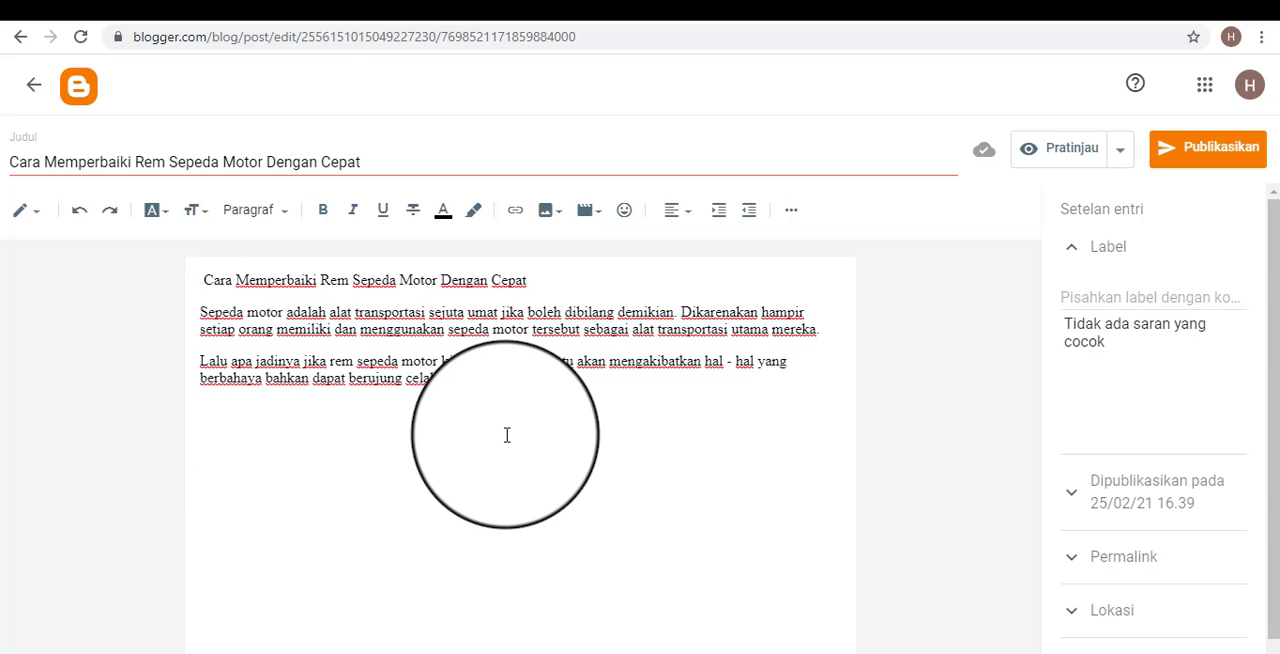
pyautogui.click(207, 343)
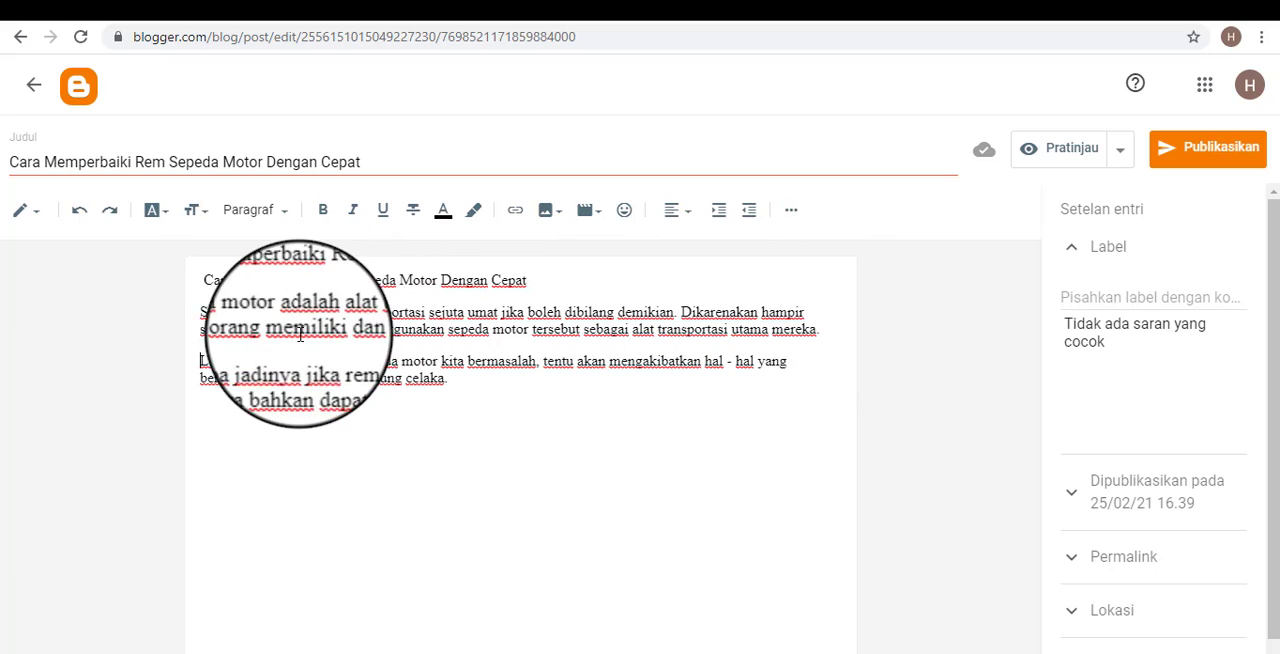
pyautogui.moveTo(200, 318); pyautogui.dragTo(535, 428)
pyautogui.click(535, 428)
# Change the font of the entire post text, including its title line, to Verdana.
pyautogui.hotkey('ctrl', 'a')
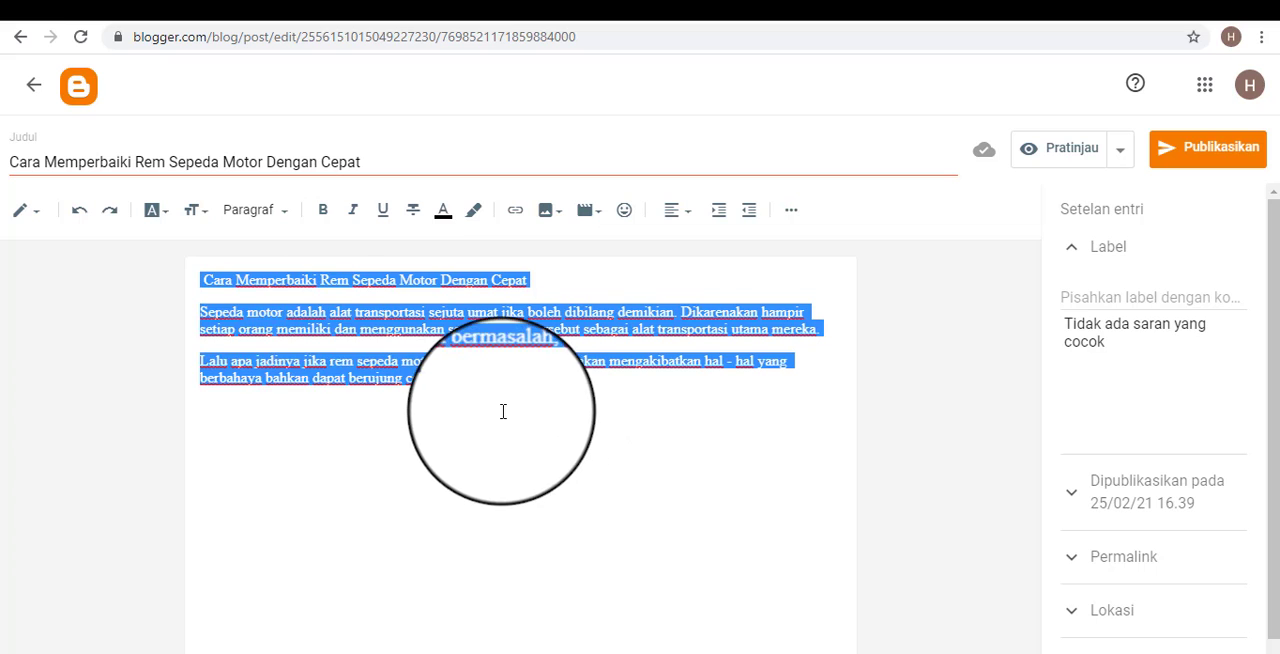
pyautogui.click(166, 214)
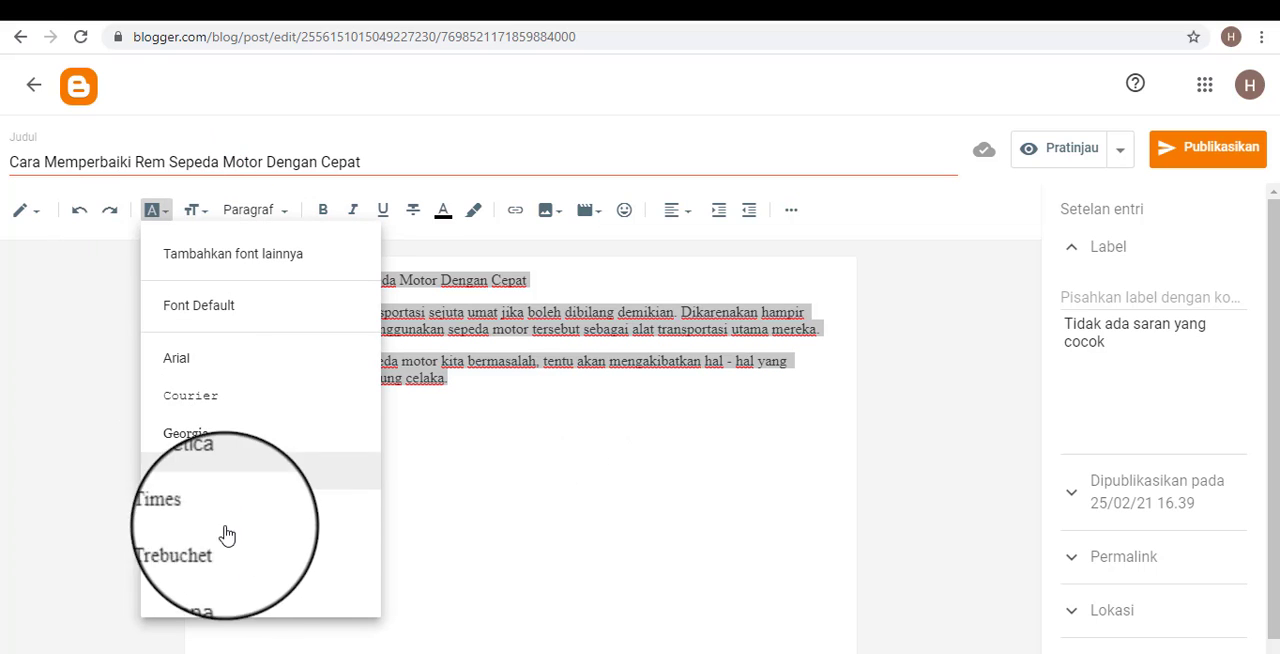
pyautogui.click(202, 590)
pyautogui.click(666, 426)
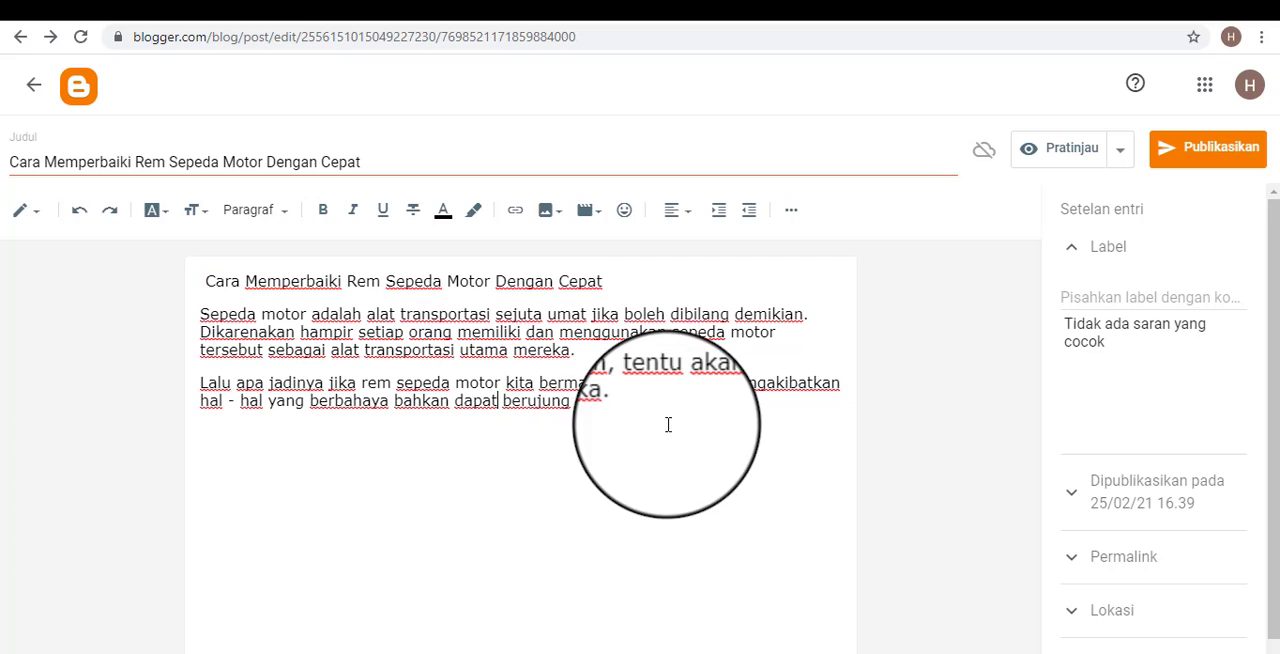
pyautogui.press('Return')
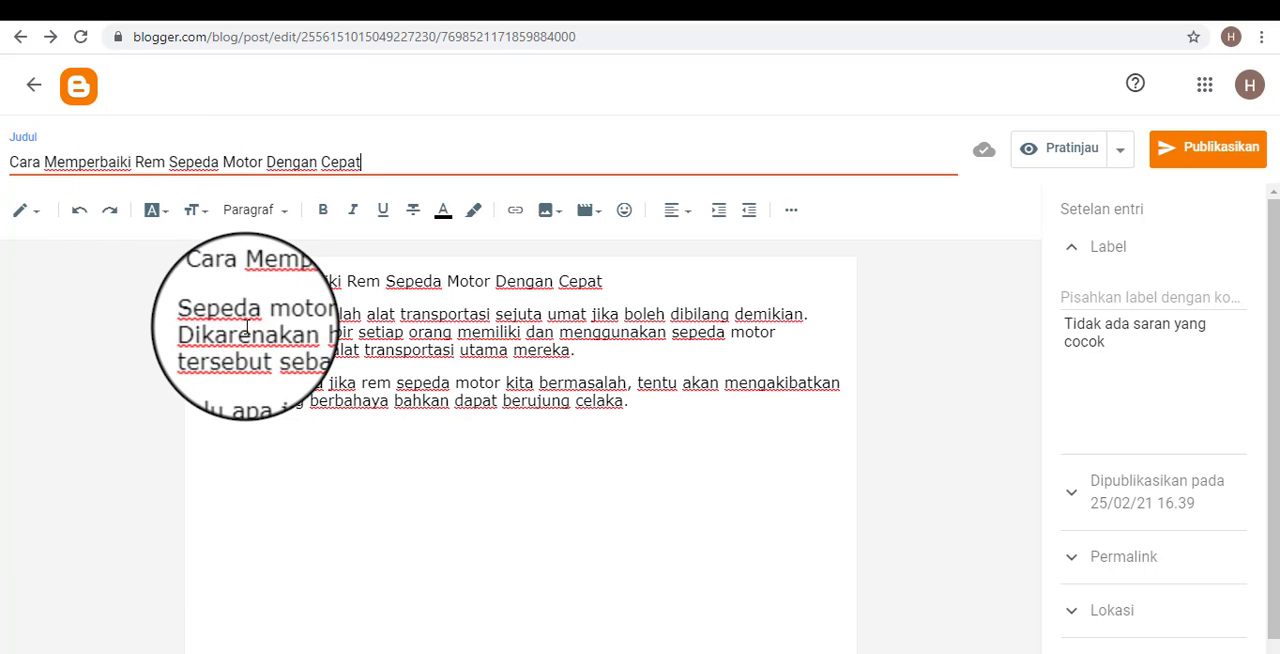
# Select the entire post text again and reapply the Verdana font.
pyautogui.click(276, 364)
pyautogui.hotkey('ctrl', 'a')
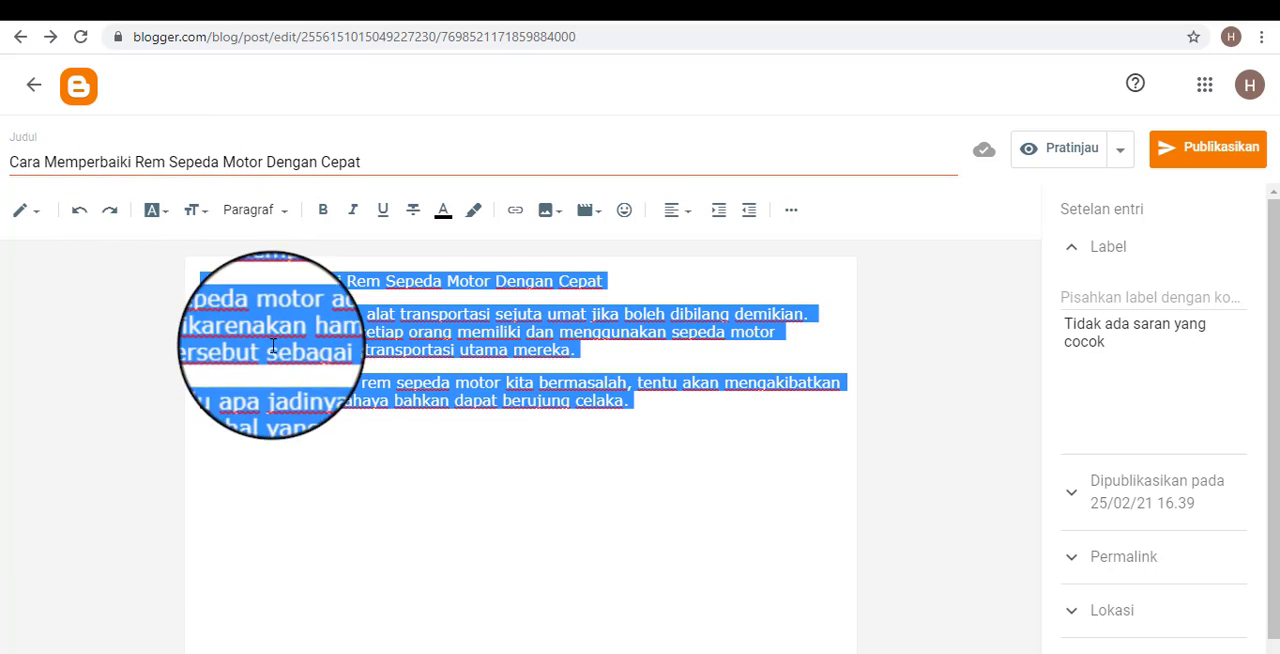
pyautogui.click(165, 213)
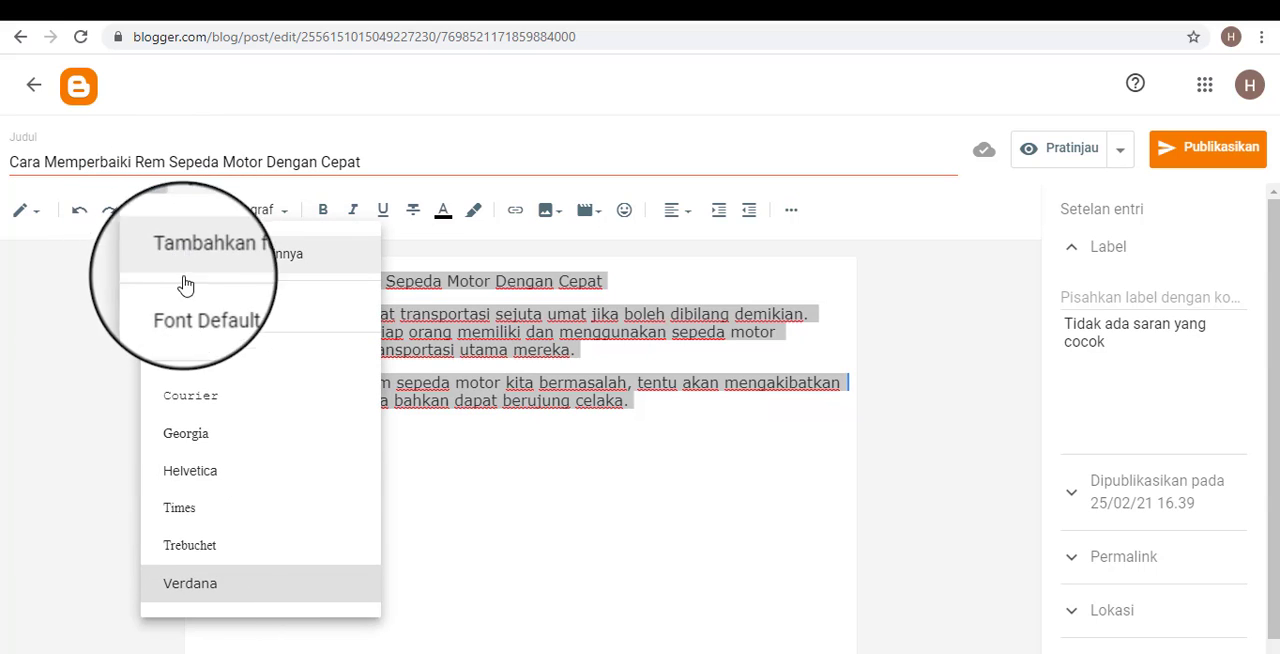
pyautogui.click(194, 597)
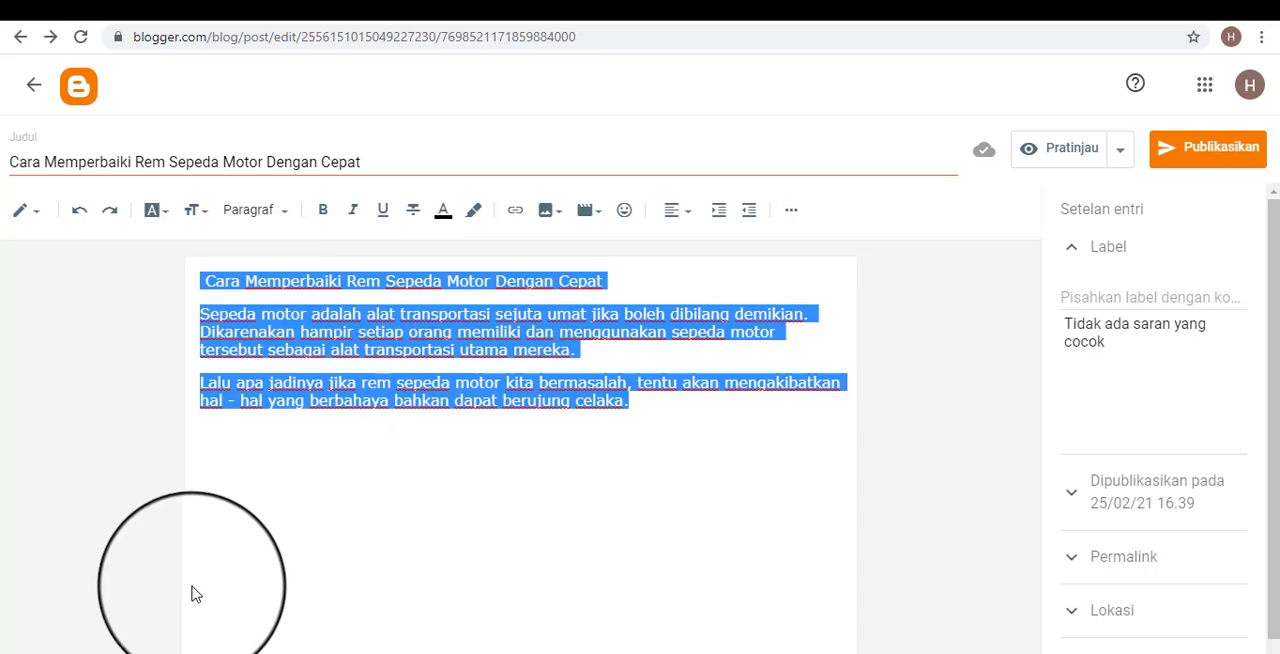
pyautogui.click(257, 314)
# Set the font size of the entire post text to Normal.
pyautogui.click(207, 217)
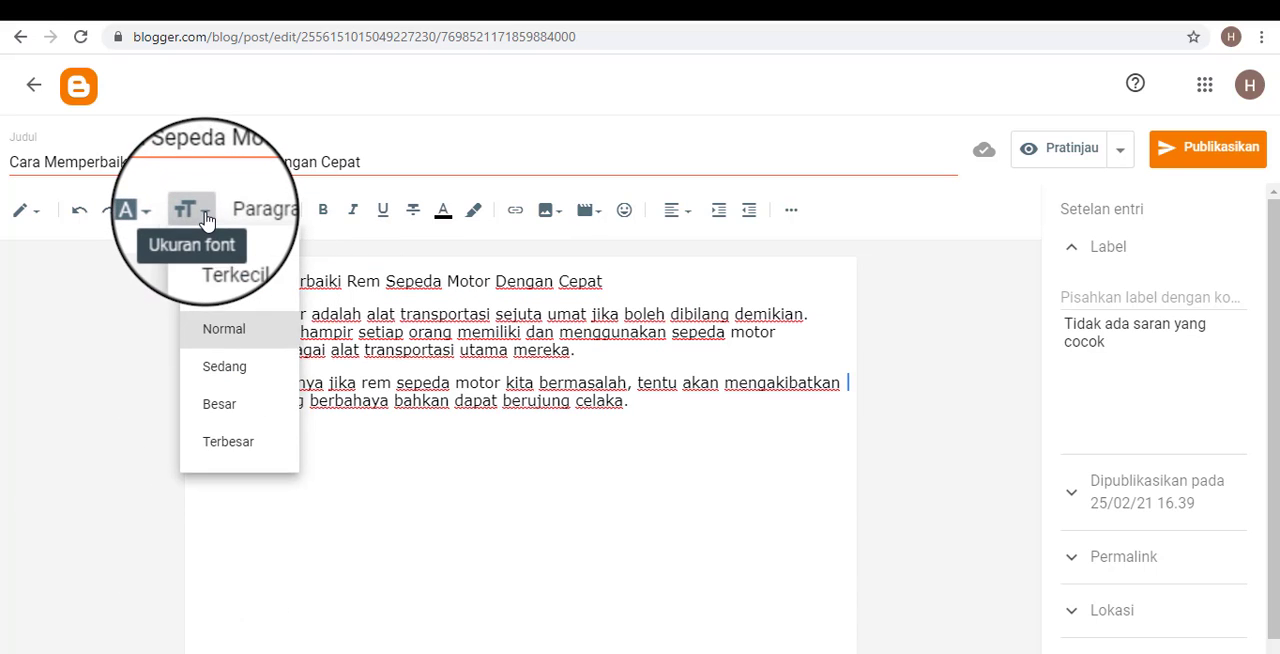
pyautogui.click(354, 472)
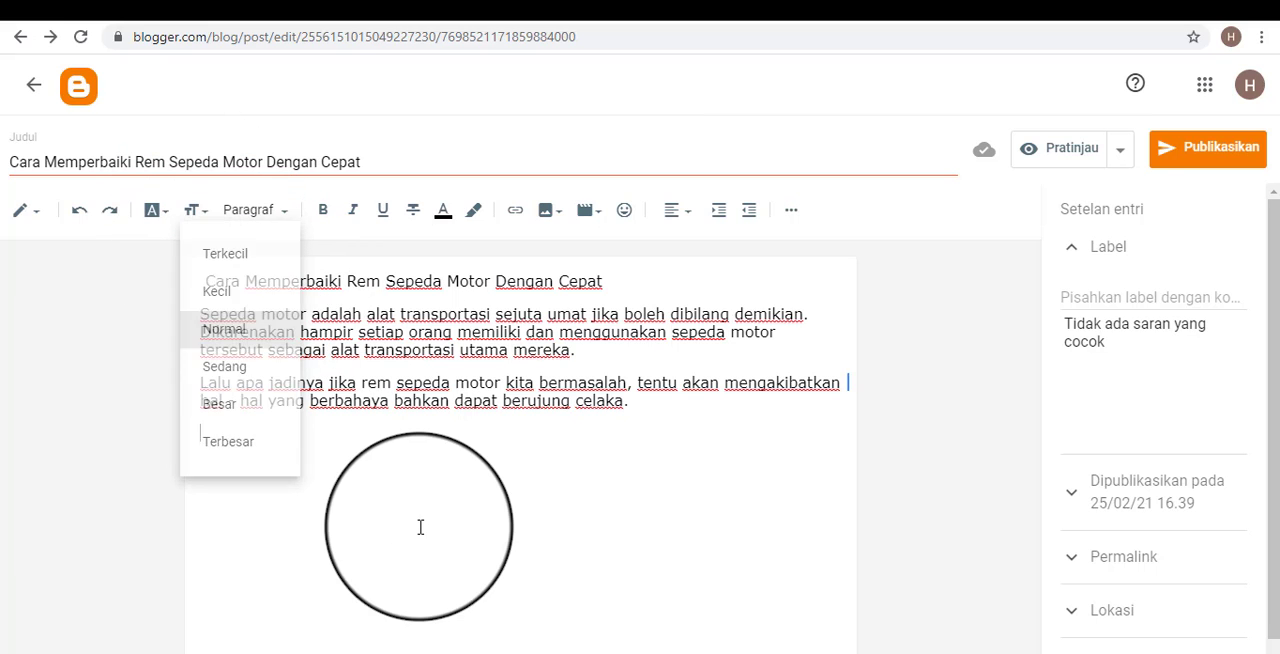
pyautogui.click(420, 528)
pyautogui.hotkey('ctrl', 'a')
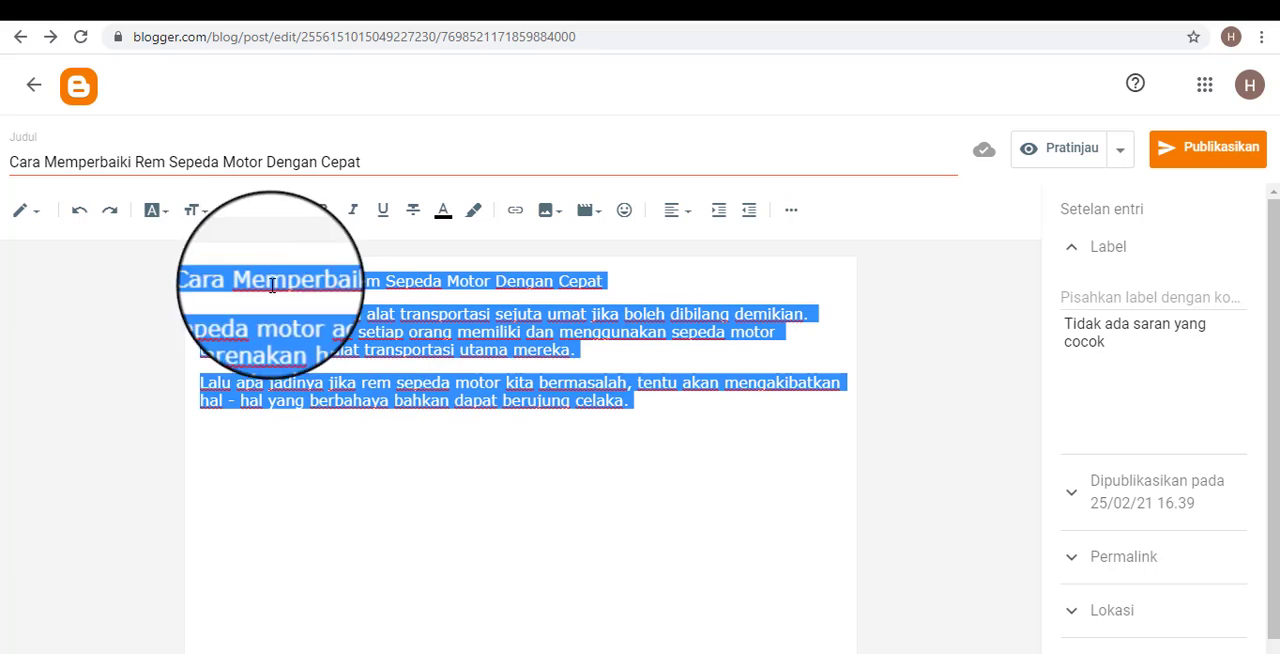
pyautogui.click(196, 210)
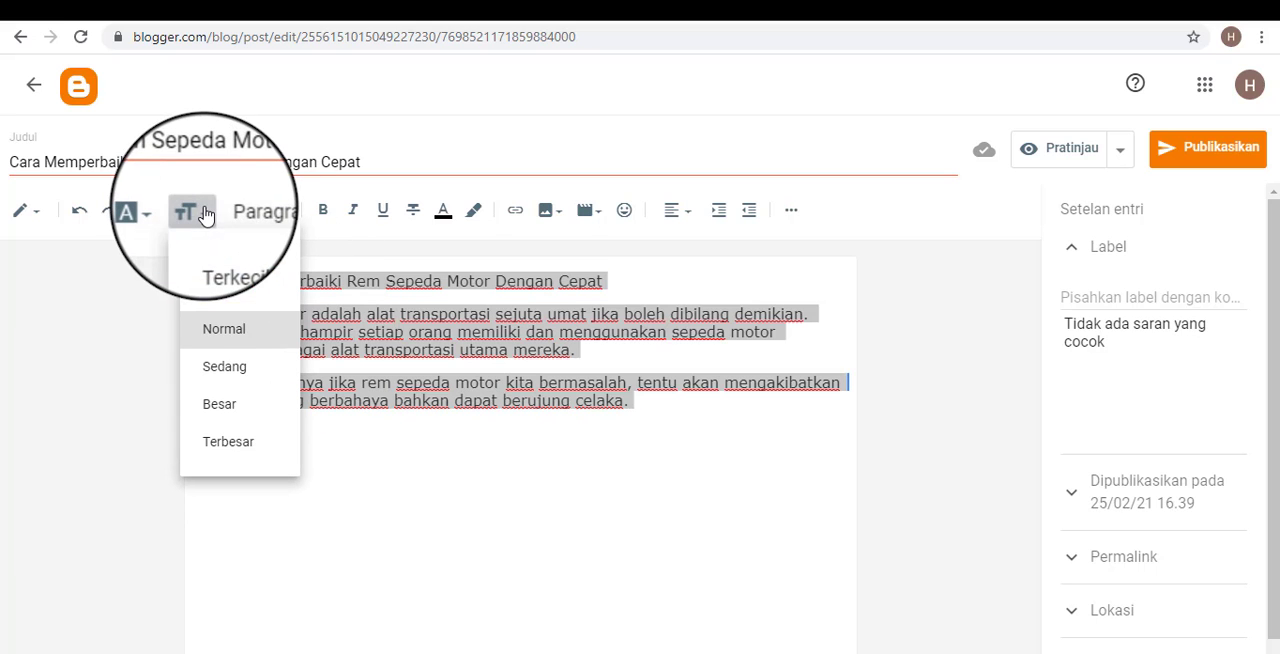
pyautogui.click(224, 338)
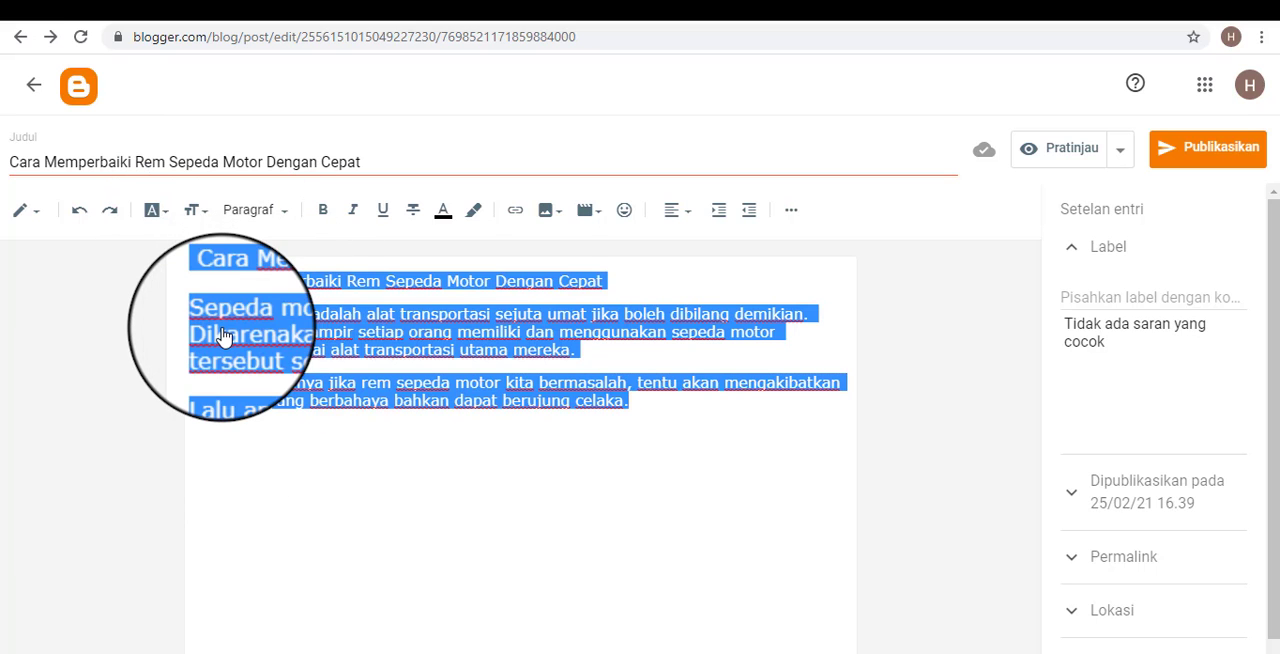
pyautogui.click(196, 210)
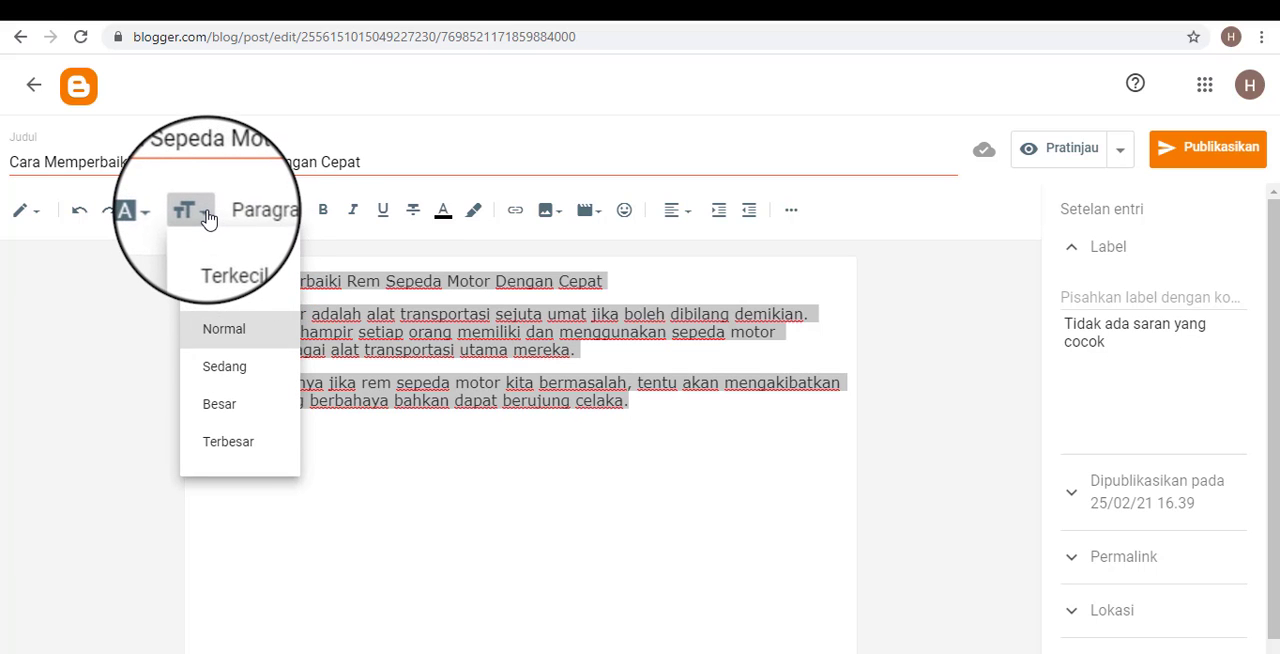
pyautogui.click(205, 215)
pyautogui.click(389, 343)
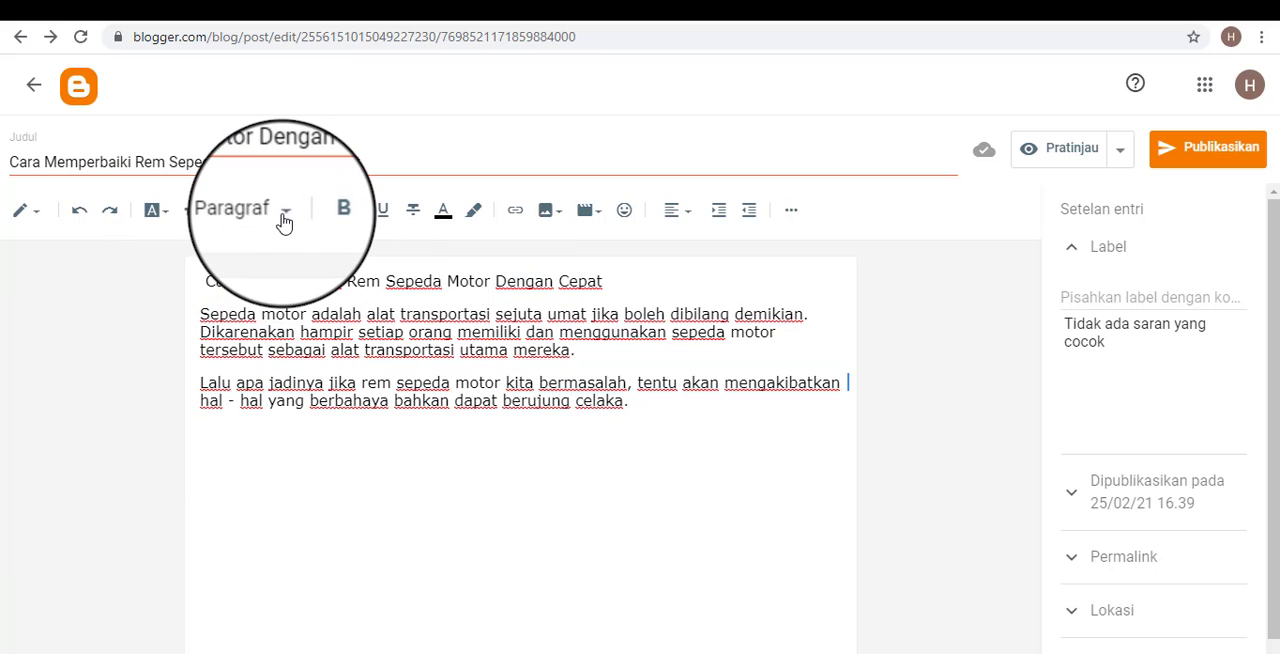
# Examine the available paragraph styles and compare the first line of the post body with the text in the title field.
pyautogui.hotkey('ctrl', 'a')
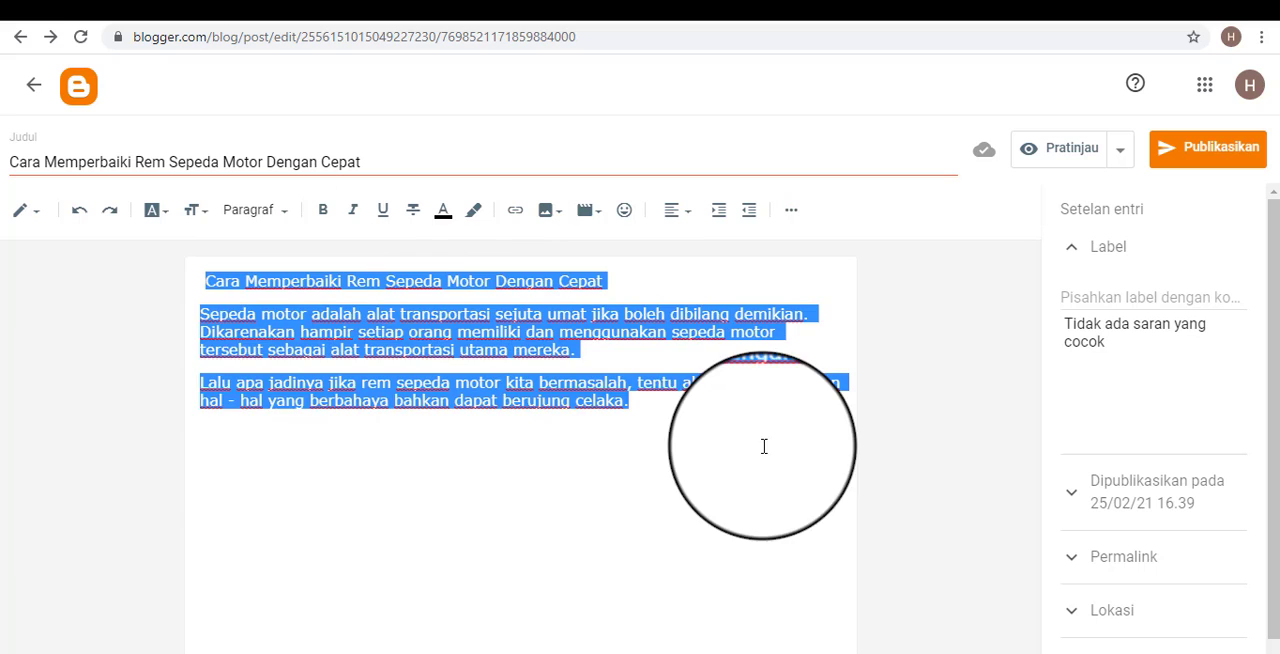
pyautogui.click(726, 494)
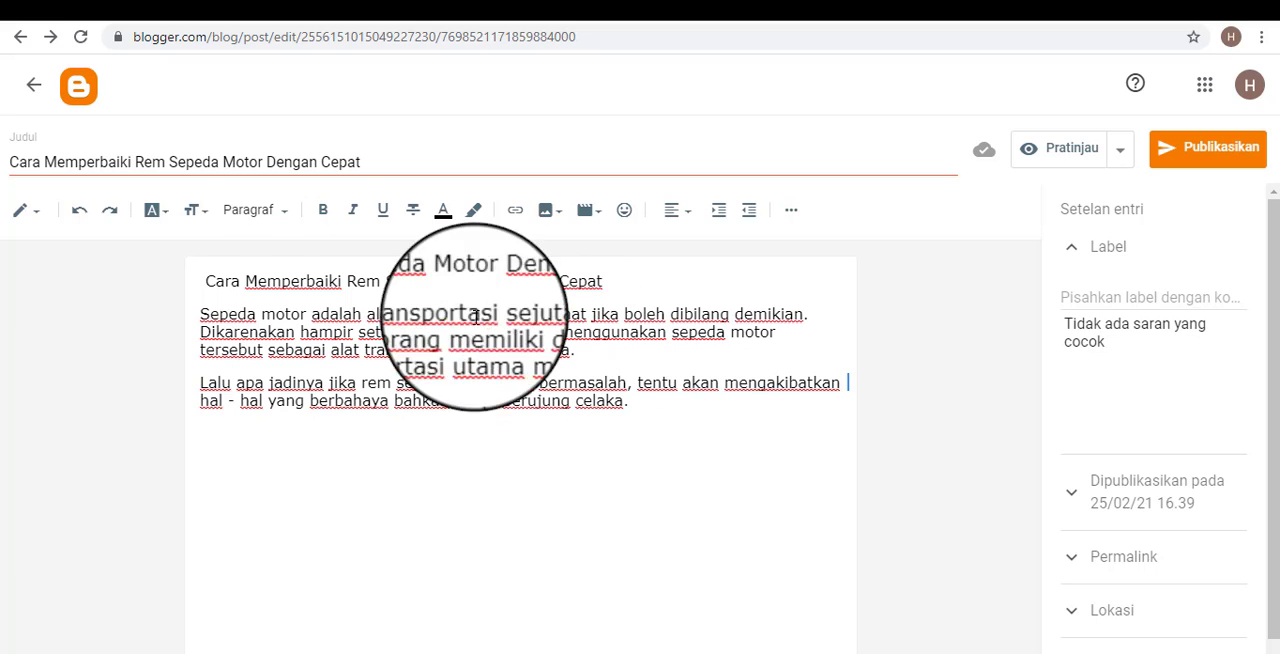
pyautogui.click(284, 214)
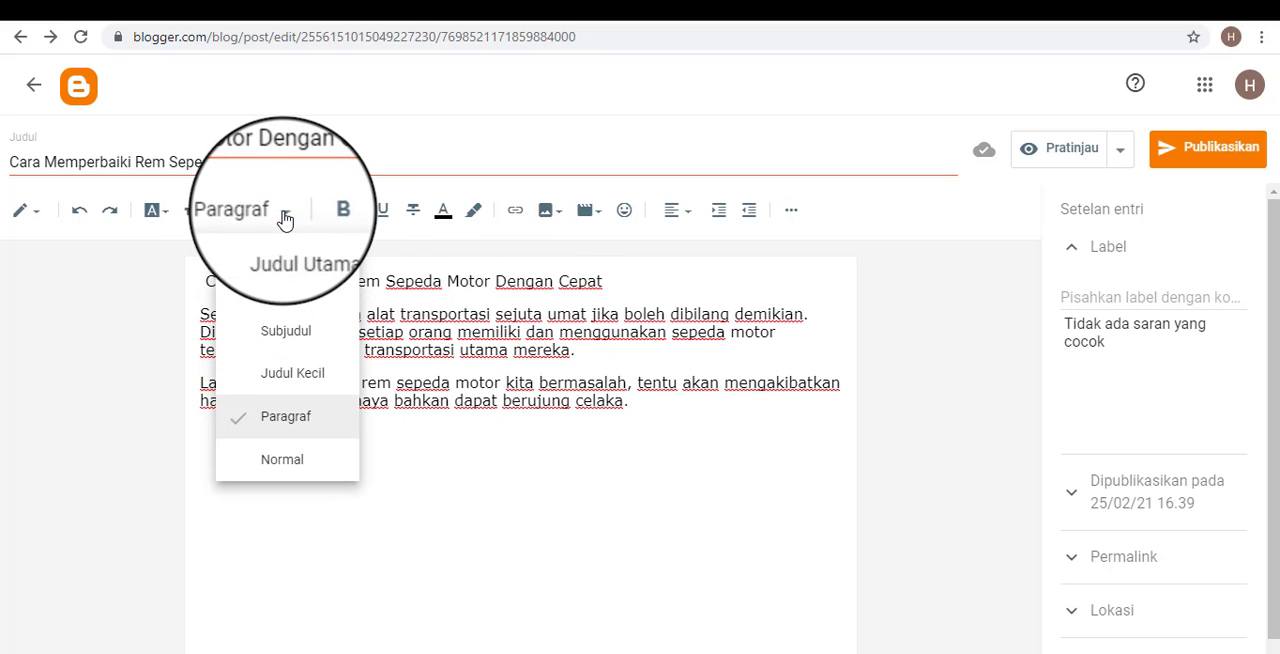
pyautogui.click(711, 446)
pyautogui.moveTo(605, 283); pyautogui.dragTo(109, 251)
pyautogui.click(334, 163)
pyautogui.moveTo(380, 163); pyautogui.dragTo(13, 162)
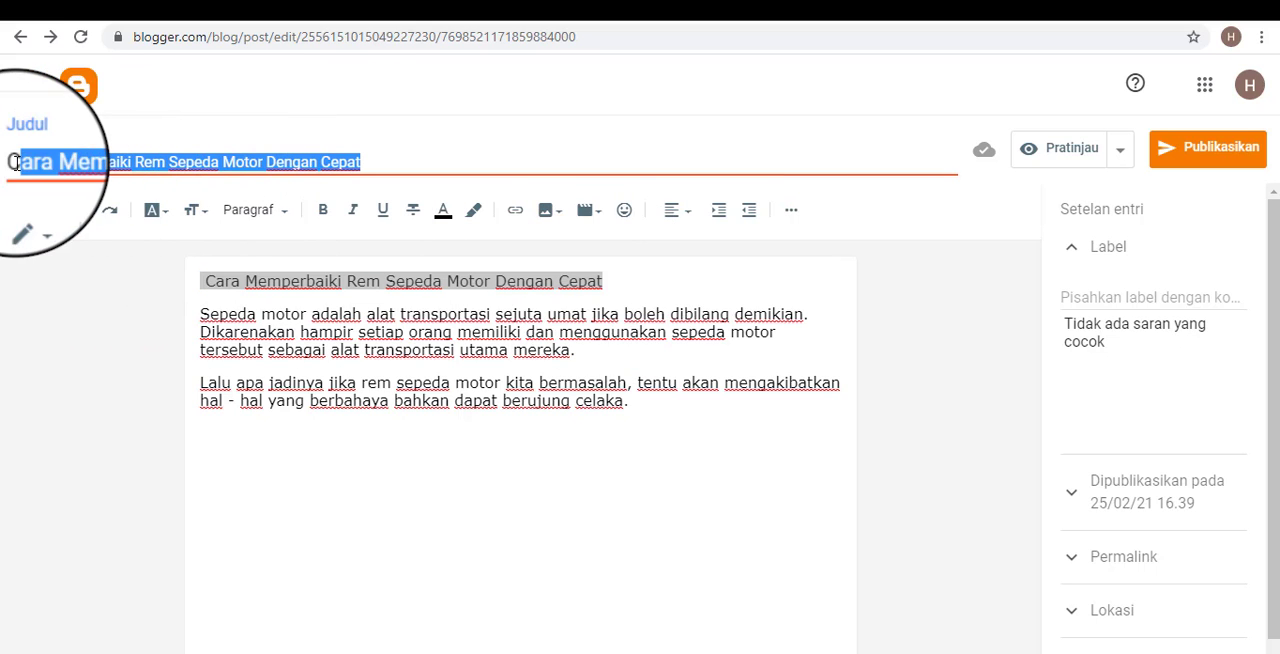
pyautogui.click(297, 442)
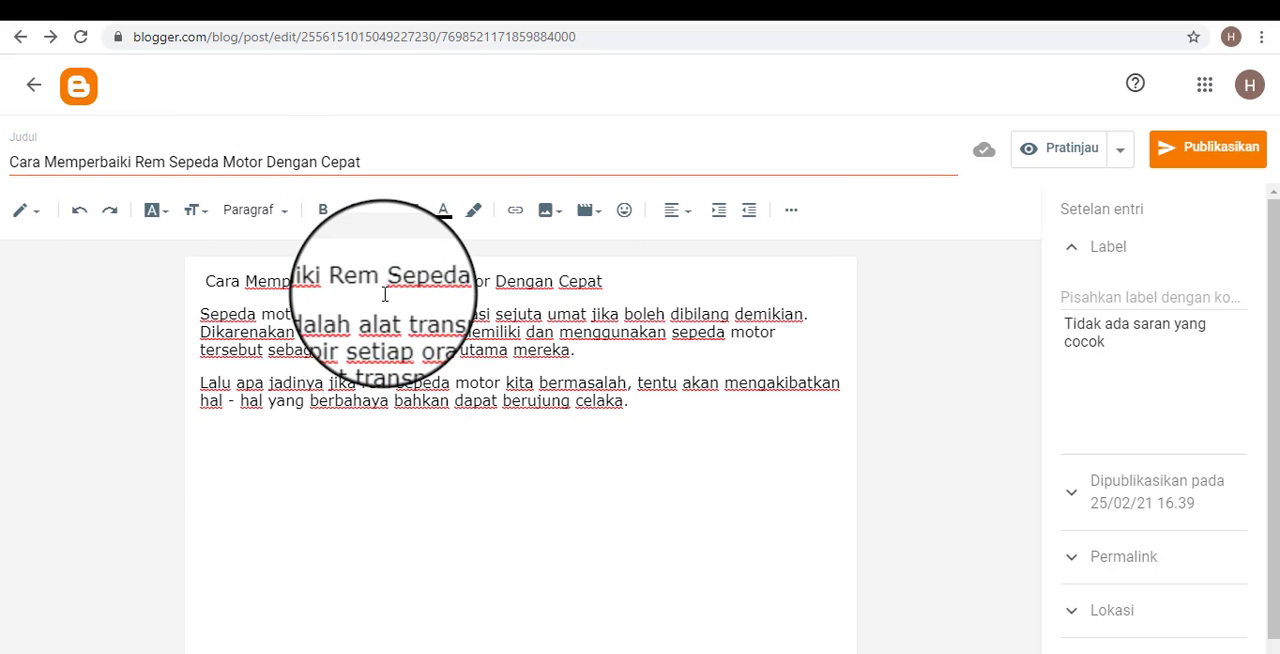
pyautogui.moveTo(649, 281); pyautogui.dragTo(94, 263)
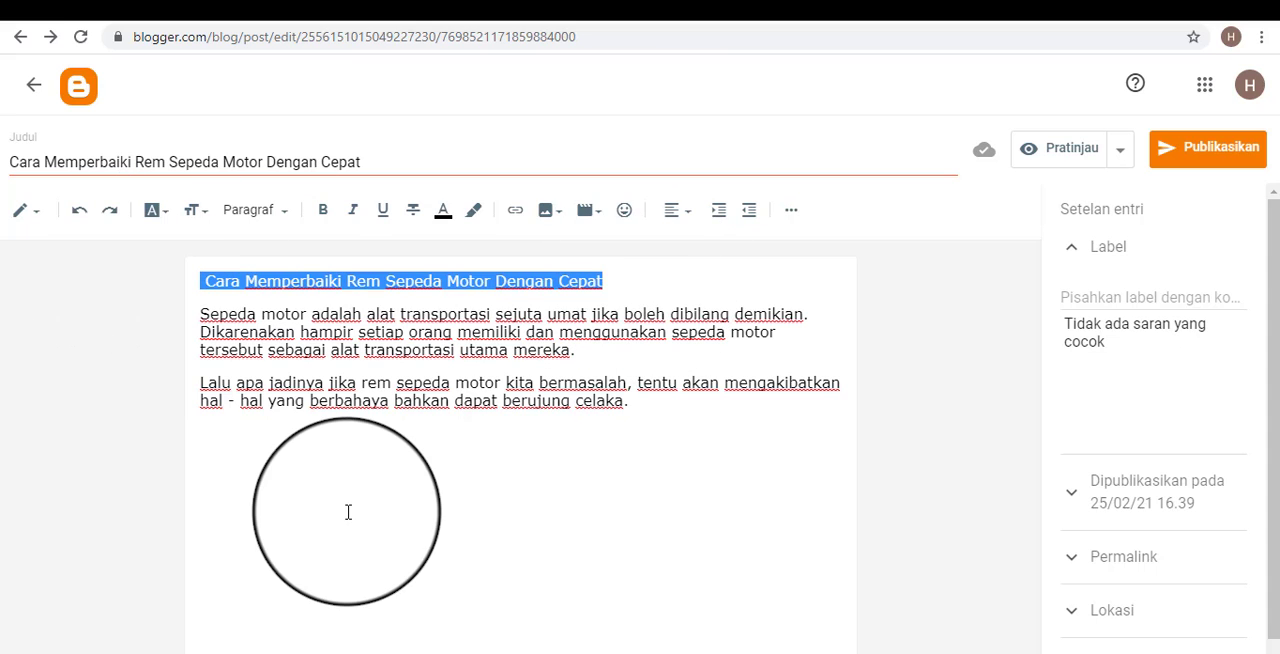
pyautogui.click(357, 498)
pyautogui.click(286, 281)
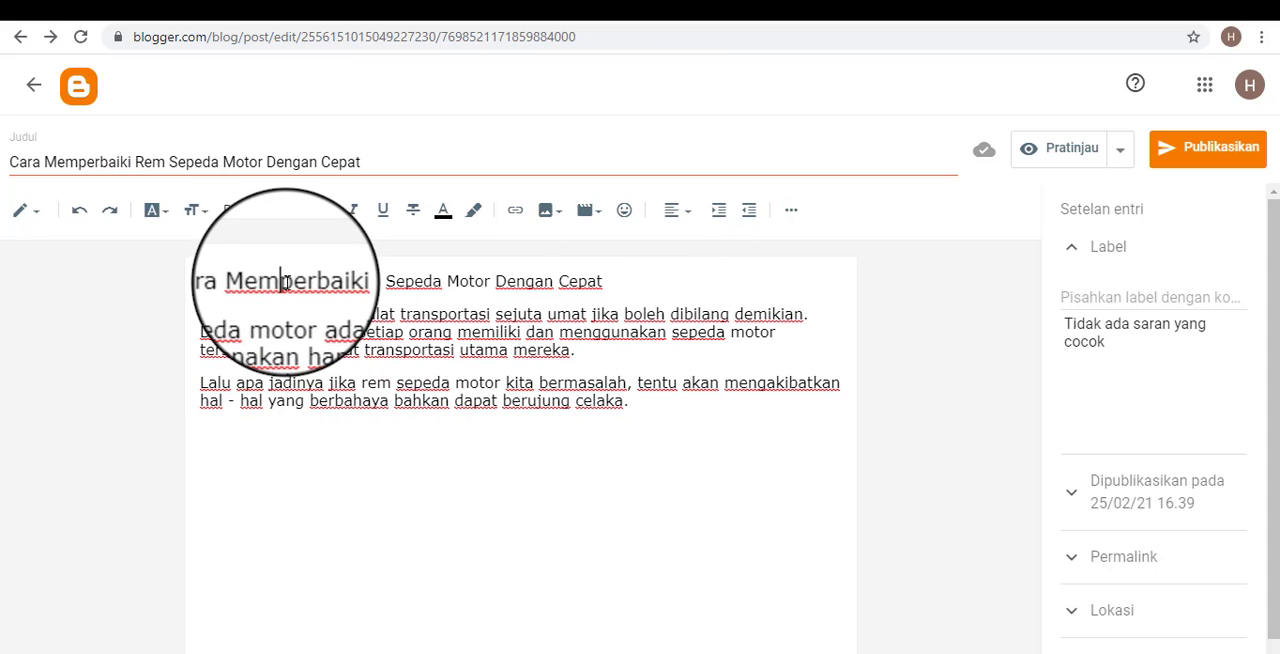
# Format the line "Cara Memperbaiki Rem Sepeda Motor Dengan Cepat" in the post body with the Subjudul style.
pyautogui.moveTo(633, 279); pyautogui.dragTo(183, 286)
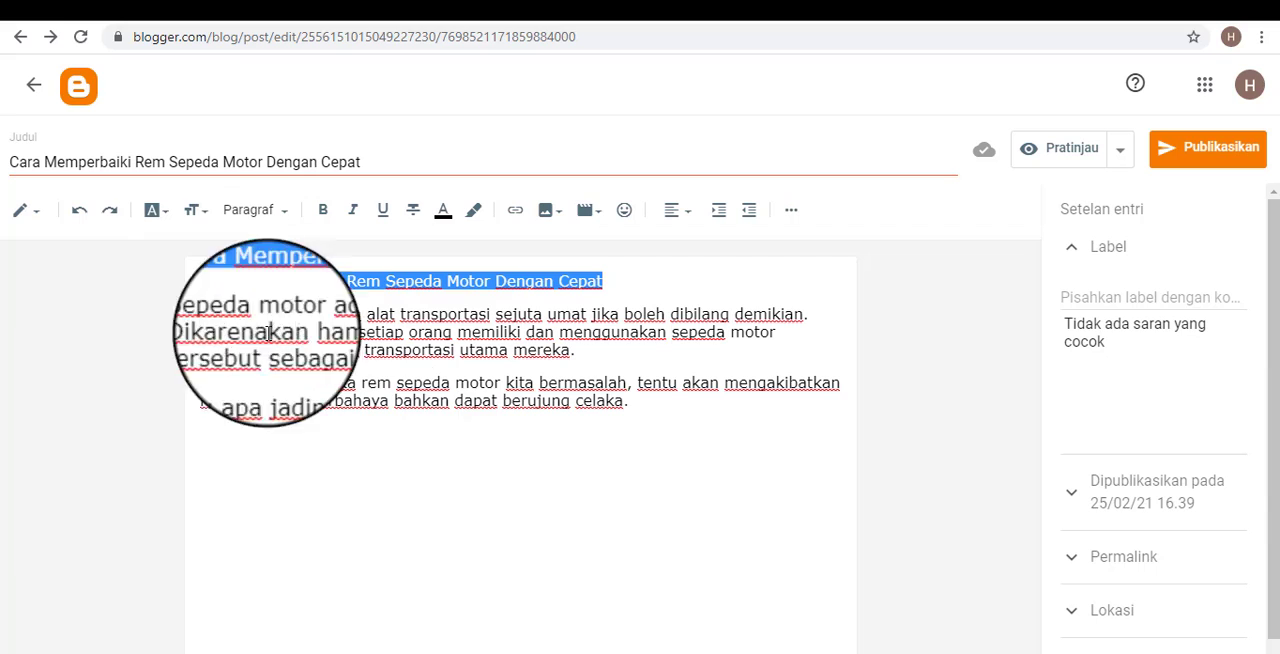
pyautogui.click(280, 213)
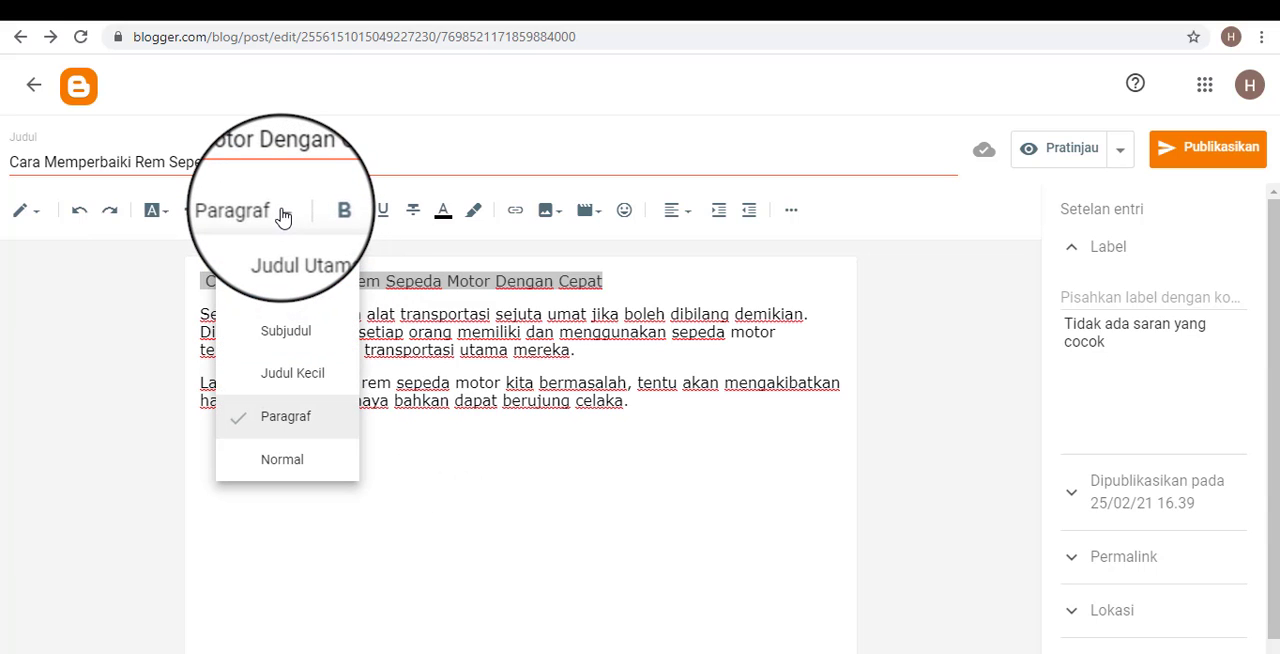
pyautogui.click(288, 338)
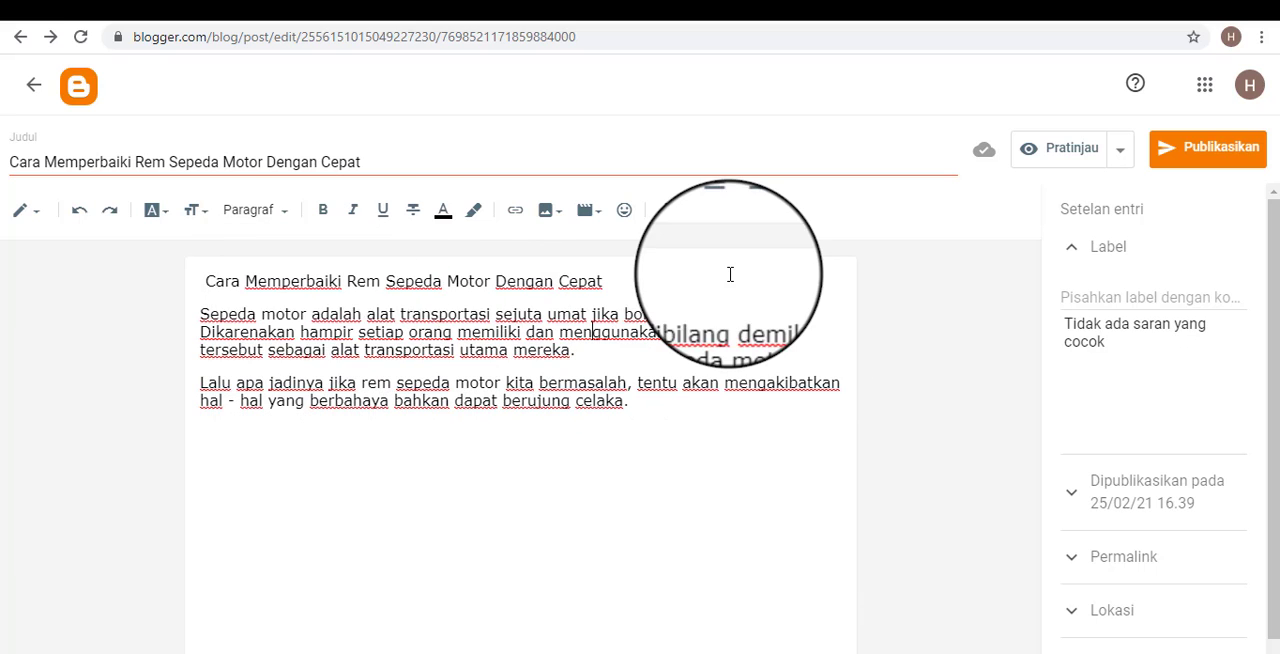
pyautogui.moveTo(731, 274); pyautogui.dragTo(210, 288)
pyautogui.click(327, 400)
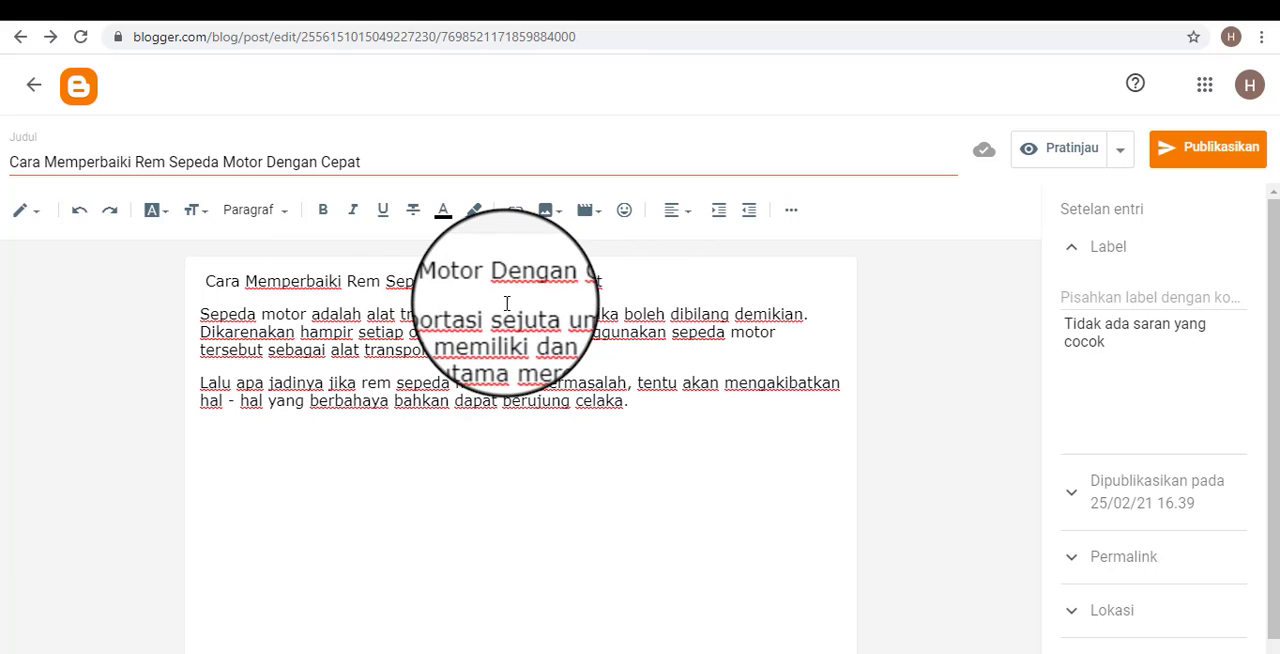
pyautogui.click(287, 218)
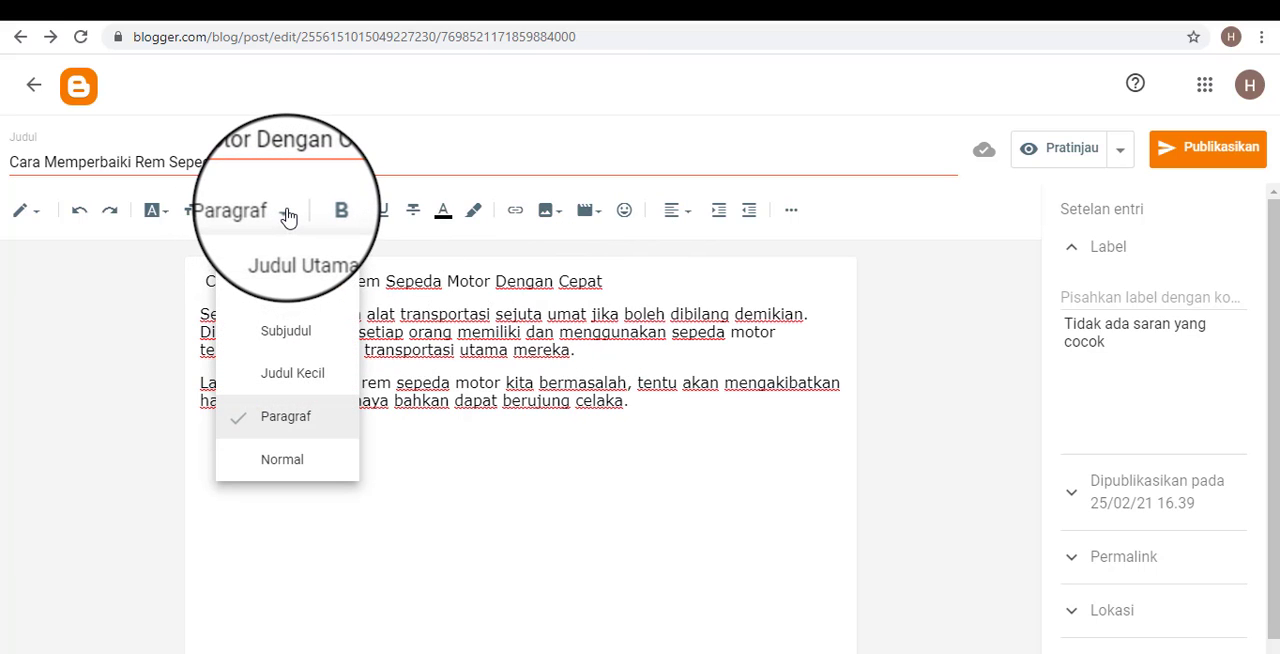
pyautogui.click(302, 336)
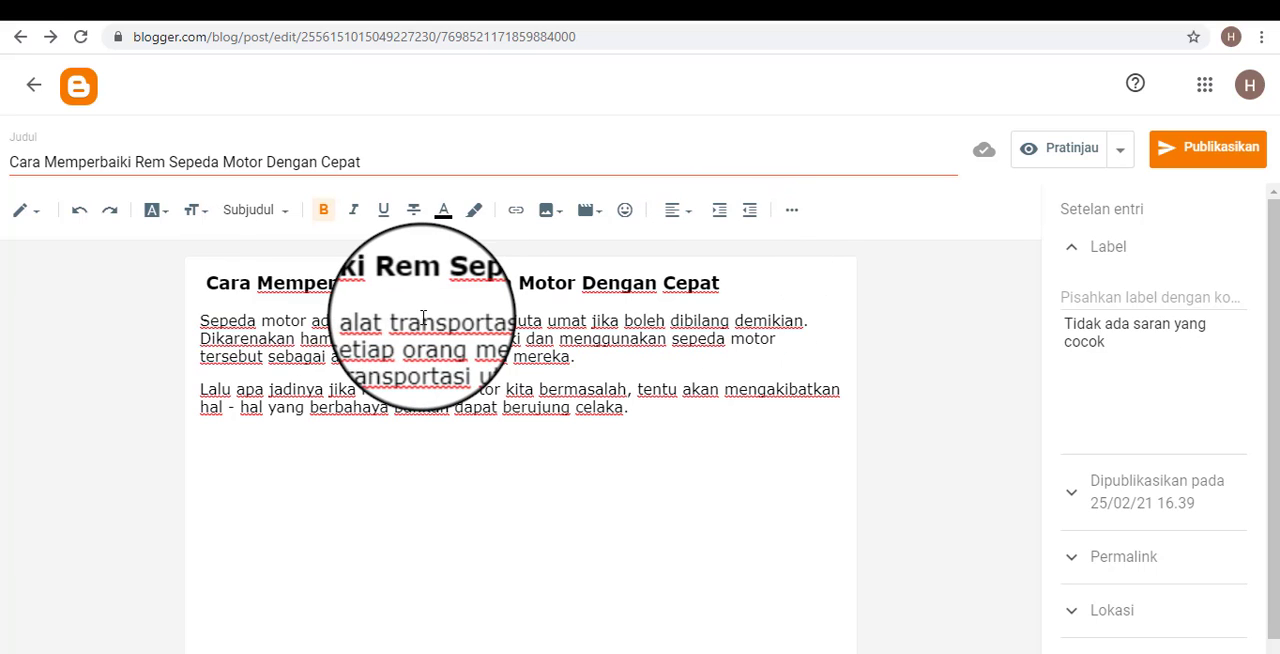
# Apply the Paragraf style to the two body paragraphs below the post's first line.
pyautogui.moveTo(364, 162); pyautogui.dragTo(6, 162)
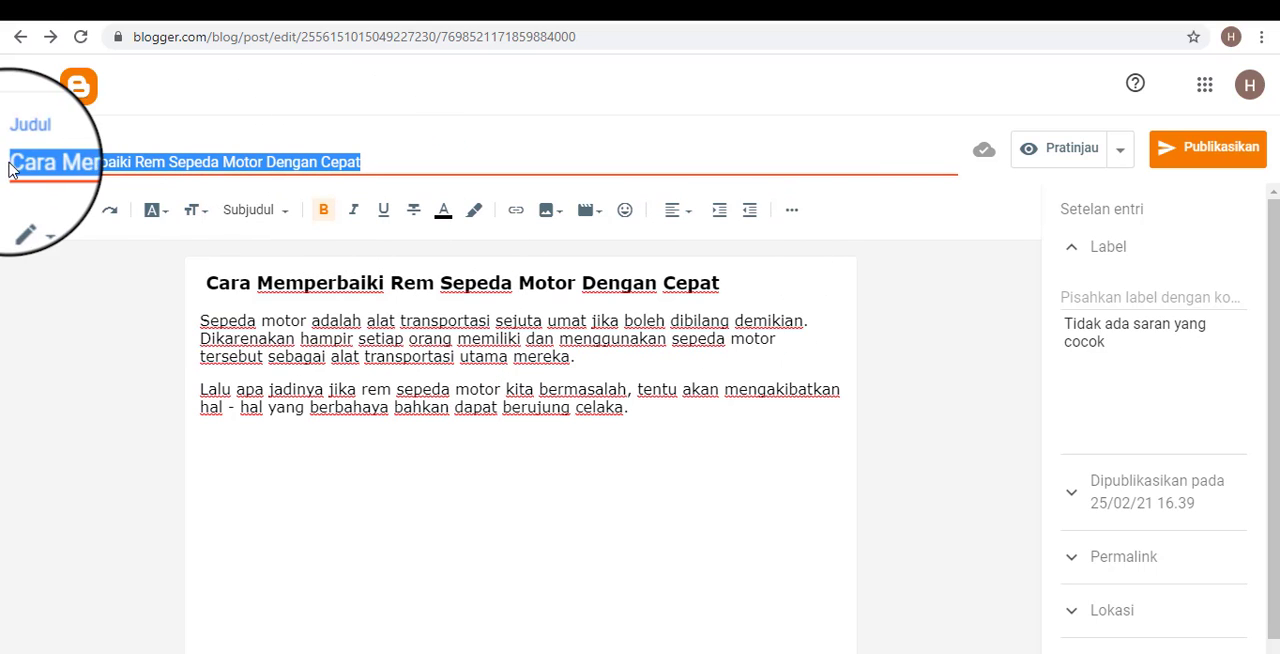
pyautogui.click(353, 358)
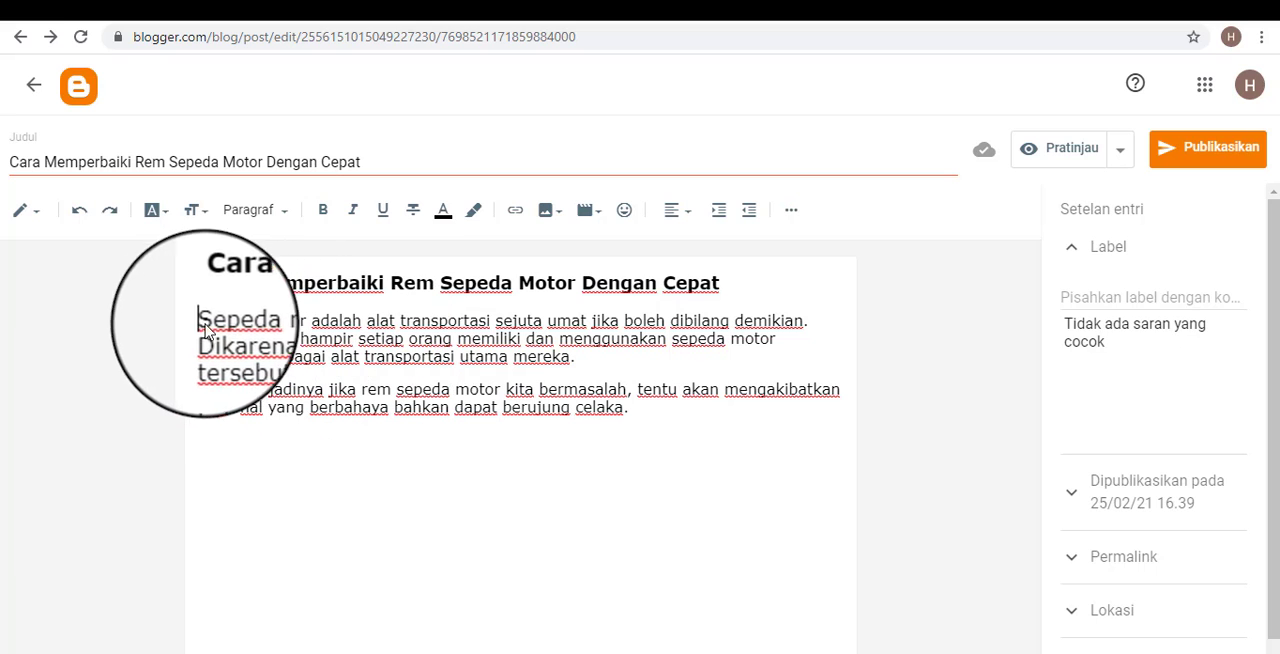
pyautogui.moveTo(200, 320); pyautogui.dragTo(632, 406)
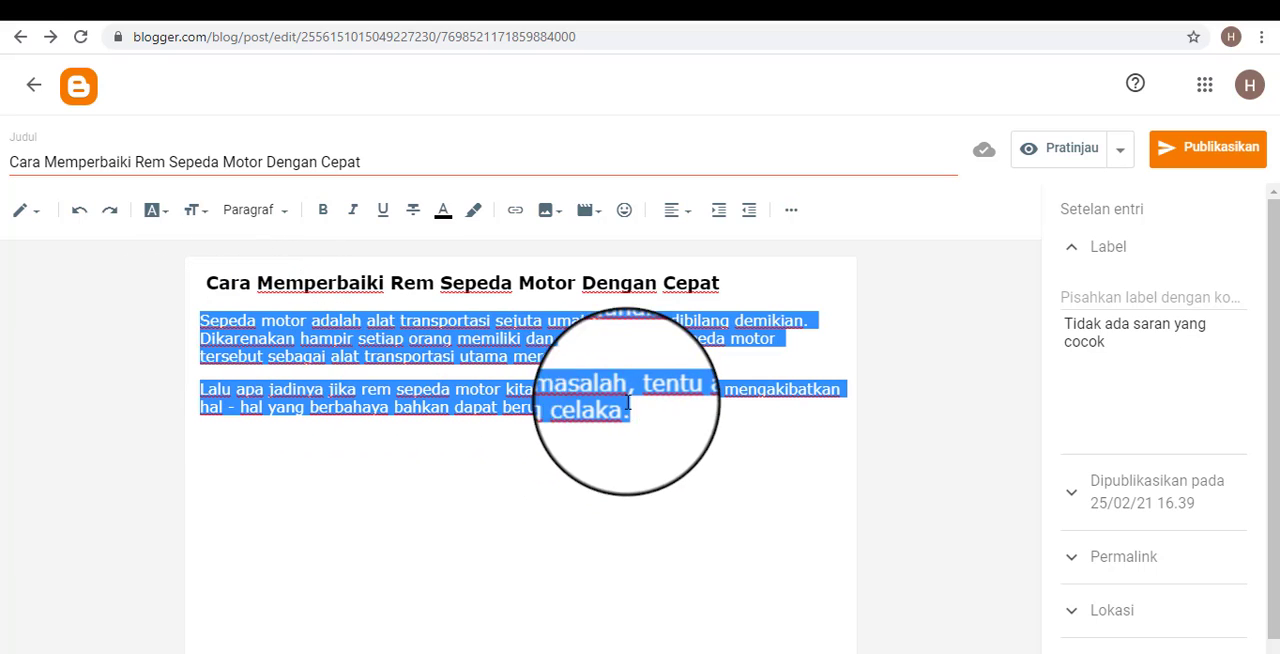
pyautogui.click(285, 210)
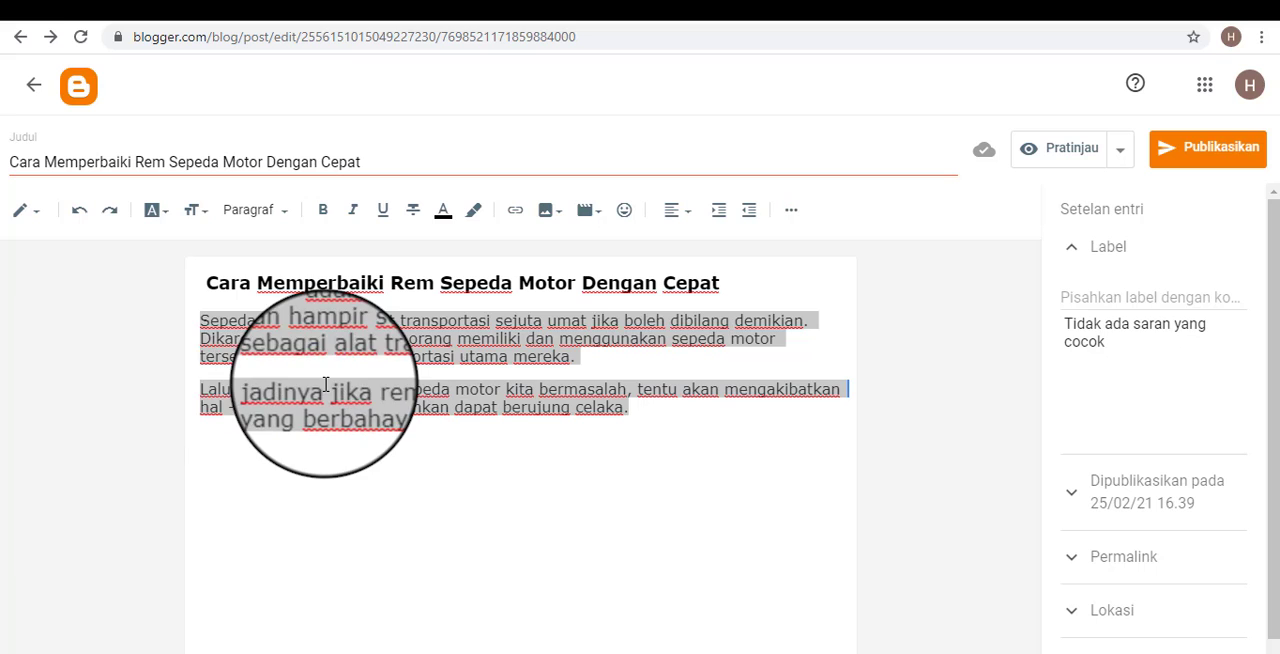
pyautogui.click(325, 389)
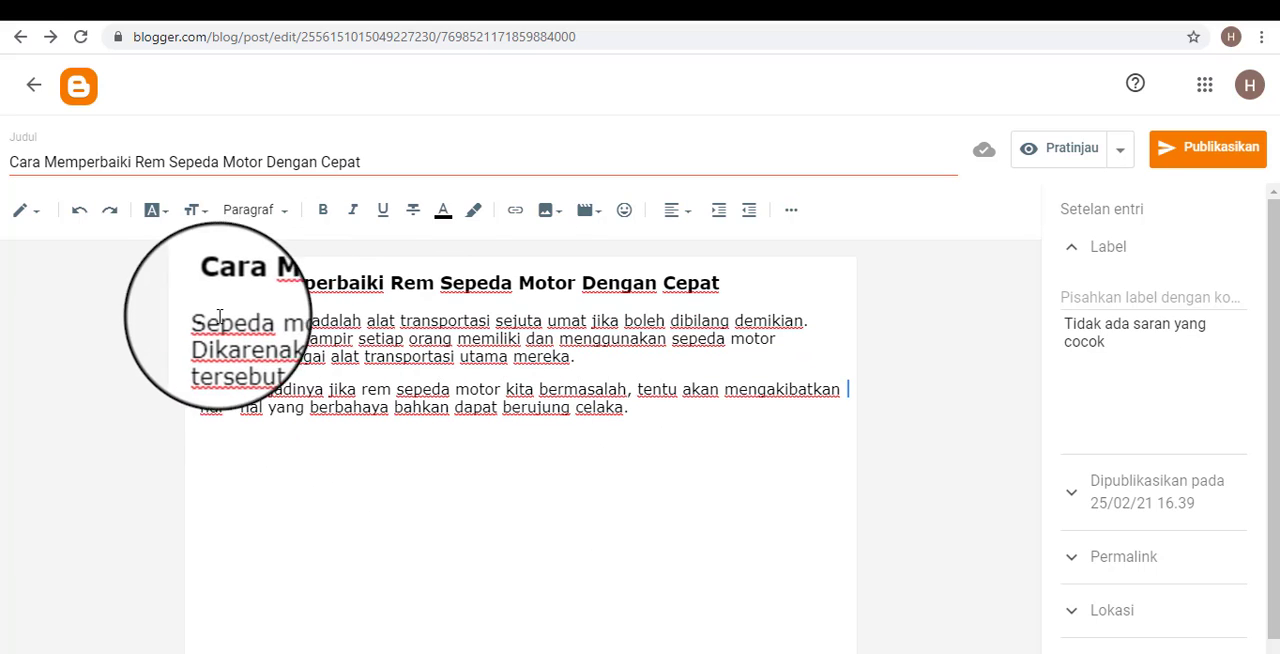
pyautogui.moveTo(200, 320); pyautogui.dragTo(614, 475)
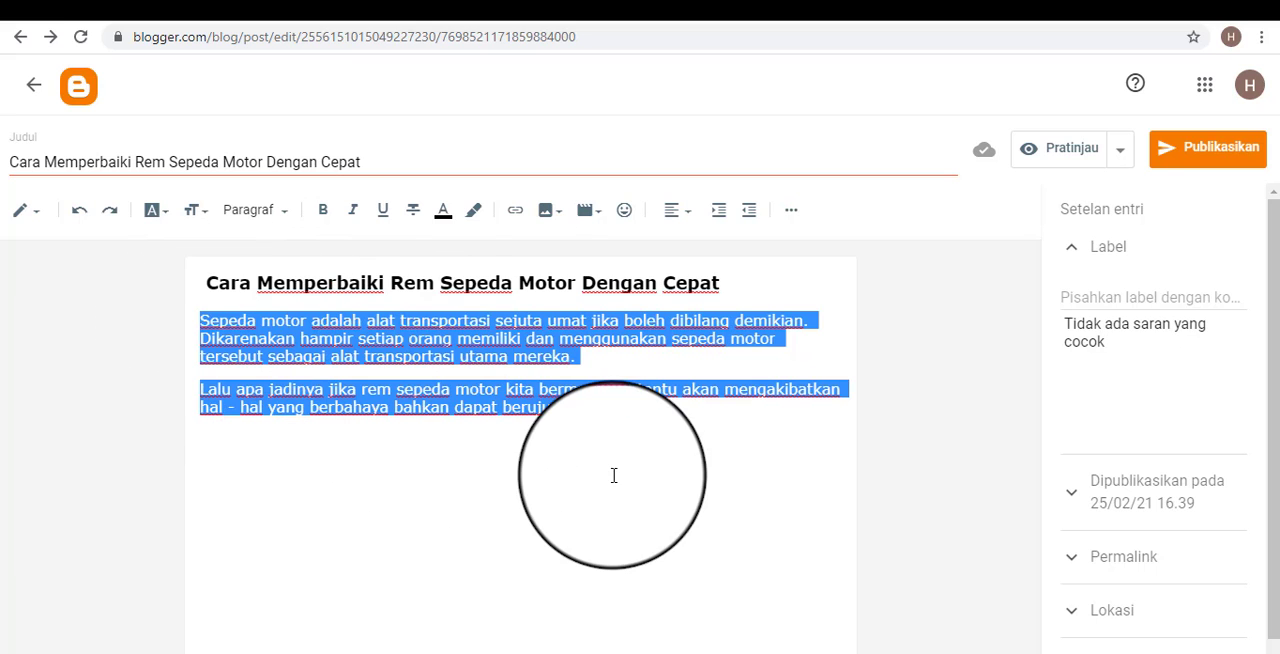
pyautogui.click(278, 220)
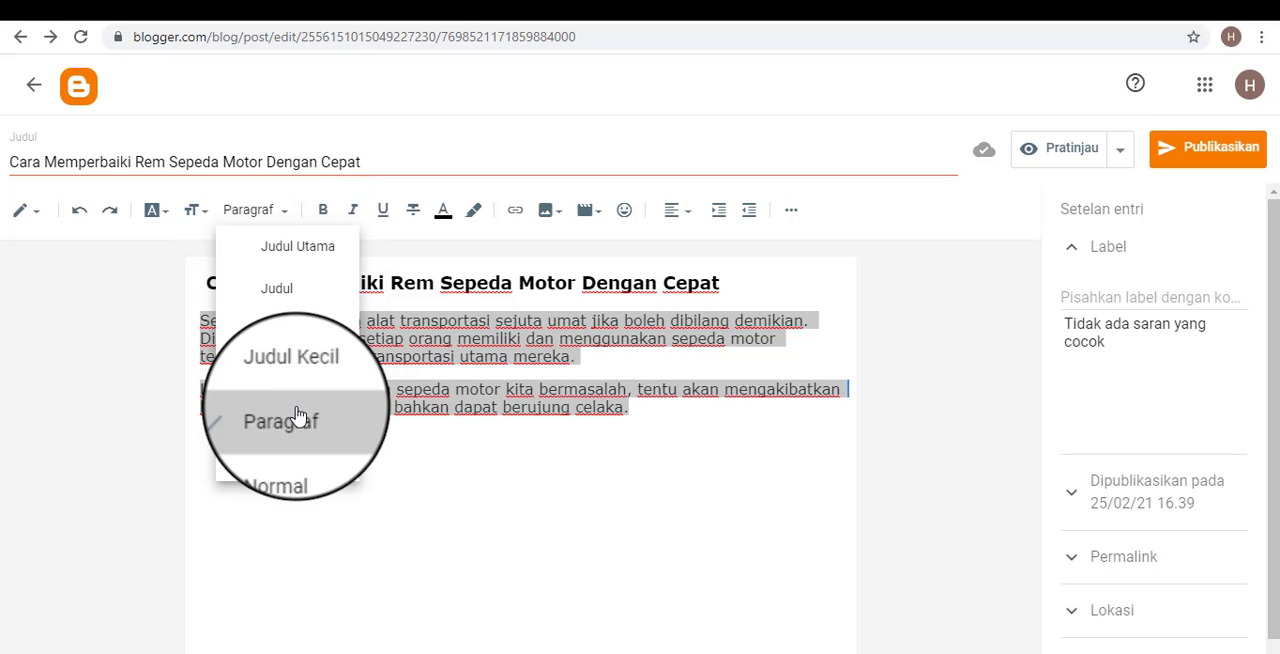
pyautogui.click(297, 414)
pyautogui.click(689, 441)
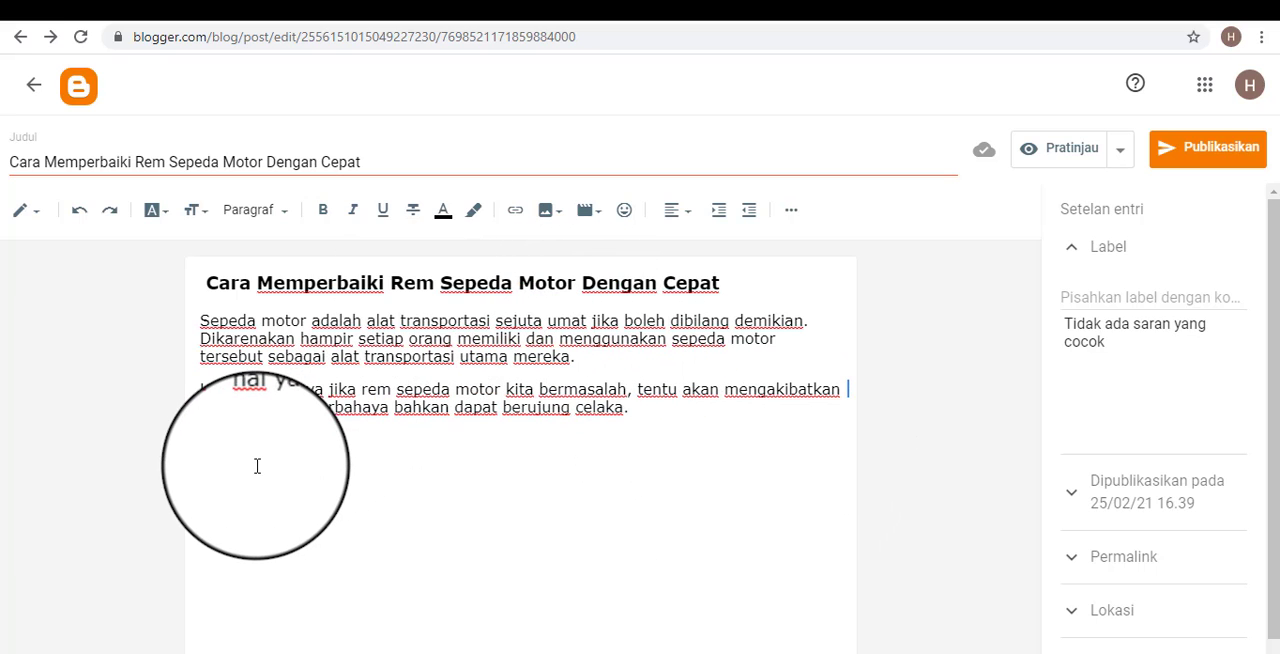
# Add the line "Langkah memperbaiki rem sepeda motor" below the second body paragraph.
pyautogui.press('Return')
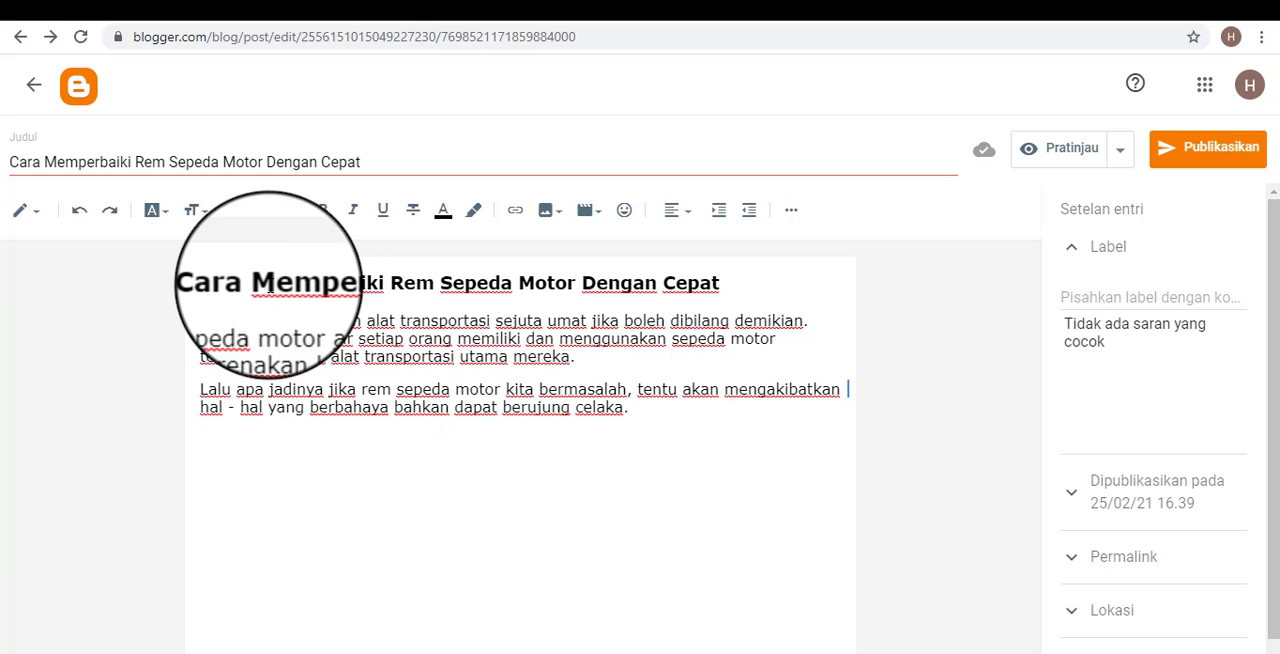
pyautogui.moveTo(274, 283); pyautogui.dragTo(699, 318)
pyautogui.click(801, 377)
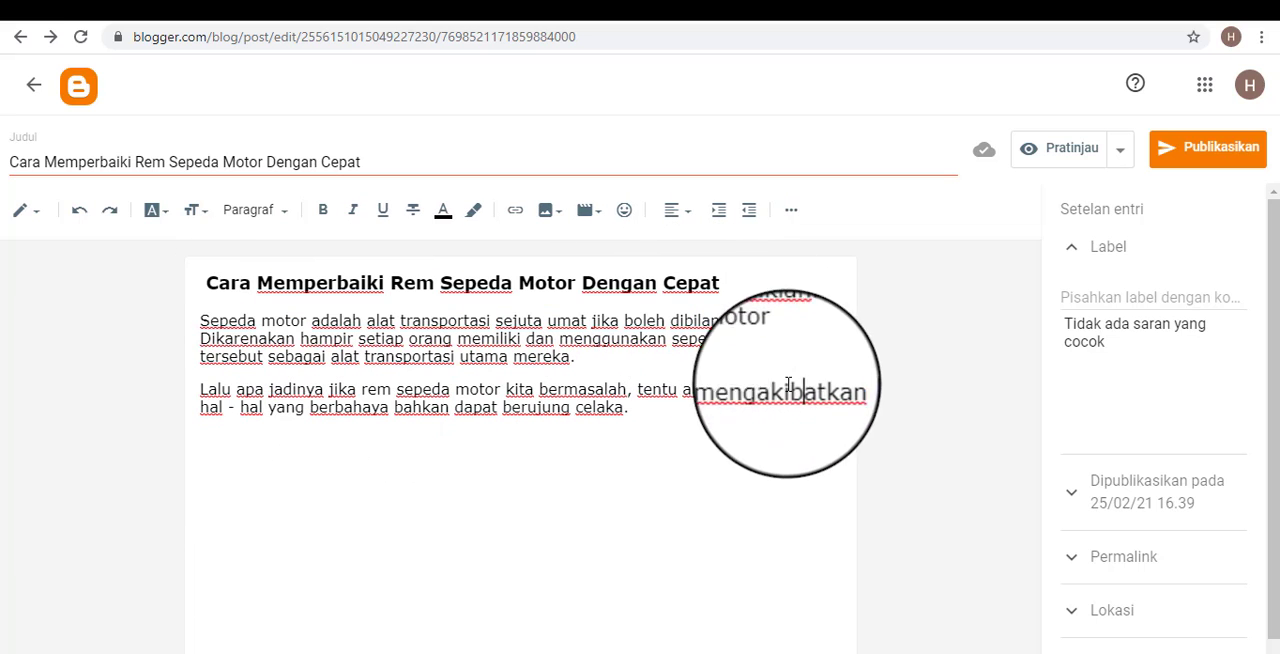
pyautogui.click(252, 438)
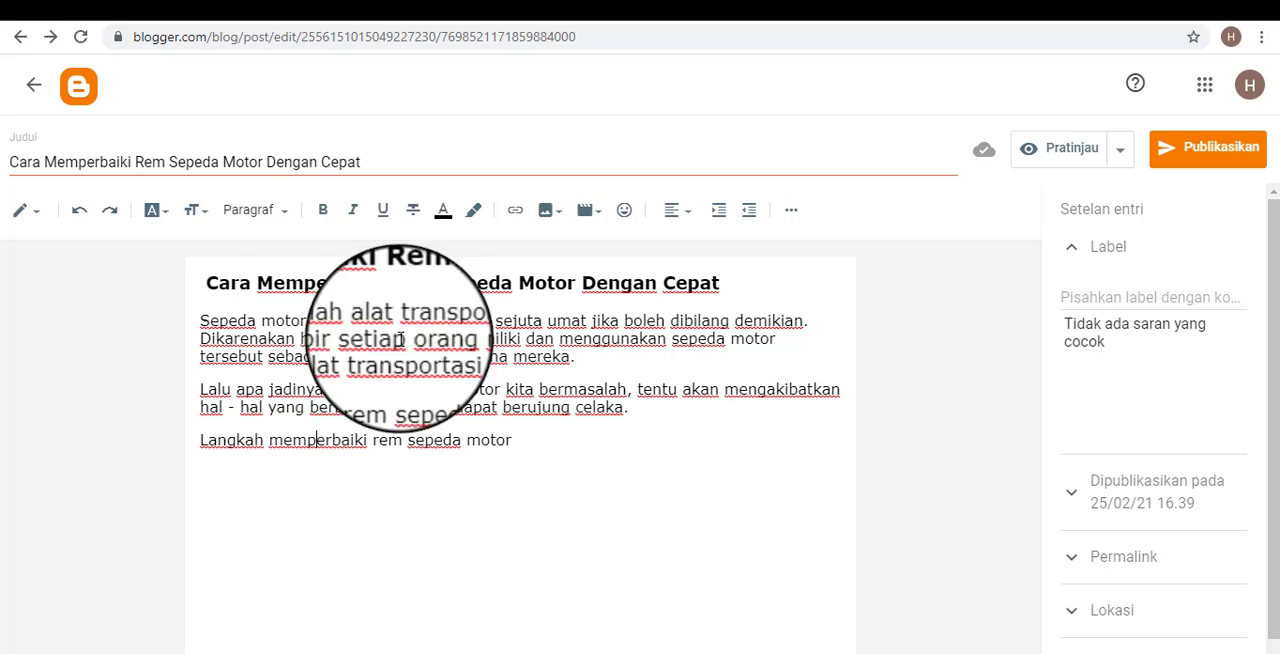
# Try the Judul Kecil style on the line "Langkah memperbaiki rem sepeda motor", settling on the Subjudul style.
pyautogui.click(268, 211)
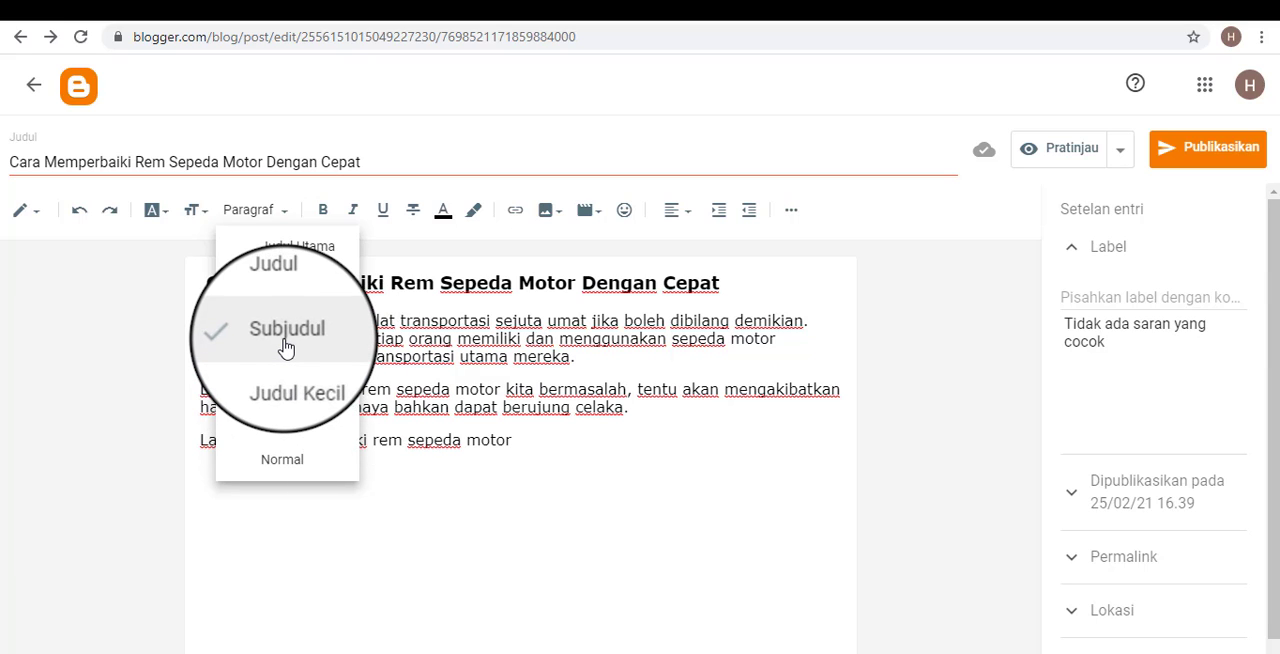
pyautogui.click(517, 390)
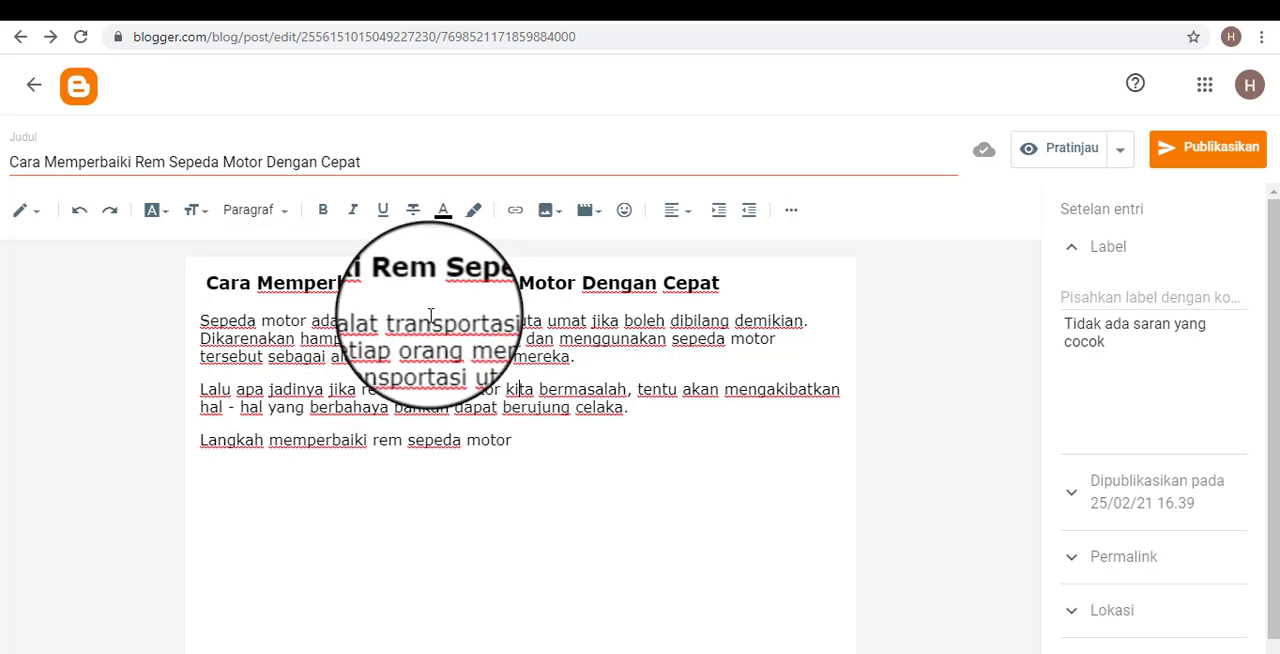
pyautogui.click(251, 211)
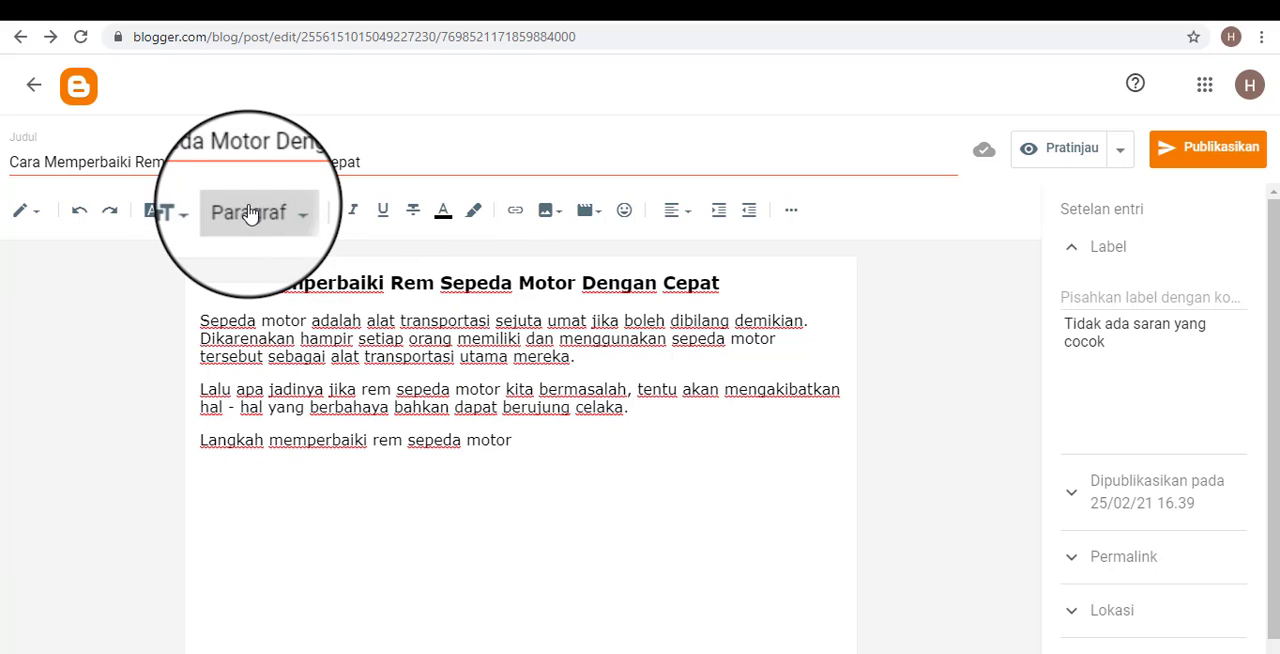
pyautogui.click(300, 387)
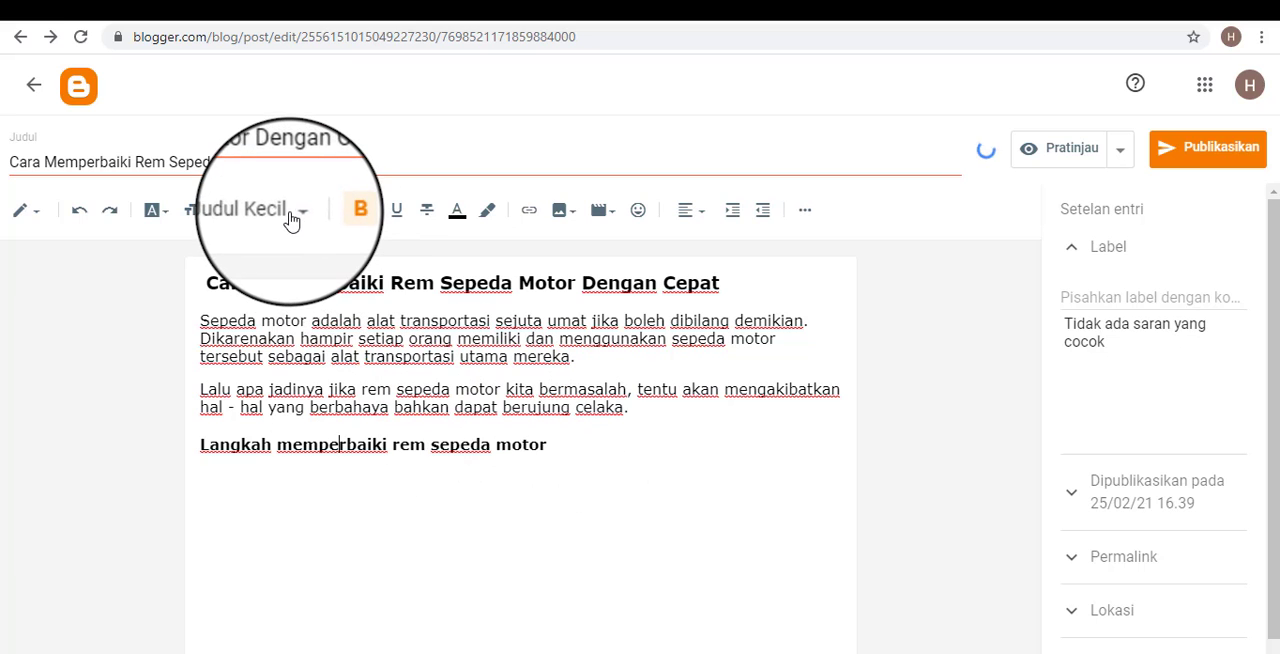
pyautogui.click(289, 214)
pyautogui.click(286, 335)
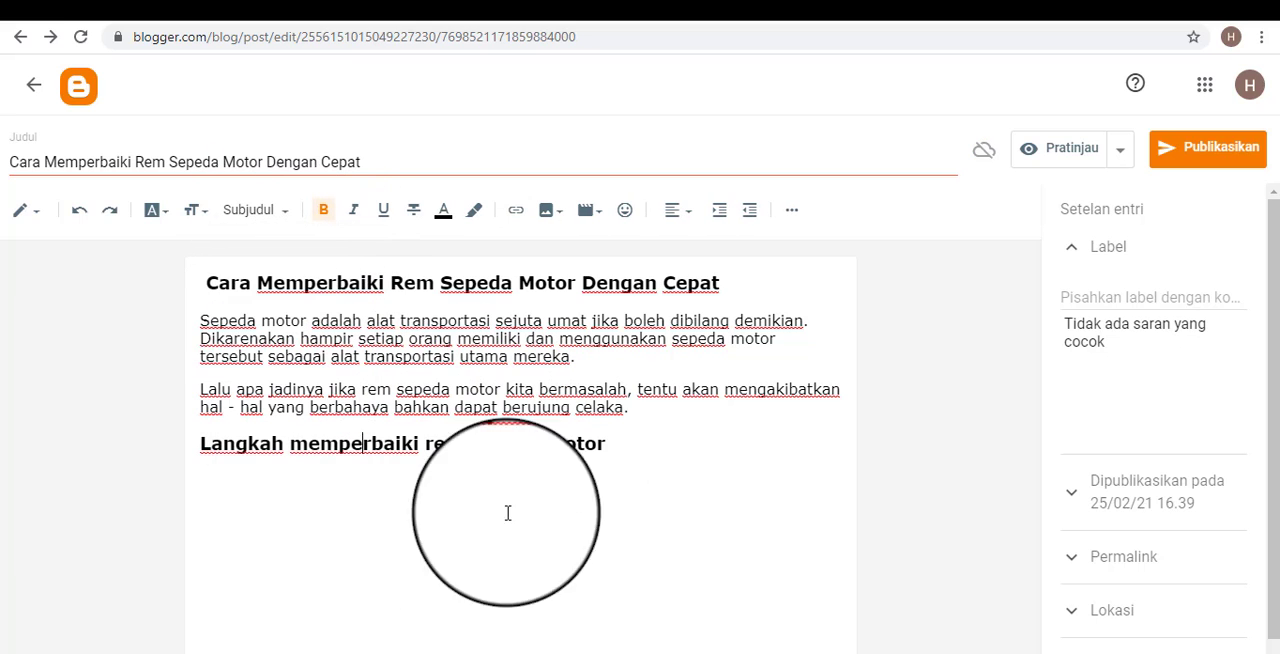
# Add an empty line below the subheading "Langkah memperbaiki rem sepeda motor".
pyautogui.press('Return')
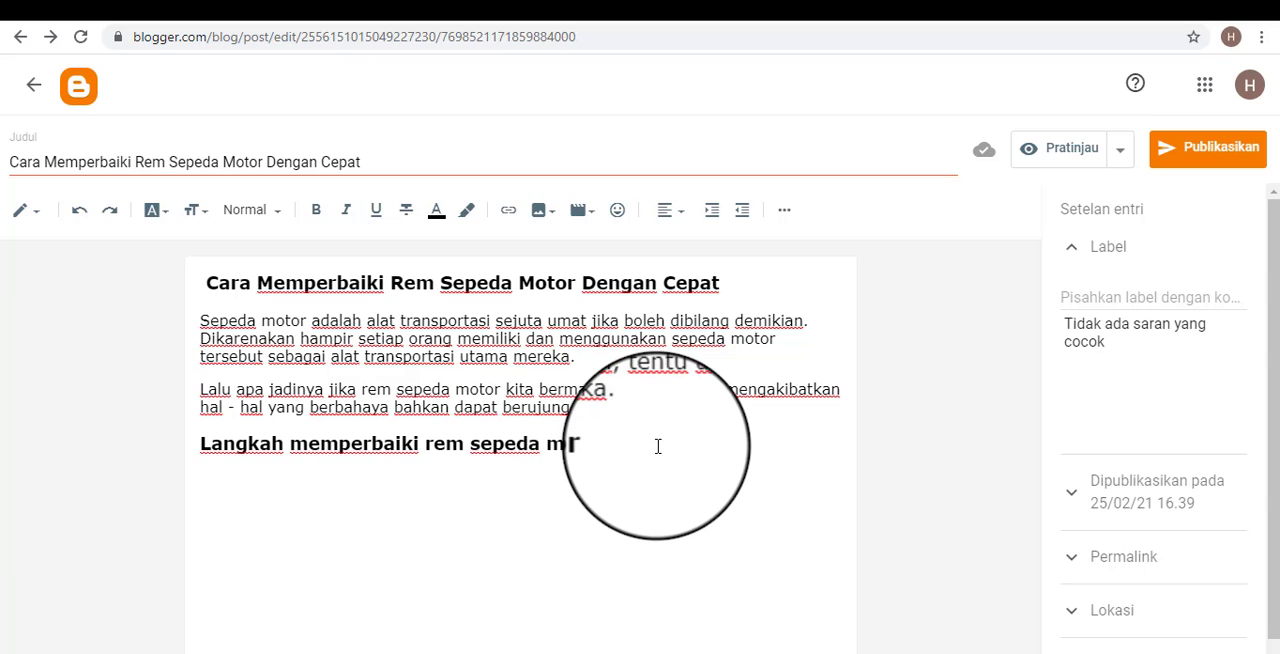
pyautogui.click(591, 364)
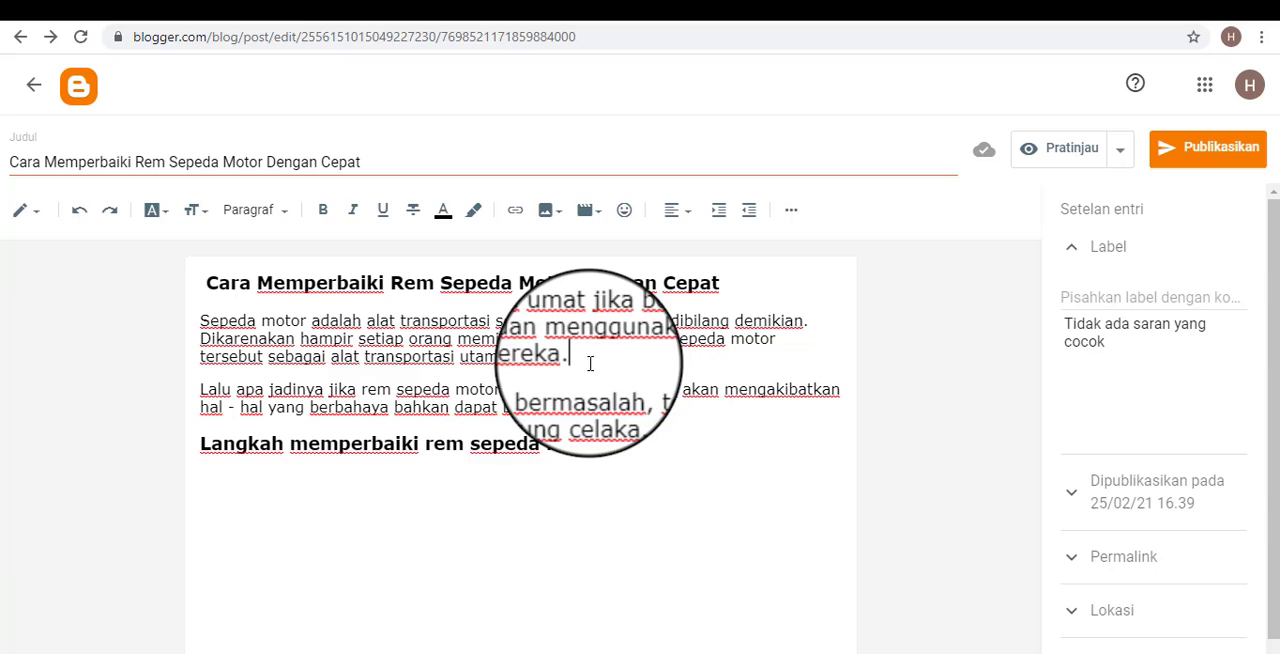
pyautogui.click(501, 504)
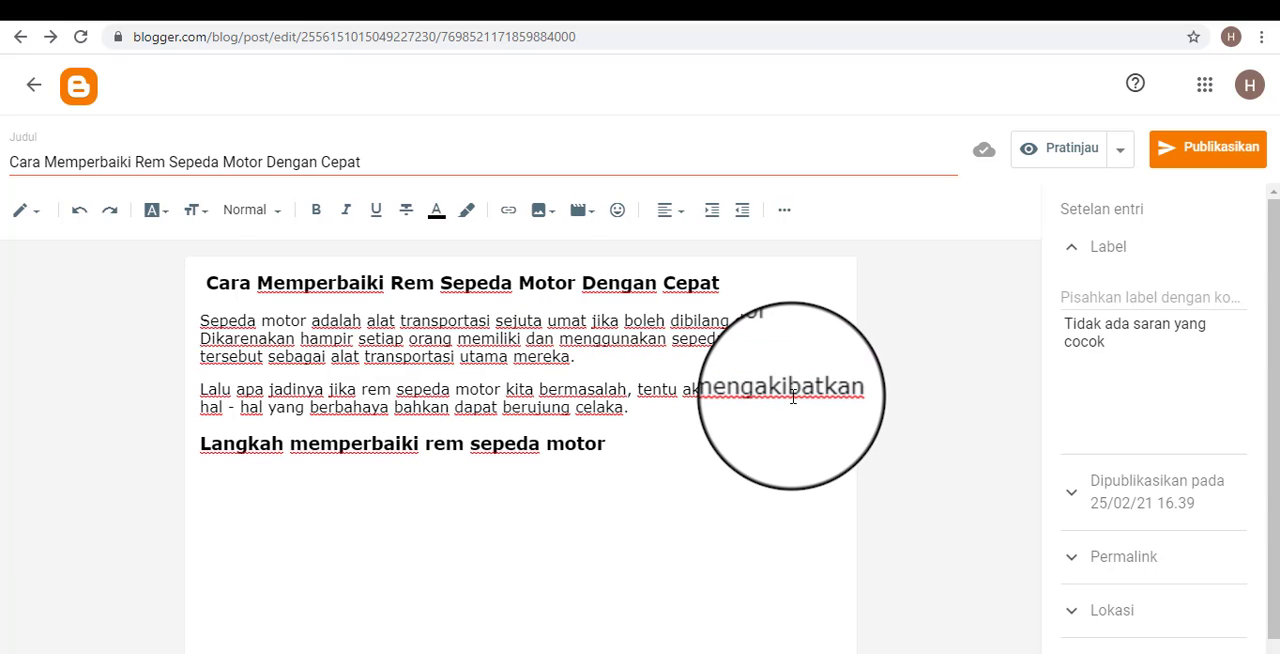
pyautogui.click(605, 389)
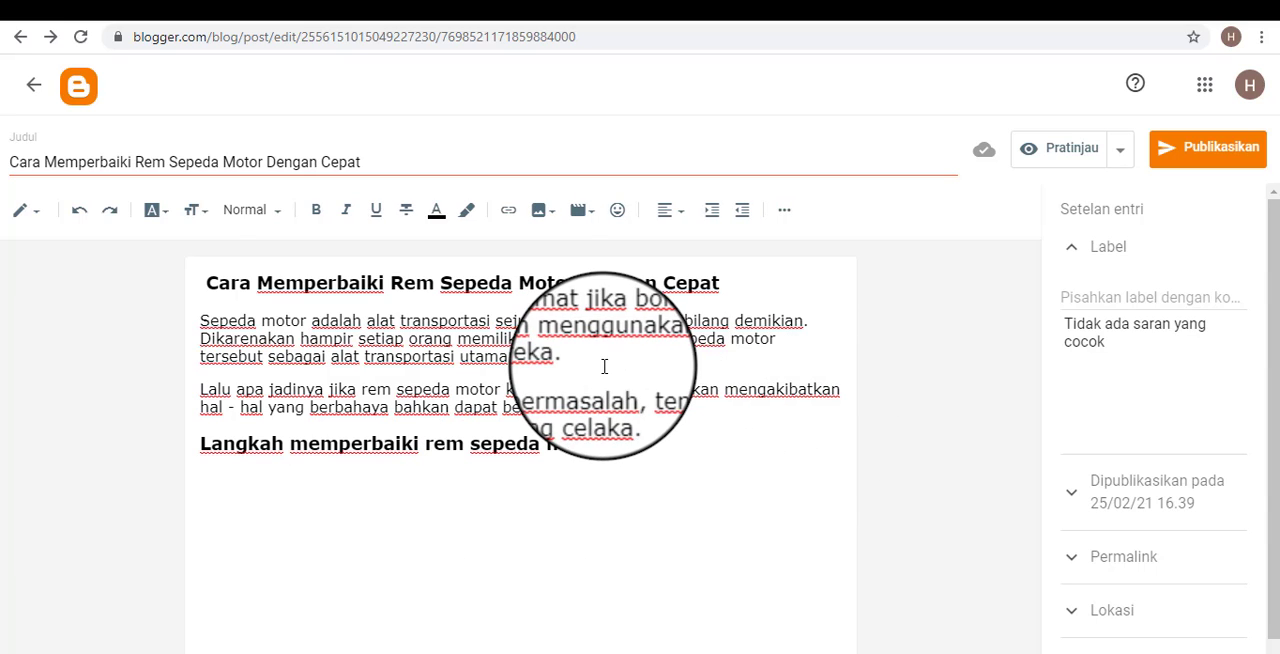
# Insert an empty line between the first and second body paragraphs and place the cursor in it.
pyautogui.click(604, 355)
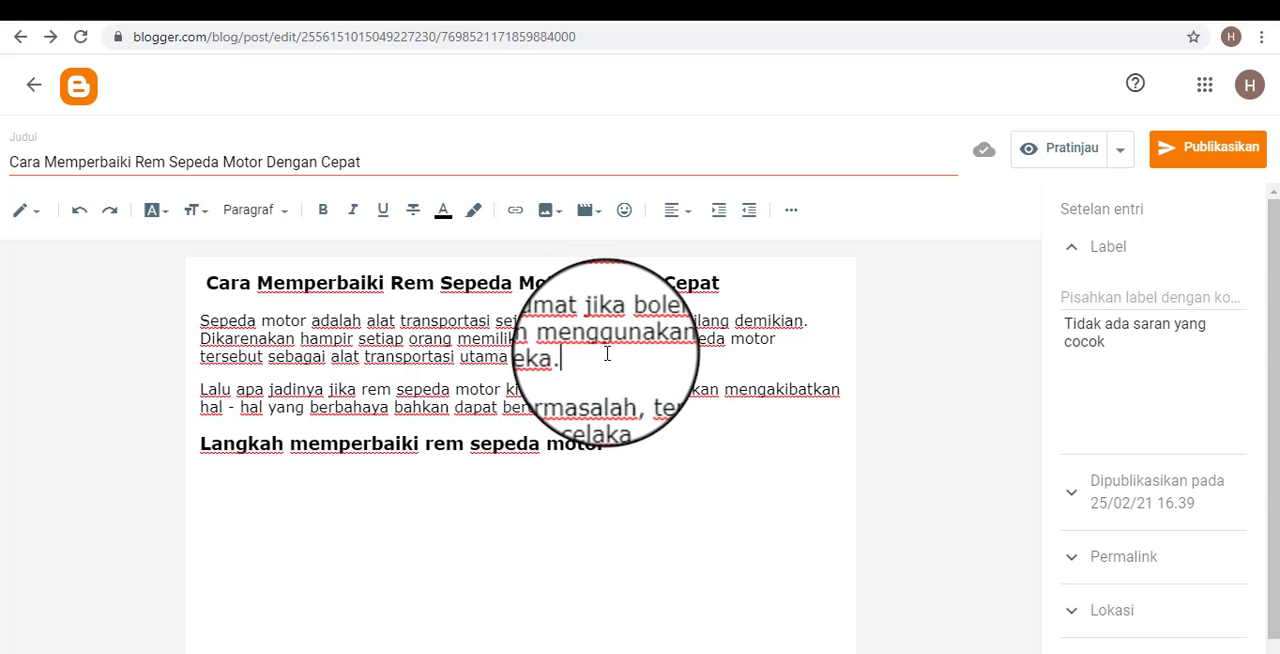
pyautogui.press('Return')
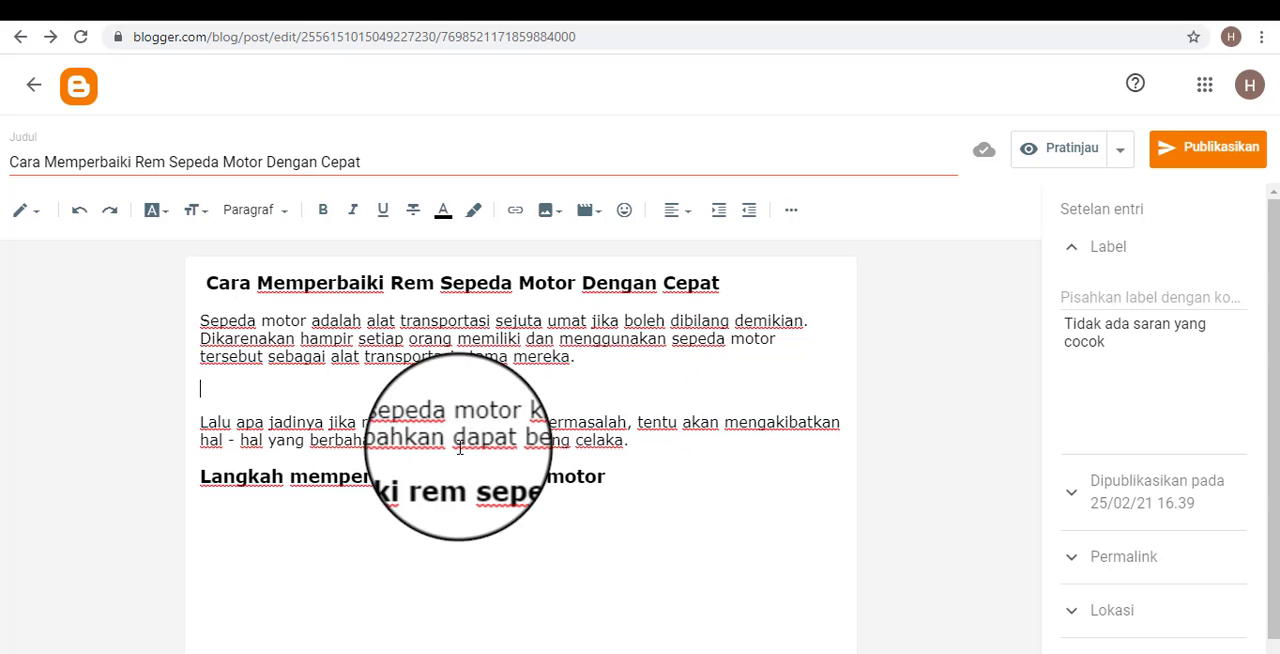
pyautogui.scroll(-1, 1240, 400)
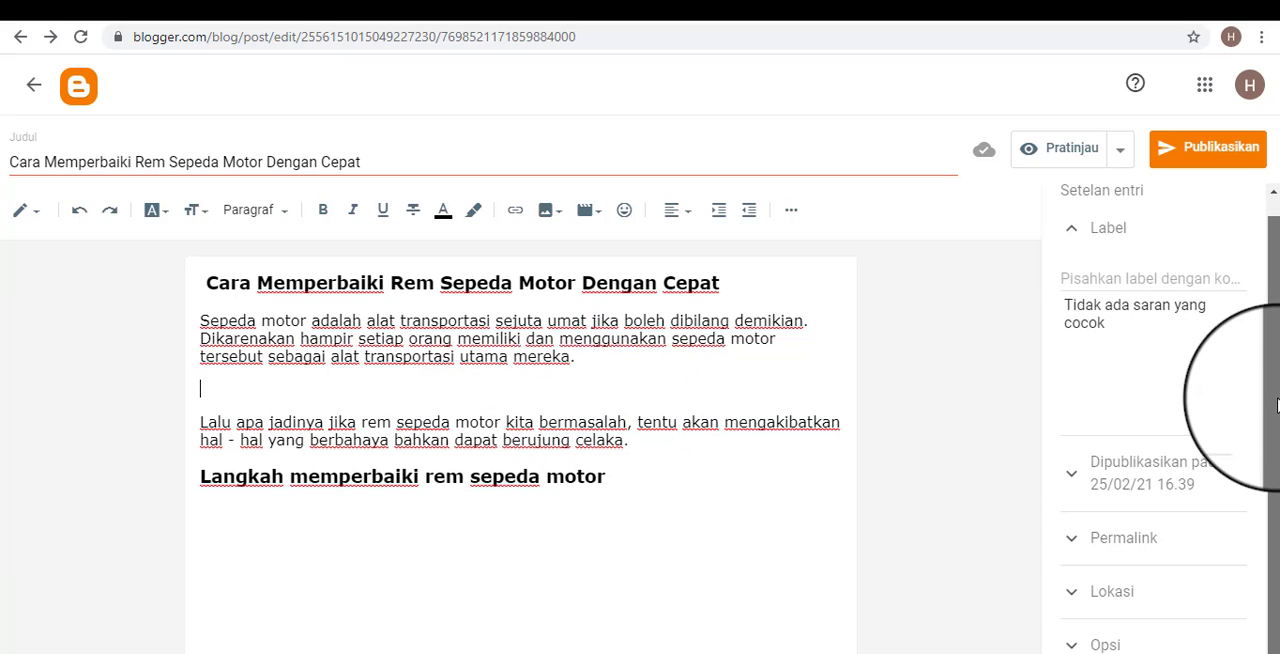
pyautogui.click(647, 546)
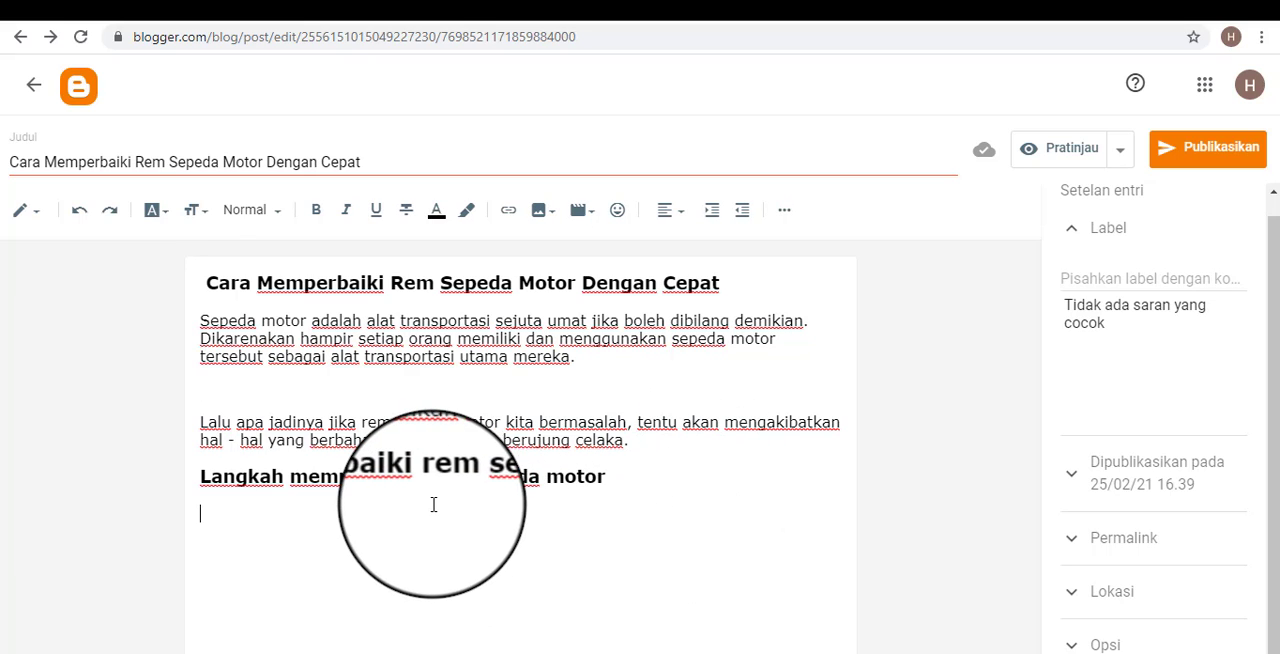
pyautogui.click(552, 425)
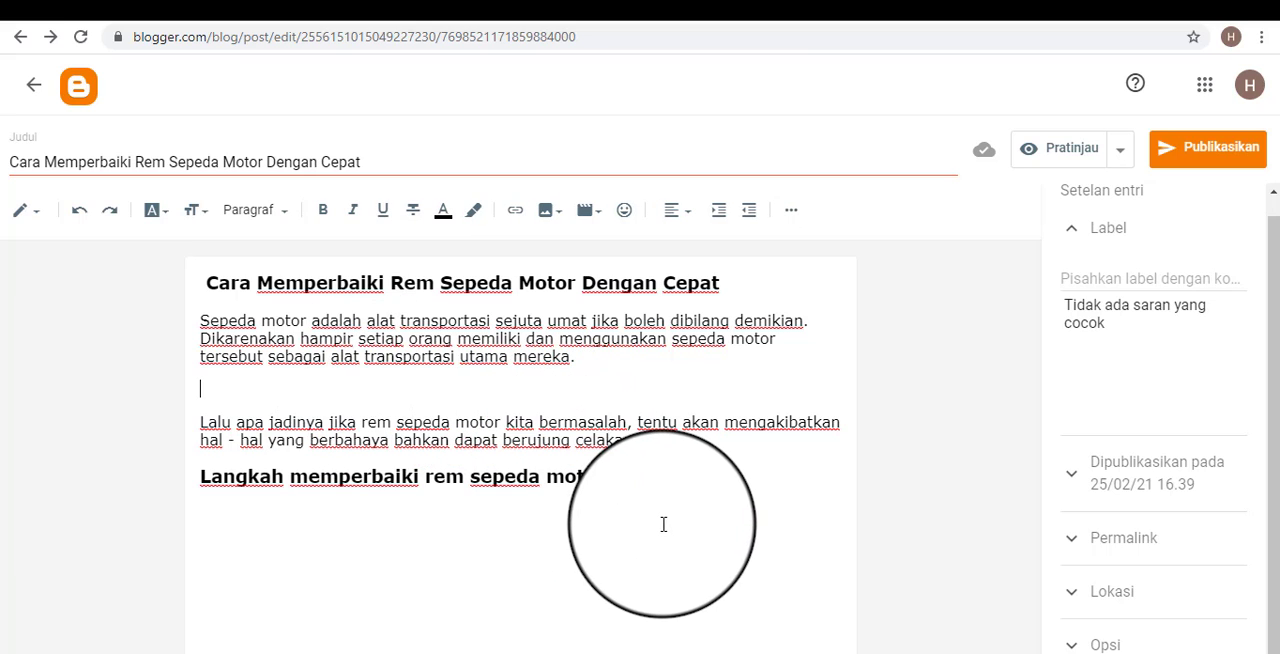
pyautogui.click(560, 500)
pyautogui.click(452, 390)
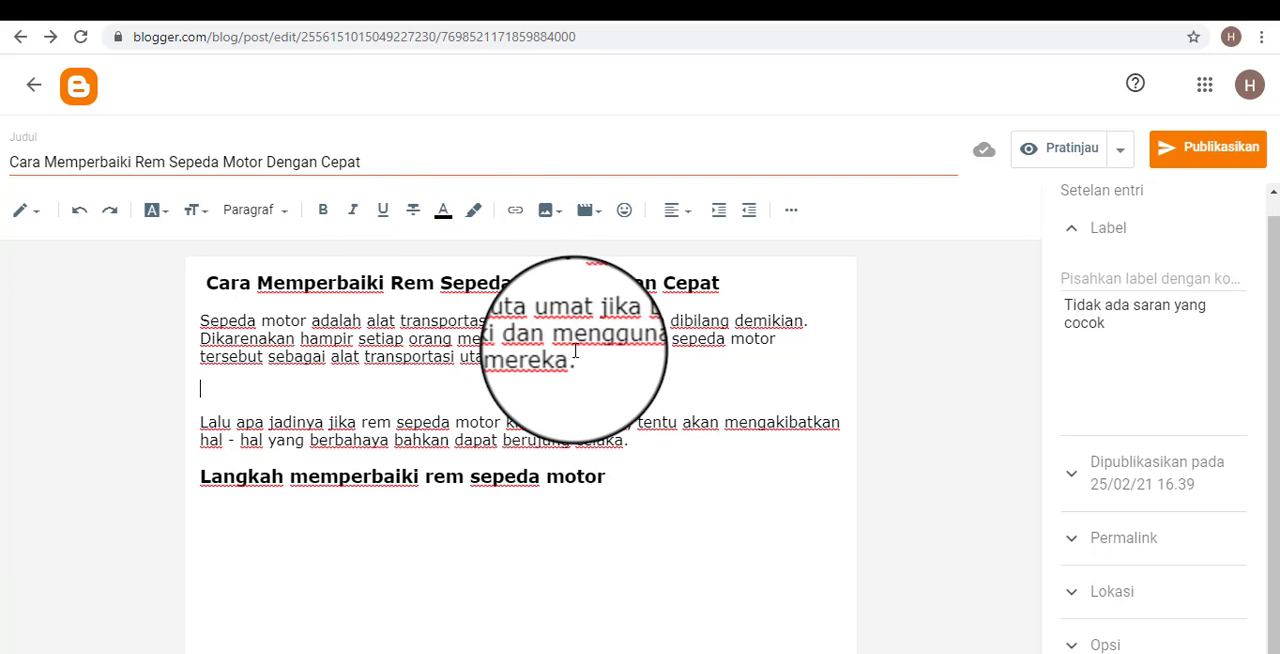
# View the available text colors for the last sentence of the first paragraph without applying one.
pyautogui.moveTo(572, 356); pyautogui.dragTo(200, 356)
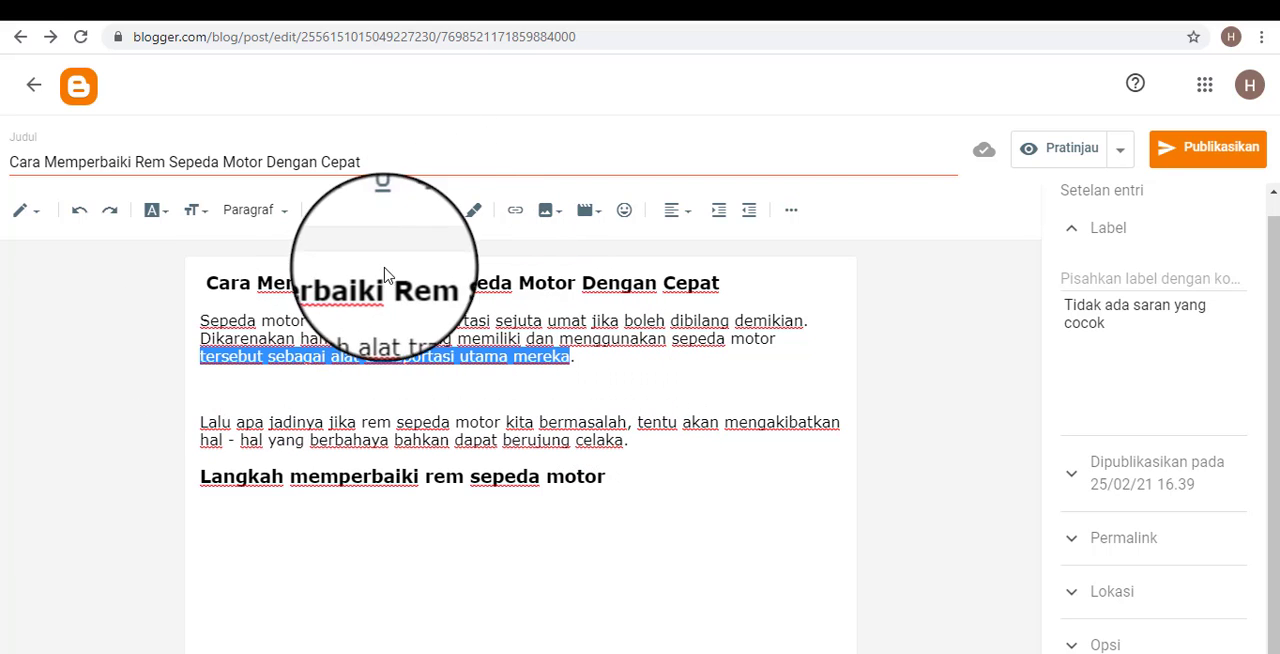
pyautogui.click(528, 393)
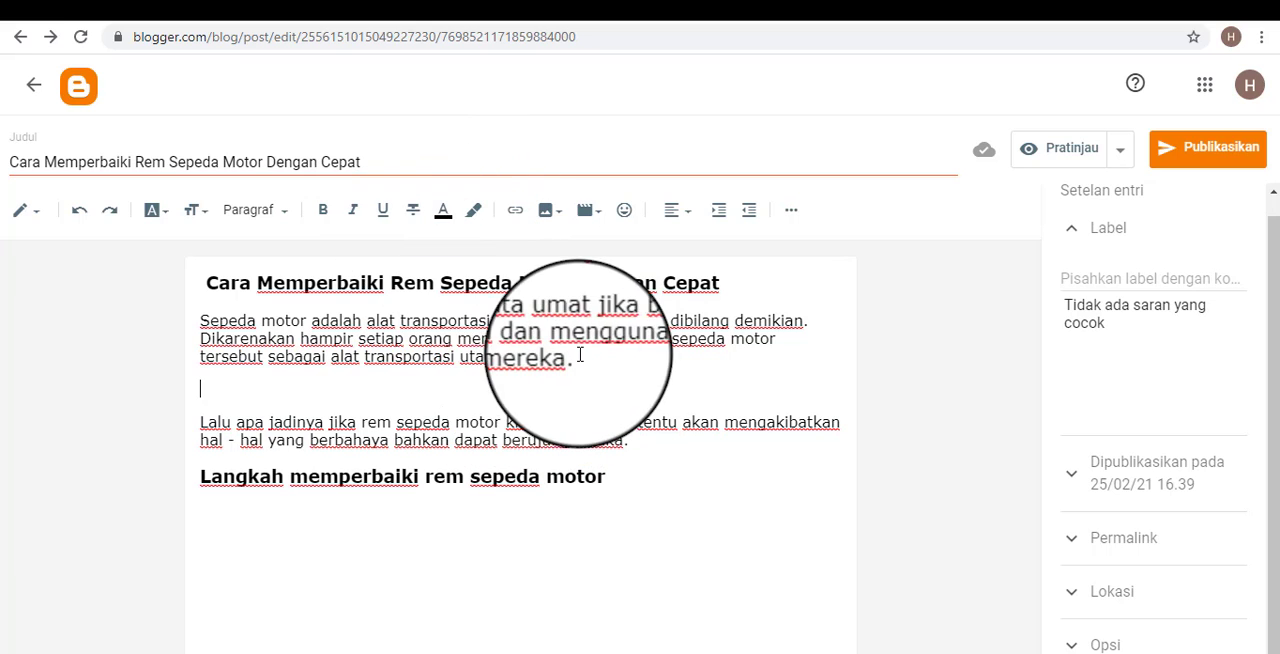
pyautogui.moveTo(576, 356); pyautogui.dragTo(137, 346)
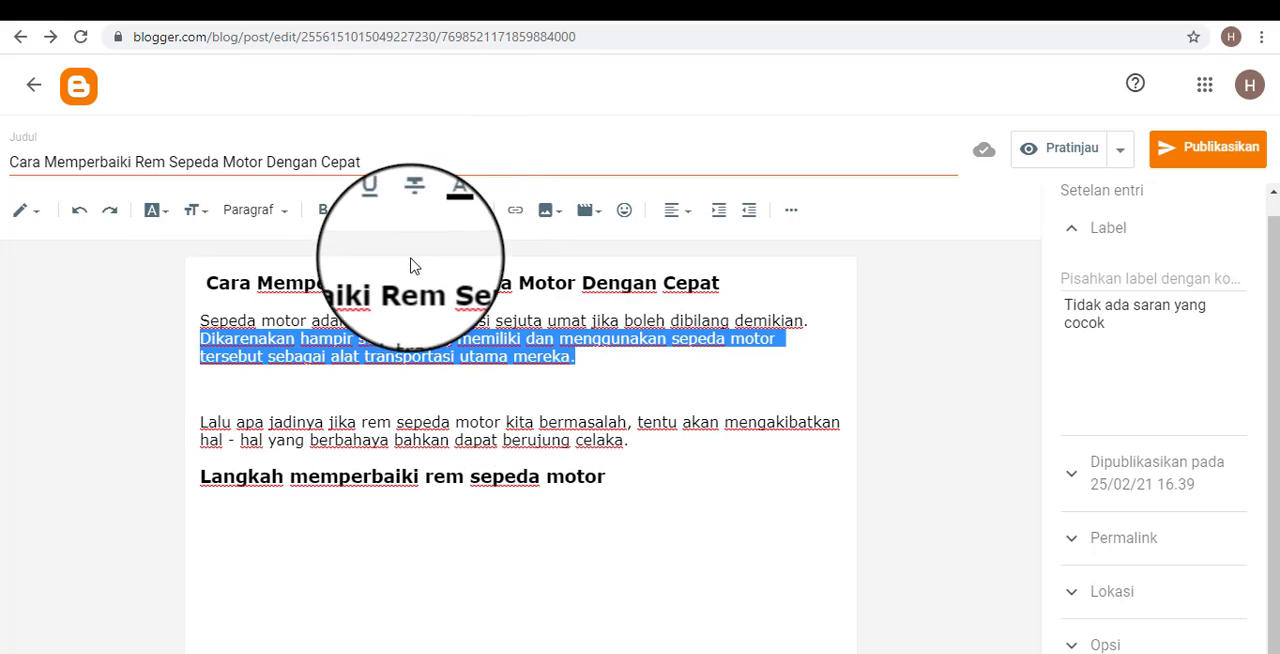
pyautogui.click(440, 212)
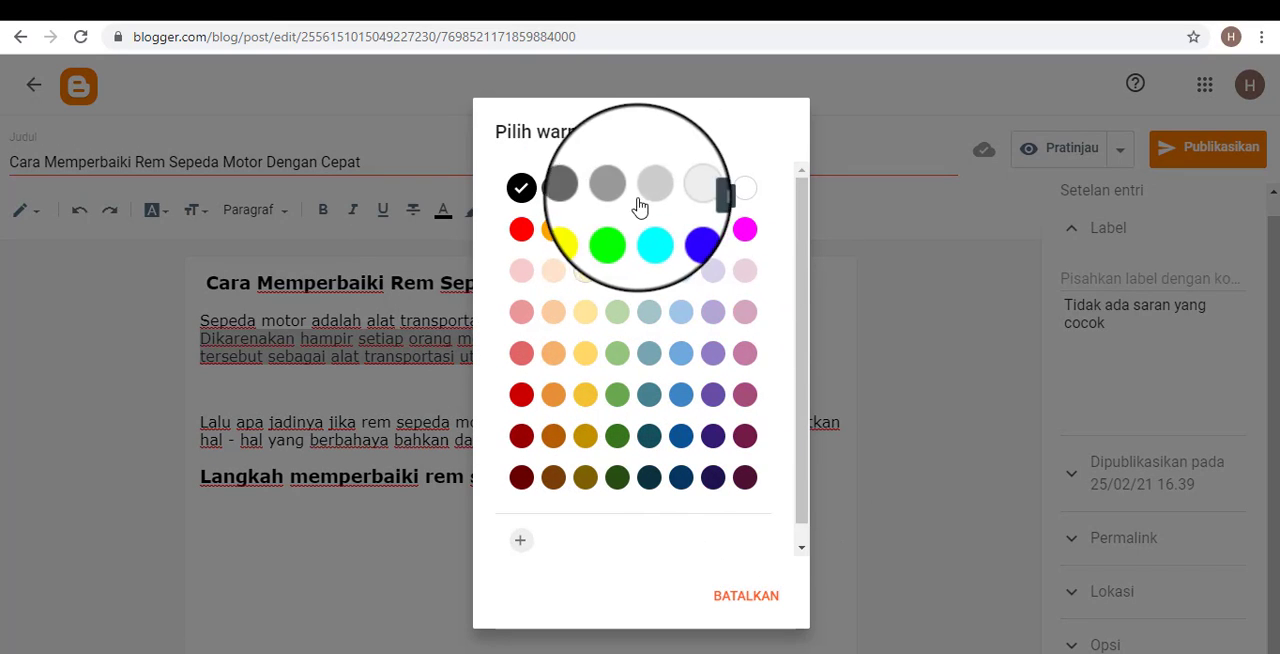
pyautogui.click(740, 600)
pyautogui.click(572, 394)
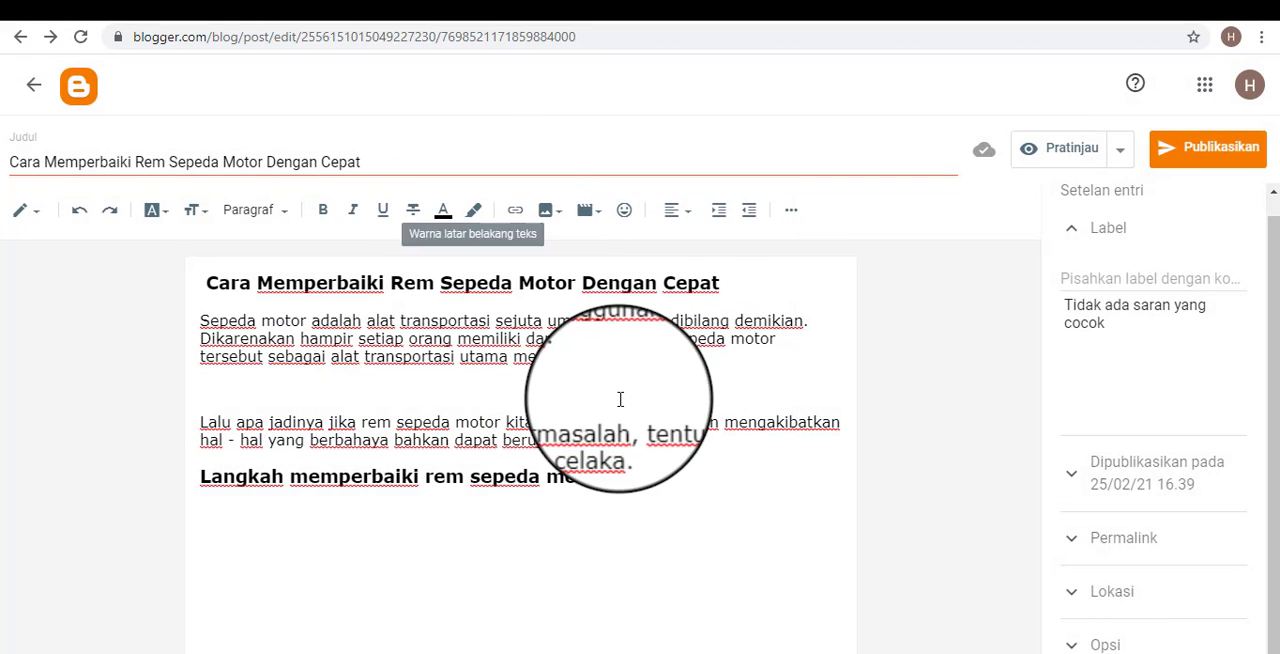
pyautogui.moveTo(577, 357); pyautogui.dragTo(180, 366)
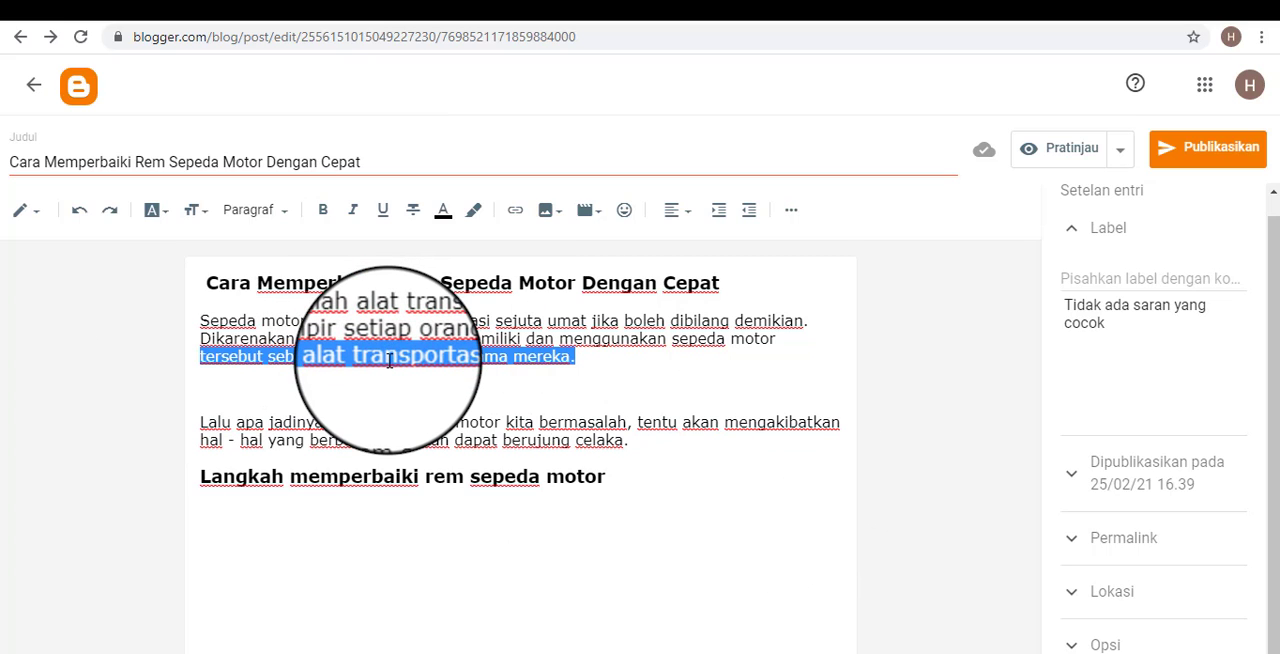
pyautogui.click(597, 362)
pyautogui.moveTo(594, 360); pyautogui.dragTo(198, 357)
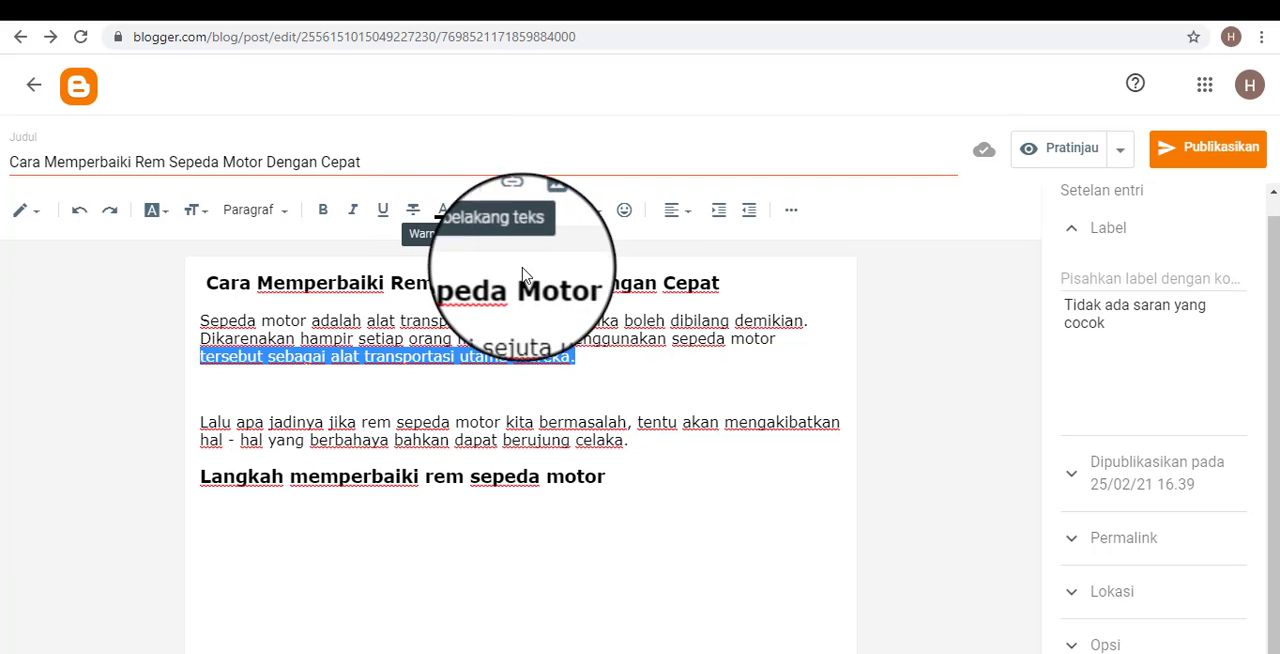
pyautogui.click(624, 387)
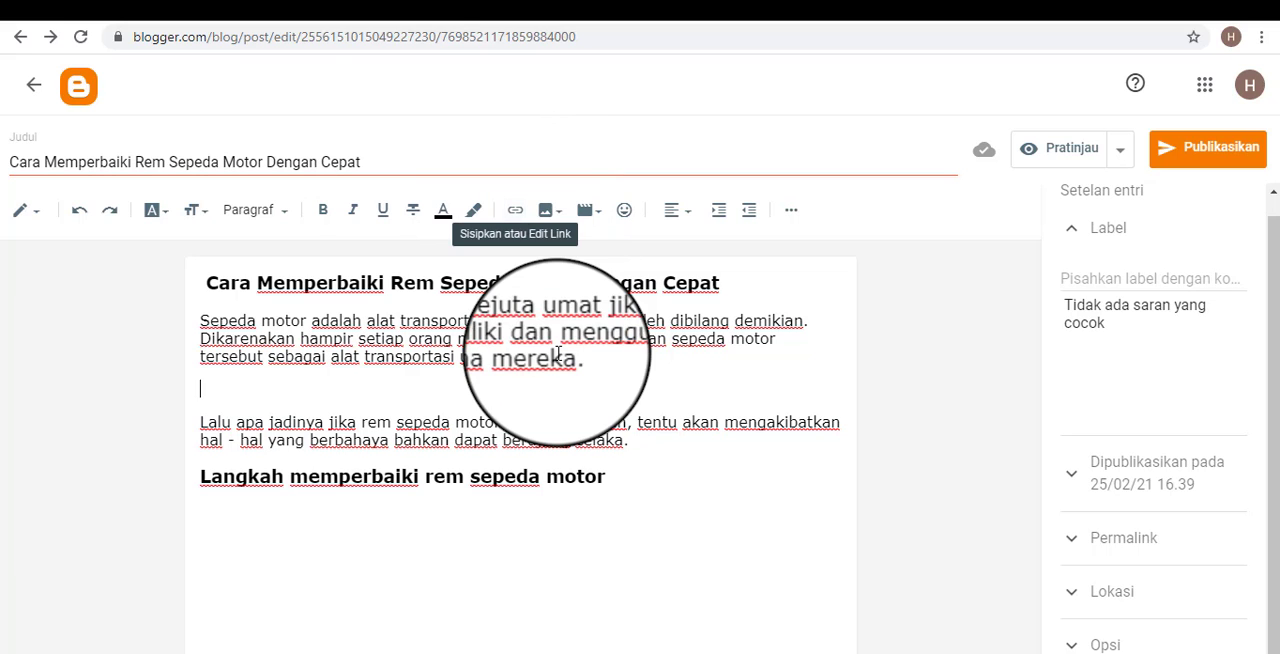
pyautogui.moveTo(576, 358); pyautogui.dragTo(201, 354)
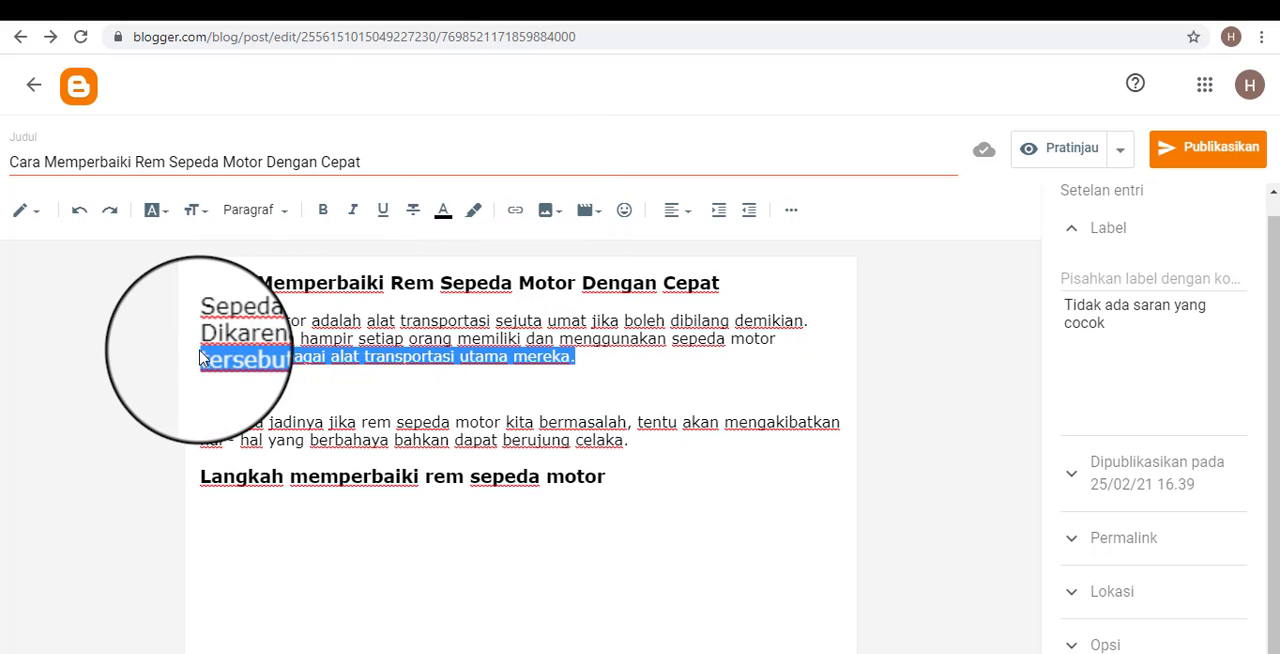
pyautogui.click(507, 398)
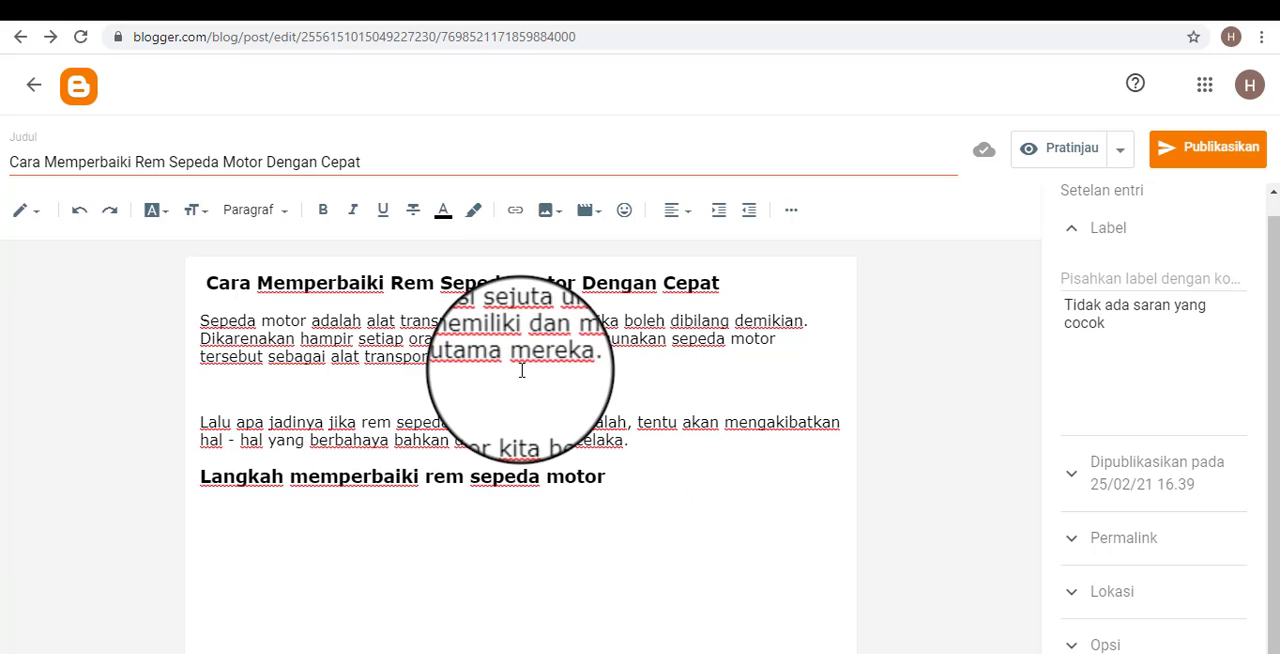
# View the link settings for the word "mereka" in the first paragraph and close them without adding a link.
pyautogui.moveTo(513, 357); pyautogui.dragTo(572, 357)
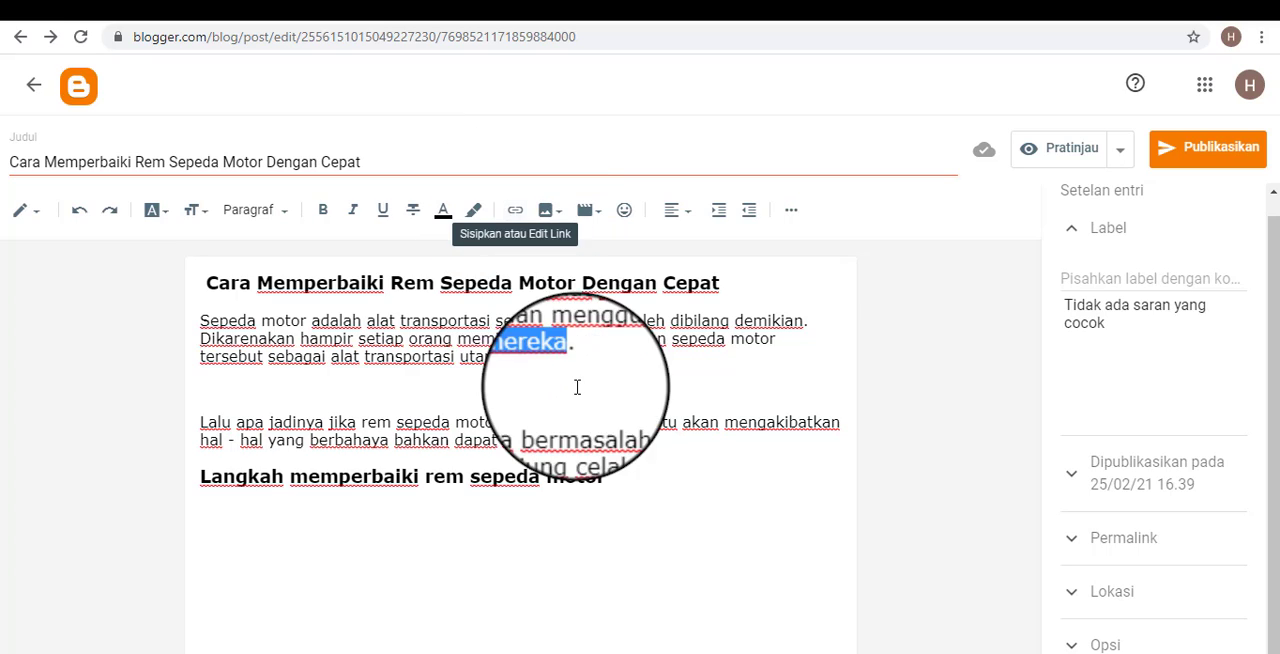
pyautogui.click(513, 220)
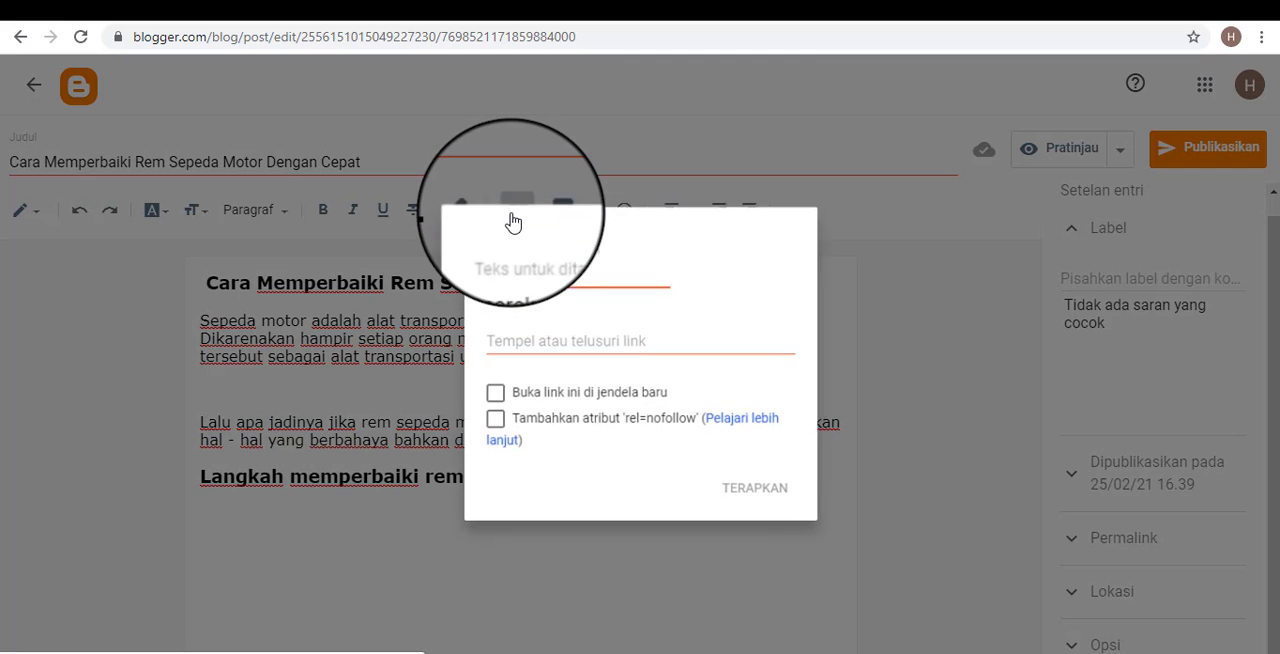
pyautogui.click(543, 341)
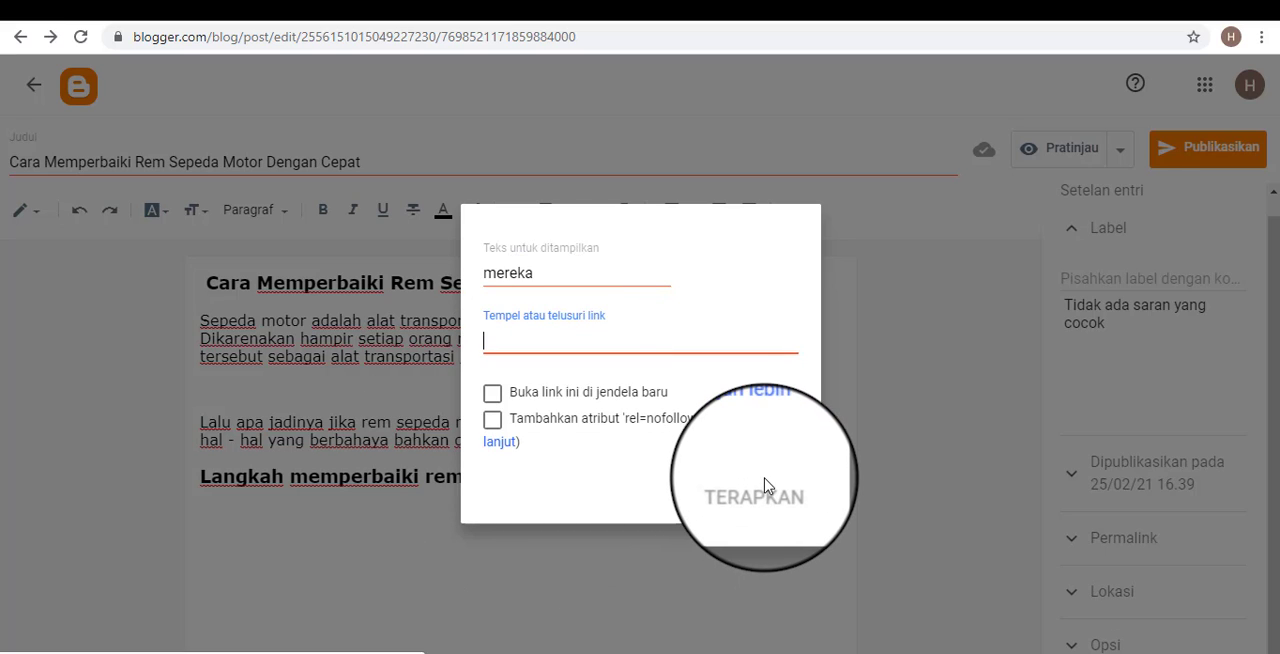
pyautogui.click(764, 486)
pyautogui.click(560, 360)
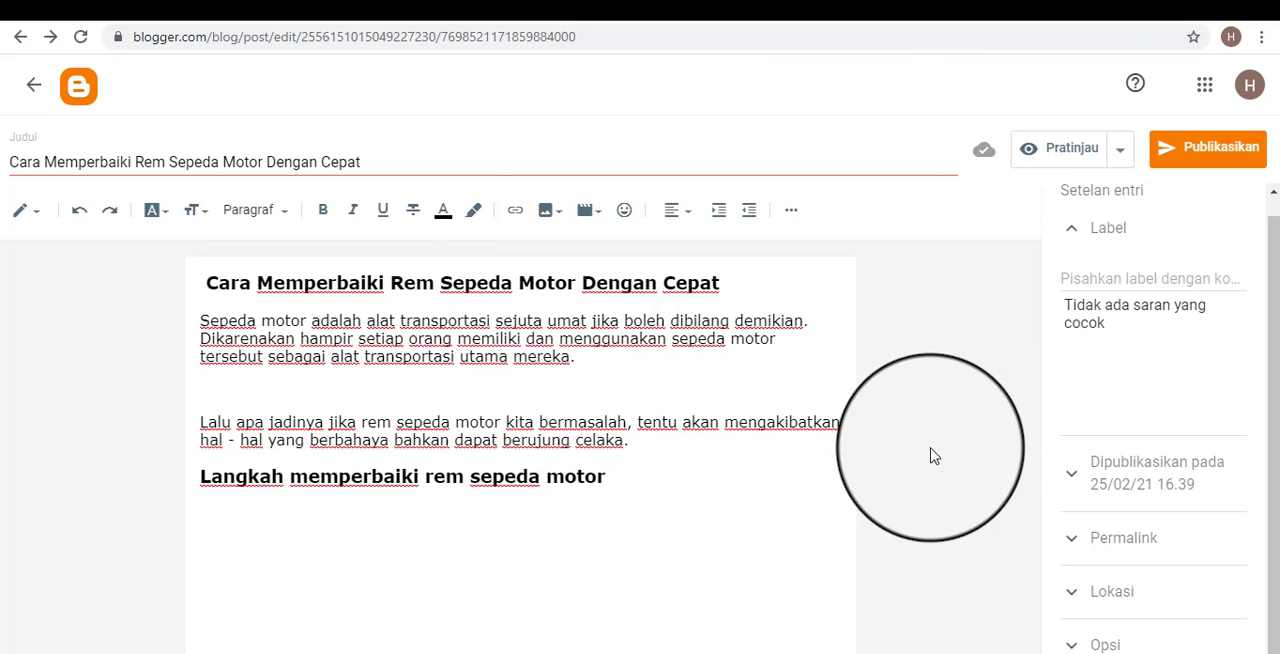
# View the available sources for inserting an image into the post without choosing one.
pyautogui.click(557, 210)
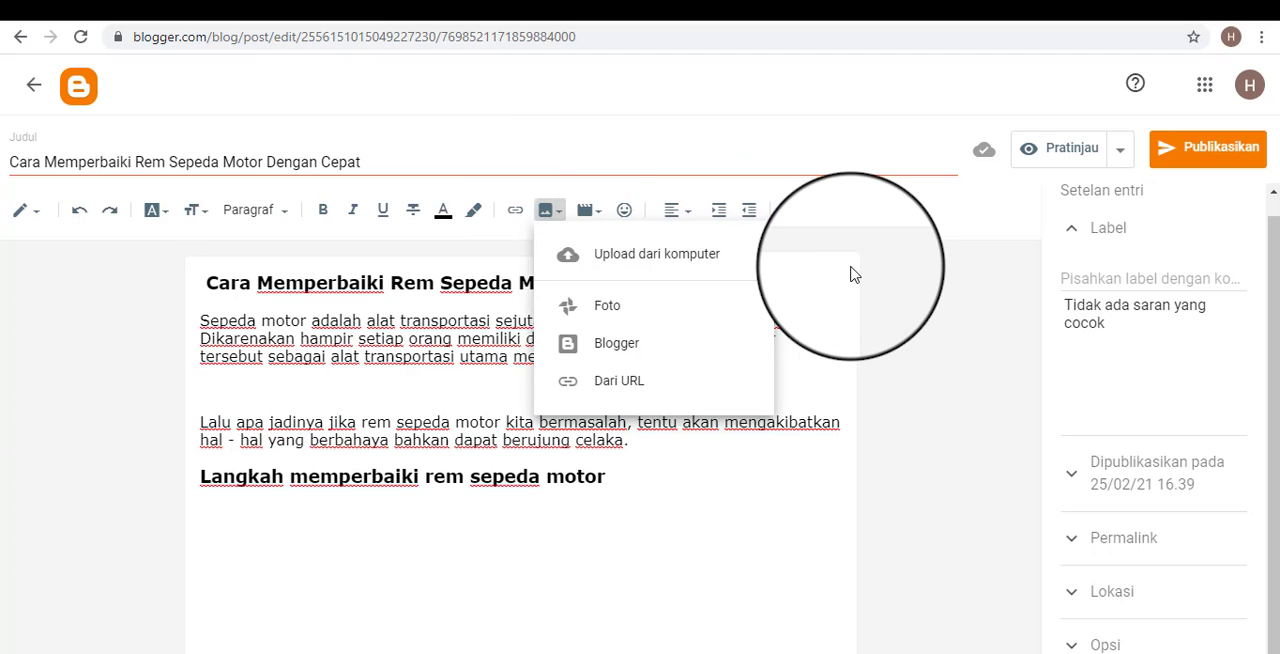
pyautogui.click(811, 263)
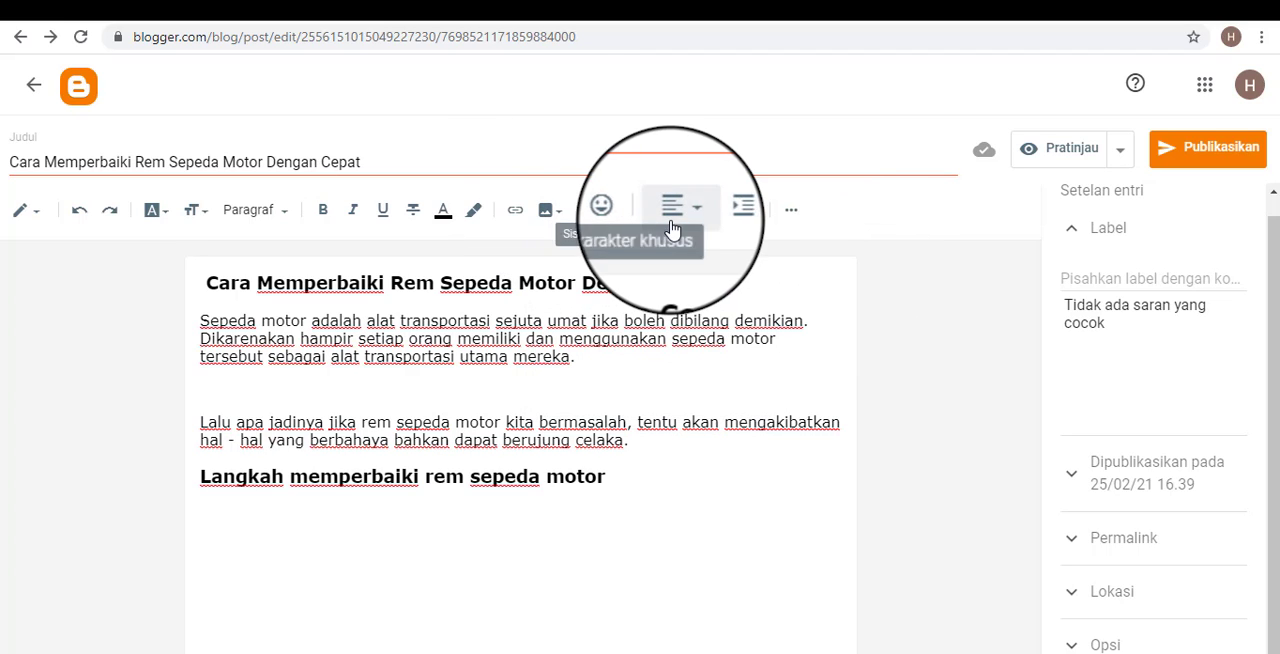
pyautogui.click(560, 212)
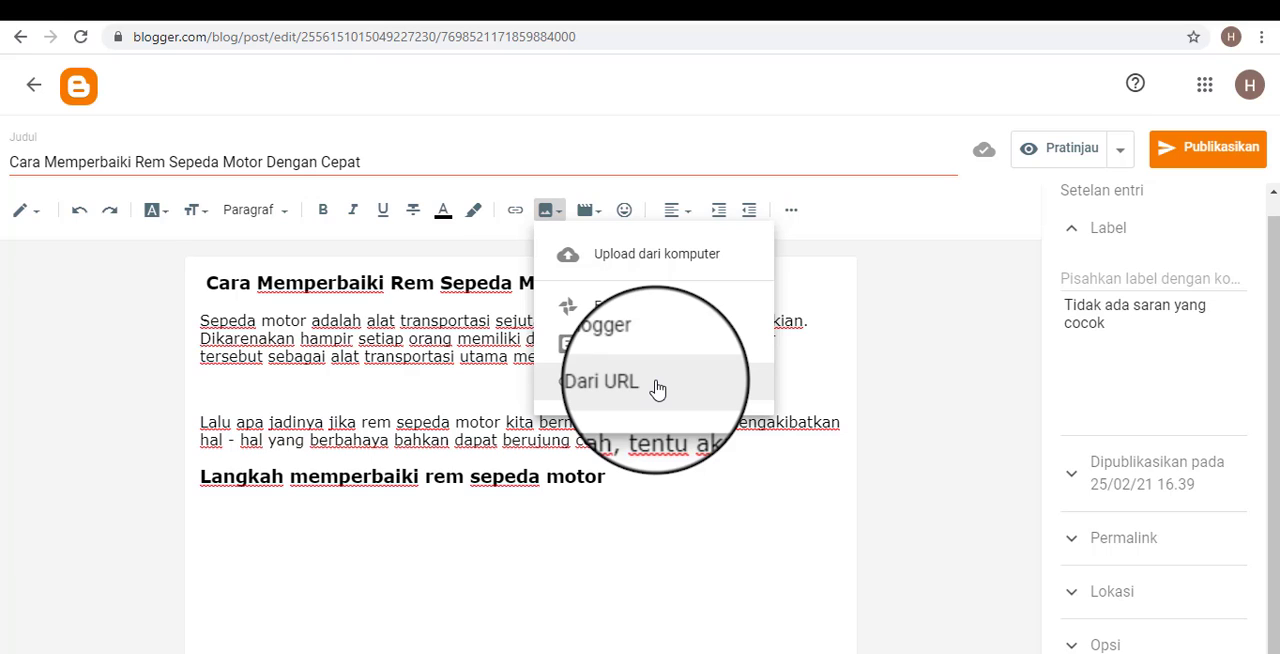
pyautogui.click(812, 155)
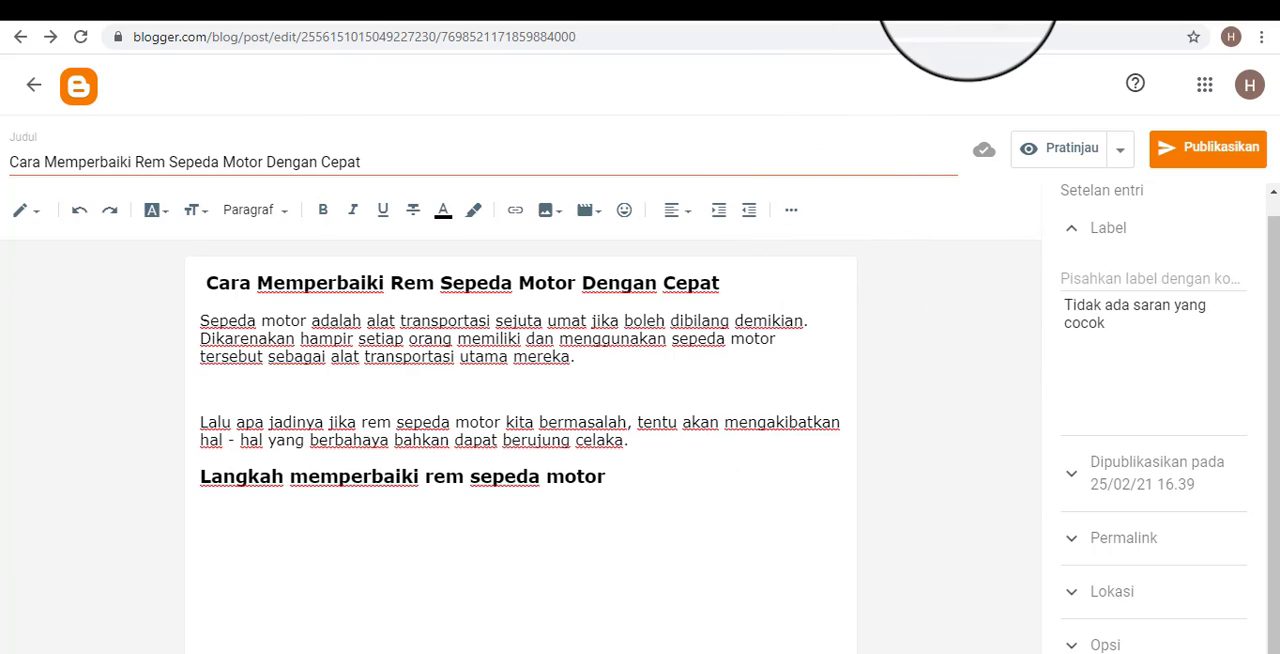
pyautogui.click(562, 213)
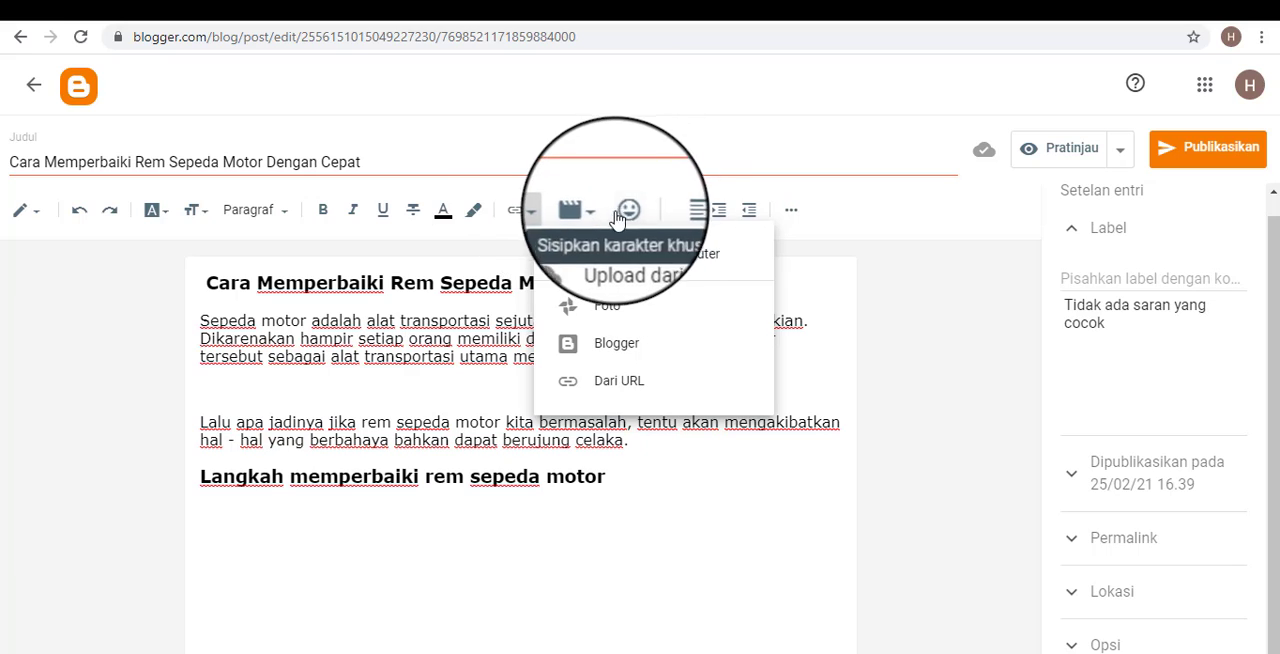
pyautogui.click(708, 131)
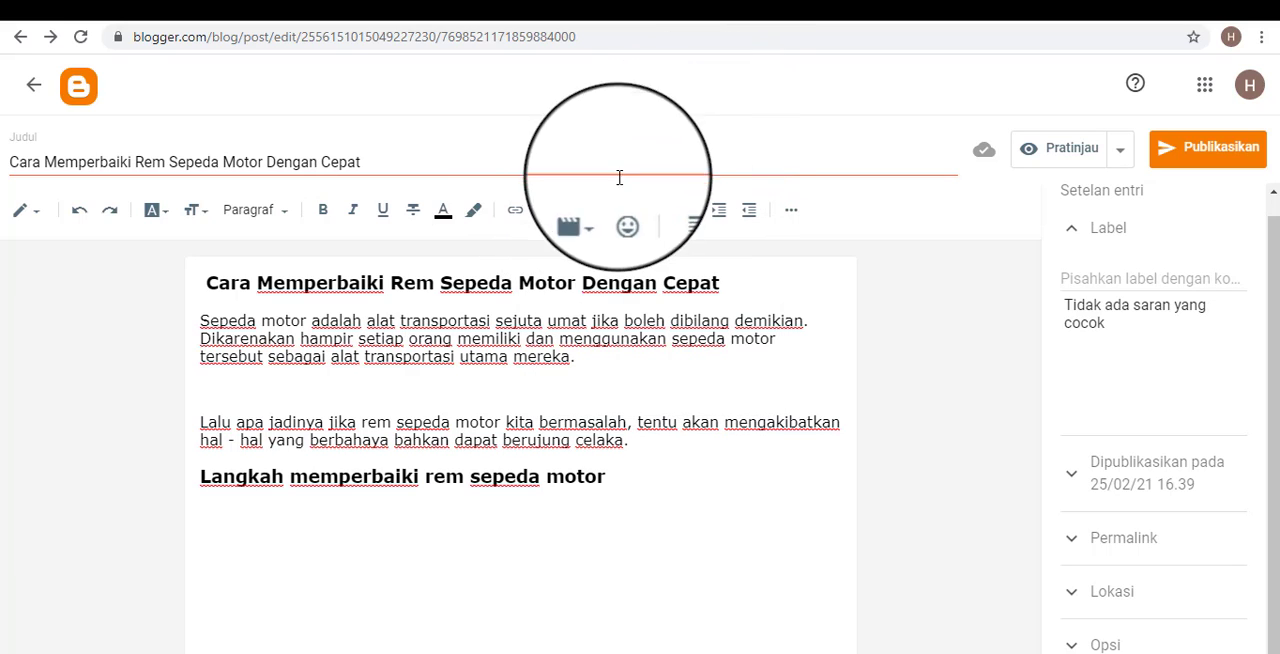
# View the available sources for inserting a video into the post without choosing one.
pyautogui.click(600, 216)
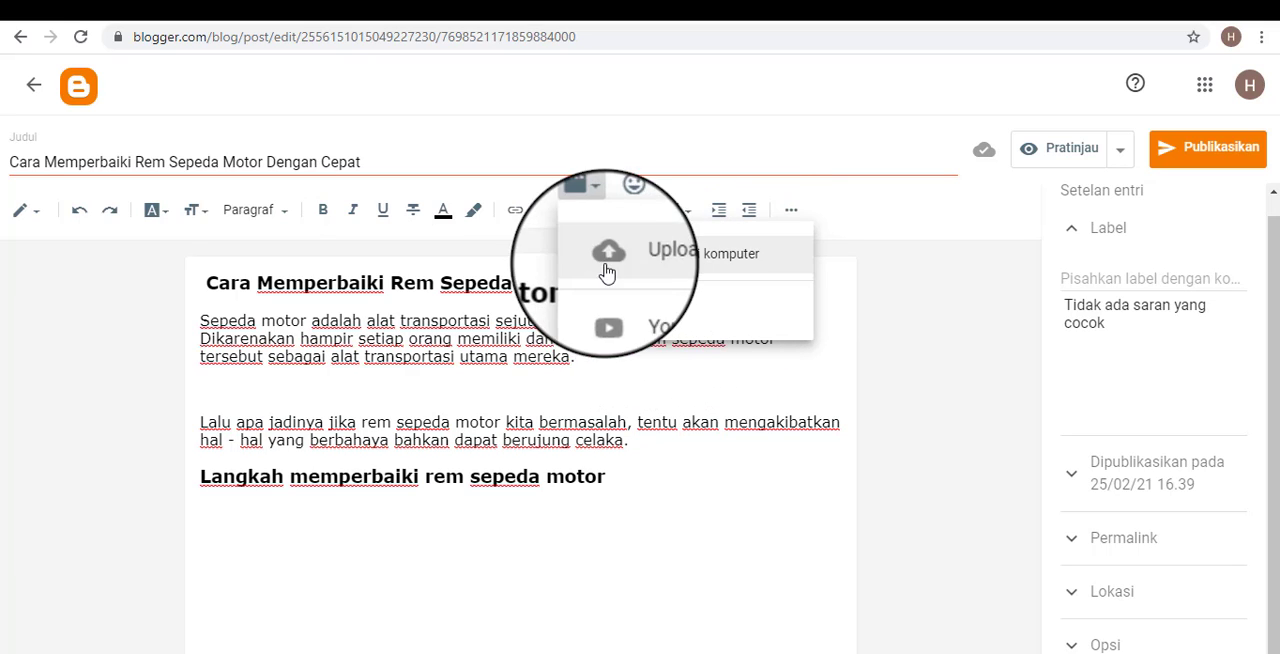
pyautogui.click(778, 165)
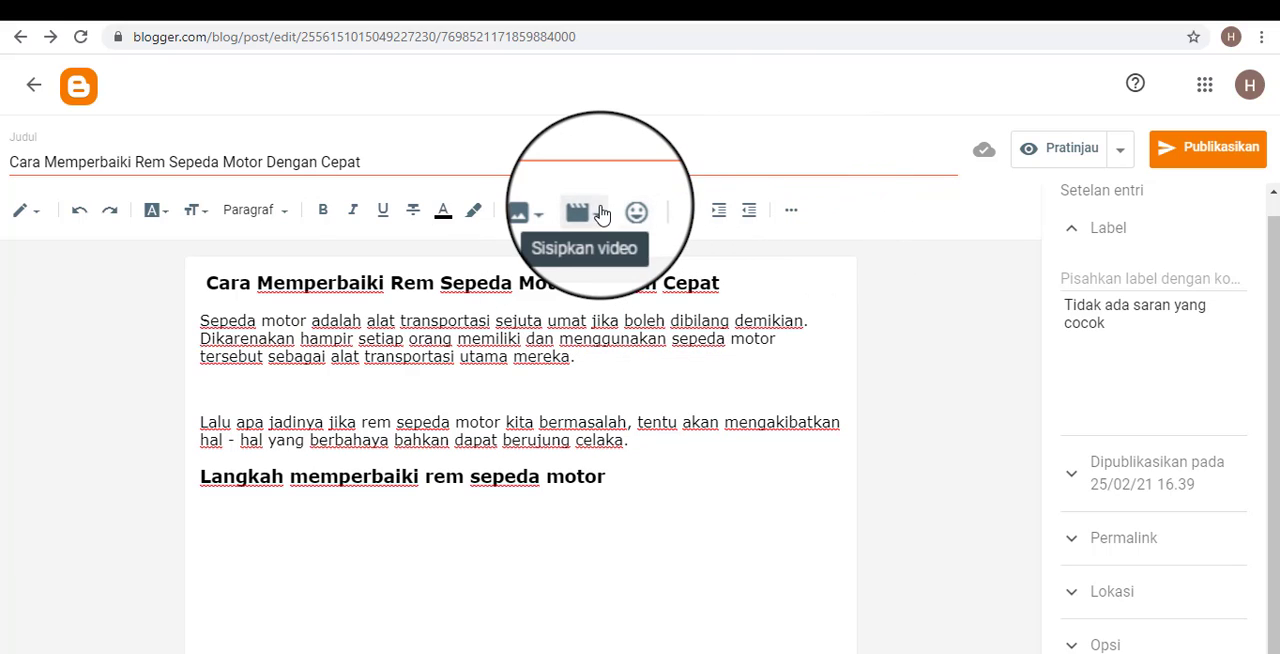
pyautogui.click(599, 212)
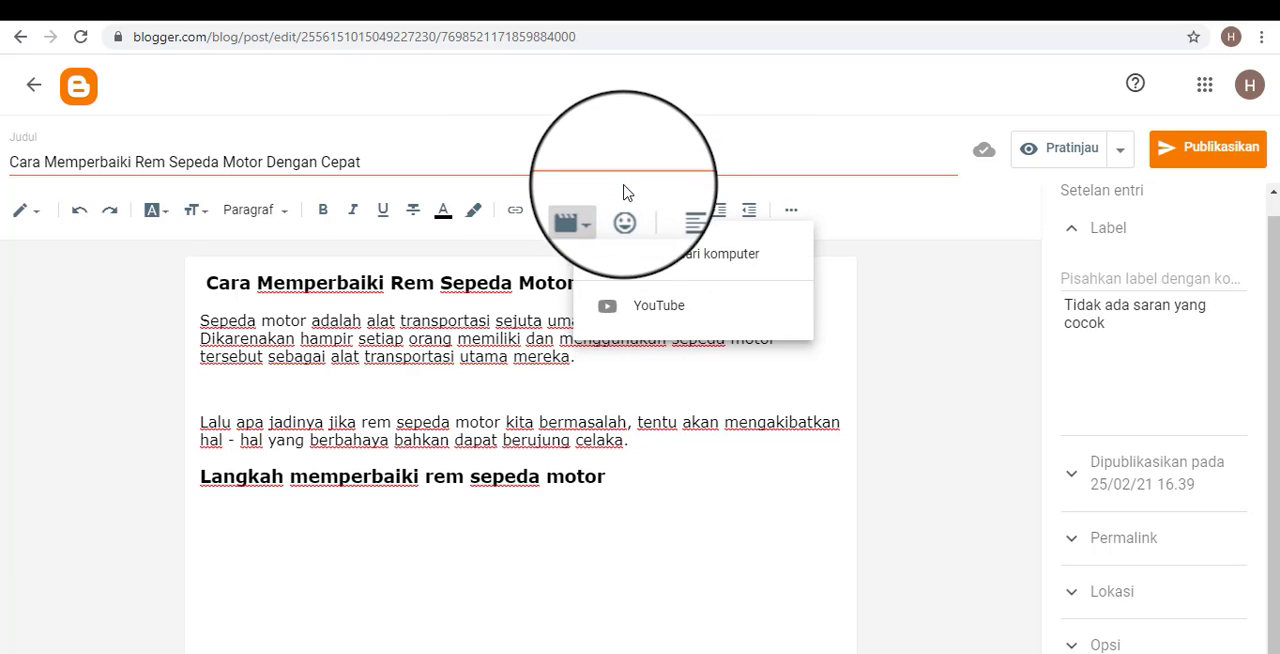
pyautogui.click(660, 145)
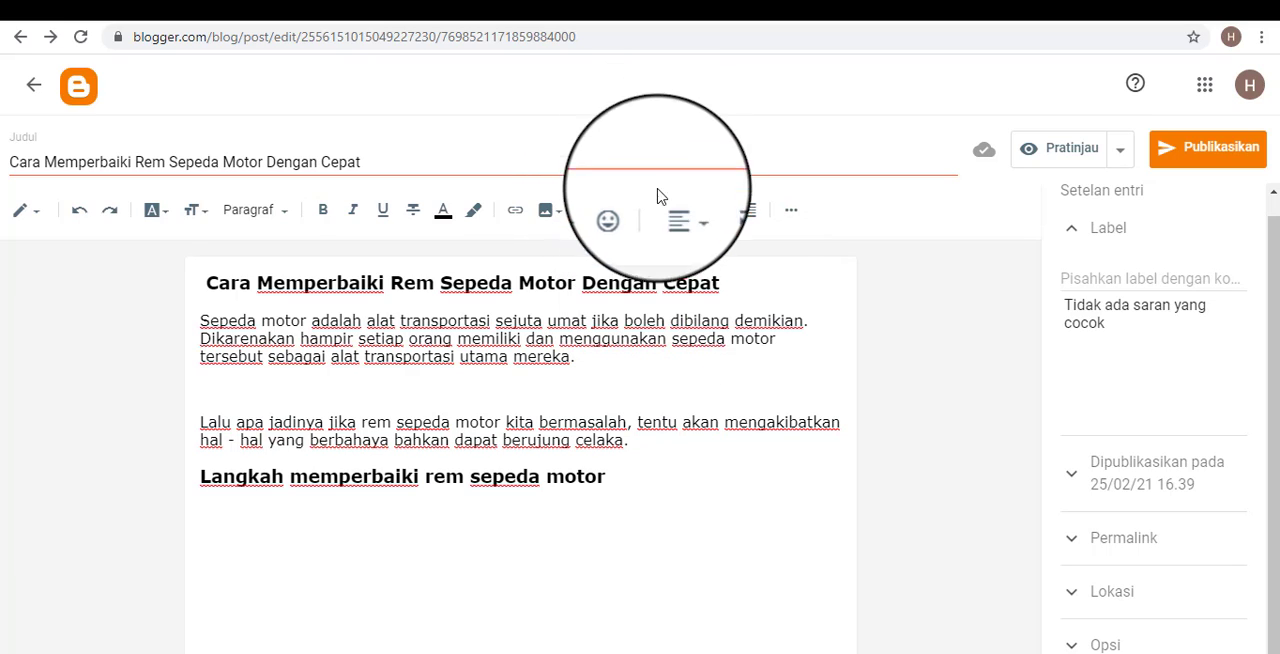
# Browse the emoji among the special characters and close the collection without inserting one.
pyautogui.click(624, 208)
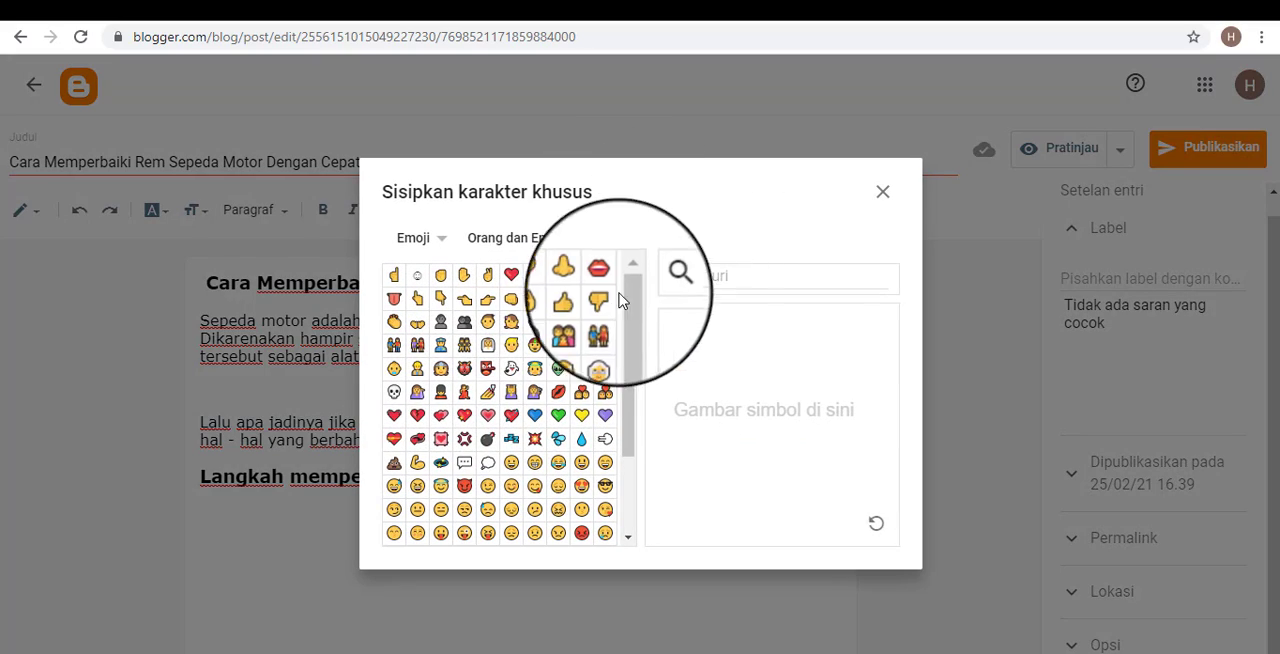
pyautogui.scroll(-5, 490, 410)
pyautogui.scroll(5, 500, 420)
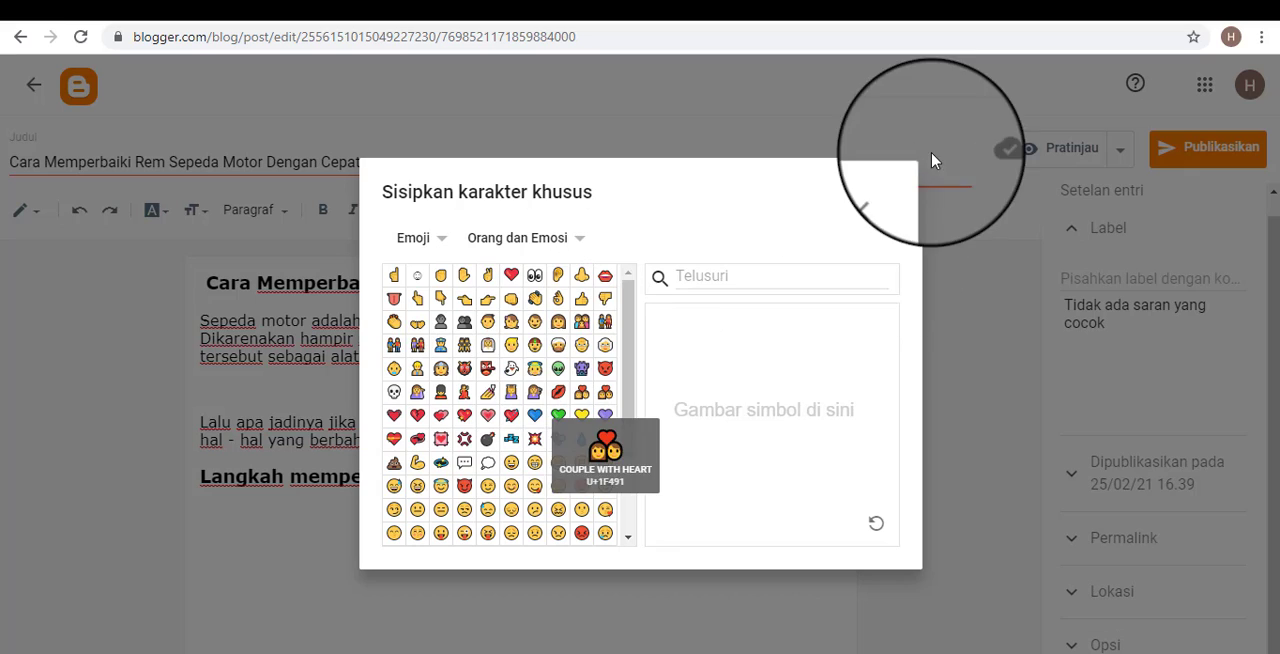
pyautogui.click(888, 203)
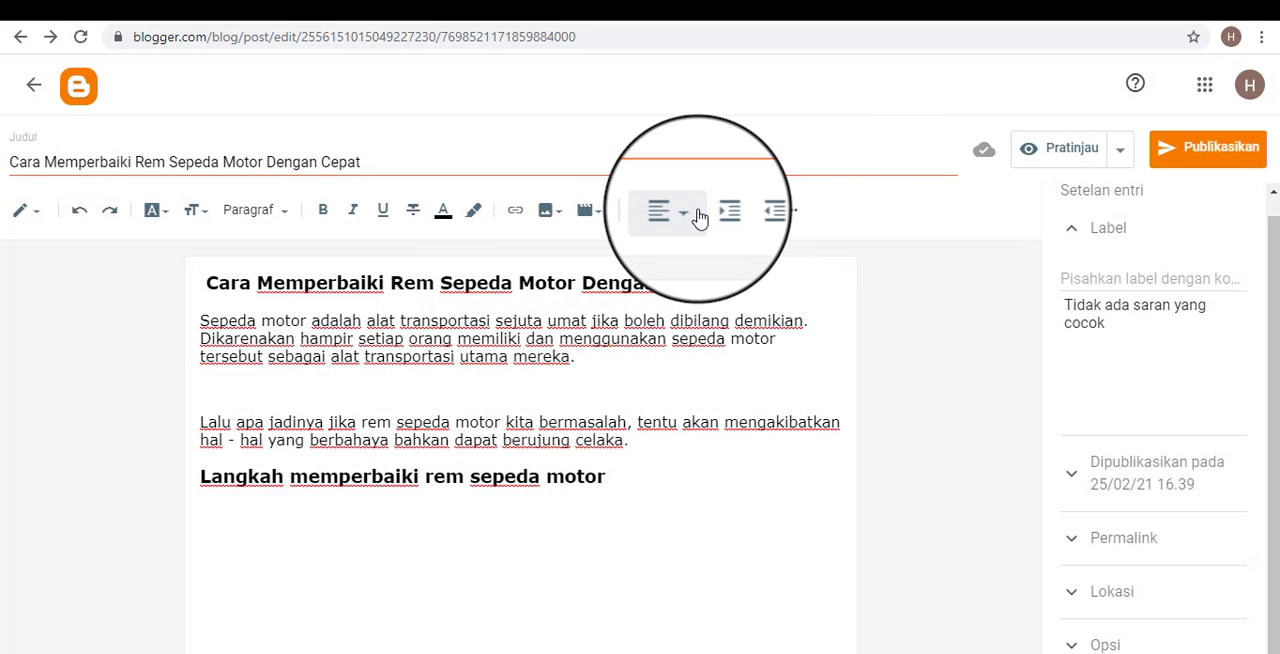
# Select the whole post text and view the available text alignments without applying one.
pyautogui.click(697, 220)
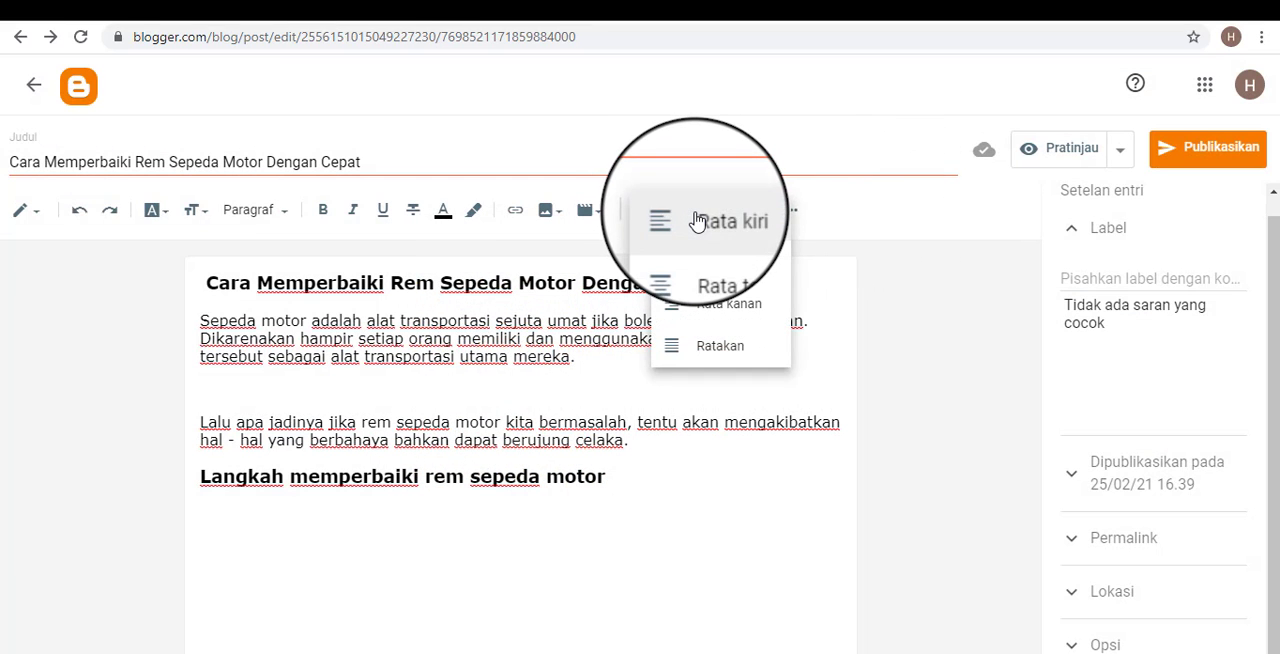
pyautogui.click(638, 472)
pyautogui.moveTo(638, 470); pyautogui.dragTo(163, 280)
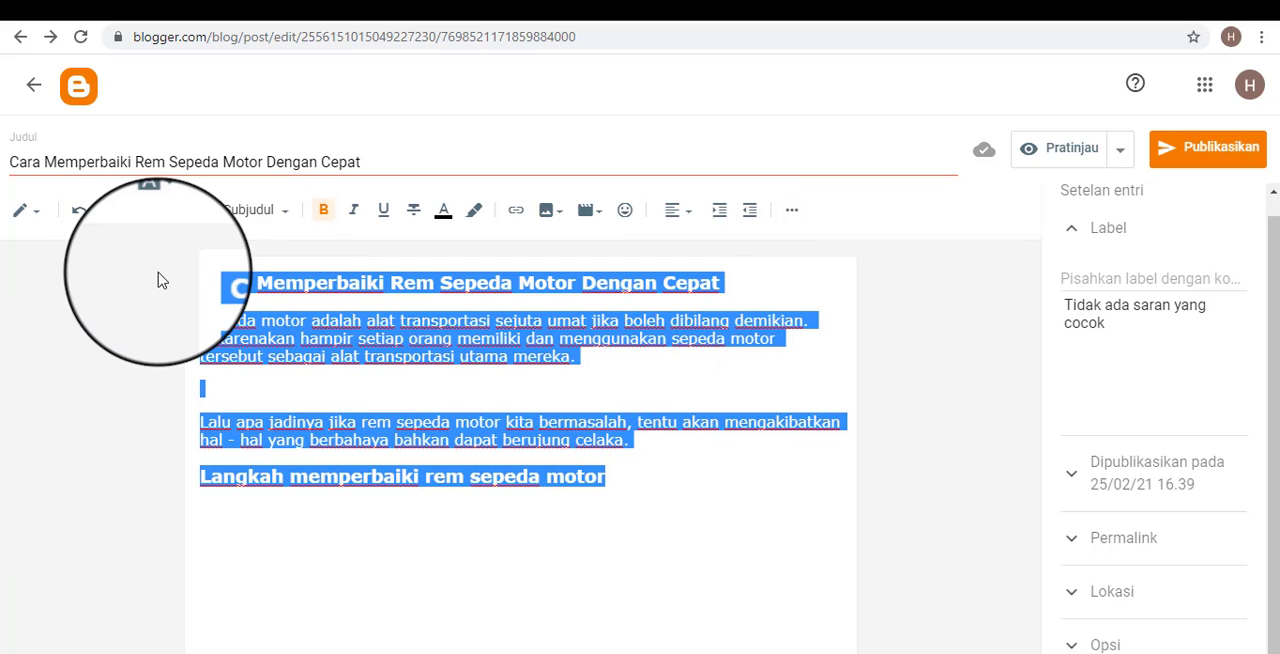
pyautogui.click(690, 220)
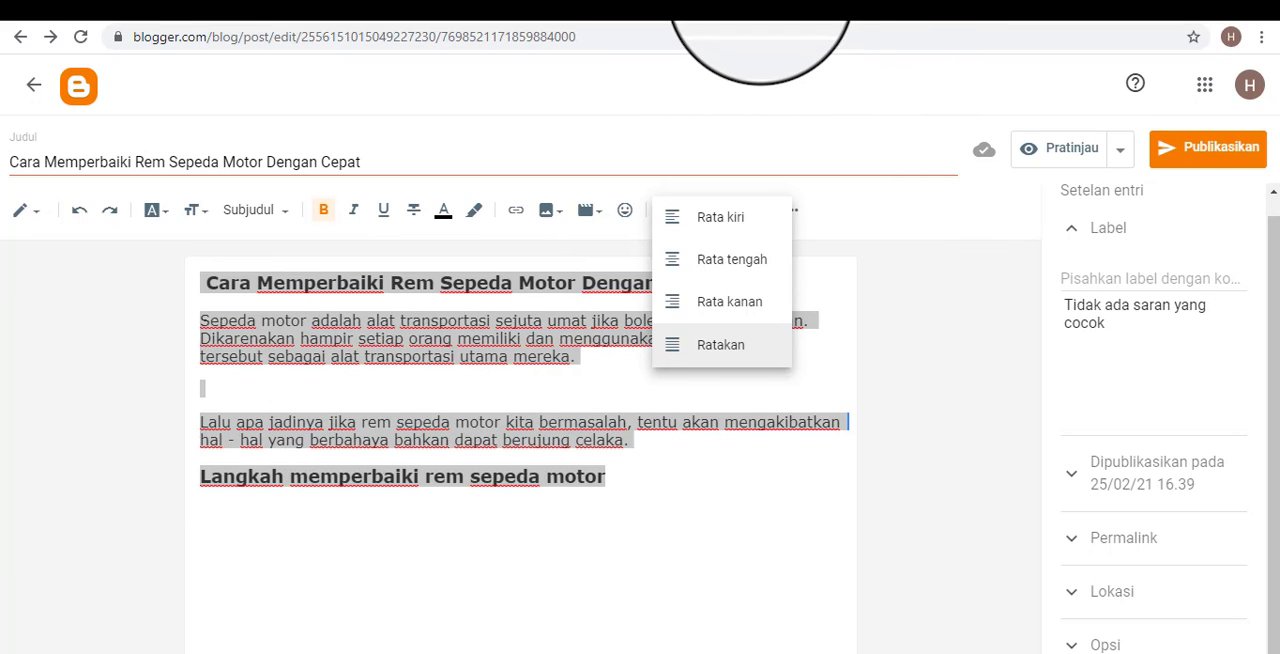
pyautogui.click(720, 8)
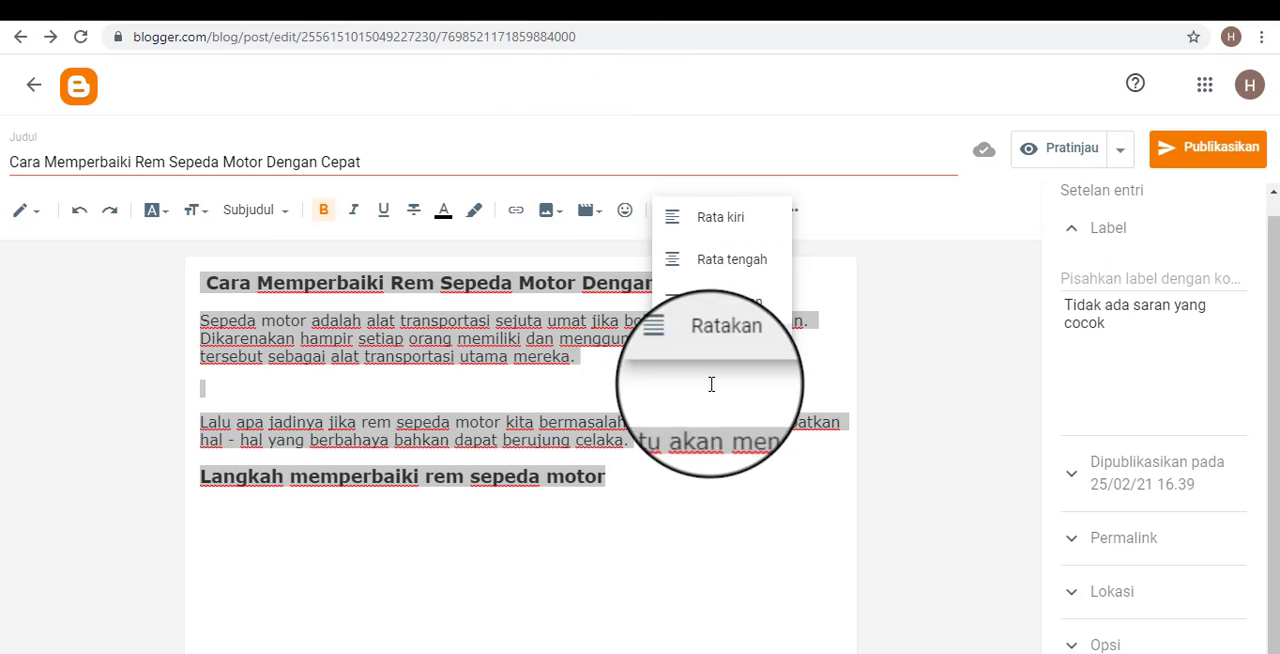
pyautogui.click(523, 337)
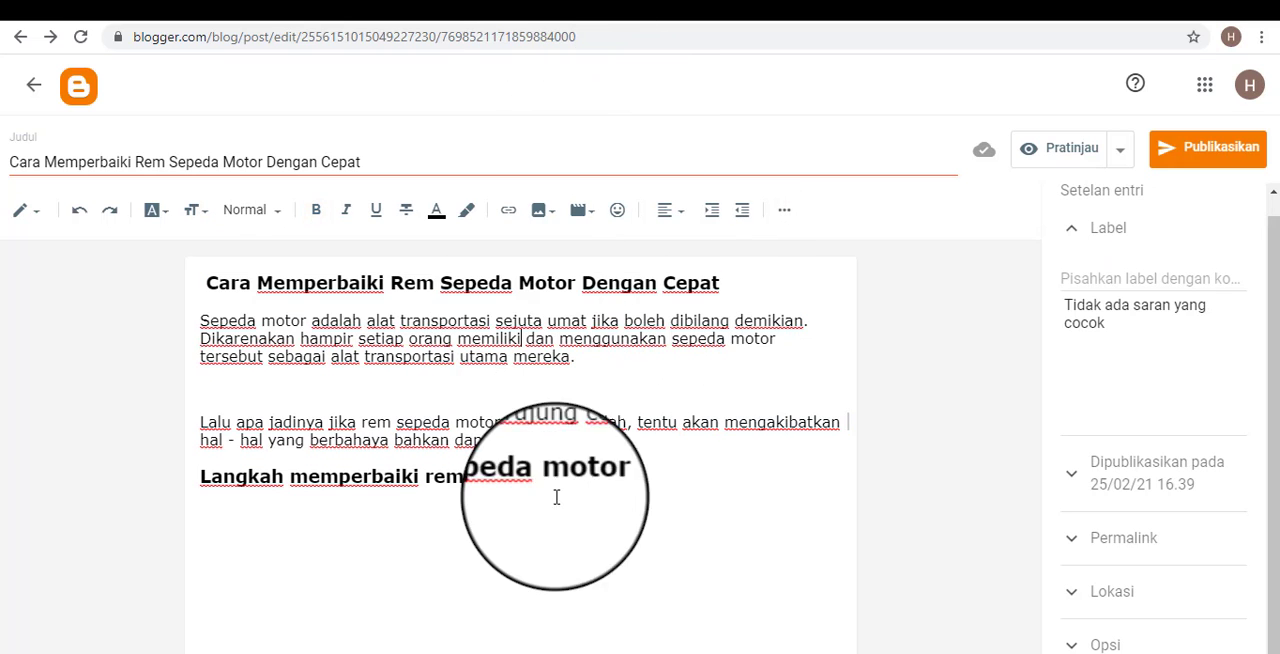
pyautogui.moveTo(637, 494); pyautogui.dragTo(221, 261)
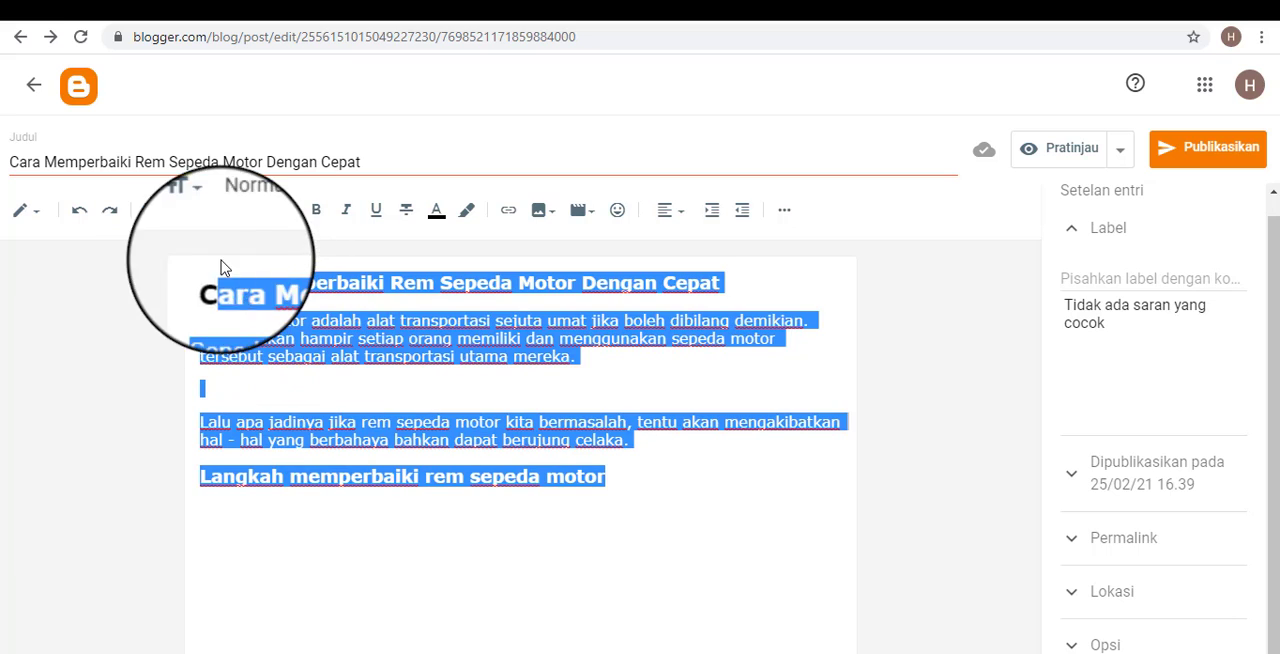
pyautogui.click(672, 212)
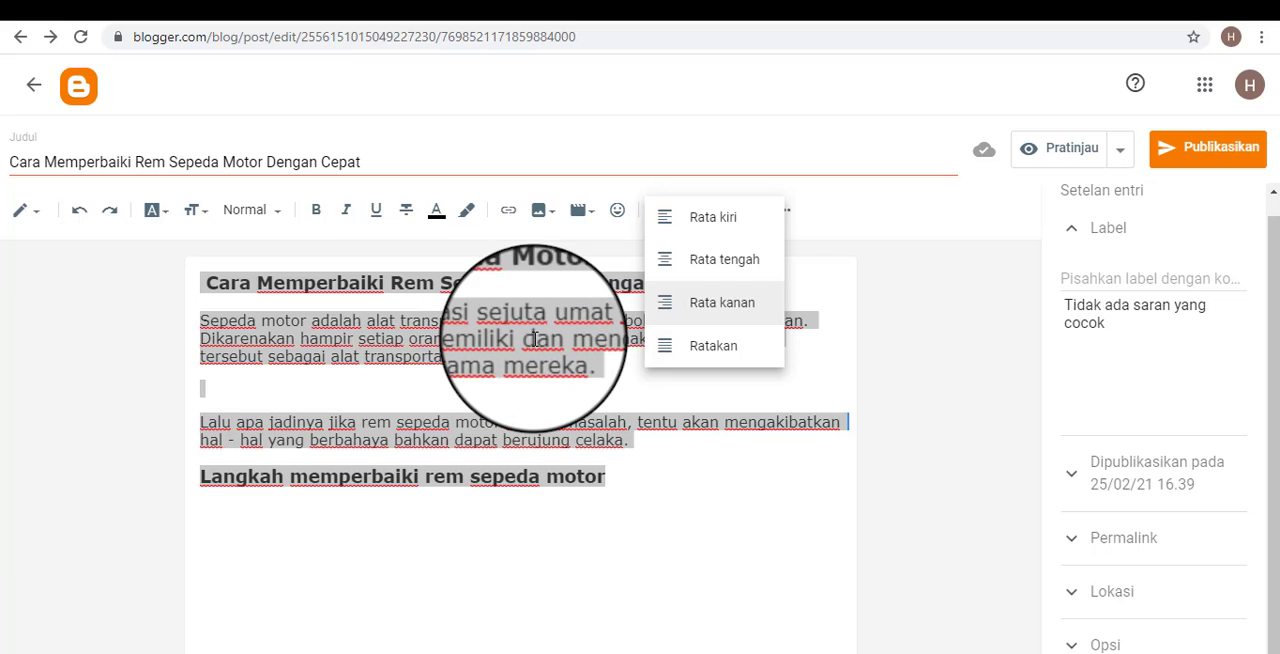
pyautogui.click(835, 391)
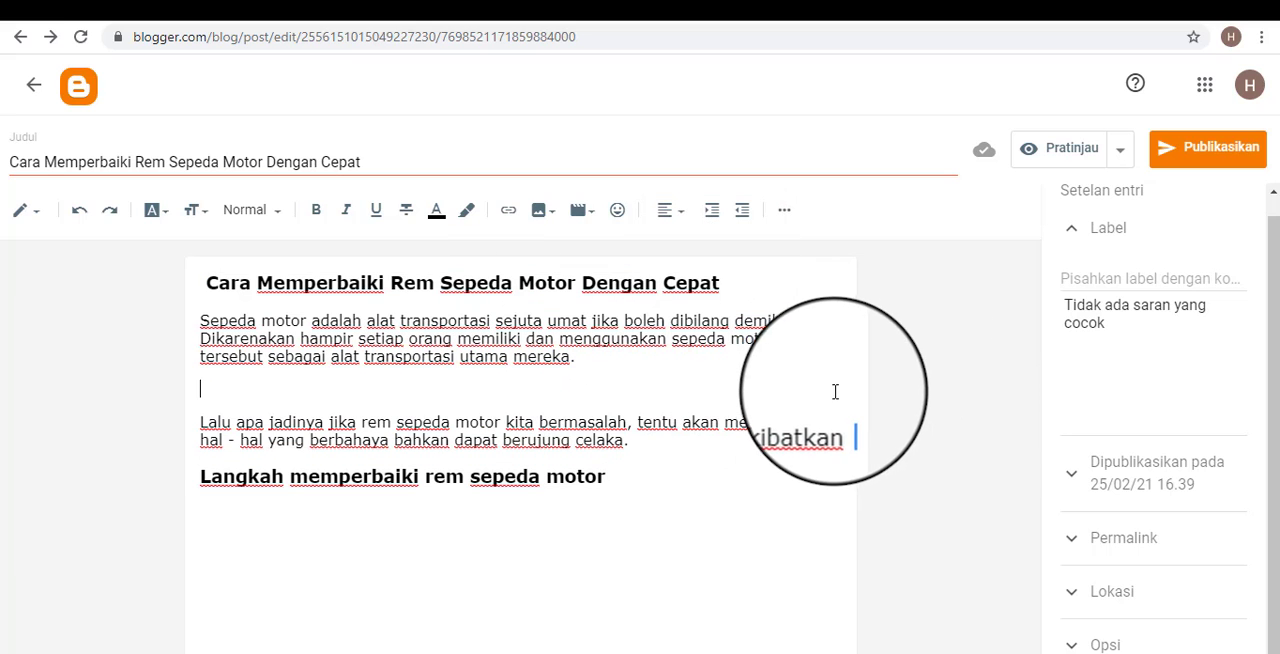
# Place the cursor at the start of the first body paragraph and view the additional formatting tools without using one.
pyautogui.click(712, 224)
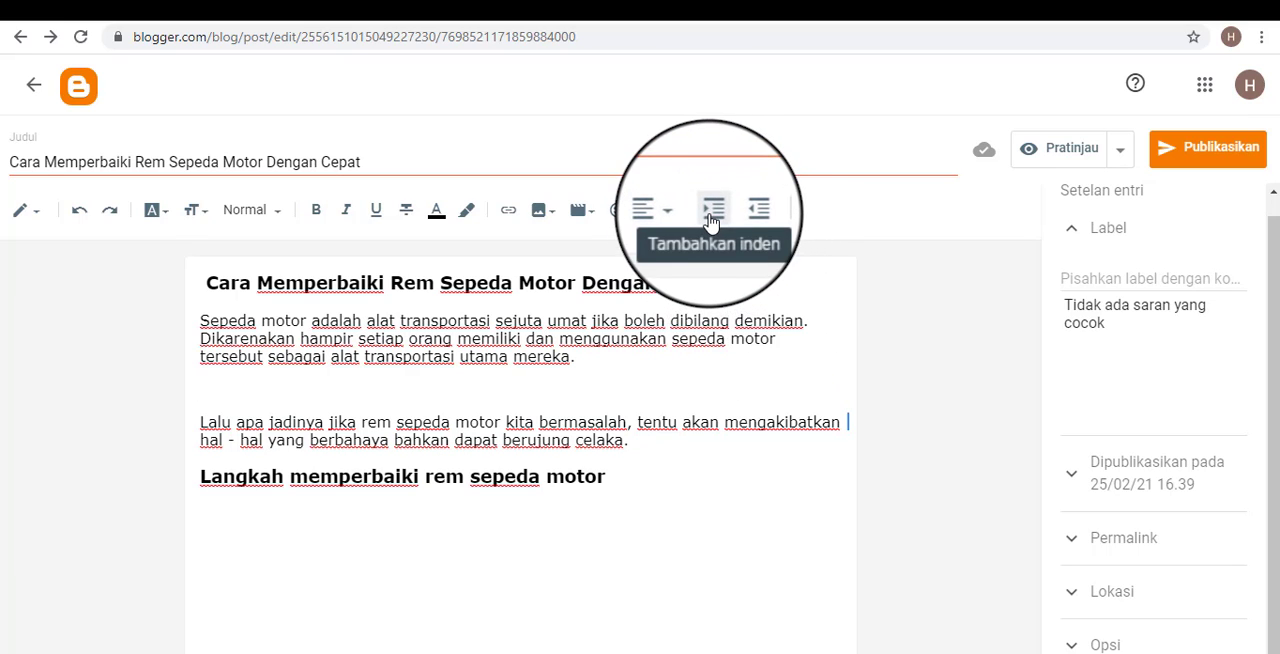
pyautogui.click(204, 283)
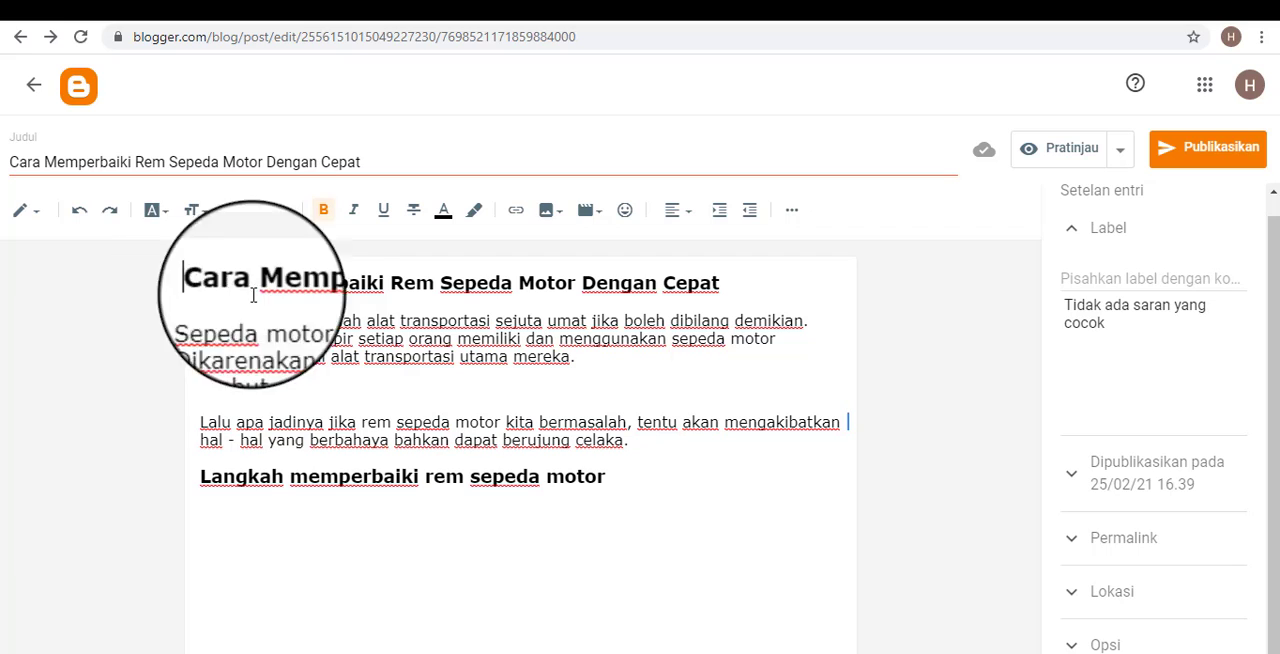
pyautogui.click(201, 318)
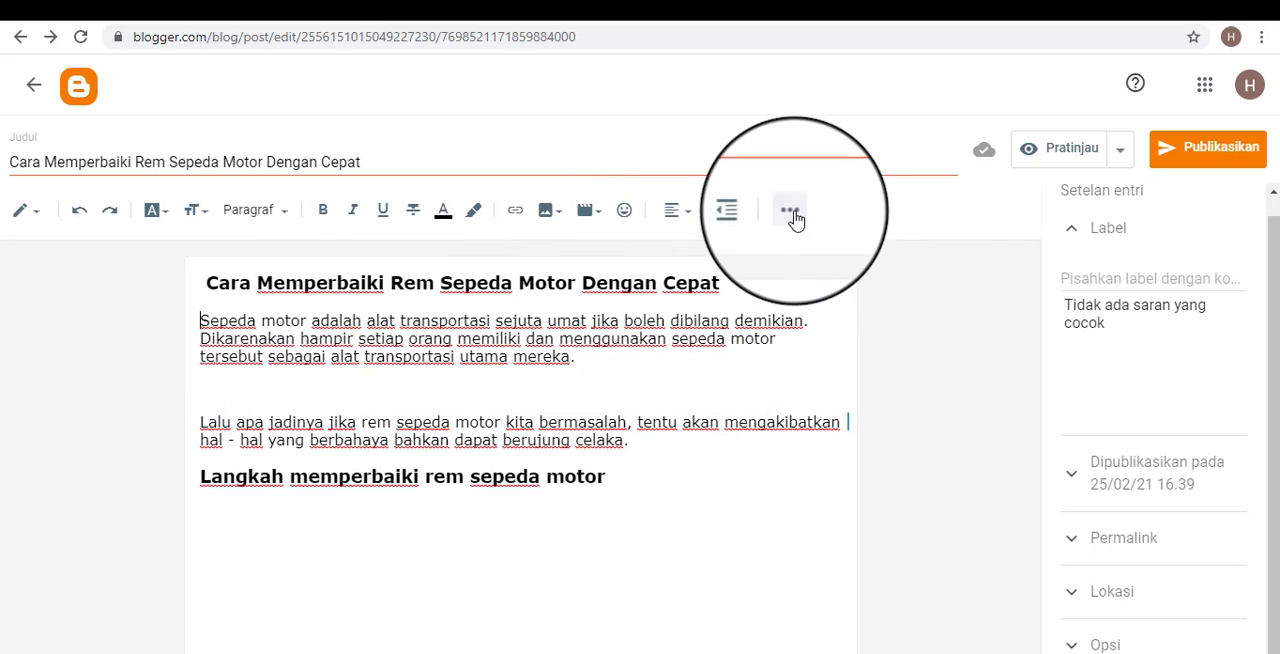
pyautogui.click(790, 215)
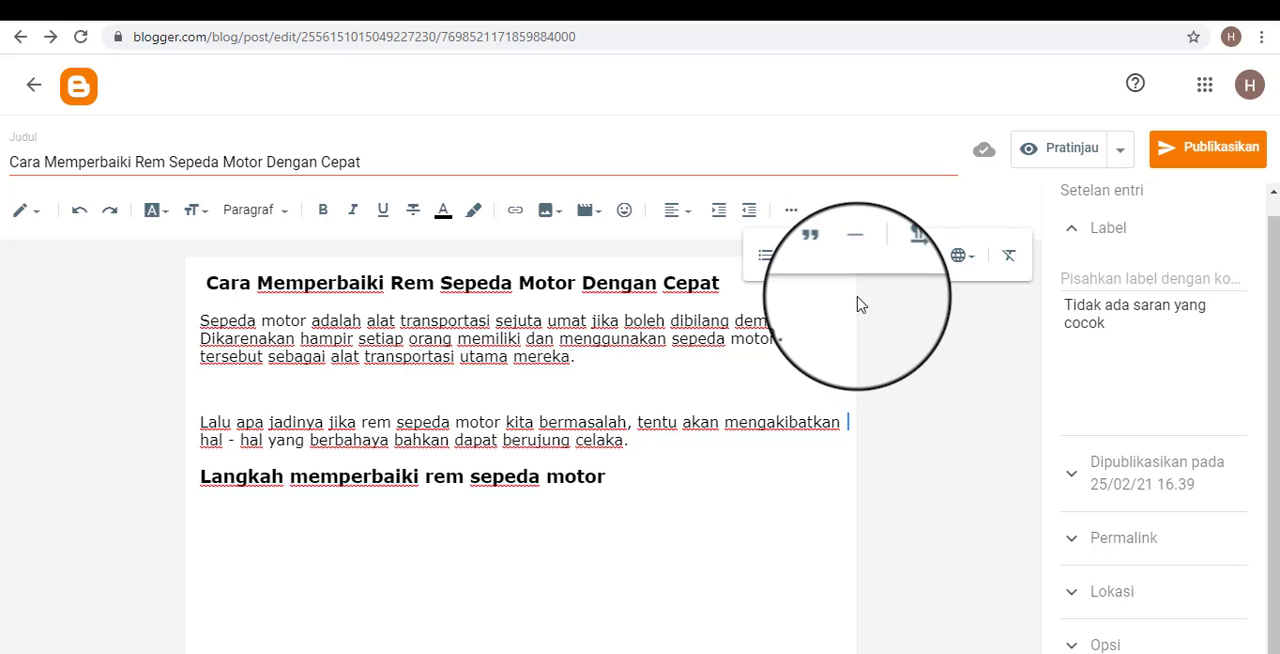
pyautogui.click(791, 220)
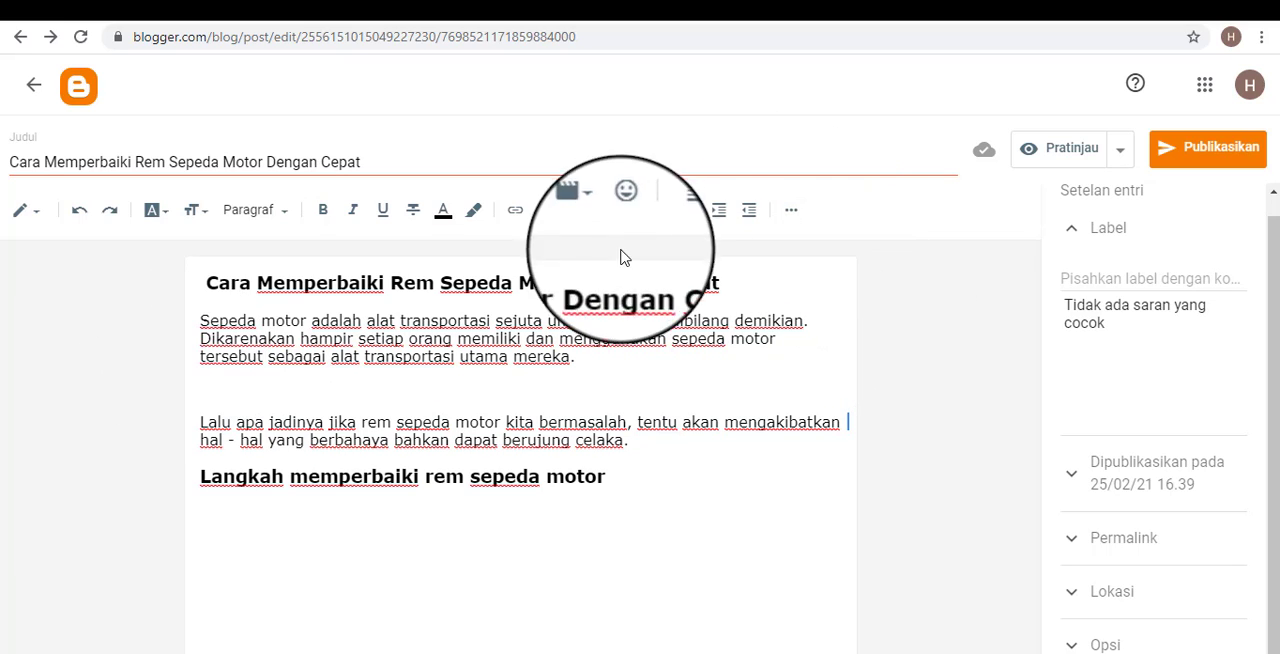
# Open the additional formatting tools and highlight the second body paragraph while viewing the list and quote options without applying any.
pyautogui.click(792, 216)
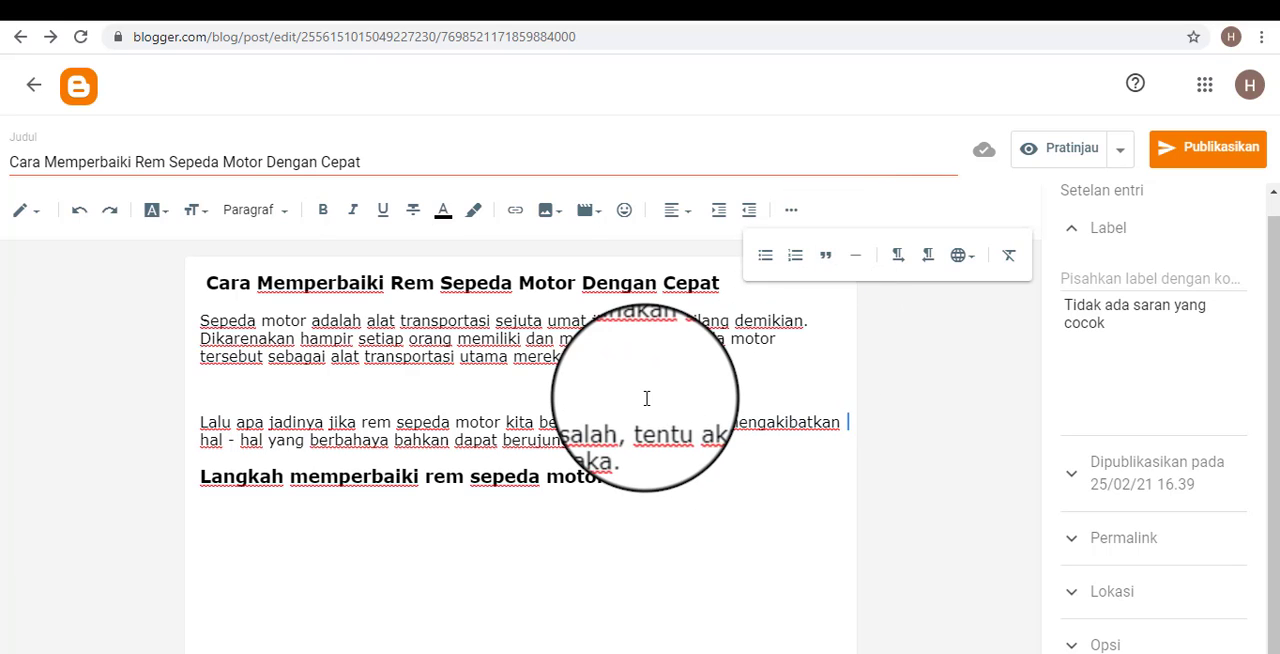
pyautogui.moveTo(650, 452); pyautogui.dragTo(354, 446)
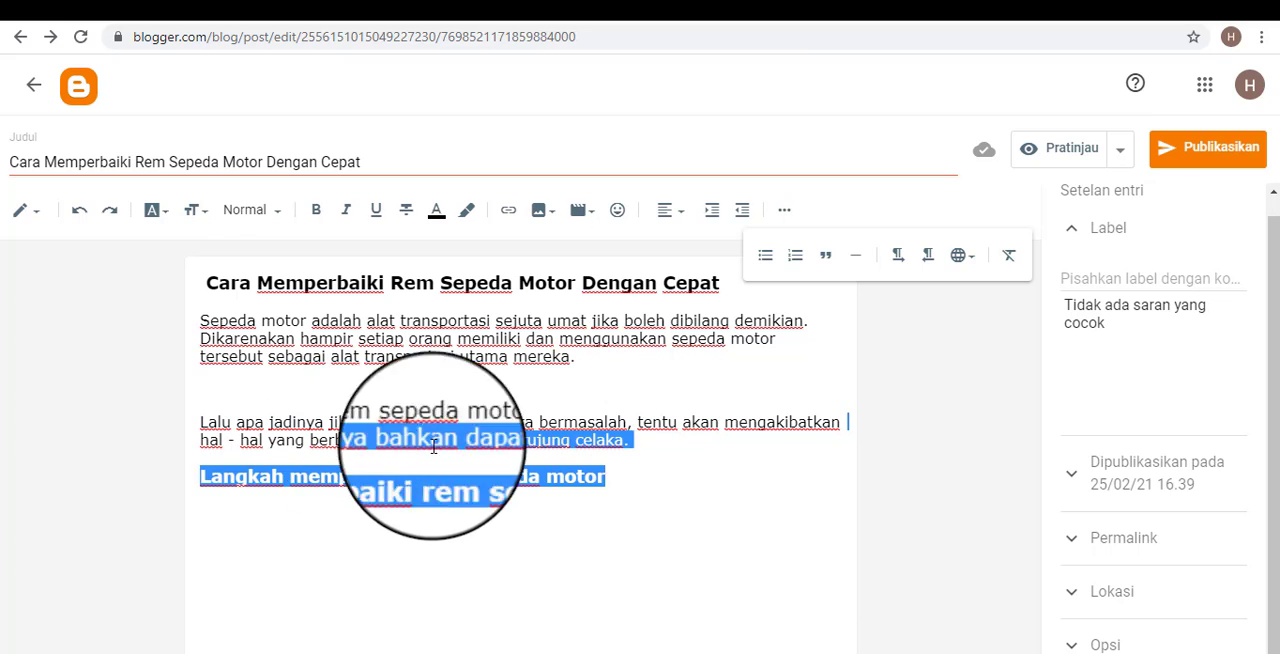
pyautogui.click(734, 476)
pyautogui.moveTo(636, 441); pyautogui.dragTo(202, 422)
pyautogui.click(751, 462)
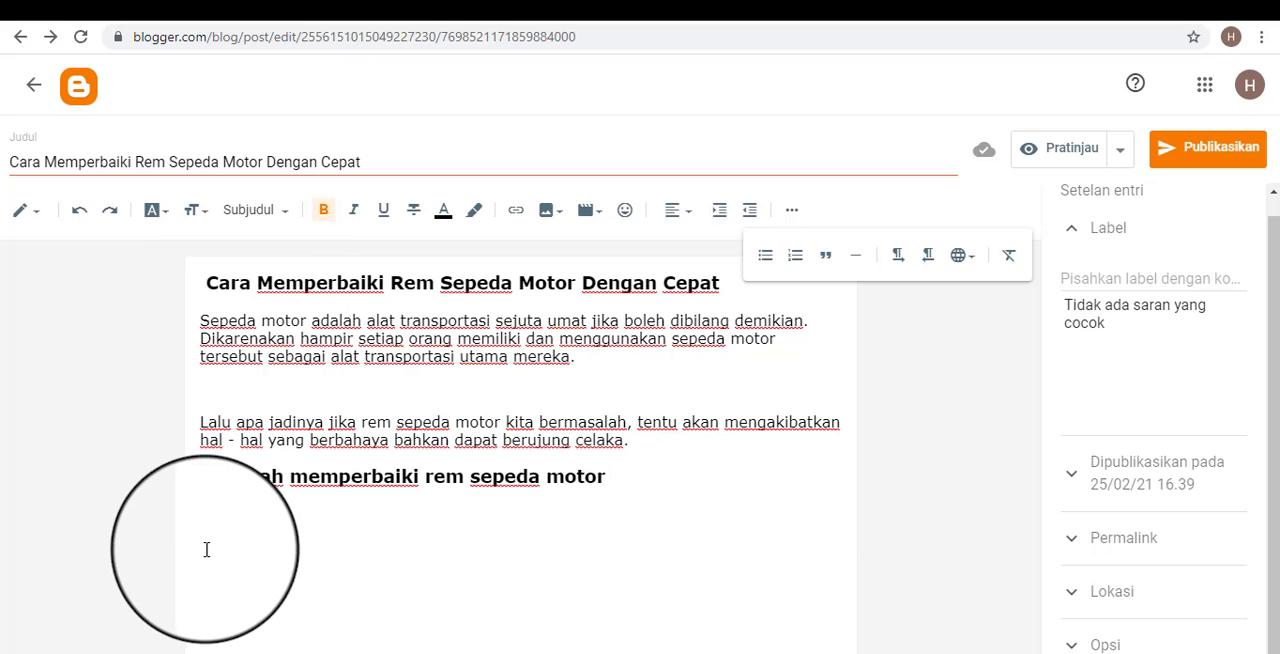
pyautogui.click(251, 554)
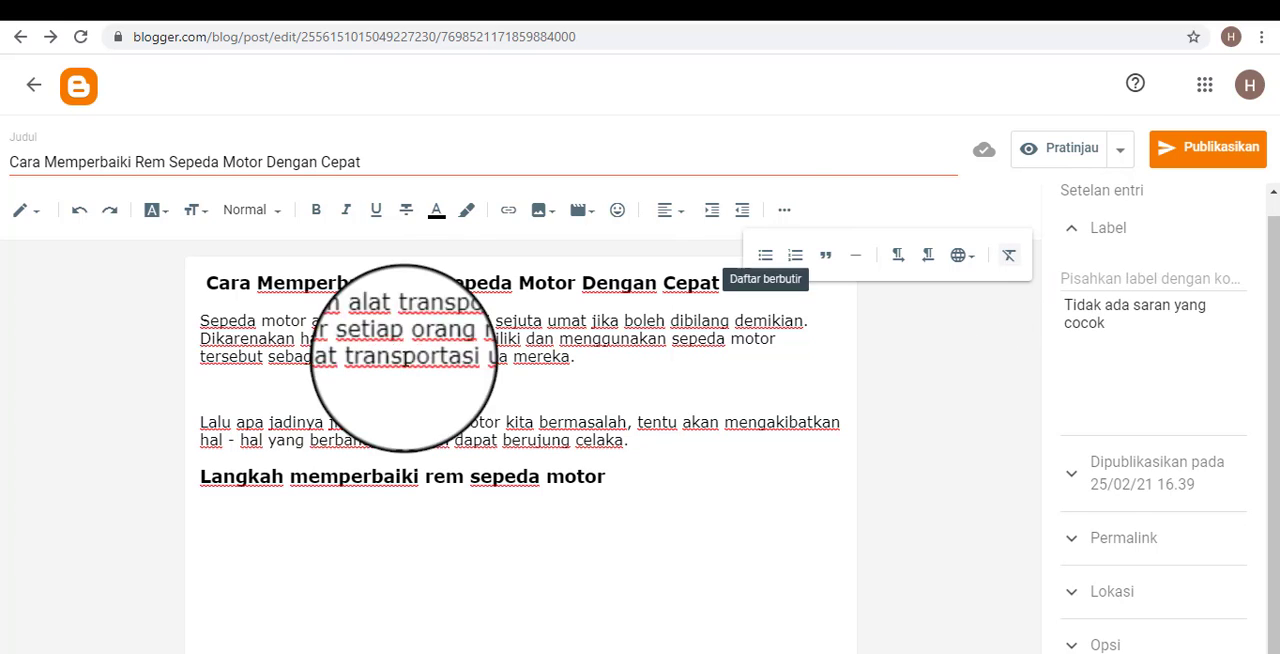
# Select the whole post text, view the clear-formatting option without applying it, and close the additional formatting tools.
pyautogui.moveTo(683, 500); pyautogui.dragTo(94, 251)
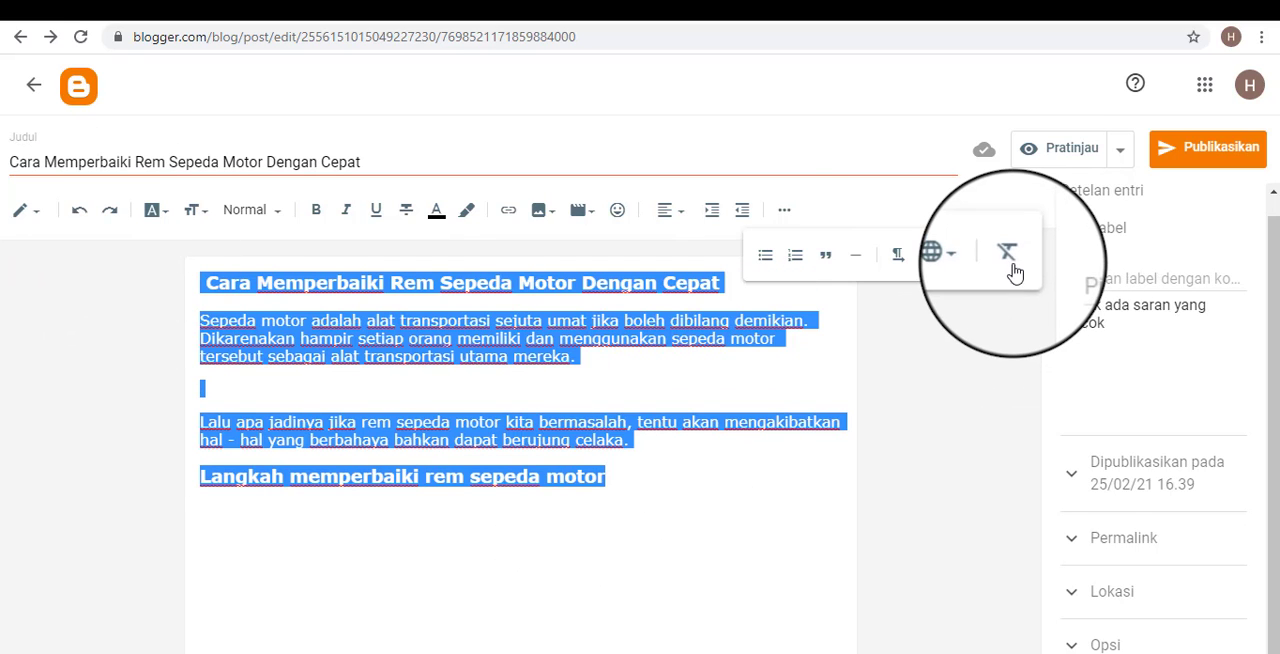
pyautogui.click(578, 422)
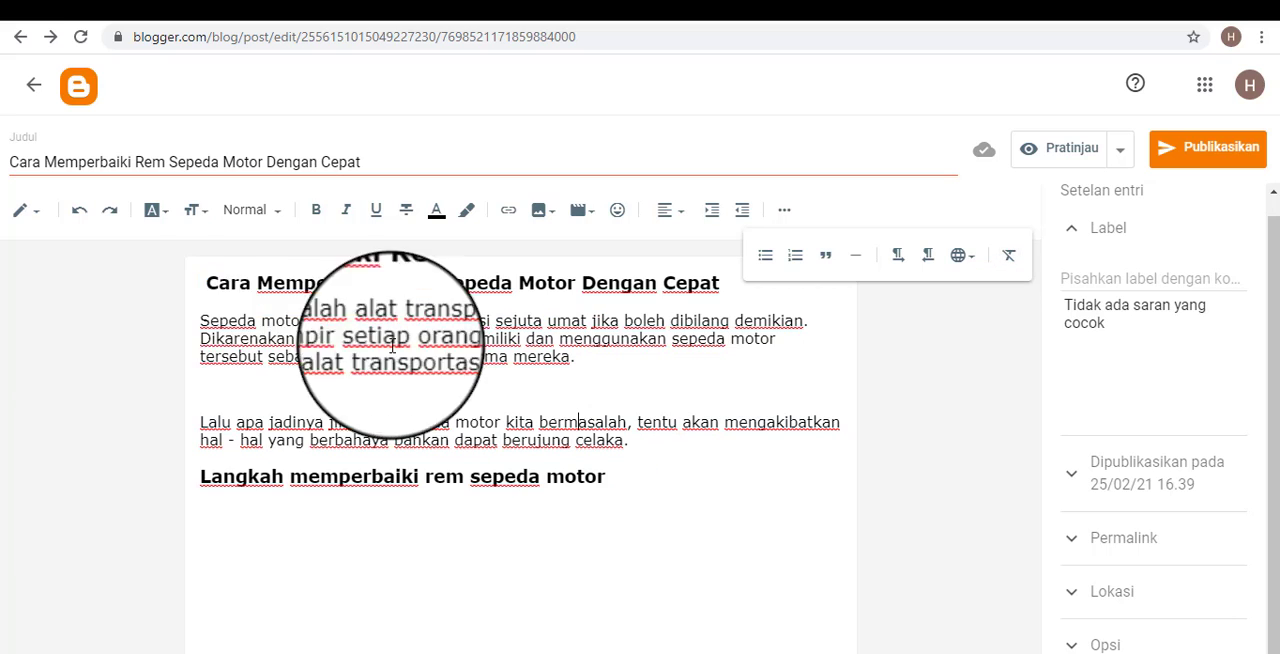
pyautogui.click(540, 477)
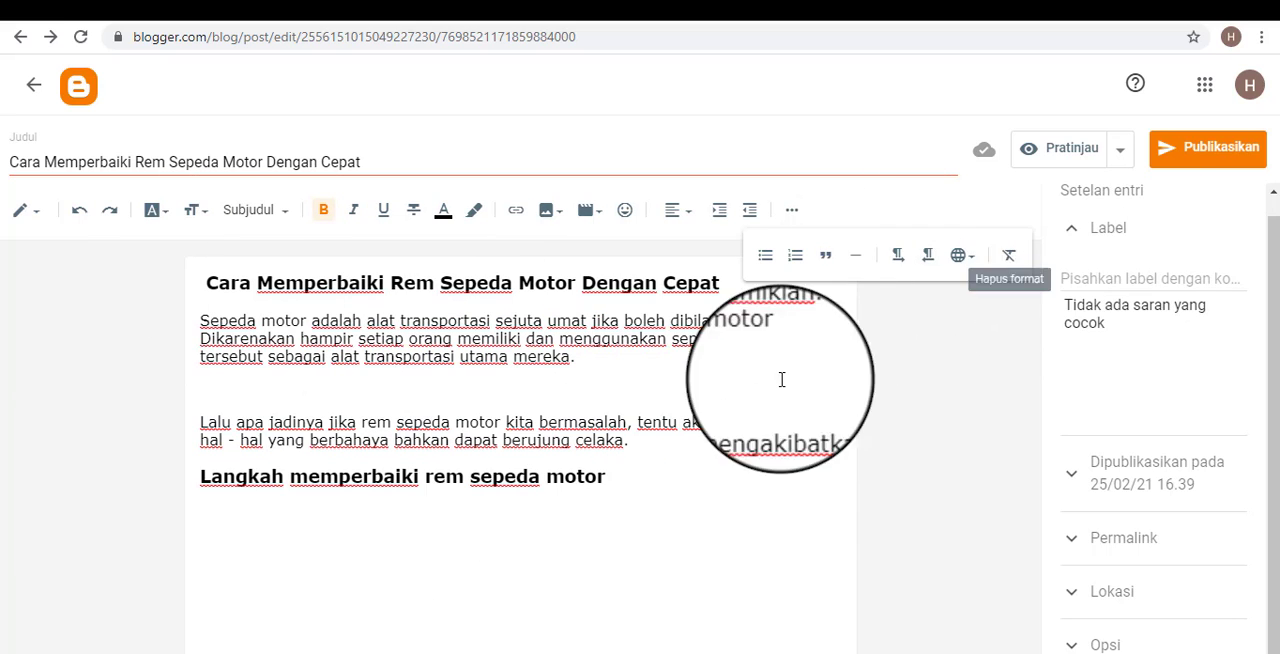
pyautogui.moveTo(608, 477); pyautogui.dragTo(109, 228)
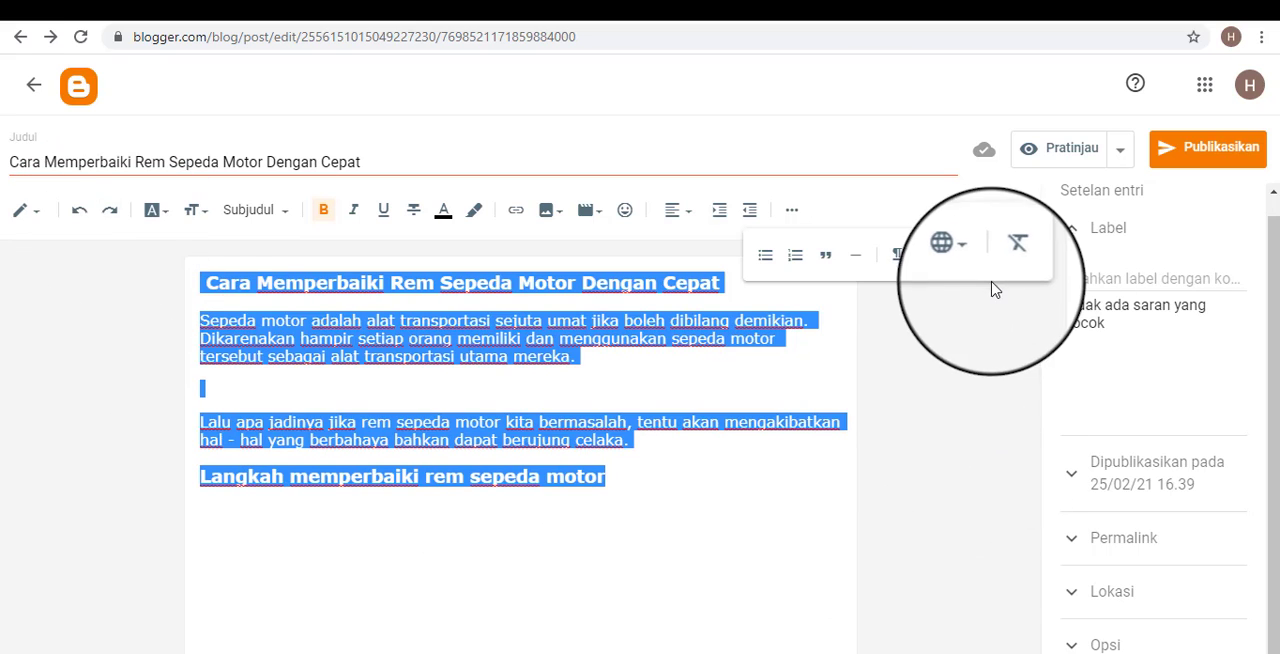
pyautogui.click(766, 506)
pyautogui.moveTo(678, 490); pyautogui.dragTo(134, 263)
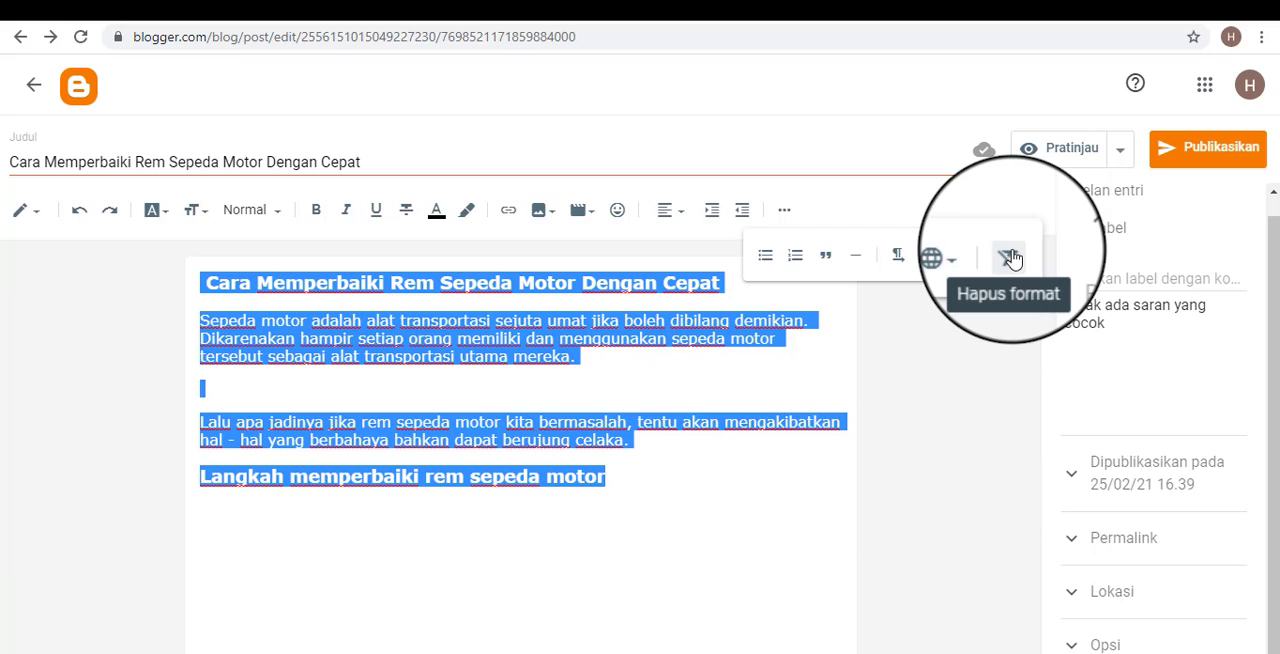
pyautogui.click(709, 469)
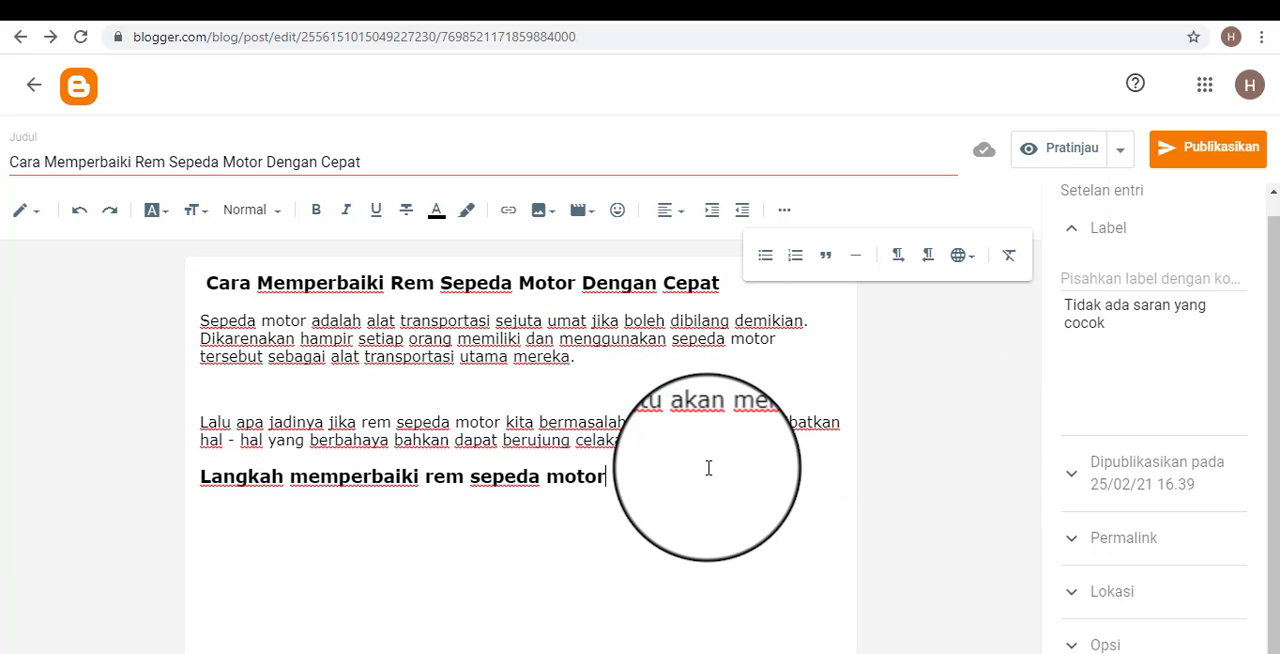
pyautogui.click(788, 205)
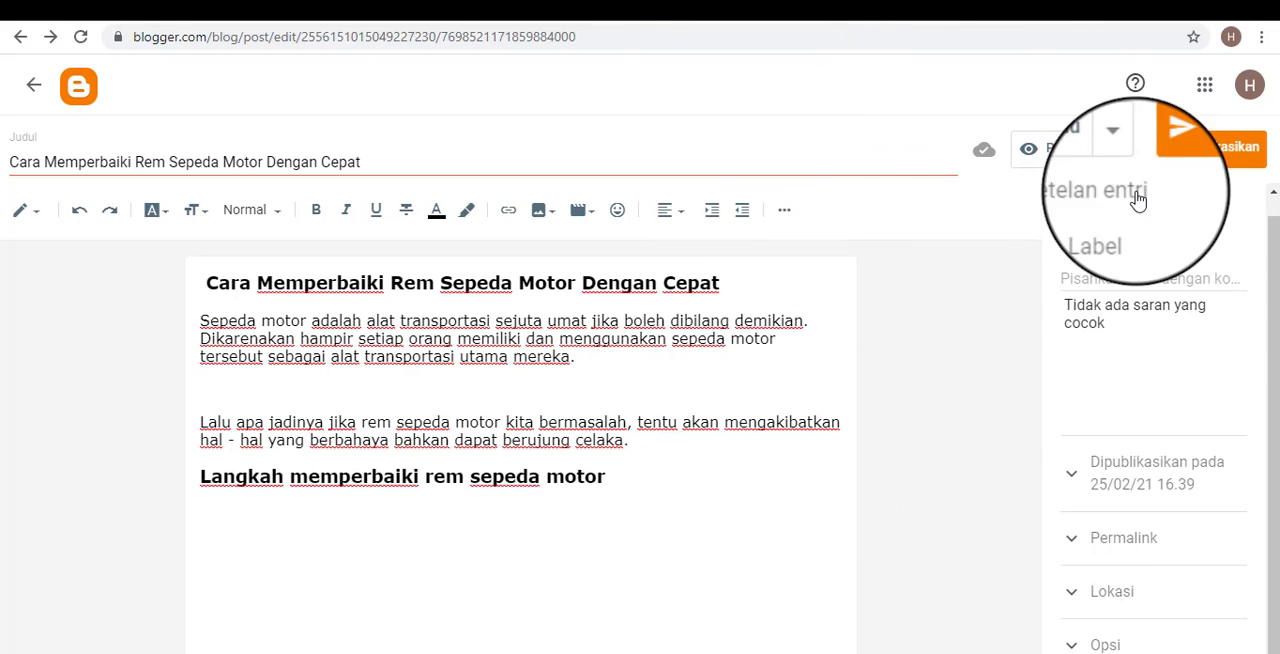
# Preview the post, dismiss the cookie notice, look through the page, and return to the post editor.
pyautogui.click(1072, 154)
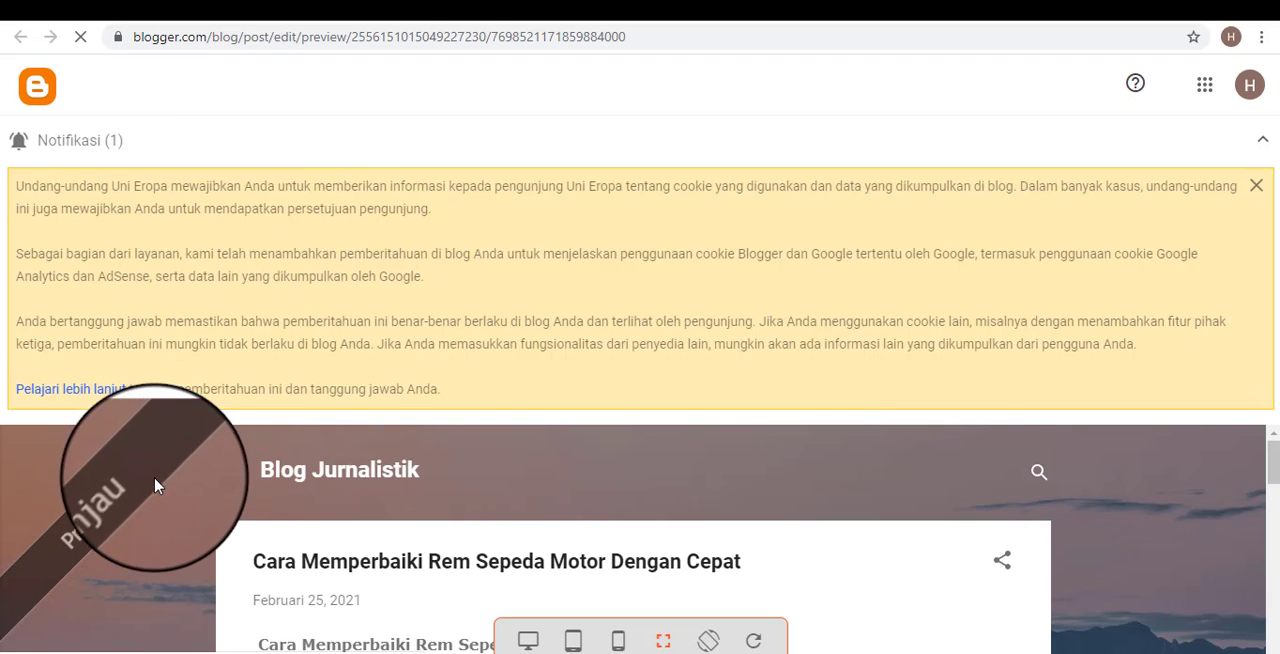
pyautogui.click(1257, 188)
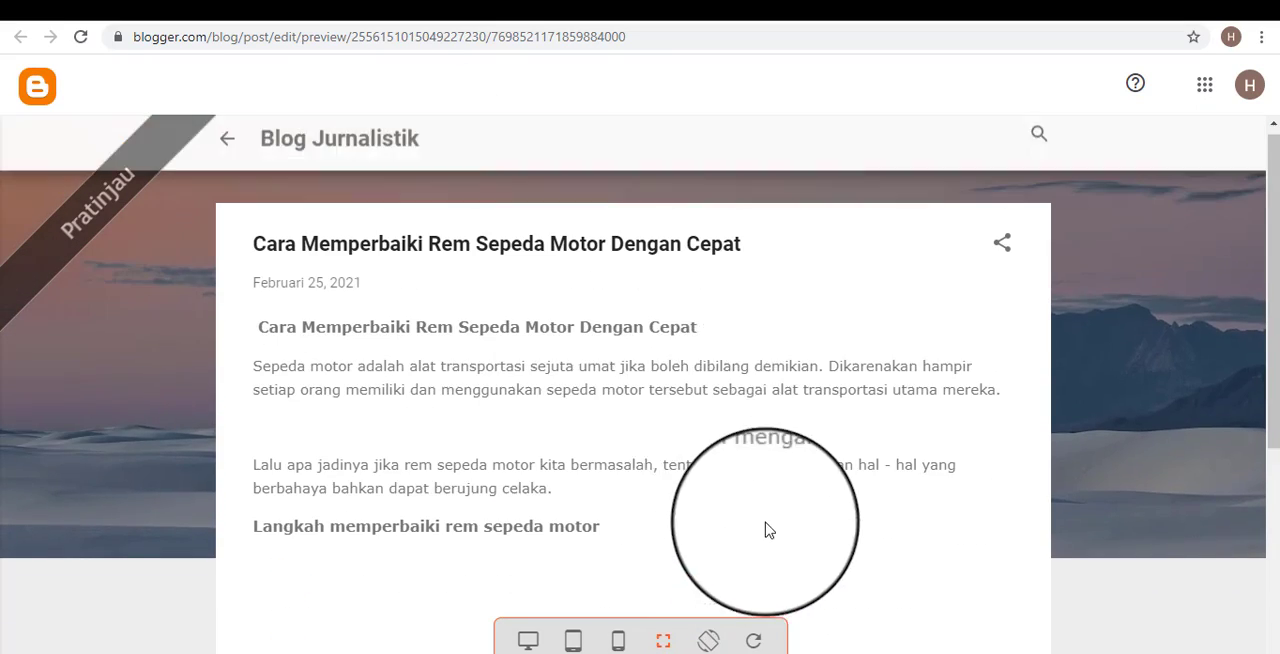
pyautogui.scroll(-1, 700, 440)
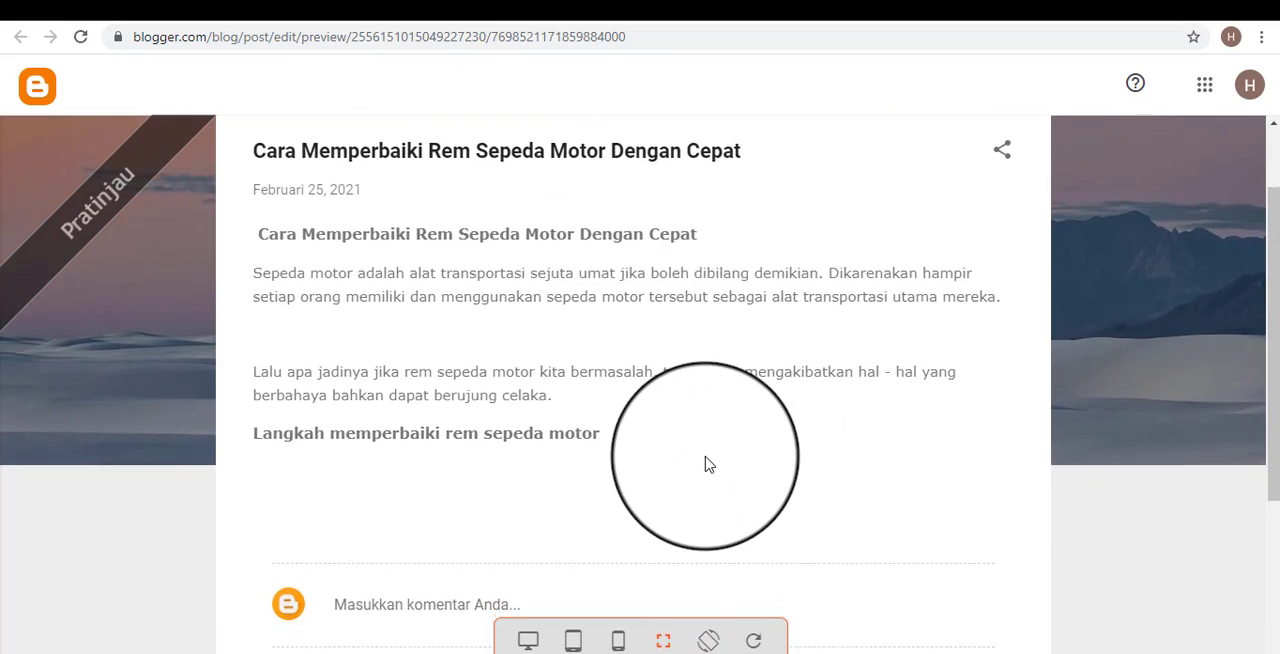
pyautogui.scroll(-3, 706, 468)
pyautogui.scroll(4, 707, 468)
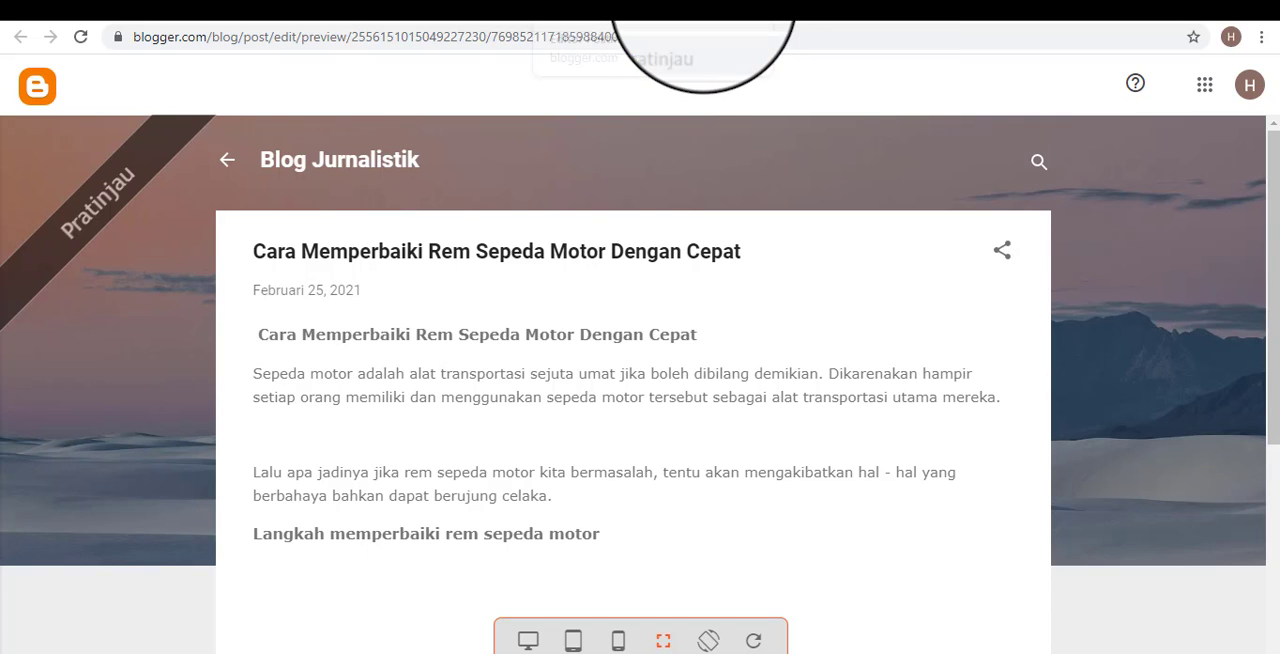
pyautogui.click(686, 8)
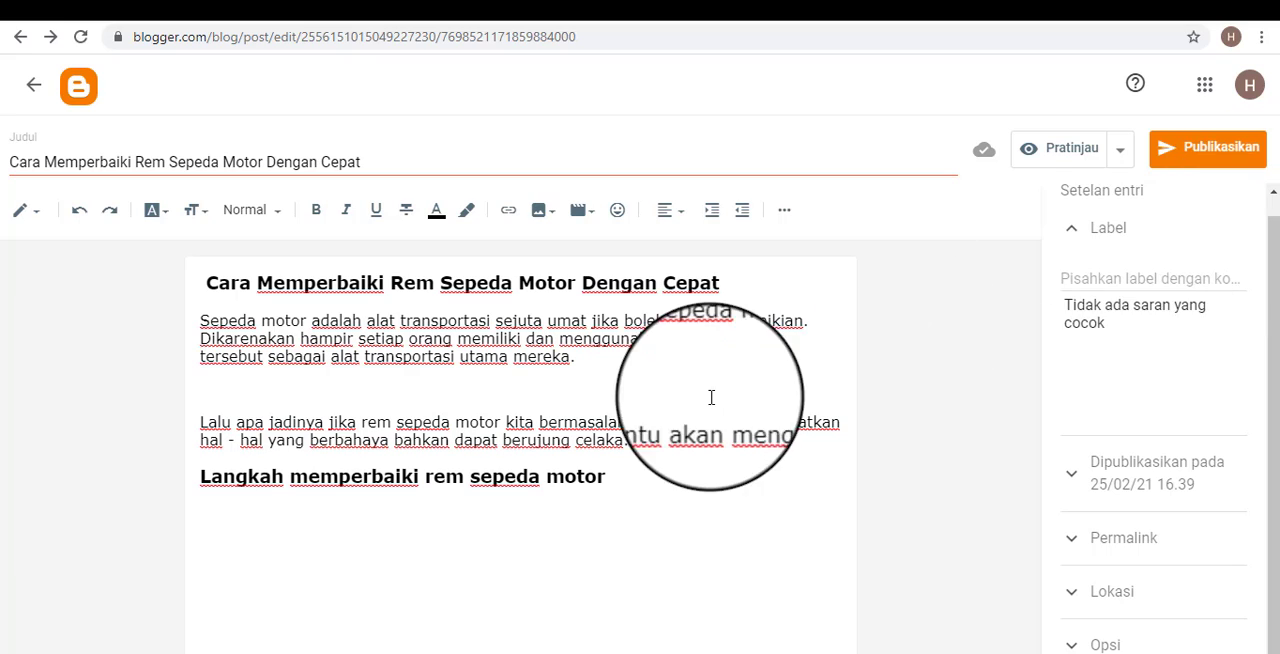
pyautogui.click(707, 479)
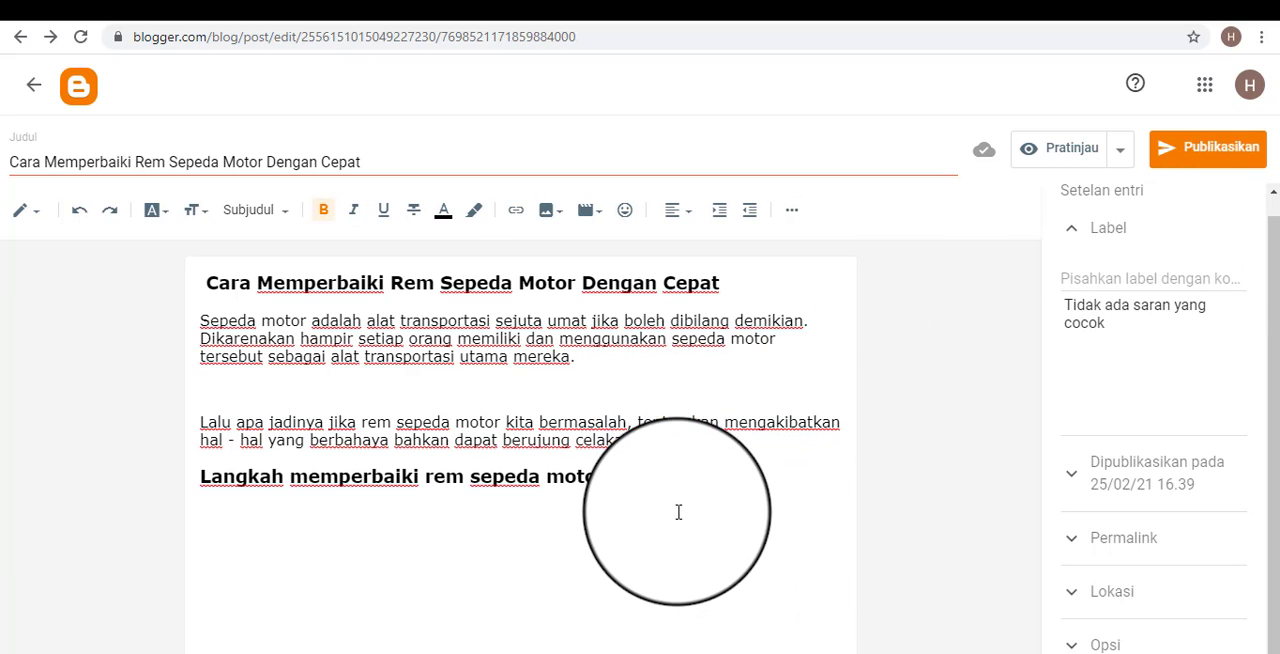
pyautogui.click(1072, 232)
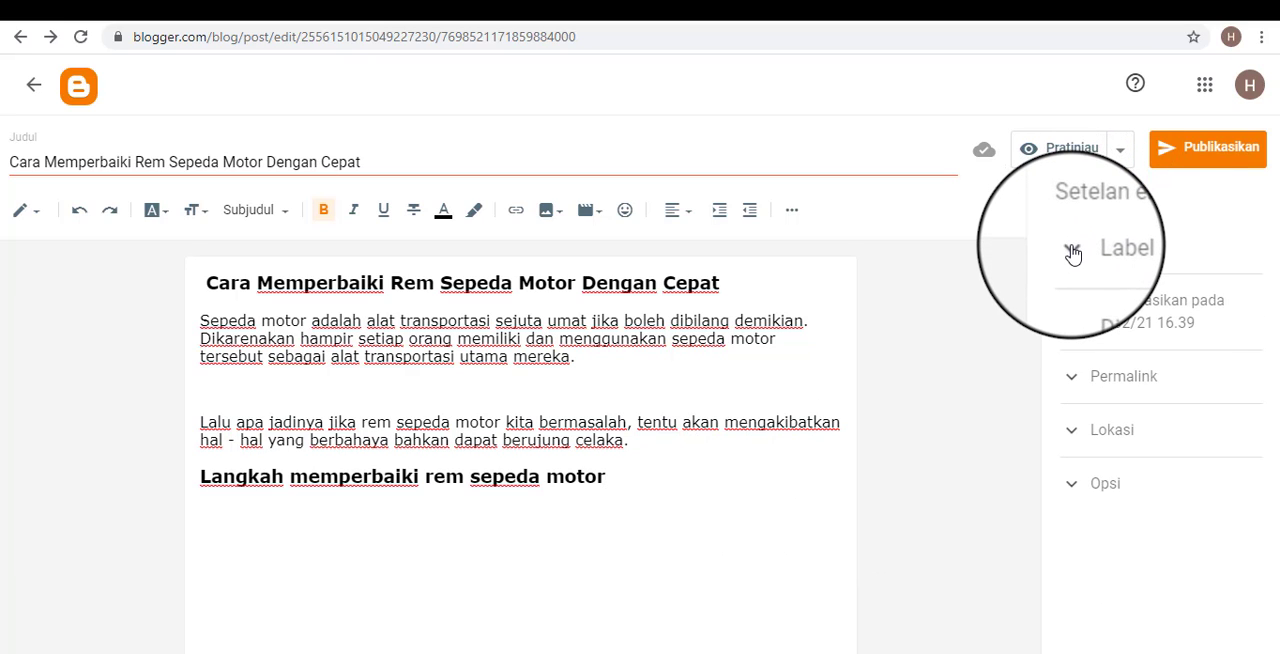
pyautogui.click(1073, 253)
pyautogui.click(1073, 253)
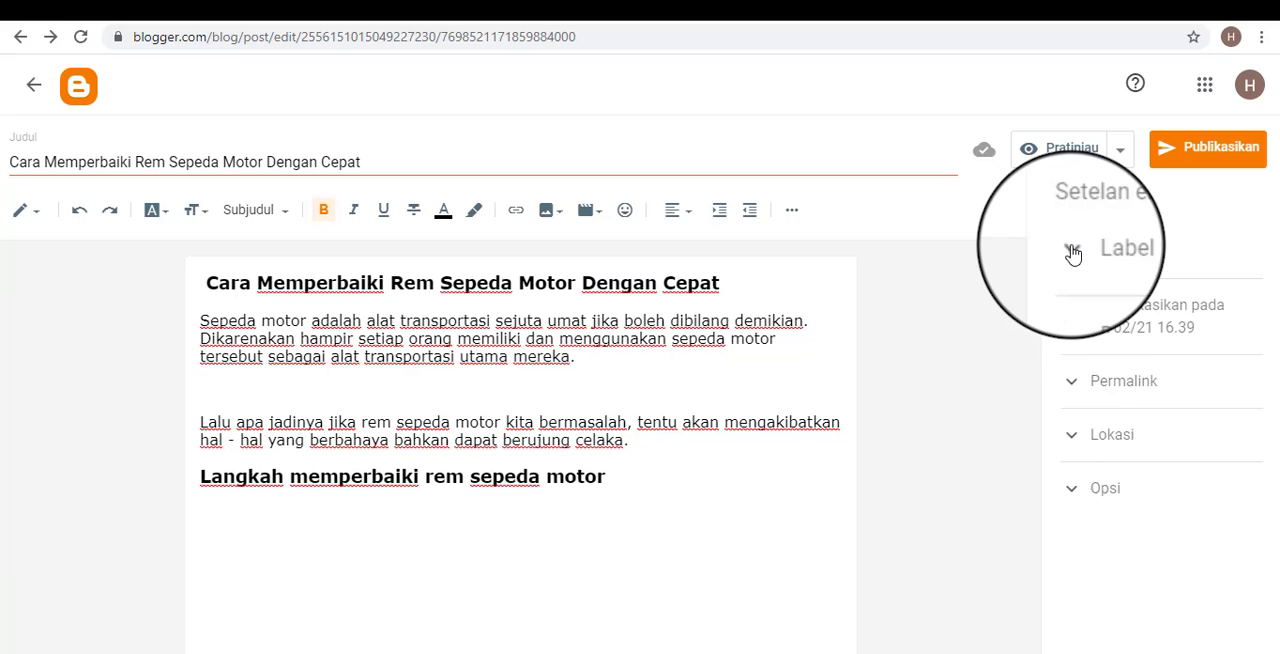
pyautogui.click(1073, 253)
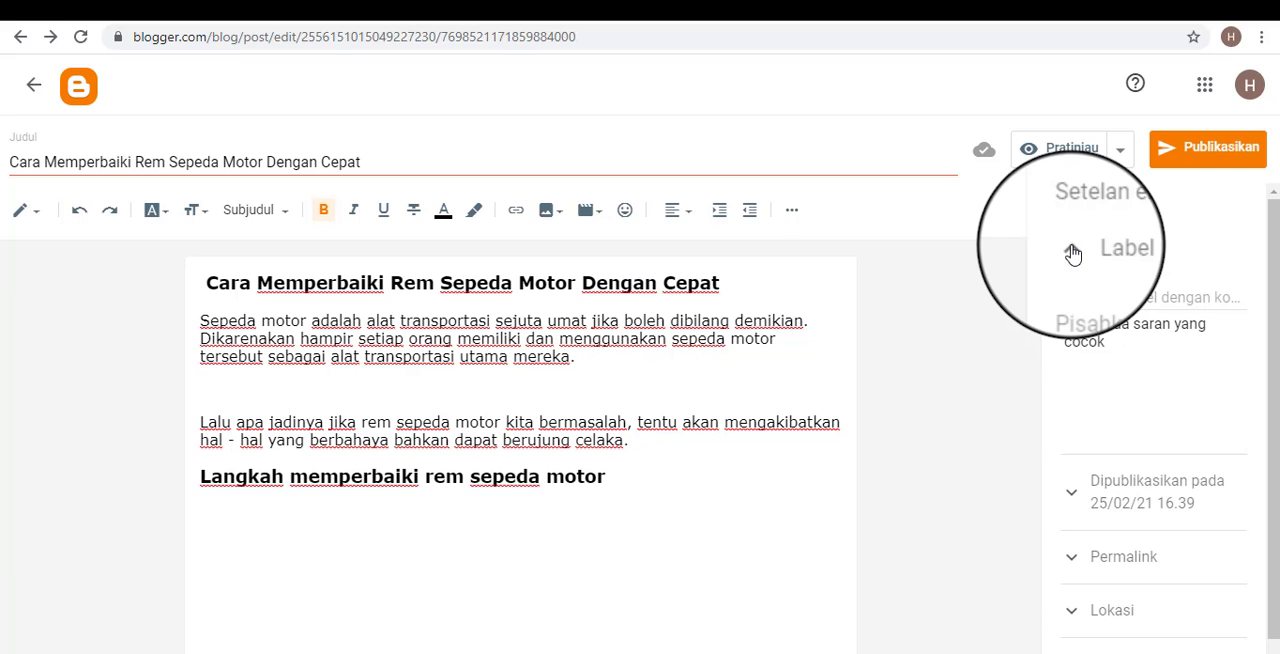
pyautogui.click(1128, 296)
pyautogui.moveTo(703, 517); pyautogui.dragTo(149, 303)
pyautogui.click(323, 388)
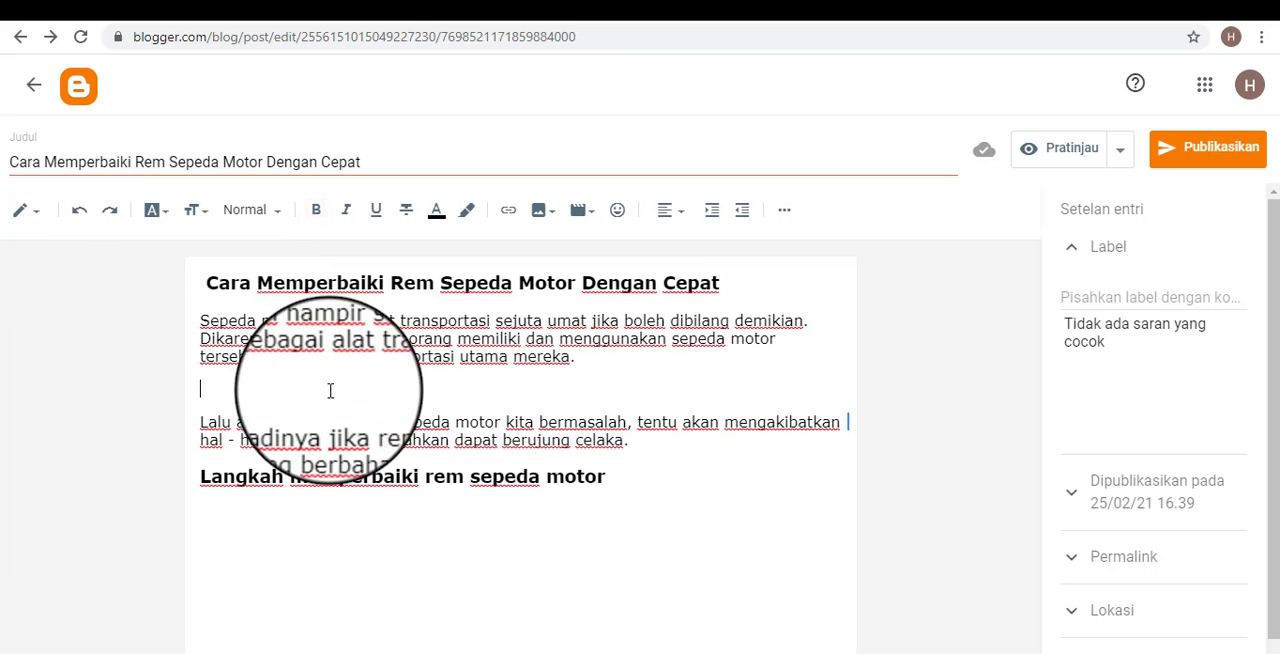
pyautogui.moveTo(663, 491); pyautogui.dragTo(210, 268)
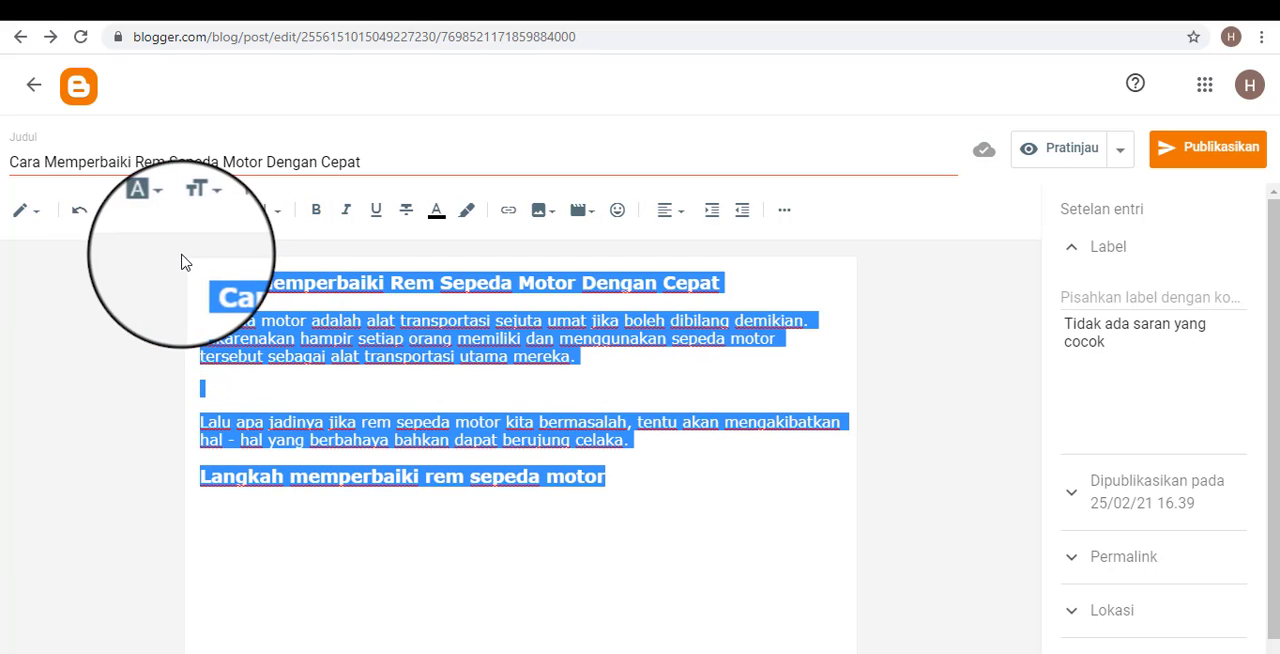
pyautogui.click(700, 474)
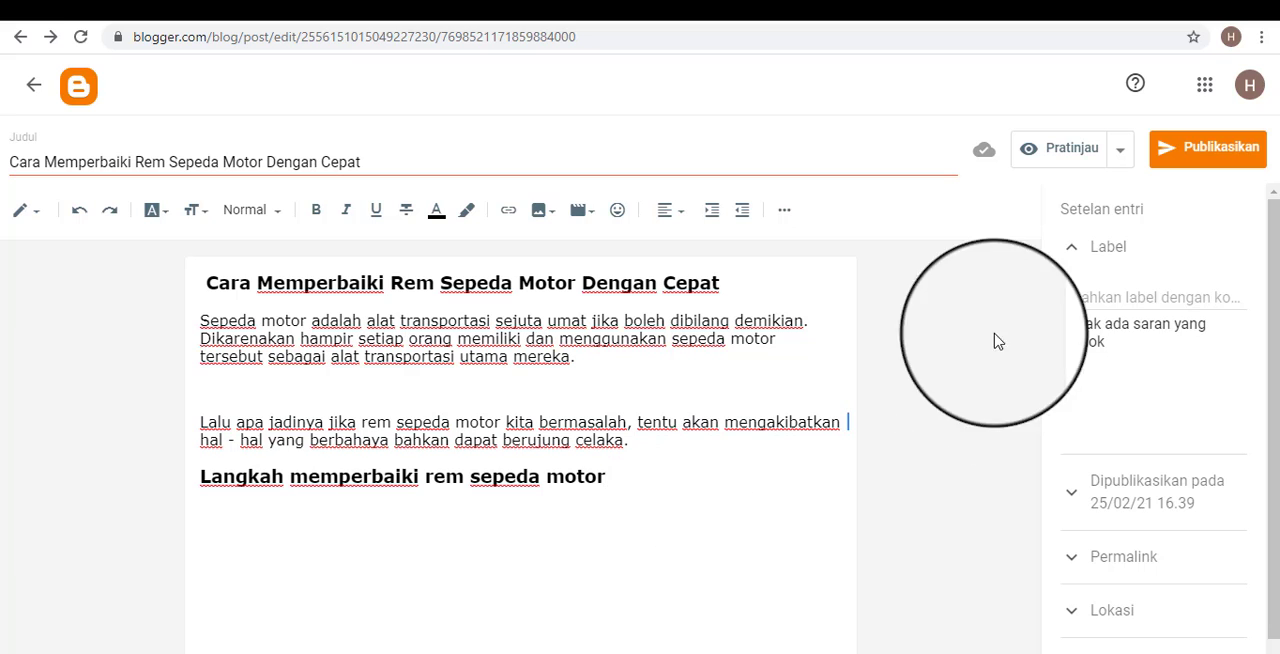
# Add the label "Tips Otomotif" to the post and look at the blog's public page before returning to the editor.
pyautogui.click(1150, 297)
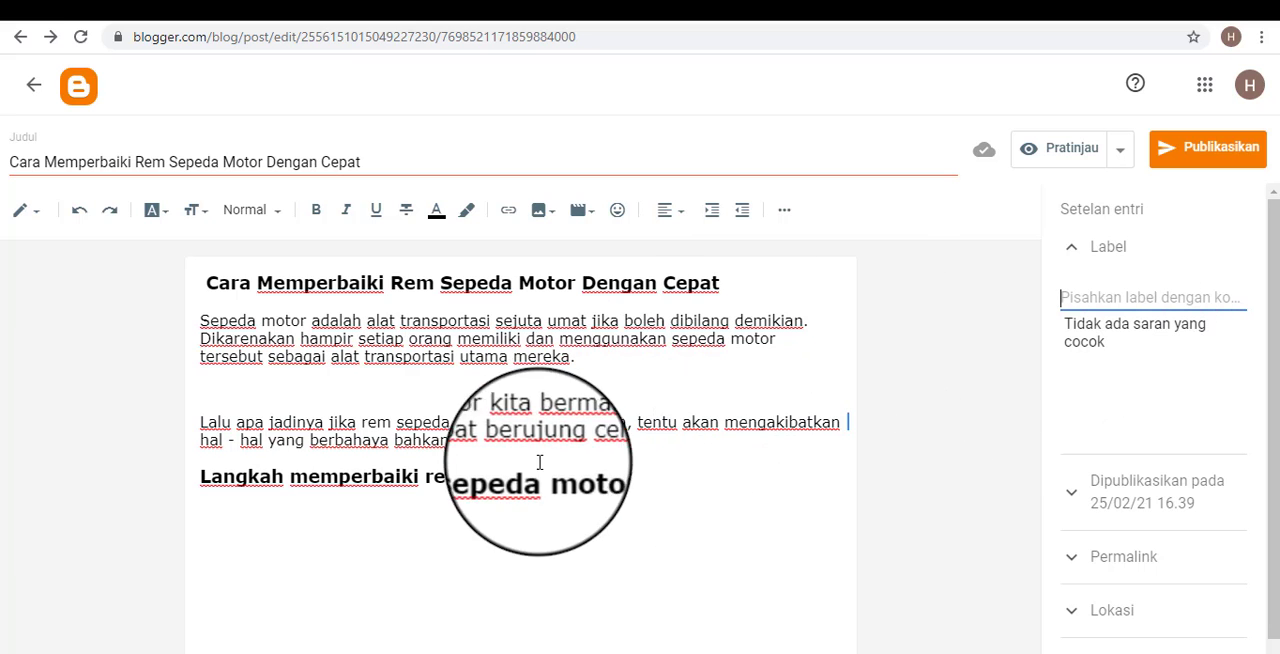
pyautogui.moveTo(657, 491); pyautogui.dragTo(180, 281)
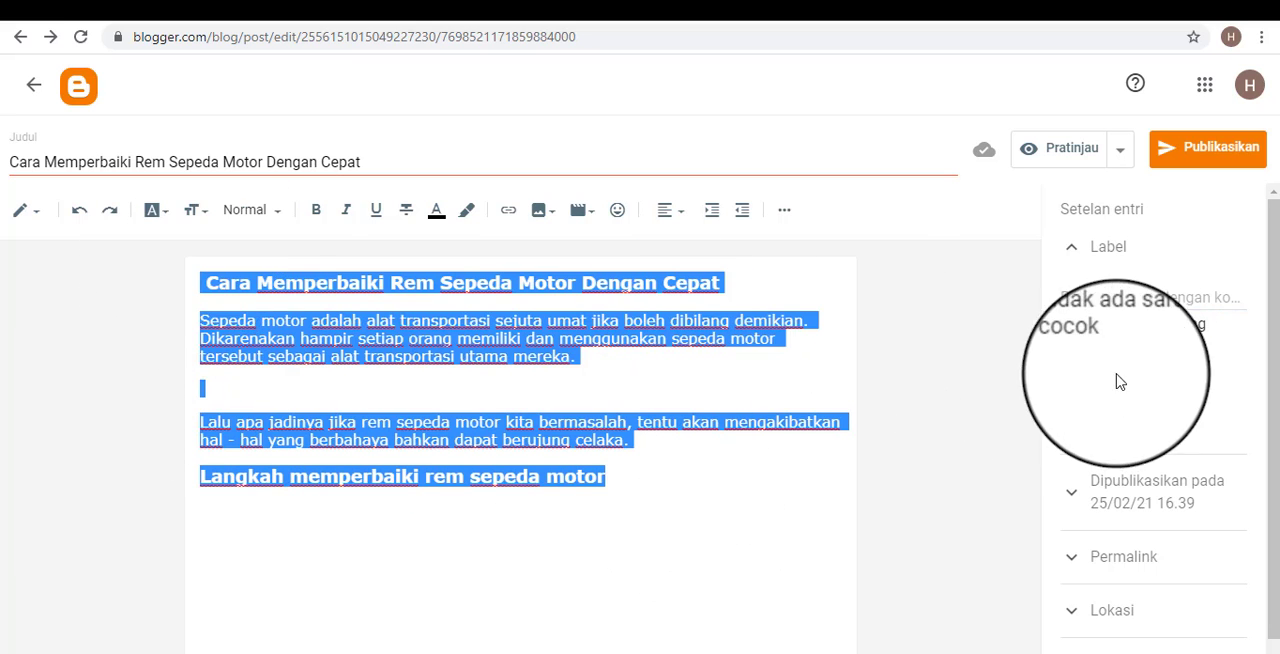
pyautogui.click(1075, 298)
pyautogui.click(830, 344)
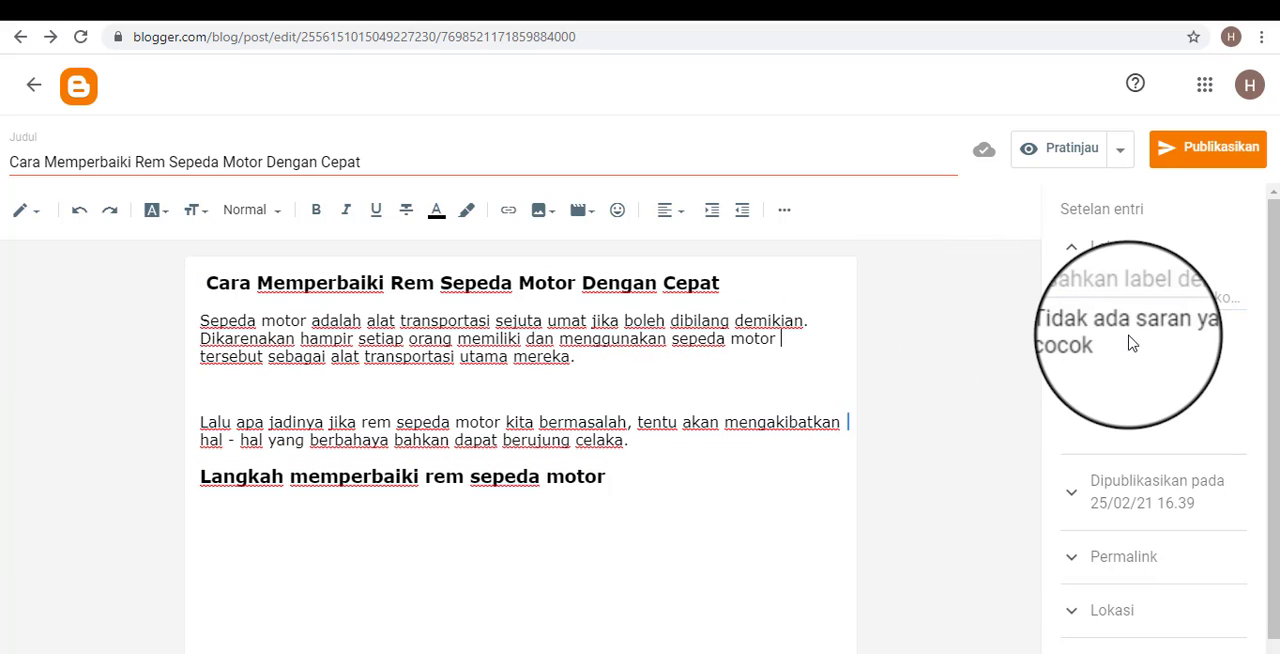
pyautogui.click(1098, 304)
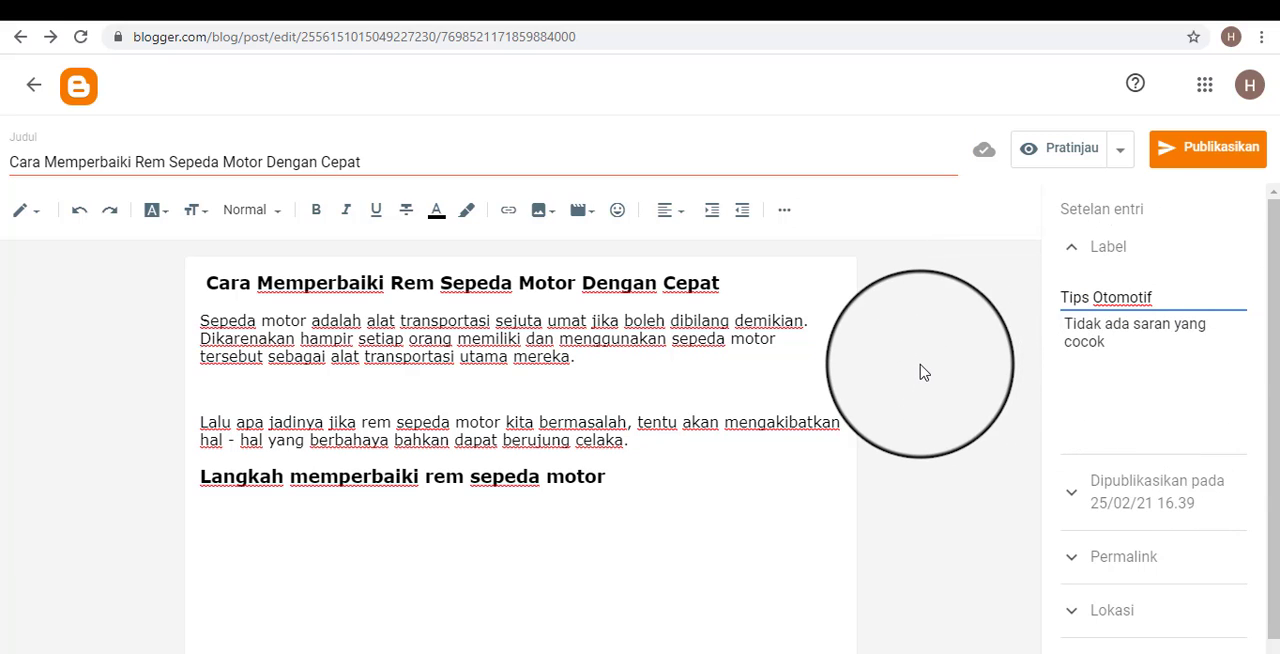
pyautogui.click(786, 10)
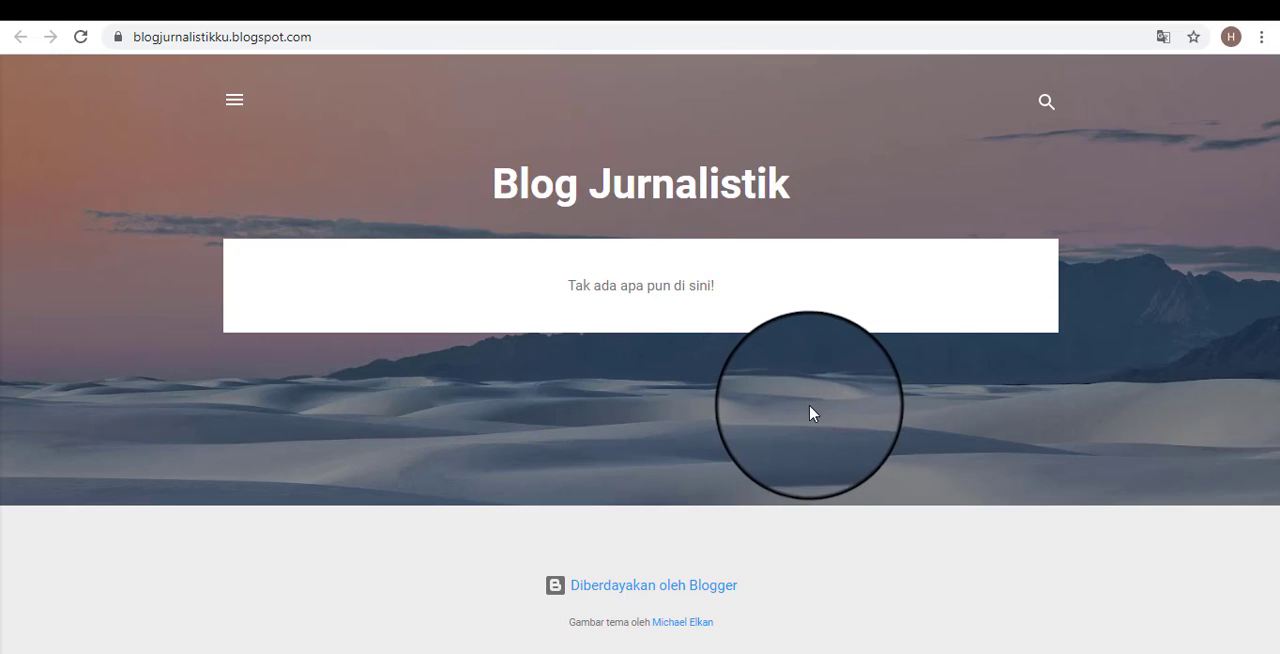
pyautogui.click(572, 8)
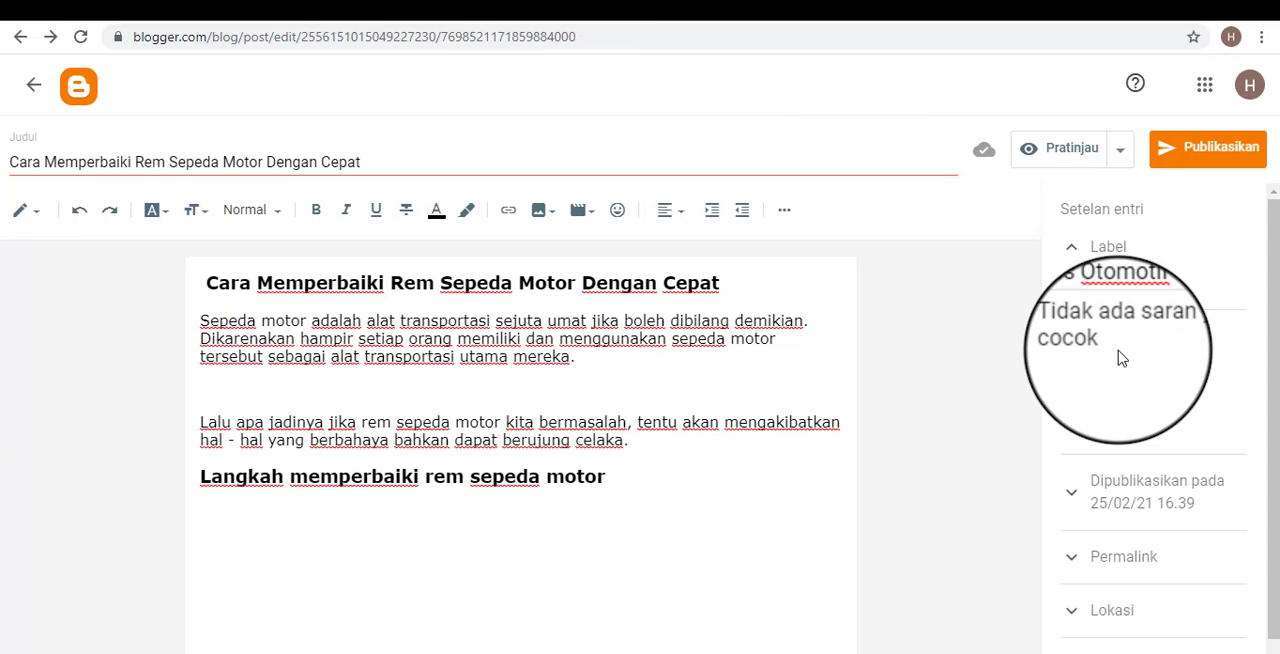
# Expand the post's publication date settings and view the date and time options and the public blog page without changing the schedule.
pyautogui.scroll(-1, 1125, 385)
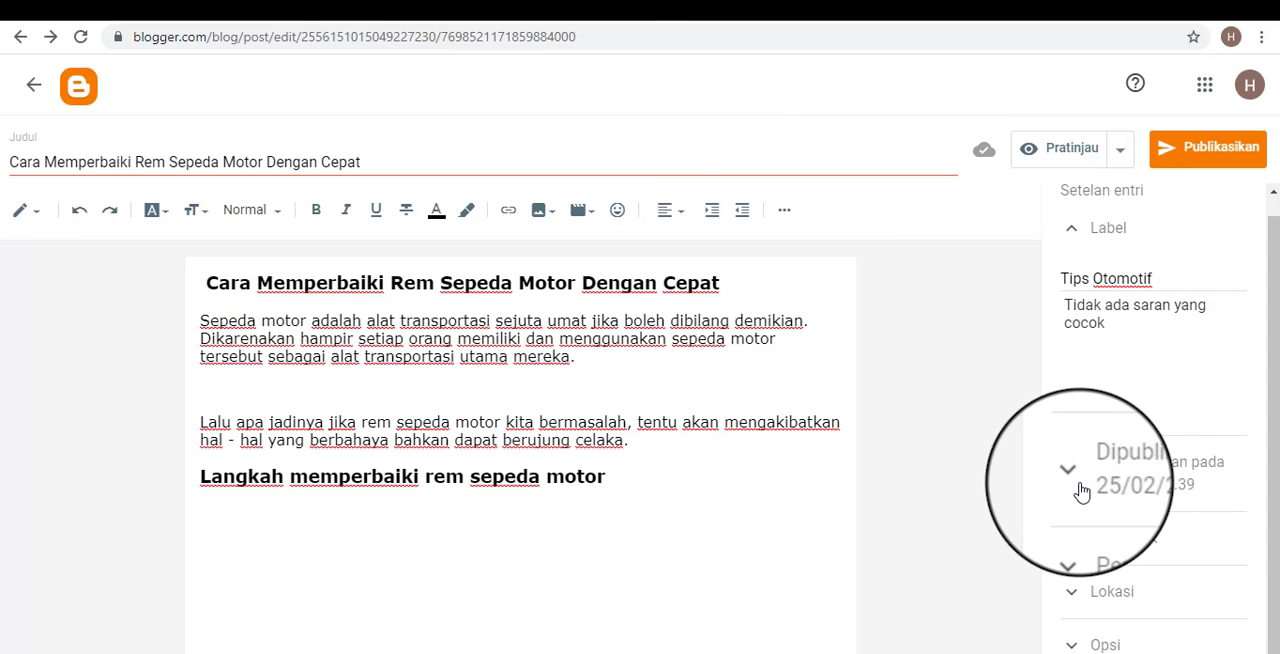
pyautogui.click(1080, 488)
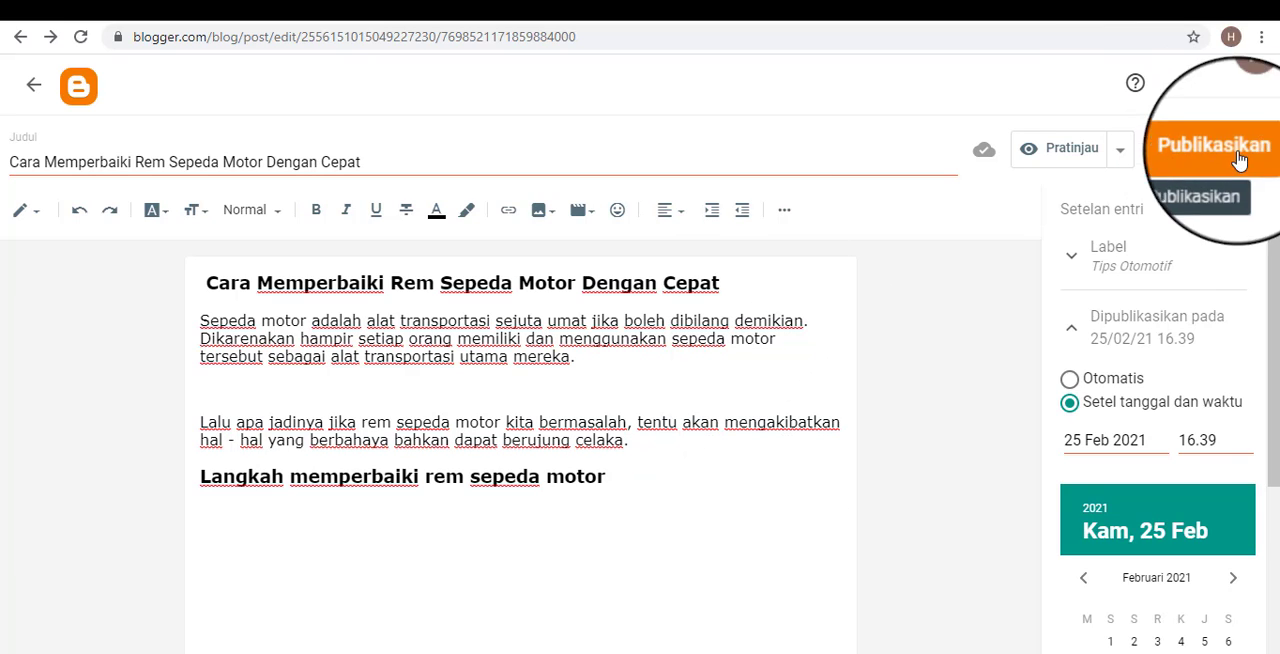
pyautogui.click(728, 496)
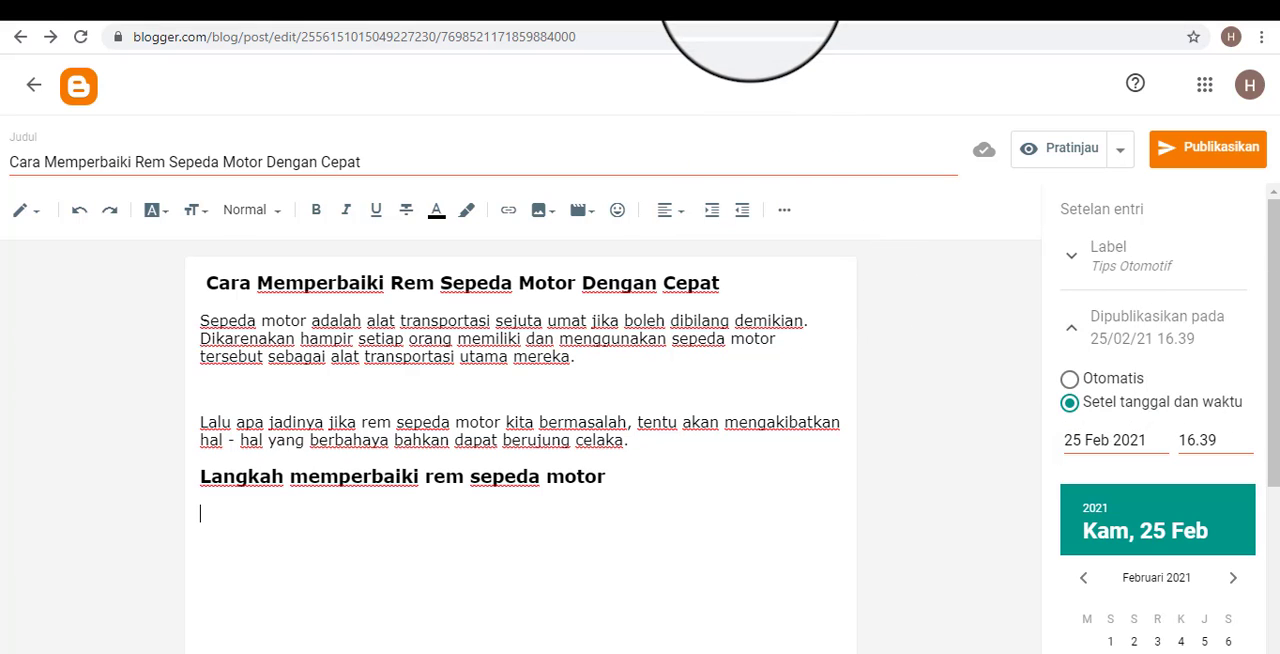
pyautogui.click(750, 5)
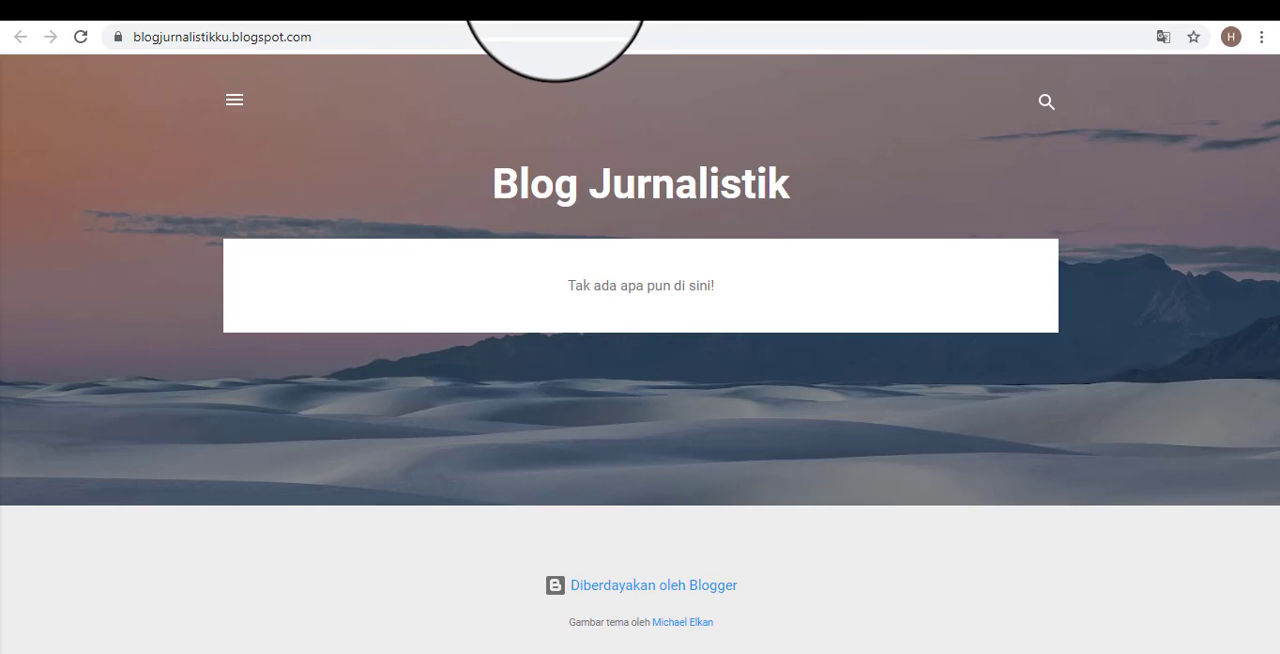
pyautogui.click(497, 5)
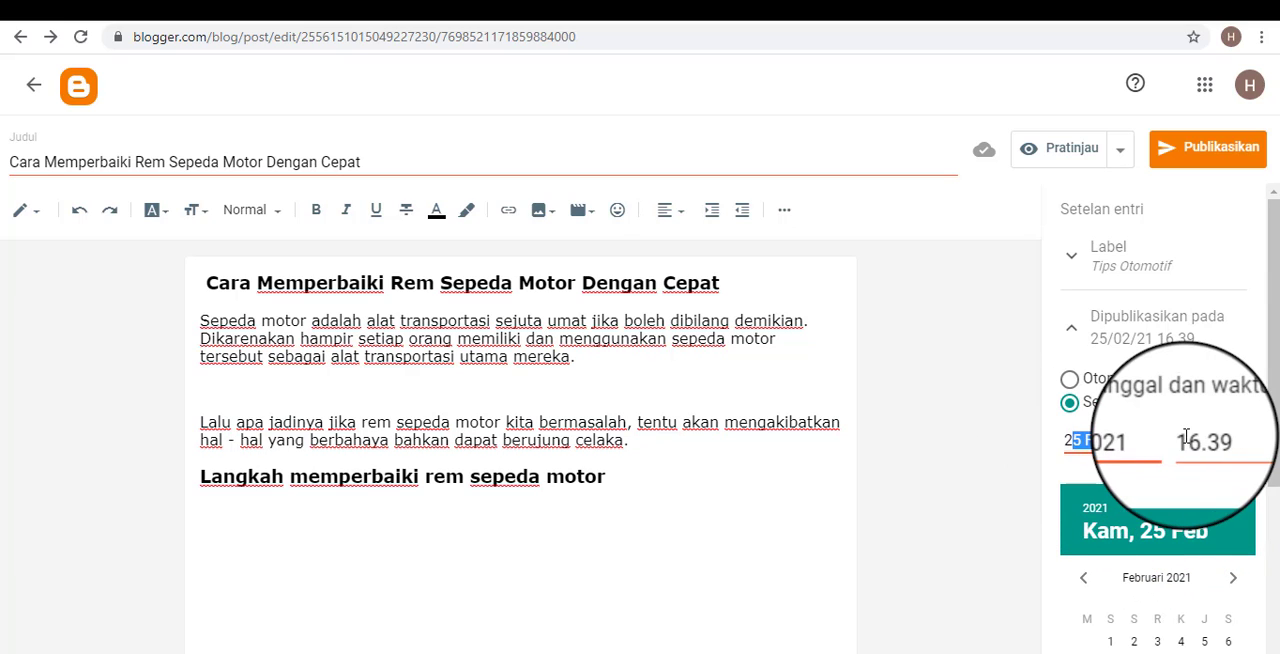
pyautogui.click(1050, 457)
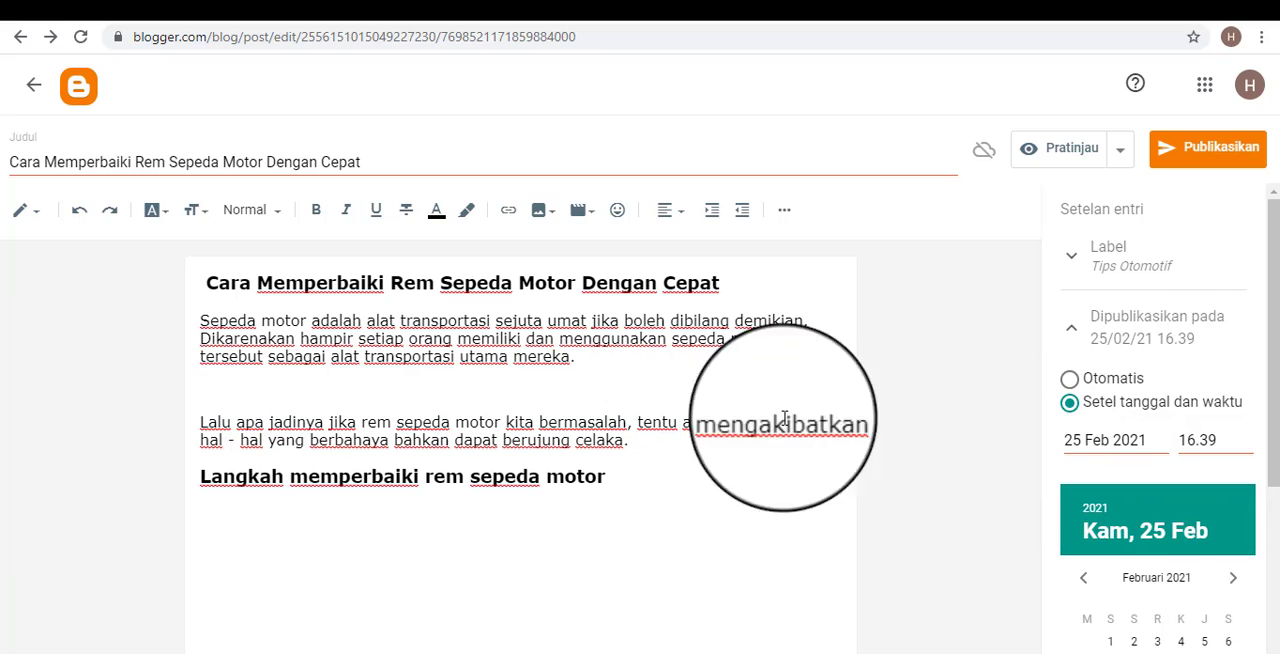
# Set the post's publication date to 26 Feb 2021, view the time choices without changing the time, and collapse the date settings.
pyautogui.scroll(-1, 1149, 604)
pyautogui.scroll(-2, 1149, 604)
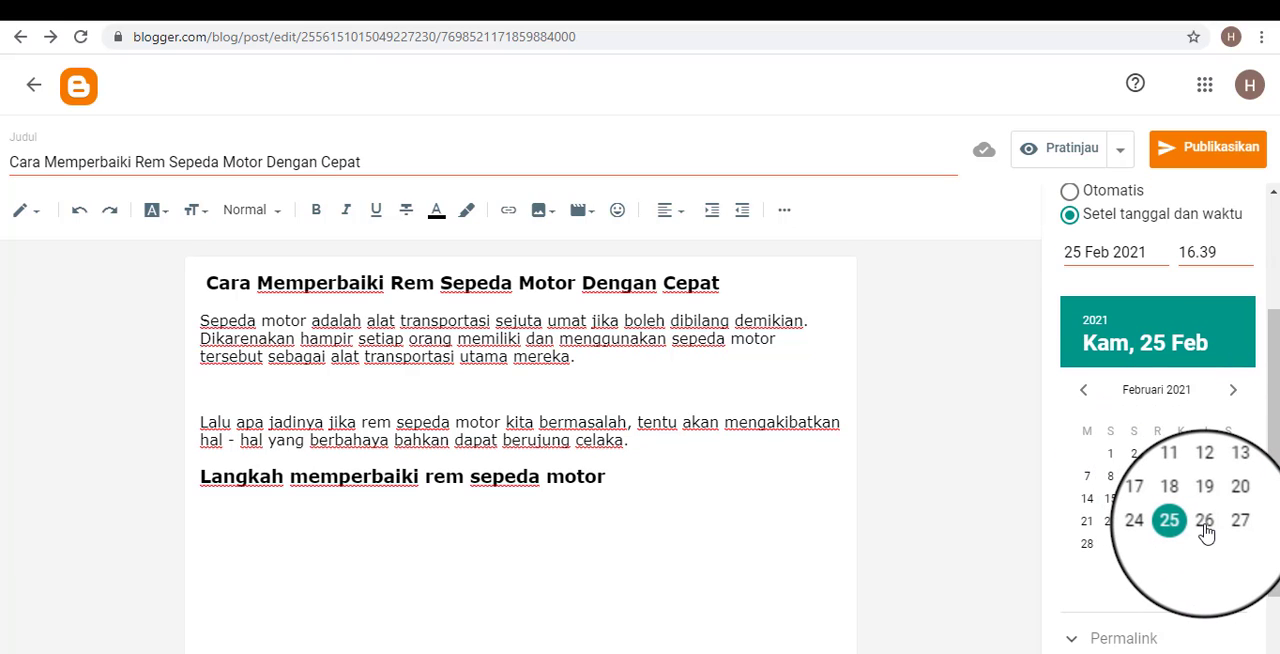
pyautogui.click(1205, 522)
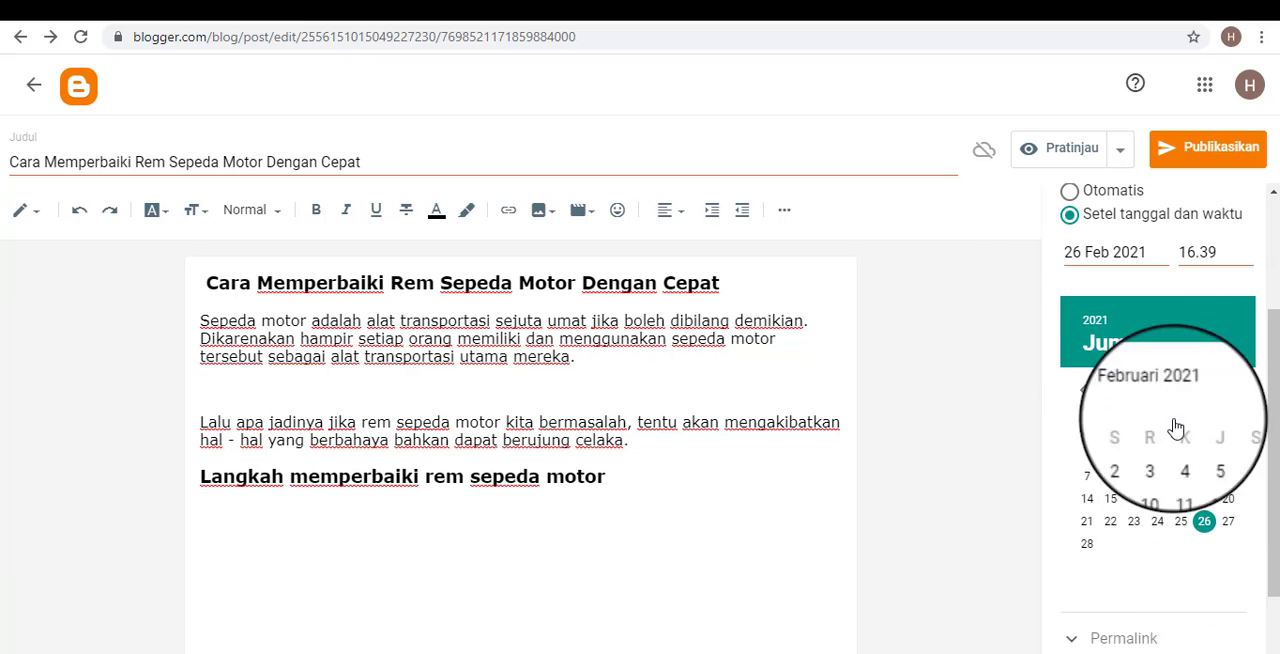
pyautogui.click(1185, 252)
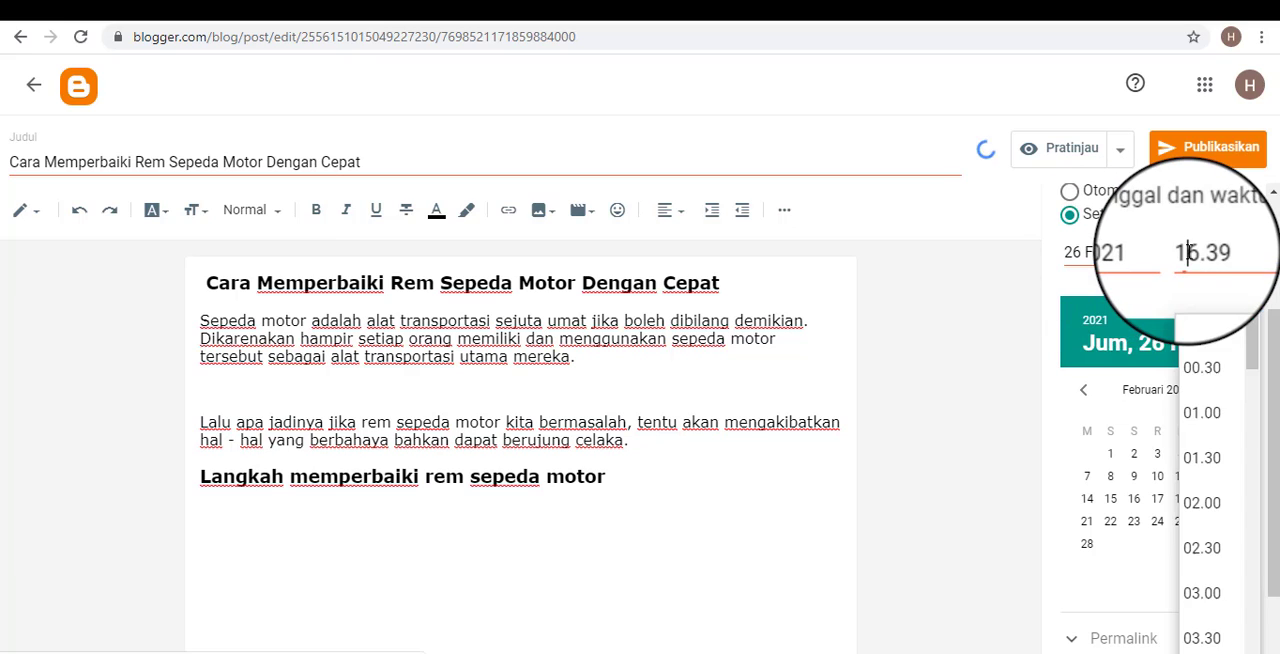
pyautogui.click(1030, 266)
pyautogui.scroll(-1, 1158, 540)
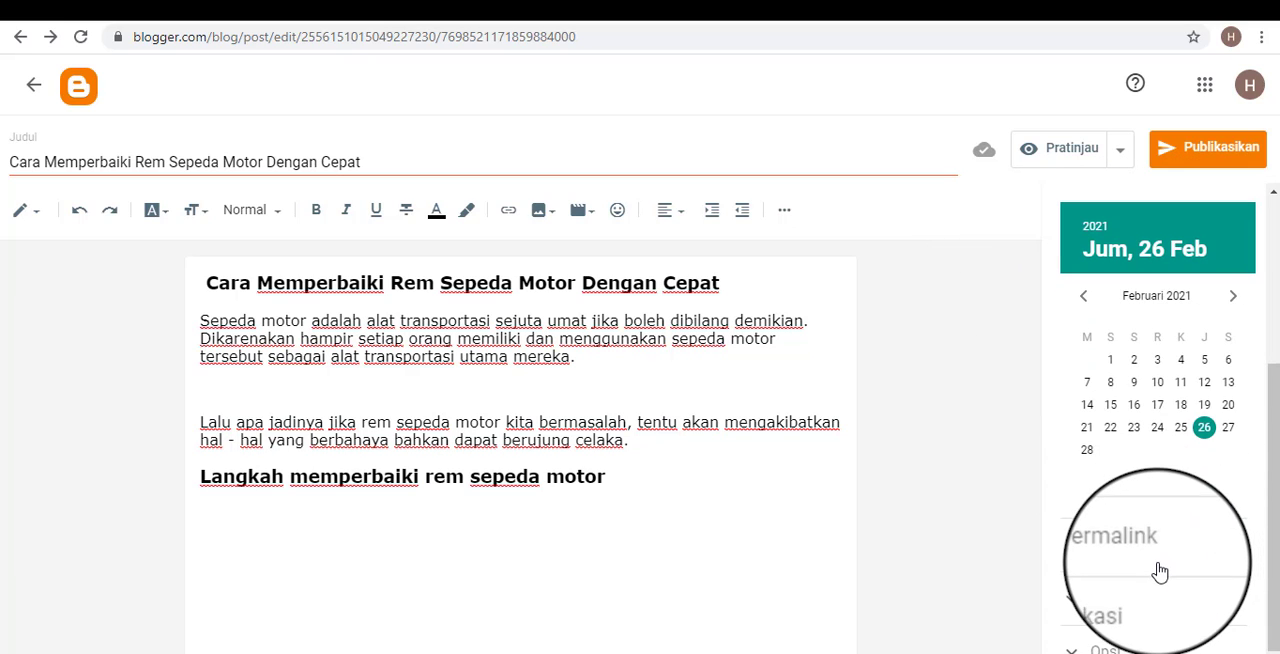
pyautogui.scroll(3, 1140, 569)
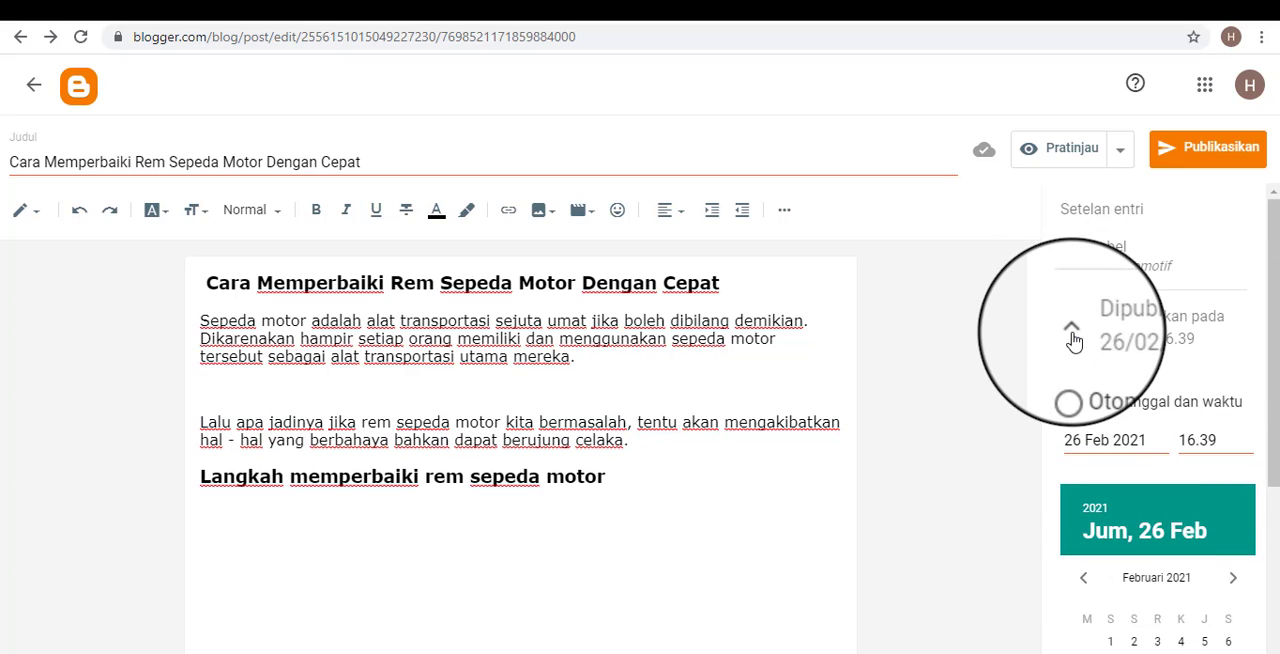
pyautogui.click(1072, 335)
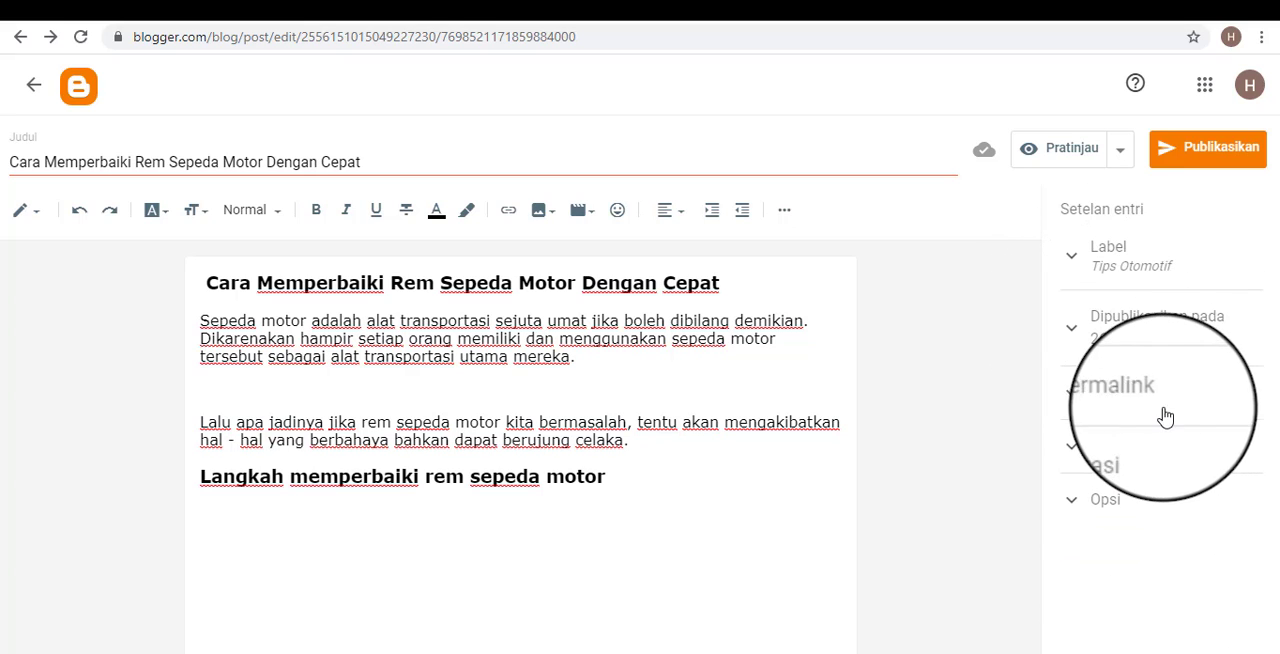
# Set the post's publication date to 25 Feb 2021 and collapse the date settings.
pyautogui.click(1095, 330)
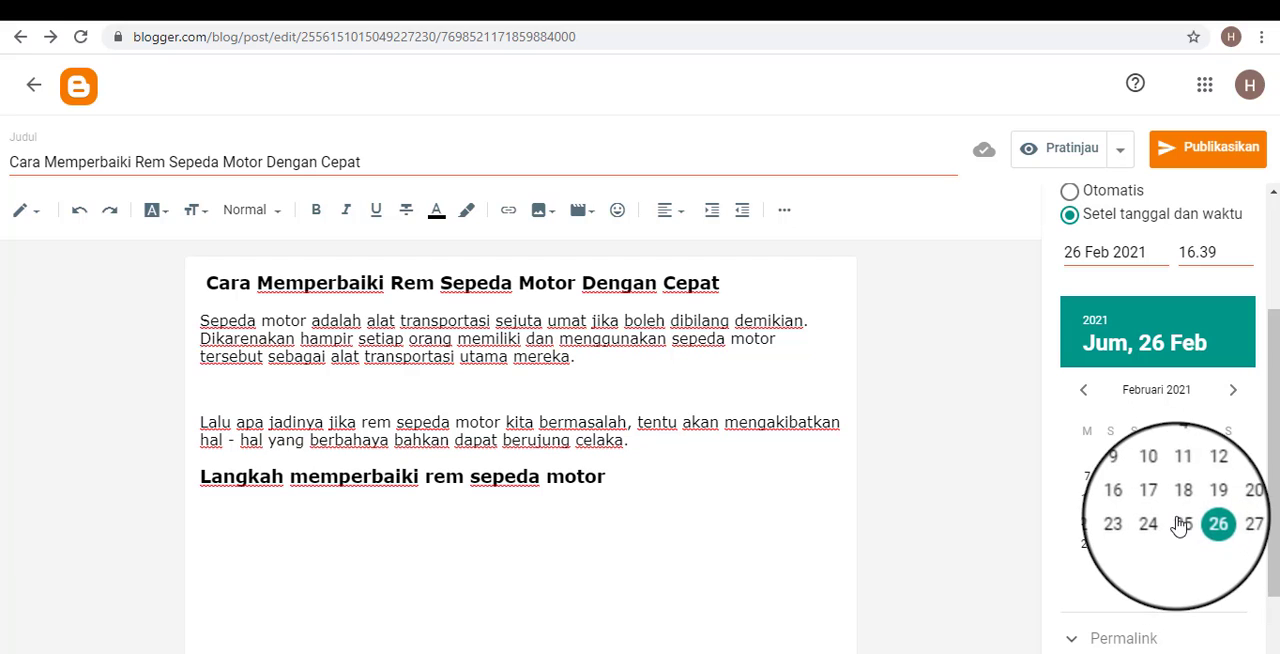
pyautogui.click(1181, 522)
pyautogui.scroll(3, 1062, 250)
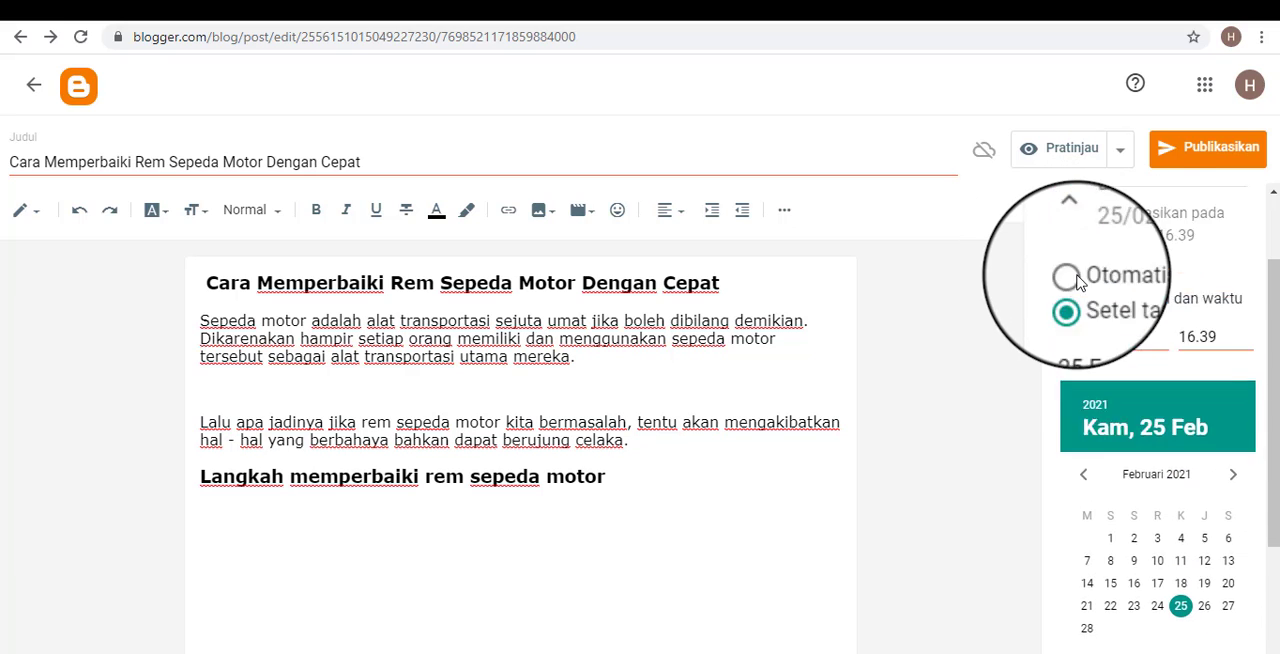
pyautogui.click(1069, 330)
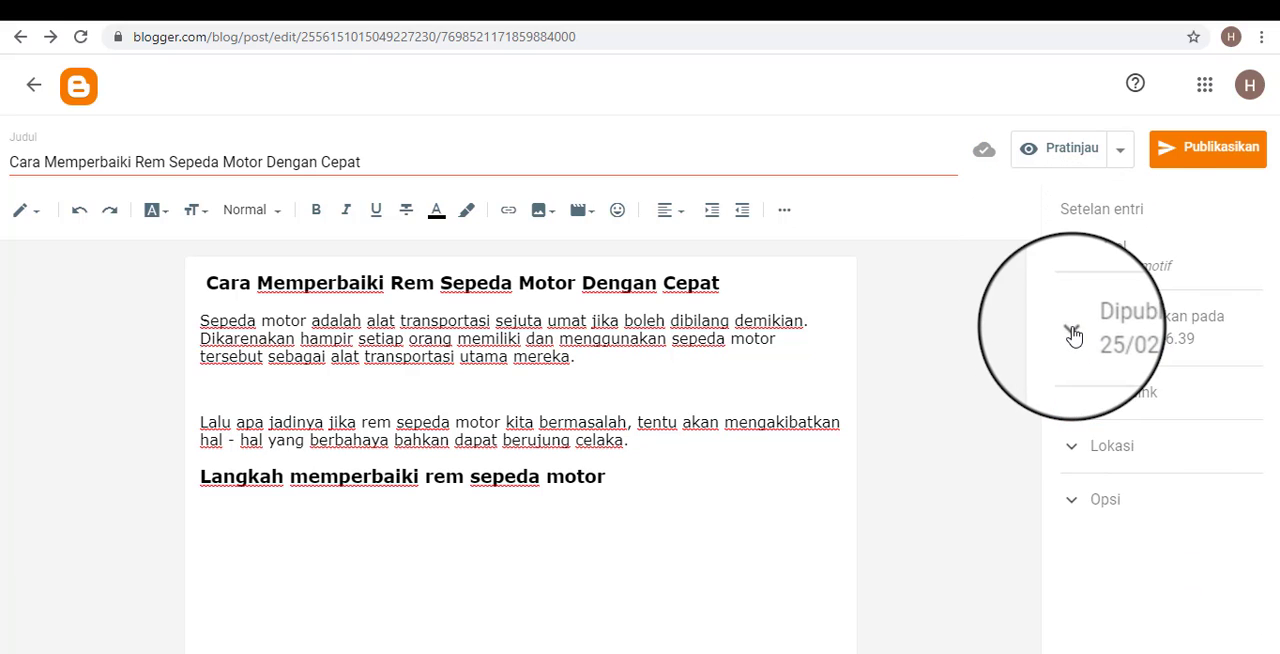
# View the post's permalink settings without changing them and expand the reader comment options.
pyautogui.click(1075, 397)
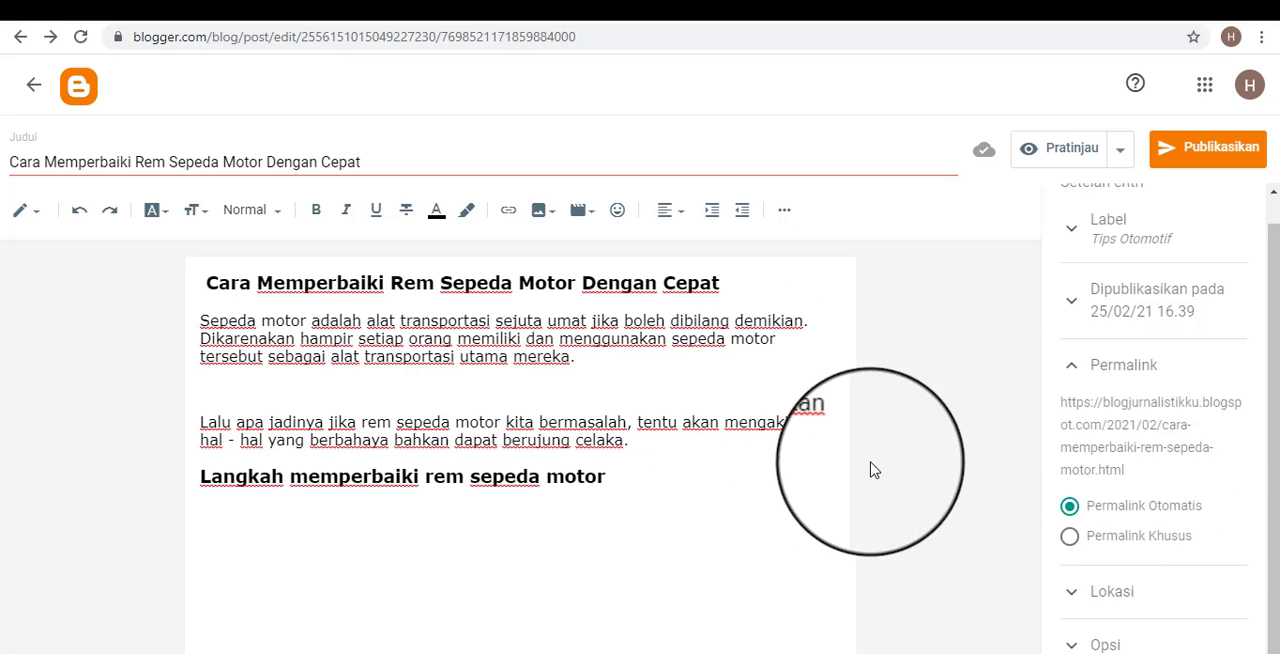
pyautogui.scroll(1, 1085, 393)
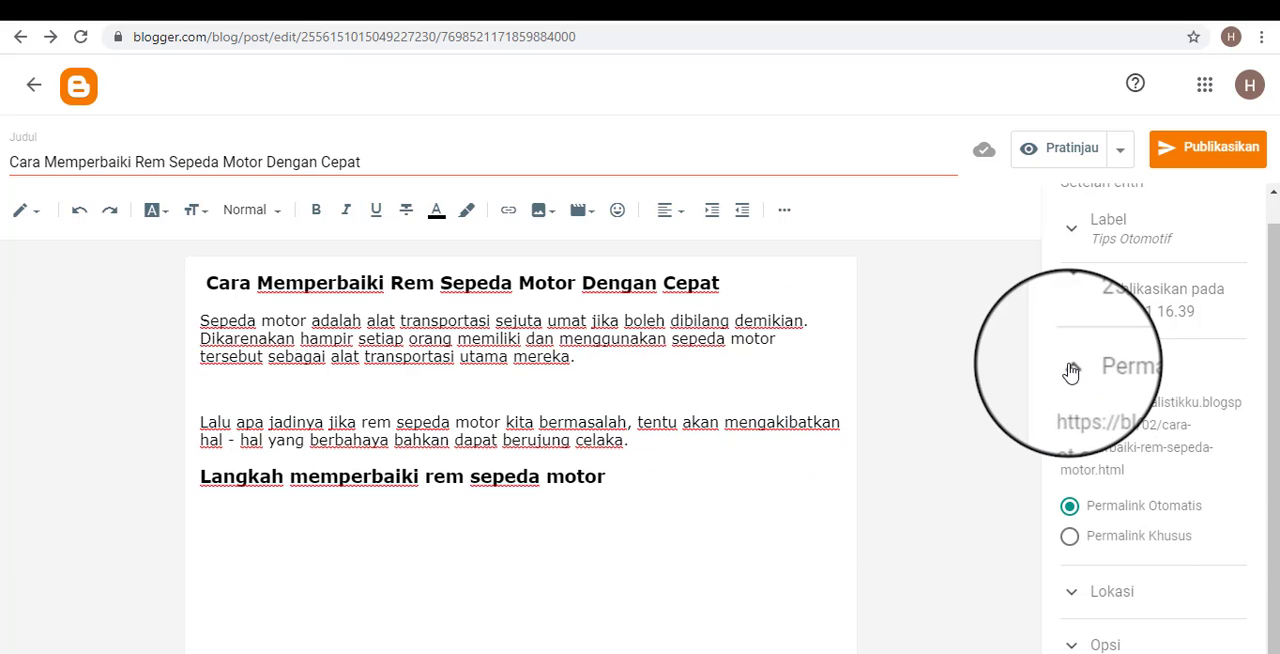
pyautogui.click(1071, 370)
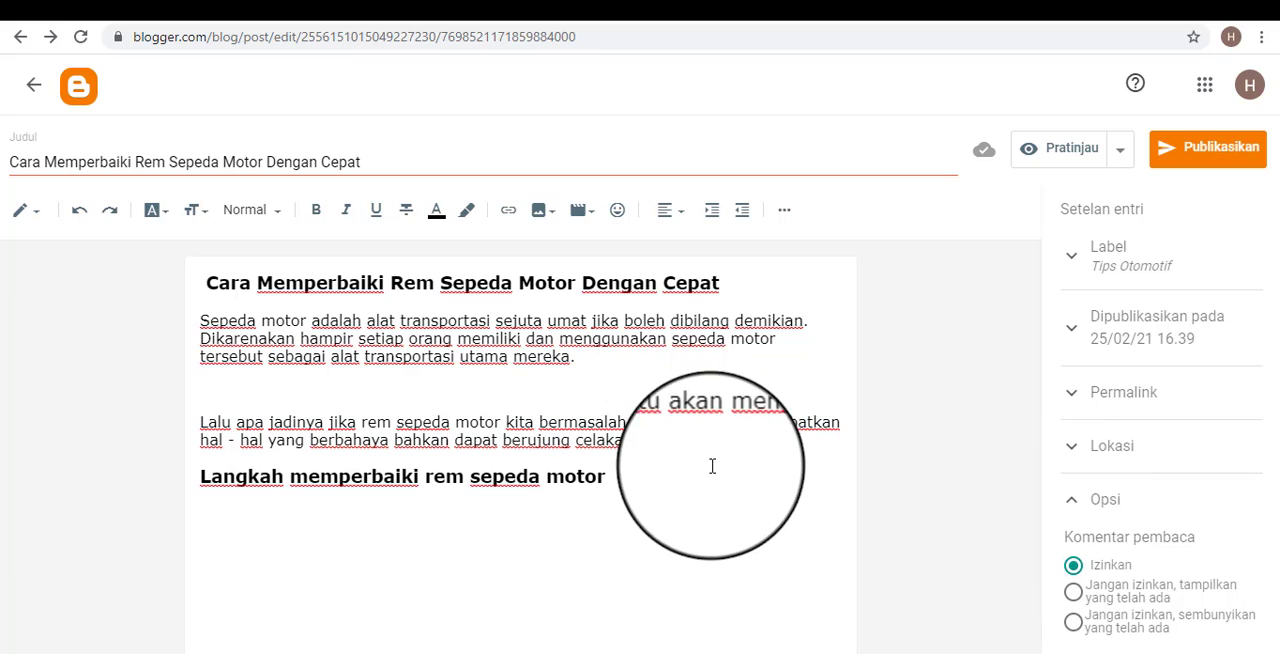
# Select and deselect the whole post text, and place the text cursor on the blank line between the two body paragraphs.
pyautogui.moveTo(712, 466); pyautogui.dragTo(205, 284)
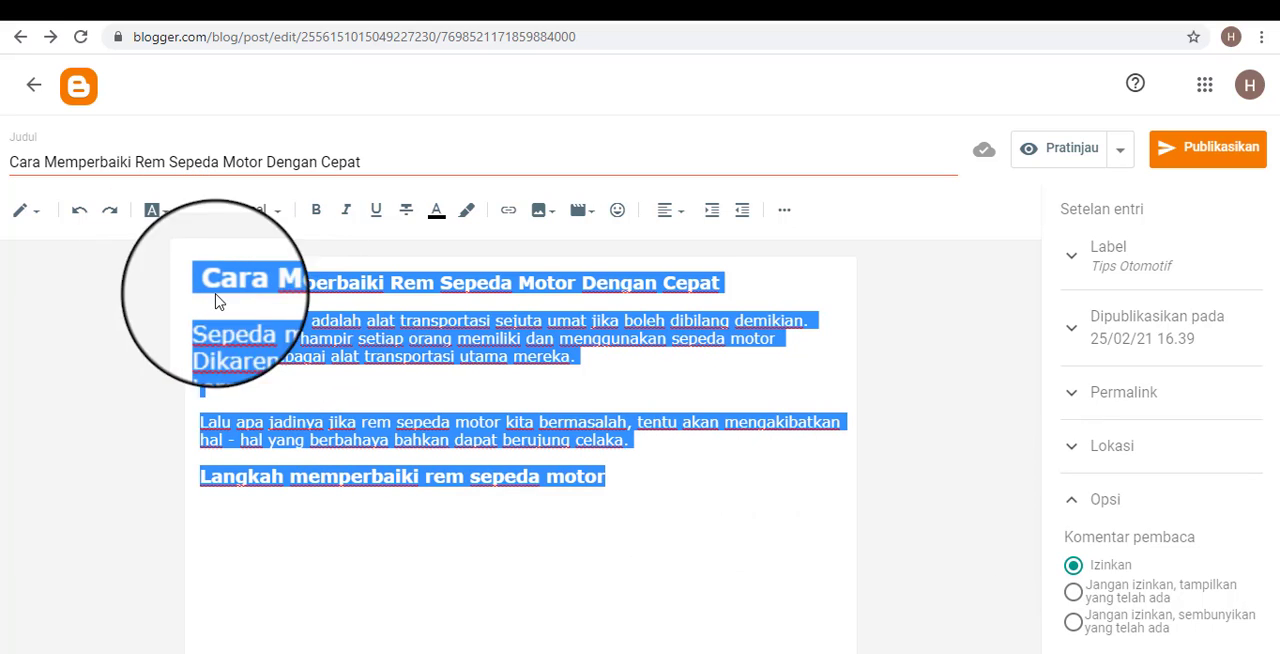
pyautogui.click(995, 558)
pyautogui.click(814, 531)
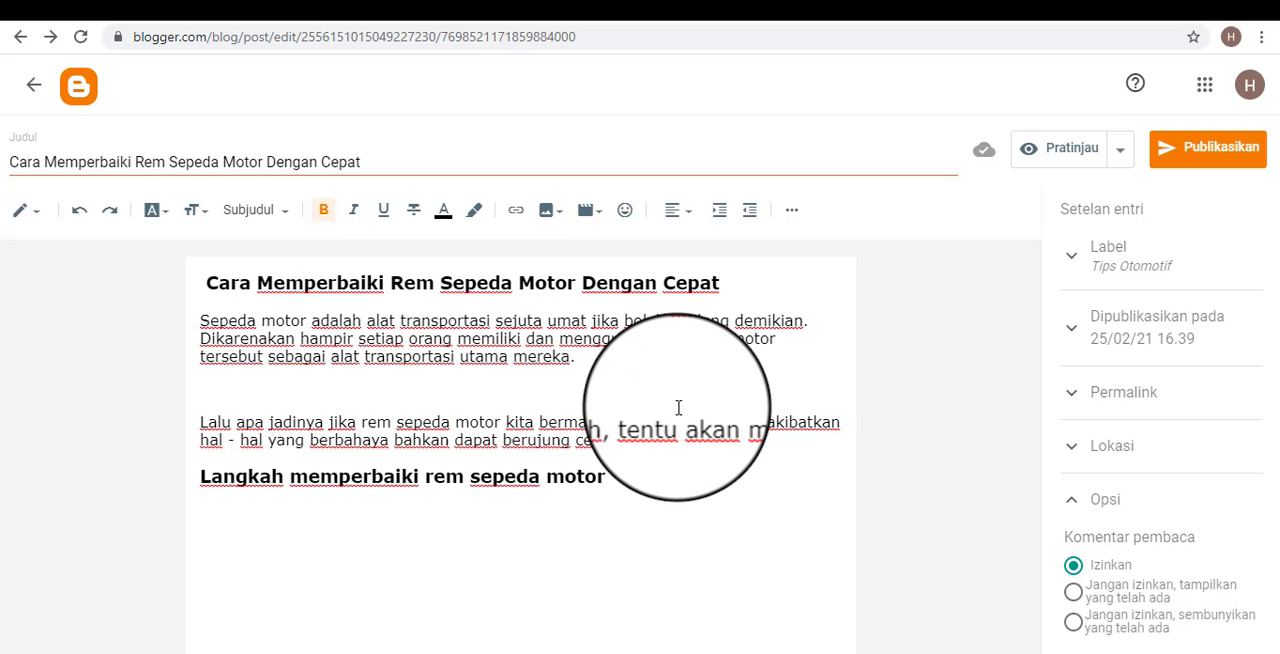
pyautogui.click(642, 421)
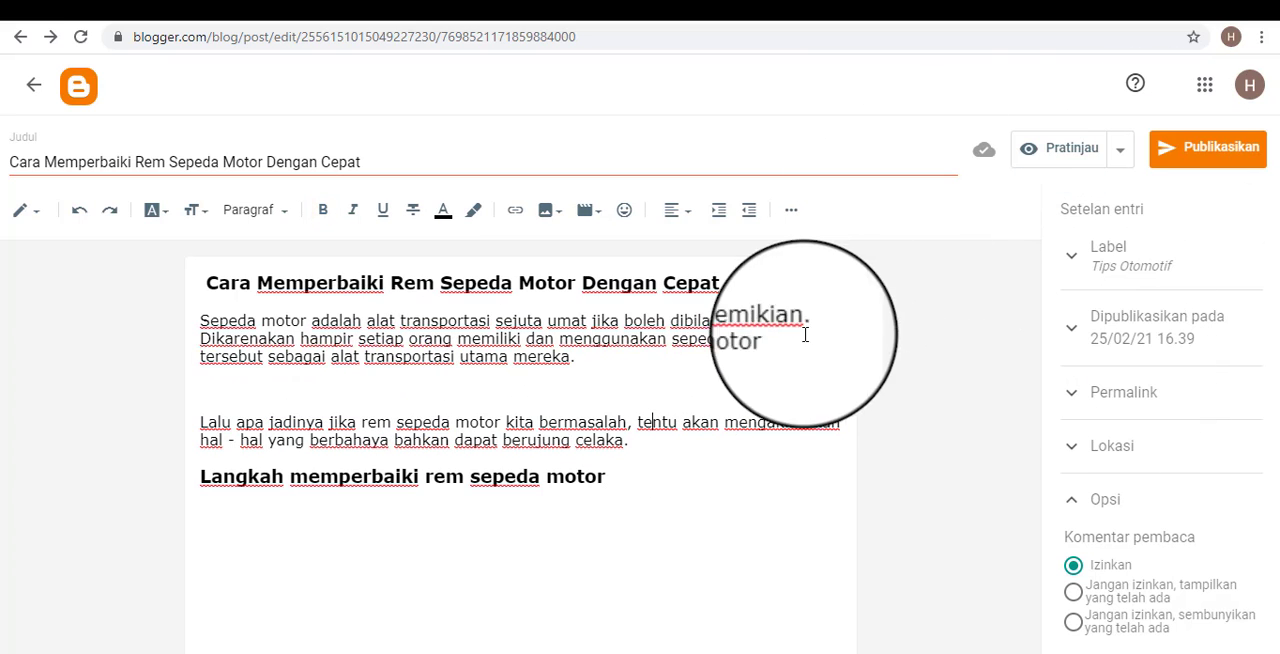
pyautogui.click(234, 388)
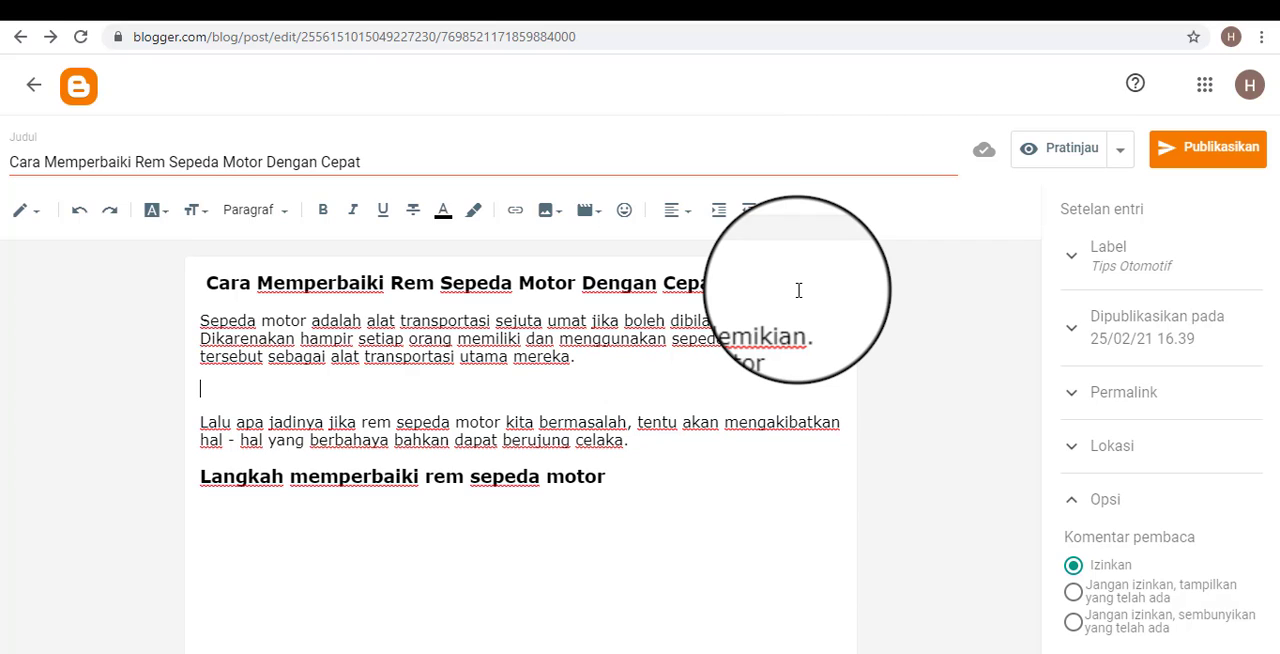
# Open the Pixabay home page in a new browser tab and search its images for "otomotif".
pyautogui.click(980, 2)
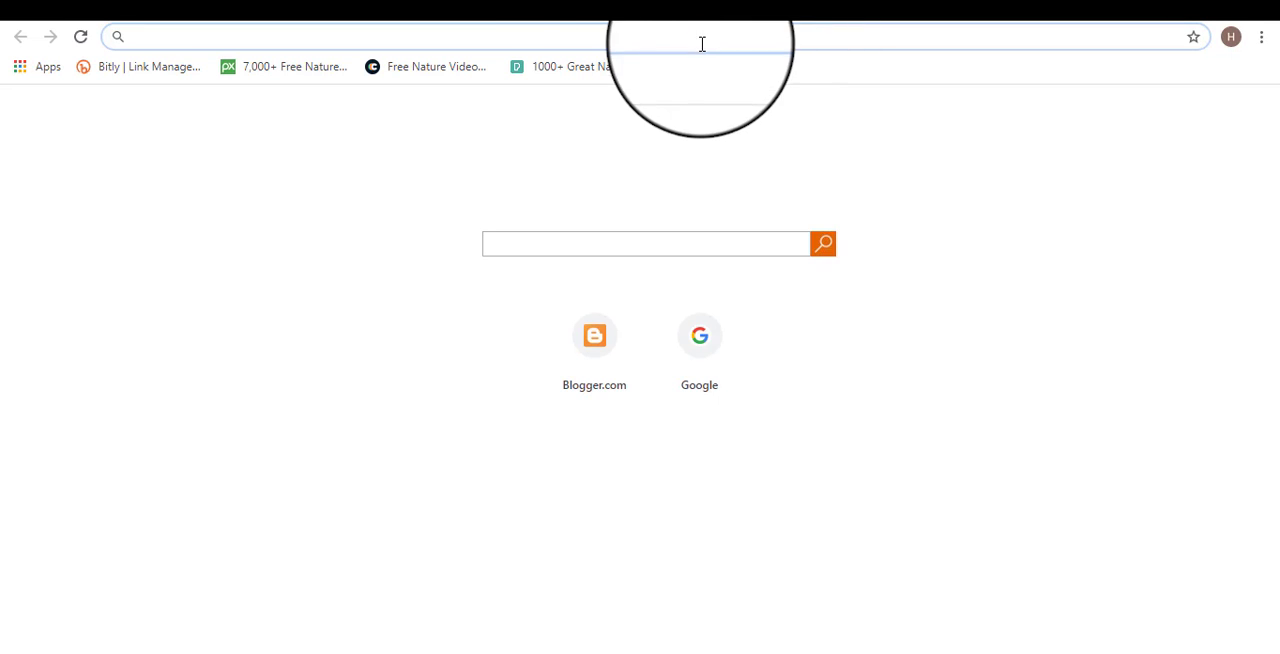
pyautogui.click(300, 67)
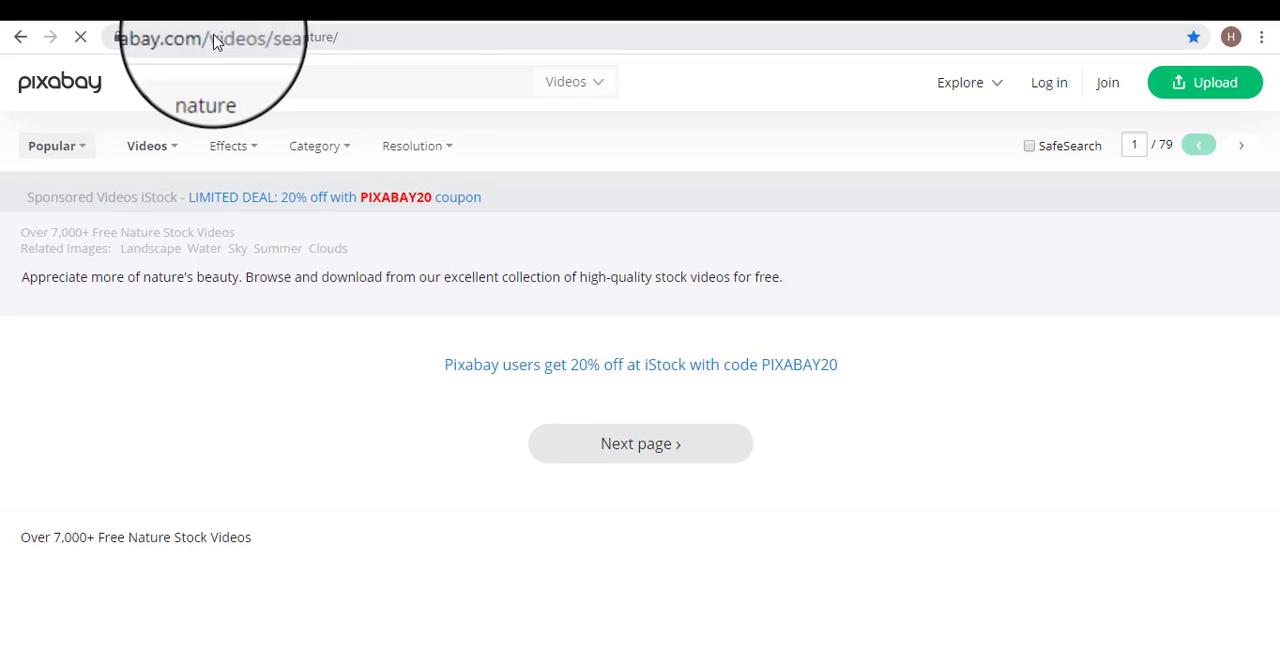
pyautogui.moveTo(216, 37); pyautogui.dragTo(437, 38)
pyautogui.press('BackSpace')
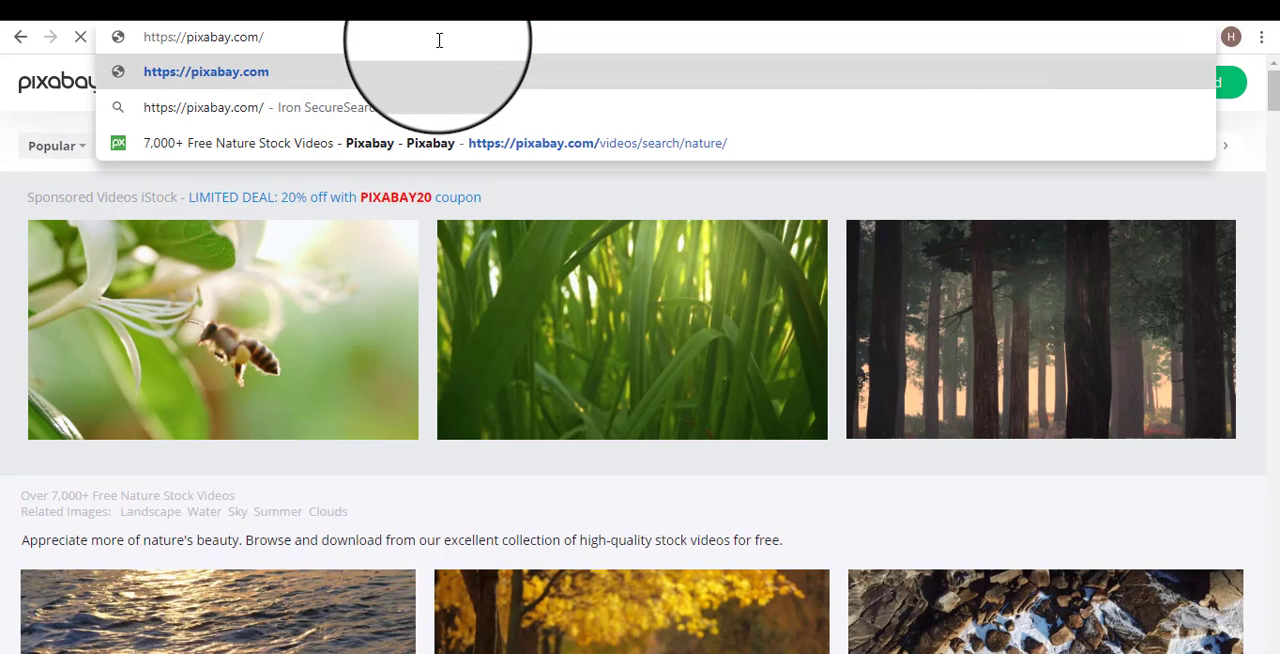
pyautogui.press('Return')
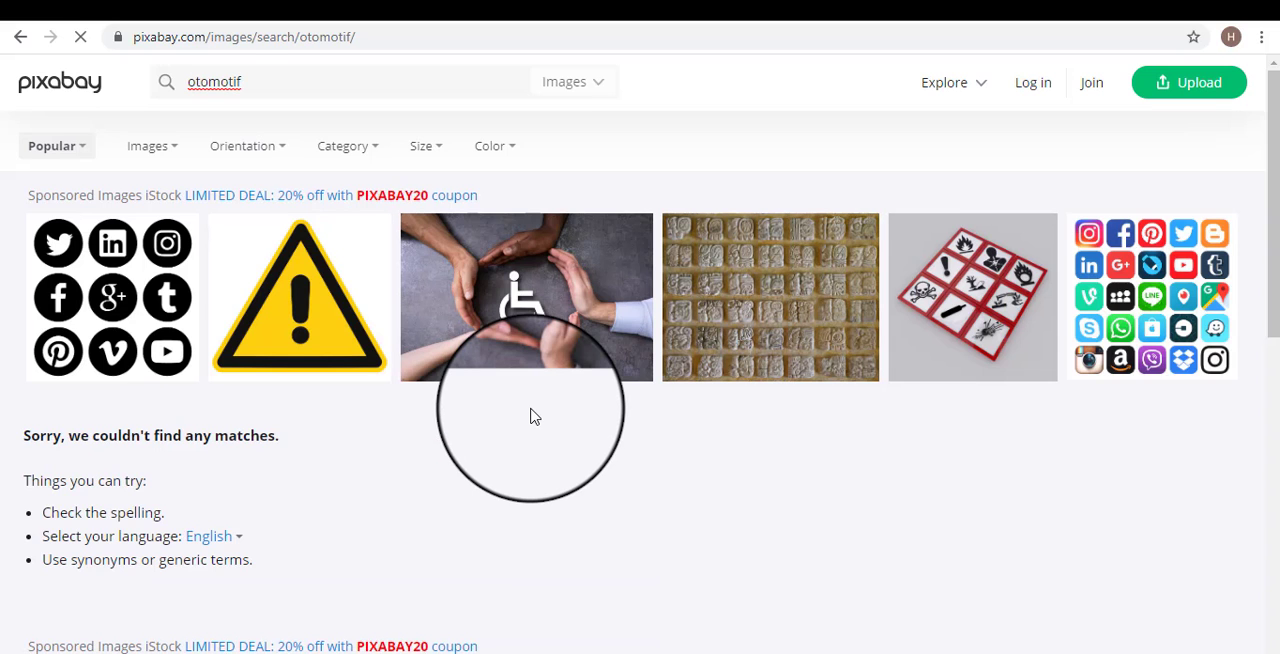
# Look through the Pixabay results, restrict the search to Photos, and search for "sepeda motor".
pyautogui.scroll(-5, 533, 416)
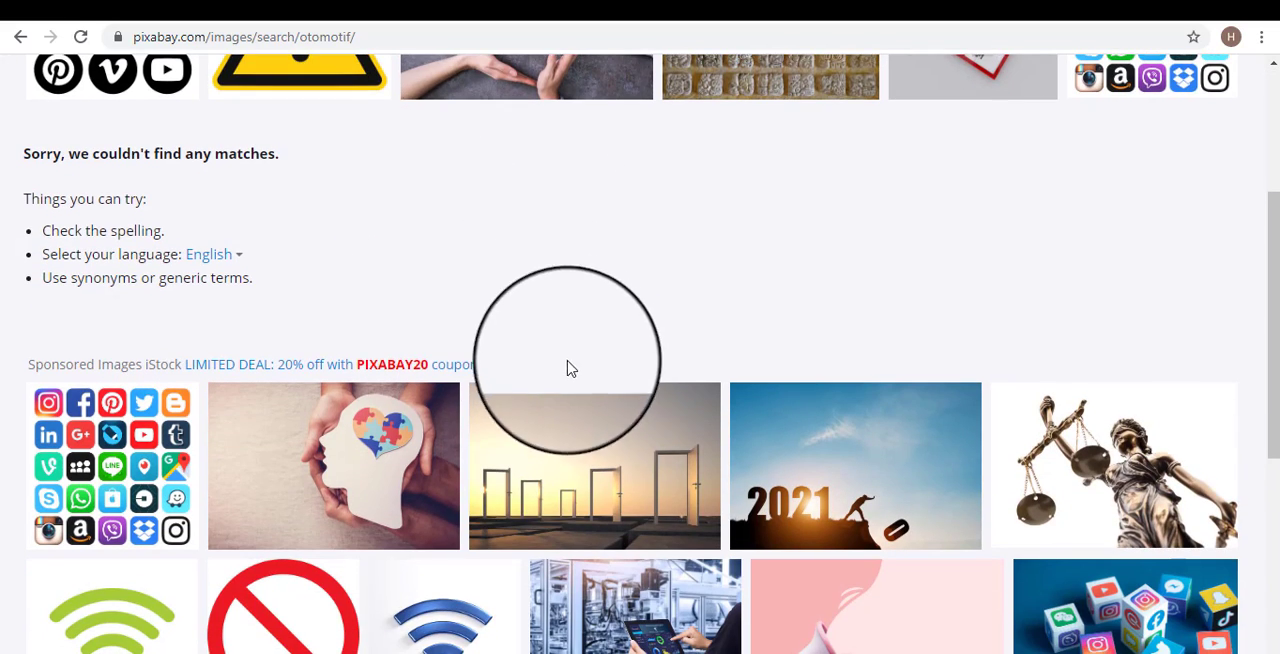
pyautogui.scroll(-2, 751, 437)
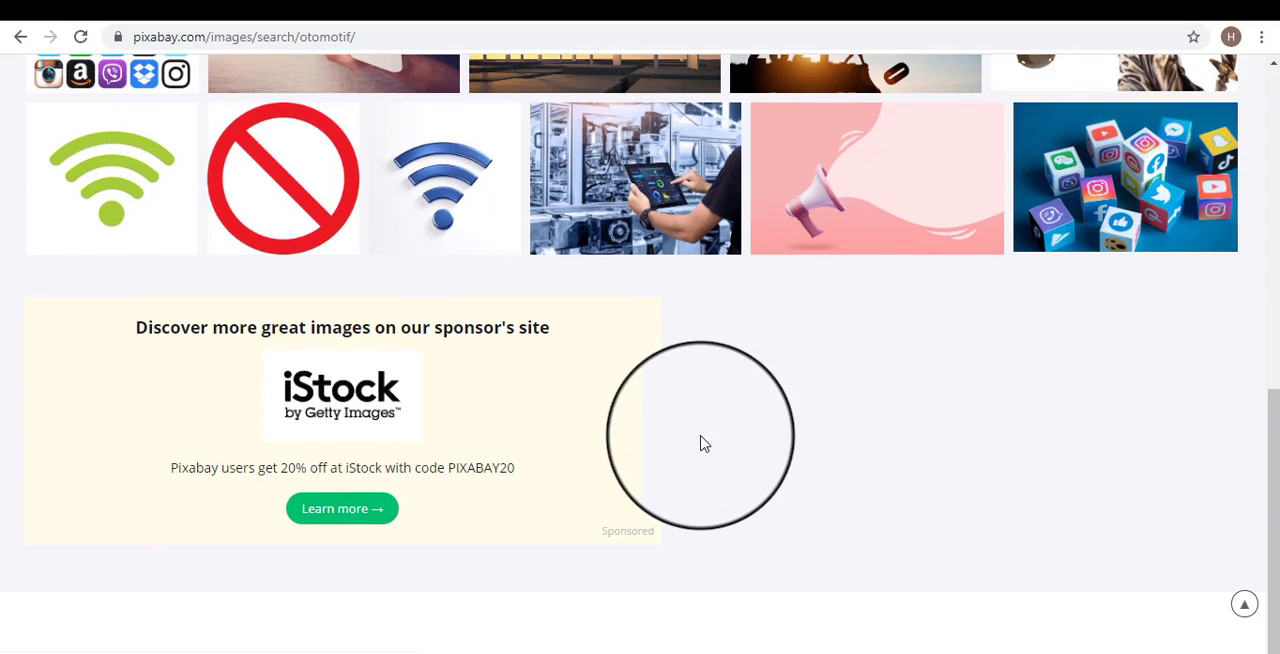
pyautogui.scroll(7, 703, 443)
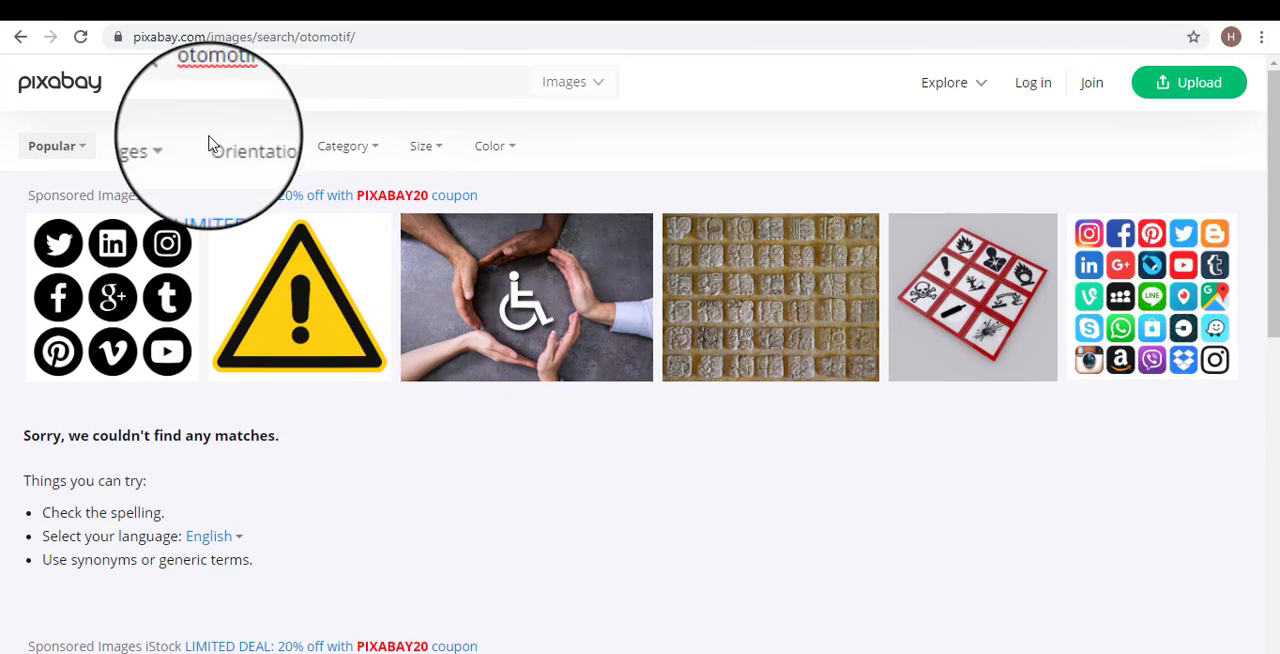
pyautogui.click(173, 152)
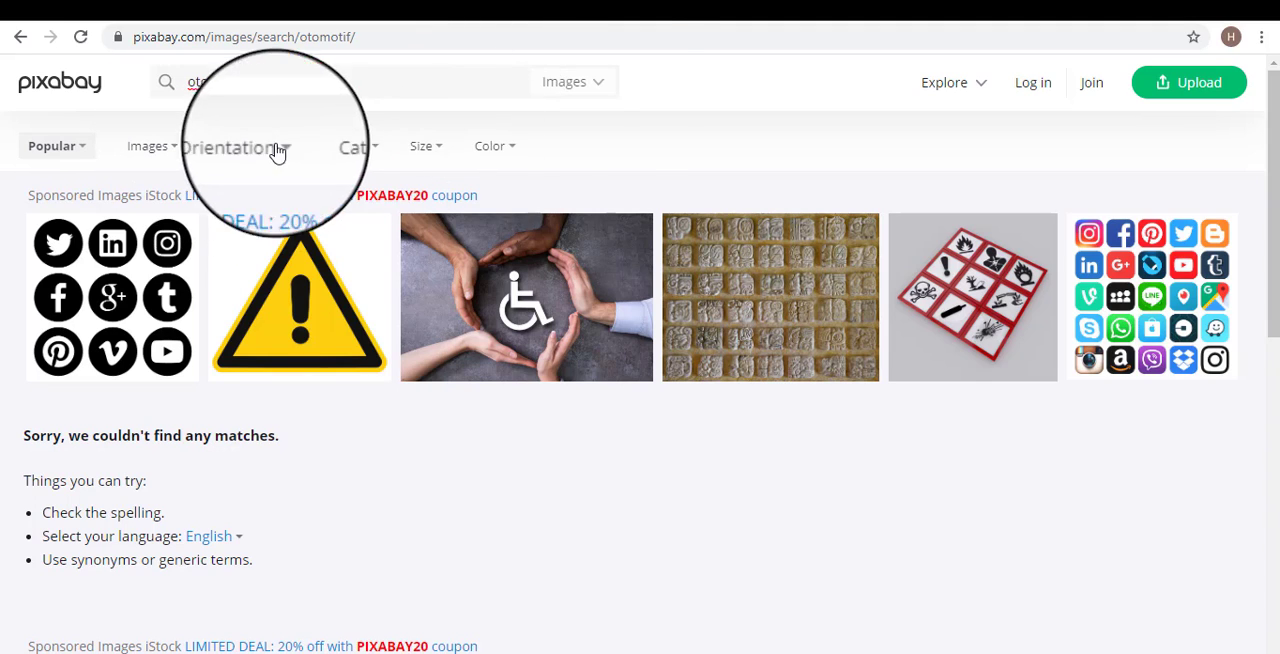
pyautogui.click(598, 85)
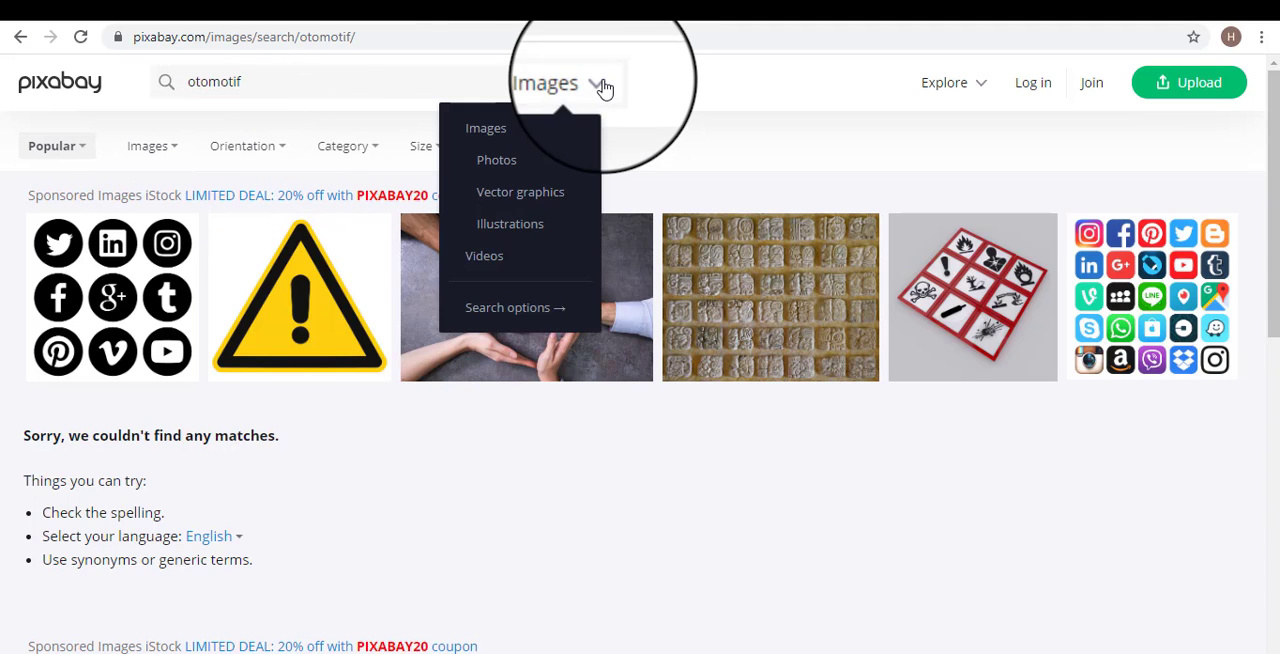
pyautogui.click(497, 160)
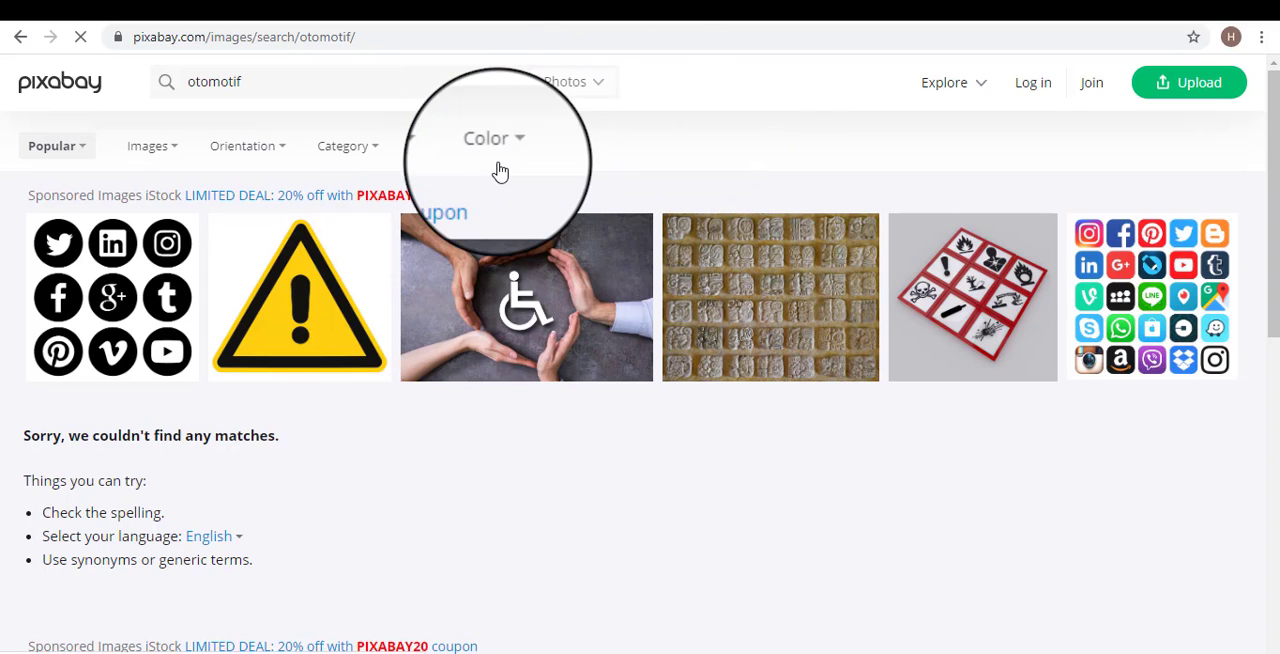
pyautogui.moveTo(371, 83); pyautogui.dragTo(122, 83)
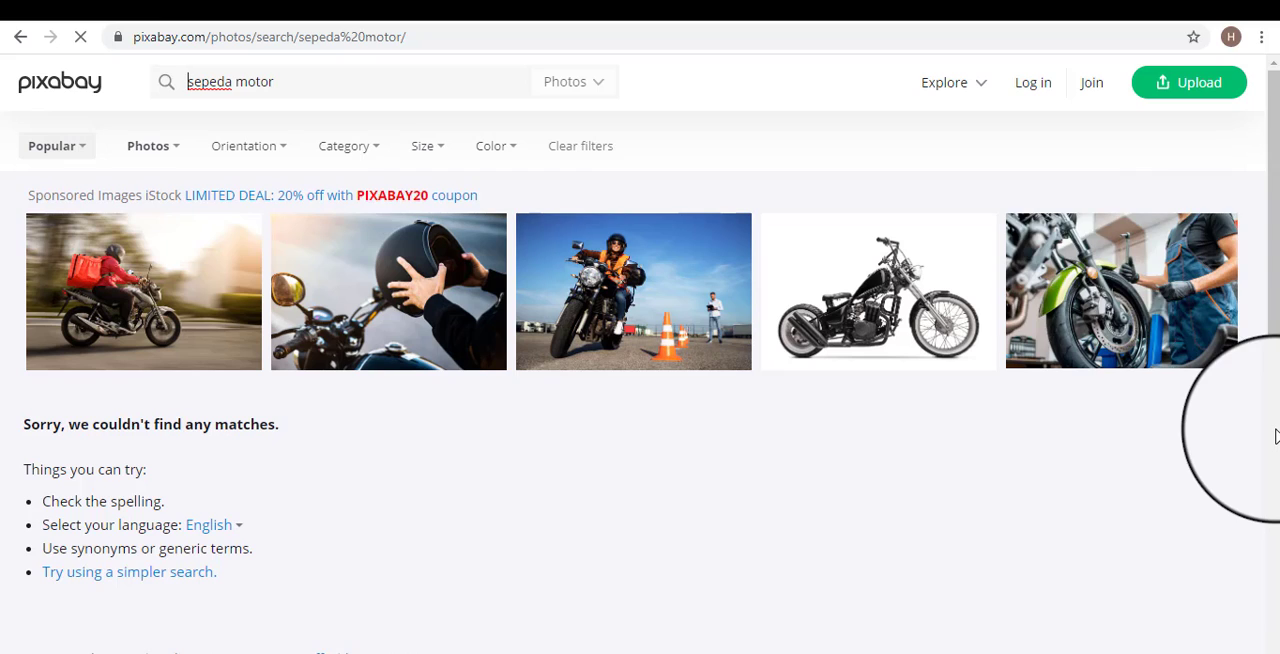
# Look through the sponsored motorcycle photos, glance back at the post editor, and open the photo of the broken motorcycle lying on the road.
pyautogui.scroll(-6, 660, 428)
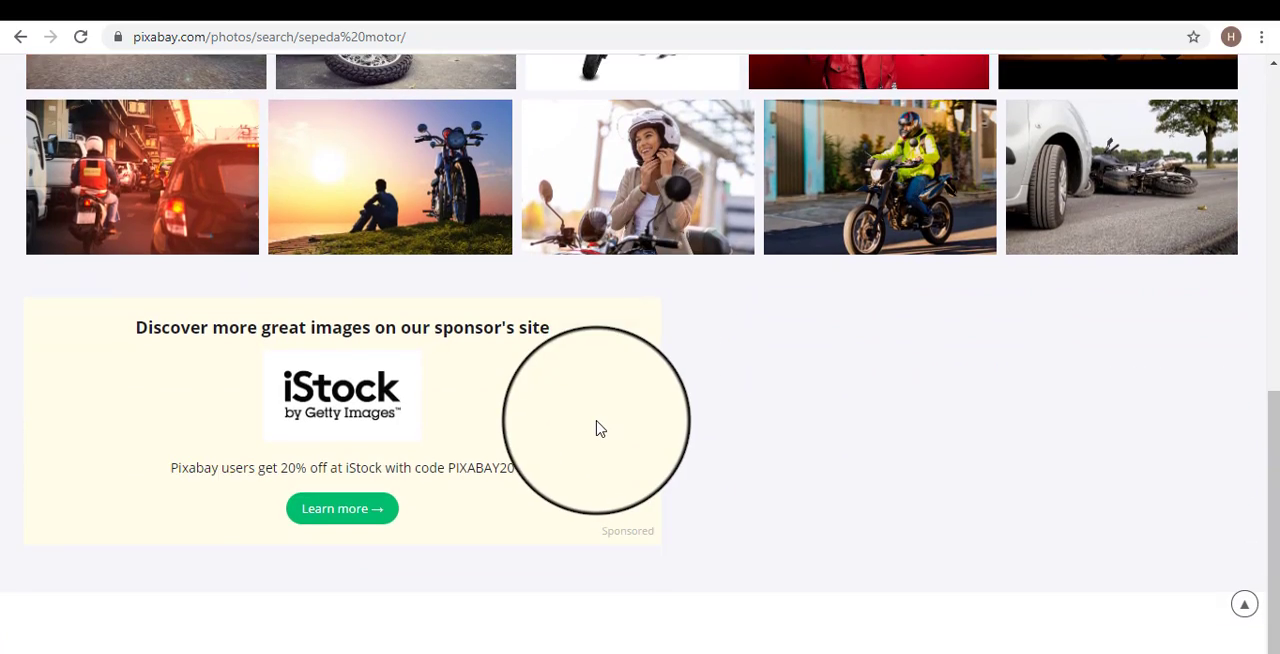
pyautogui.scroll(4, 598, 425)
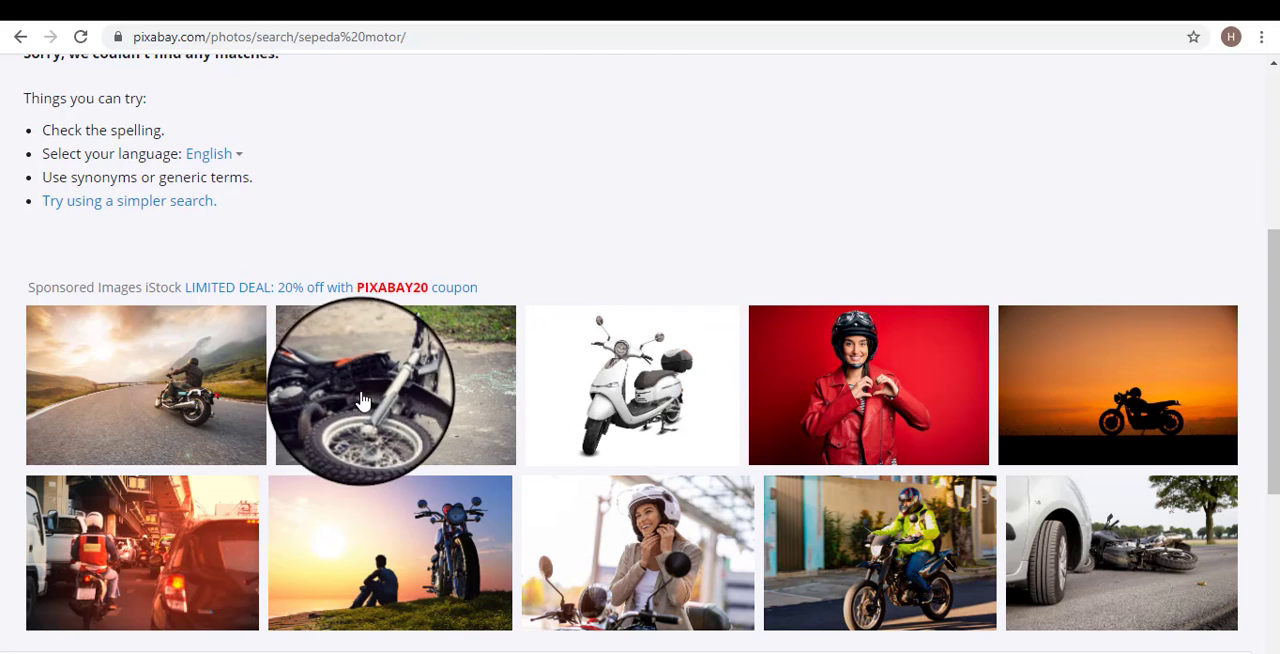
pyautogui.scroll(-1, 403, 441)
pyautogui.scroll(-1, 403, 441)
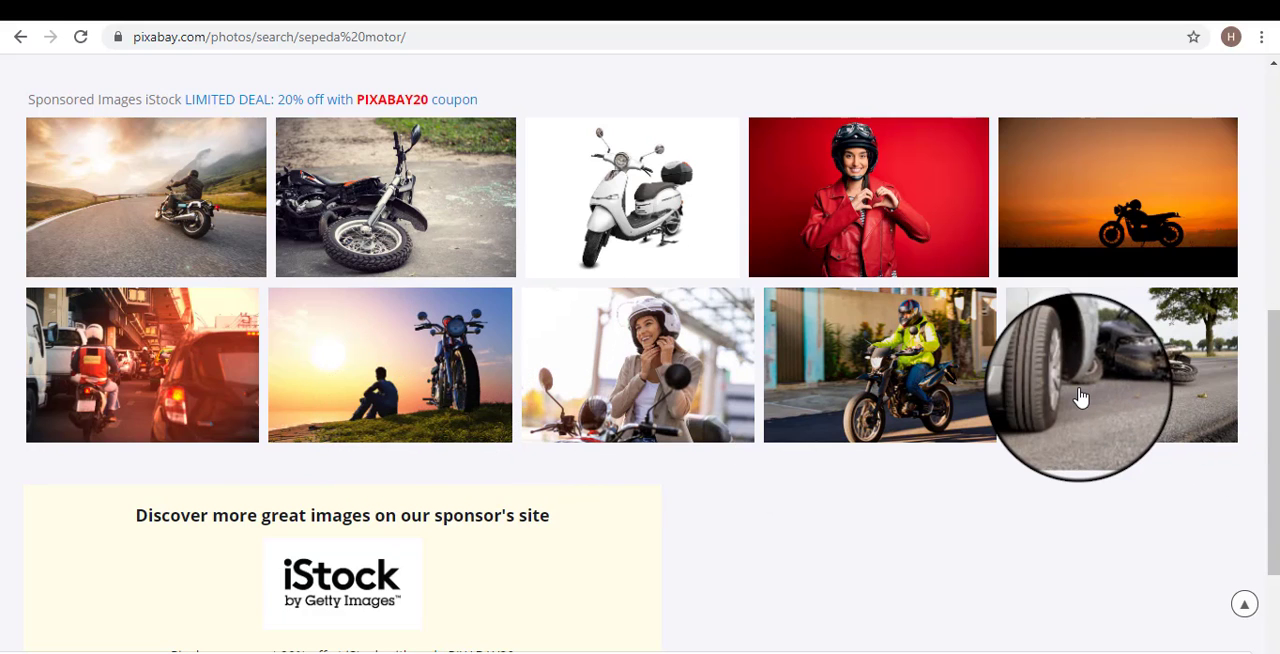
pyautogui.scroll(1, 554, 283)
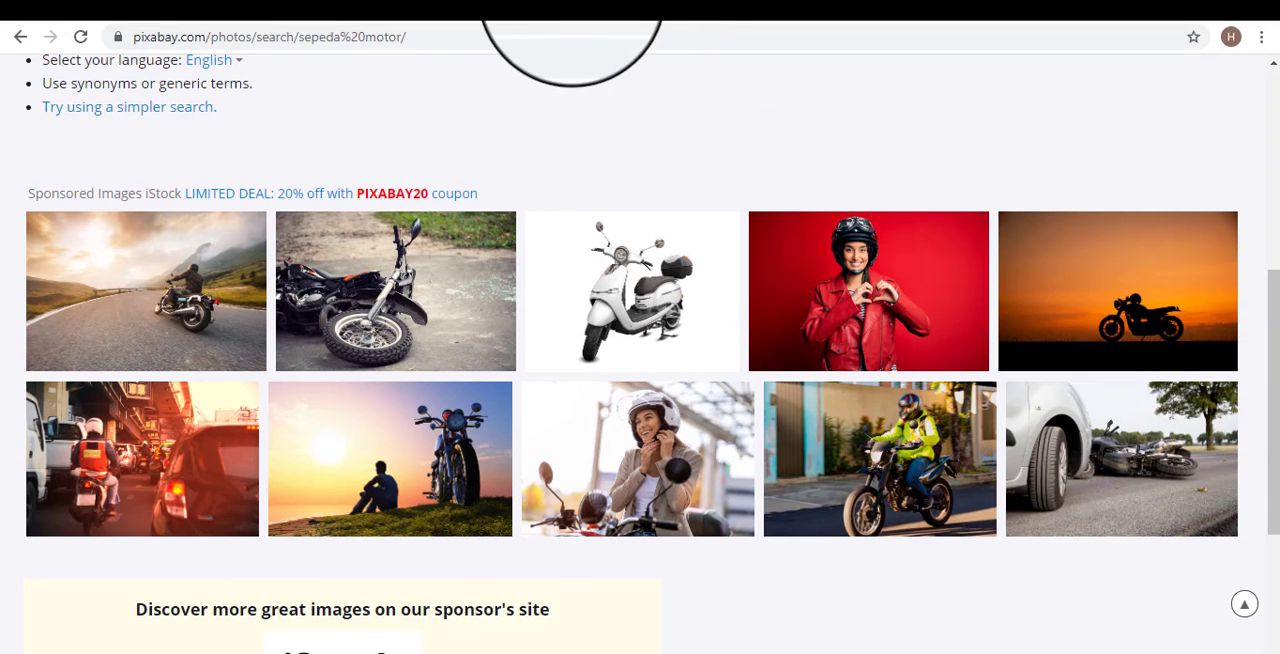
pyautogui.click(570, 2)
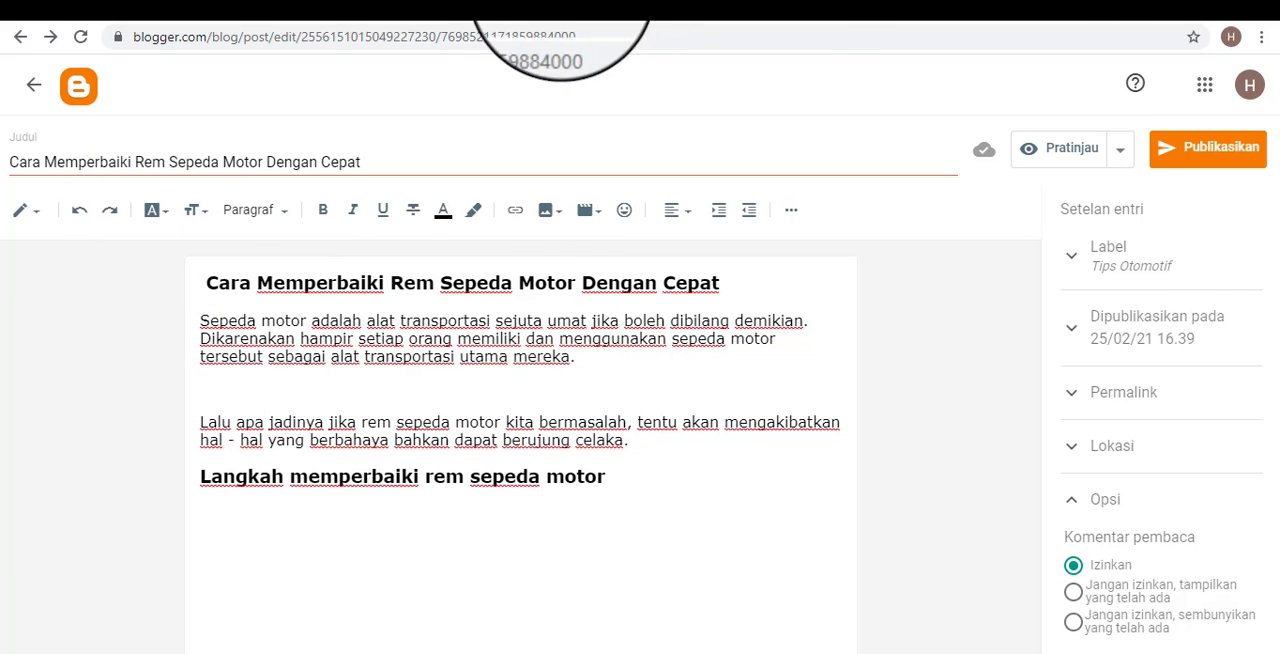
pyautogui.click(1034, 3)
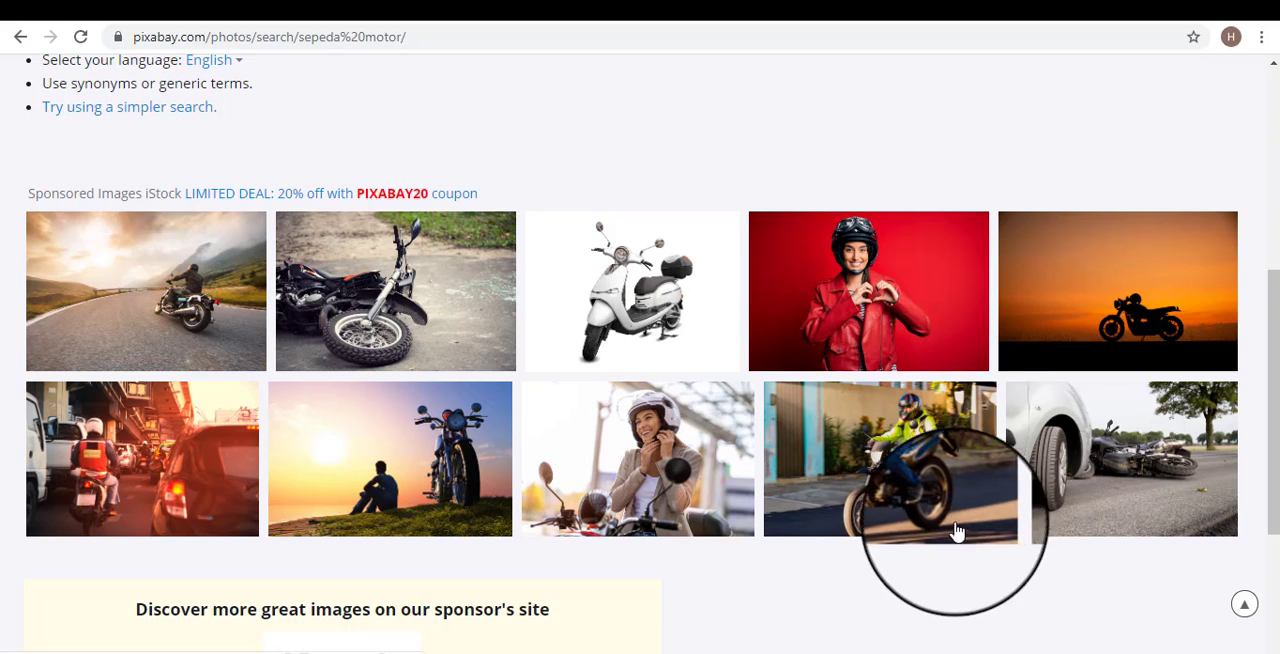
pyautogui.scroll(-1, 951, 480)
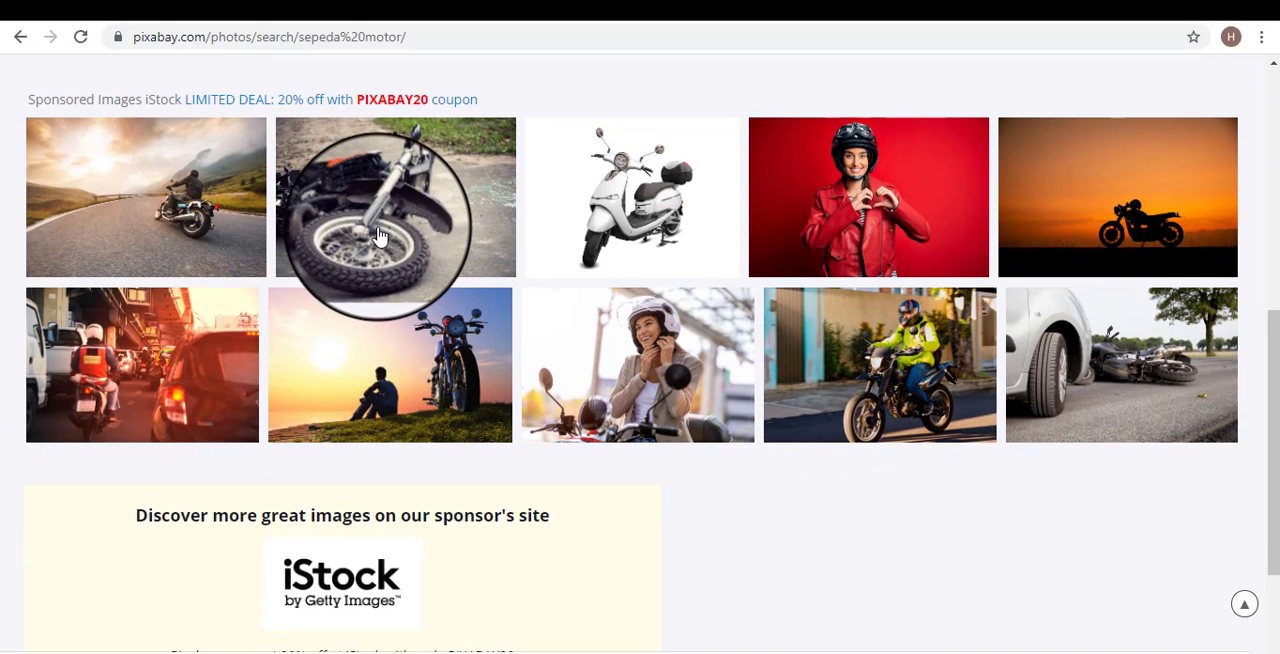
pyautogui.click(380, 240)
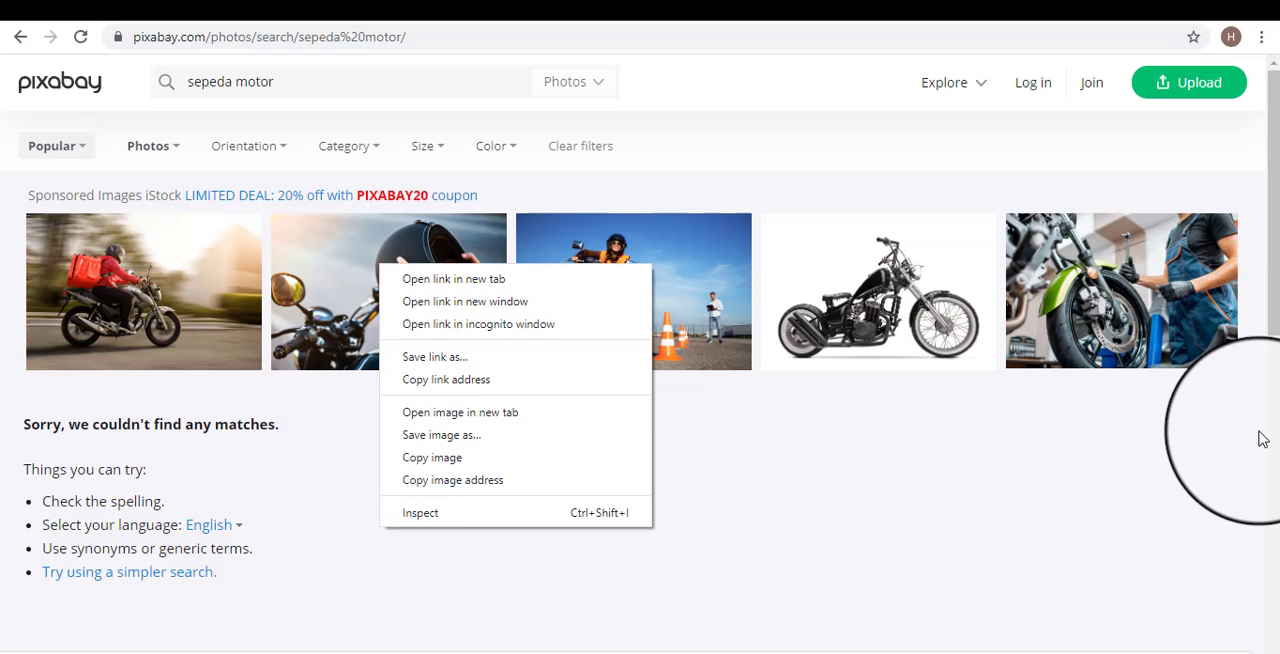
# Leave the stock photo page and return to the sponsored motorcycle photos in the Pixabay results.
pyautogui.click(1262, 438)
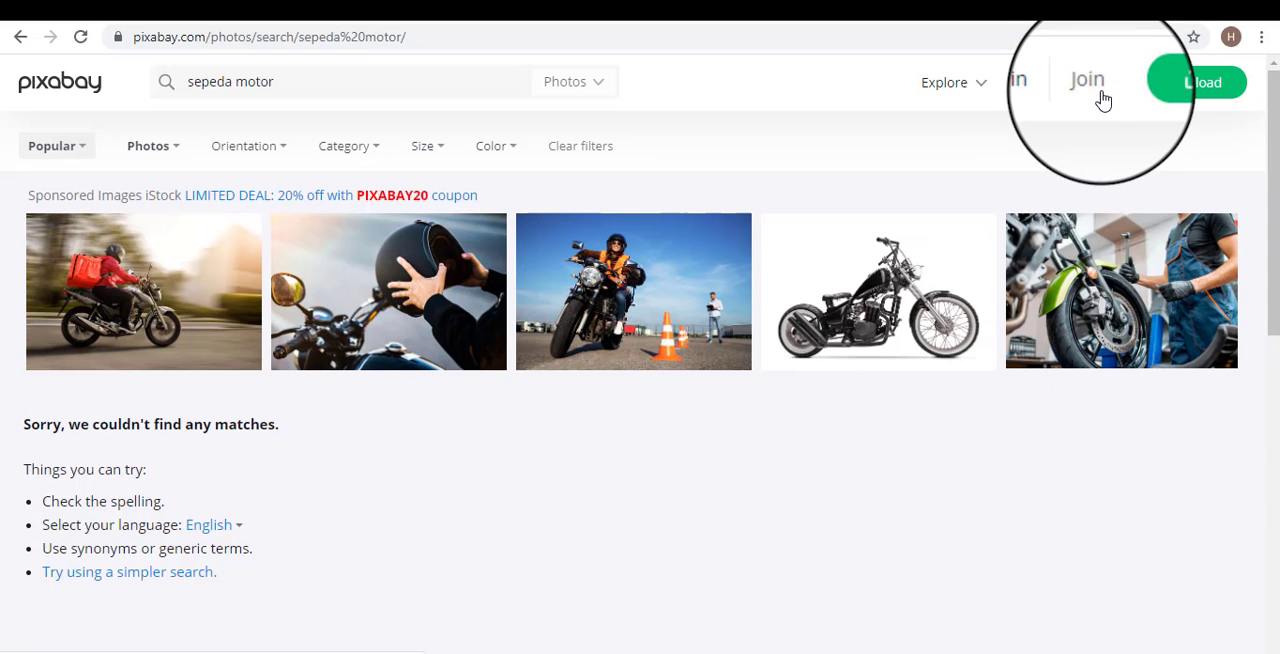
pyautogui.scroll(-1, 857, 286)
pyautogui.scroll(-4, 830, 295)
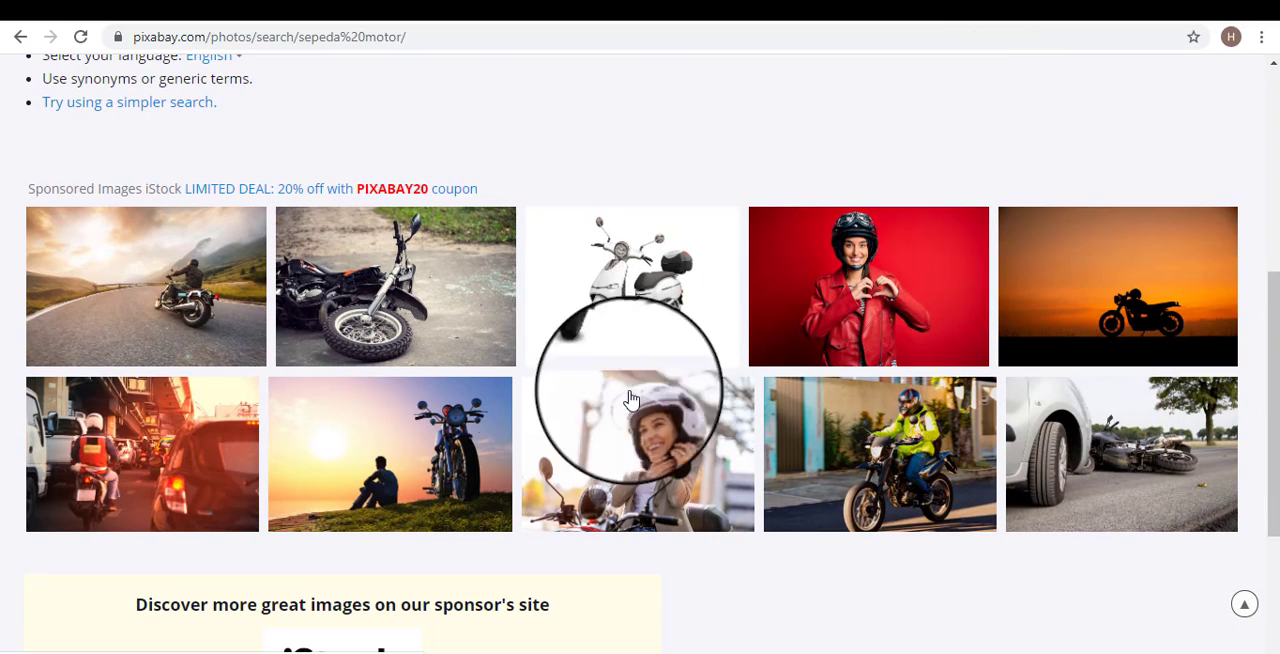
pyautogui.rightClick(391, 307)
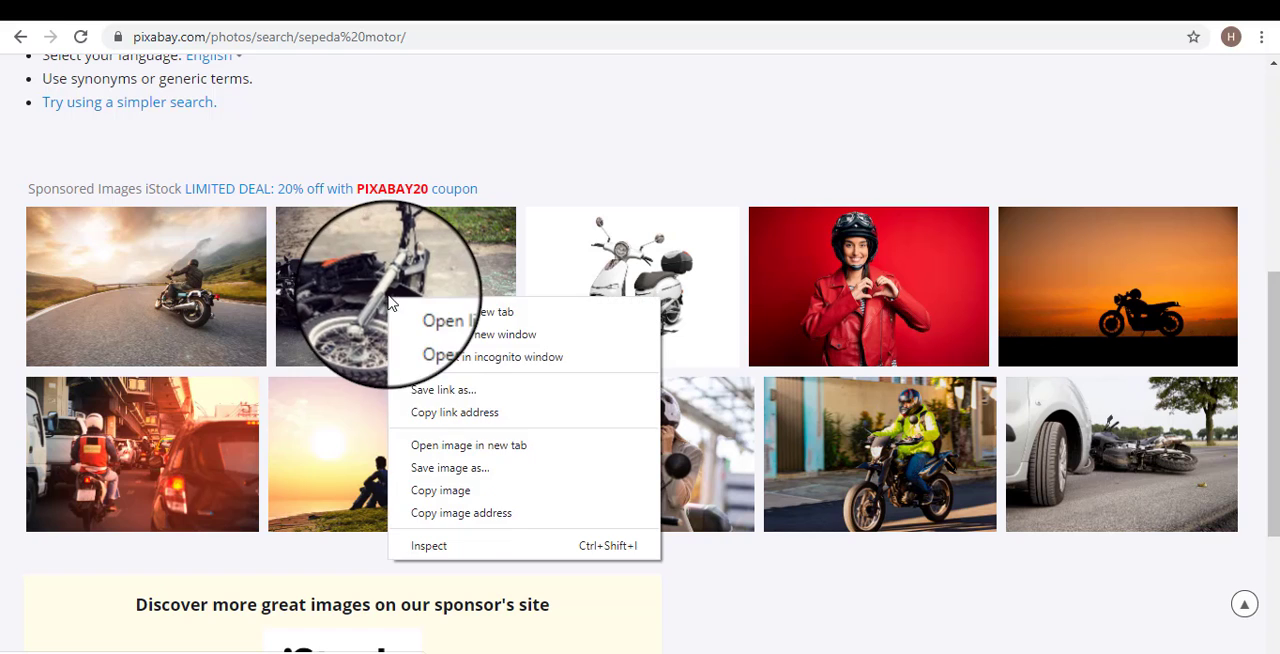
pyautogui.click(477, 470)
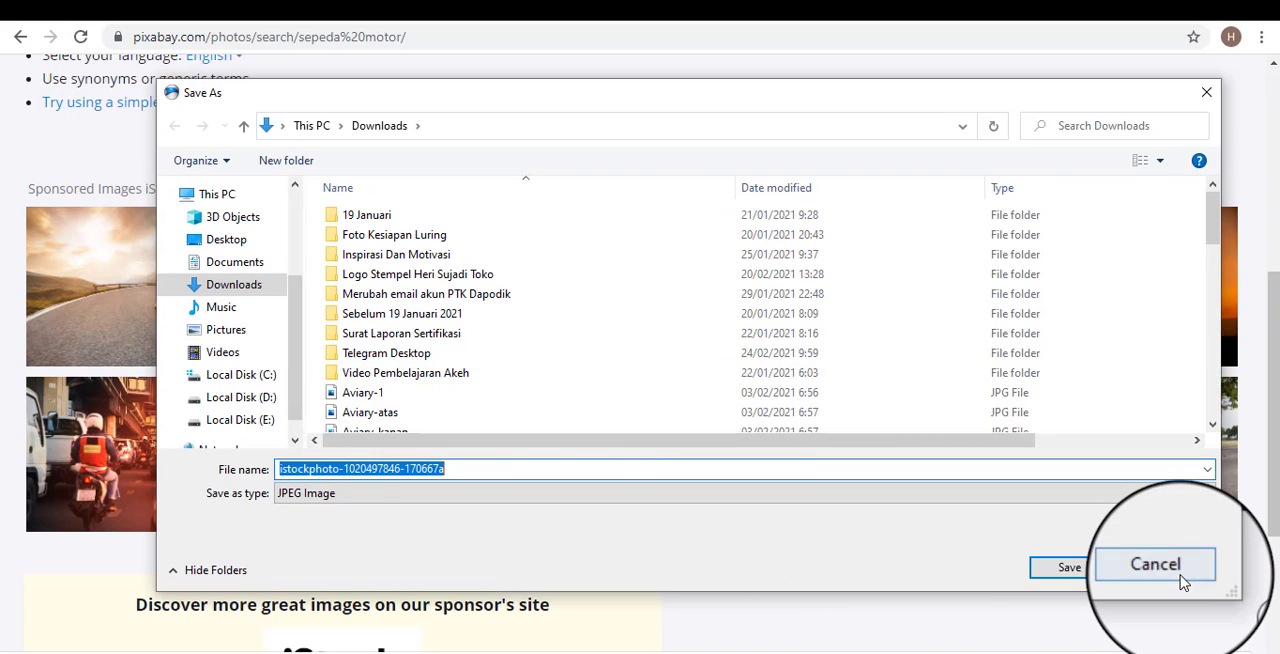
pyautogui.click(1170, 570)
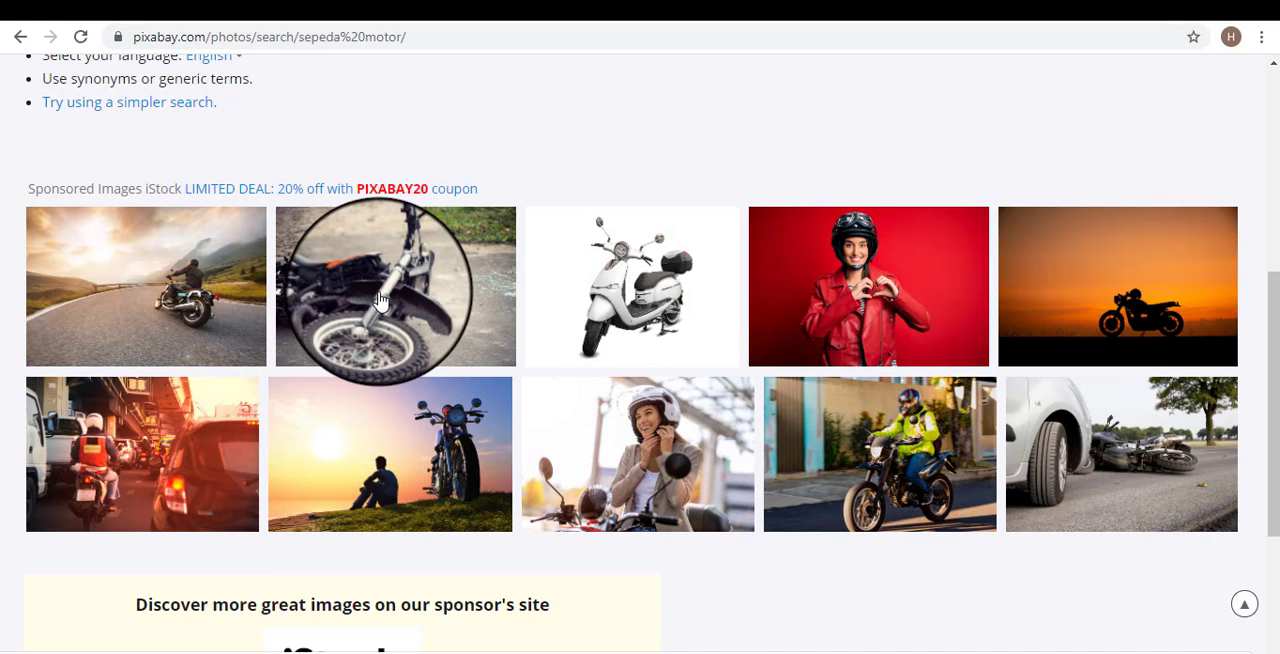
# Save the photo of the broken motorcycle as a JPEG named "Memperbaiki rem sepeda motor" in Downloads.
pyautogui.rightClick(380, 300)
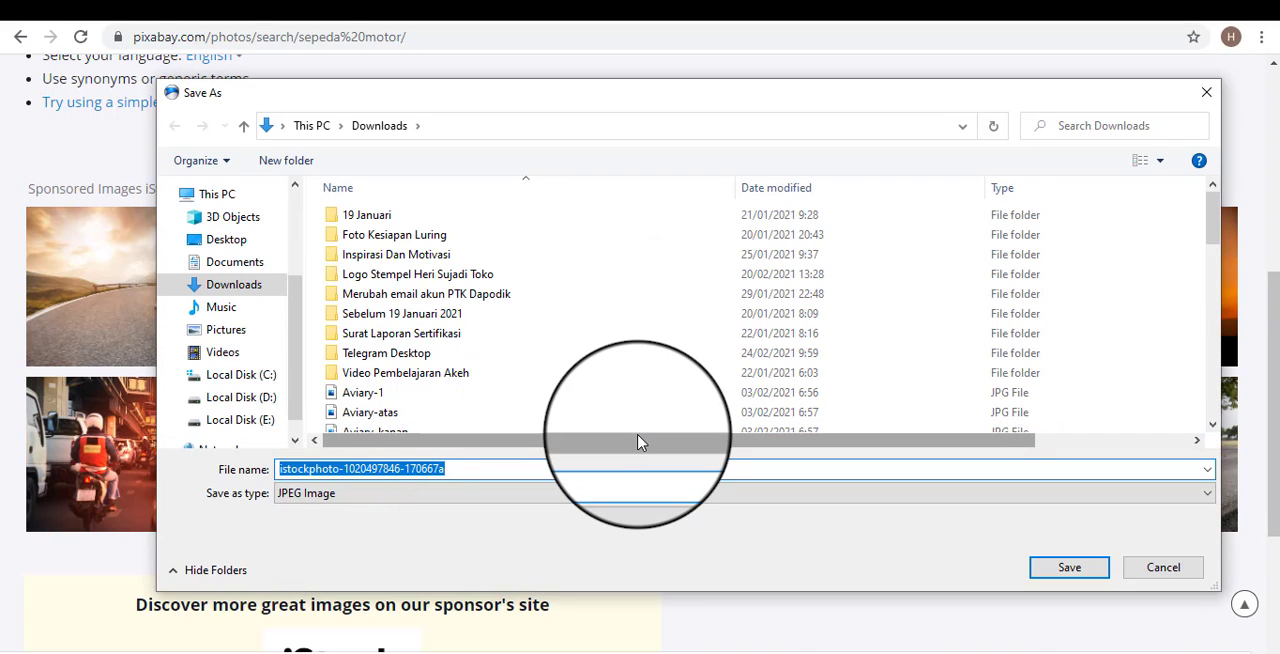
pyautogui.write('Memperbaiki rem sepeda motor')
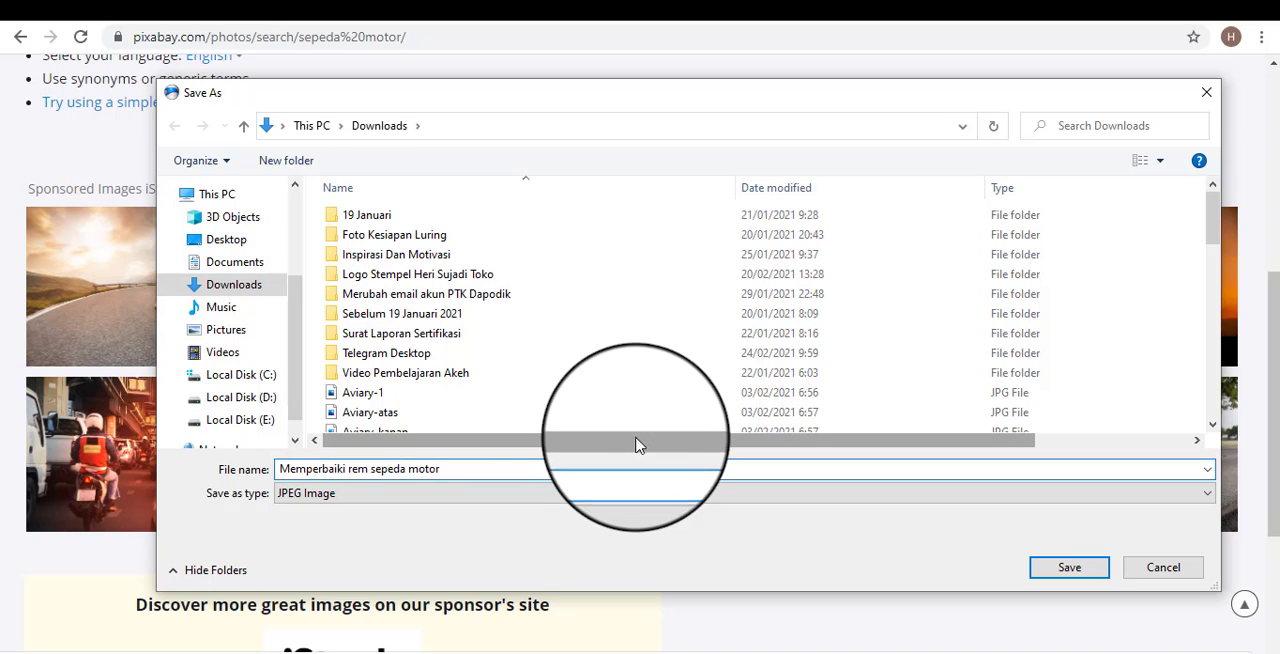
pyautogui.moveTo(470, 470); pyautogui.dragTo(267, 470)
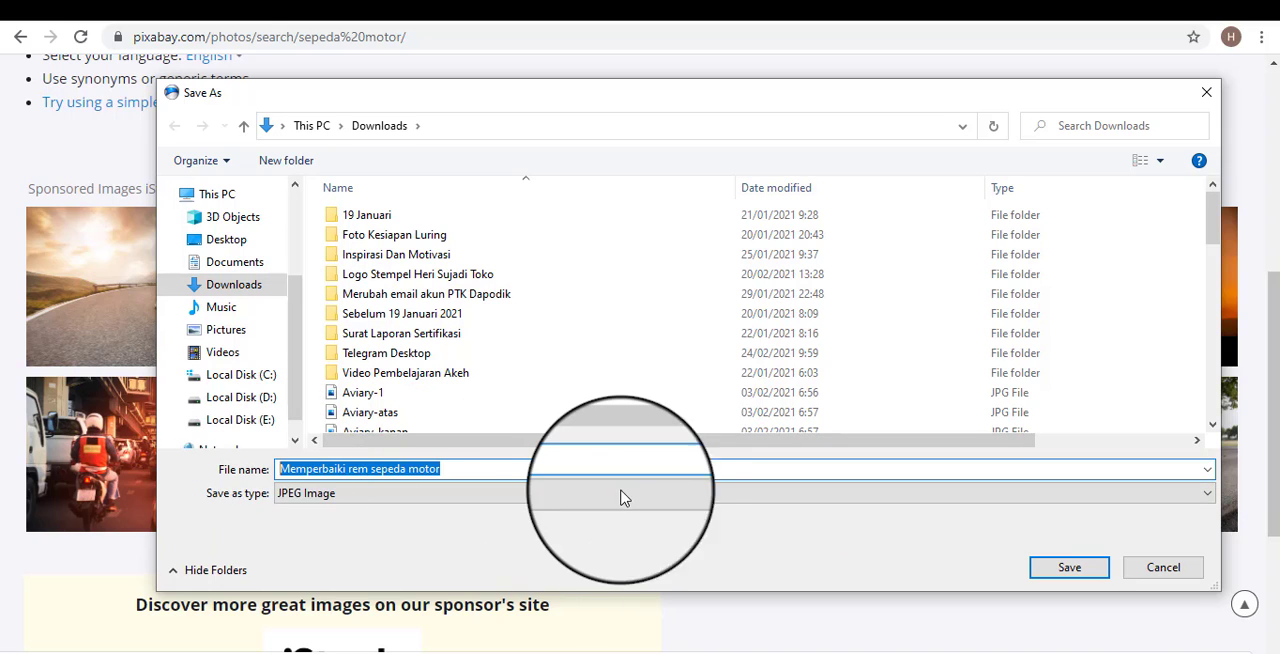
pyautogui.click(1085, 570)
# Back in the Blogger post editor, upload "Memperbaiki rem sepeda motor" from Downloads, filtering files by 25 February 2021, and insert it between the paragraphs.
pyautogui.click(547, 8)
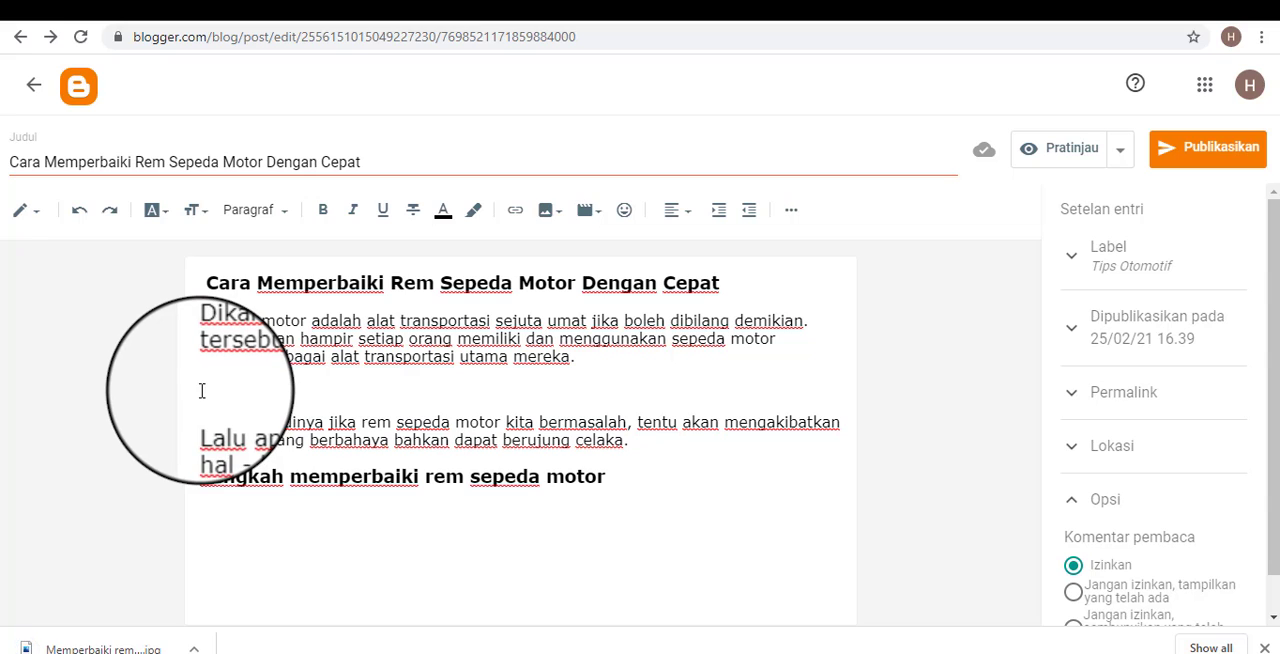
pyautogui.click(560, 216)
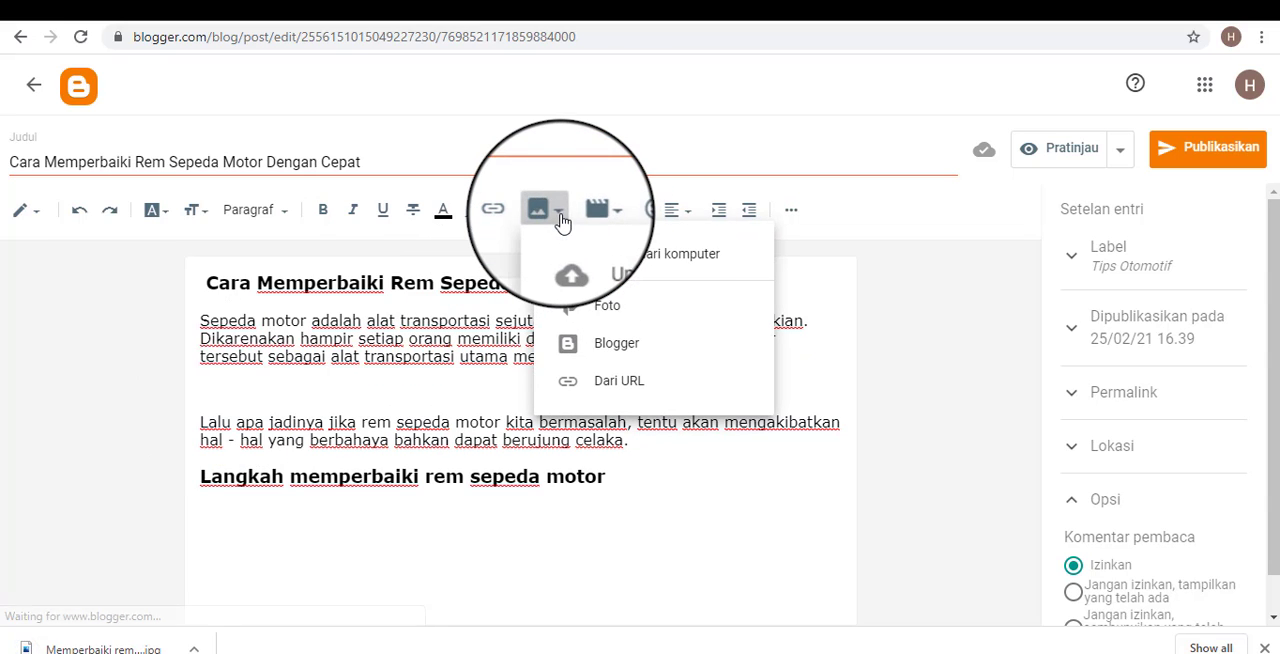
pyautogui.click(666, 256)
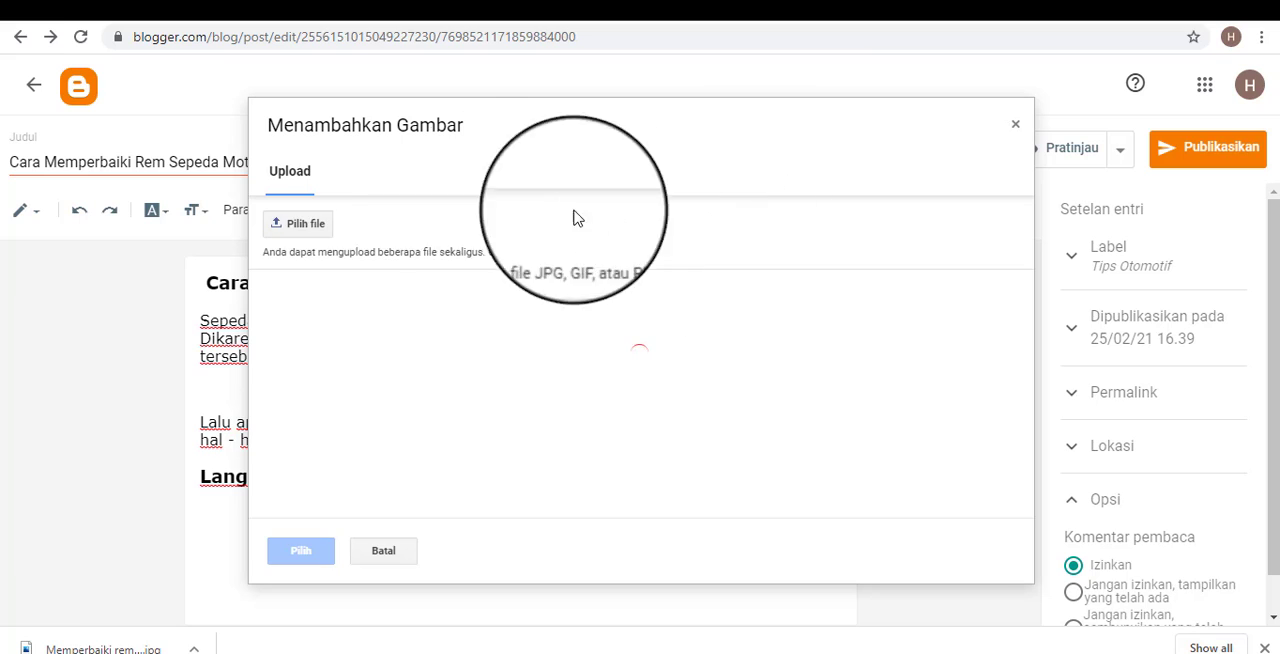
pyautogui.click(305, 226)
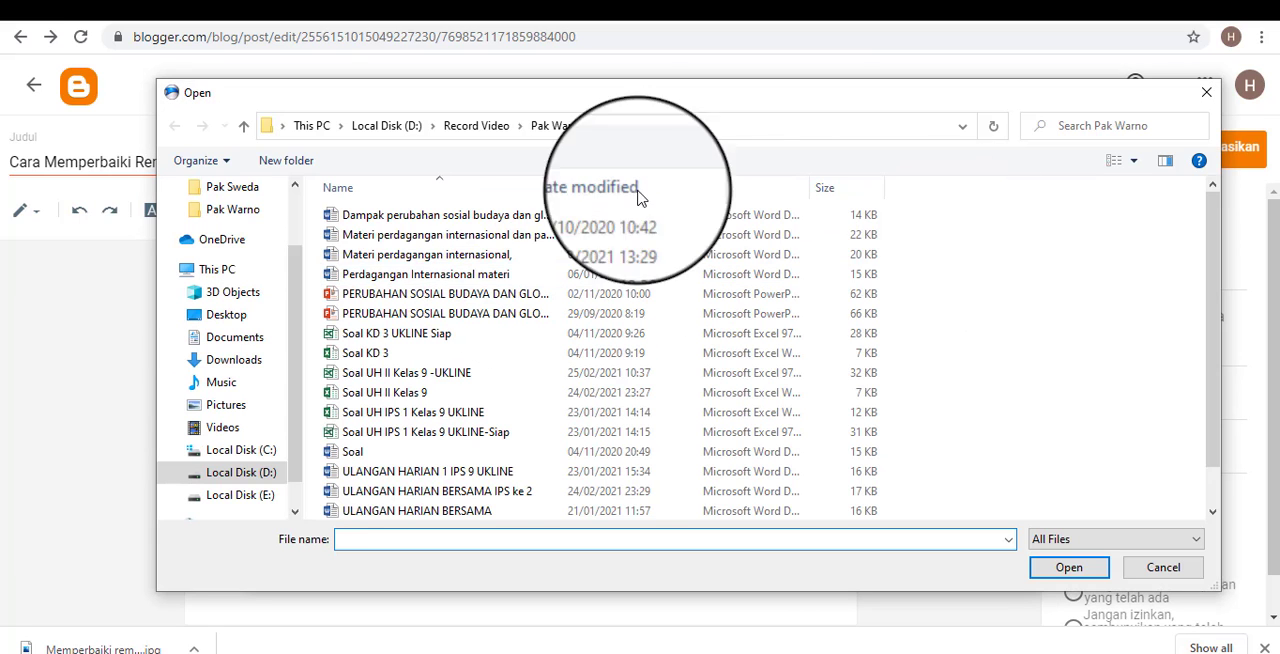
pyautogui.click(234, 359)
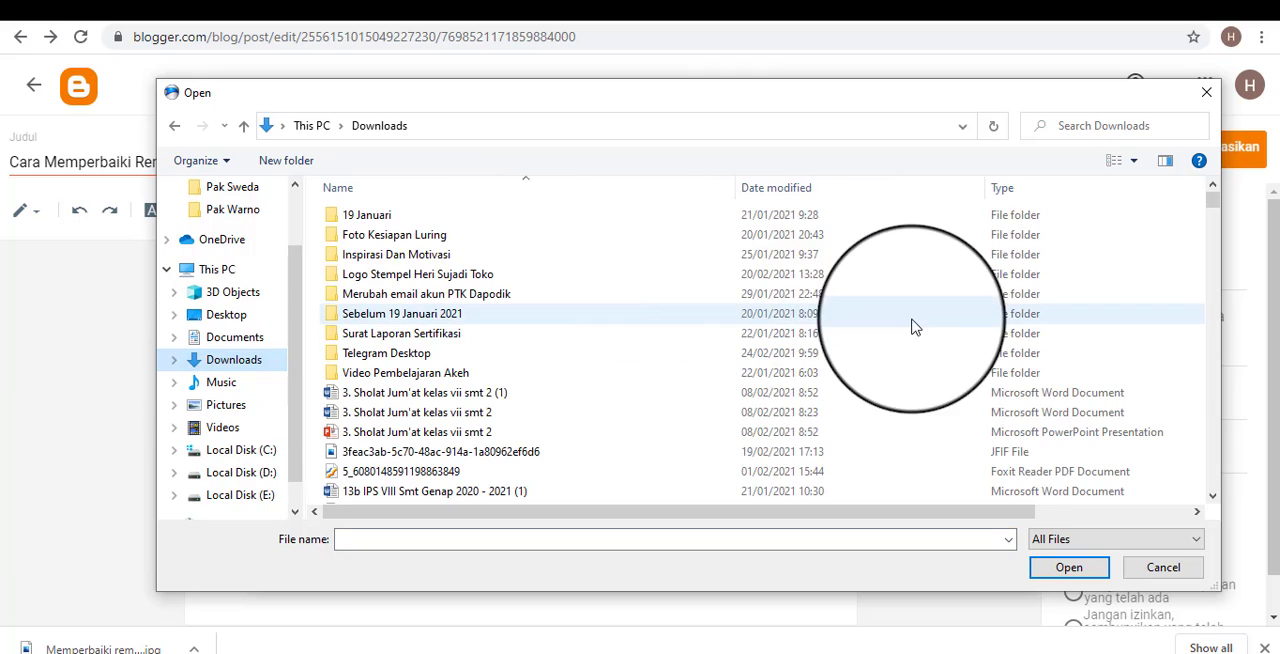
pyautogui.click(978, 190)
pyautogui.click(1133, 321)
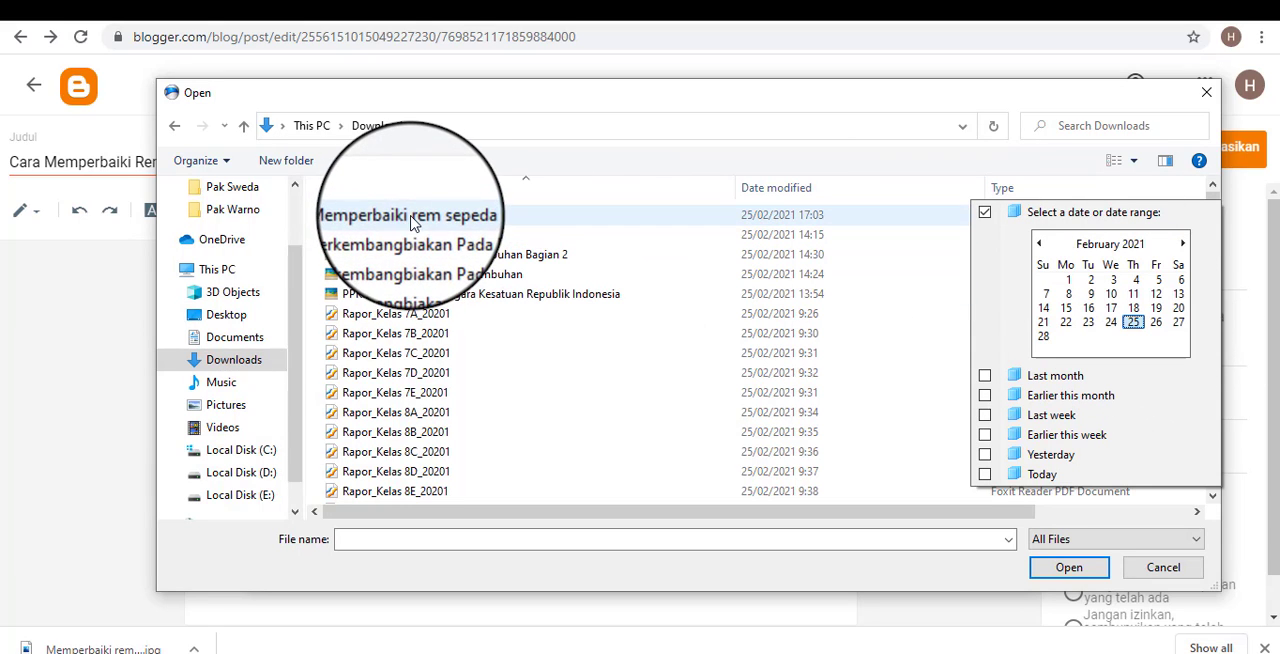
pyautogui.click(413, 219)
pyautogui.click(1066, 567)
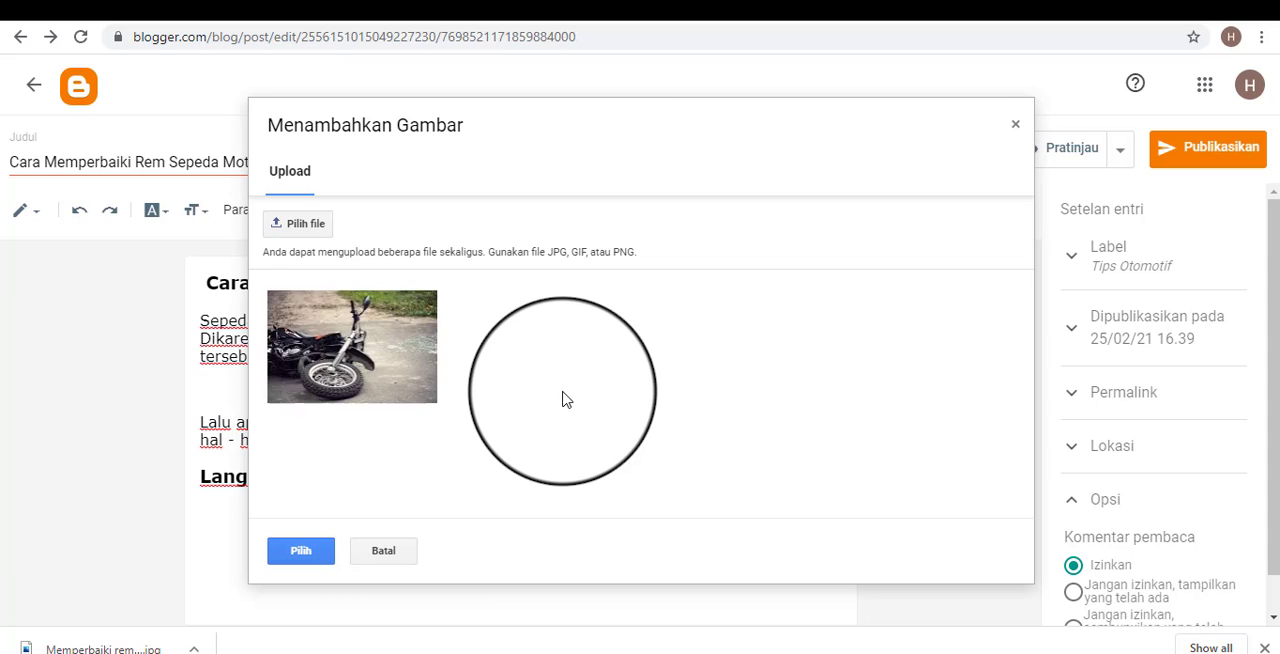
pyautogui.click(300, 550)
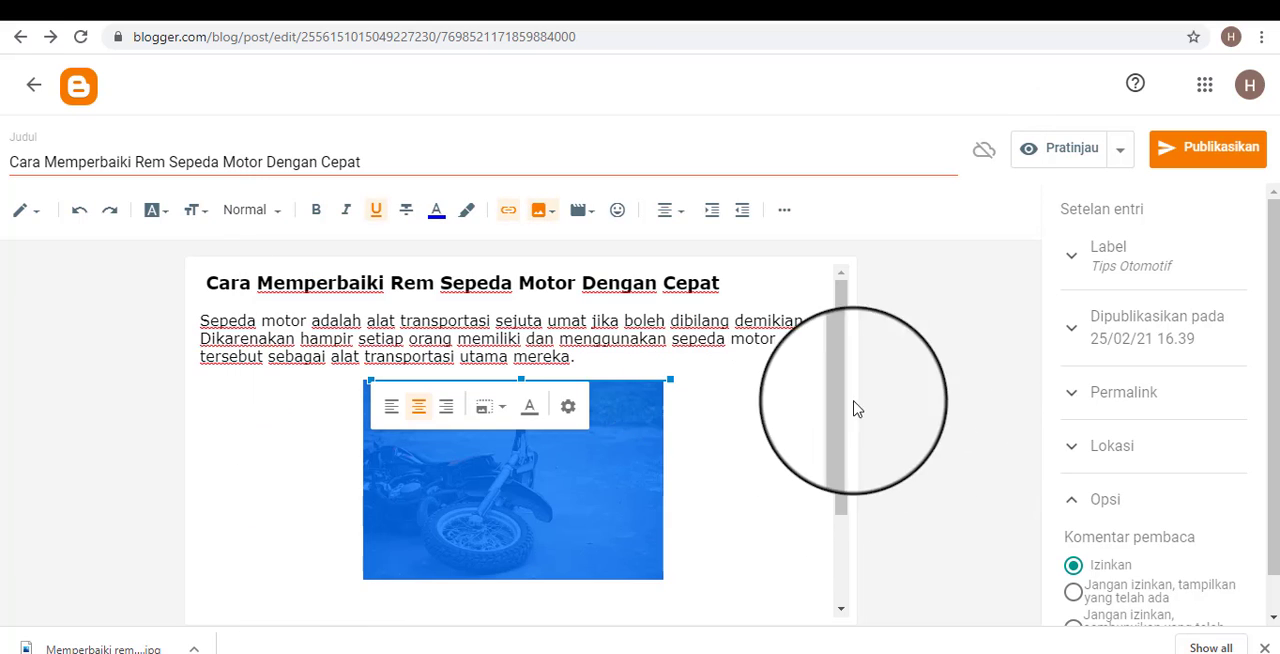
# Deselect the inserted photo and remove the extra blank line between it and the second paragraph.
pyautogui.scroll(-1, 851, 409)
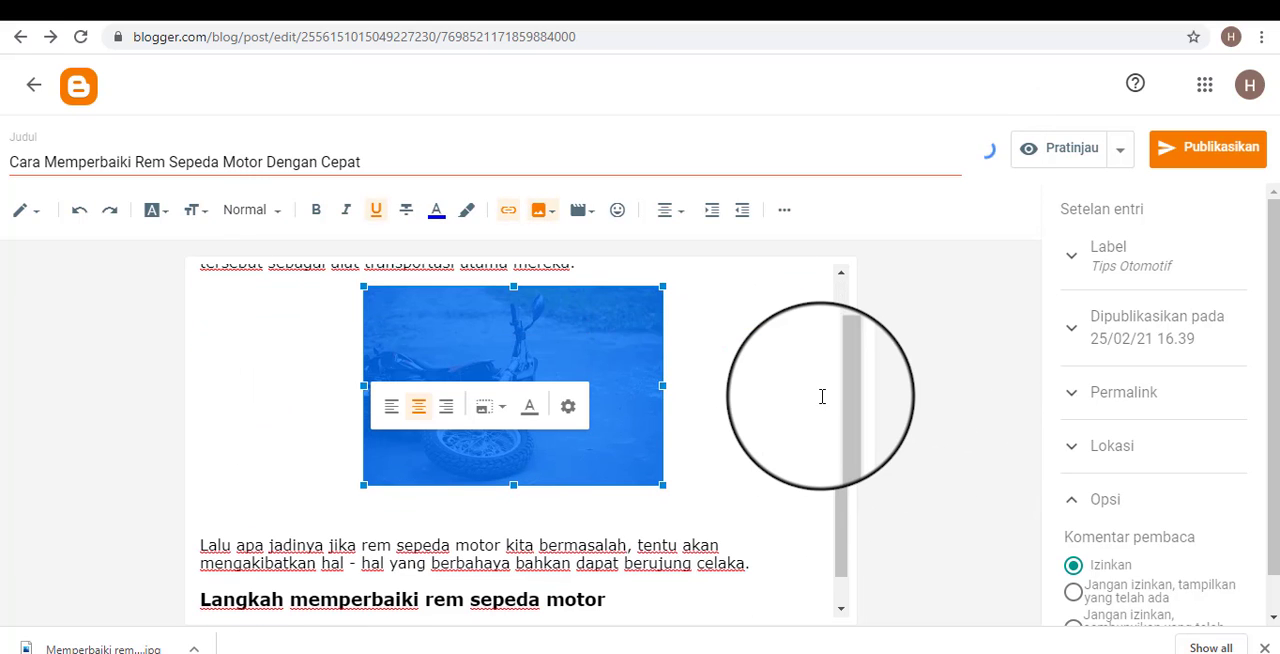
pyautogui.click(724, 483)
pyautogui.click(488, 522)
pyautogui.click(471, 505)
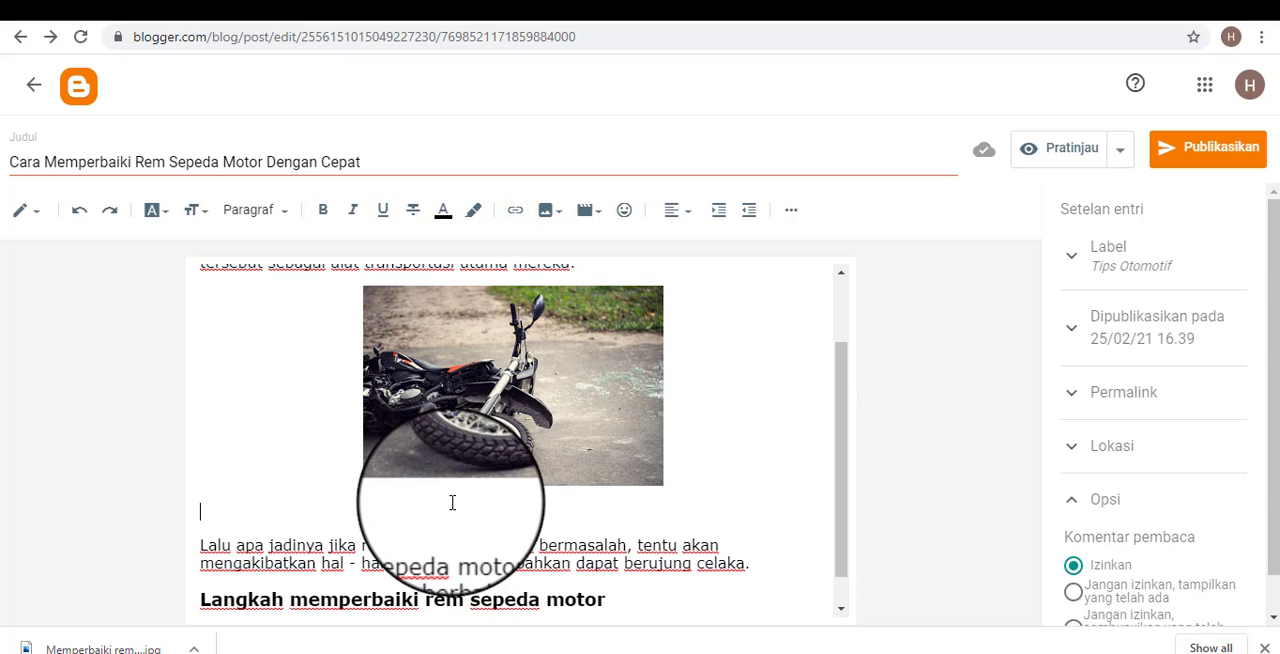
pyautogui.press('BackSpace')
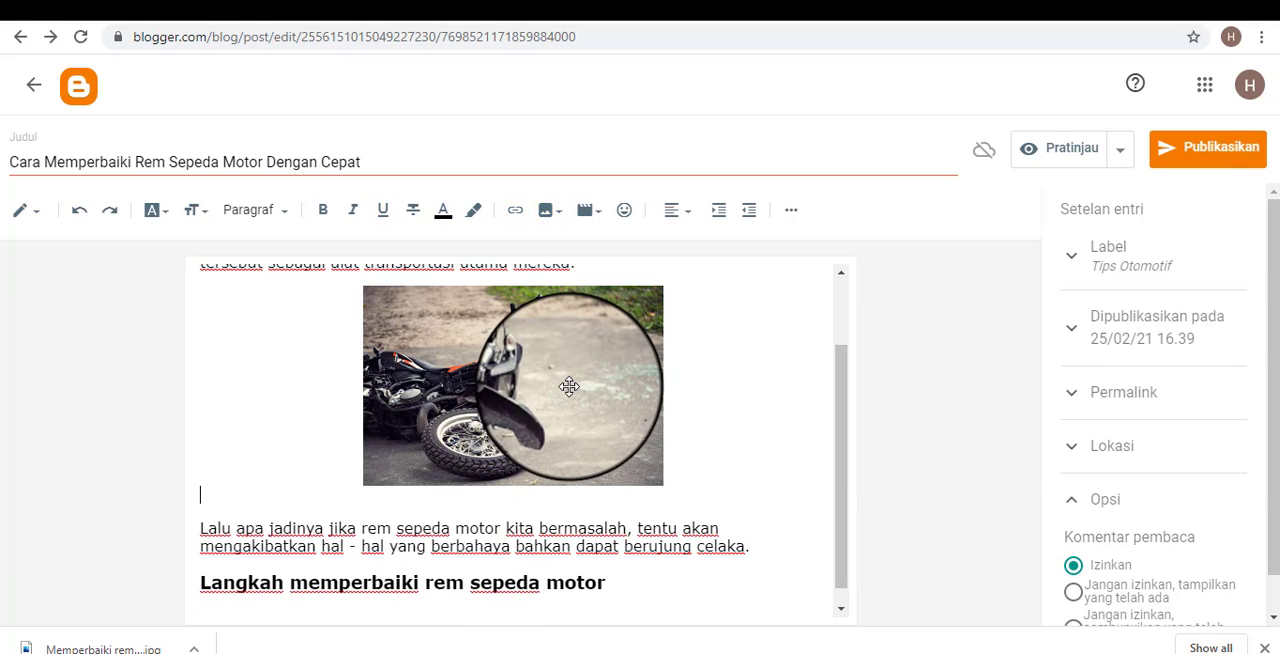
# Select the motorcycle photo, check its placement in the post, and look over the alignment options.
pyautogui.click(569, 387)
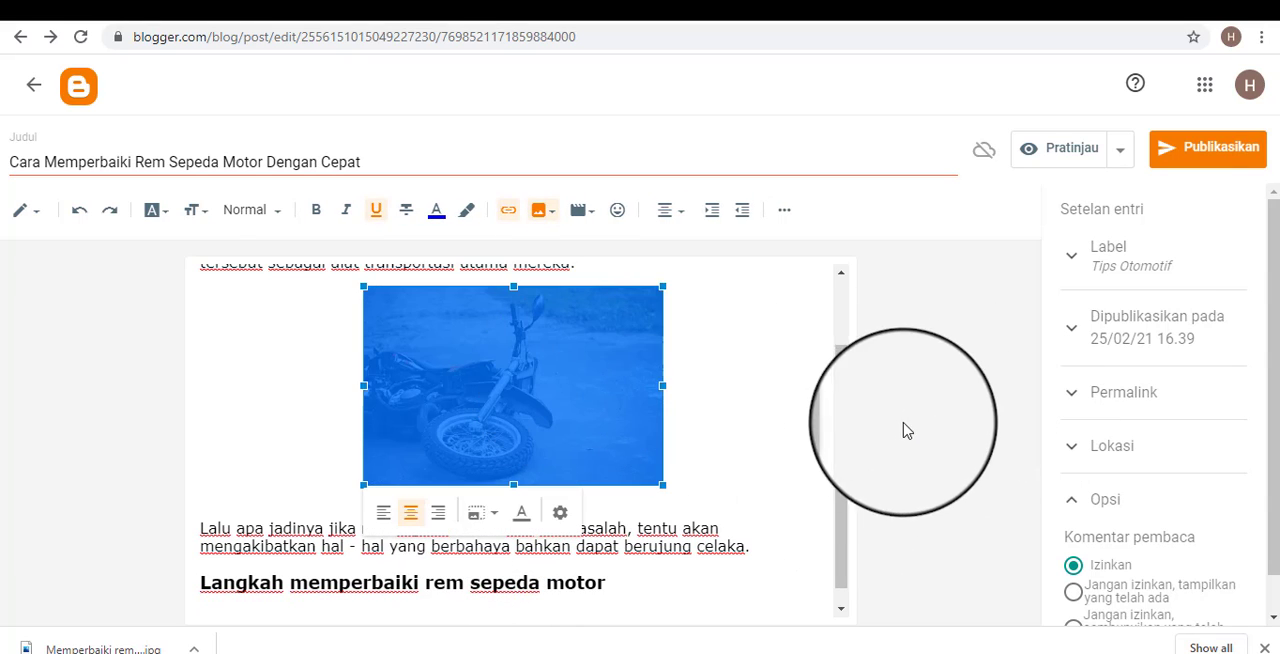
pyautogui.click(785, 407)
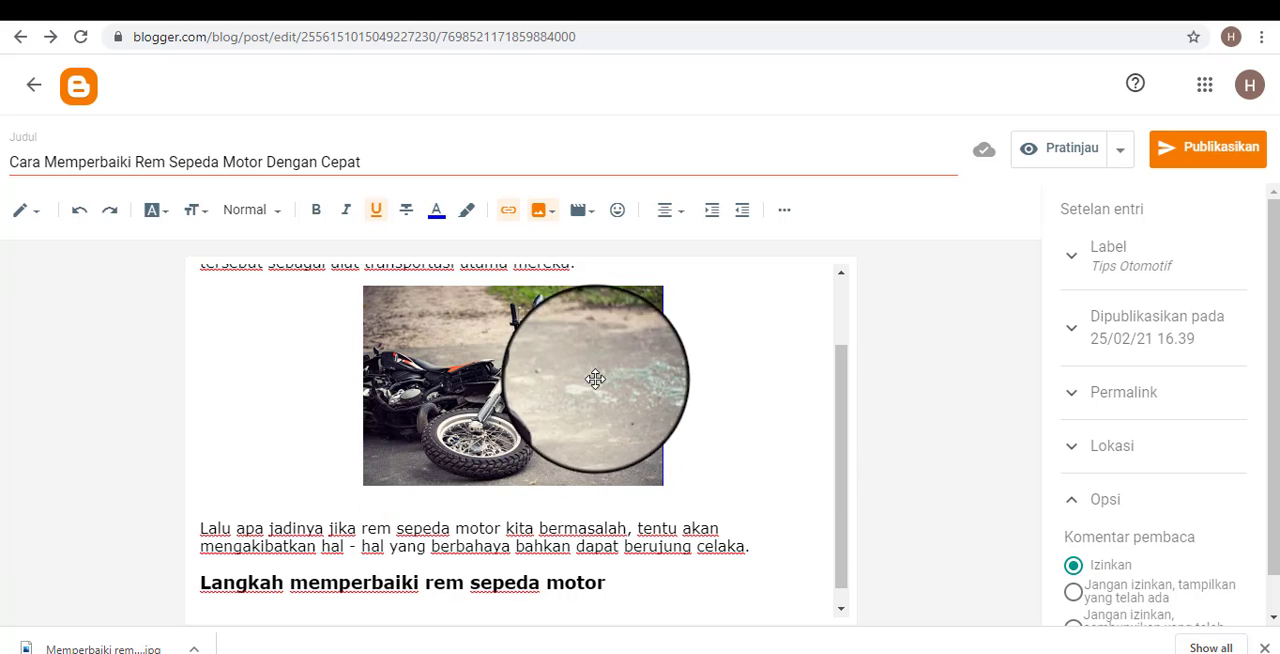
pyautogui.click(481, 389)
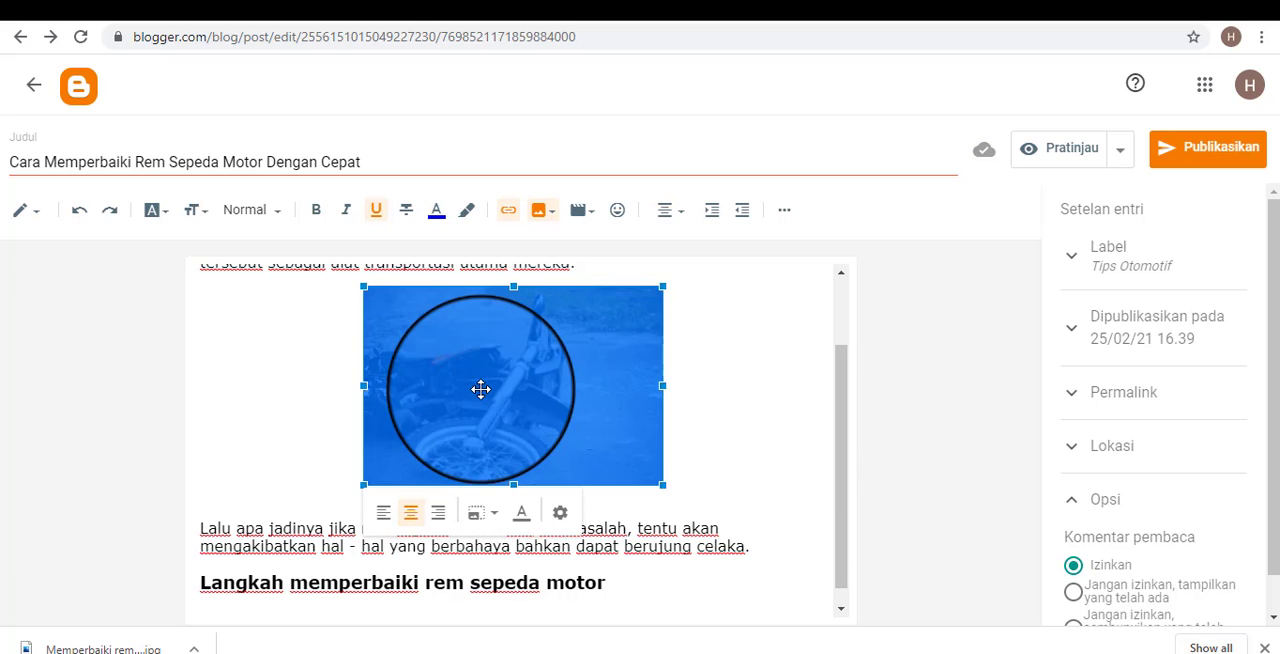
pyautogui.scroll(1, 470, 478)
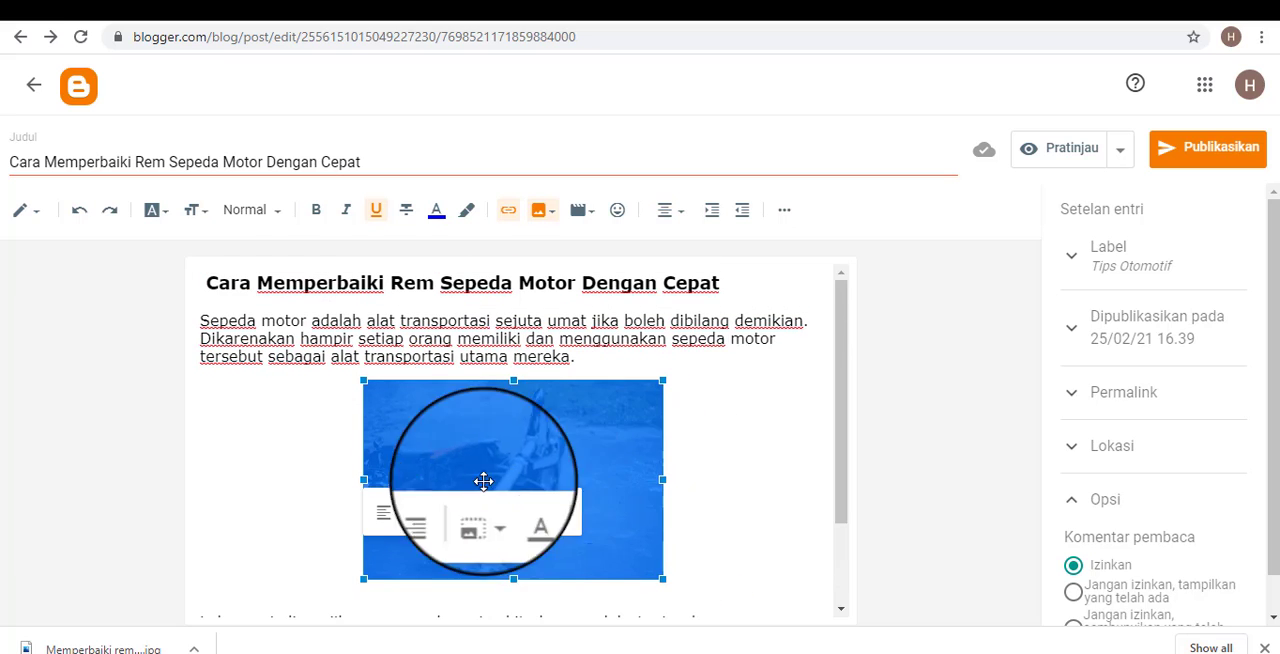
pyautogui.scroll(-1, 590, 468)
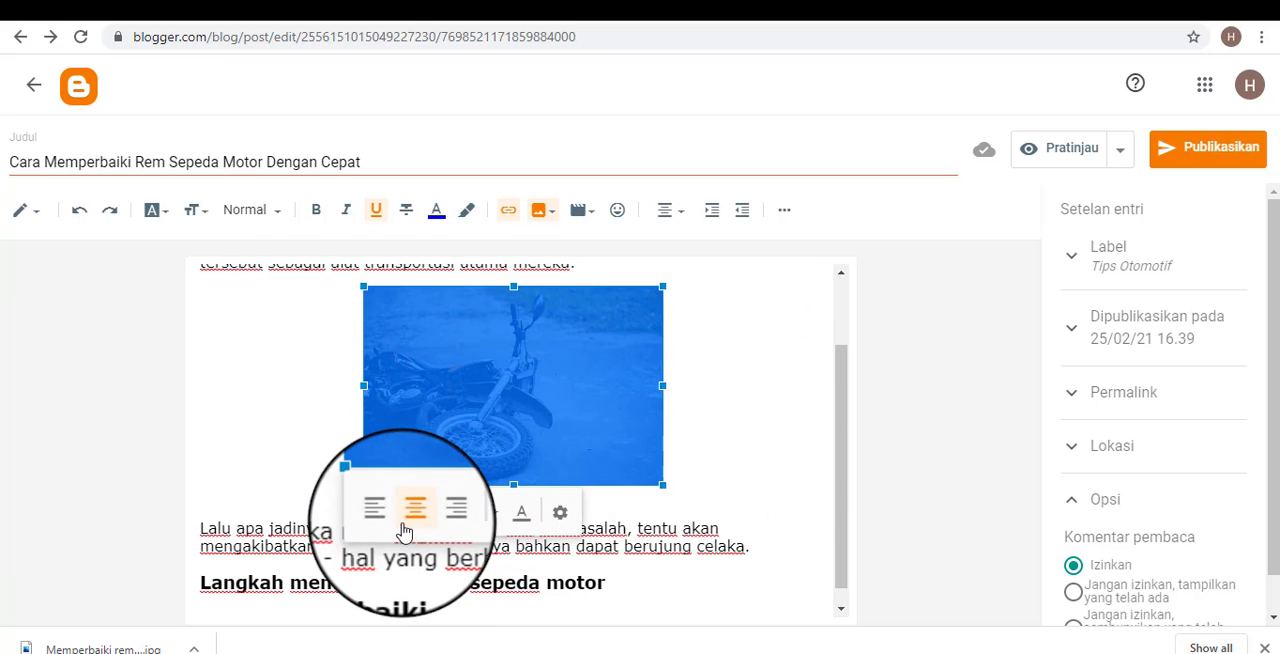
pyautogui.click(686, 214)
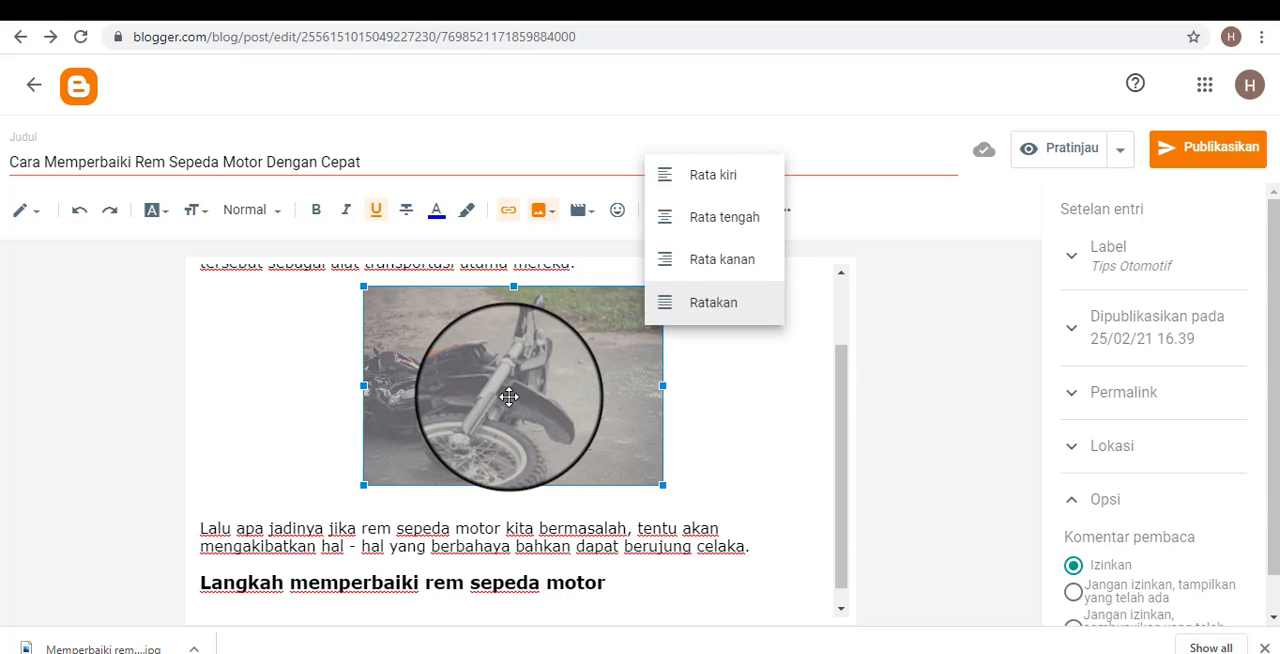
pyautogui.click(514, 392)
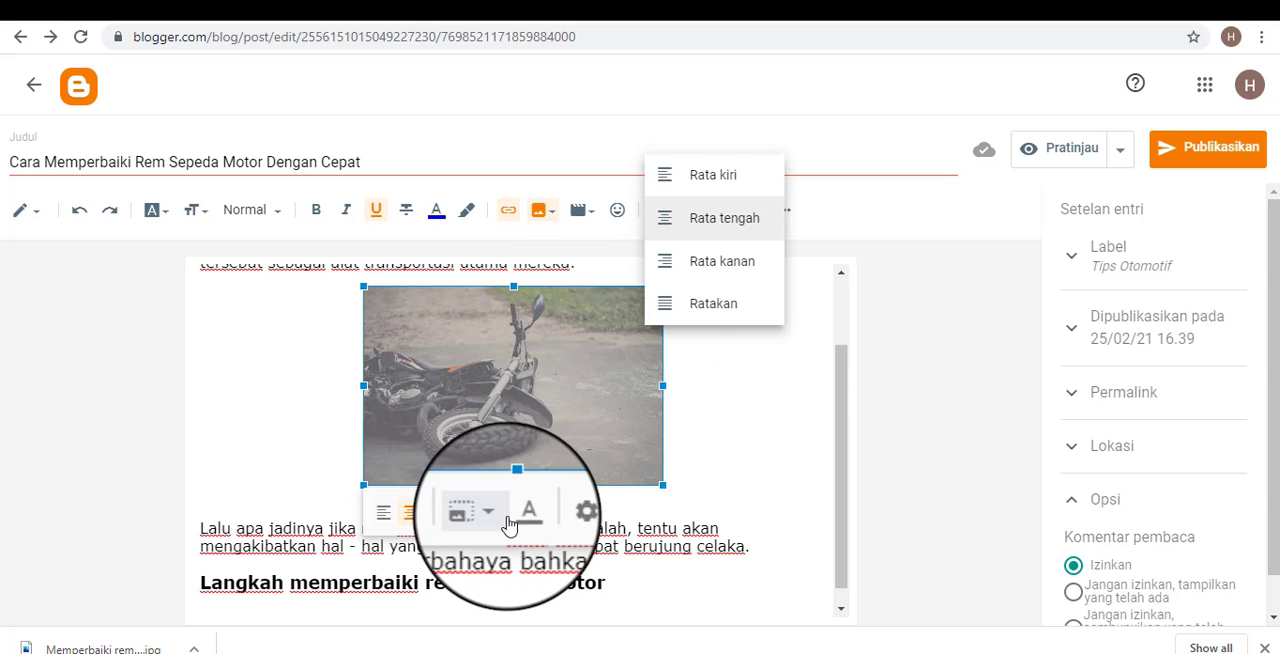
pyautogui.click(810, 212)
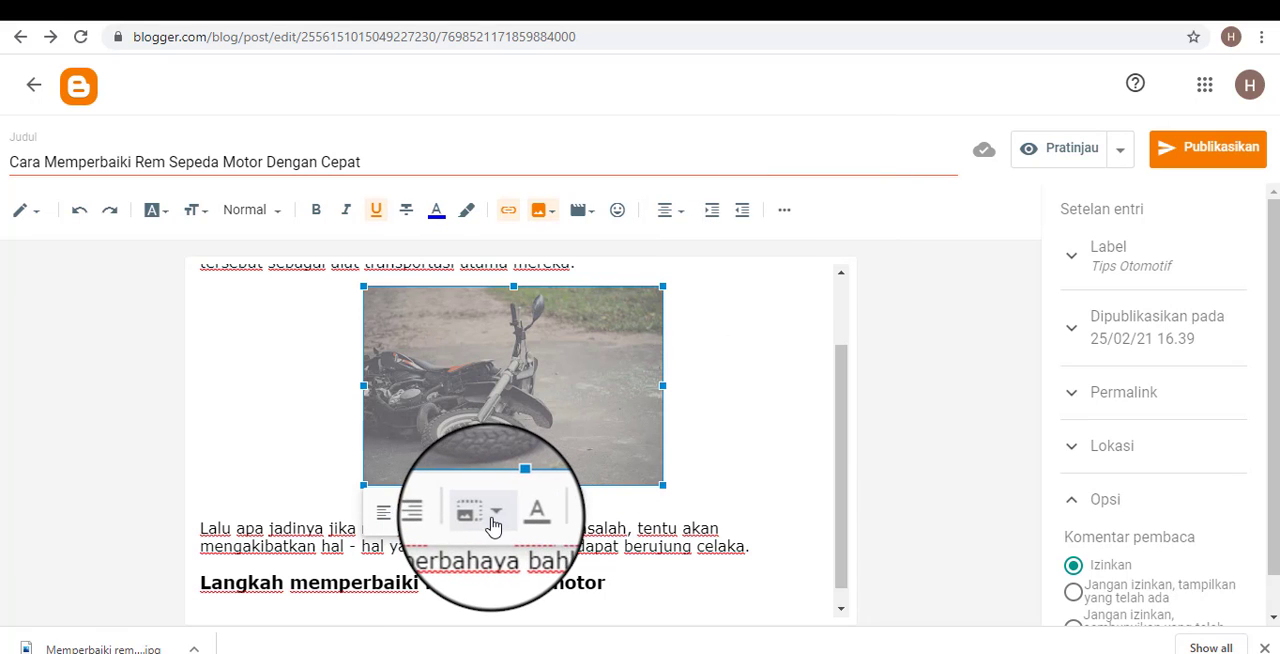
# Set the motorcycle photo's size to Besar and deselect it.
pyautogui.click(493, 525)
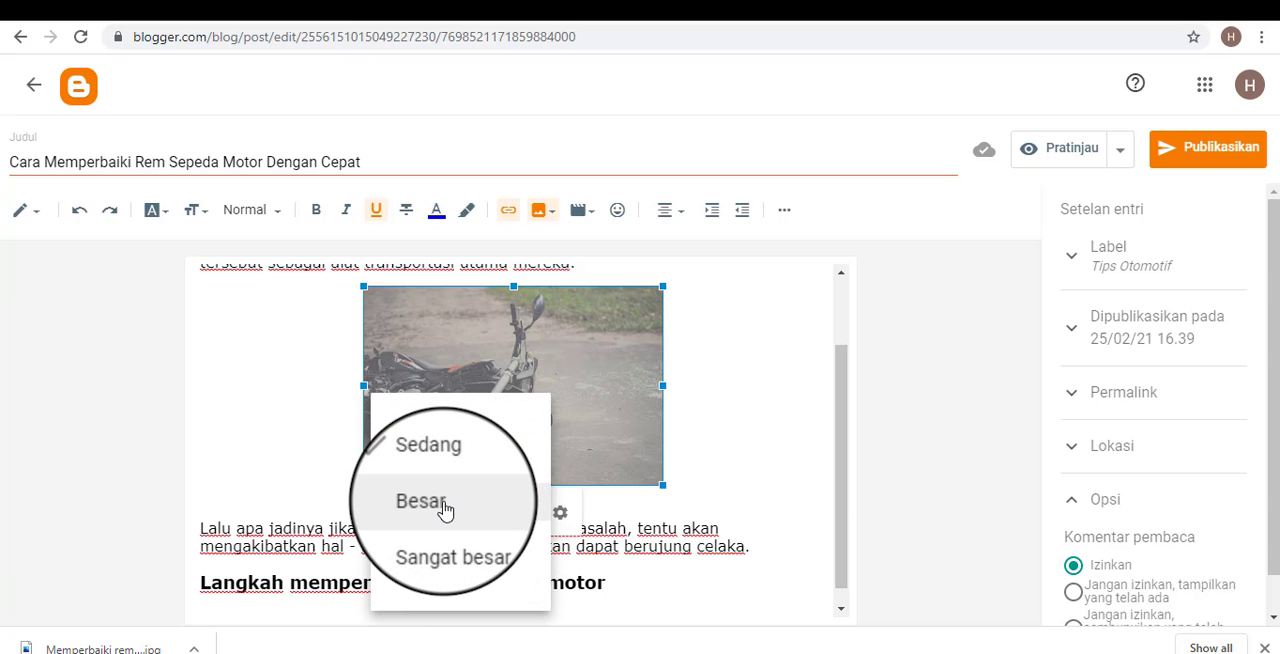
pyautogui.click(445, 510)
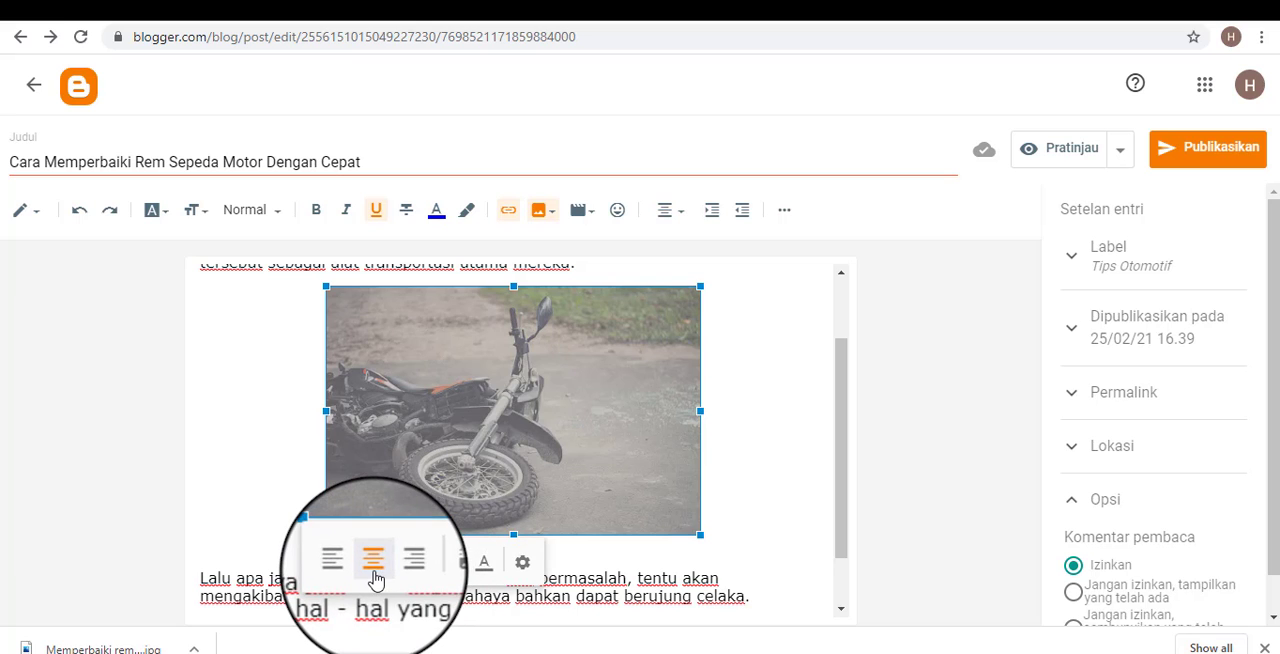
pyautogui.click(766, 454)
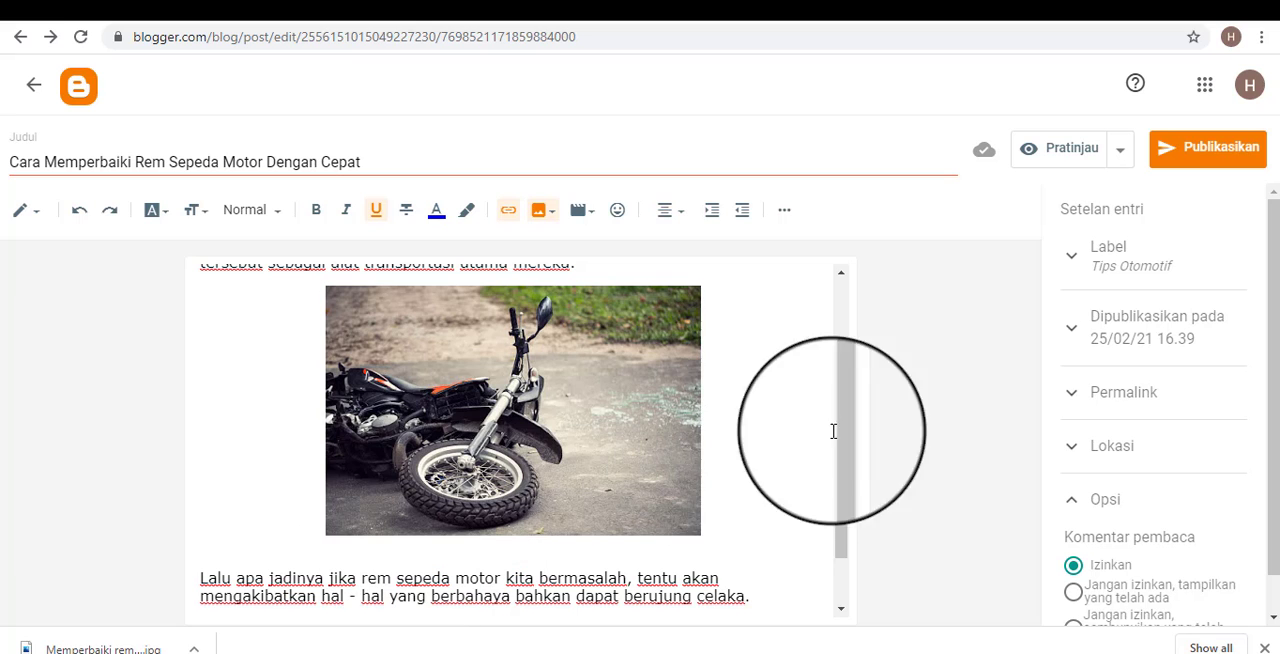
# Set the post's publication time to Otomatis, publish the post to the blog and confirm.
pyautogui.scroll(-1, 833, 431)
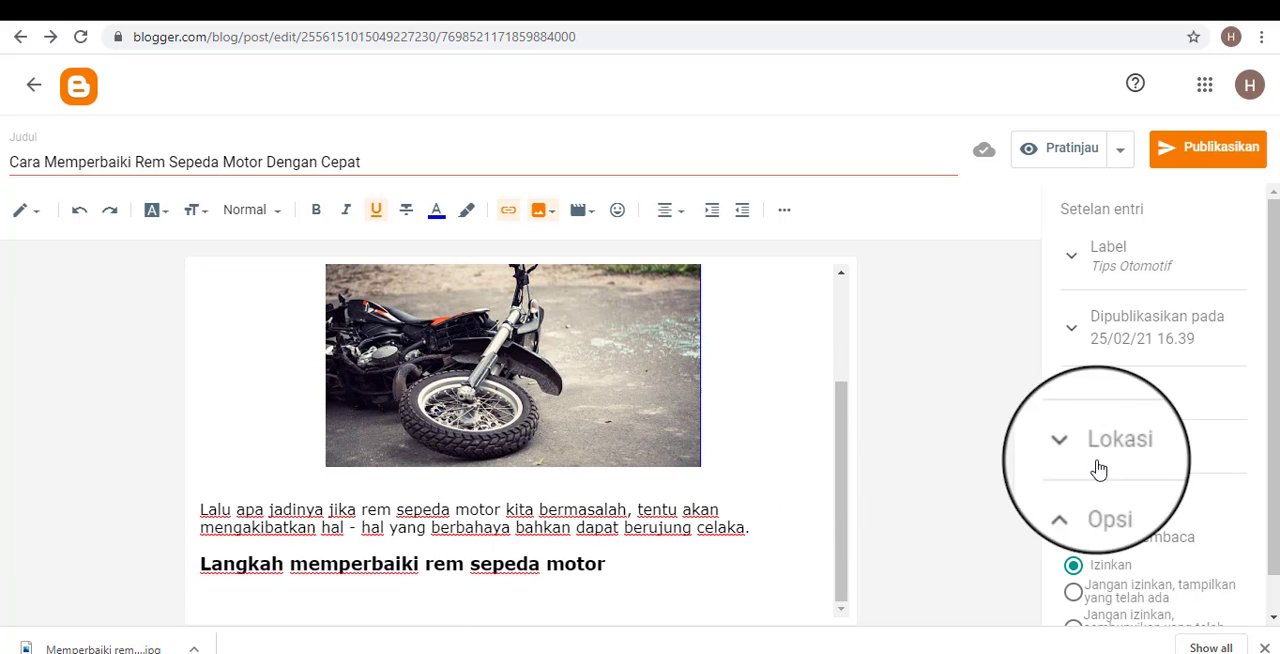
pyautogui.click(1179, 345)
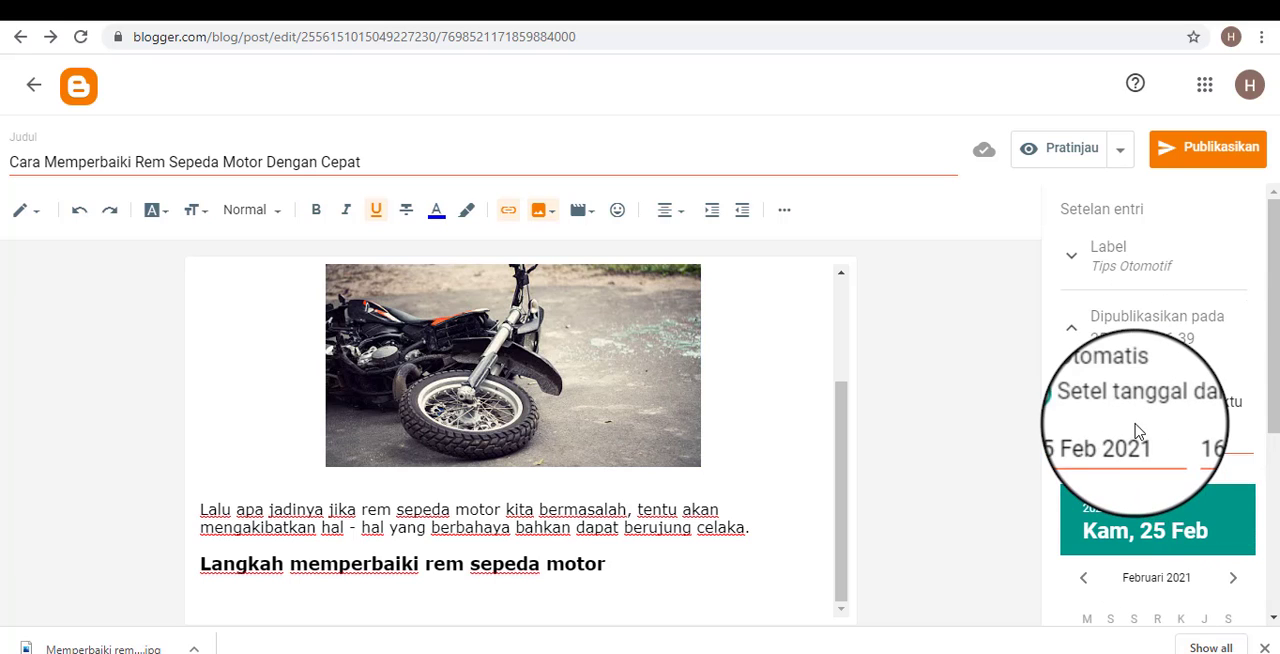
pyautogui.click(1070, 382)
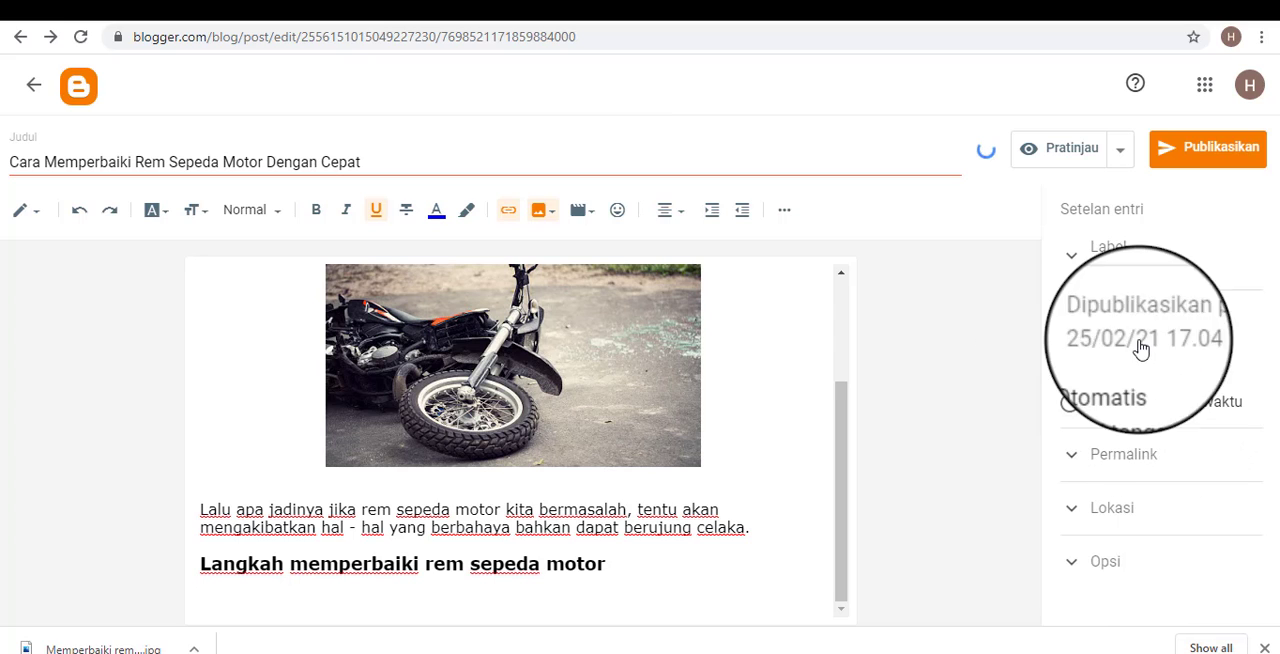
pyautogui.click(1214, 162)
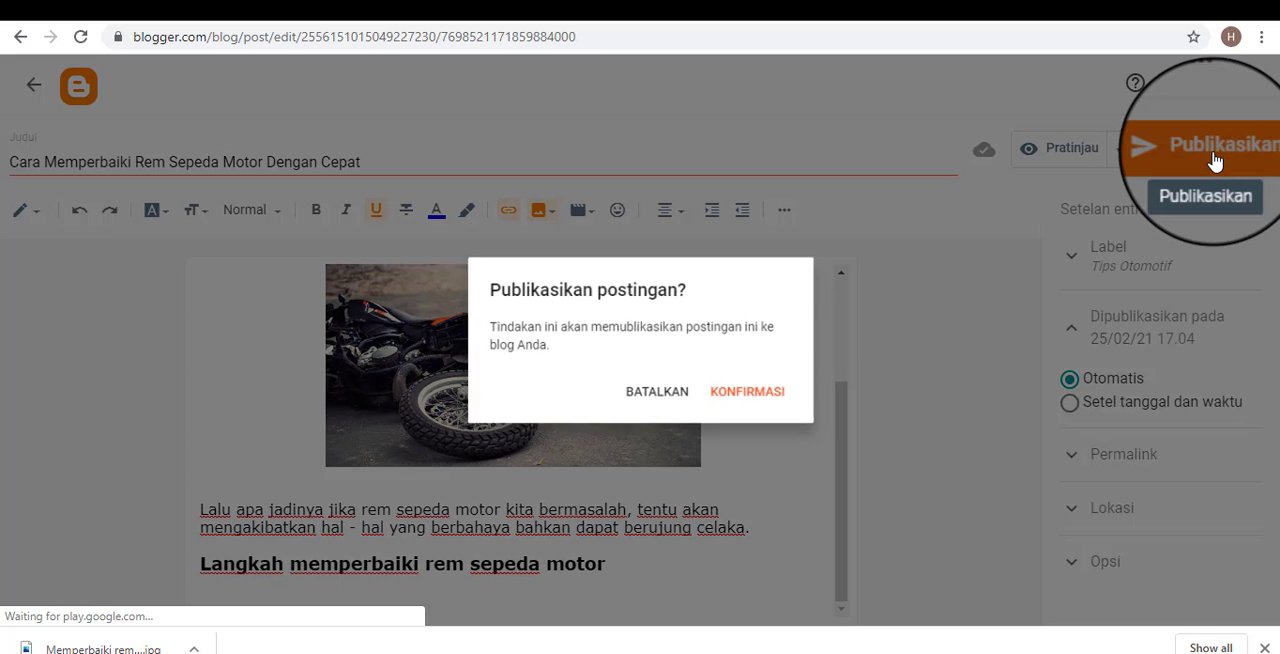
pyautogui.click(752, 396)
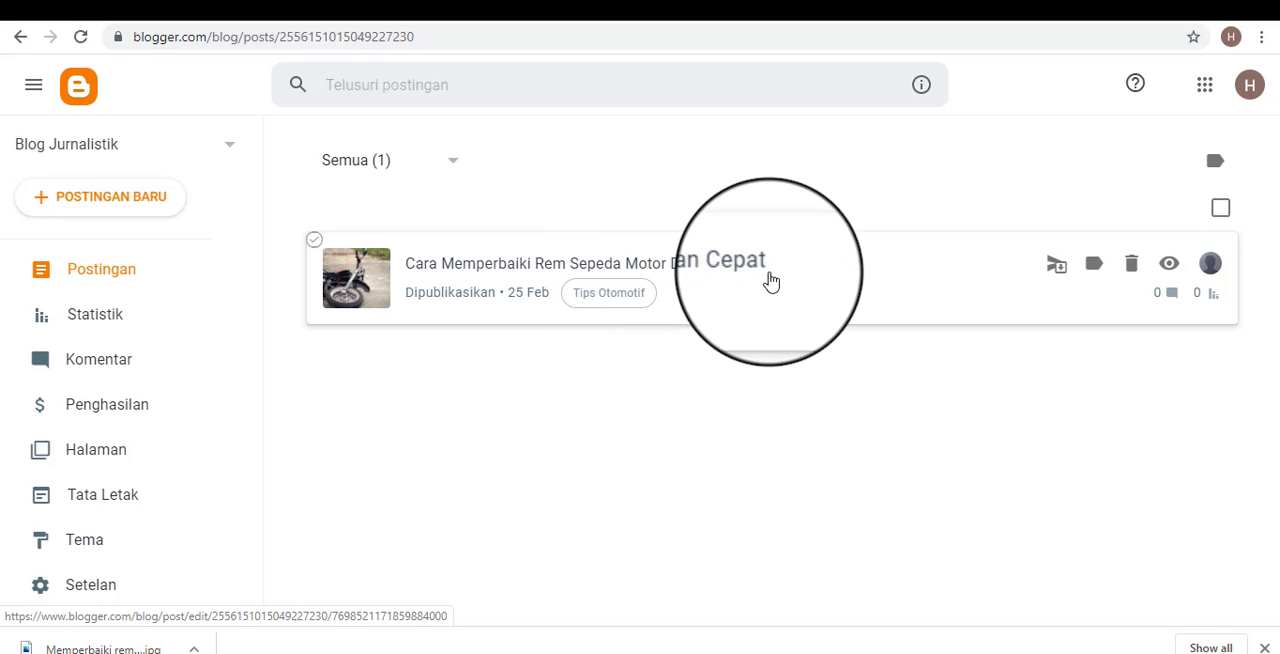
# Switch to the public blog page, reload it, dismiss the translation offer, and look over the newly published motorcycle post.
pyautogui.click(789, 3)
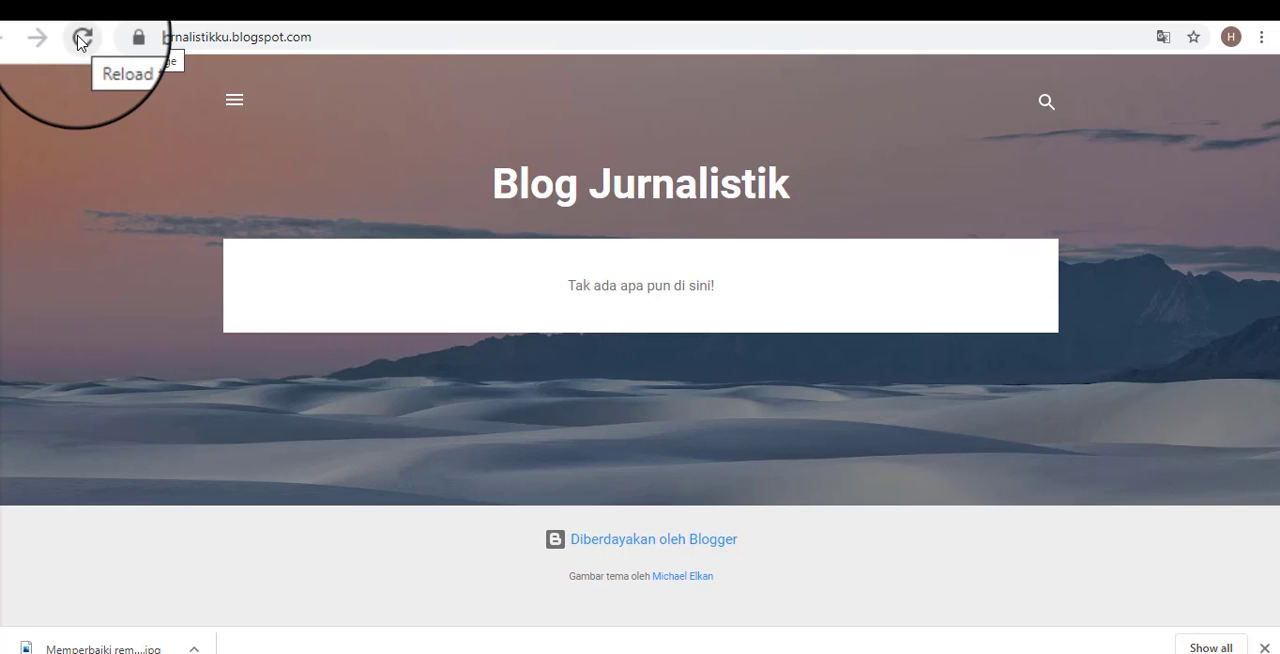
pyautogui.rightClick(131, 135)
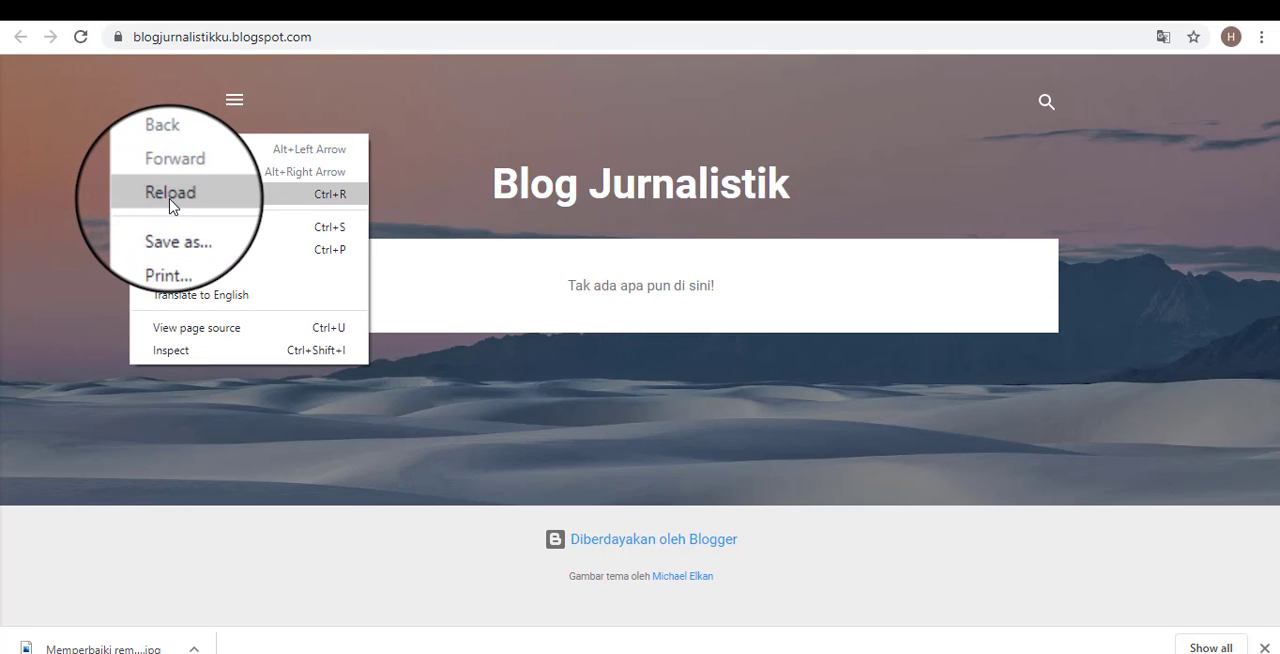
pyautogui.click(170, 194)
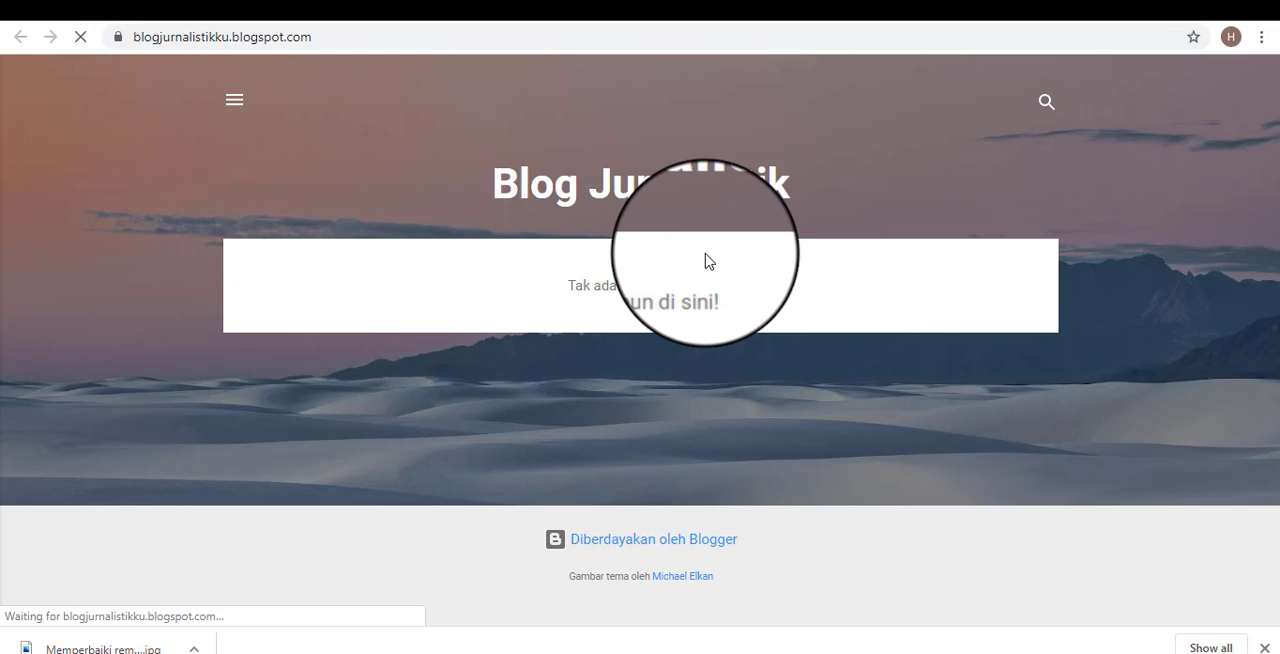
pyautogui.scroll(-2, 810, 412)
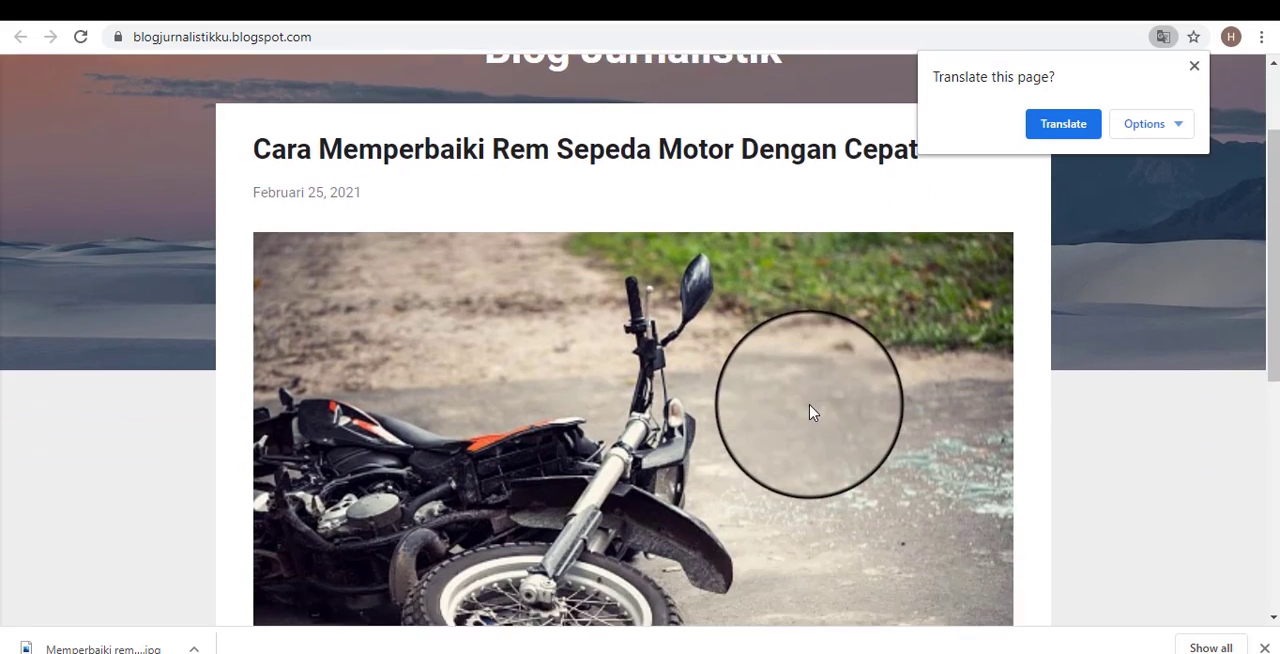
pyautogui.scroll(-2, 810, 412)
pyautogui.click(1190, 65)
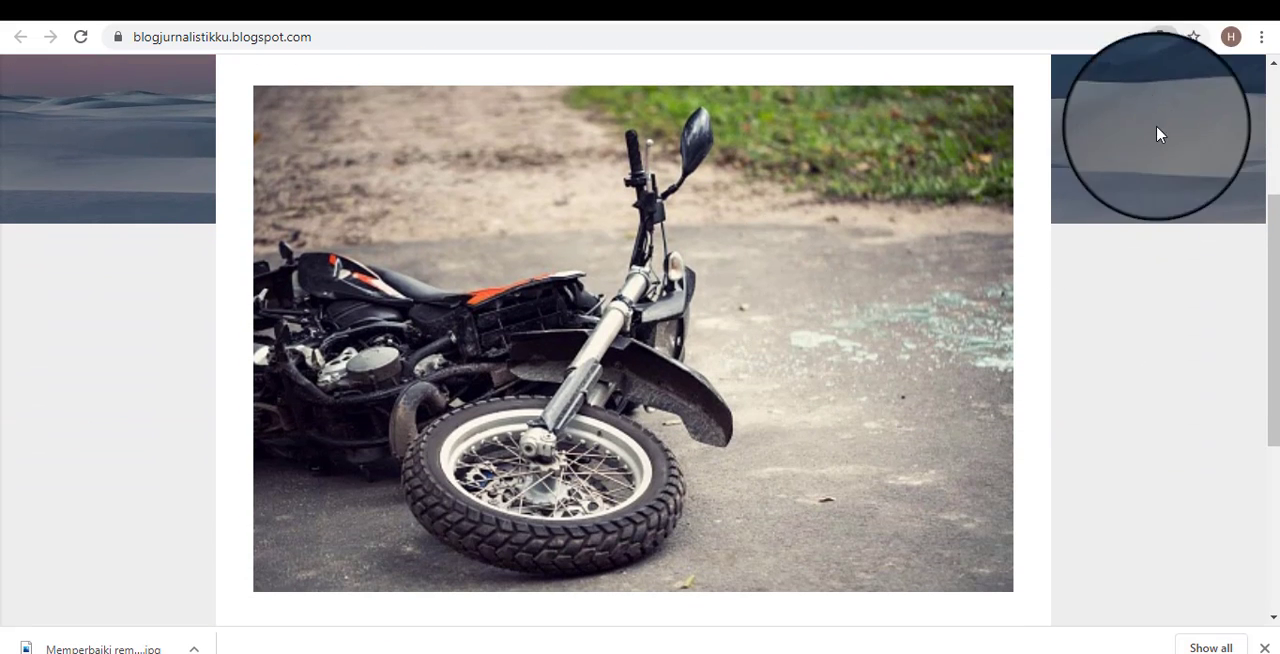
pyautogui.scroll(-5, 730, 335)
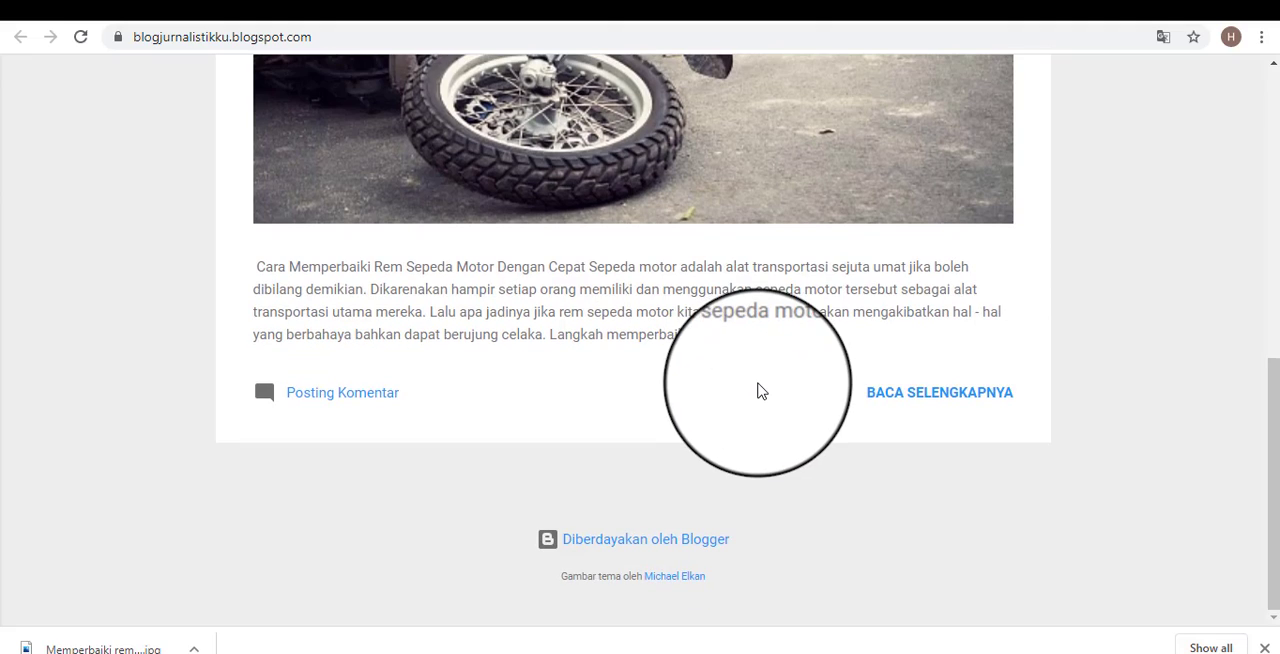
pyautogui.scroll(4, 775, 410)
pyautogui.scroll(4, 784, 412)
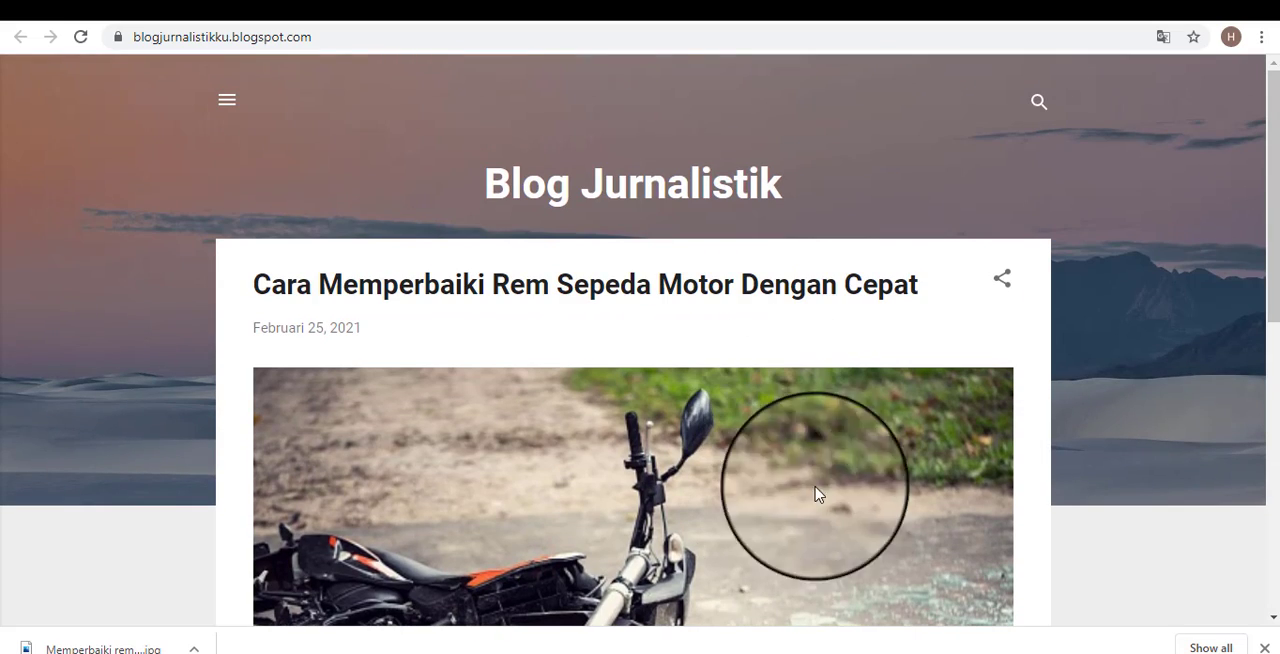
# Switch to the Notepad outline, review the post structure and the remaining blog steps, and leave the outline.
pyautogui.click(808, 652)
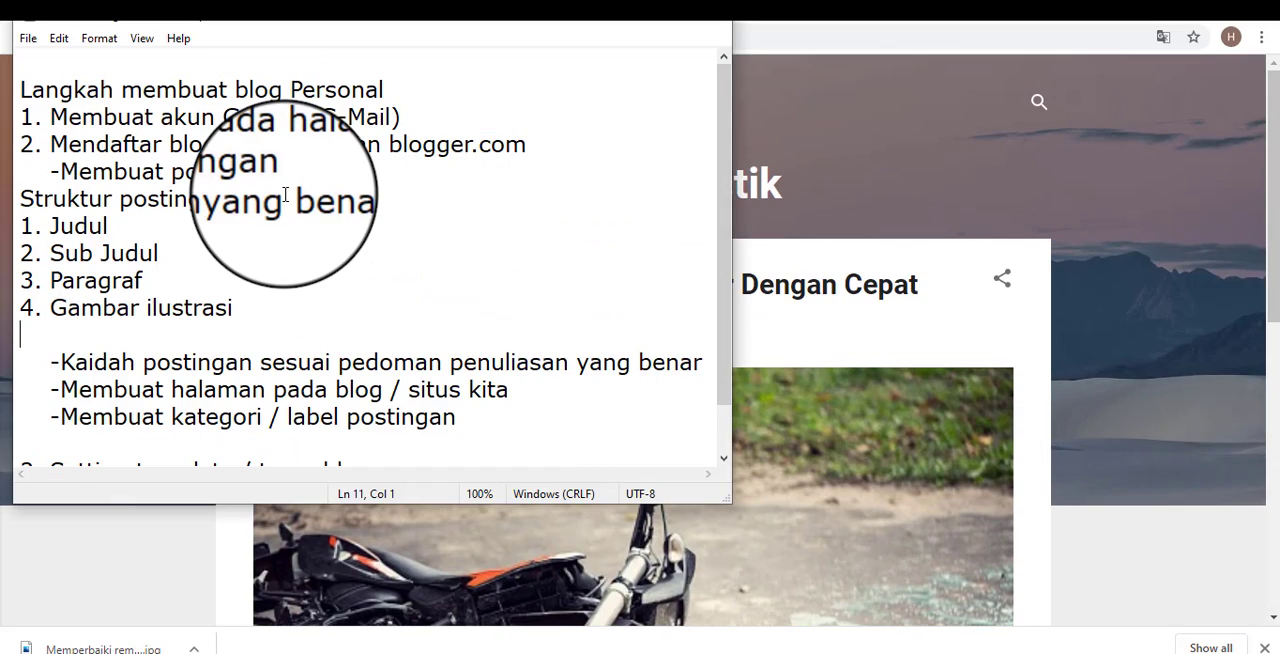
pyautogui.moveTo(148, 199); pyautogui.dragTo(211, 300)
pyautogui.click(357, 331)
pyautogui.scroll(-1, 600, 410)
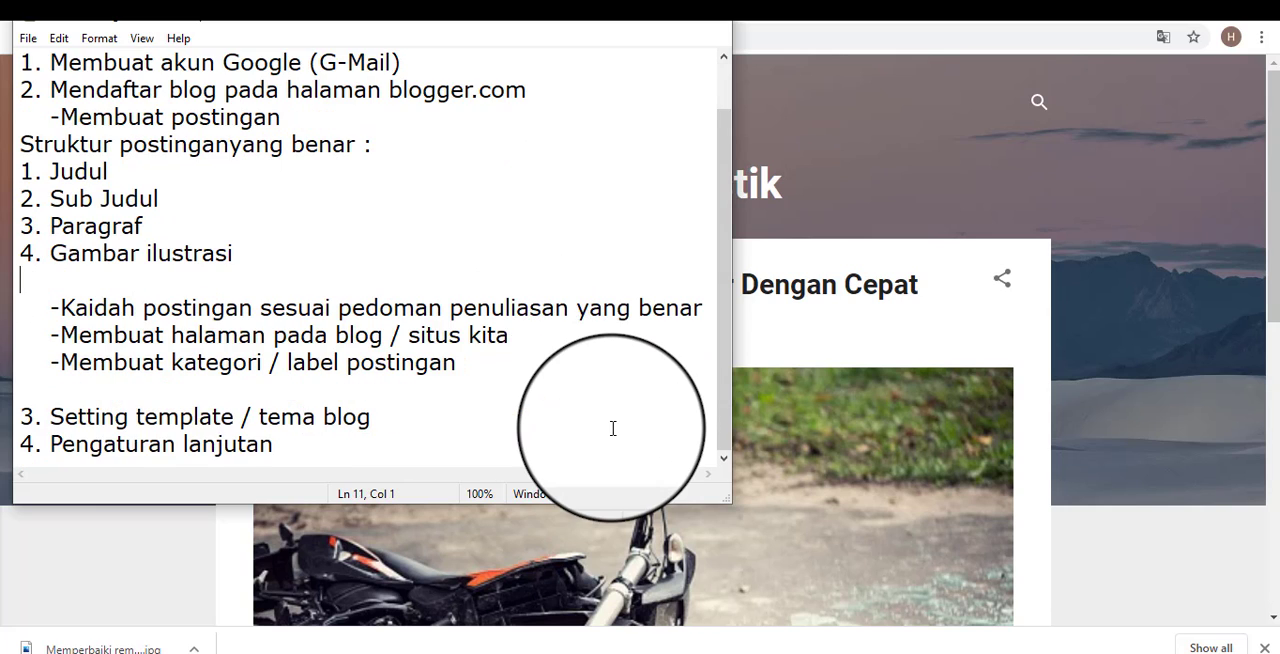
pyautogui.scroll(1, 690, 250)
pyautogui.click(712, 33)
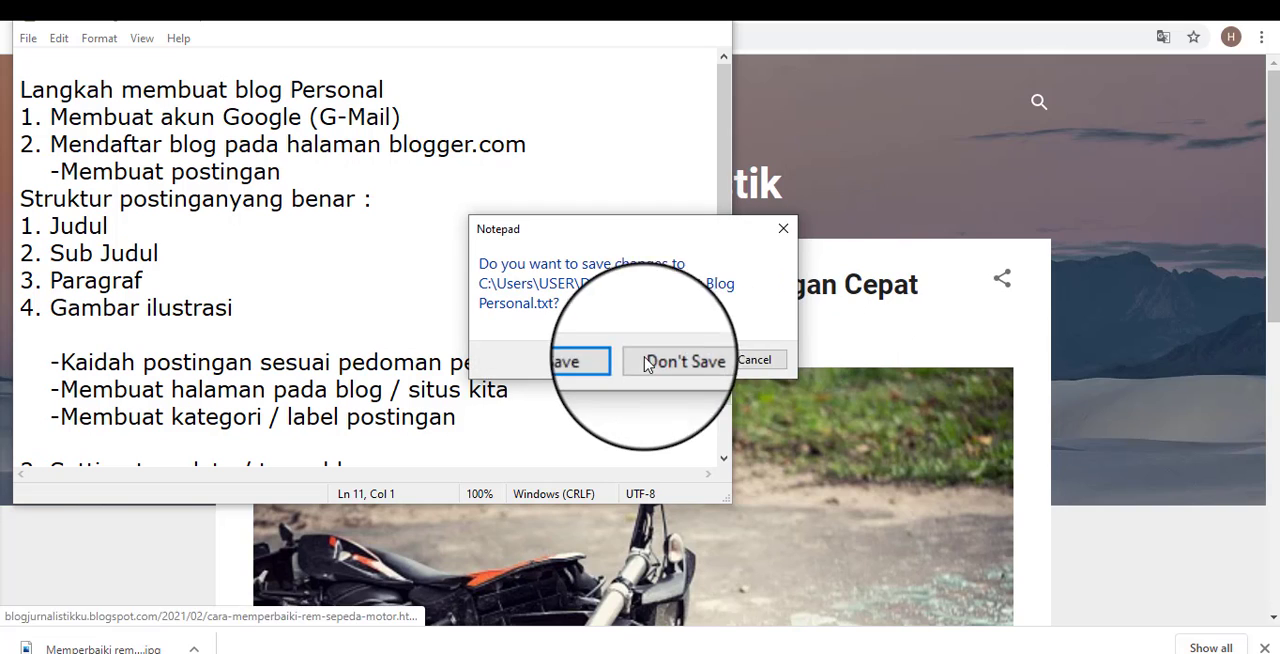
pyautogui.click(688, 366)
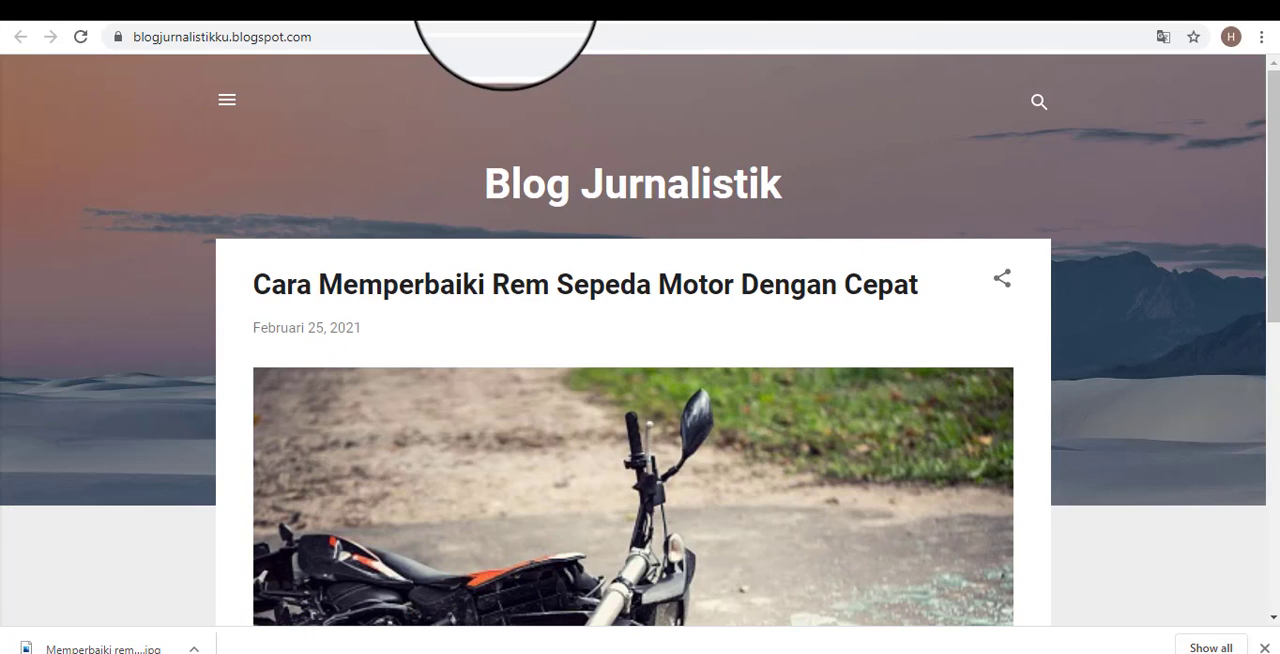
# Return to the Blogger post list and check the remaining tasks in the Notepad outline.
pyautogui.click(506, 5)
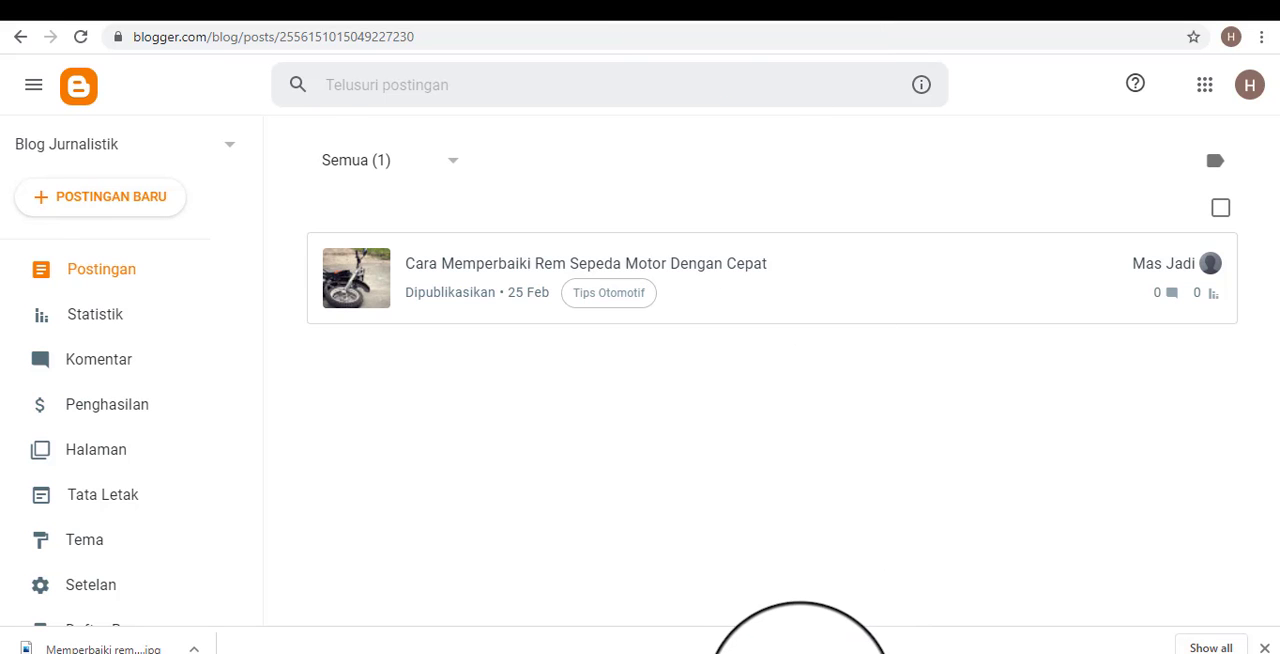
pyautogui.click(803, 653)
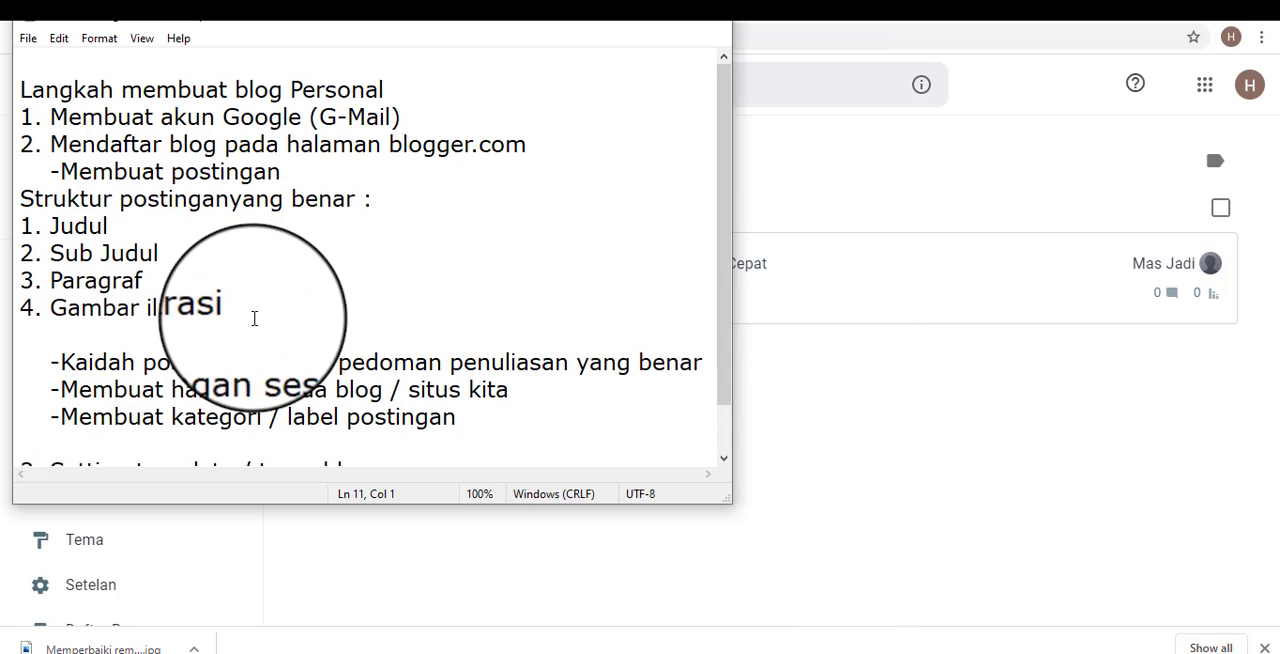
pyautogui.scroll(-1, 254, 318)
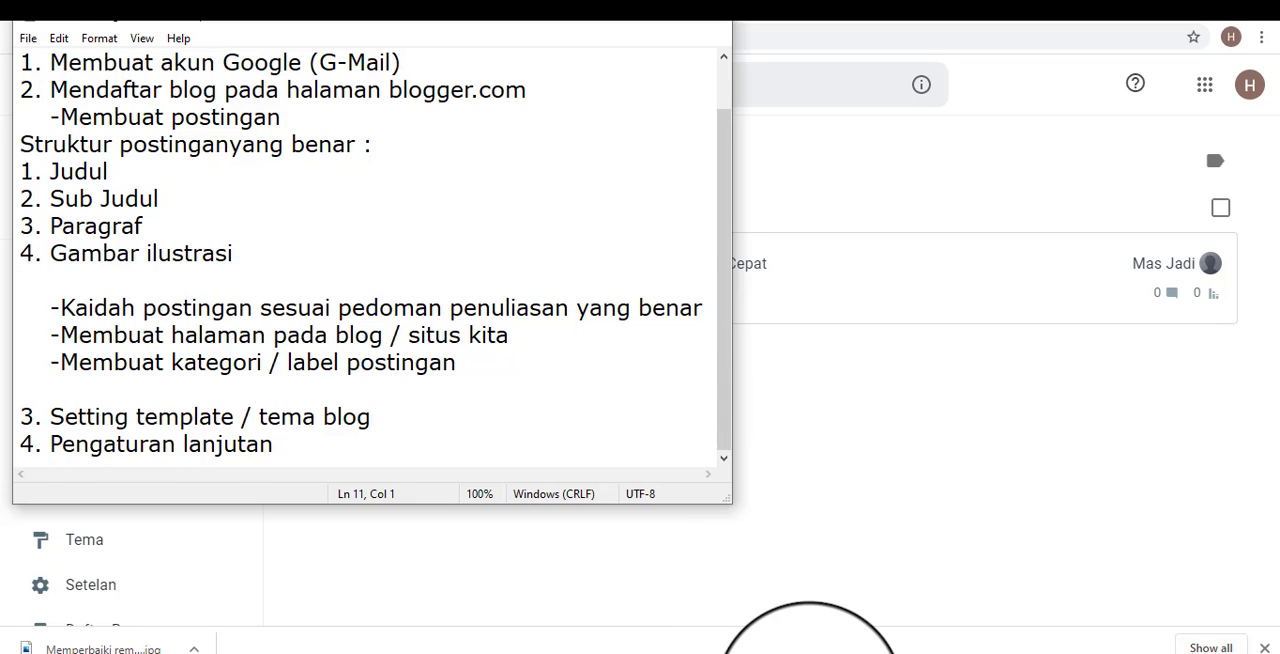
pyautogui.click(808, 650)
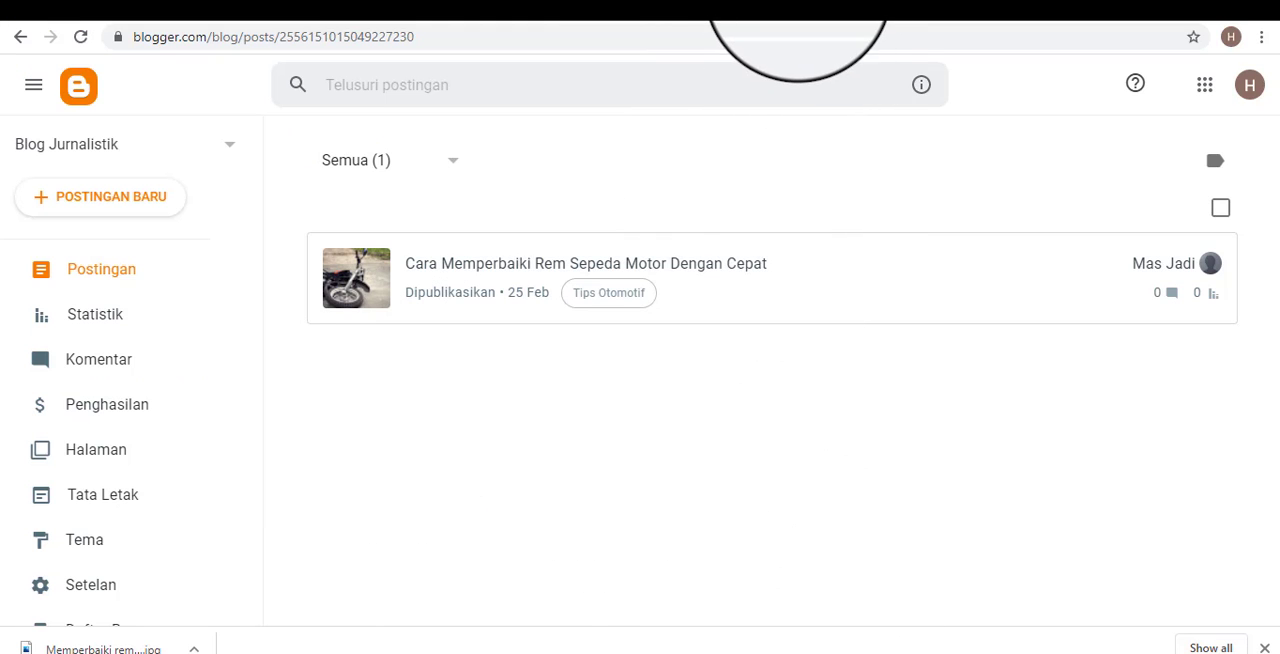
# Switch to the public blog, look over the published post, and inspect the contents of the blog's side menu.
pyautogui.click(798, 0)
pyautogui.click(490, 0)
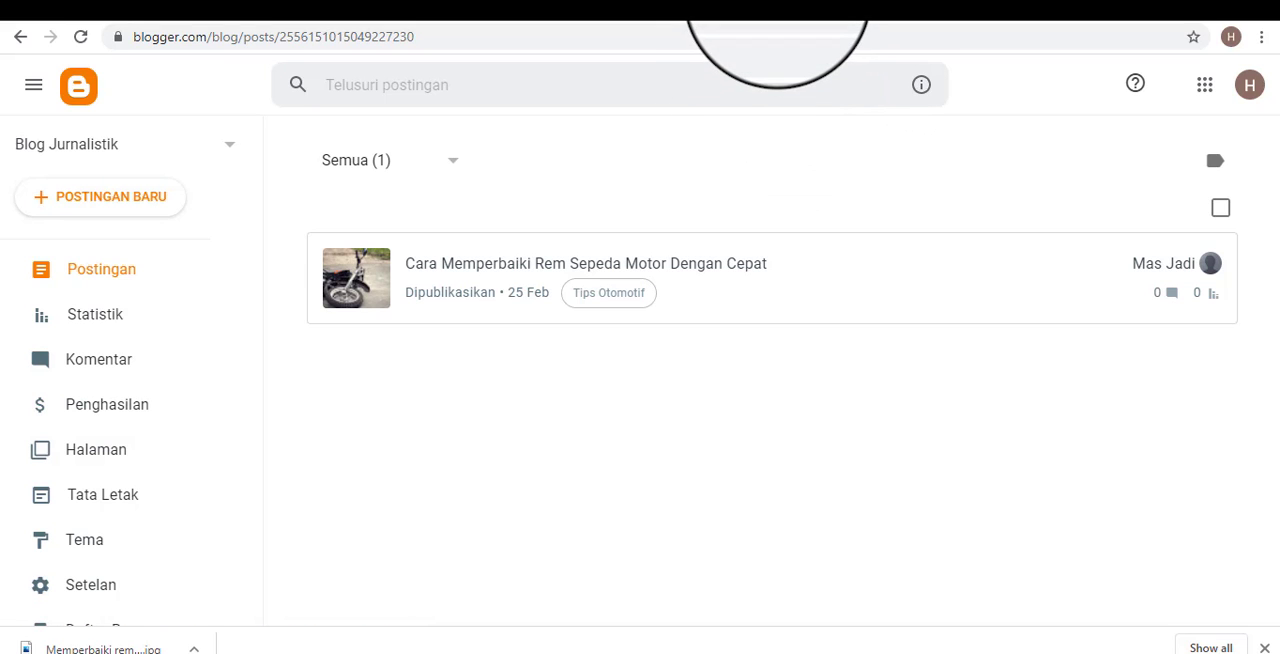
pyautogui.click(781, 3)
pyautogui.scroll(-4, 786, 327)
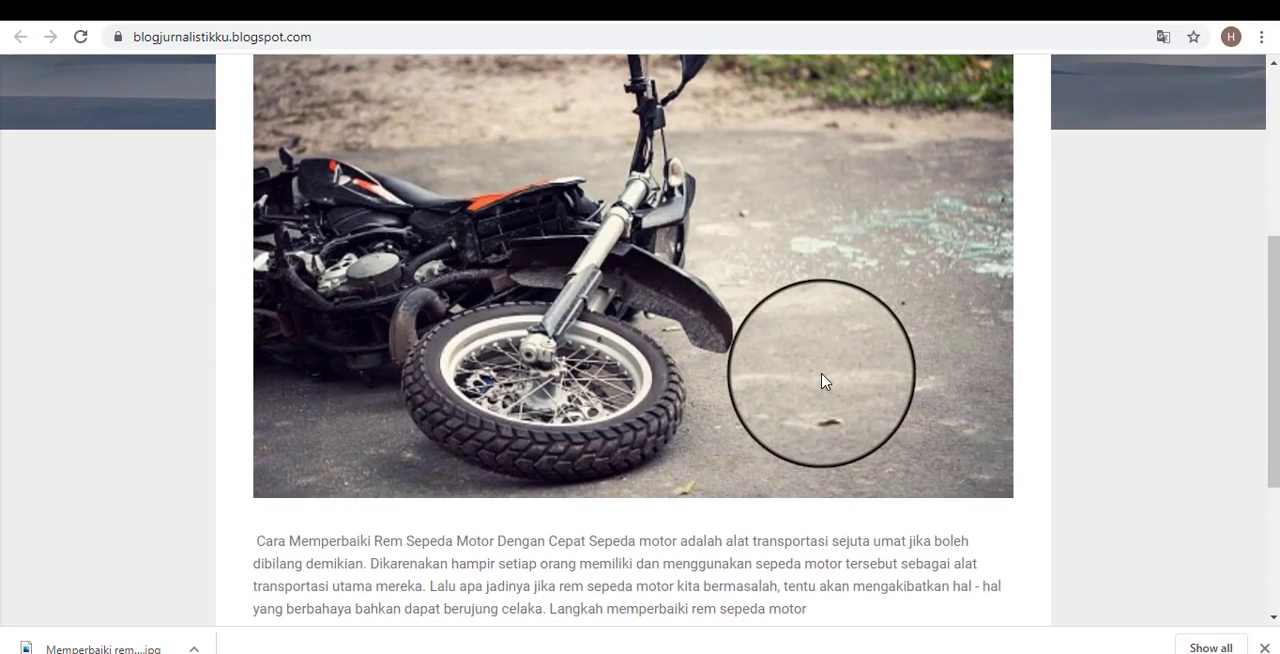
pyautogui.scroll(4, 822, 381)
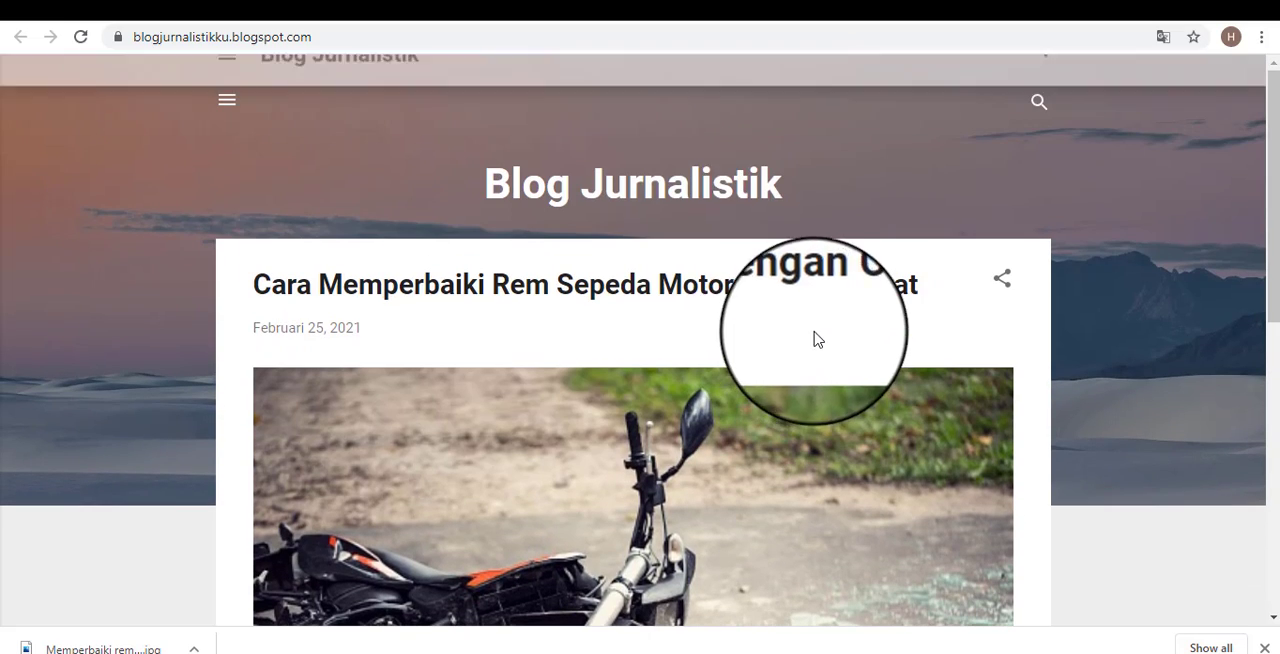
pyautogui.click(226, 100)
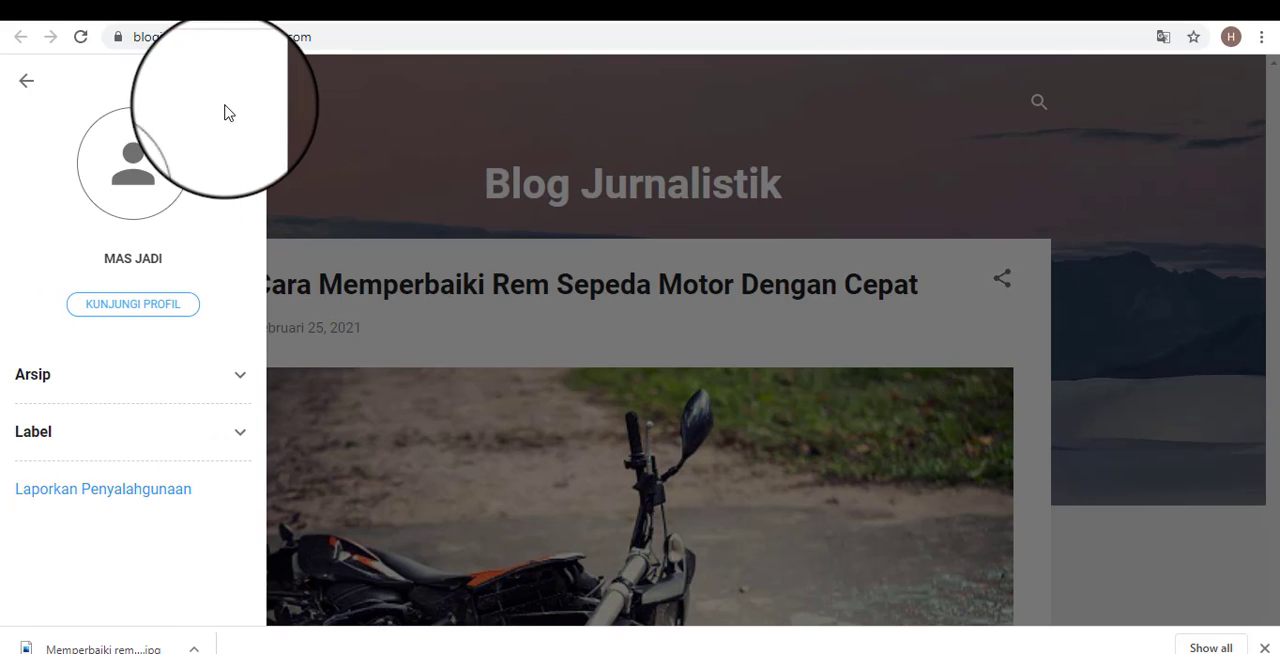
pyautogui.click(25, 82)
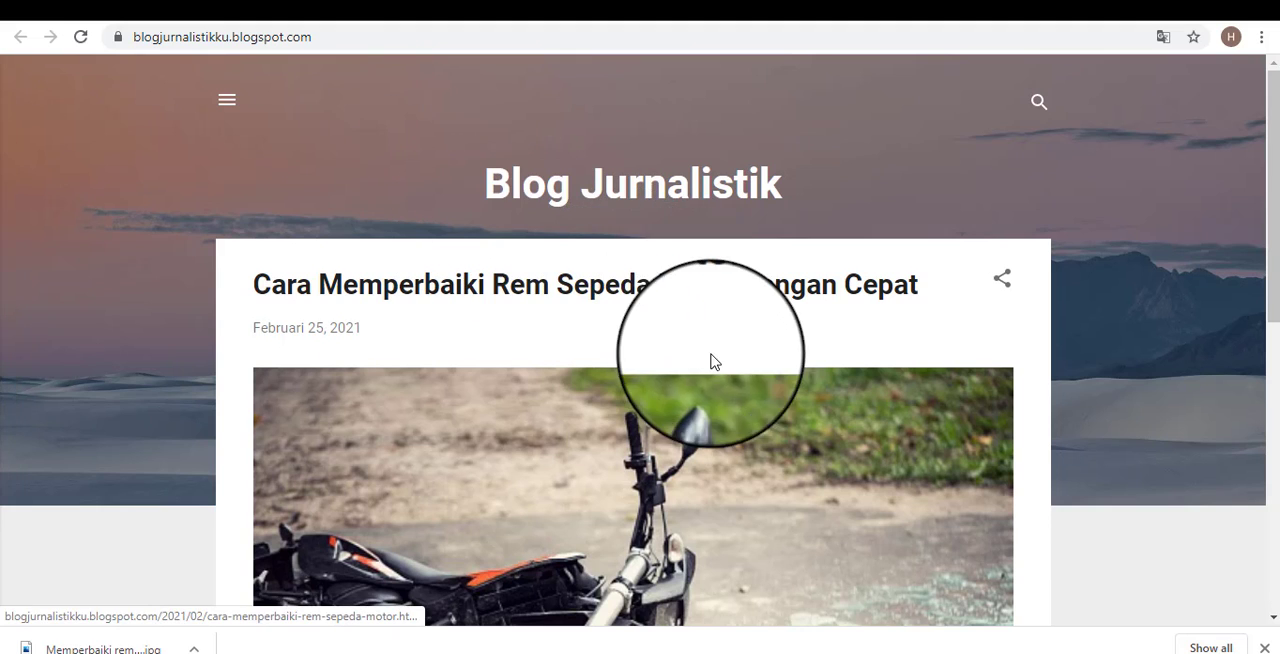
# Examine the Blog Jurnalistik header title and check the side menu's profile, Arsip and Label sections again.
pyautogui.scroll(-3, 709, 363)
pyautogui.scroll(3, 716, 388)
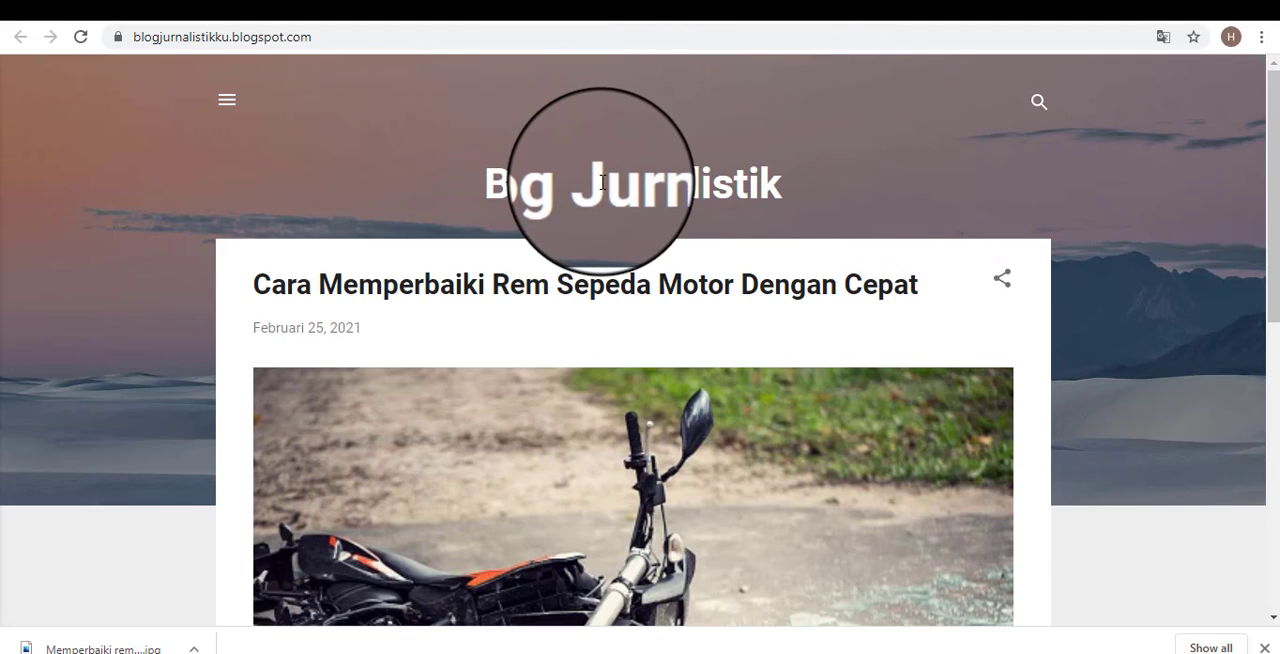
pyautogui.moveTo(603, 185); pyautogui.dragTo(816, 205)
pyautogui.click(892, 204)
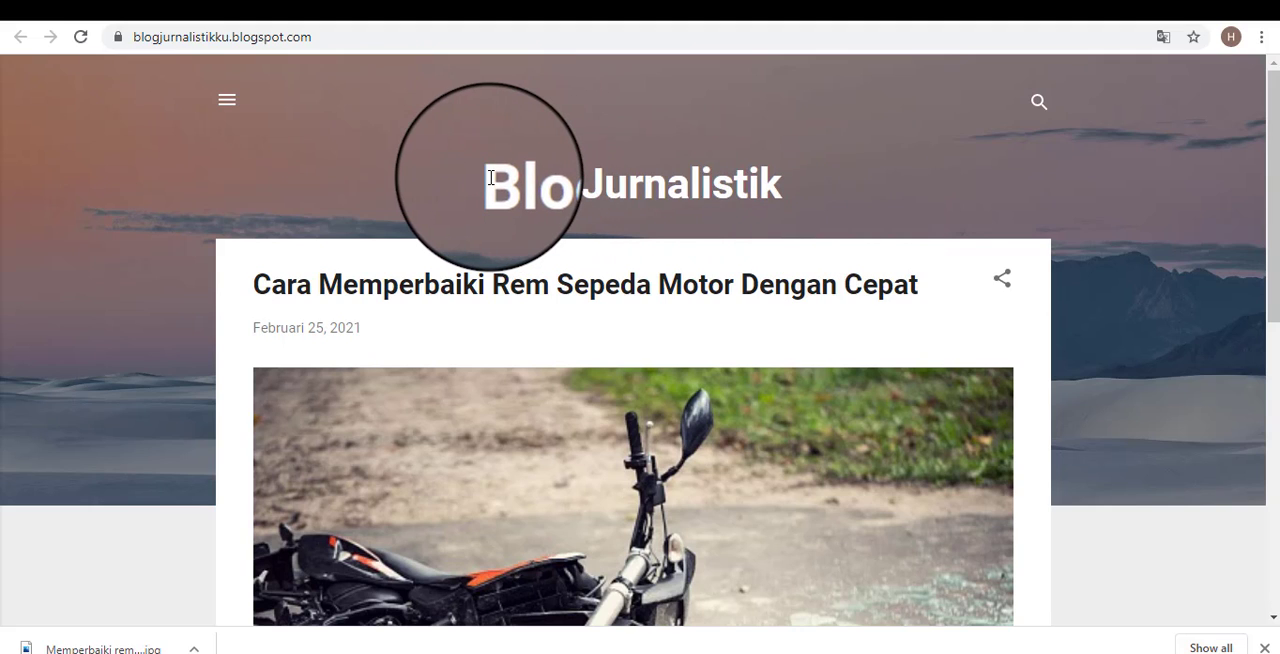
pyautogui.moveTo(491, 178); pyautogui.dragTo(814, 191)
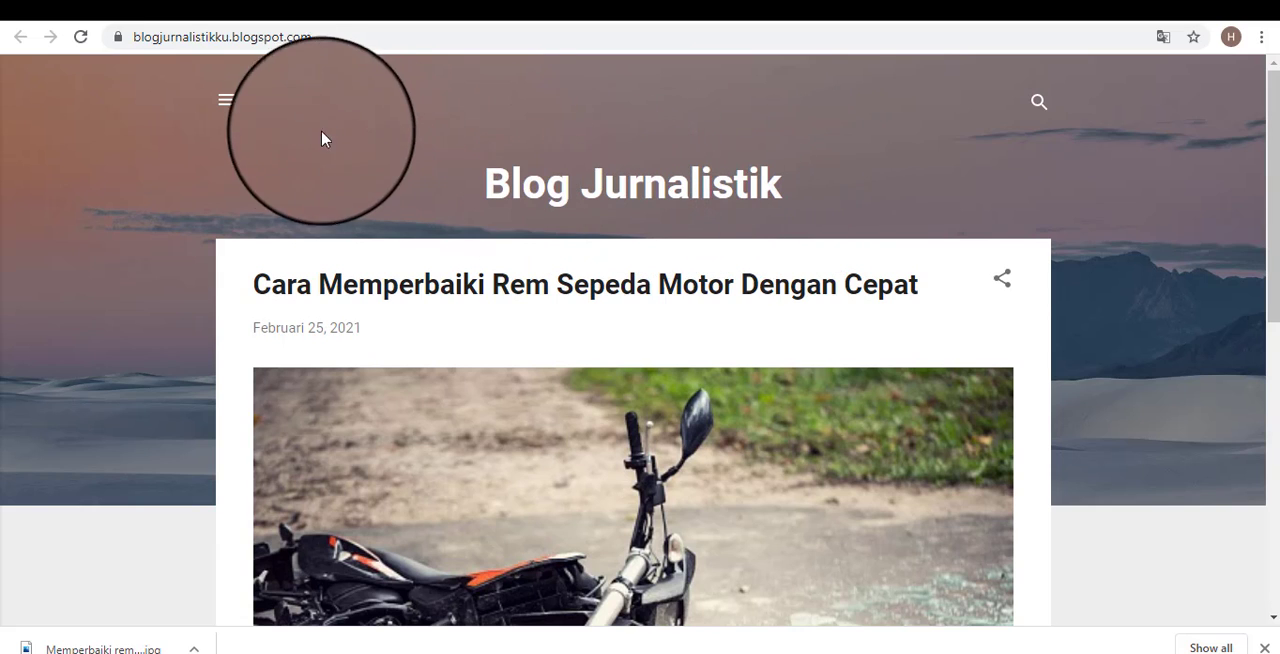
pyautogui.click(227, 101)
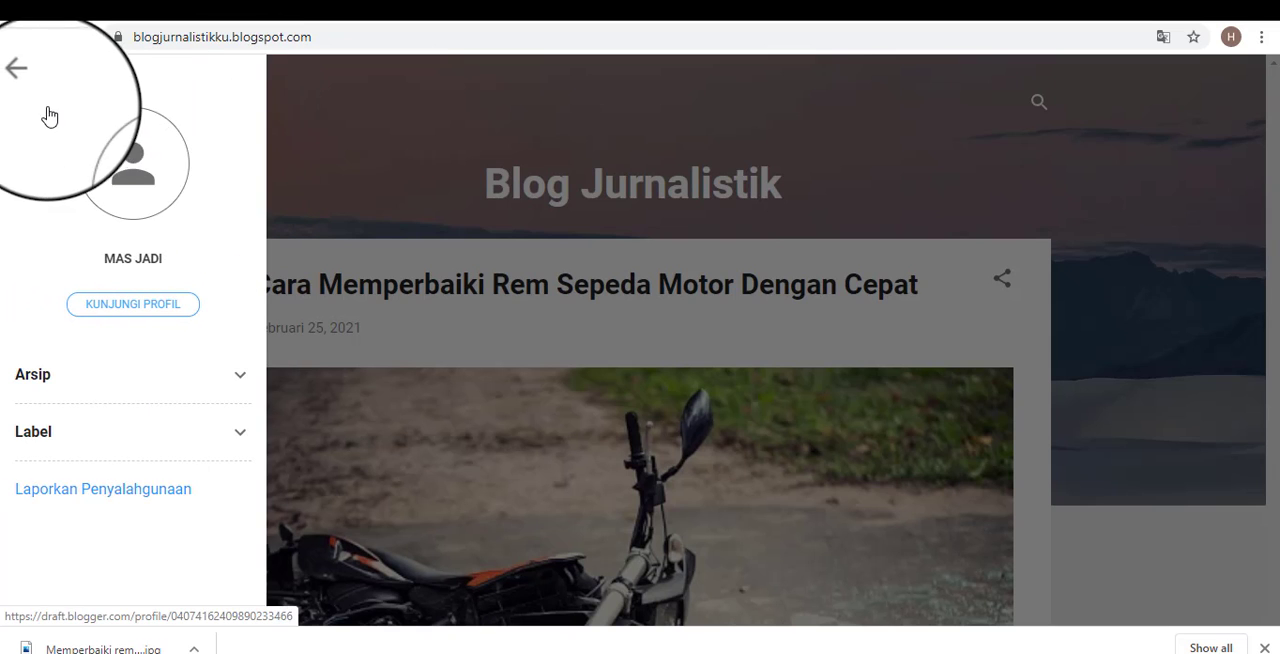
pyautogui.click(27, 80)
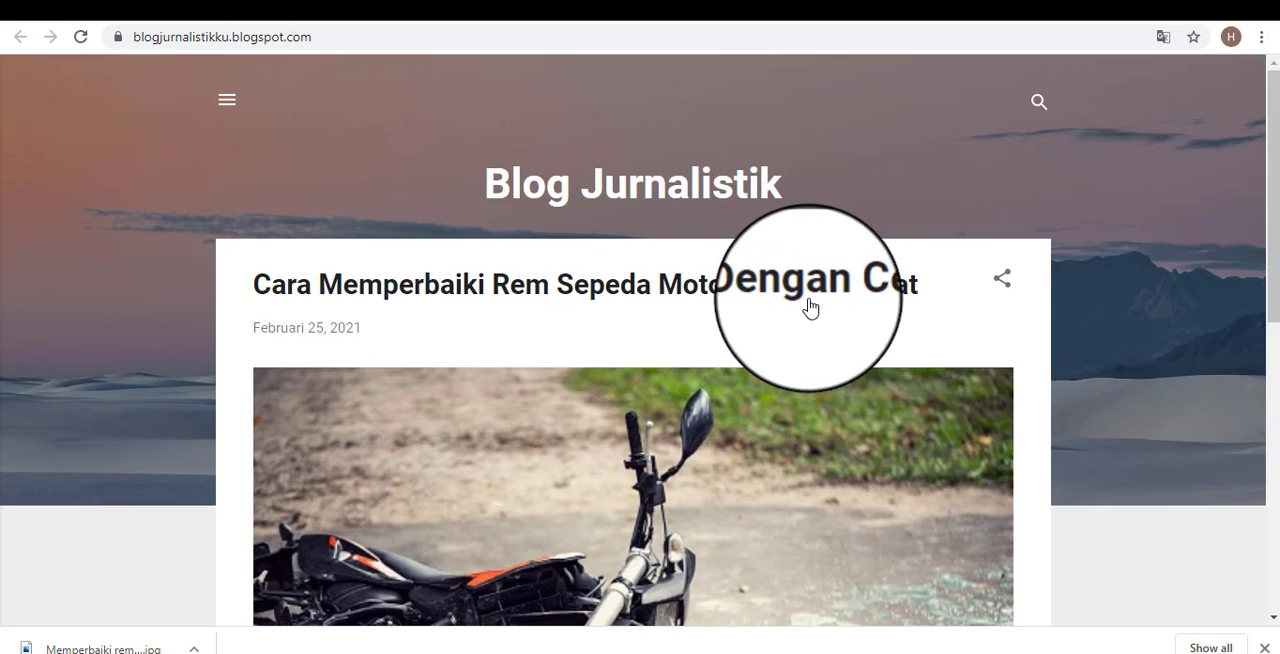
# Compare the Blog Jurnalistik header title with the blog's web address.
pyautogui.moveTo(828, 184); pyautogui.dragTo(446, 180)
pyautogui.click(920, 200)
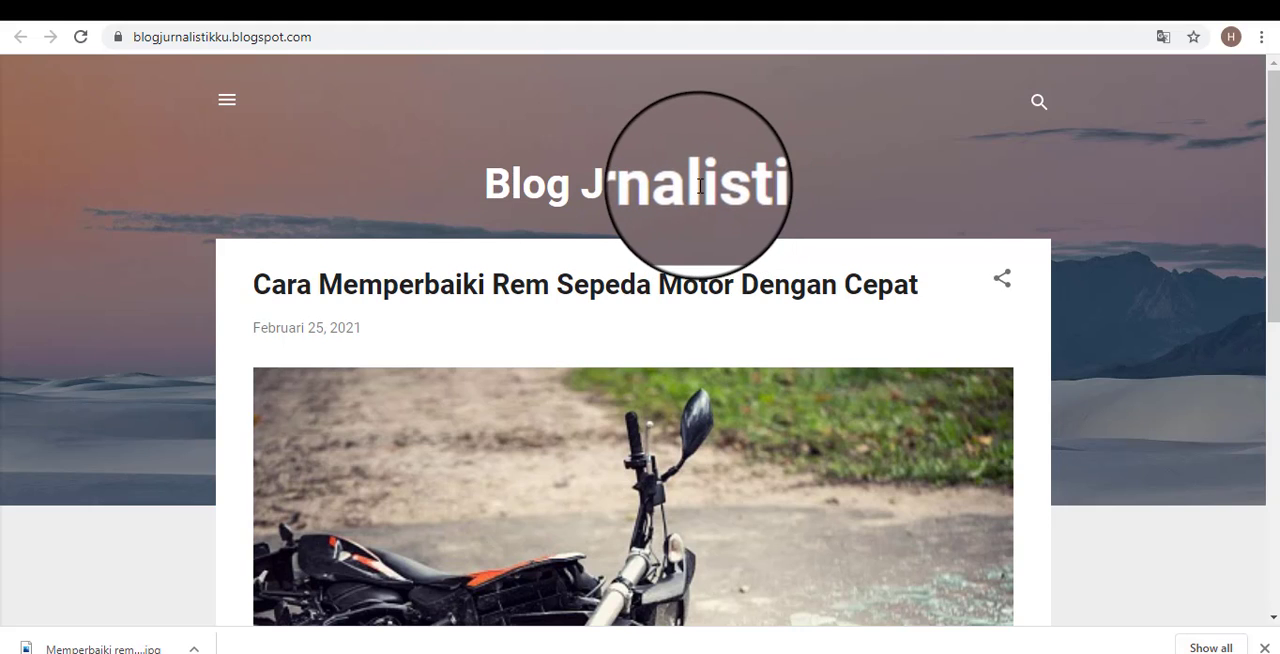
pyautogui.moveTo(699, 185); pyautogui.dragTo(854, 184)
pyautogui.click(854, 184)
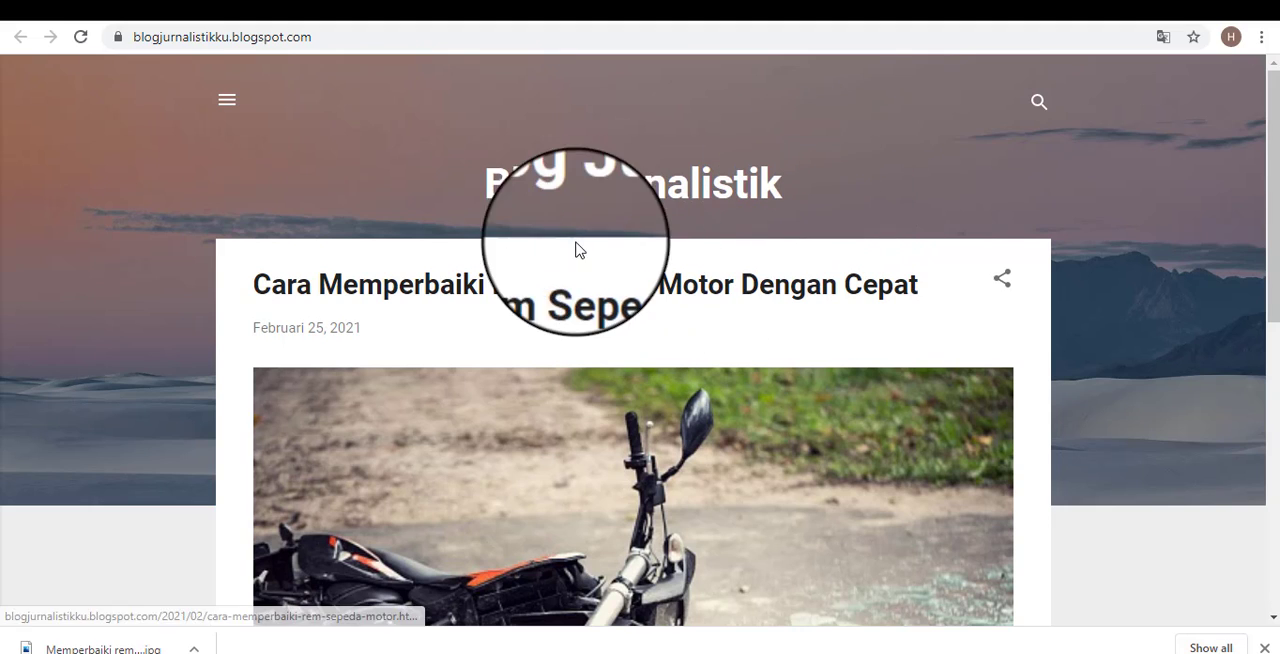
pyautogui.moveTo(493, 188); pyautogui.dragTo(897, 188)
pyautogui.click(904, 188)
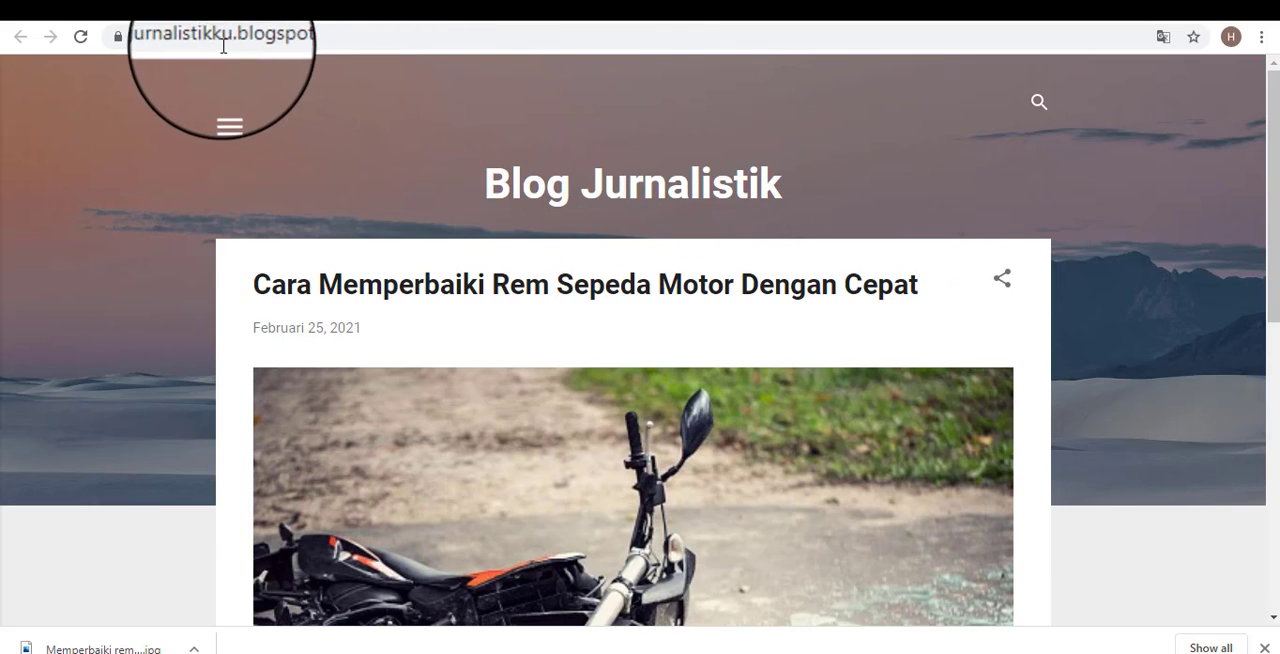
pyautogui.click(174, 40)
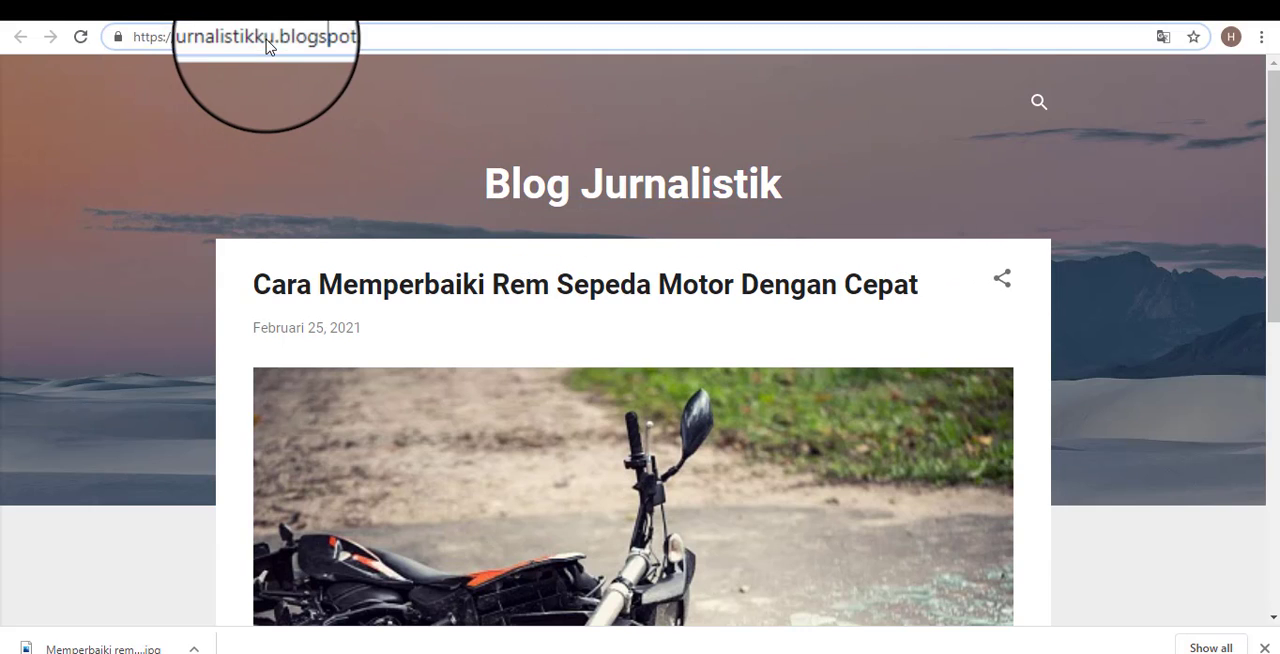
pyautogui.moveTo(549, 187); pyautogui.dragTo(791, 203)
pyautogui.click(882, 203)
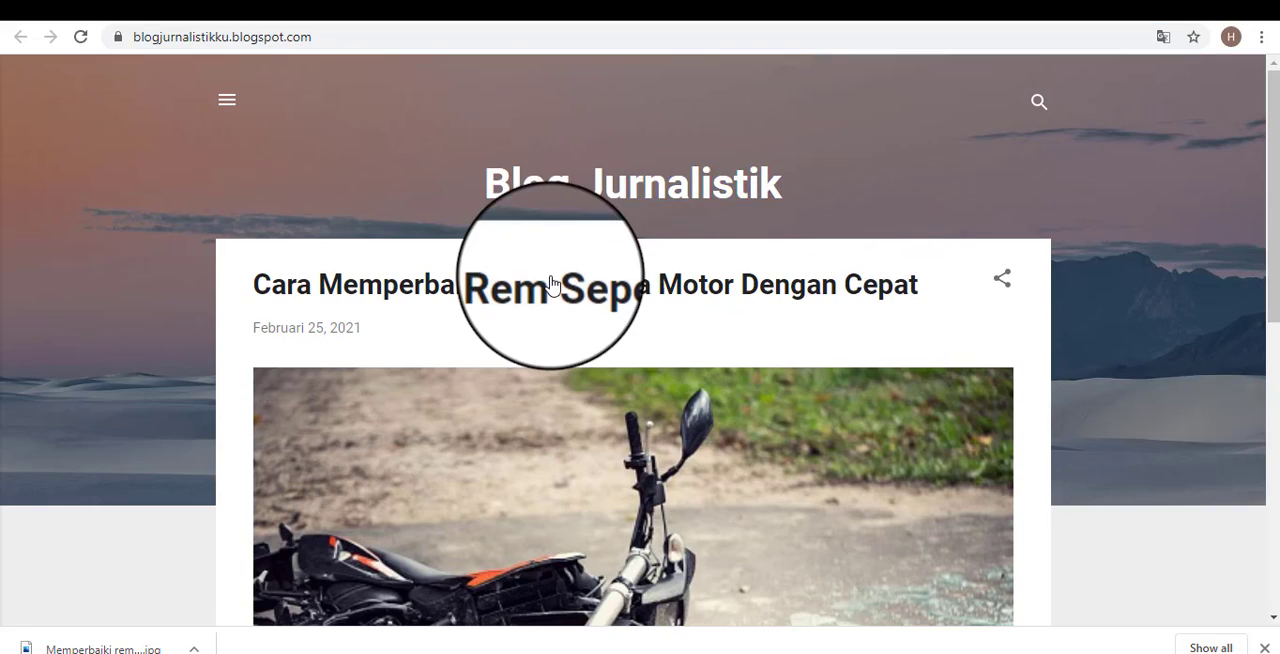
# Look over the blog home page from the header to the post excerpt and its read-more link.
pyautogui.scroll(-4, 551, 290)
pyautogui.scroll(4, 645, 357)
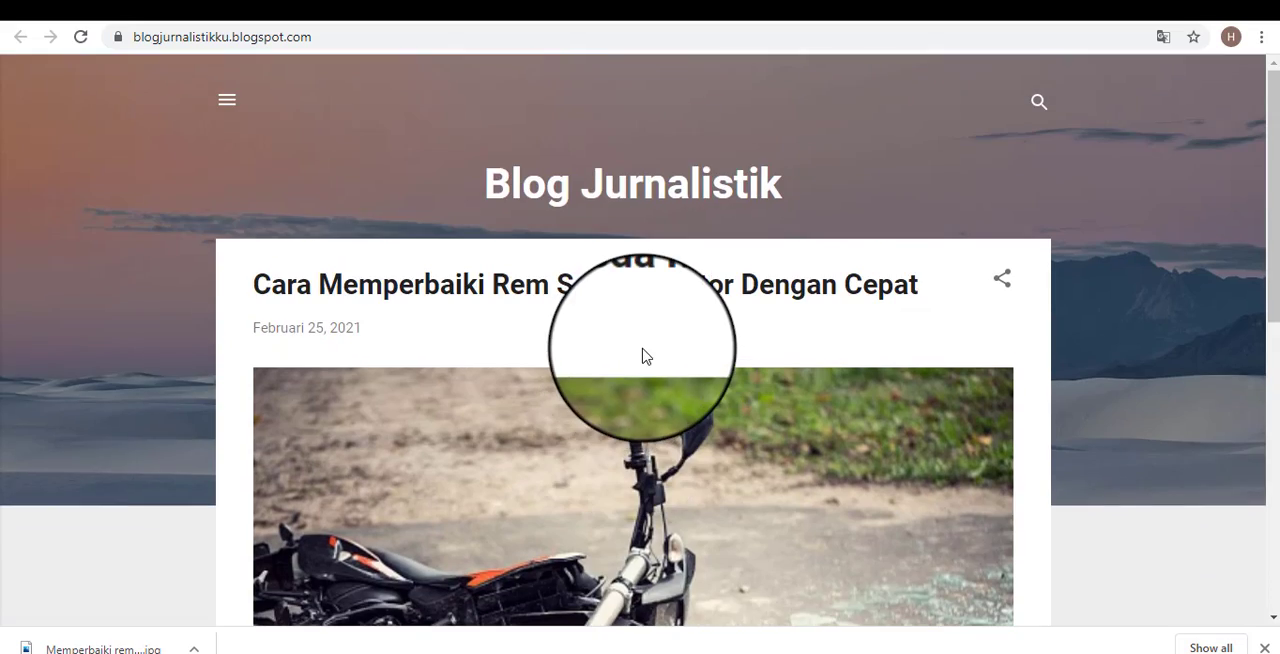
pyautogui.scroll(-6, 645, 357)
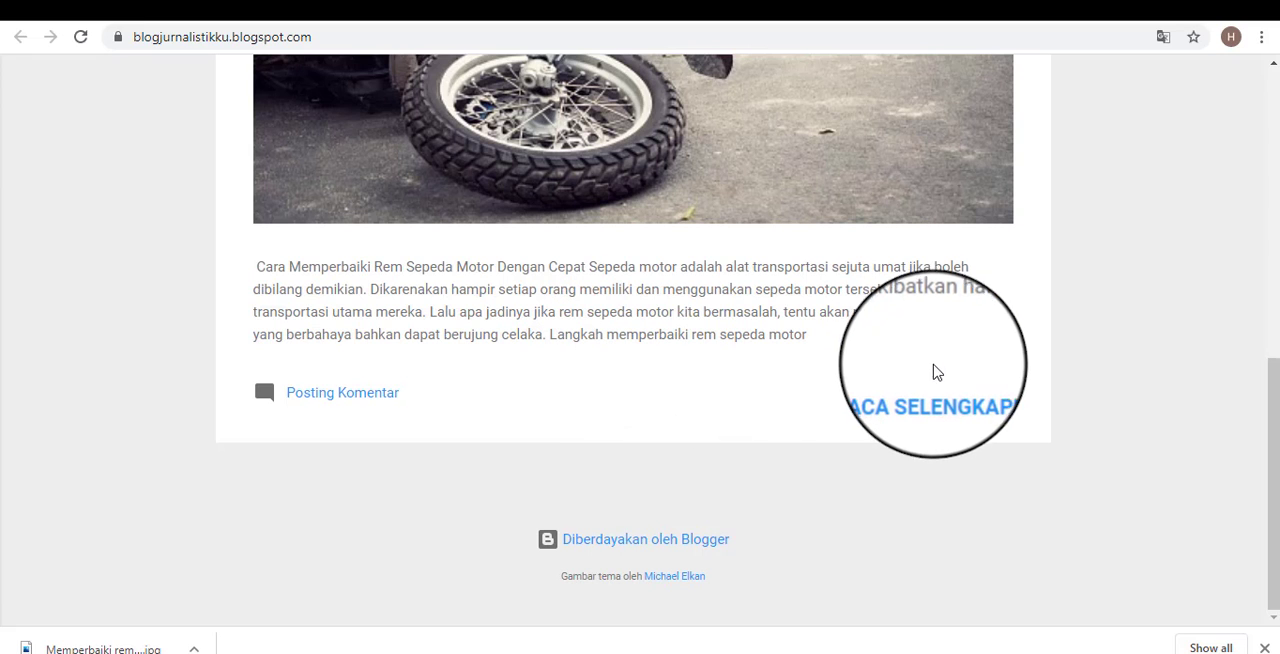
pyautogui.scroll(3, 891, 363)
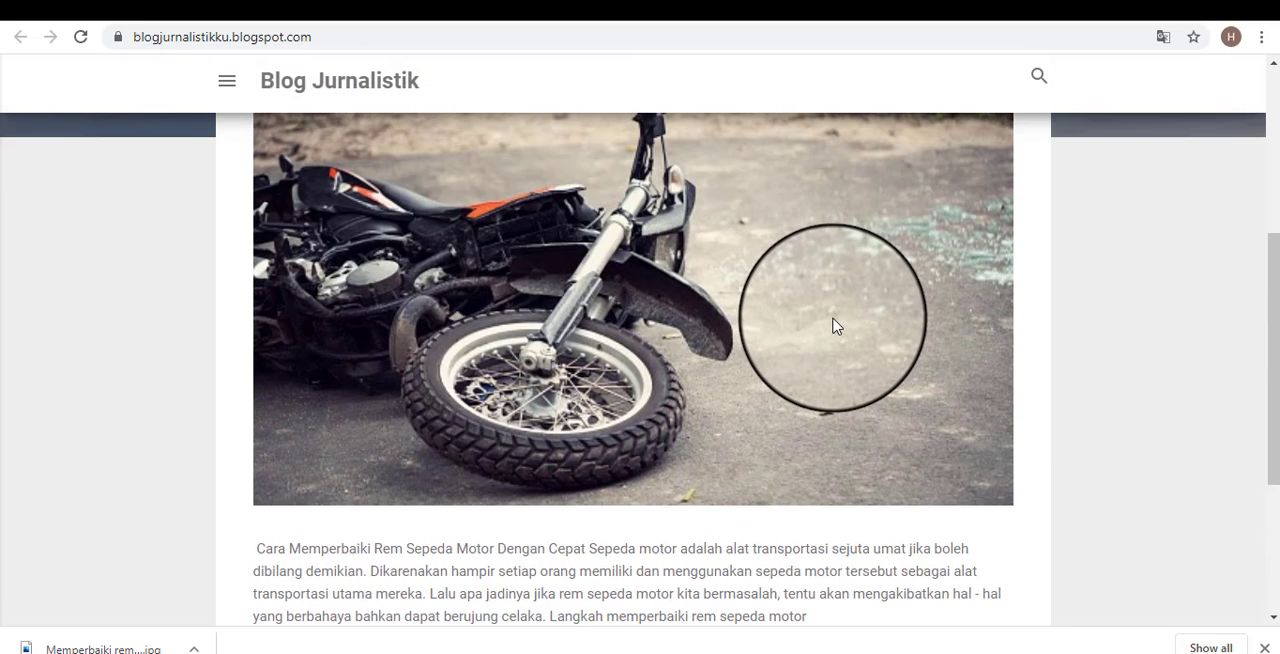
pyautogui.scroll(3, 836, 326)
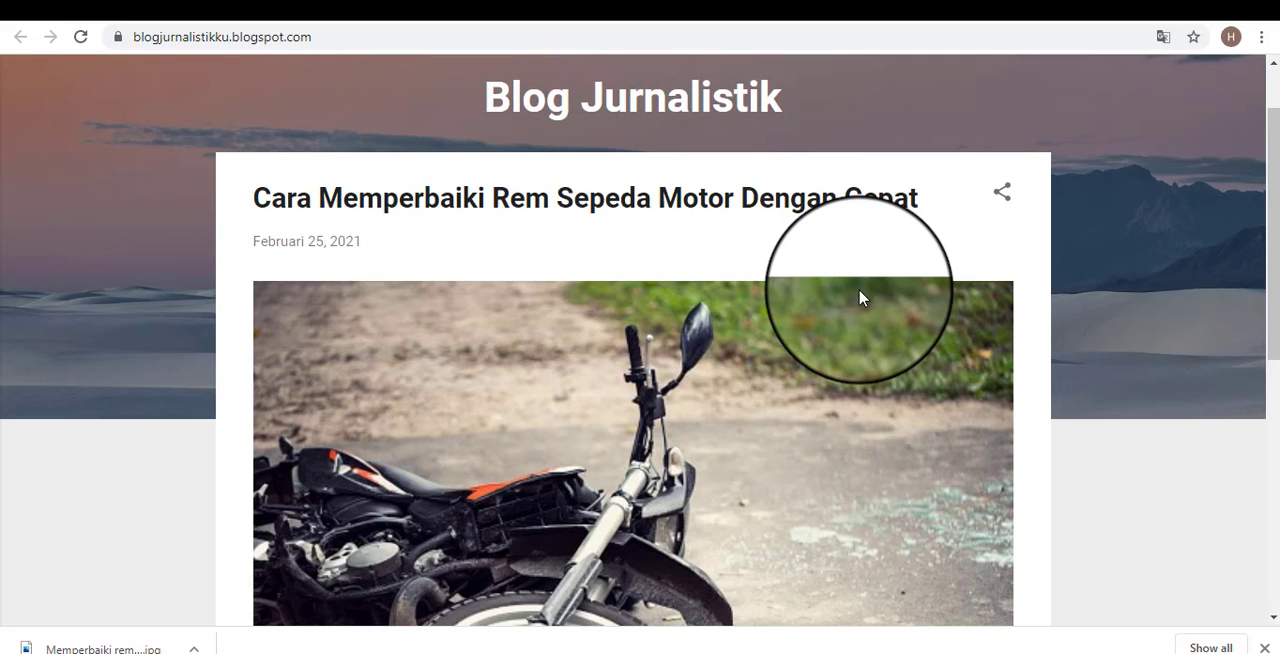
pyautogui.scroll(1, 860, 298)
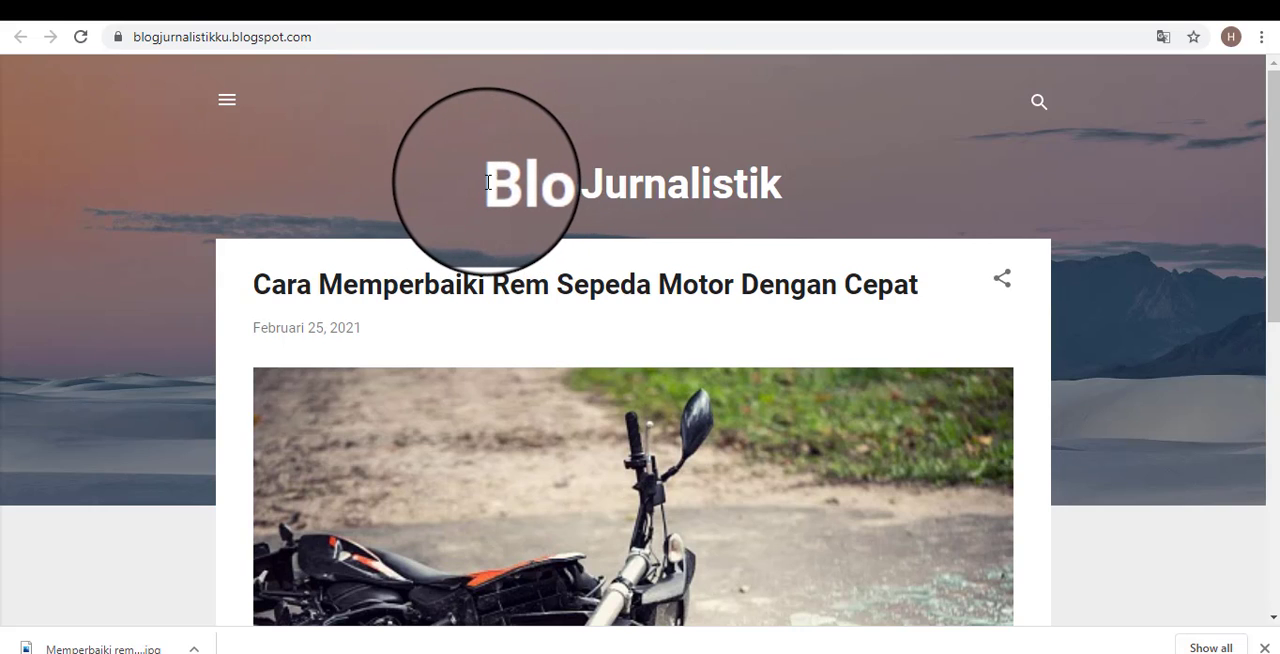
# Examine the Blog Jurnalistik header title and the start of the first post on the public blog.
pyautogui.moveTo(486, 189); pyautogui.dragTo(817, 198)
pyautogui.click(817, 198)
pyautogui.scroll(-4, 517, 386)
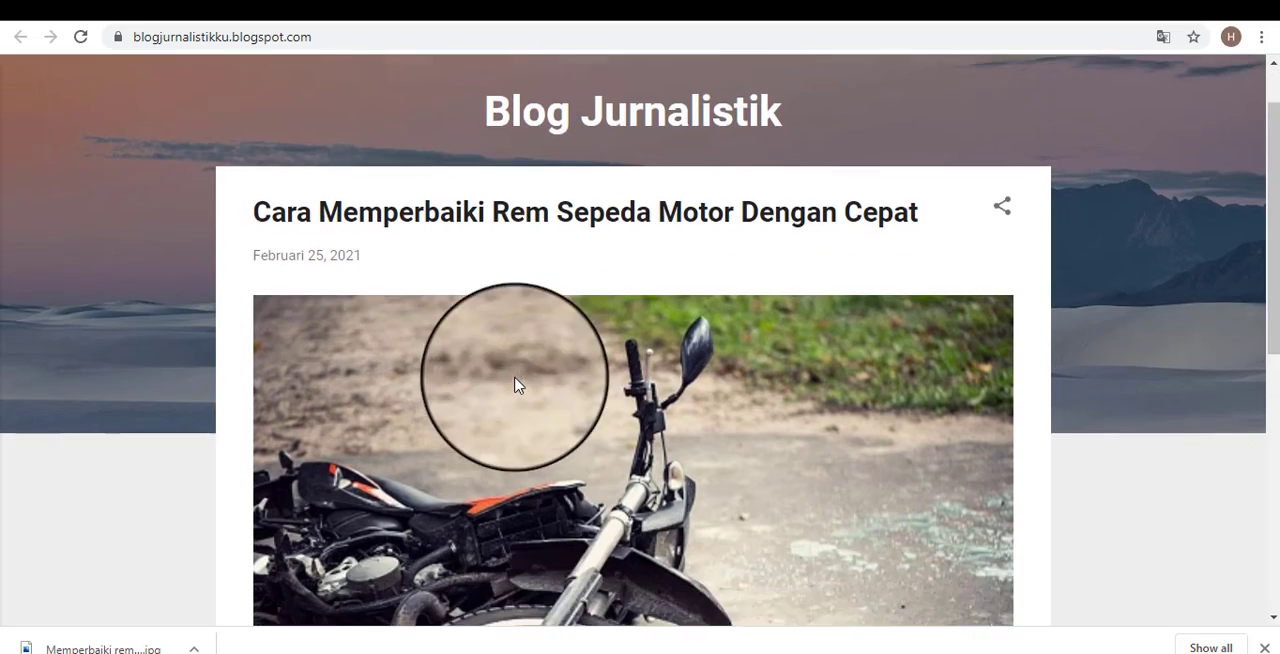
pyautogui.scroll(1, 600, 230)
# Switch to the Blogger dashboard and look through its management sections and the list of posts.
pyautogui.click(523, 3)
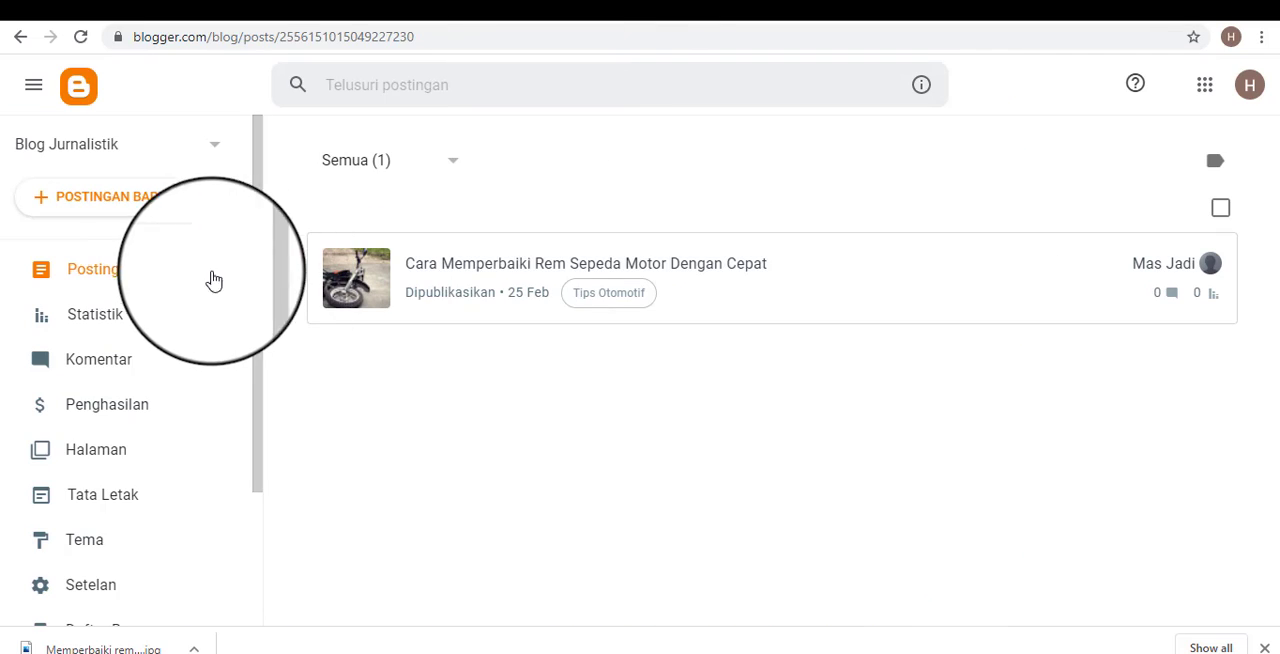
pyautogui.scroll(-2, 166, 297)
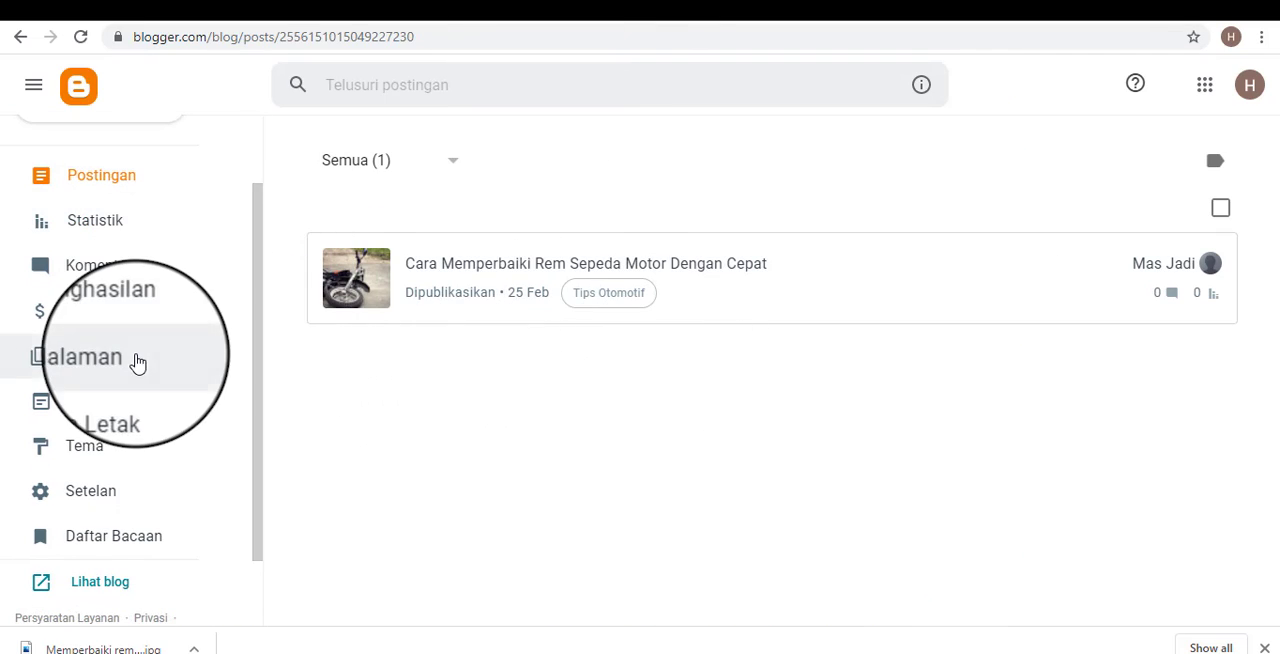
pyautogui.scroll(2, 134, 363)
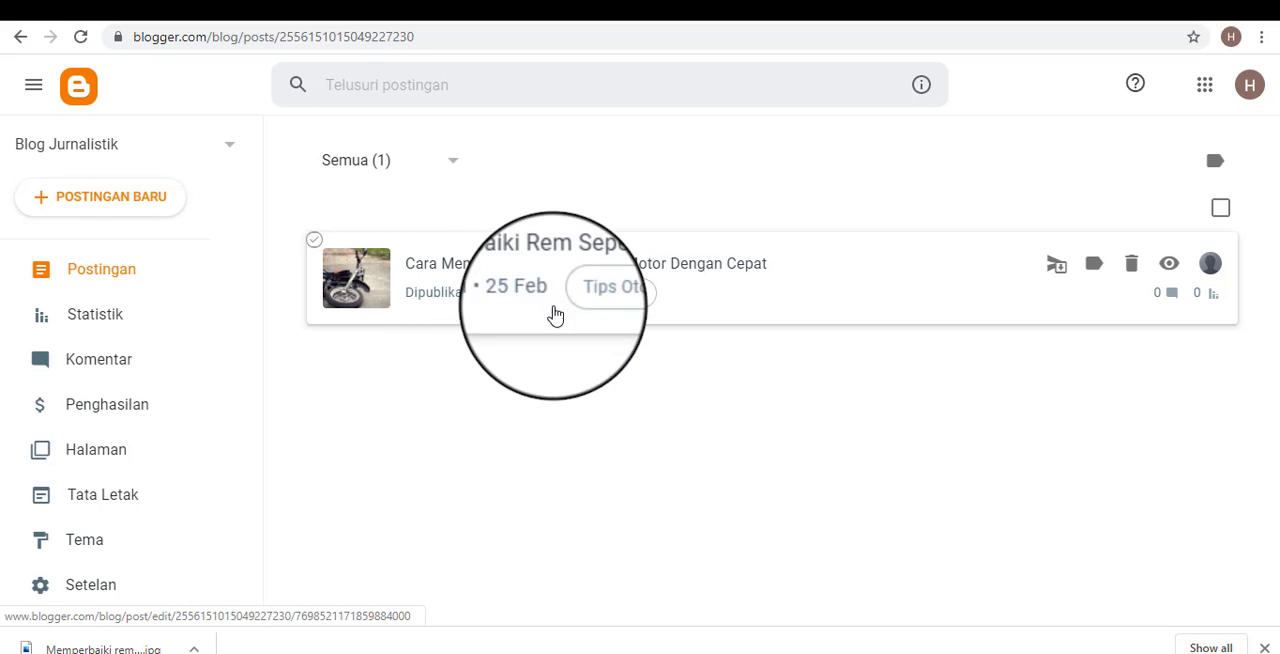
# Switch to the public blog and look over the published motorcycle brake post from its title to its excerpt.
pyautogui.click(745, 6)
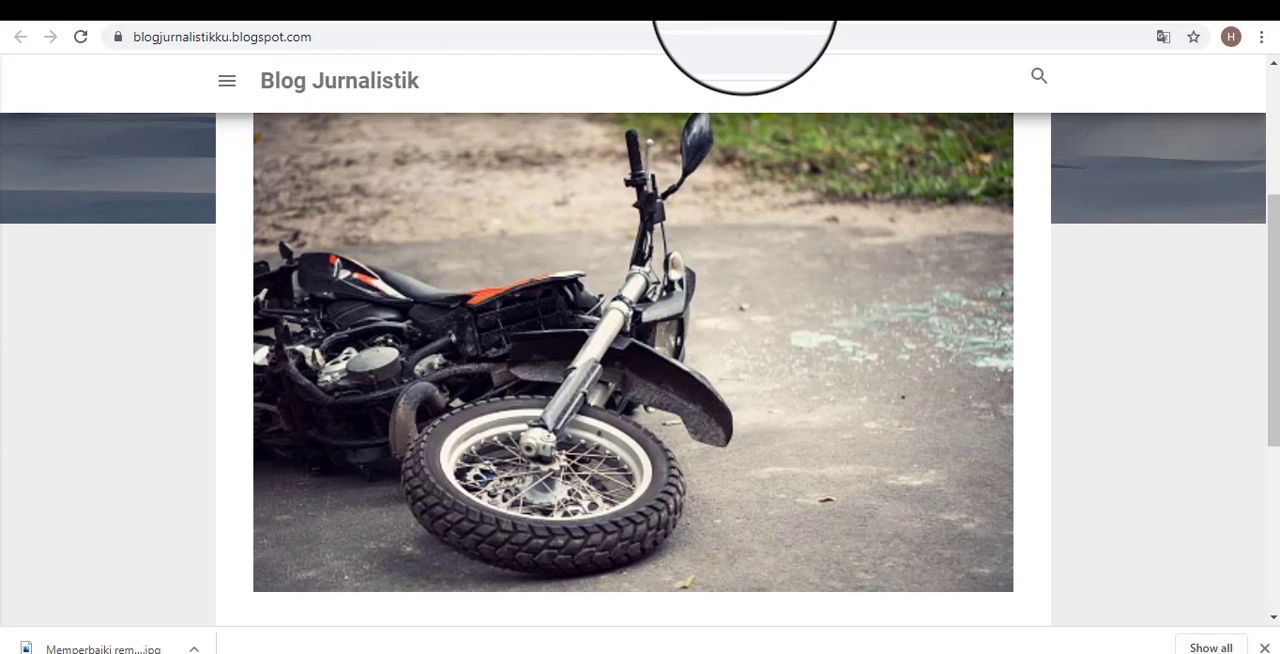
pyautogui.scroll(3, 755, 373)
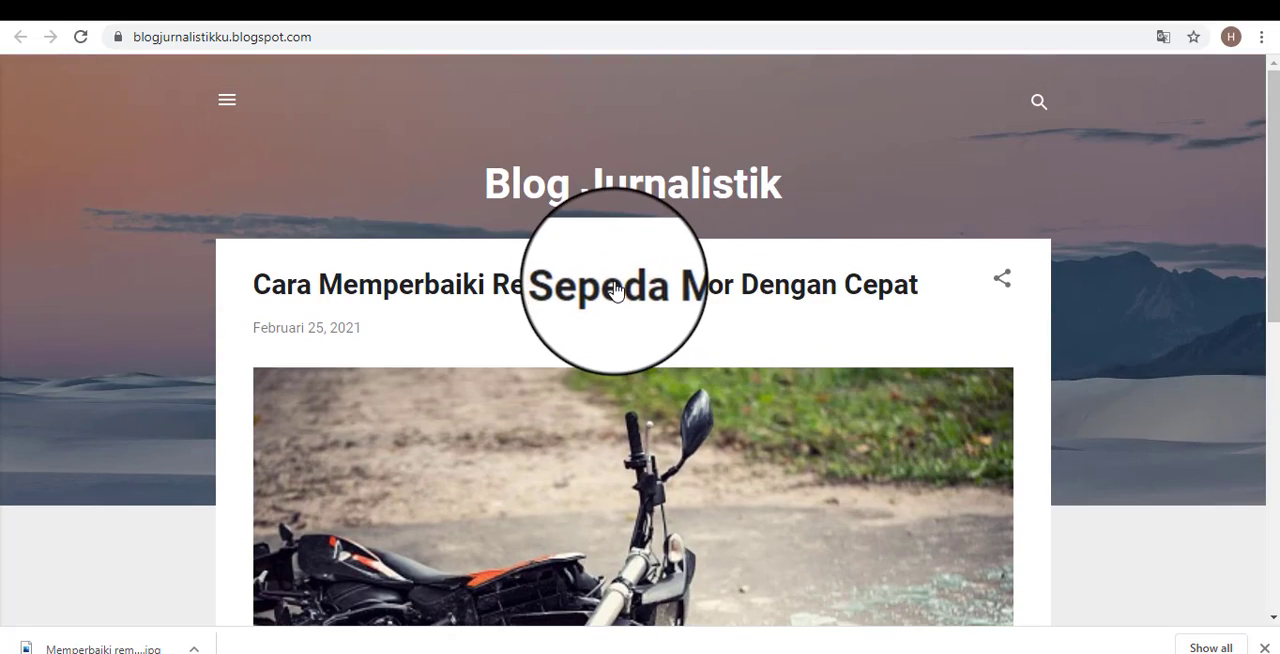
pyautogui.scroll(-4, 783, 393)
pyautogui.scroll(-3, 783, 393)
pyautogui.scroll(7, 706, 491)
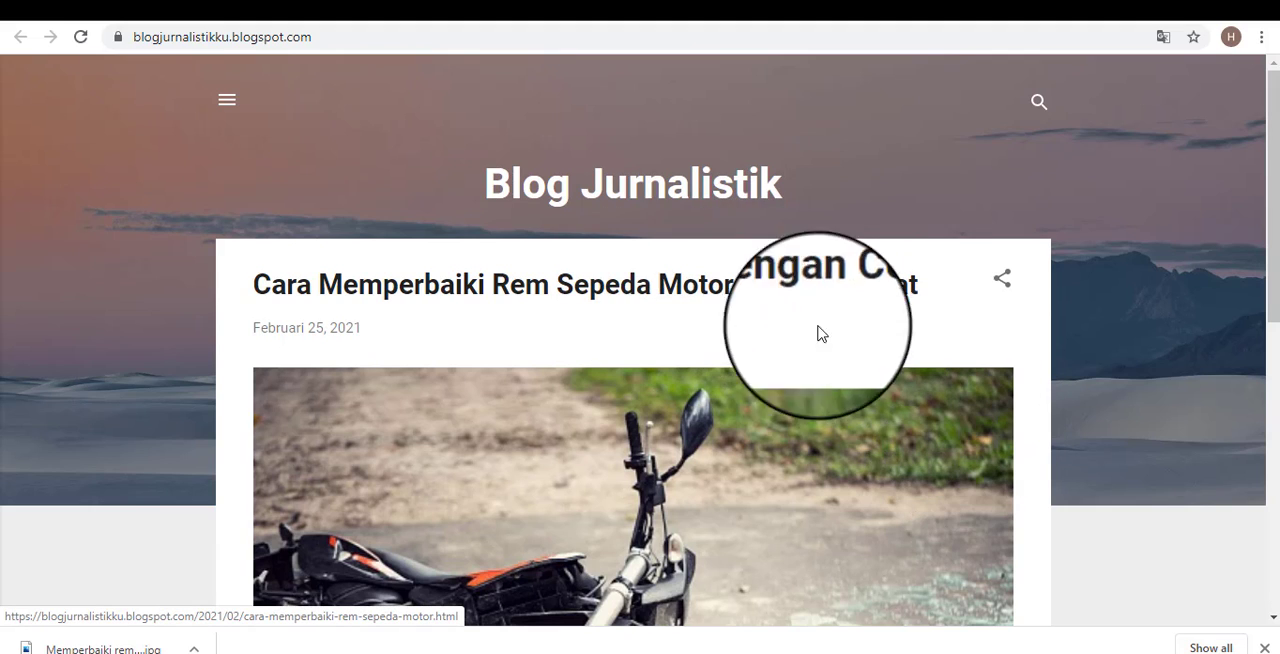
# Close the browser's downloads bar and look over the blog home page.
pyautogui.click(1265, 645)
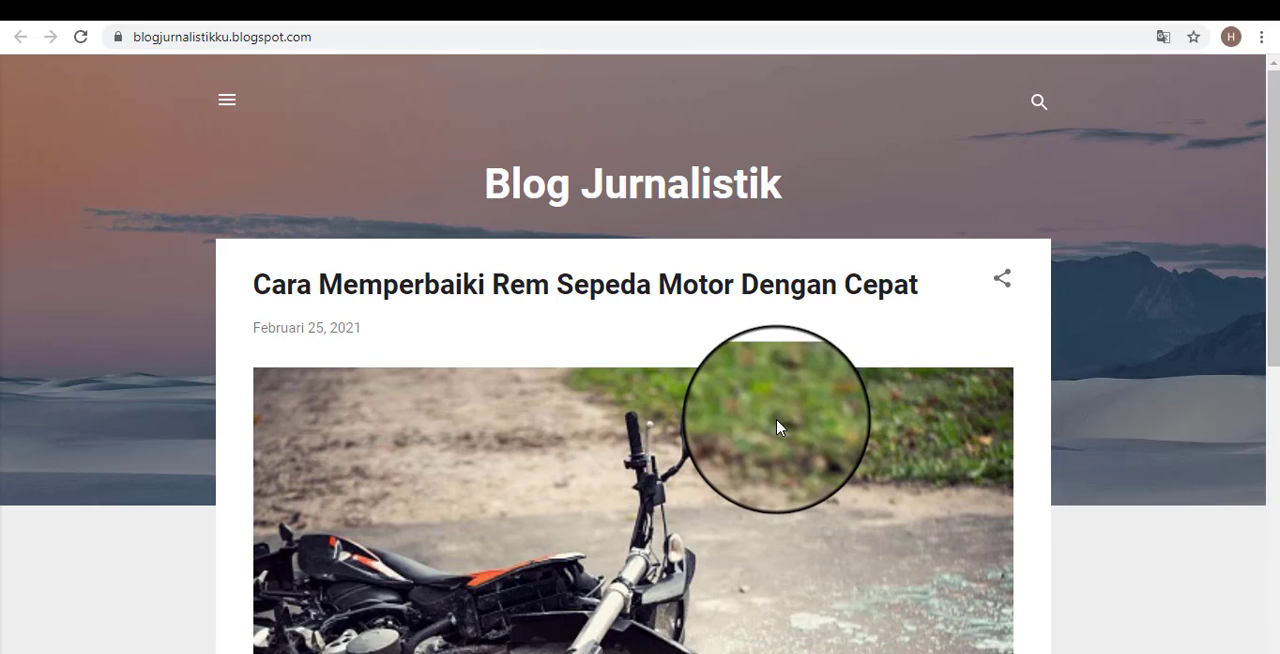
pyautogui.scroll(-3, 790, 435)
pyautogui.scroll(5, 898, 473)
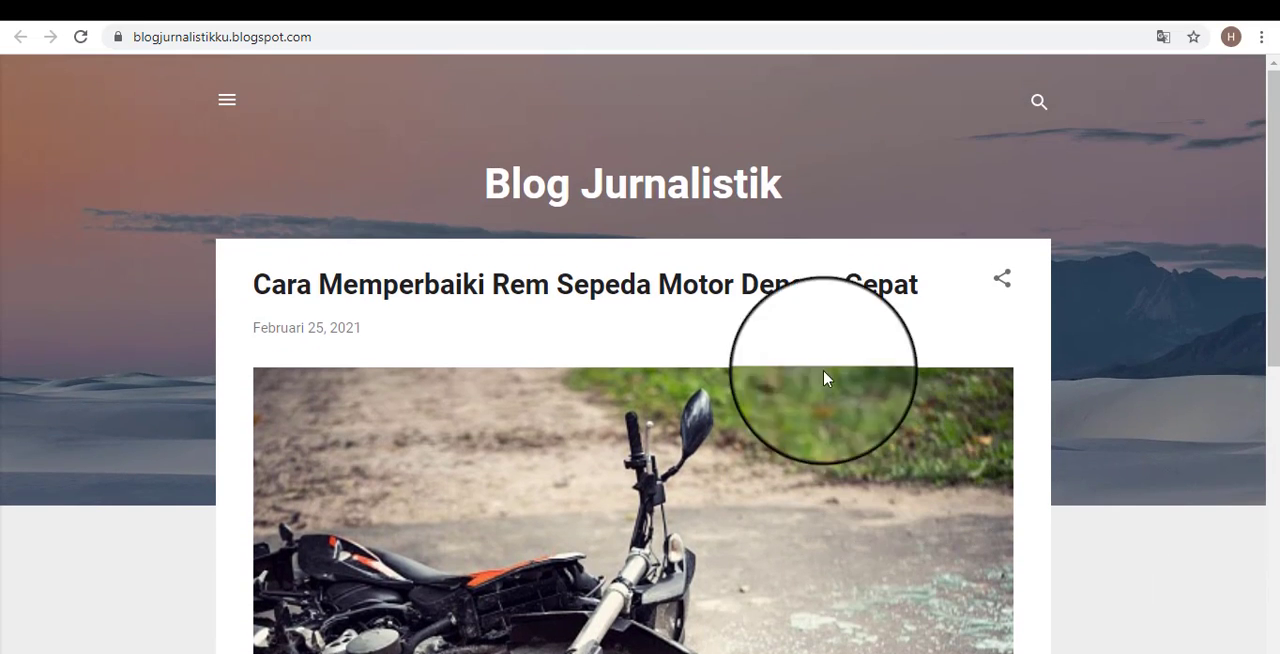
# Compare the post entry in the Blogger dashboard with how the post appears on the public blog.
pyautogui.click(566, 8)
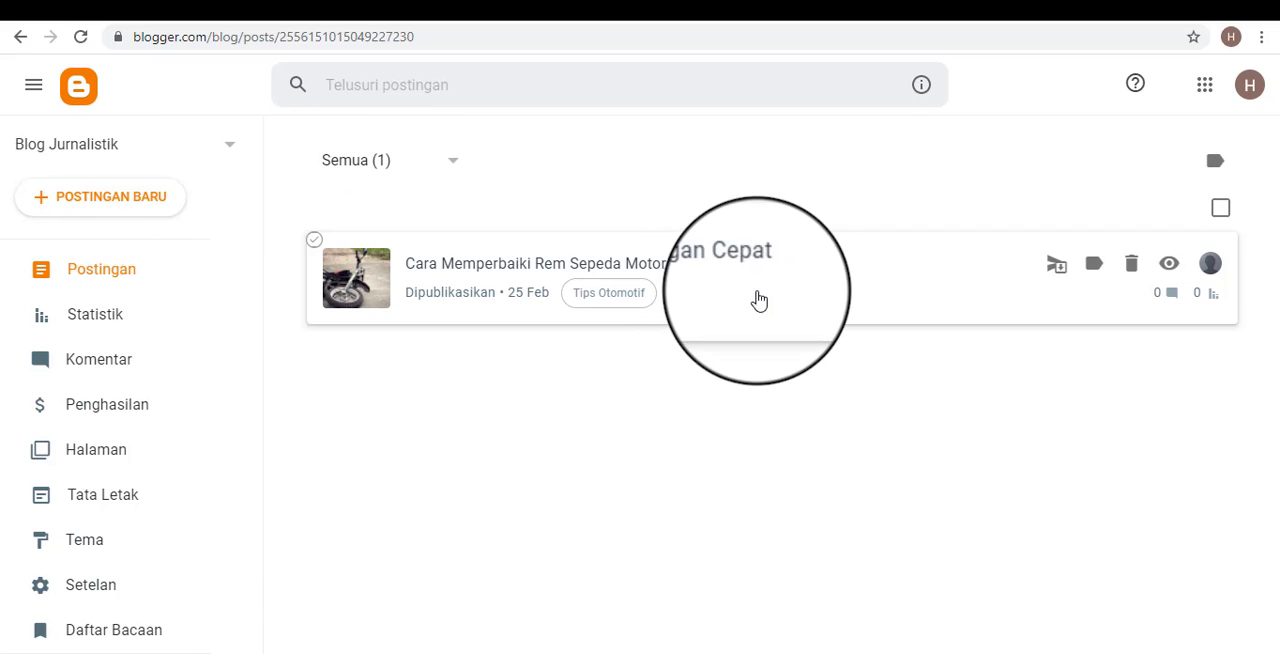
pyautogui.click(729, 3)
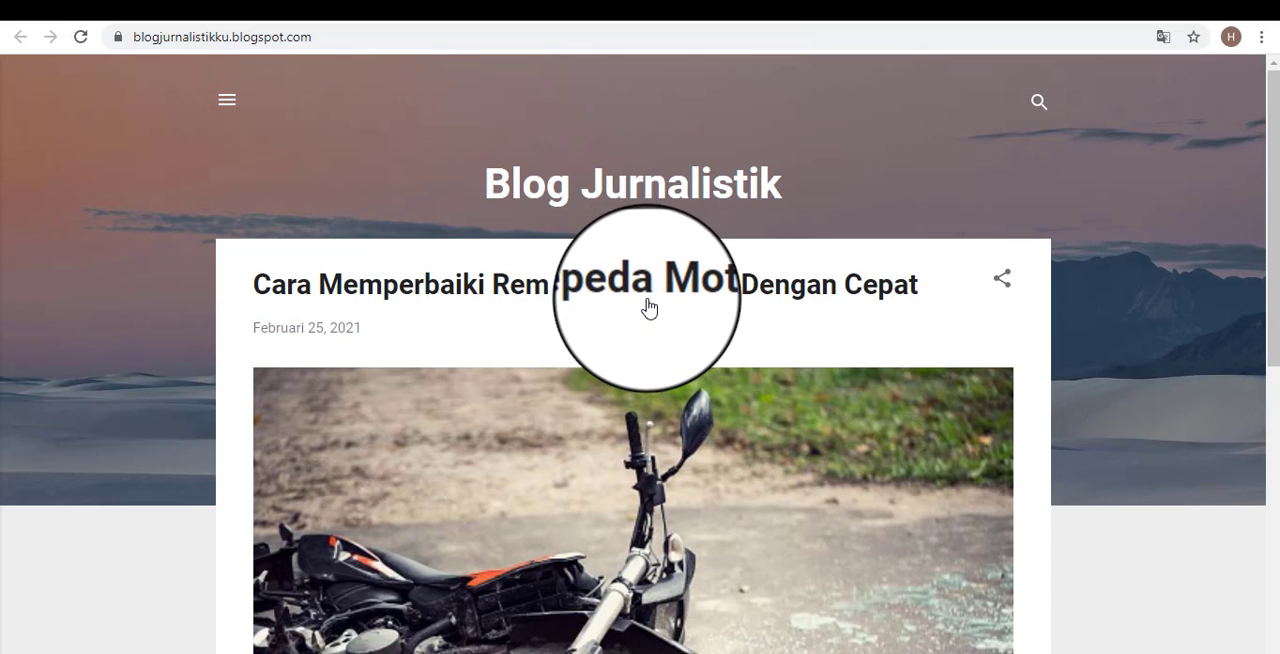
pyautogui.click(549, 3)
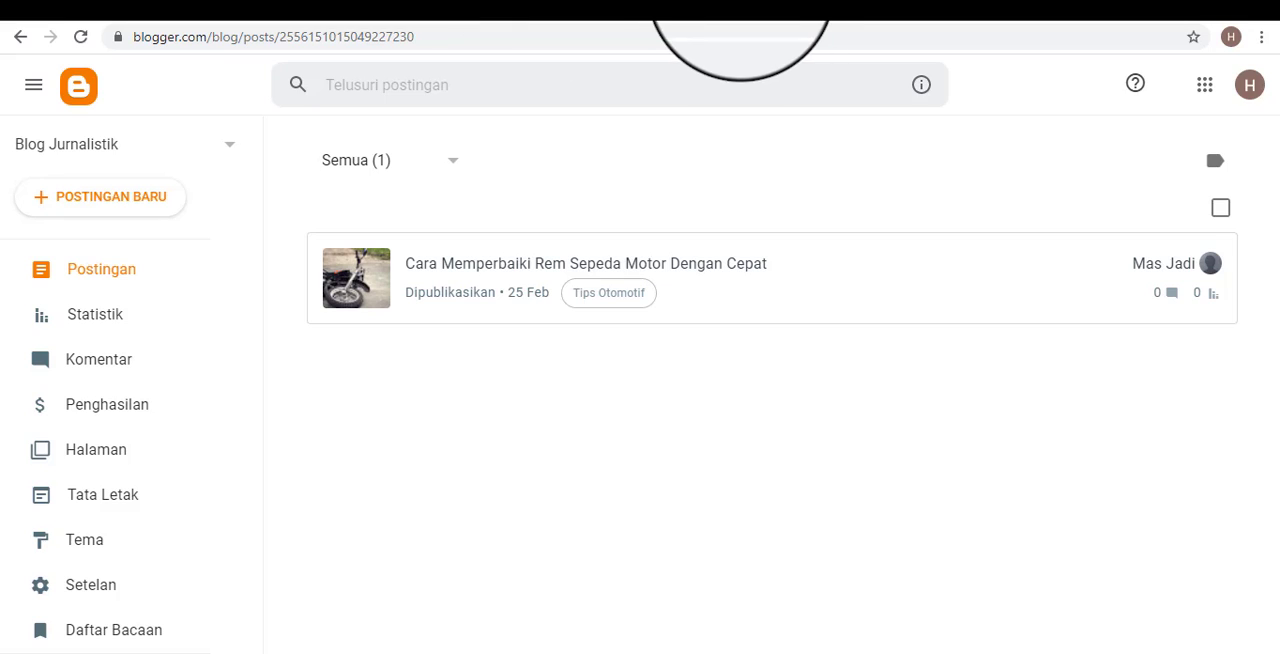
pyautogui.click(741, 5)
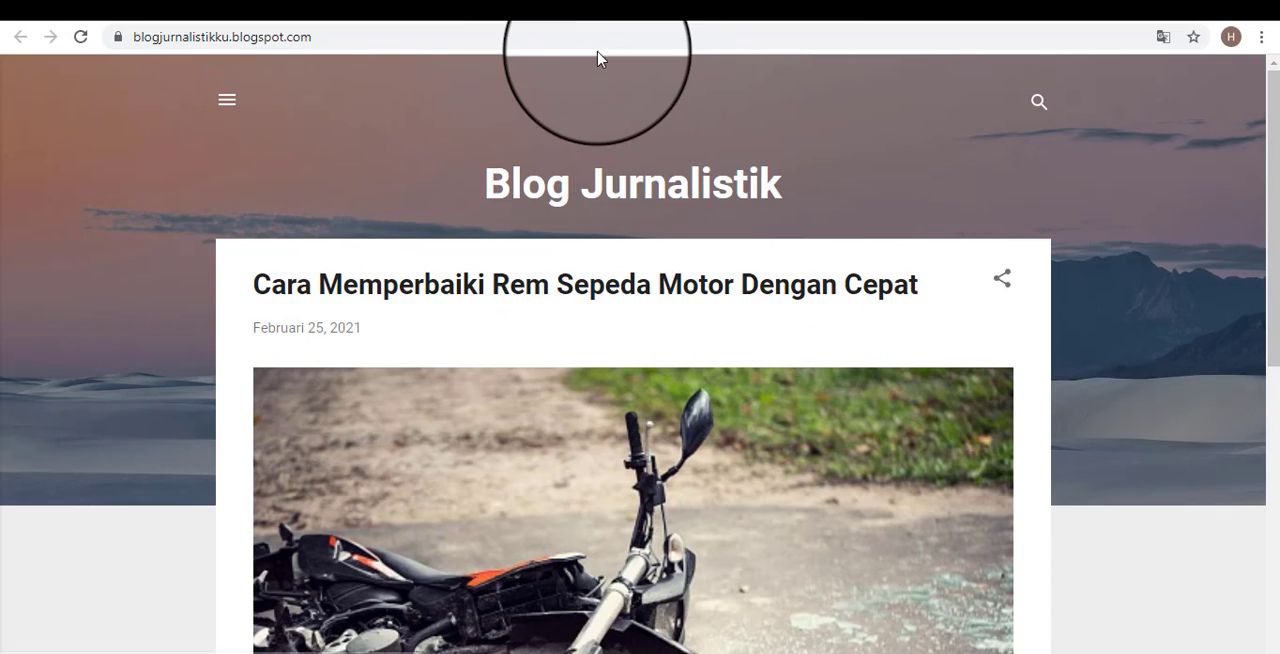
# Look over the public home page down to its footer and examine the header title again.
pyautogui.scroll(-6, 700, 420)
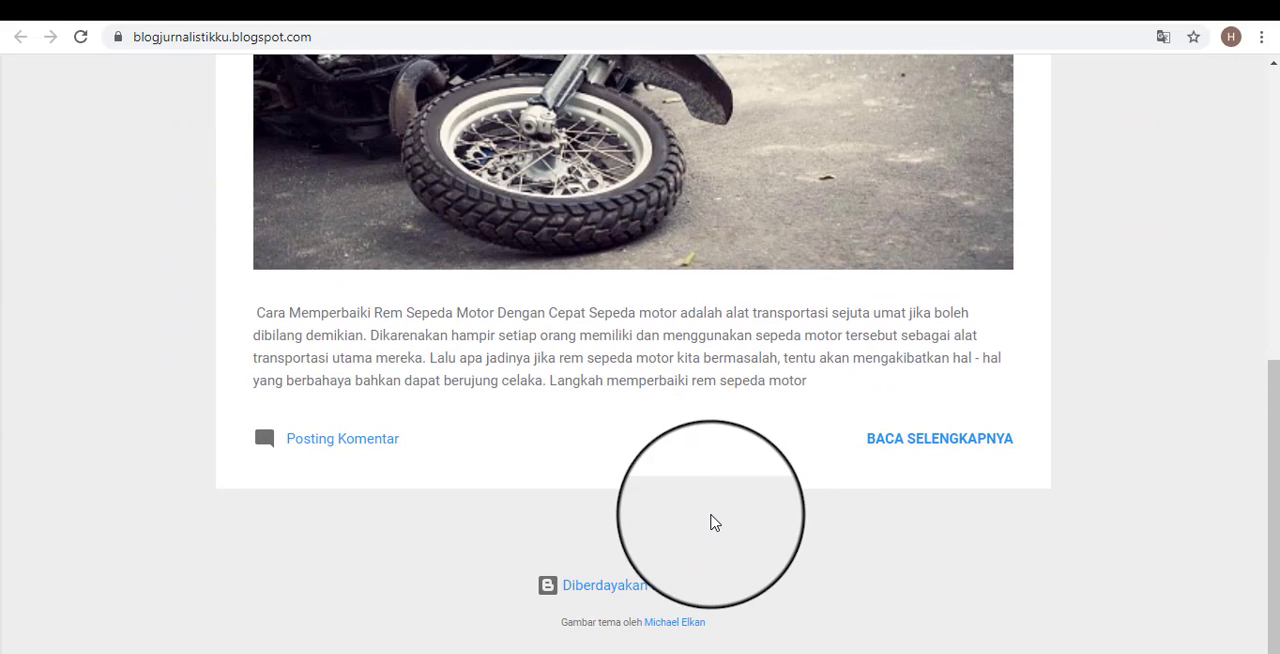
pyautogui.scroll(4, 786, 477)
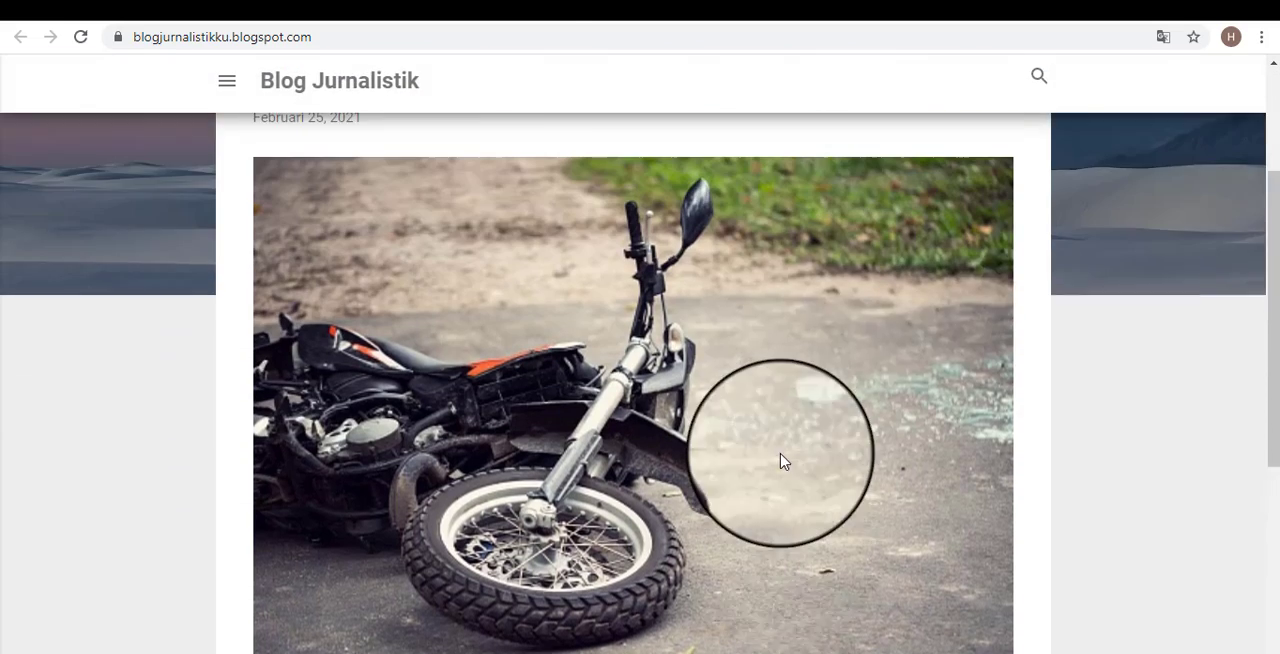
pyautogui.scroll(2, 784, 461)
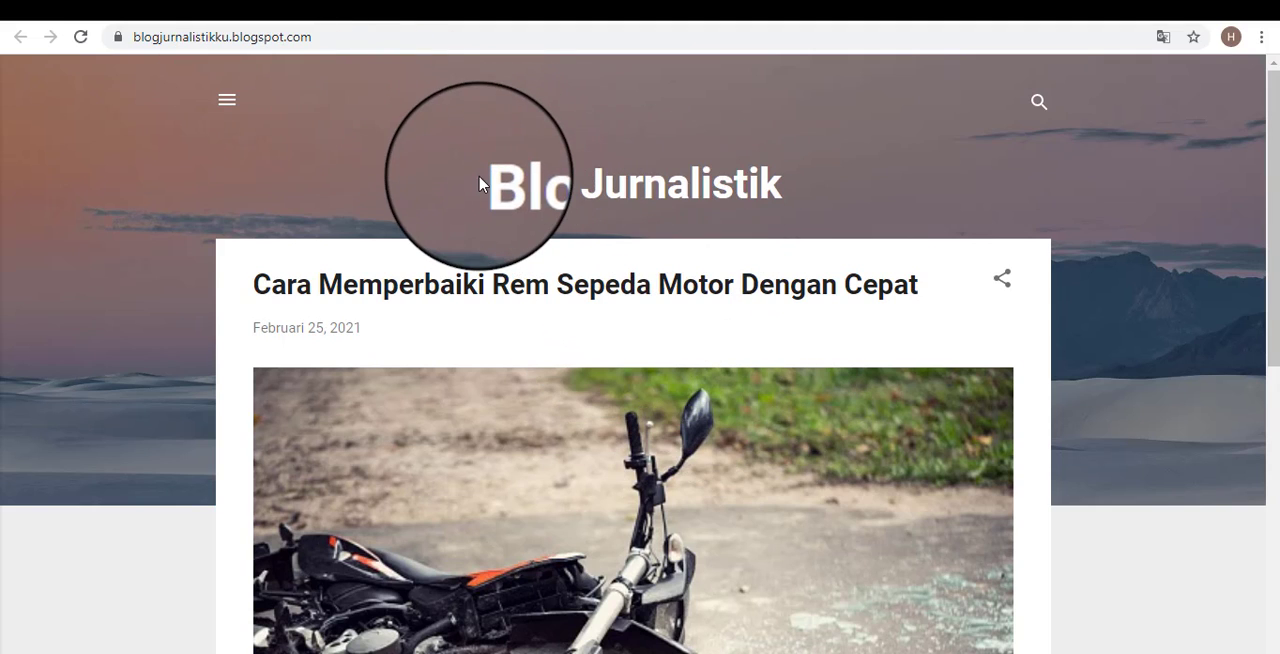
pyautogui.moveTo(479, 183); pyautogui.dragTo(903, 197)
pyautogui.click(903, 194)
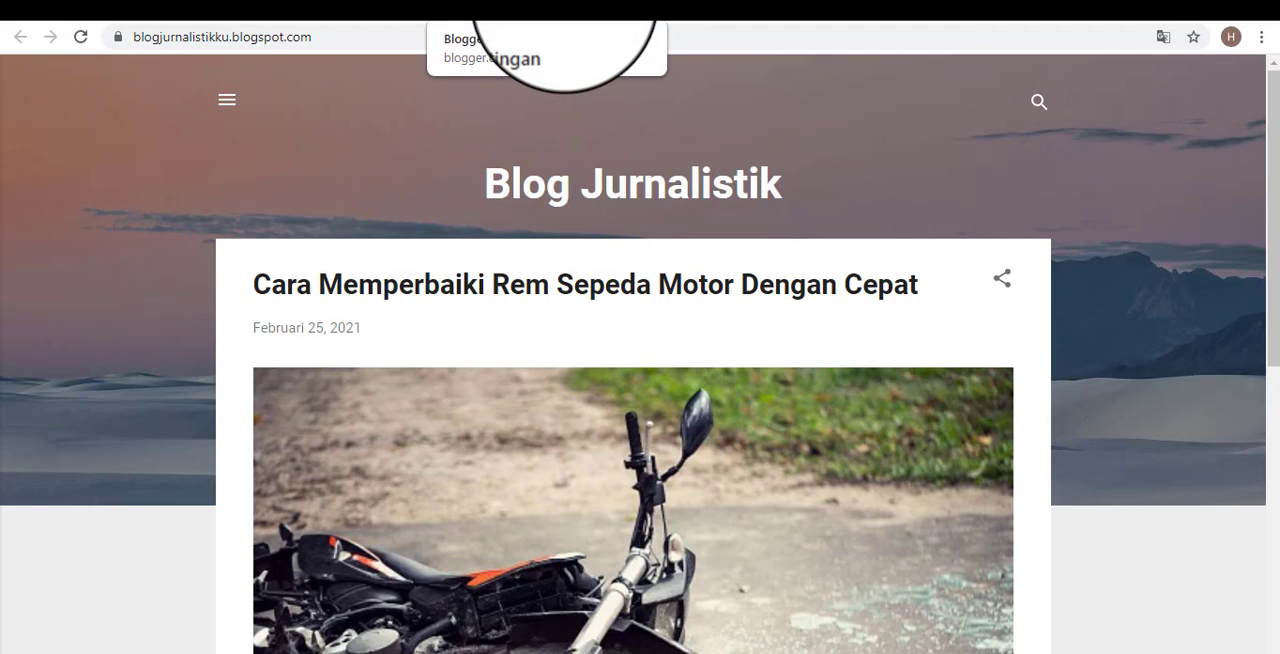
# Return to the Blogger dashboard and open the blog's Halaman section.
pyautogui.click(565, 10)
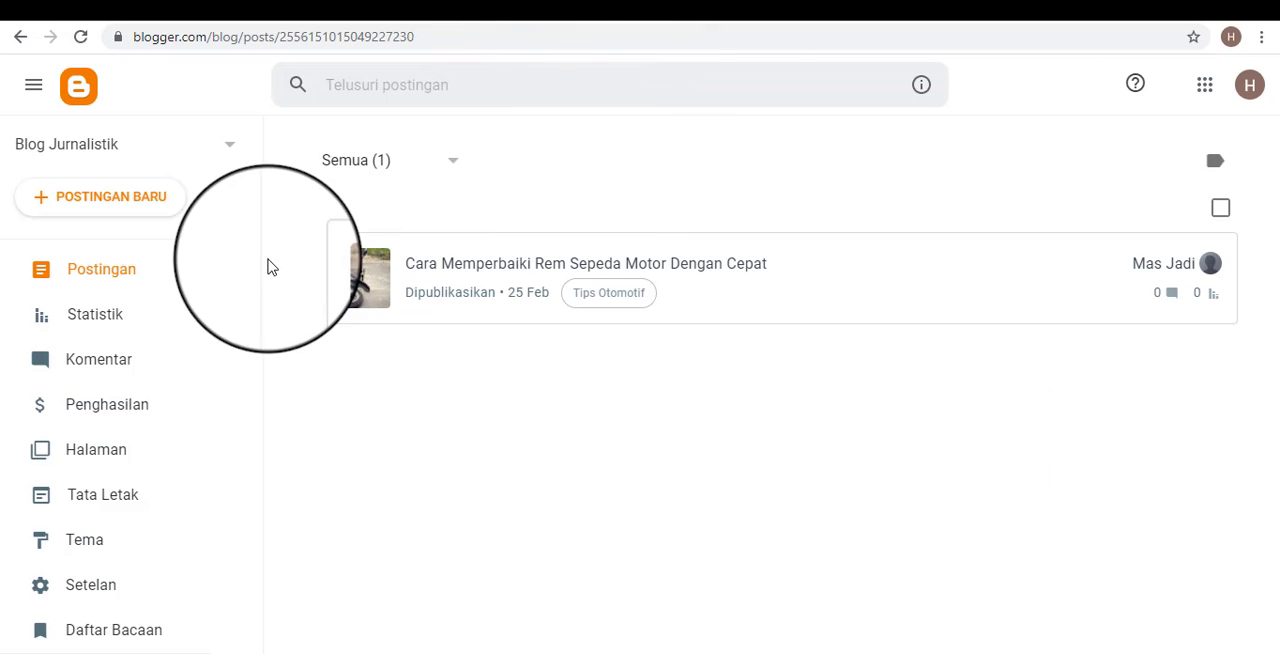
pyautogui.click(766, 10)
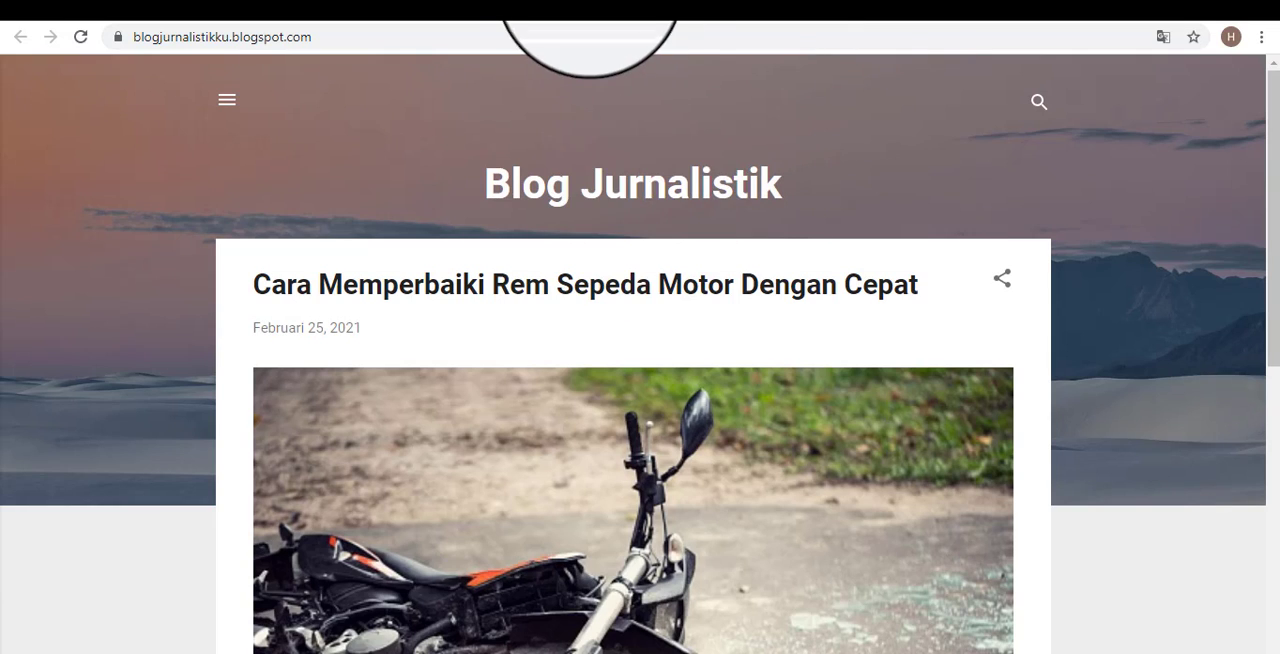
pyautogui.click(584, 10)
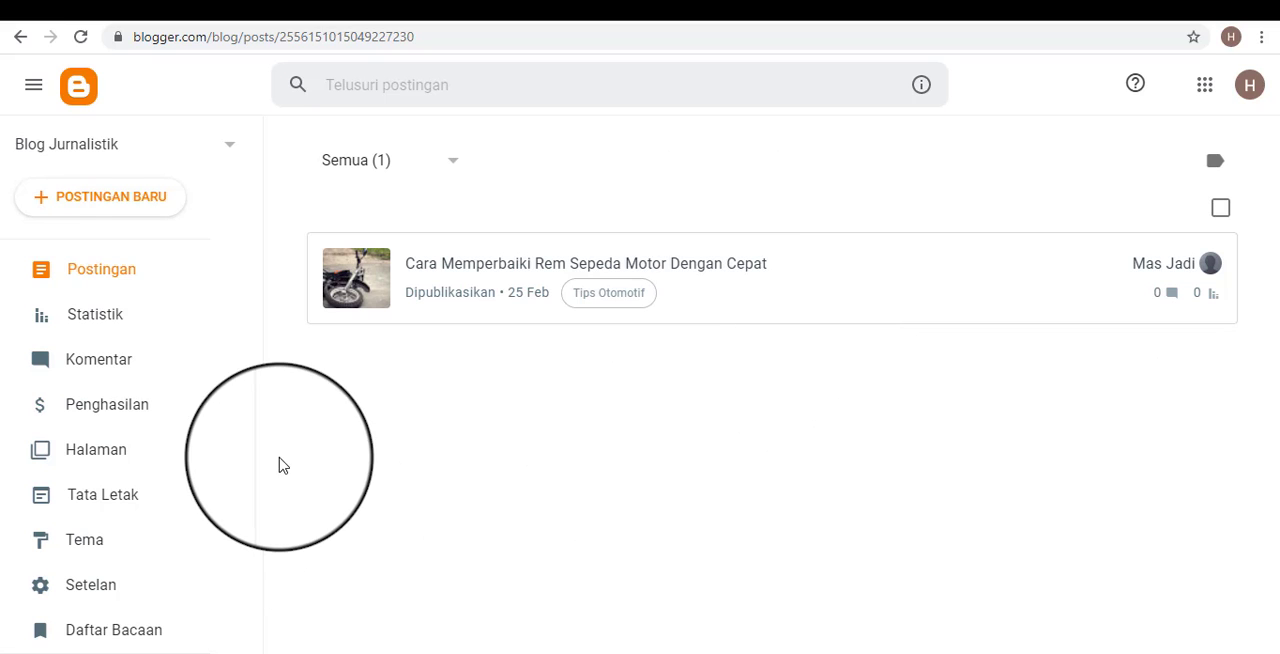
pyautogui.click(111, 462)
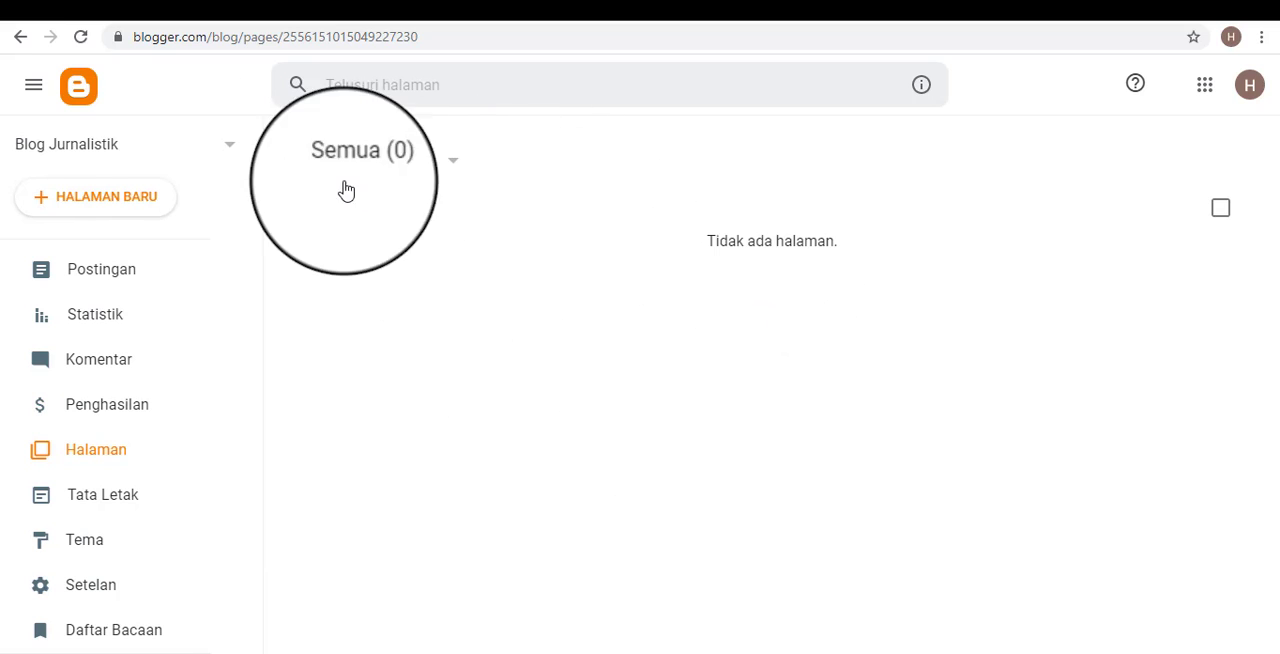
pyautogui.click(98, 459)
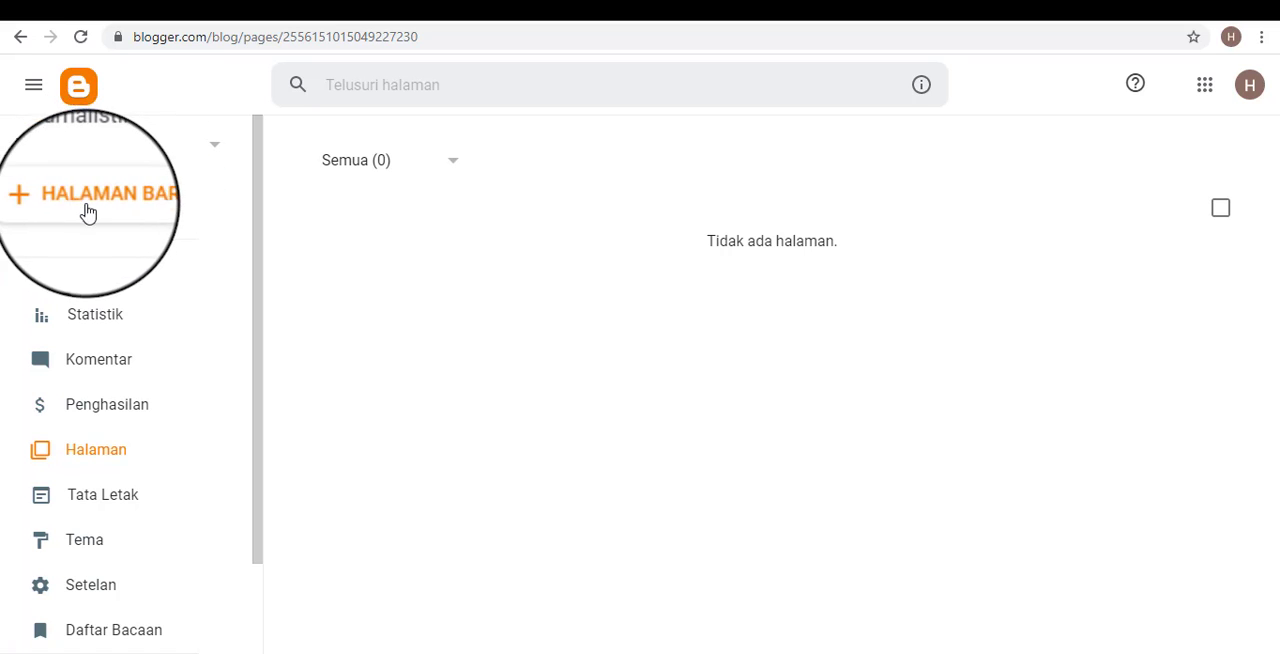
# Create a new page titled "Informasi Kontak" and check its title.
pyautogui.click(118, 201)
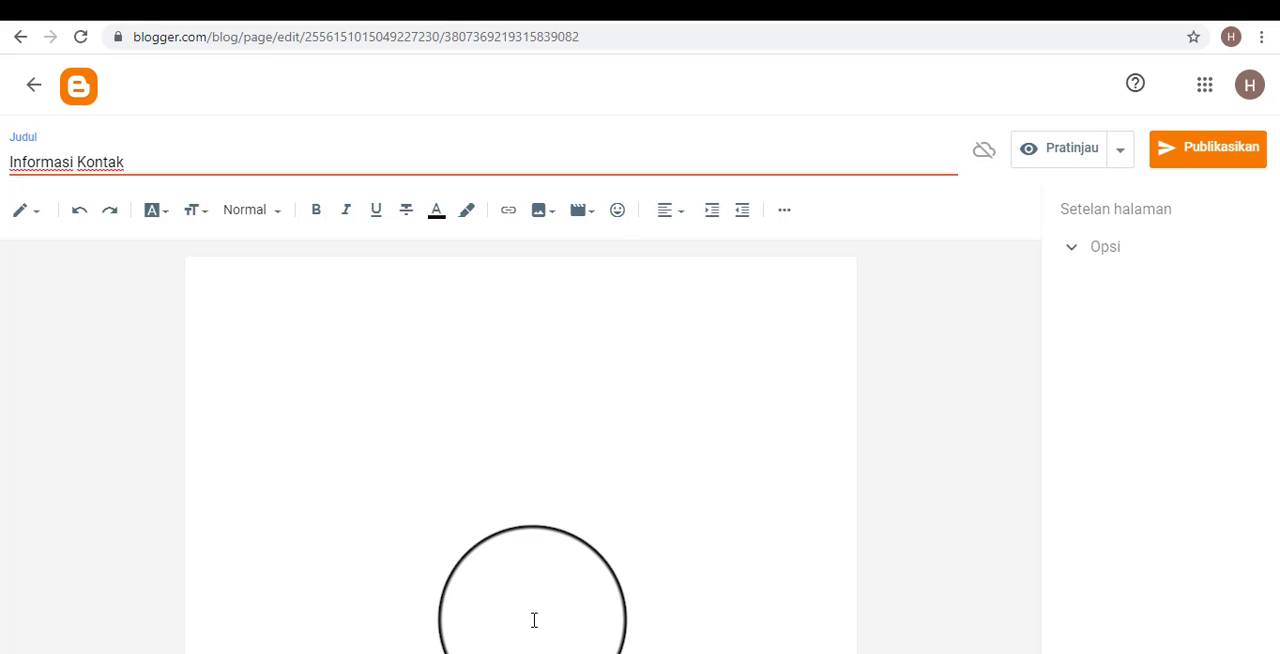
pyautogui.click(358, 322)
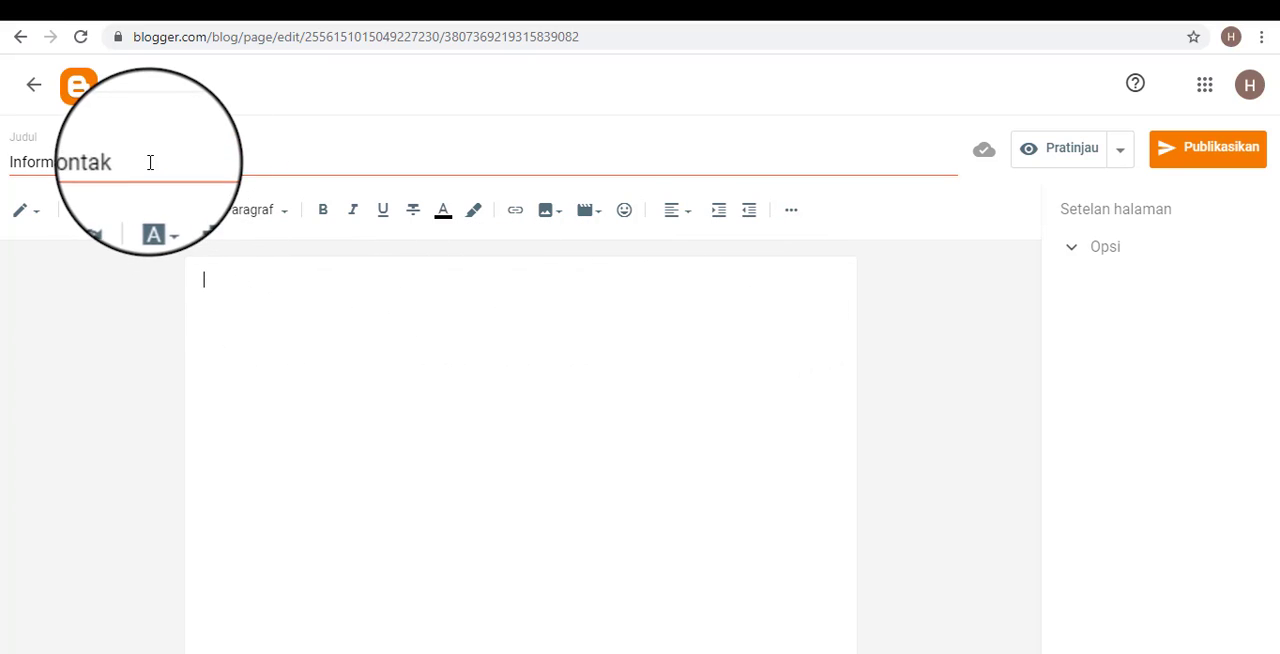
pyautogui.moveTo(11, 161); pyautogui.dragTo(199, 148)
pyautogui.click(199, 148)
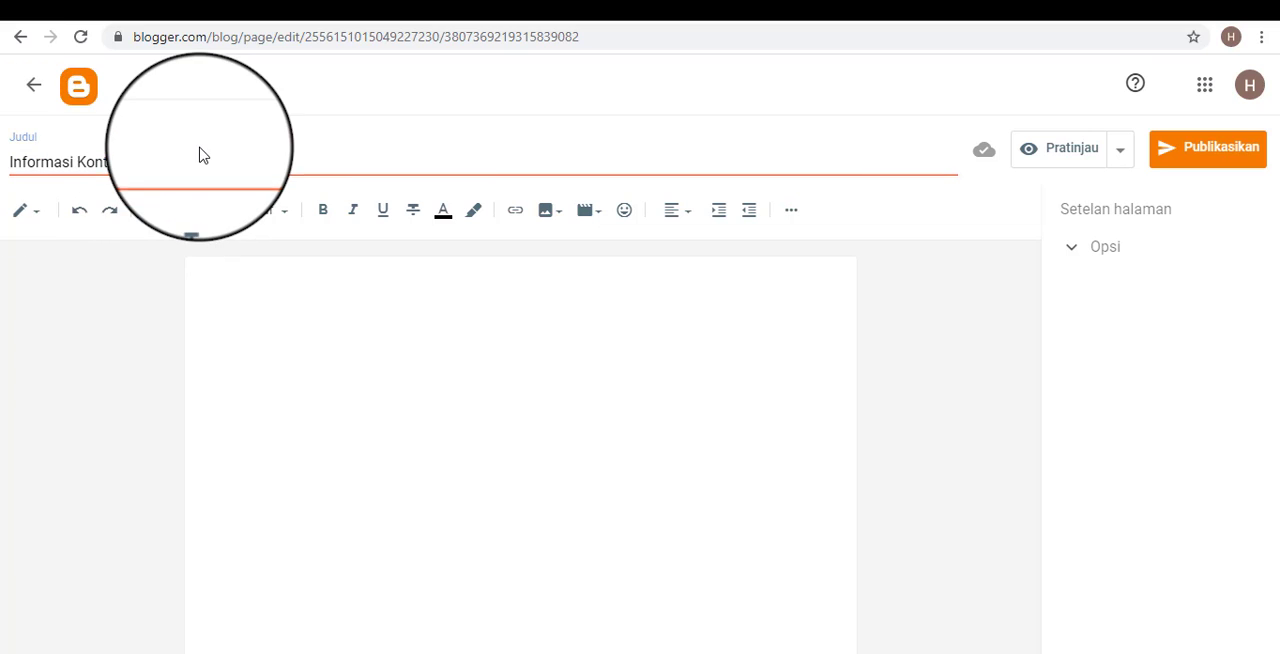
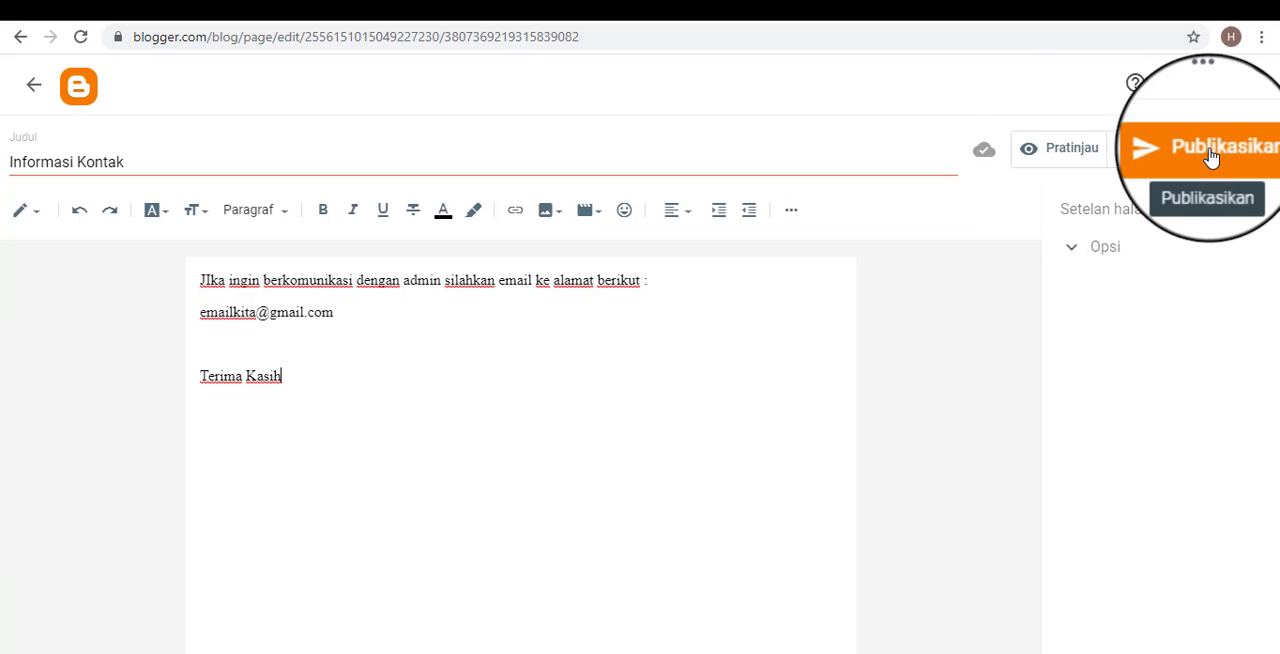
# Set the page's reader comments to "Jangan izinkan, sembunyikan yang telah ada".
pyautogui.click(1080, 249)
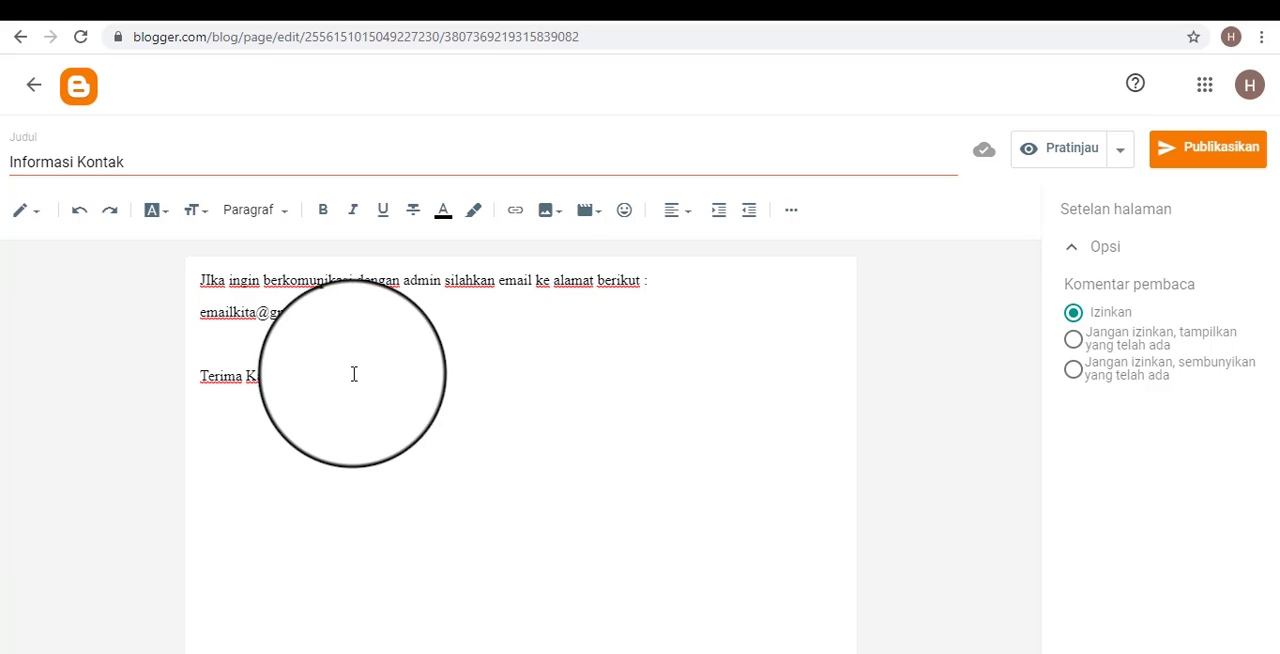
pyautogui.moveTo(354, 376); pyautogui.dragTo(171, 286)
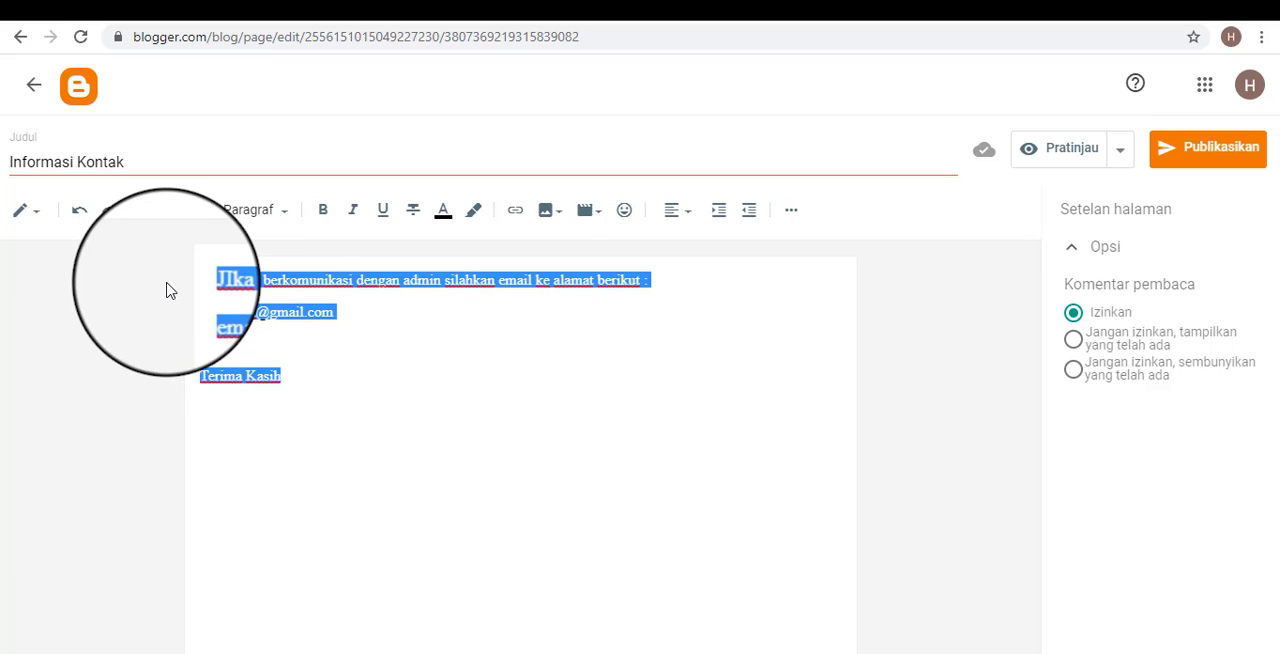
pyautogui.click(1073, 369)
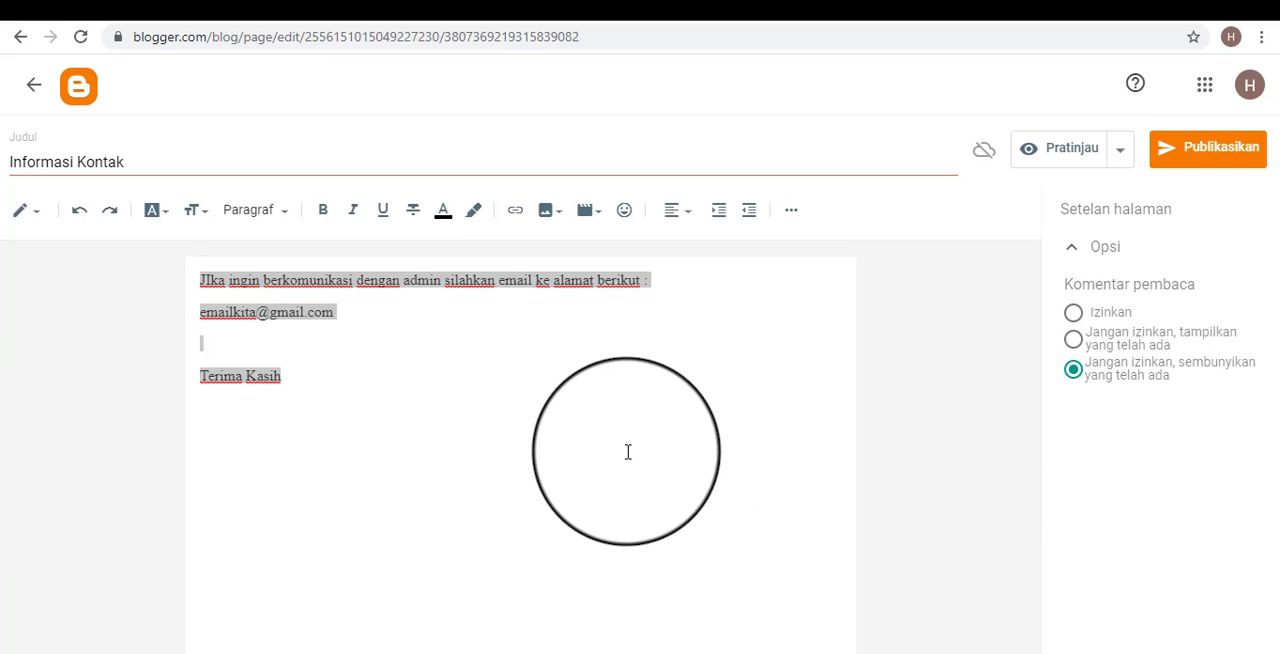
# Change the font of the whole page text to Verdana.
pyautogui.click(467, 389)
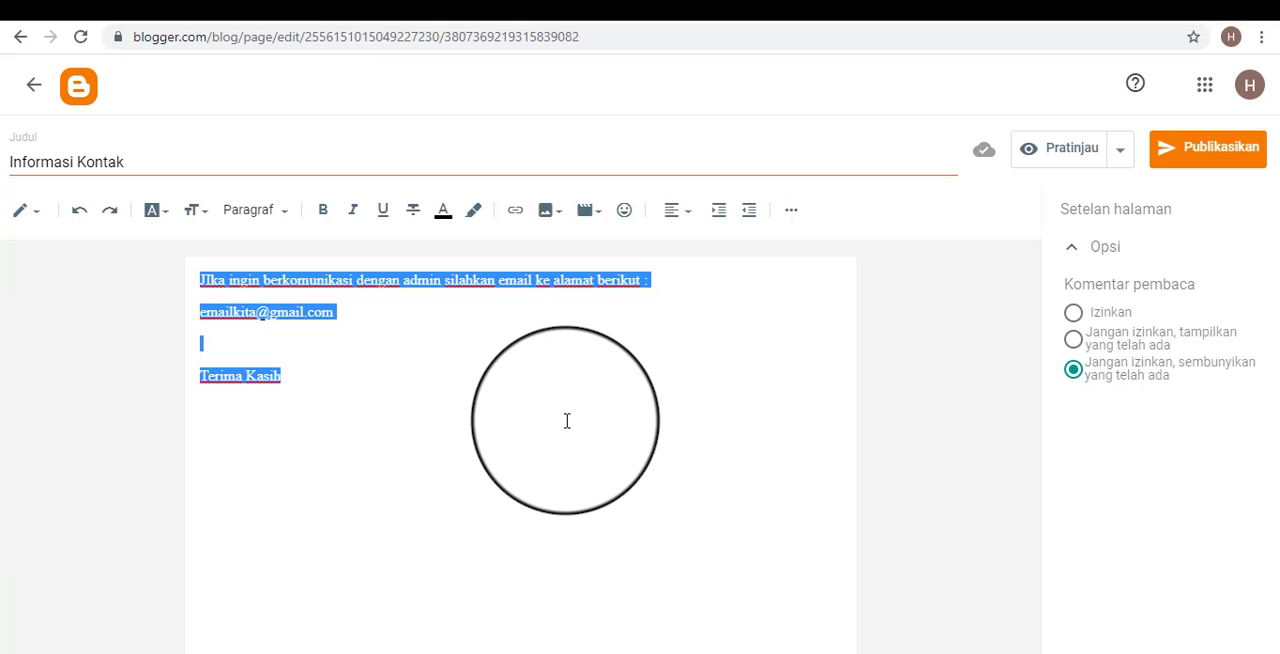
pyautogui.click(170, 222)
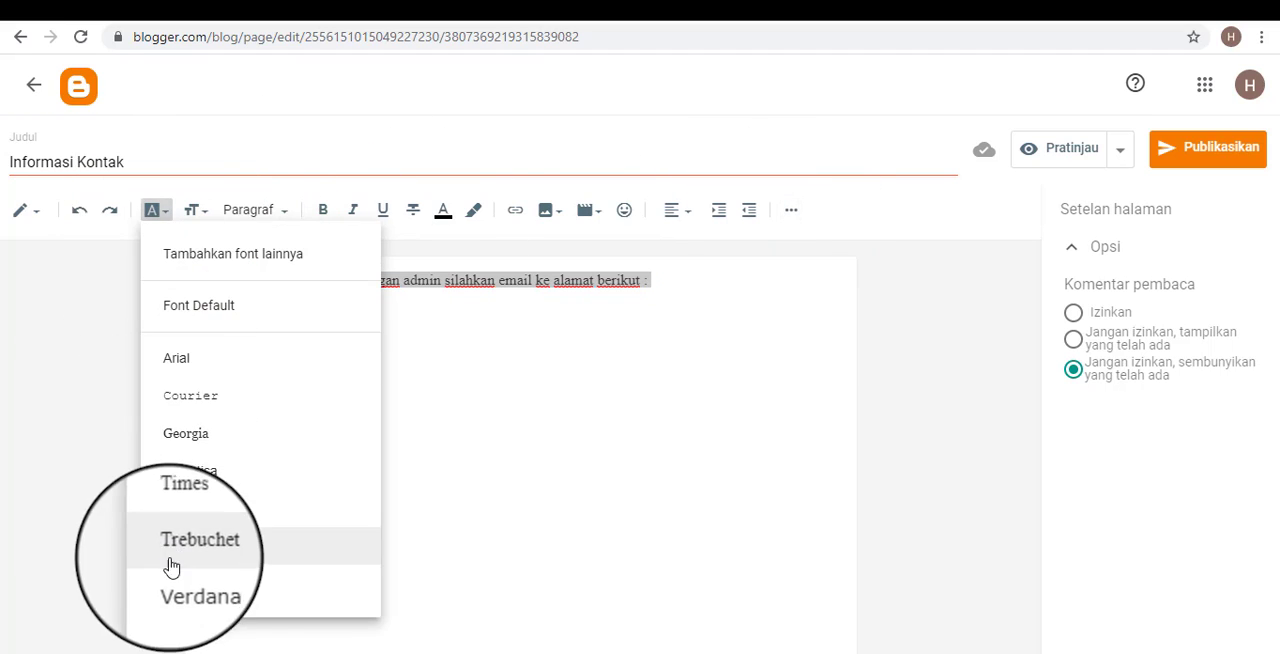
pyautogui.click(200, 592)
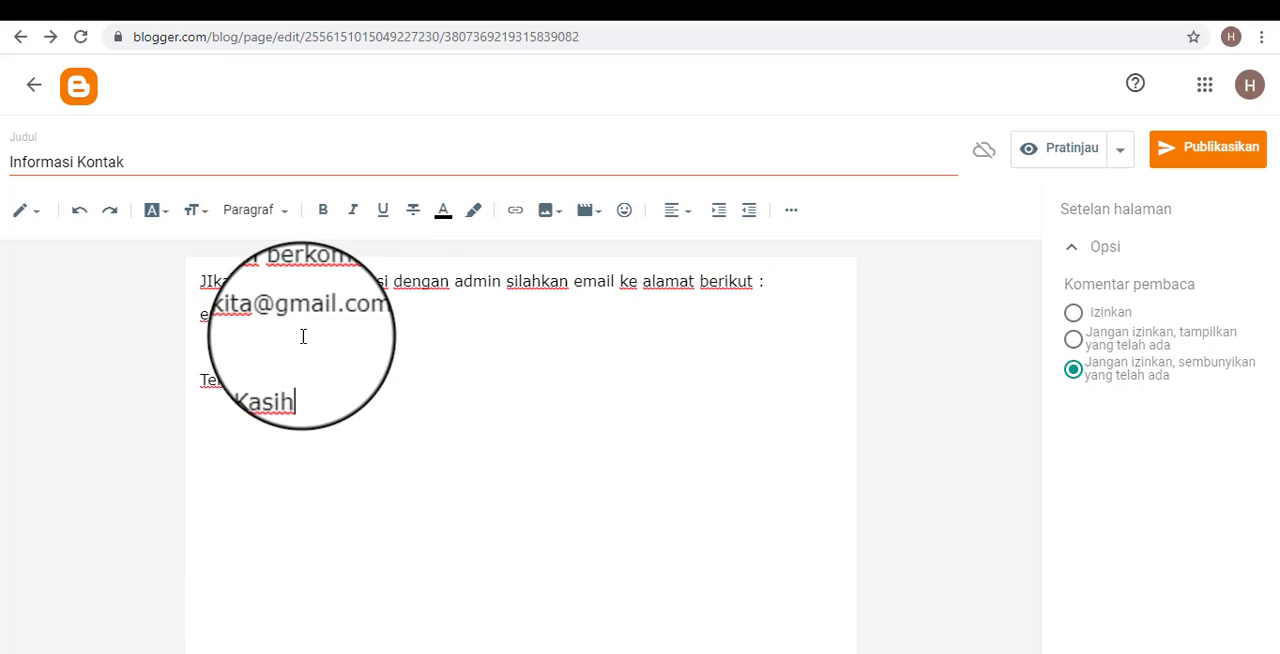
# Format the e-mail address line in the page body as red, bold text.
pyautogui.moveTo(370, 314); pyautogui.dragTo(193, 325)
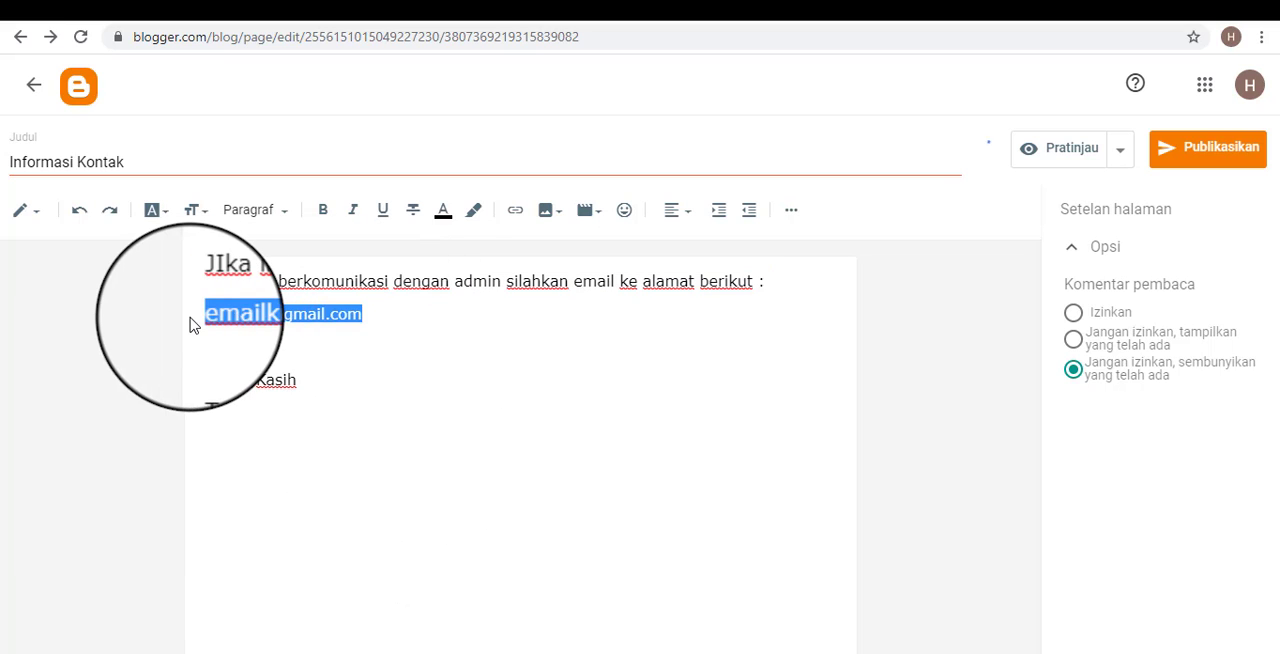
pyautogui.click(446, 222)
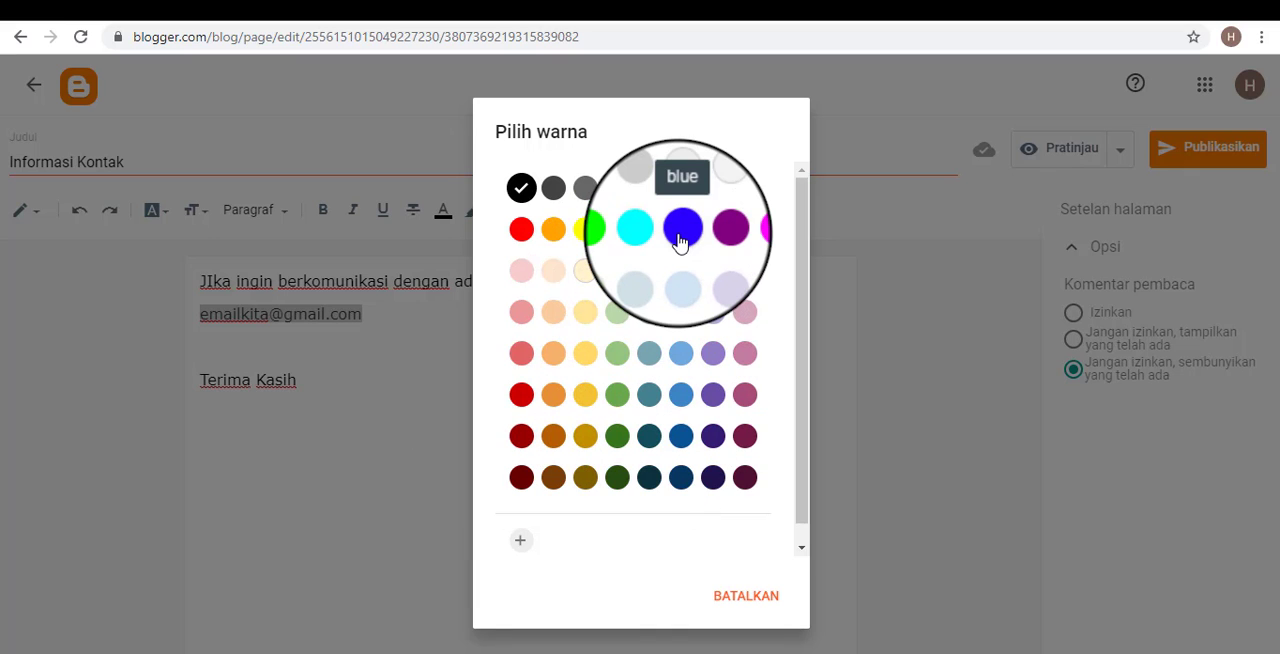
pyautogui.click(522, 235)
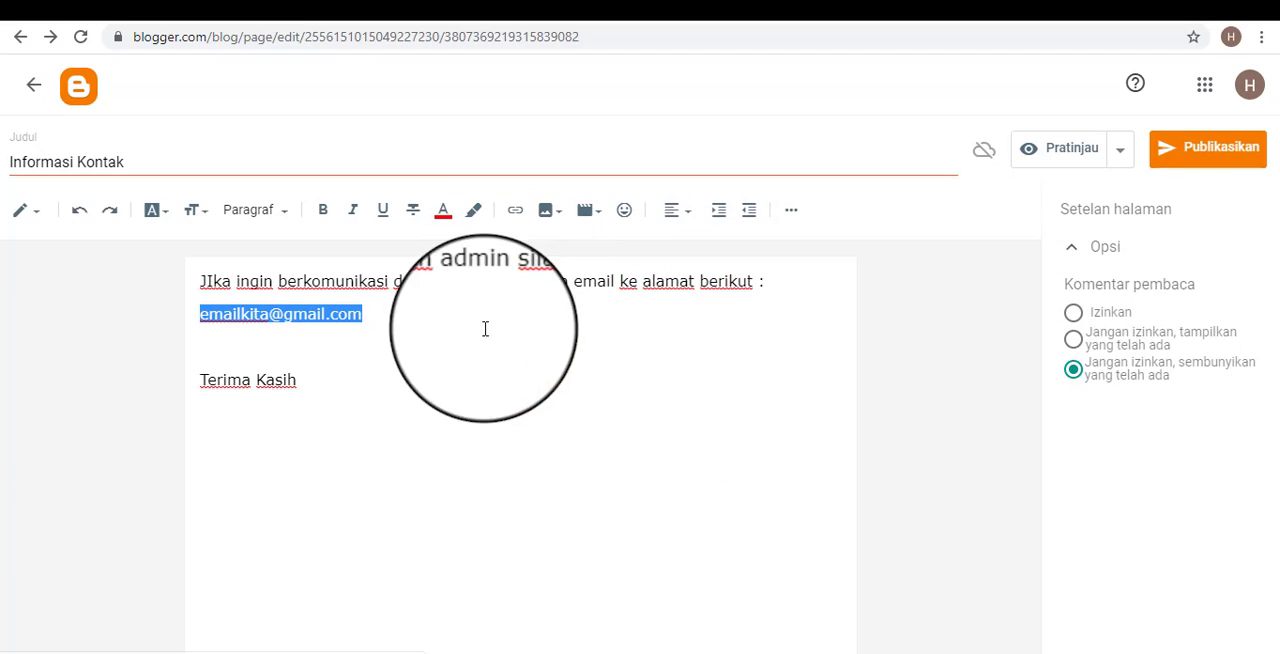
pyautogui.click(323, 211)
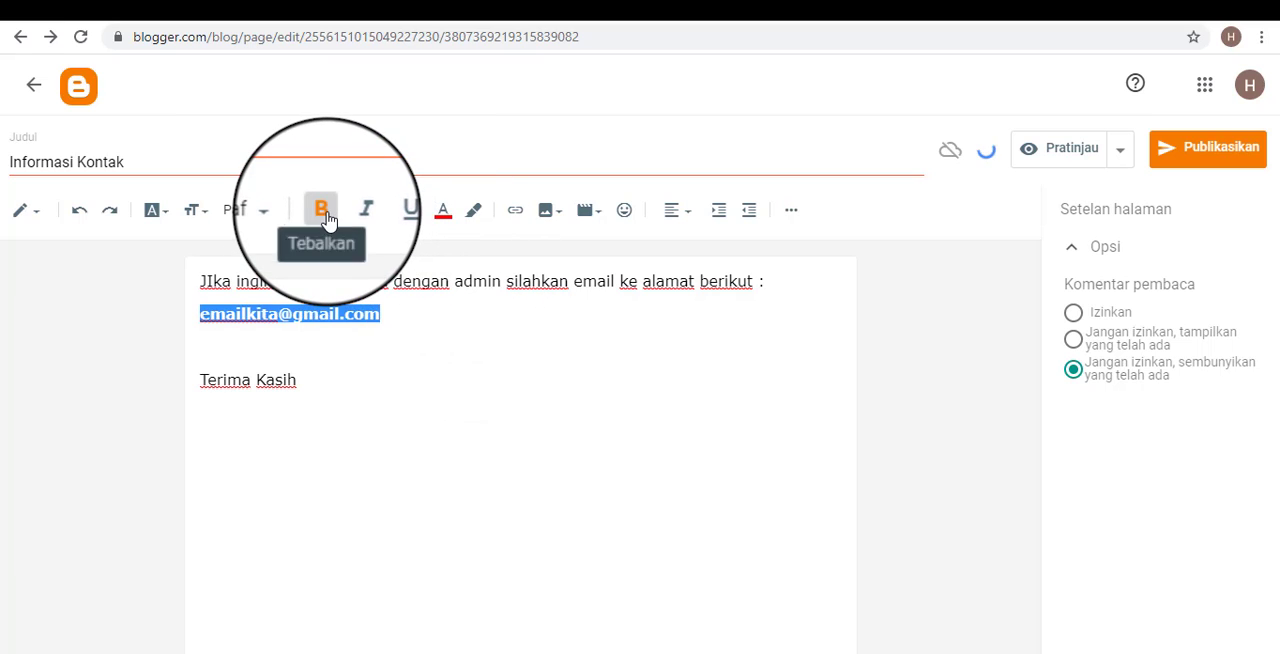
# Make the closing line "Terima Kasih" bold and set its text size to Sedang.
pyautogui.moveTo(343, 400); pyautogui.dragTo(140, 383)
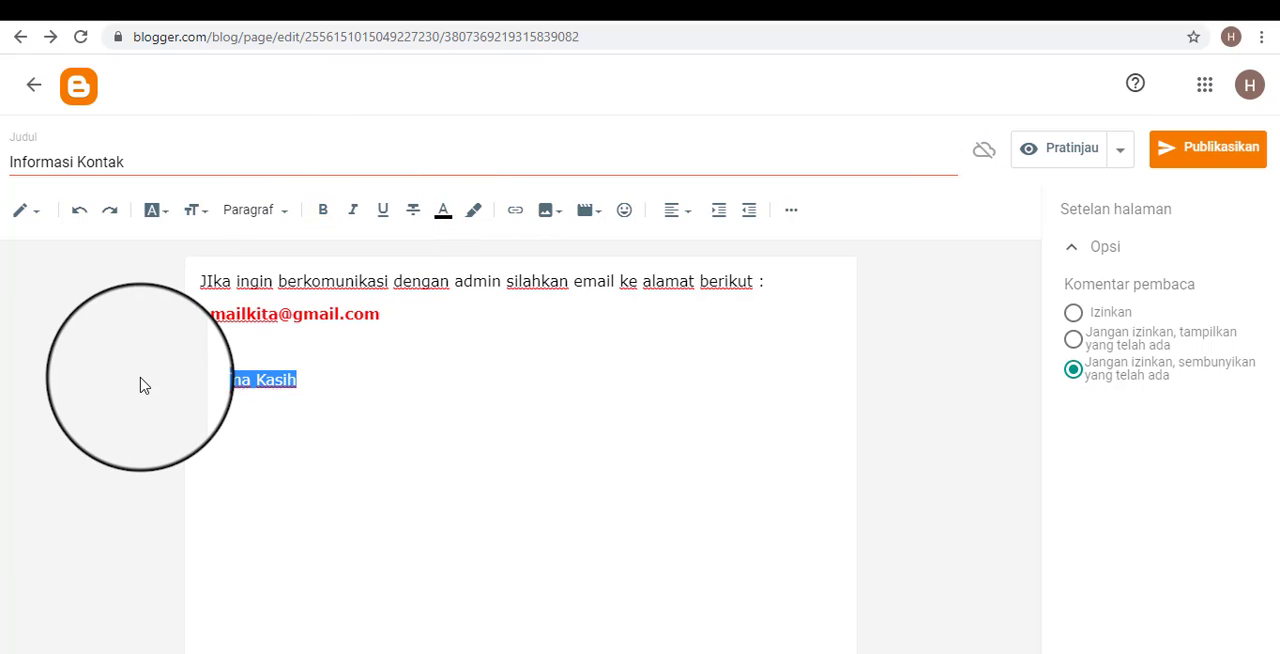
pyautogui.click(322, 210)
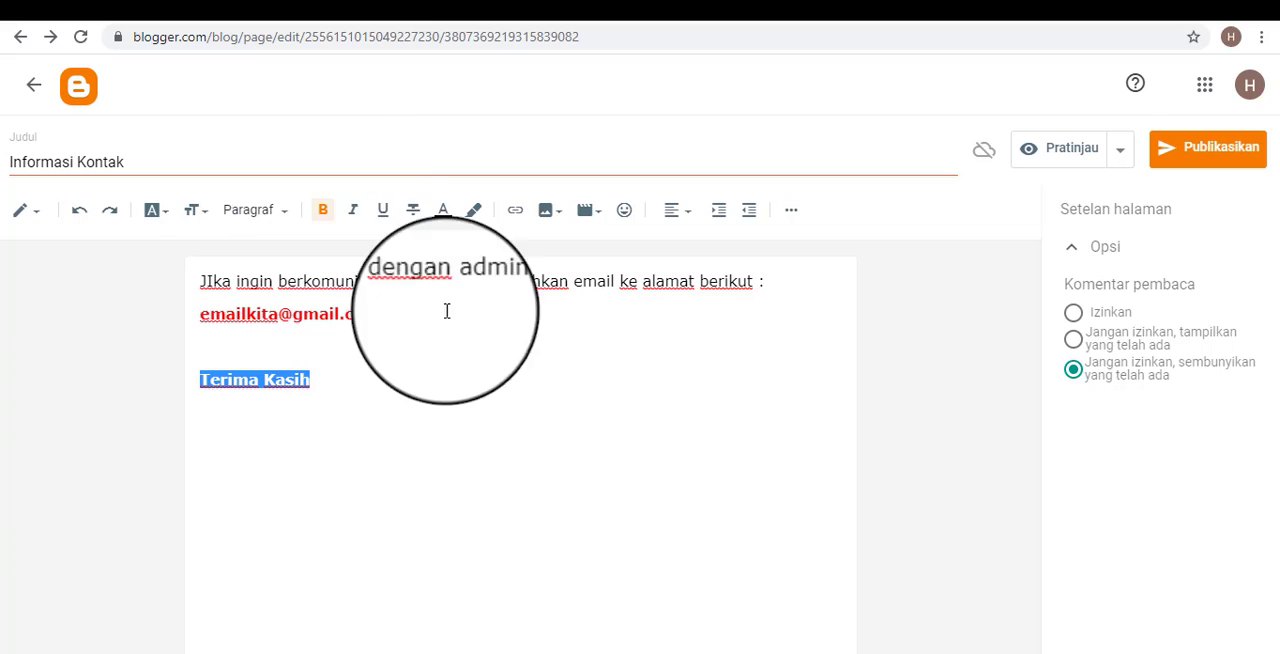
pyautogui.click(200, 214)
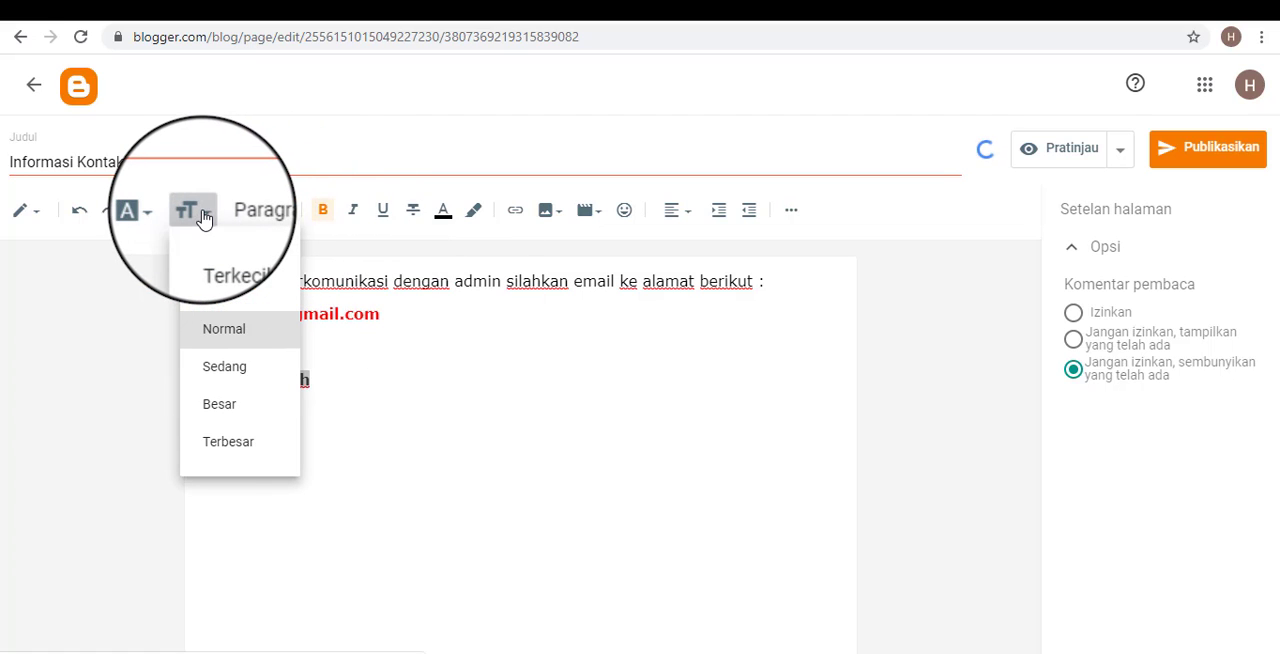
pyautogui.click(236, 369)
pyautogui.click(597, 471)
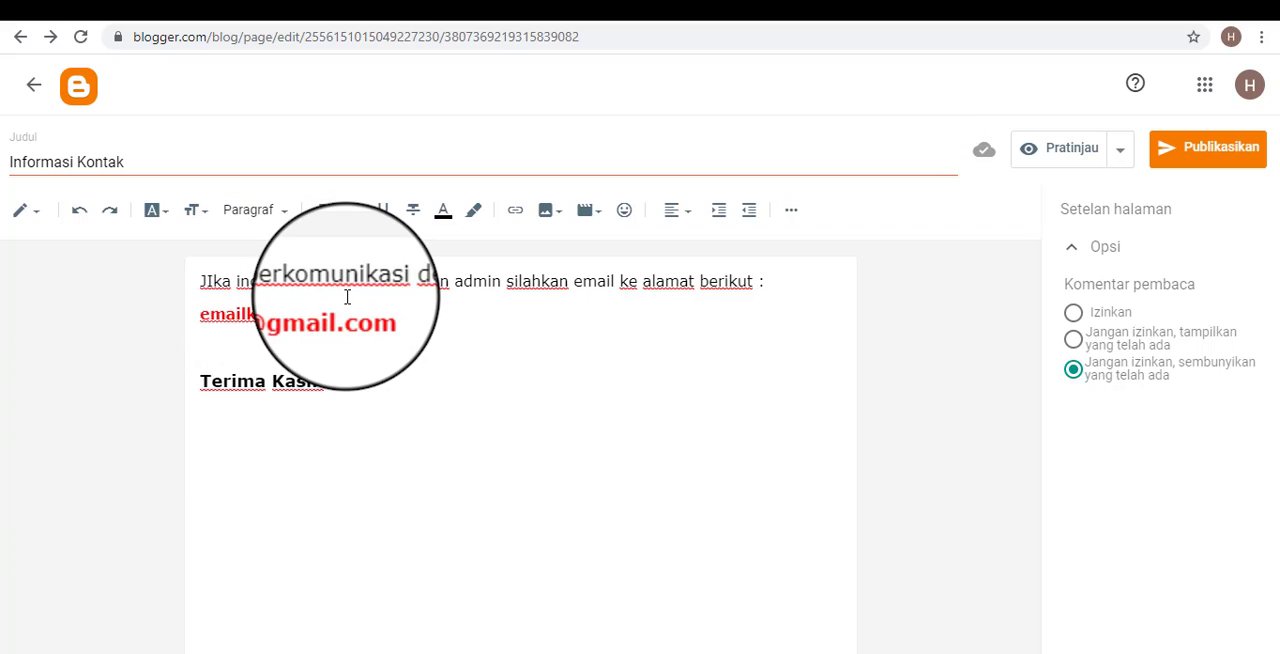
# Correct the capitalisation of the body text's first word to "Jika".
pyautogui.press('BackSpace')
pyautogui.write('i')
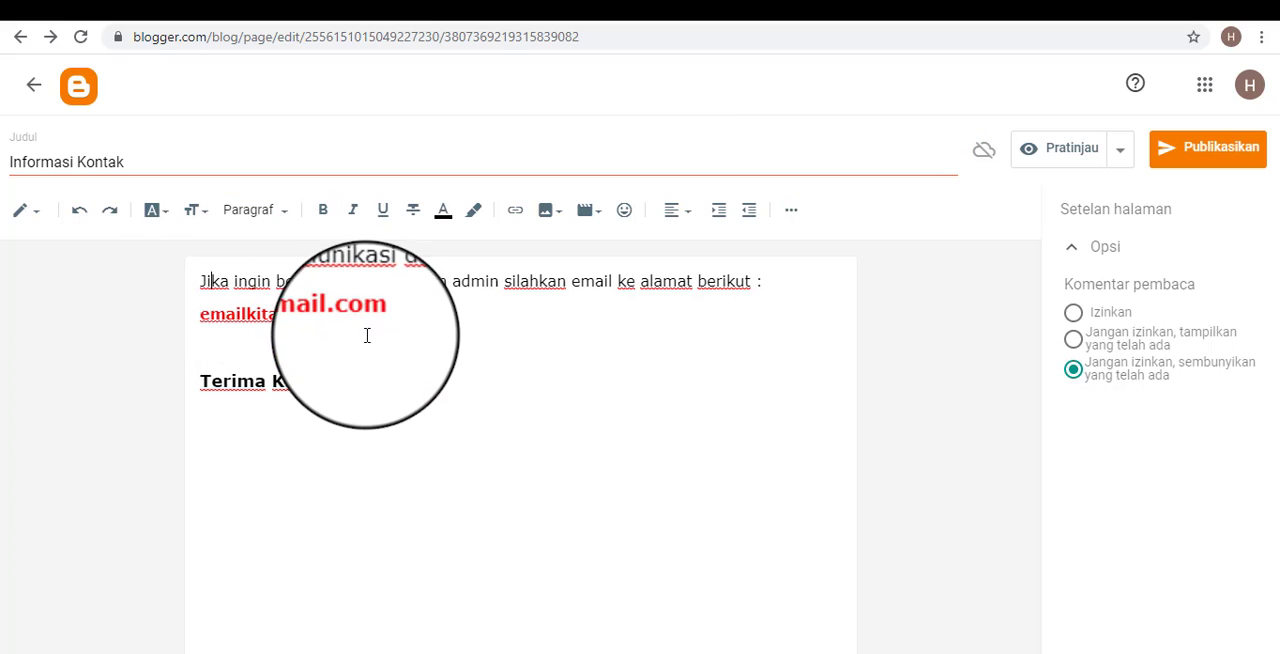
pyautogui.click(426, 361)
# Rework the spacing between the e-mail line and "Terima Kasih" so that two blank lines separate them.
pyautogui.click(214, 343)
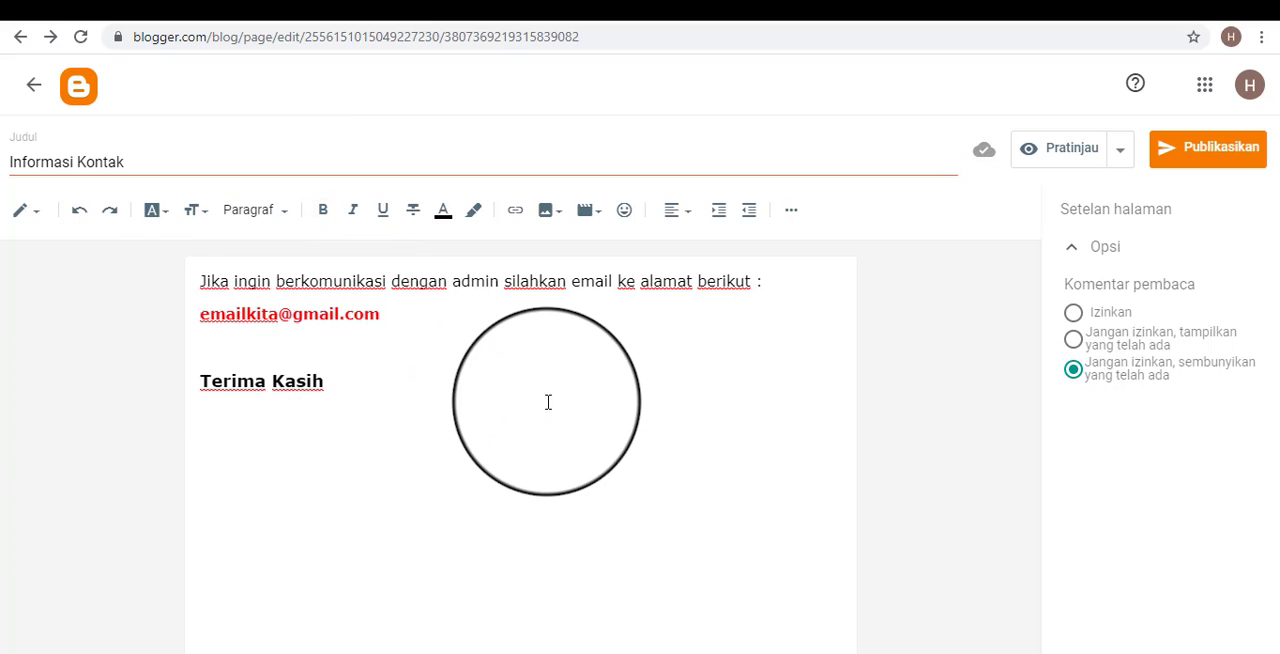
pyautogui.press('BackSpace')
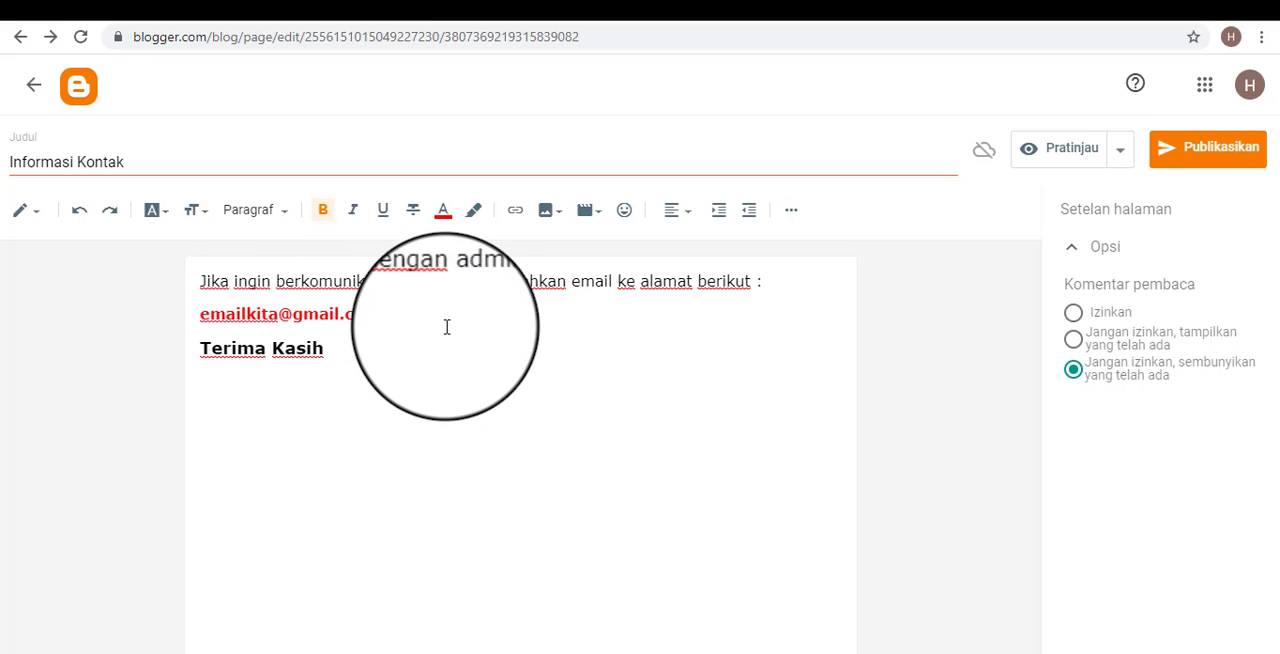
pyautogui.press('Return')
pyautogui.press('Return')
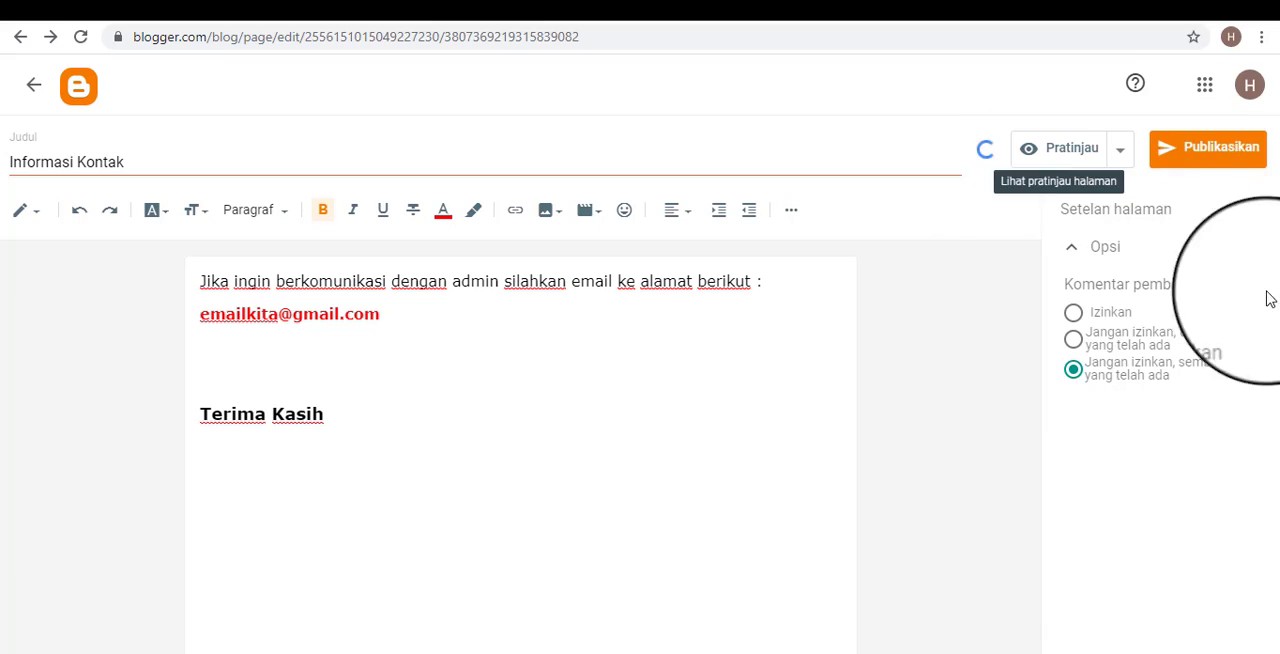
# Publish the Informasi Kontak page and view it on the public blog, dismissing the translation offer.
pyautogui.click(1229, 152)
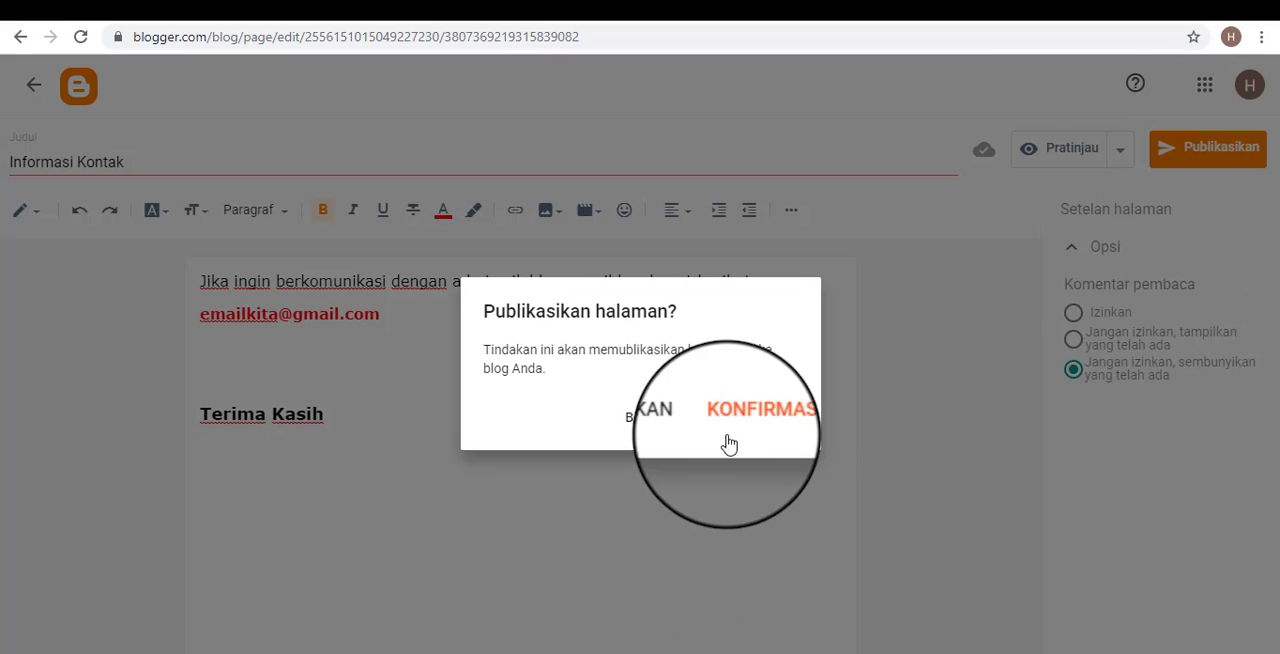
pyautogui.click(768, 417)
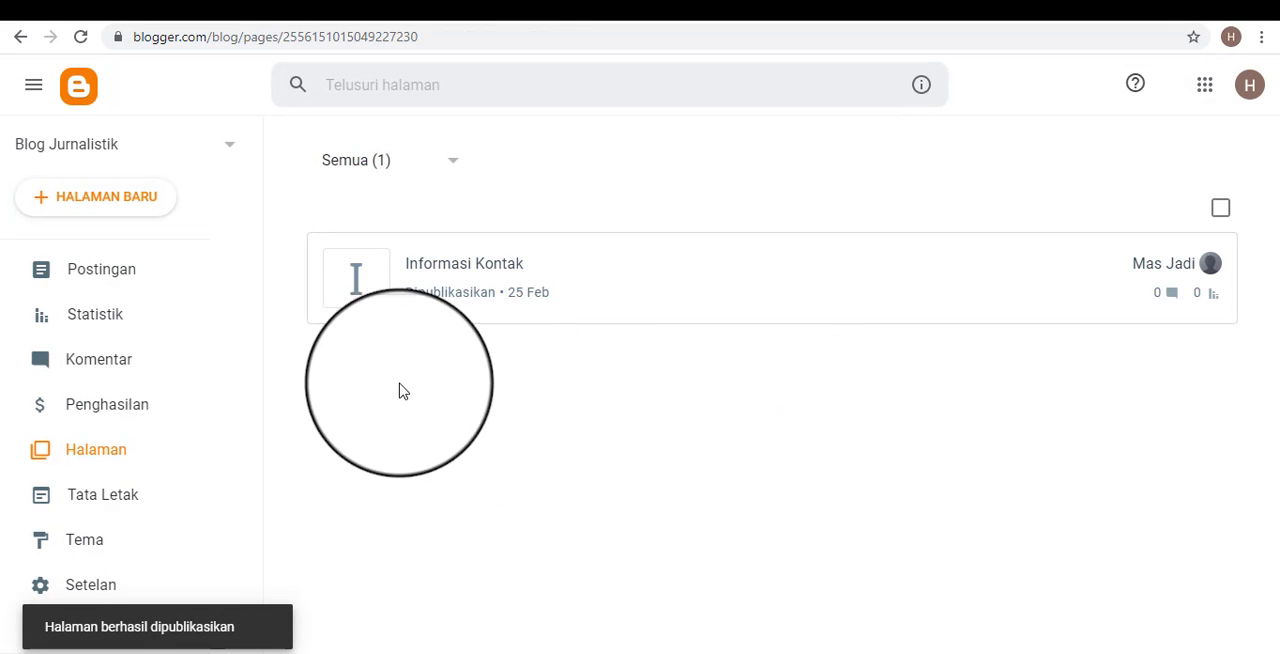
pyautogui.moveTo(1173, 266)
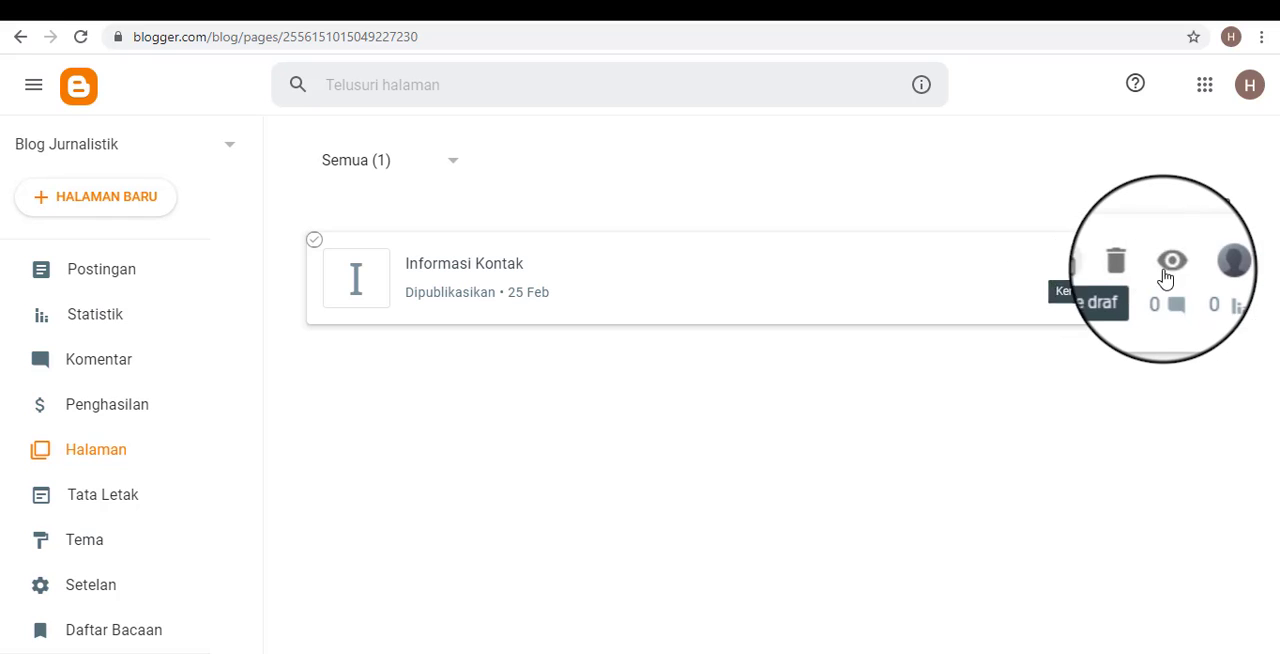
pyautogui.click(1175, 270)
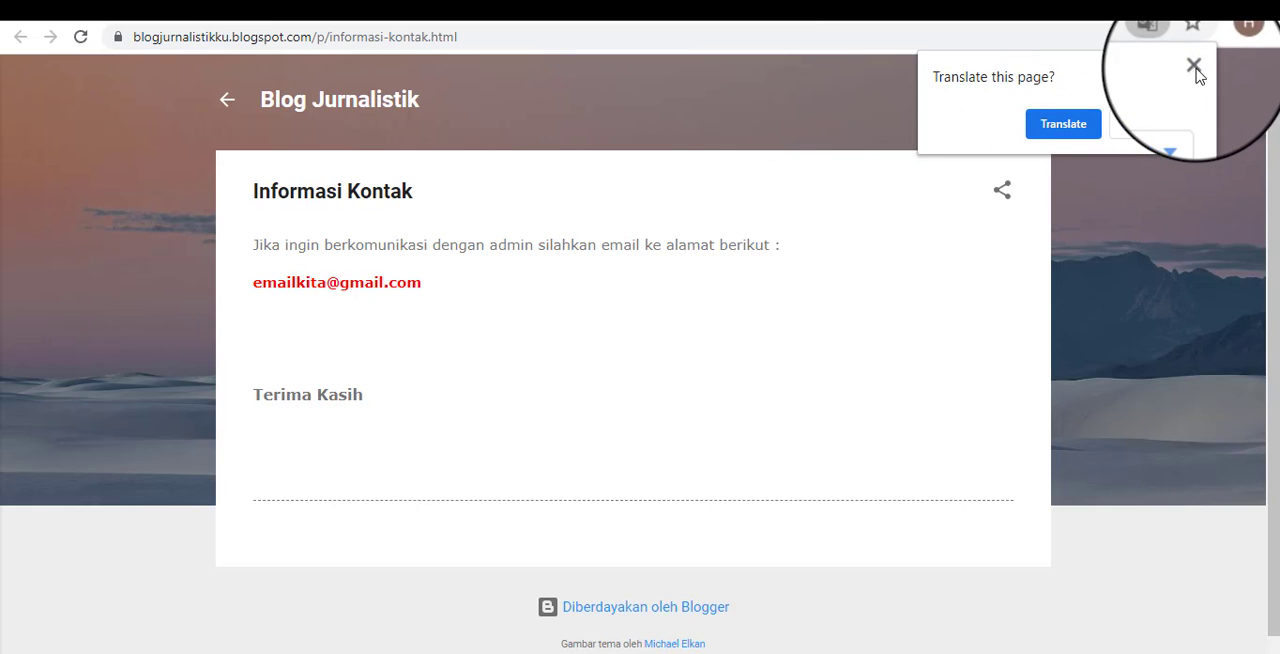
pyautogui.click(1217, 46)
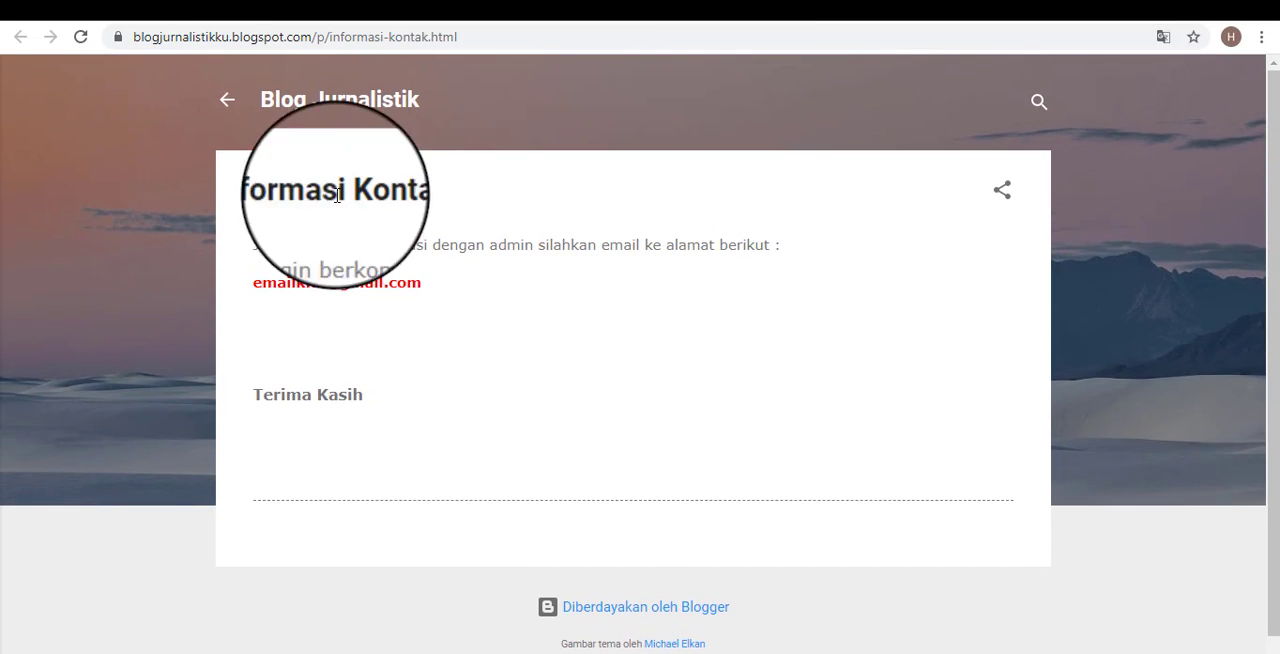
# Check the public home page and its side menu for the new page, comparing with the dashboard's page list.
pyautogui.click(228, 102)
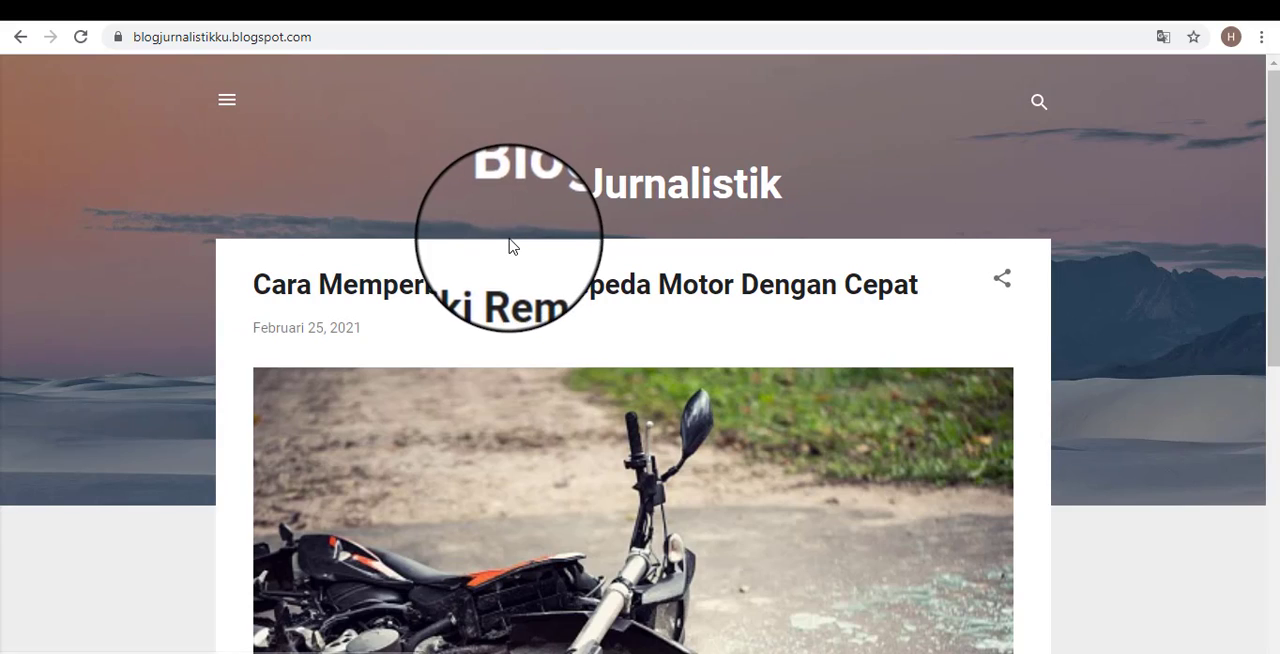
pyautogui.click(236, 104)
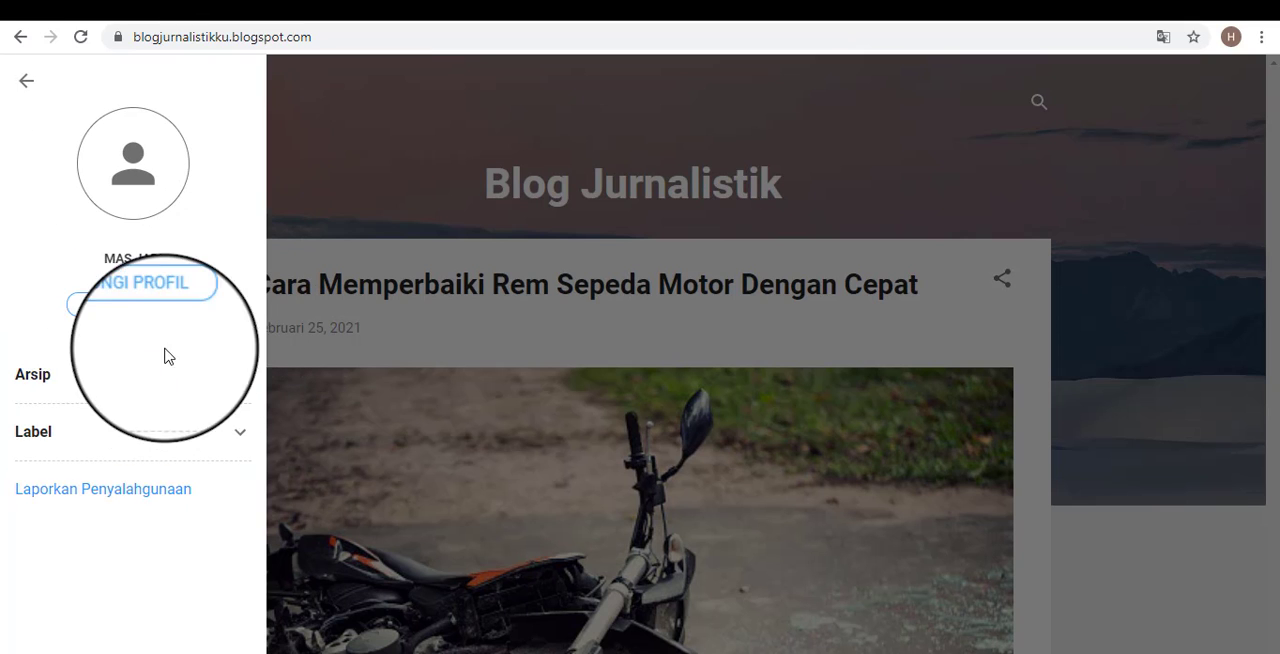
pyautogui.click(26, 82)
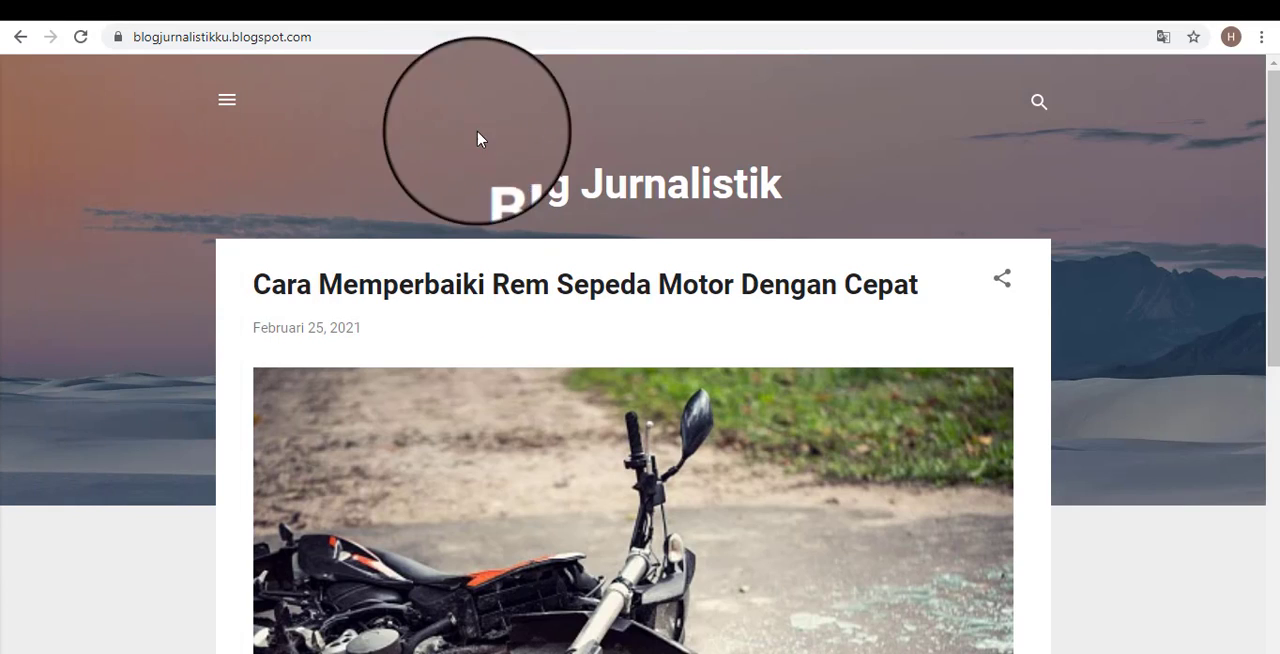
pyautogui.click(470, 8)
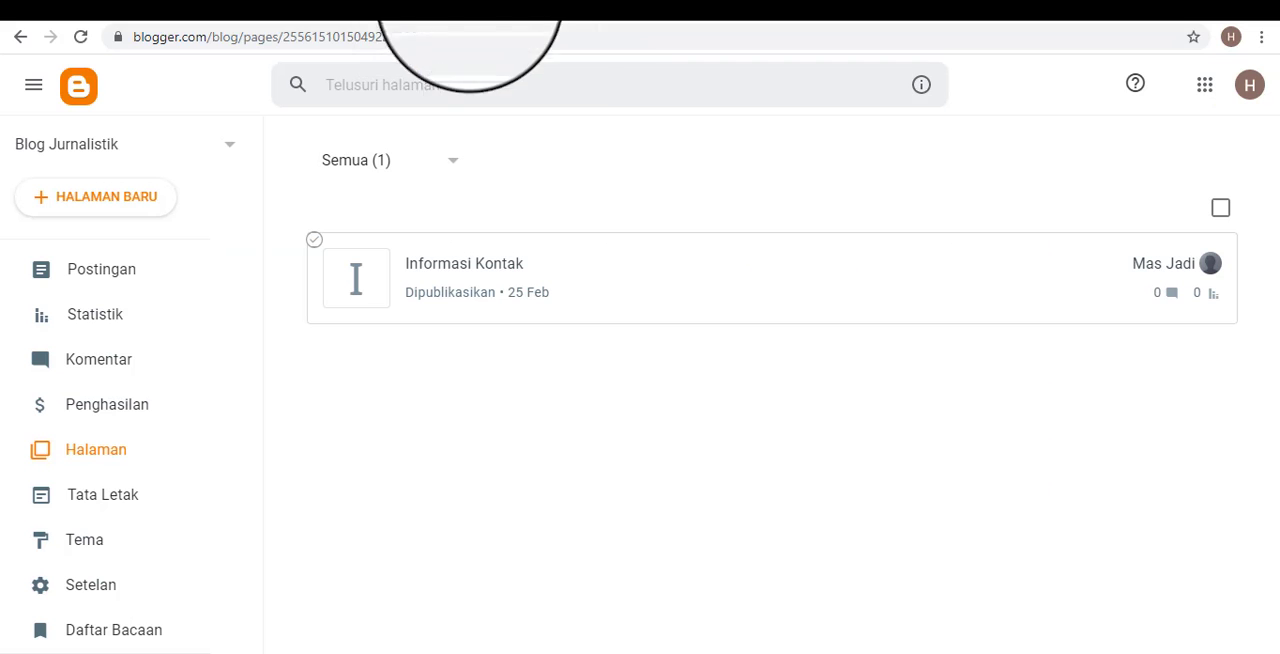
pyautogui.click(618, 8)
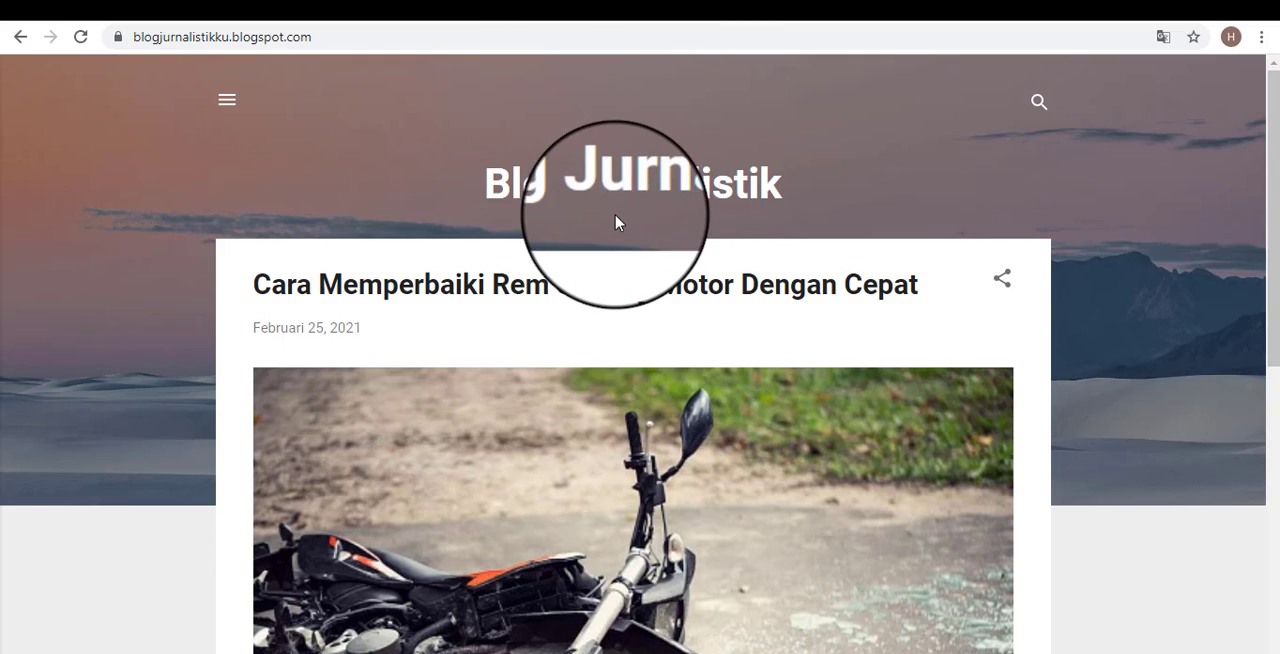
# Reopen the public blog's side menu and expand its Arsip section to examine the archive entries.
pyautogui.click(226, 100)
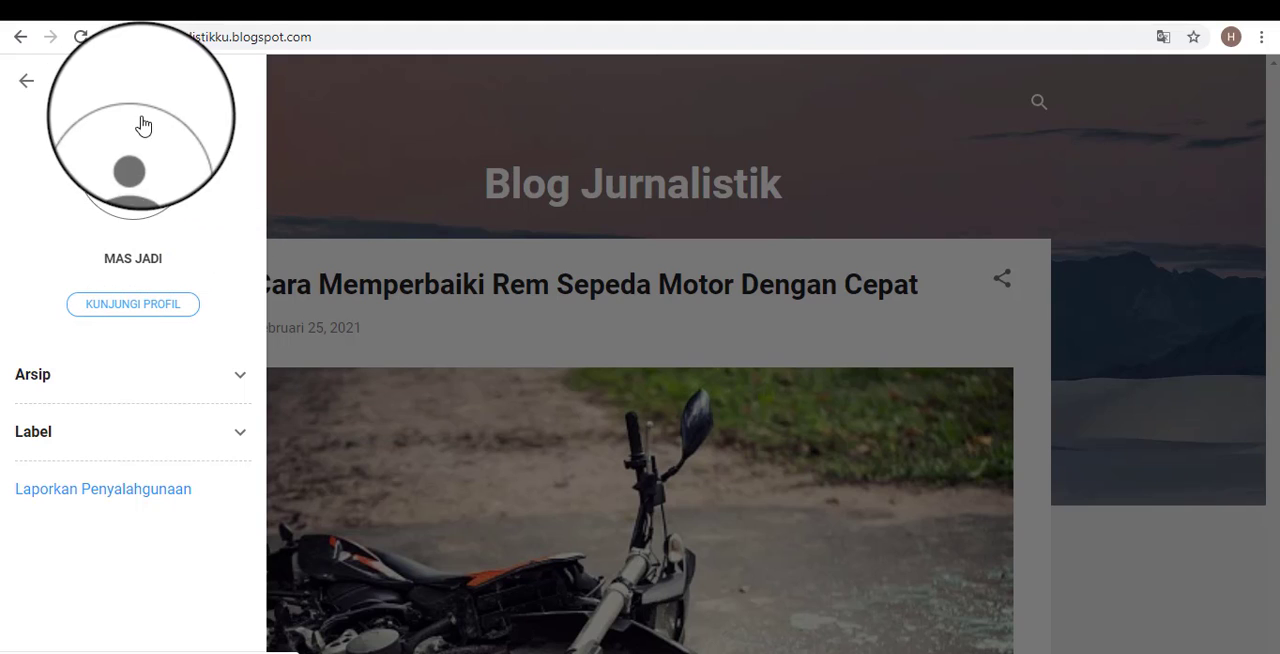
pyautogui.click(241, 380)
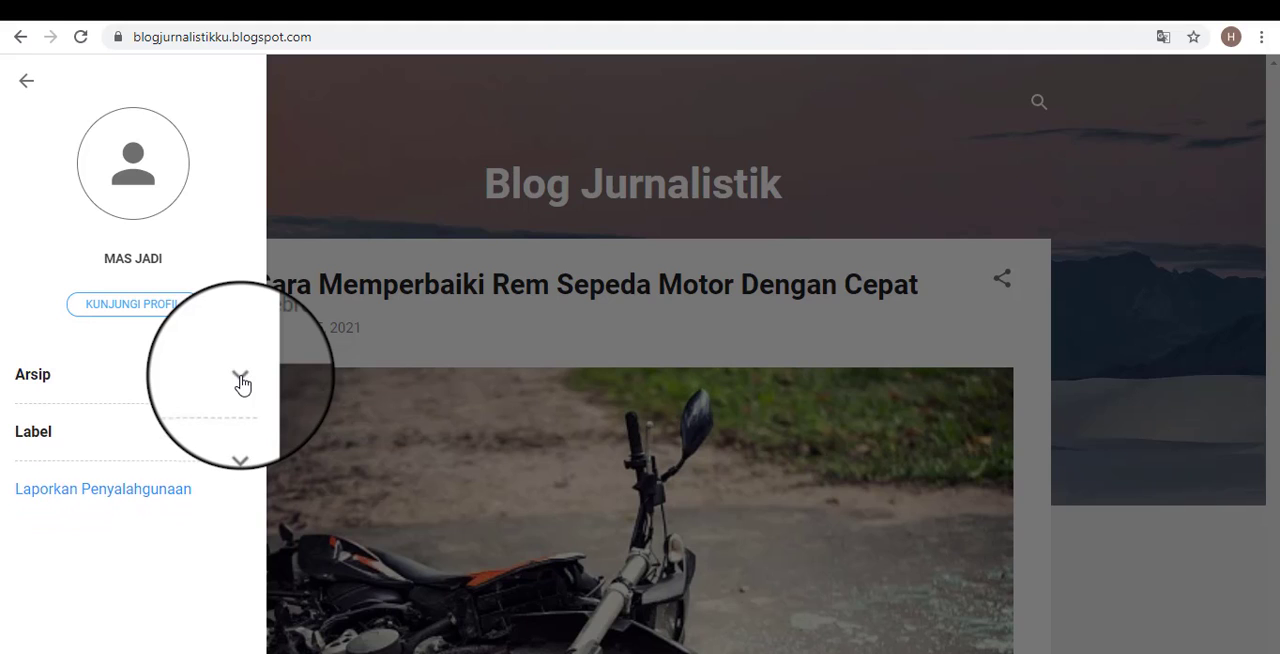
pyautogui.click(241, 380)
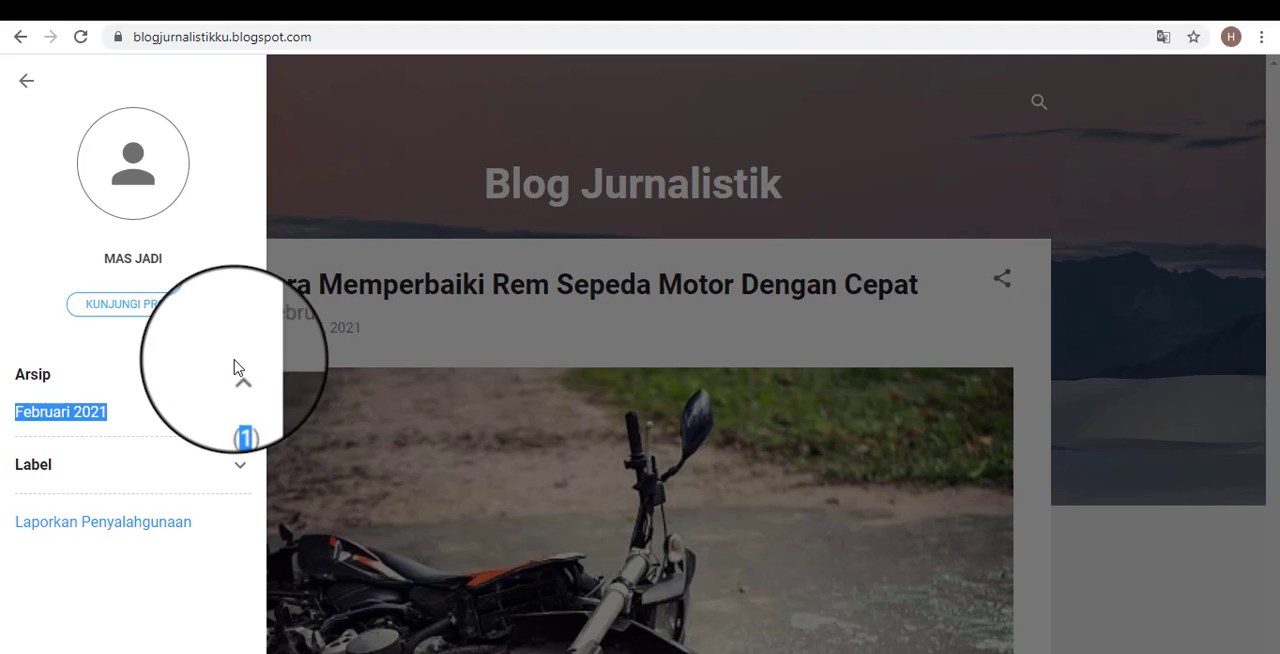
# View the blog author's Blogger profile and check the signed-in Google account's e-mail address.
pyautogui.click(265, 150)
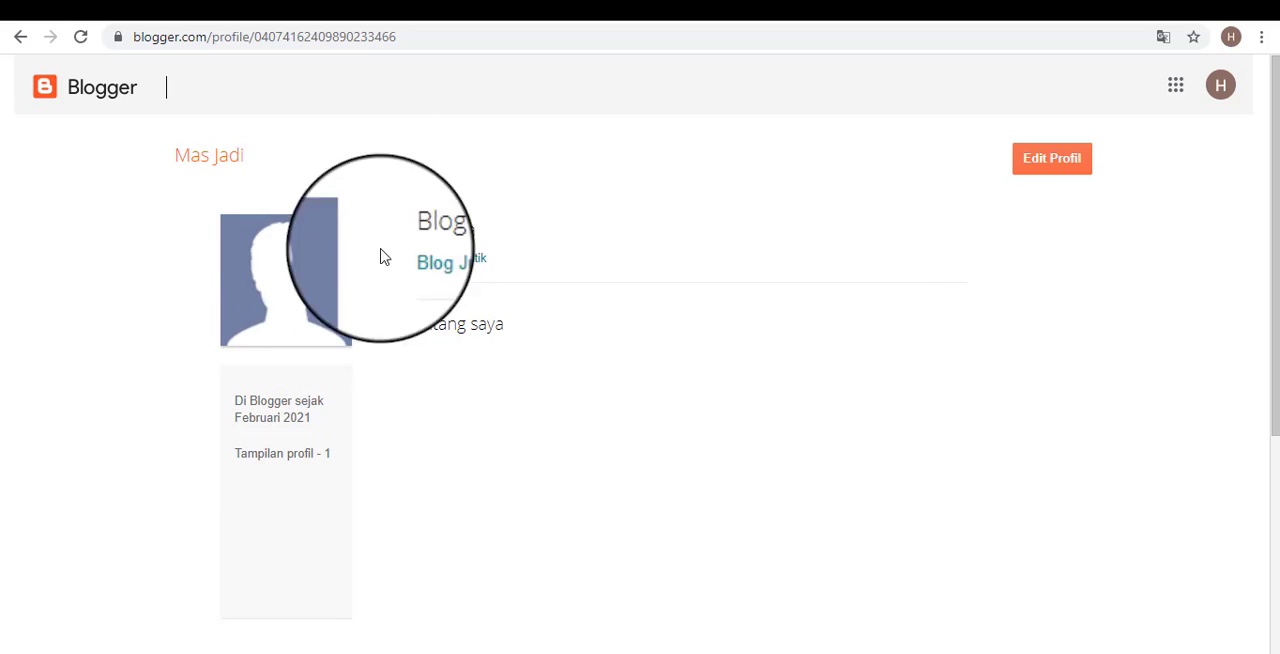
pyautogui.click(1233, 90)
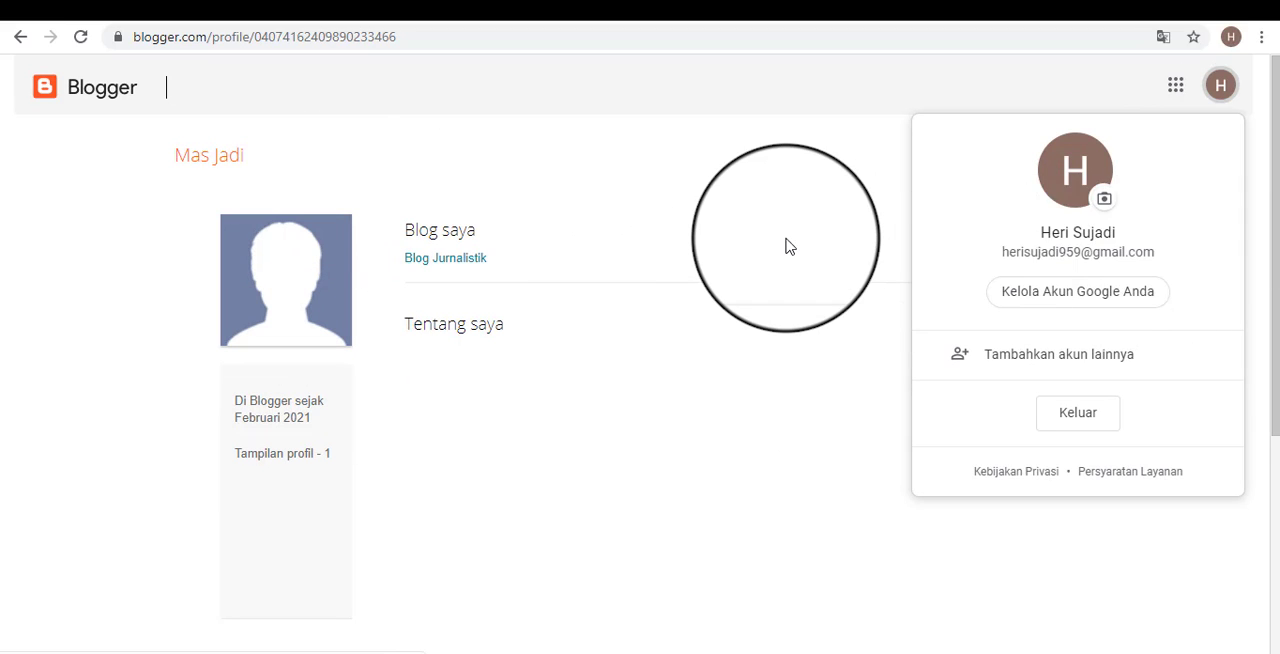
pyautogui.click(787, 246)
pyautogui.click(1220, 86)
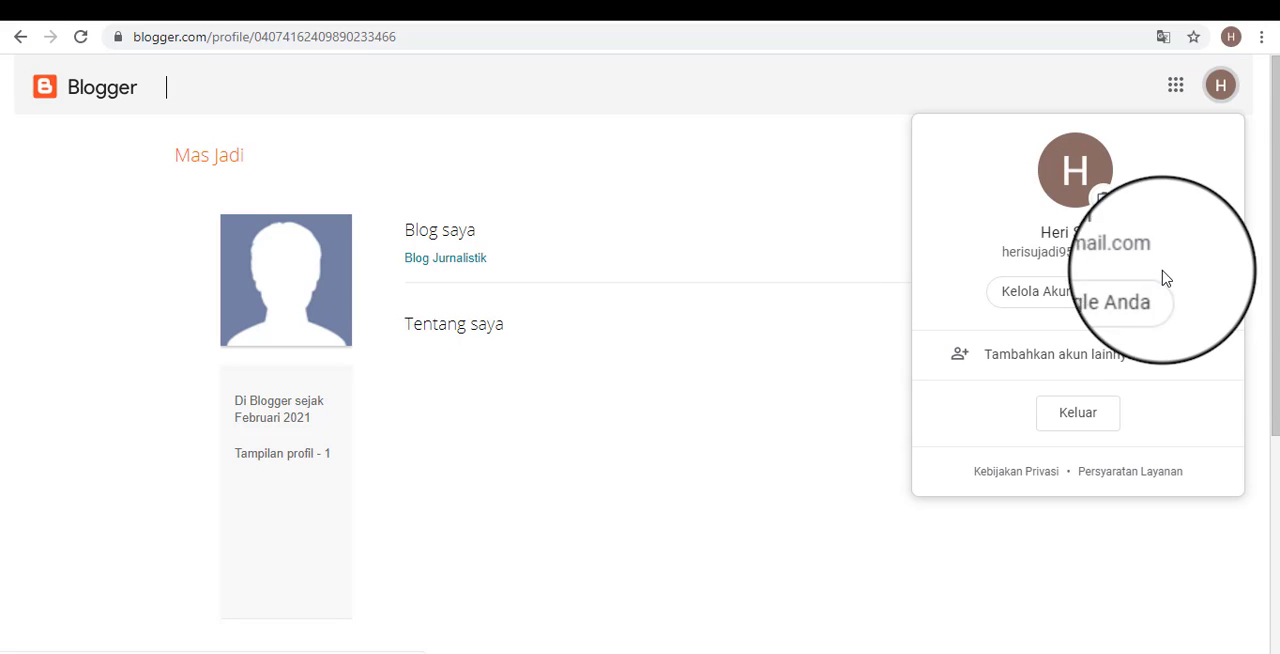
pyautogui.moveTo(1005, 251); pyautogui.dragTo(1172, 258)
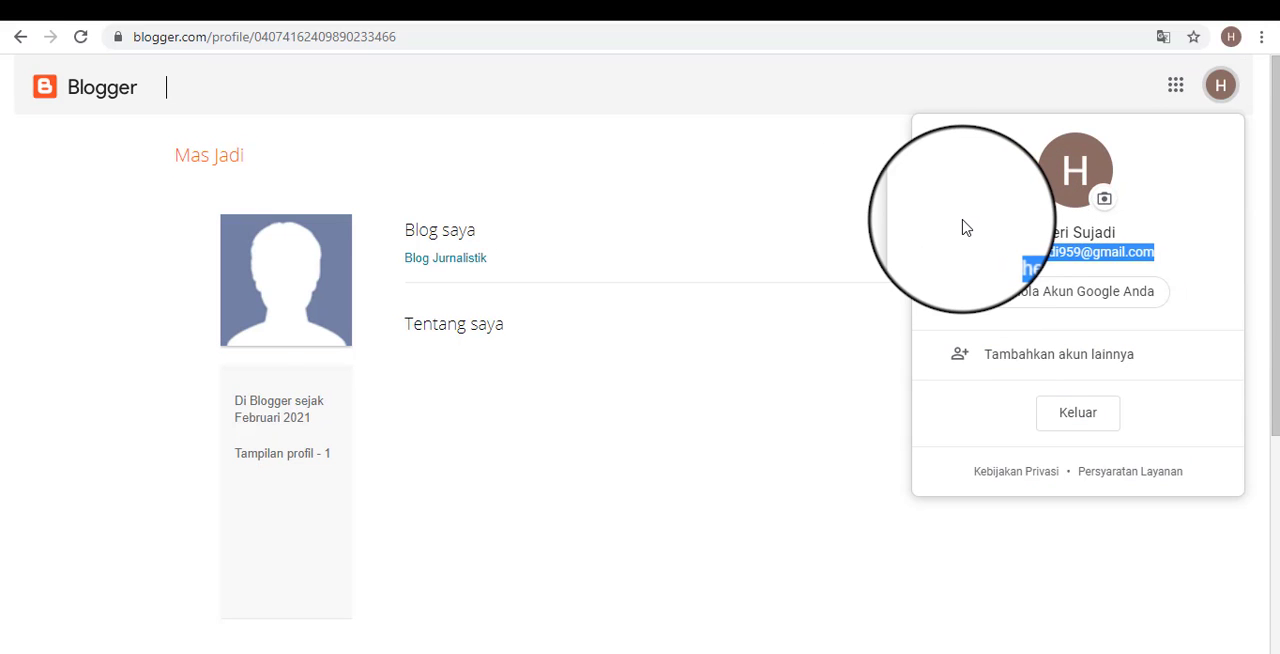
# Close the account details and return to the public blog's home page to review the post preview.
pyautogui.click(967, 229)
pyautogui.click(821, 267)
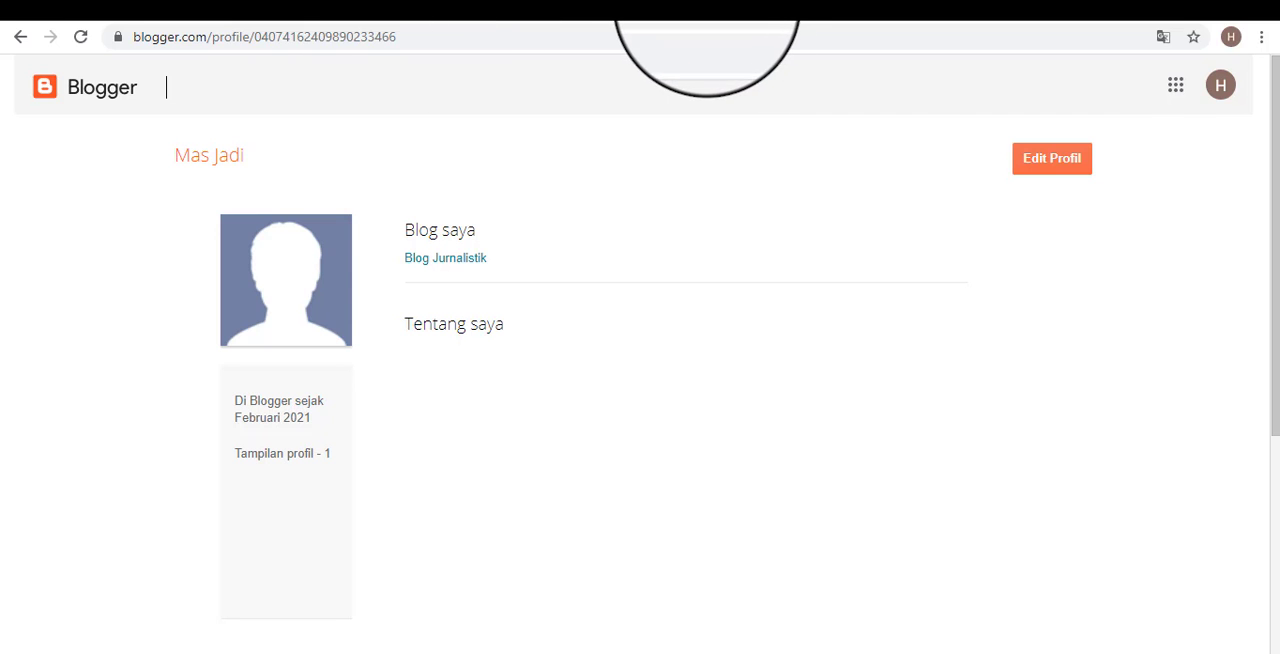
pyautogui.click(707, 5)
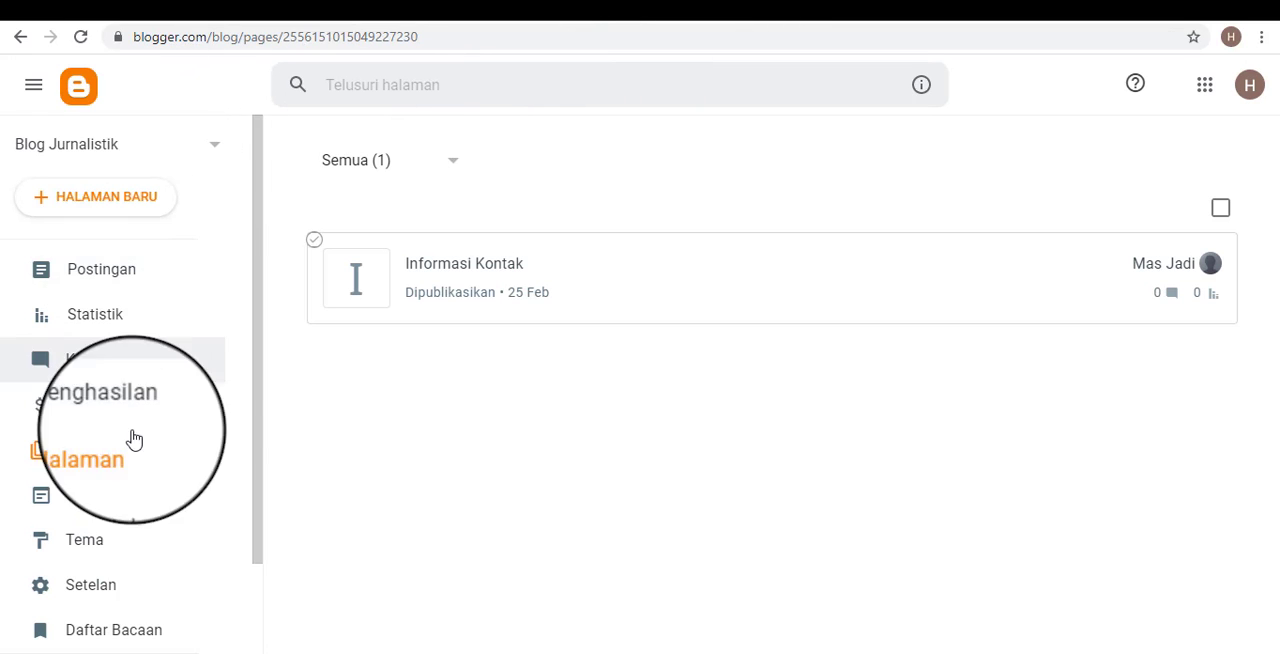
pyautogui.click(743, 5)
pyautogui.scroll(-6, 723, 386)
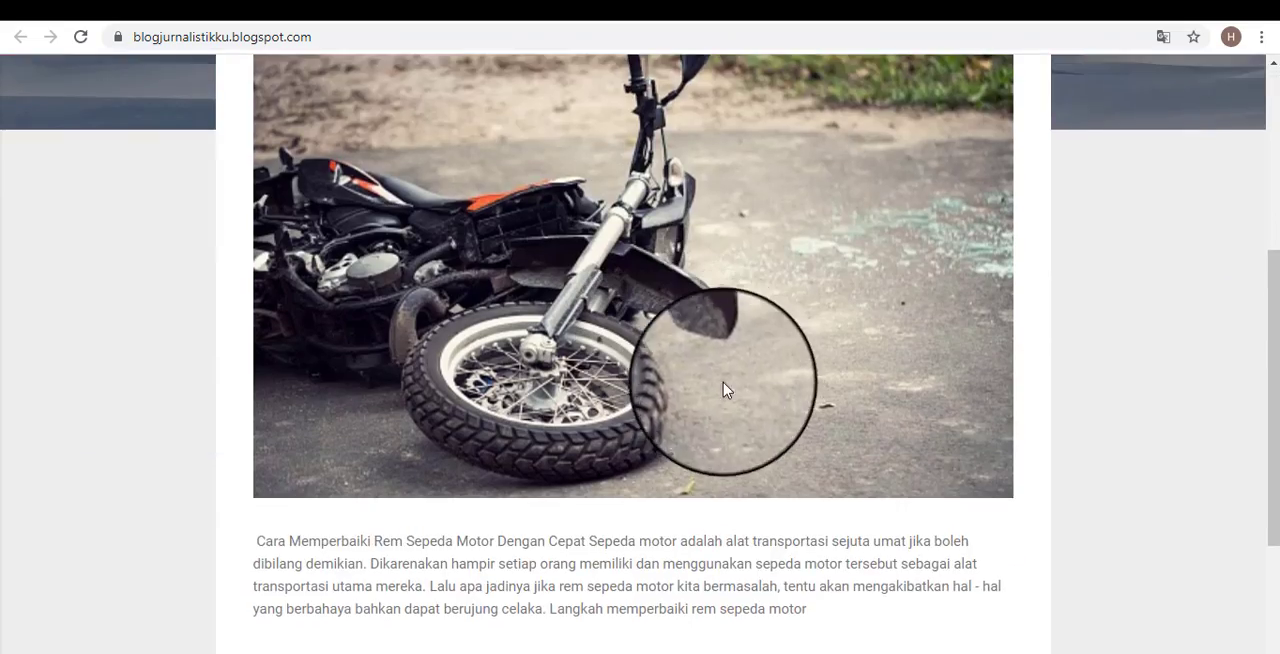
pyautogui.scroll(6, 825, 393)
pyautogui.scroll(-6, 706, 323)
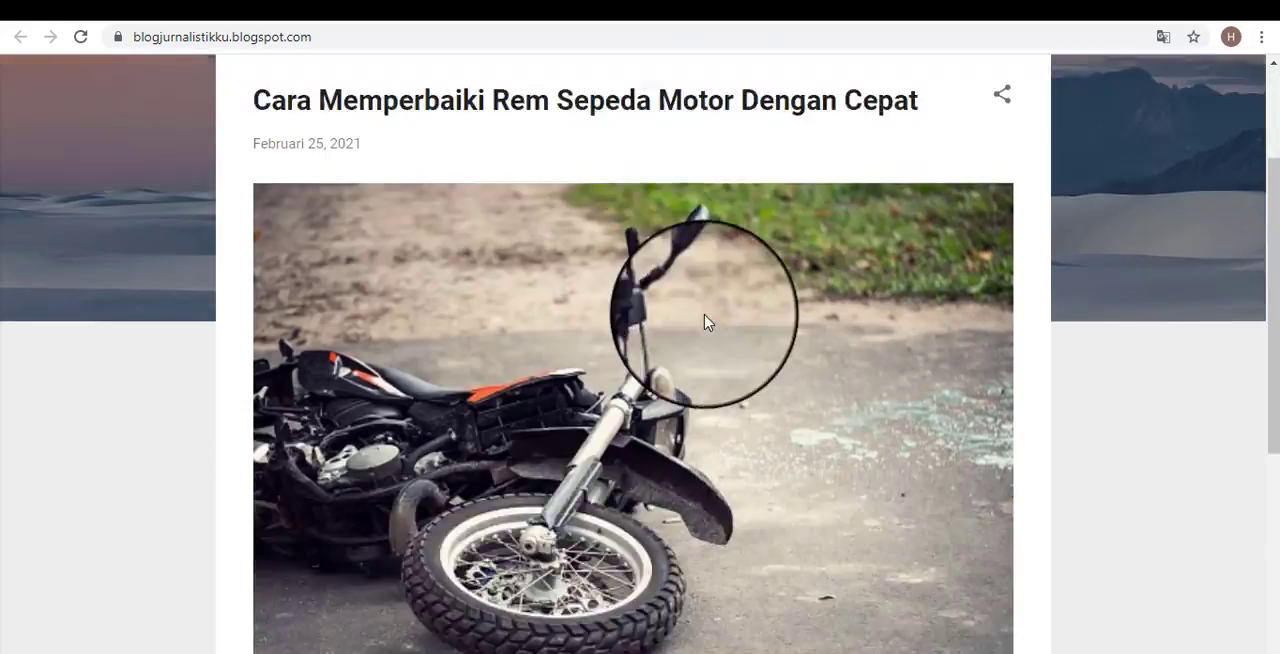
# Open the full Cara Memperbaiki Rem Sepeda Motor Dengan Cepat post and examine its text and image.
pyautogui.click(918, 441)
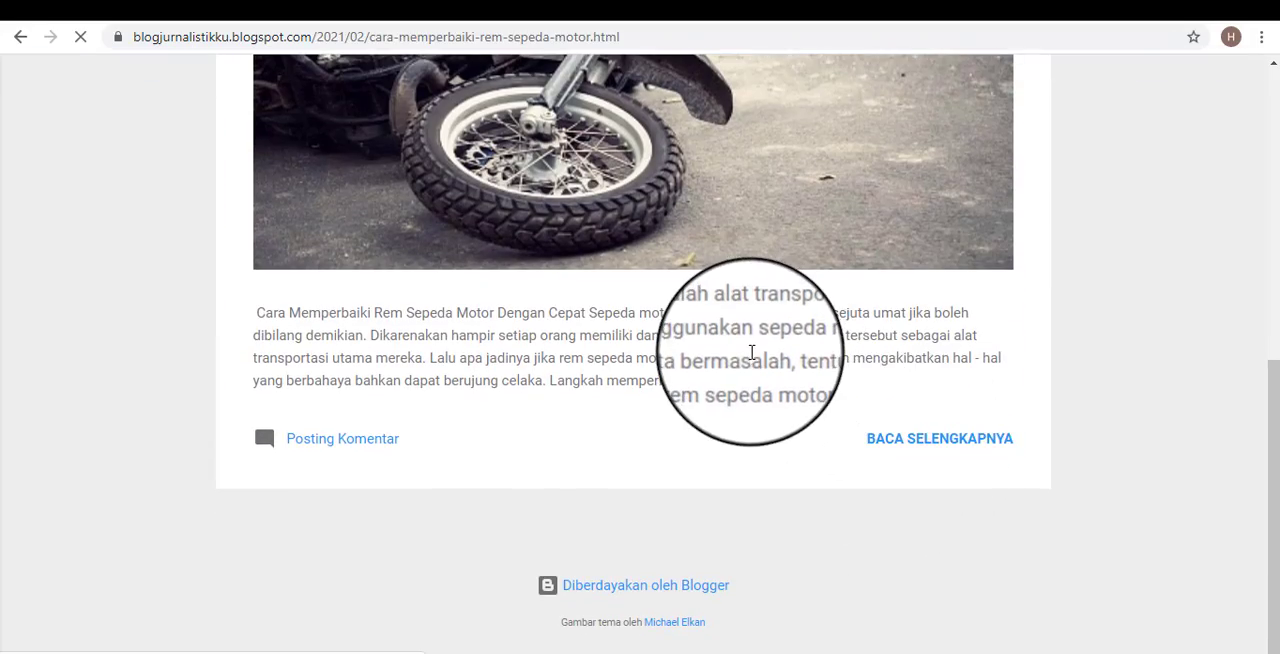
pyautogui.scroll(-3, 758, 350)
pyautogui.scroll(-2, 758, 336)
pyautogui.scroll(5, 757, 337)
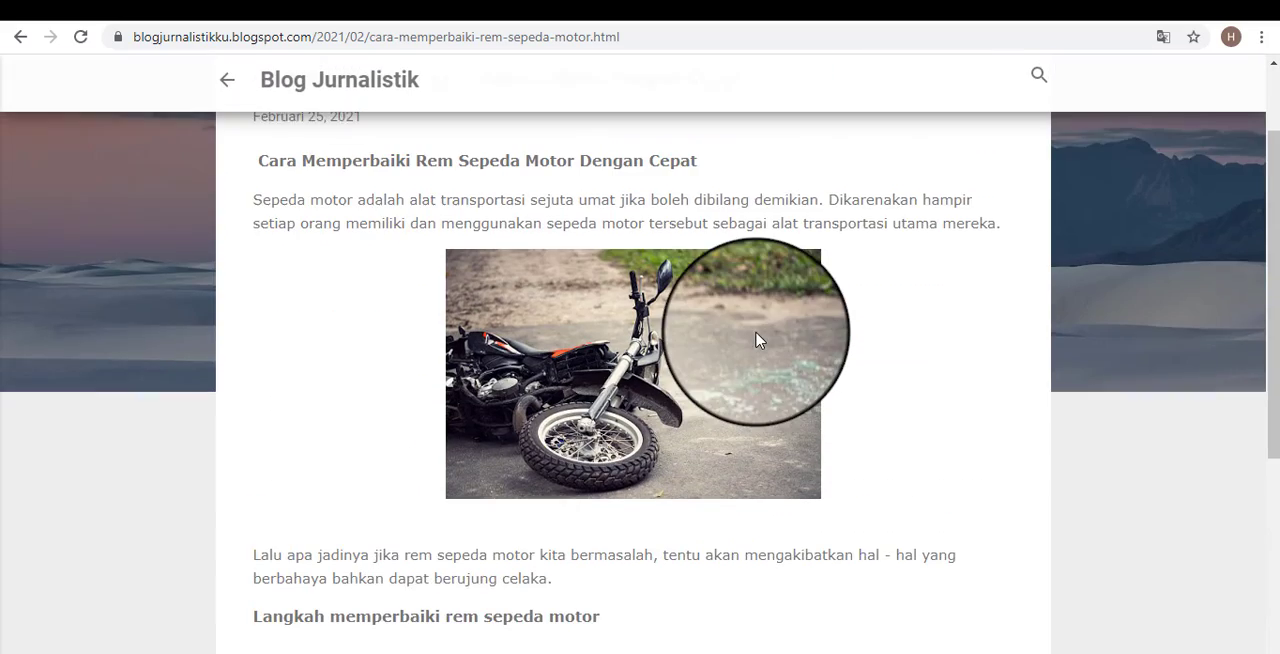
pyautogui.scroll(-1, 500, 268)
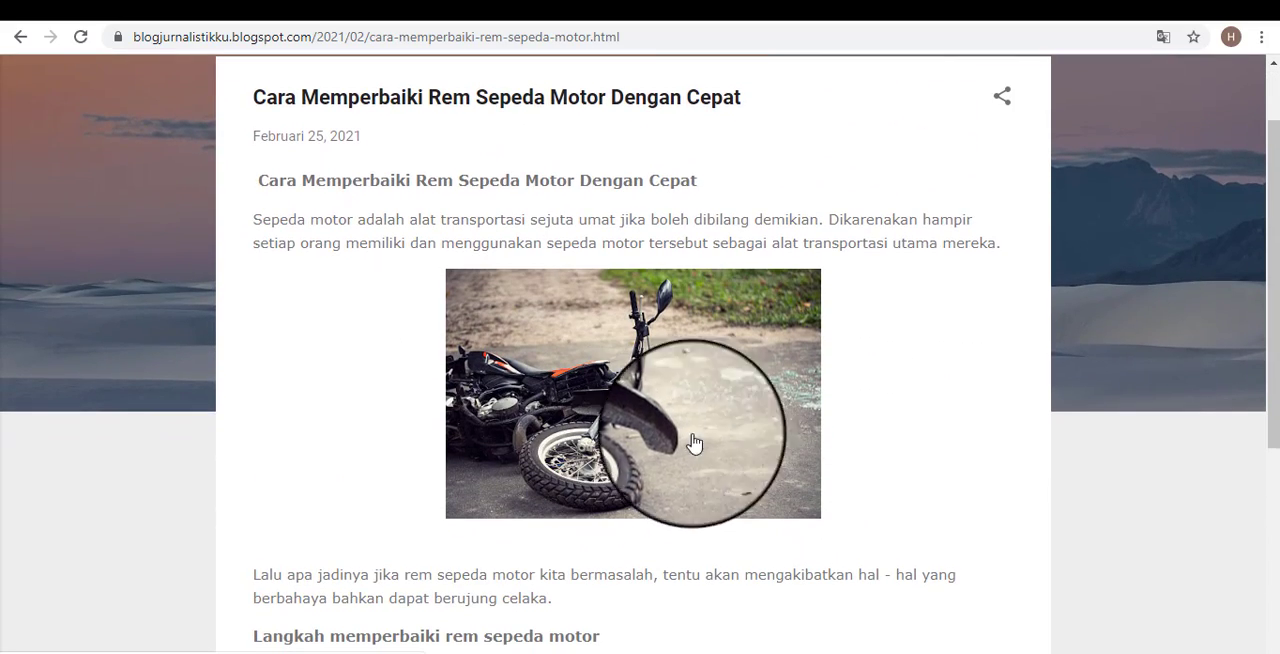
pyautogui.scroll(-3, 940, 325)
pyautogui.scroll(5, 880, 335)
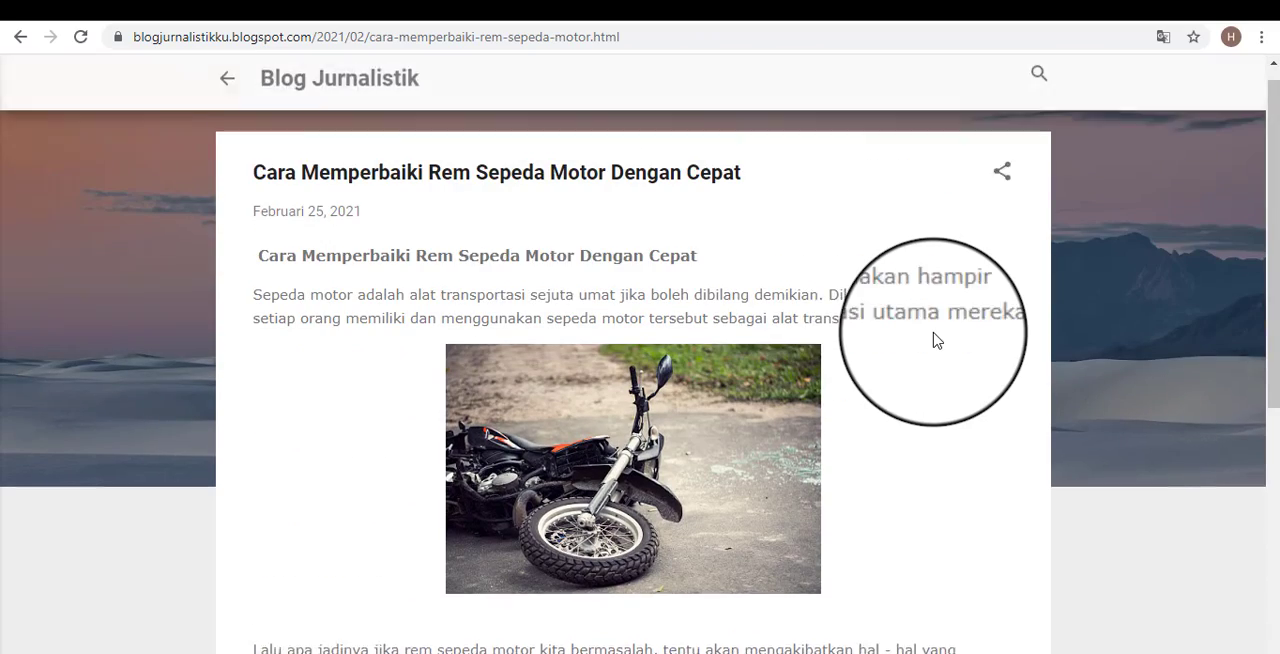
# Go back to the public home page and check the side menu's profile, Arsip and Label sections.
pyautogui.click(228, 104)
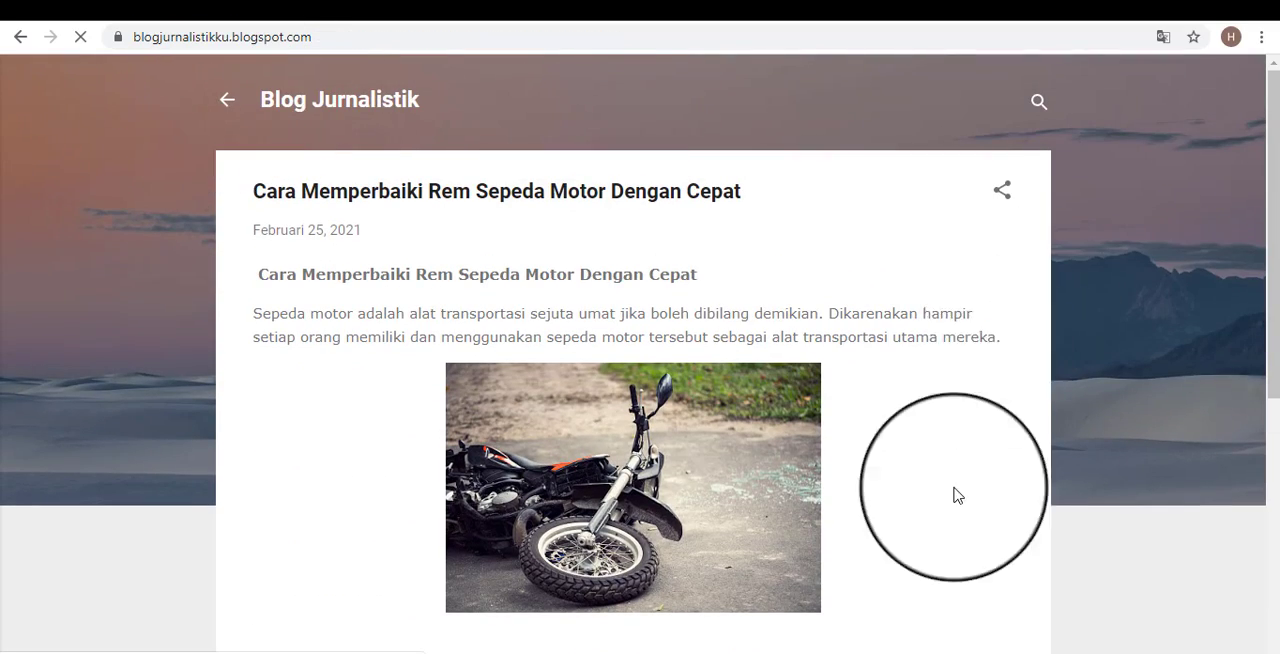
pyautogui.scroll(-3, 752, 426)
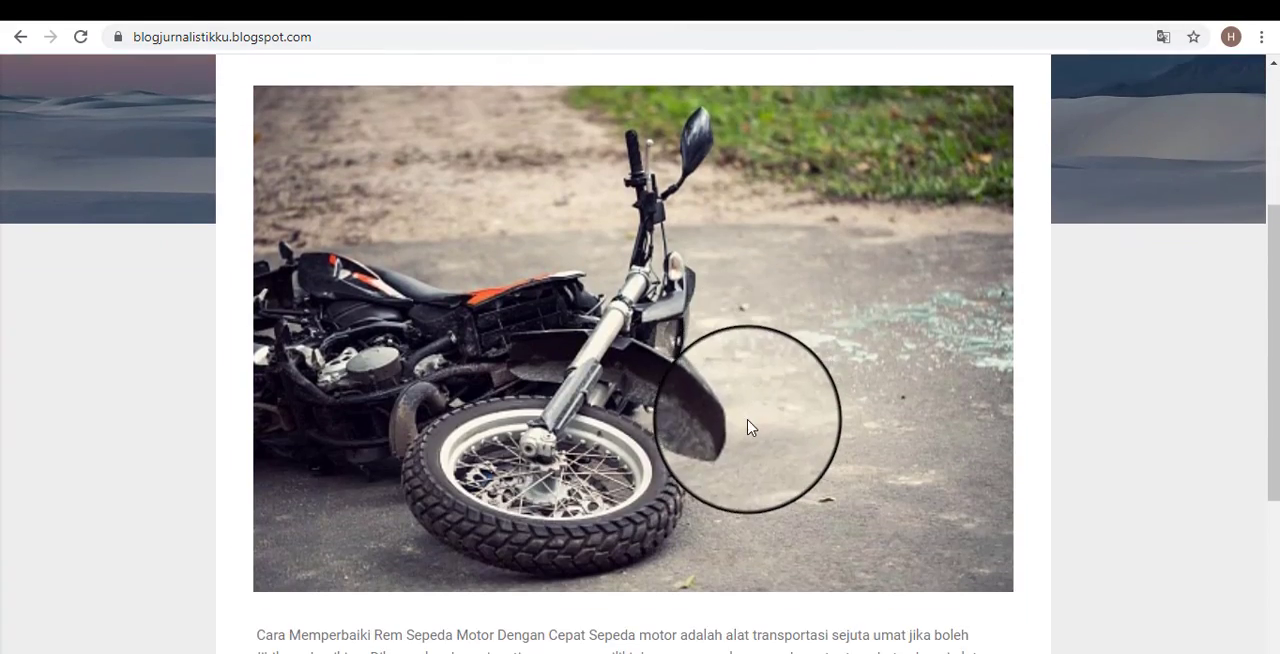
pyautogui.scroll(3, 749, 429)
pyautogui.click(240, 103)
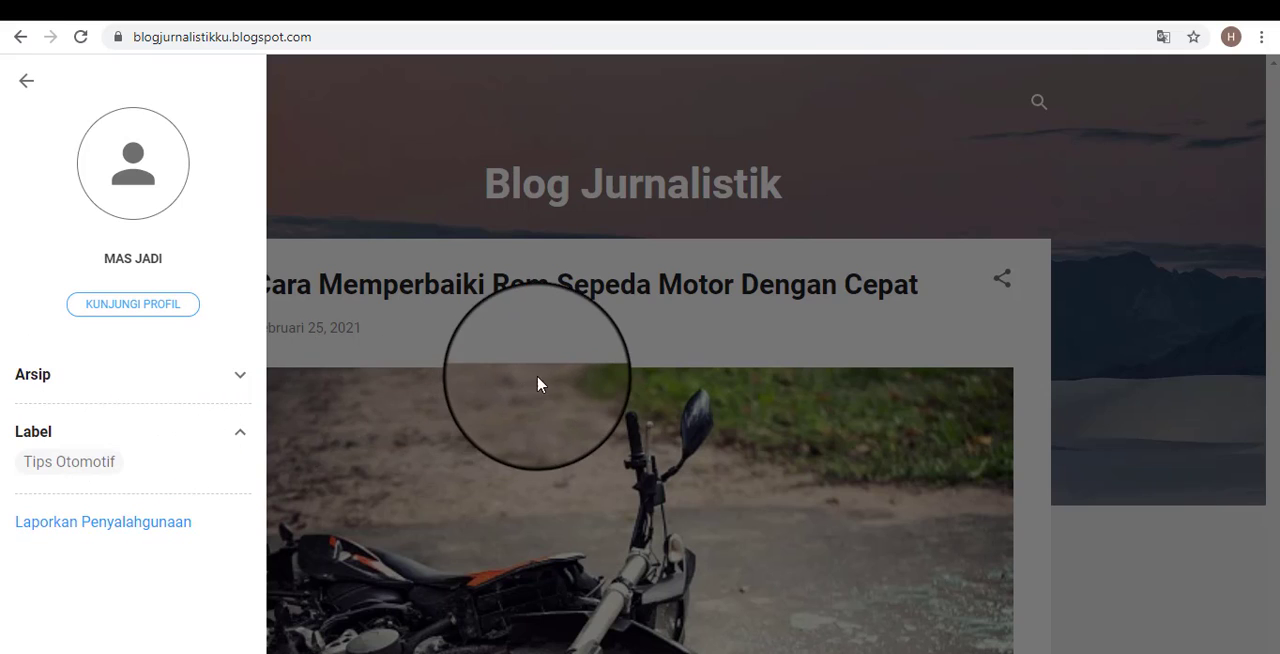
pyautogui.click(426, 148)
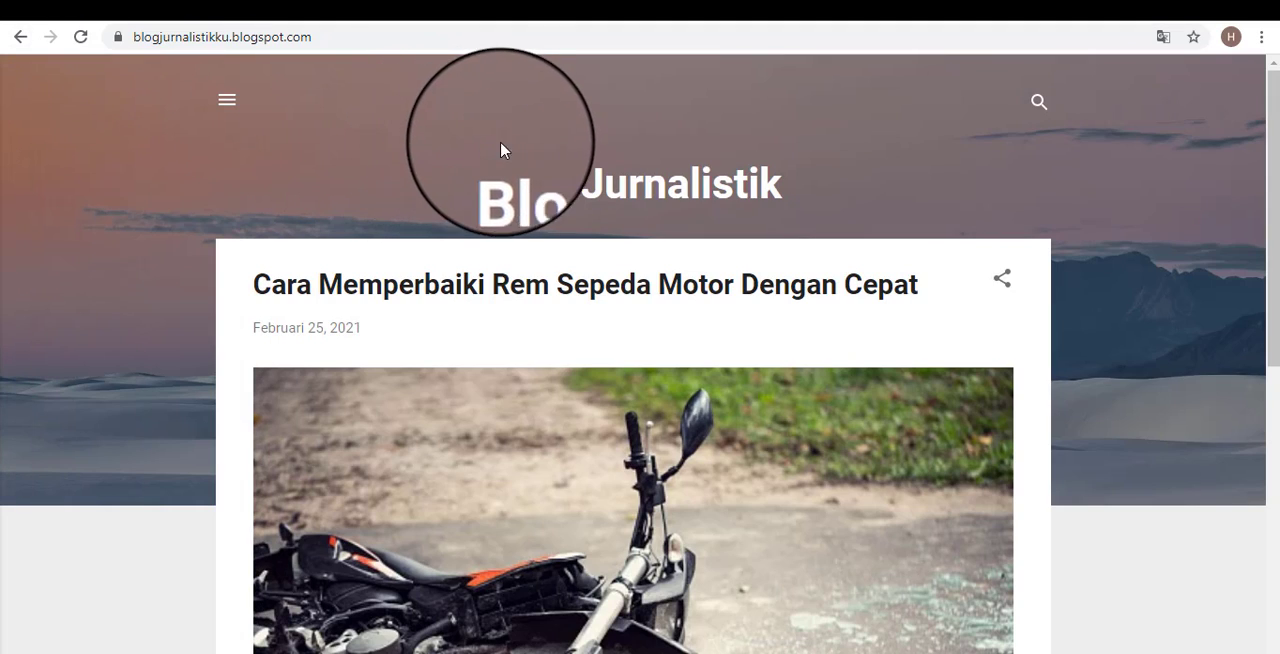
# Compare the blog title in the header with the blog's web address.
pyautogui.moveTo(491, 166); pyautogui.dragTo(829, 197)
pyautogui.click(843, 174)
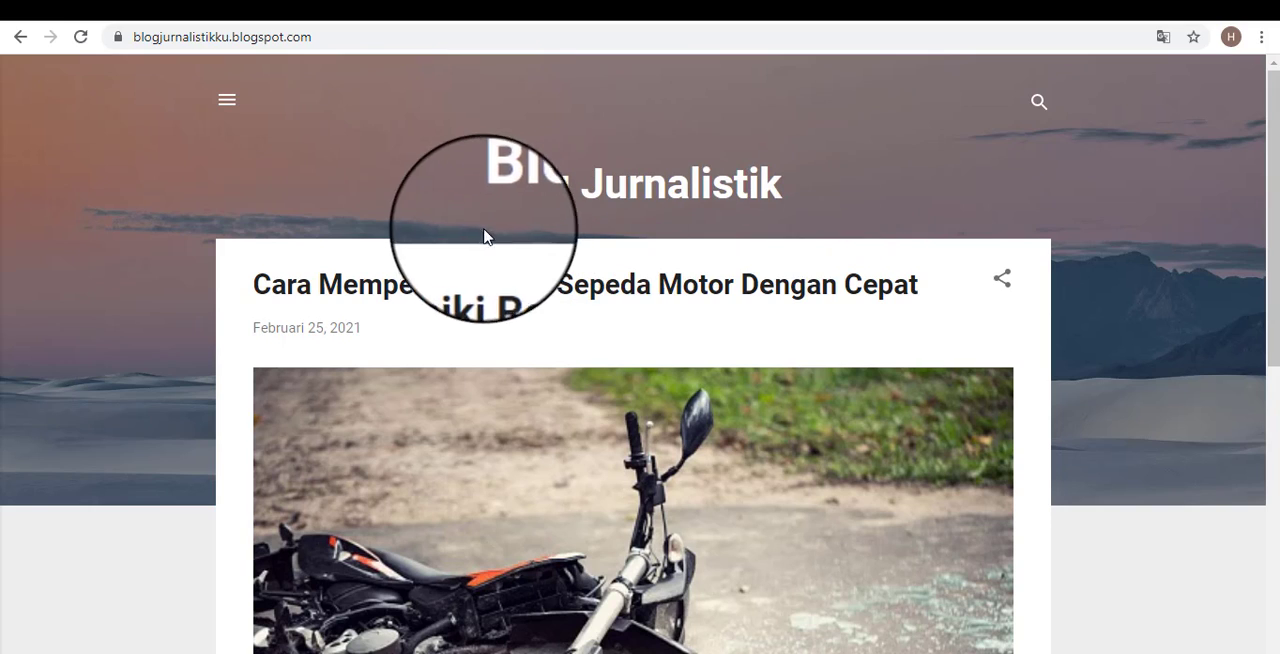
pyautogui.click(270, 40)
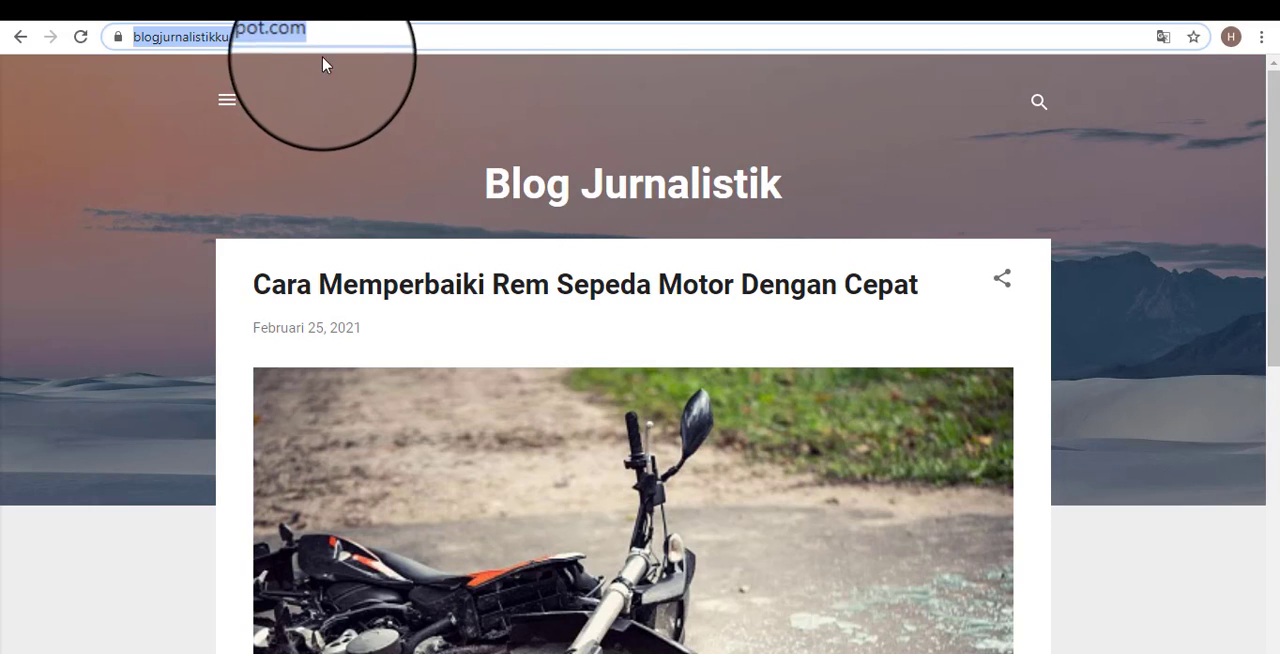
pyautogui.click(493, 176)
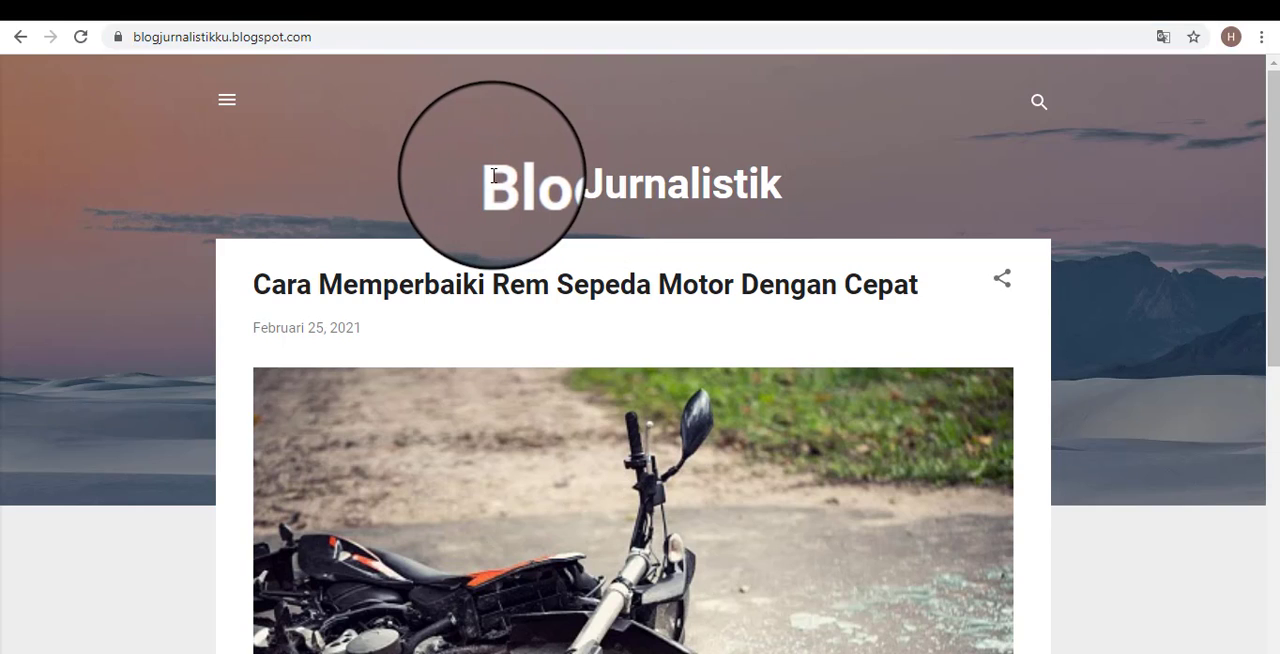
pyautogui.click(390, 44)
pyautogui.click(486, 186)
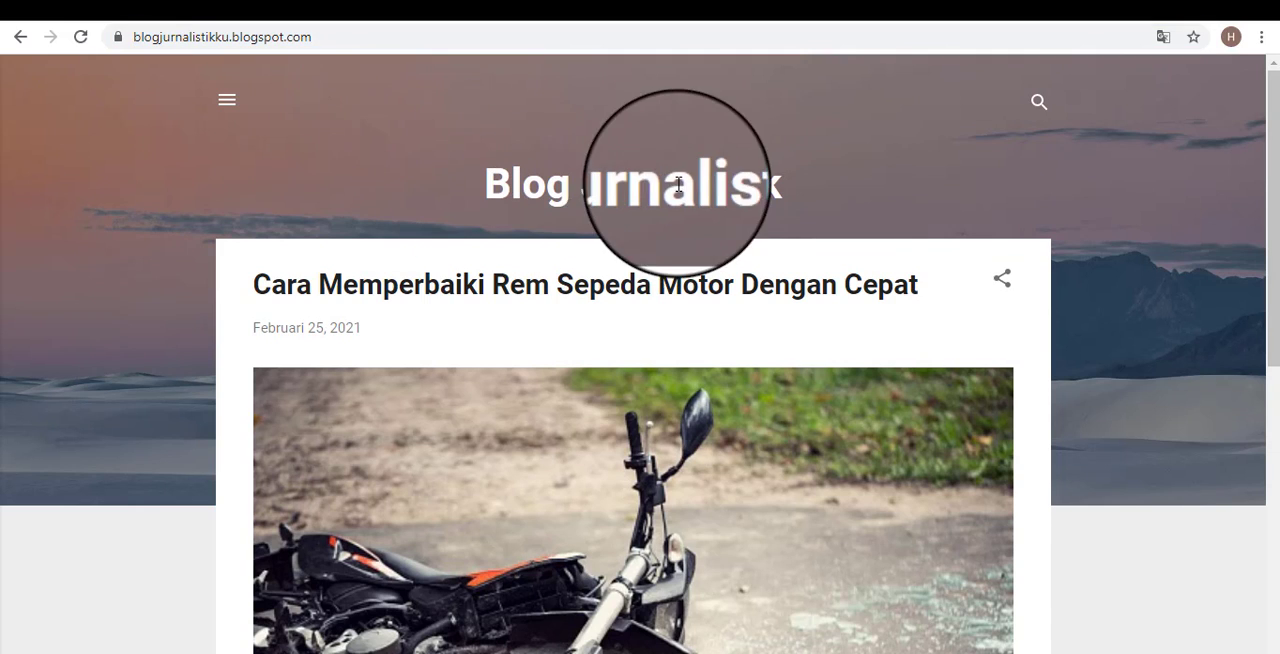
# Look over the side menu once more and review the home page down to its footer.
pyautogui.click(227, 102)
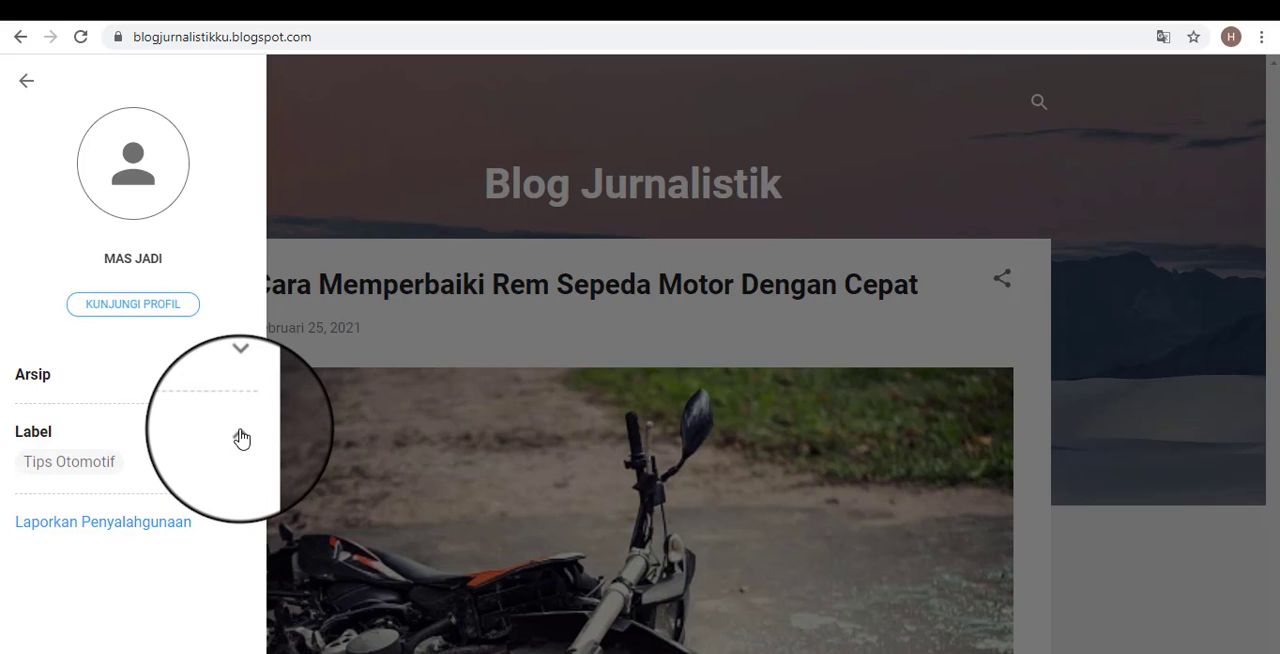
pyautogui.click(401, 152)
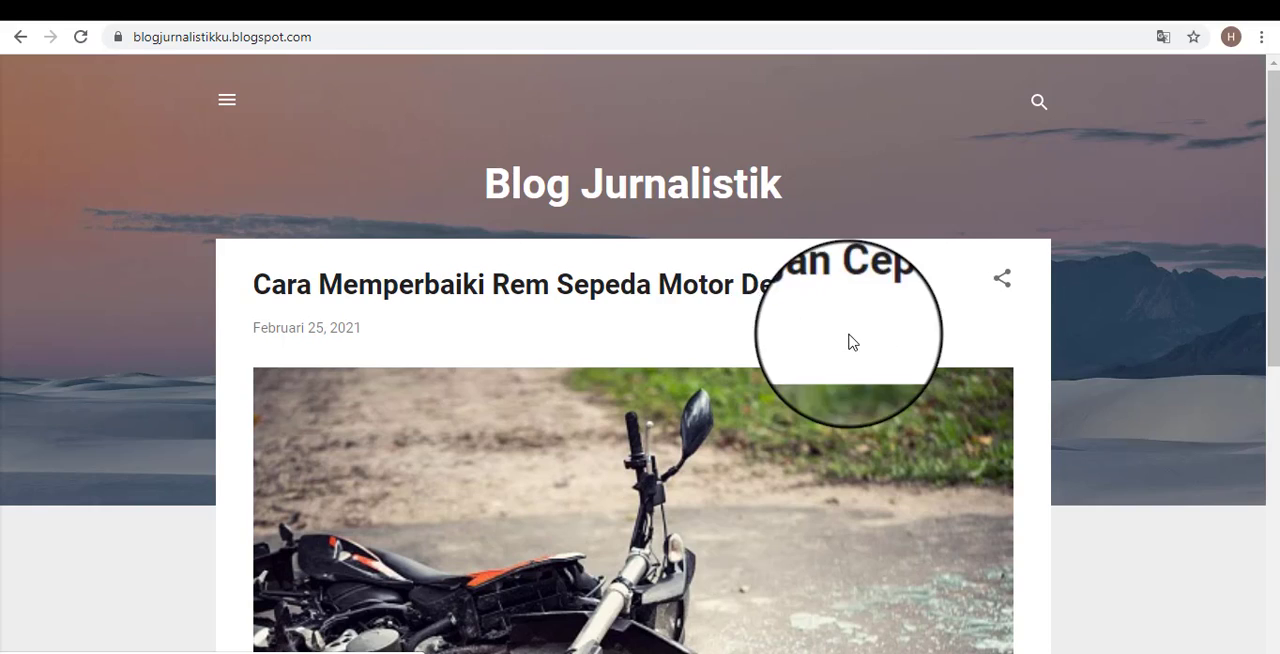
pyautogui.scroll(-3, 600, 530)
pyautogui.scroll(-3, 695, 537)
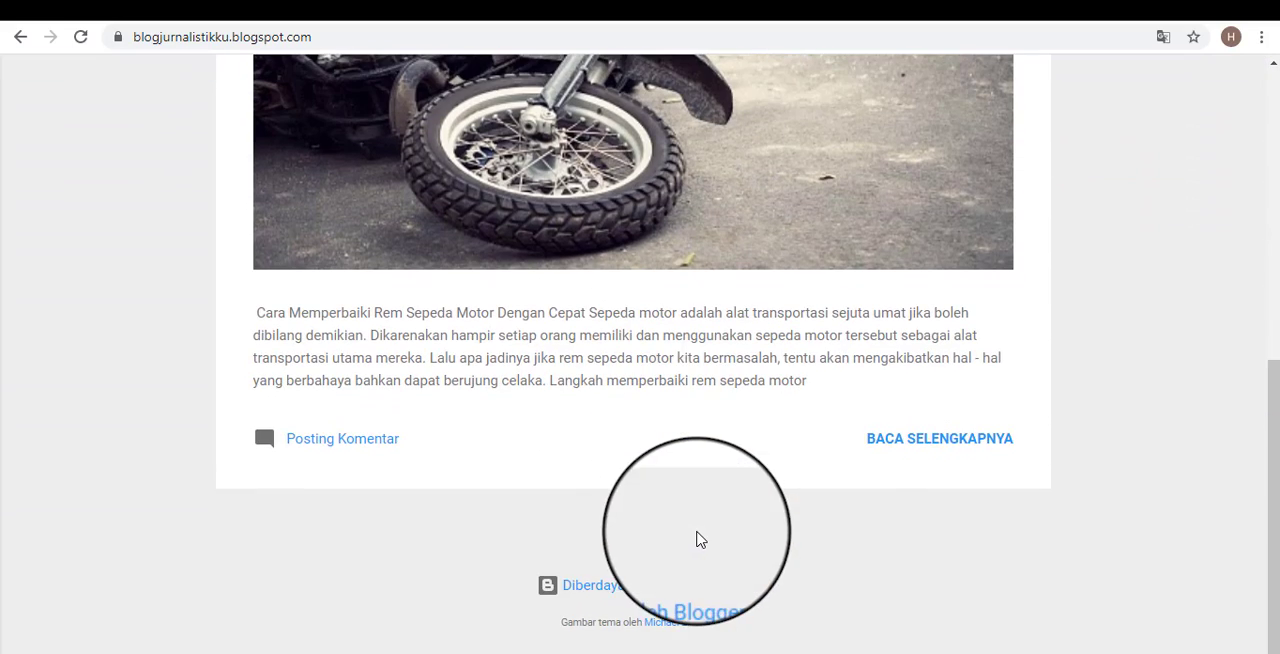
pyautogui.scroll(6, 811, 497)
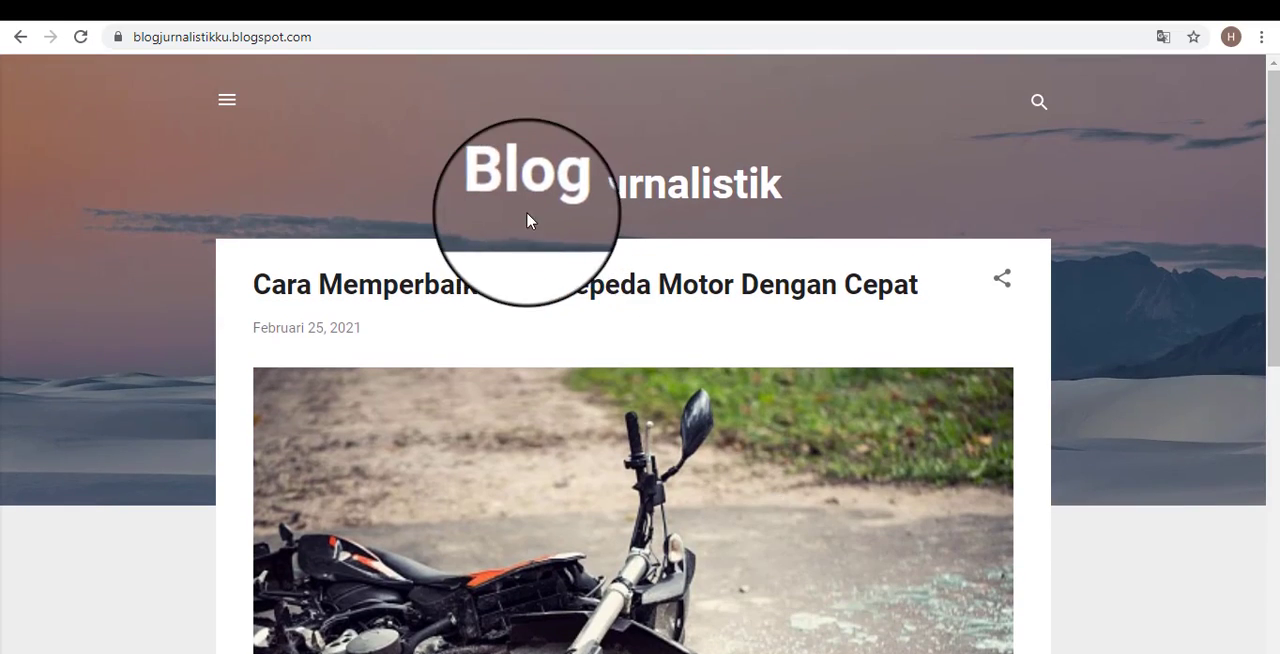
# Examine the public home page's default design, from the header title and background to the post preview.
pyautogui.moveTo(486, 184); pyautogui.dragTo(868, 192)
pyautogui.click(868, 192)
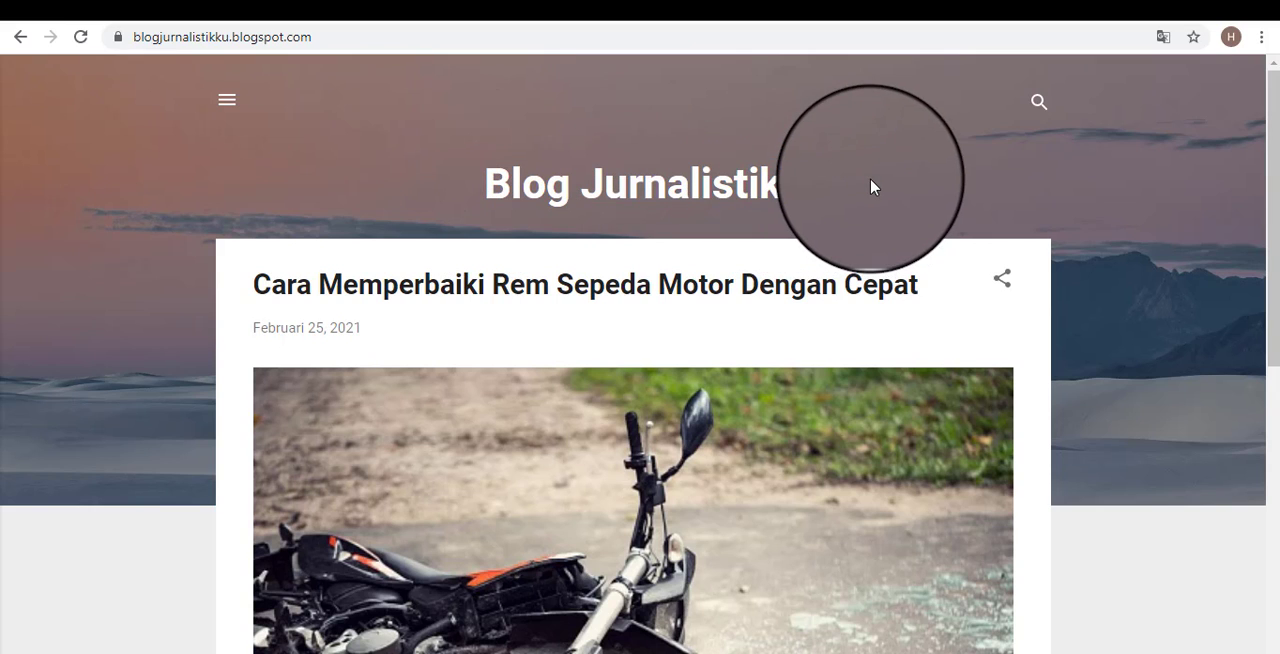
pyautogui.scroll(-5, 665, 492)
pyautogui.scroll(5, 665, 492)
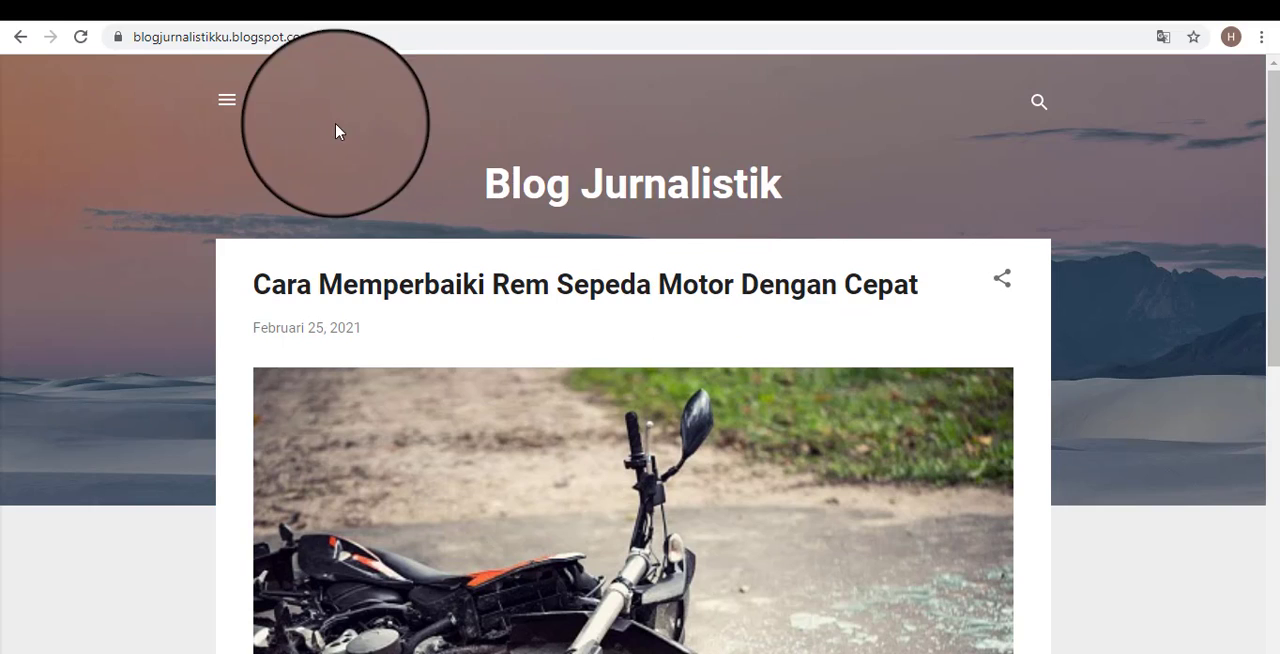
pyautogui.moveTo(484, 185); pyautogui.dragTo(790, 185)
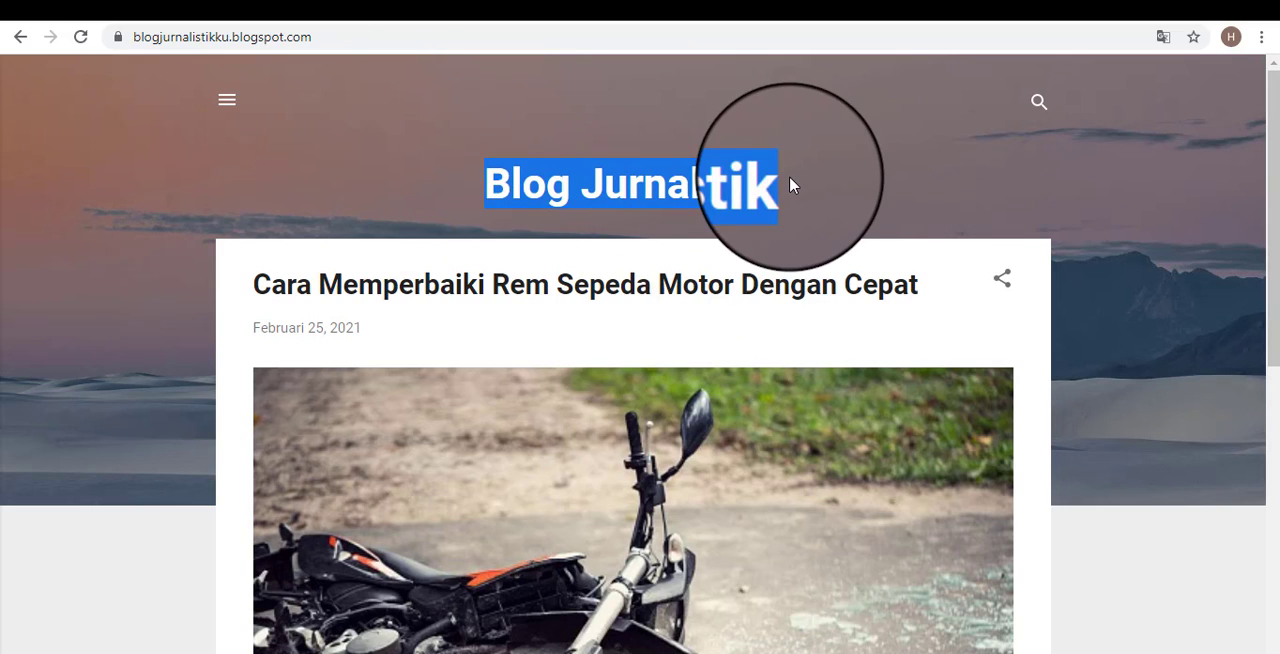
pyautogui.click(852, 202)
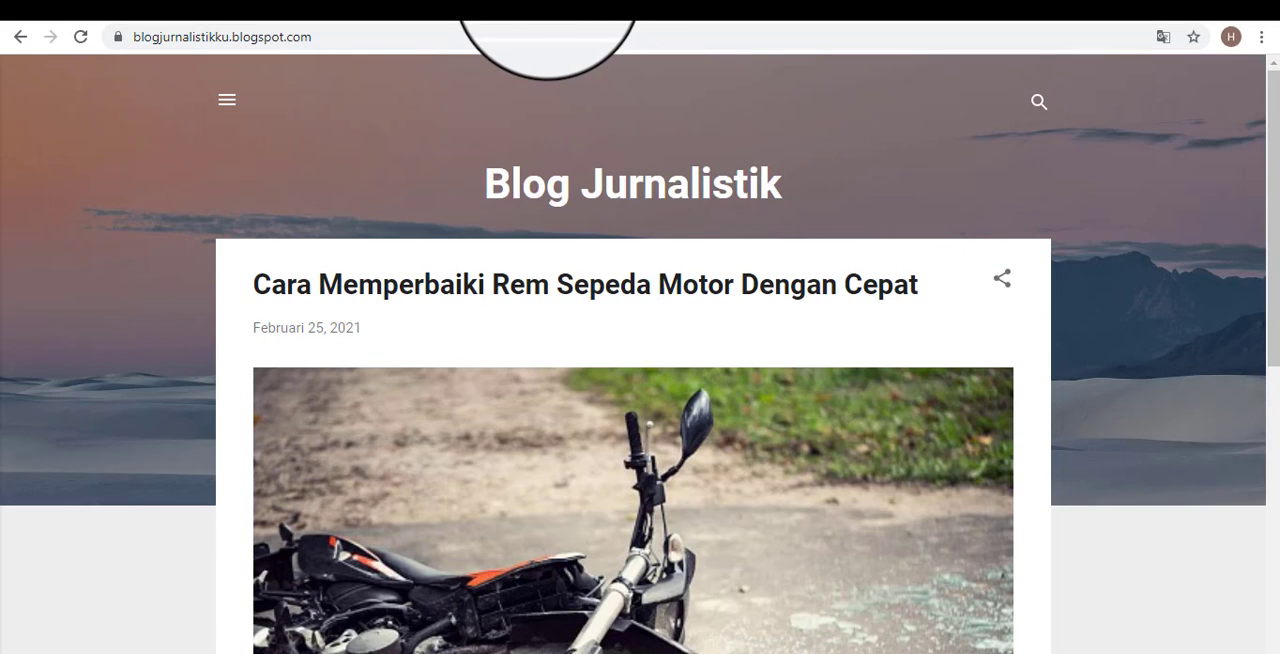
pyautogui.click(547, 2)
pyautogui.click(743, 3)
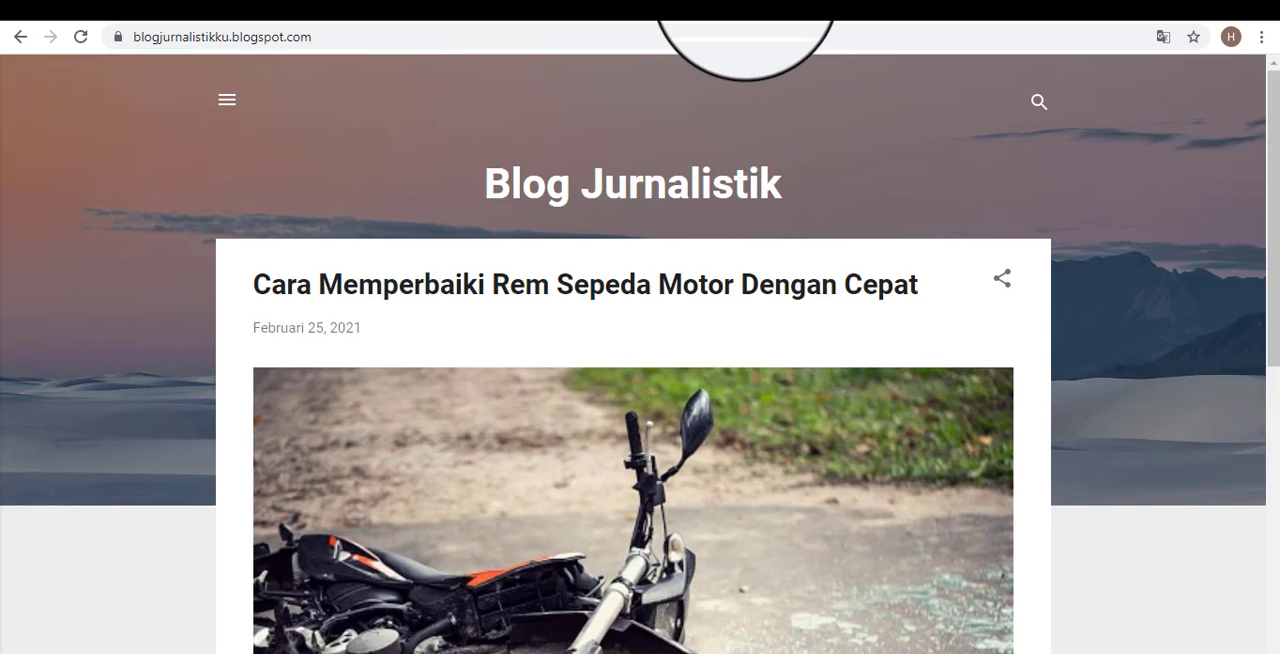
pyautogui.scroll(-2, 940, 500)
pyautogui.scroll(-2, 950, 485)
pyautogui.scroll(5, 948, 466)
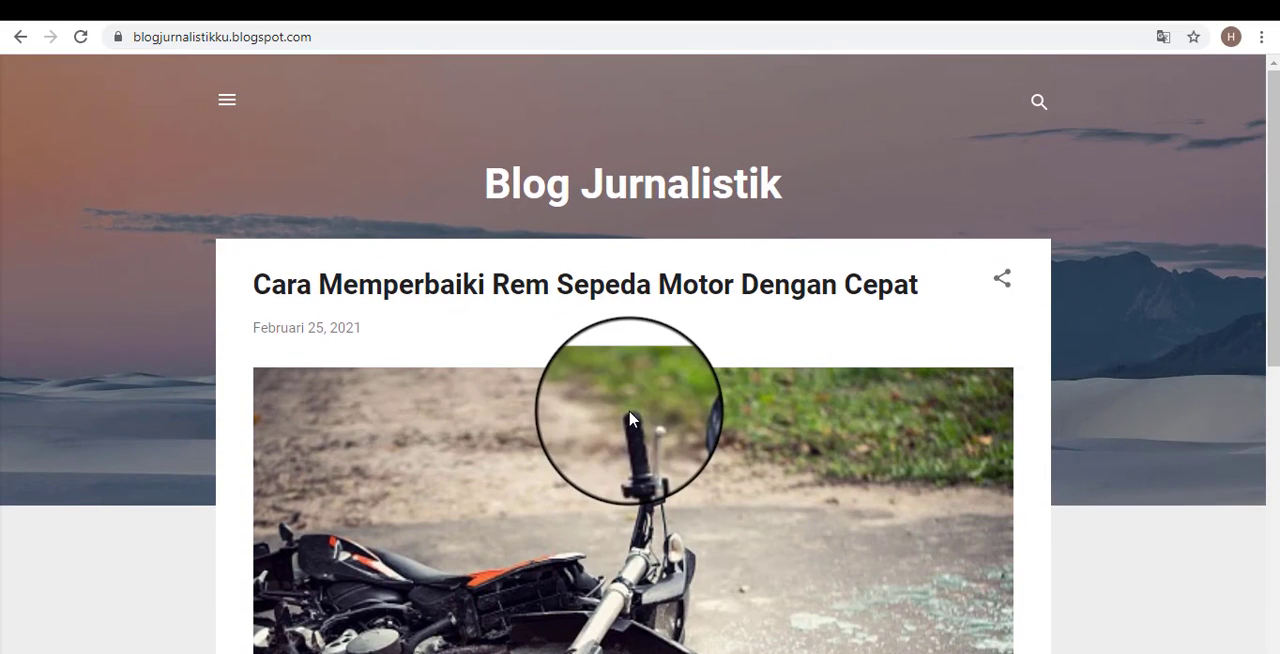
pyautogui.scroll(-1, 629, 421)
pyautogui.scroll(1, 629, 420)
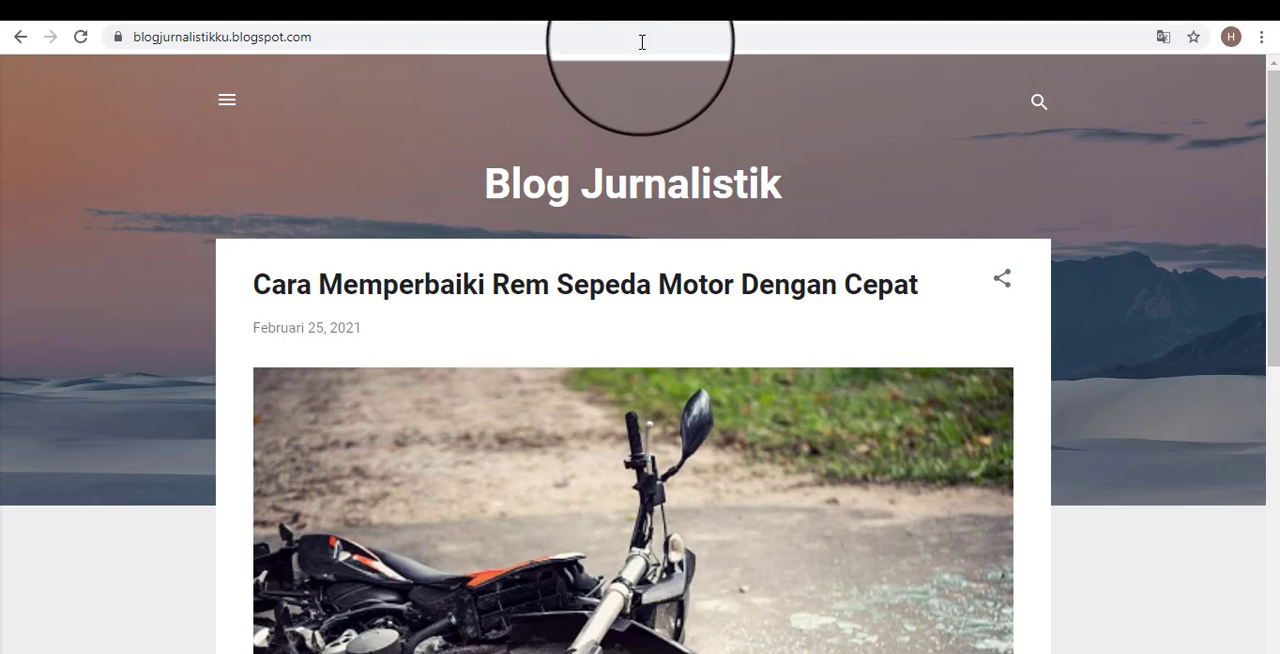
# Return to the Blogger dashboard and open the blog's Tema page.
pyautogui.click(559, 2)
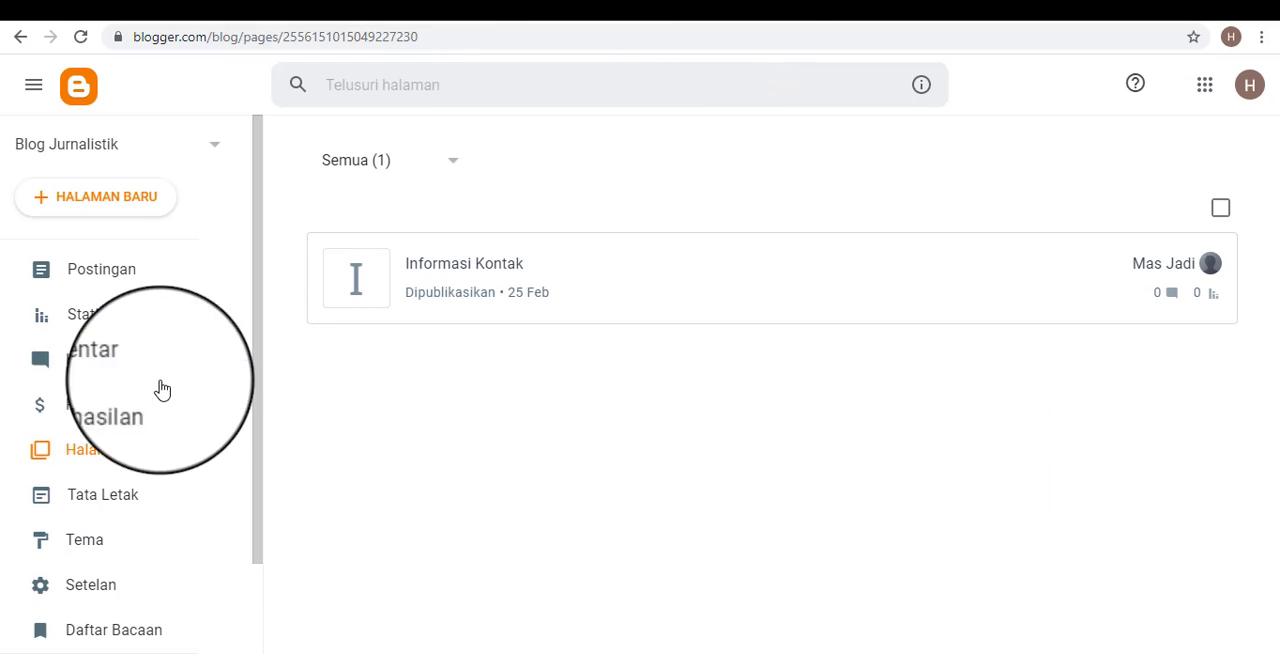
pyautogui.scroll(-2, 160, 389)
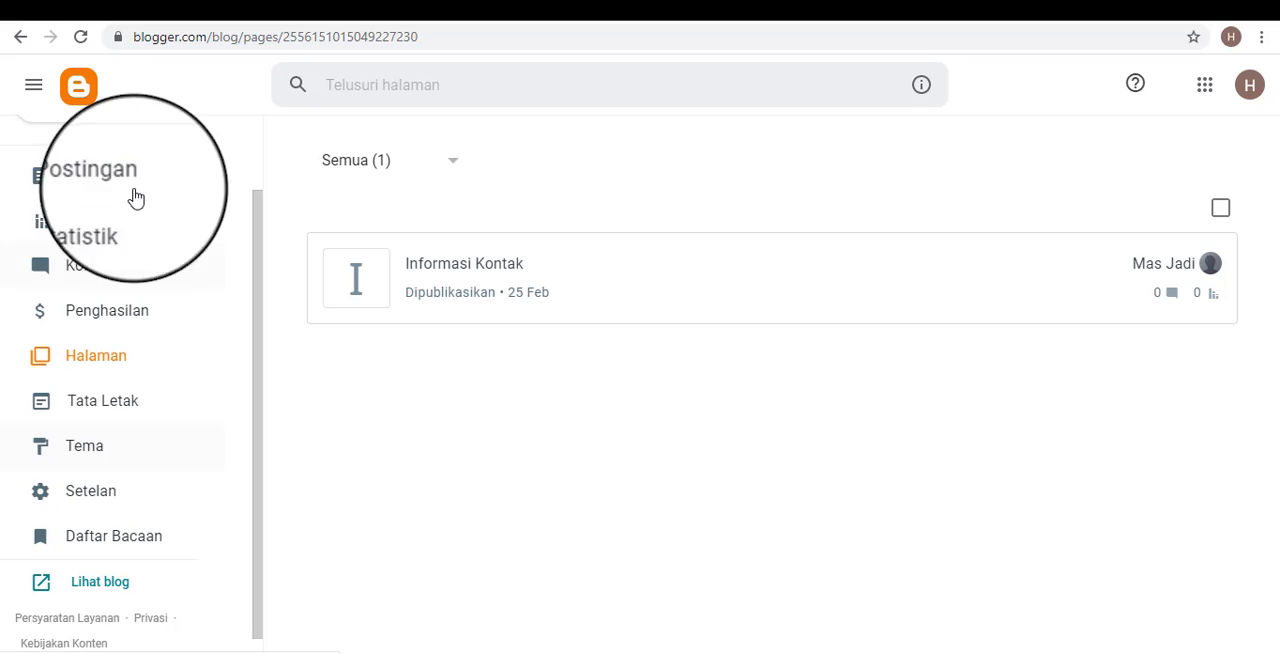
pyautogui.scroll(2, 130, 170)
pyautogui.scroll(-1, 90, 378)
pyautogui.scroll(-1, 92, 378)
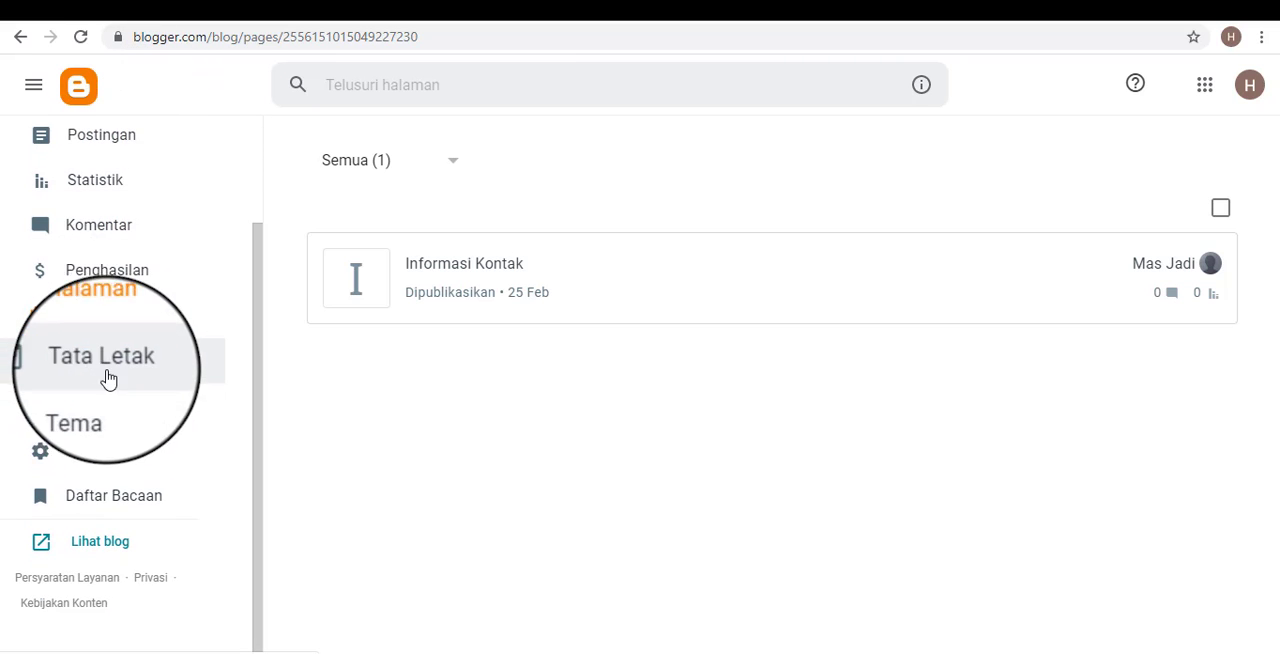
pyautogui.click(101, 418)
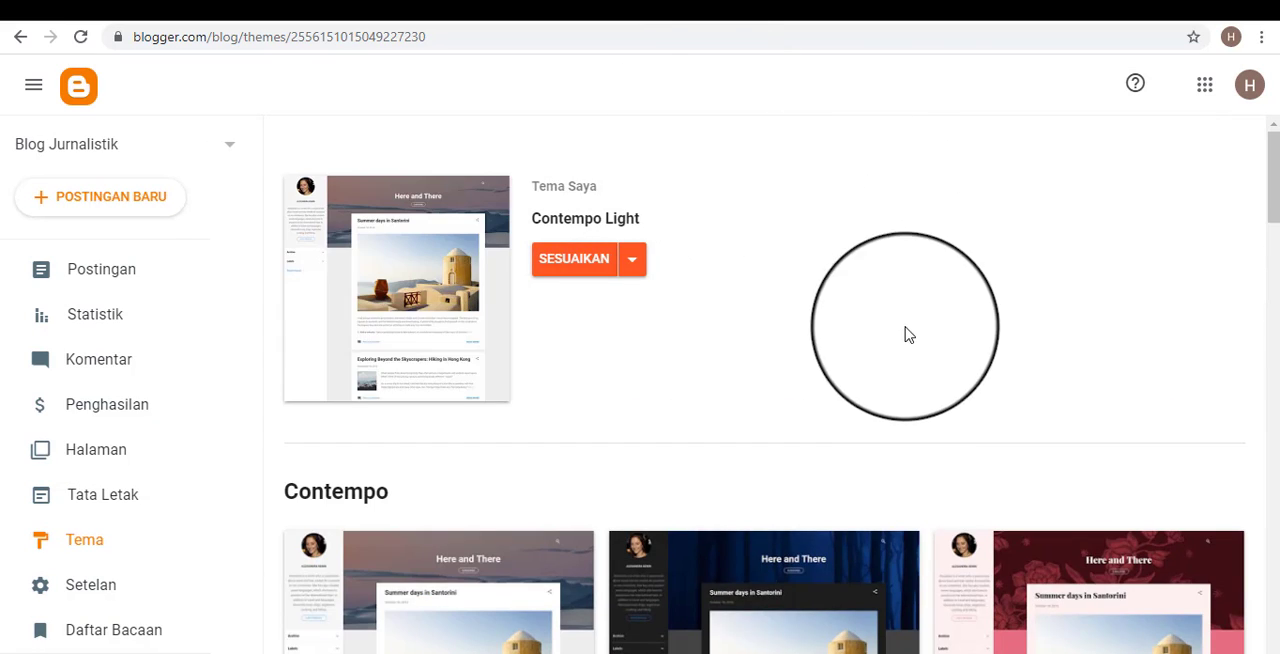
# Browse the available theme families, comparing the Contempo, Soho and Emporio designs and their colour variants.
pyautogui.scroll(-3, 906, 334)
pyautogui.scroll(-9, 857, 432)
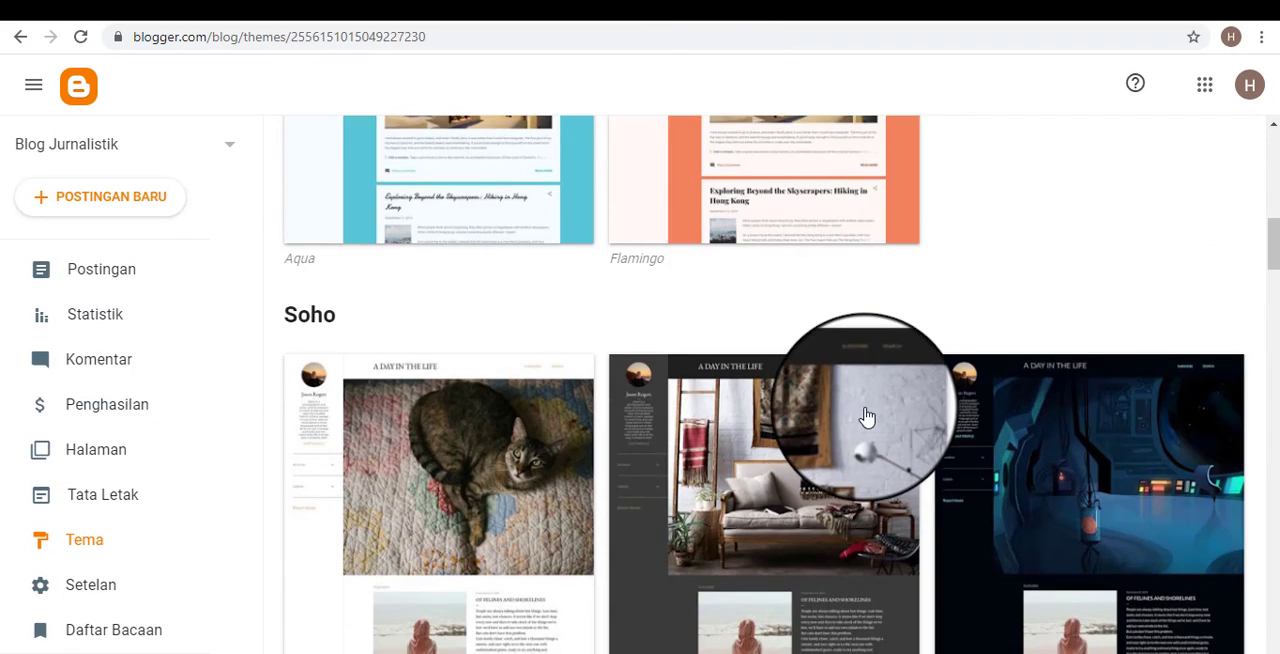
pyautogui.scroll(10, 878, 412)
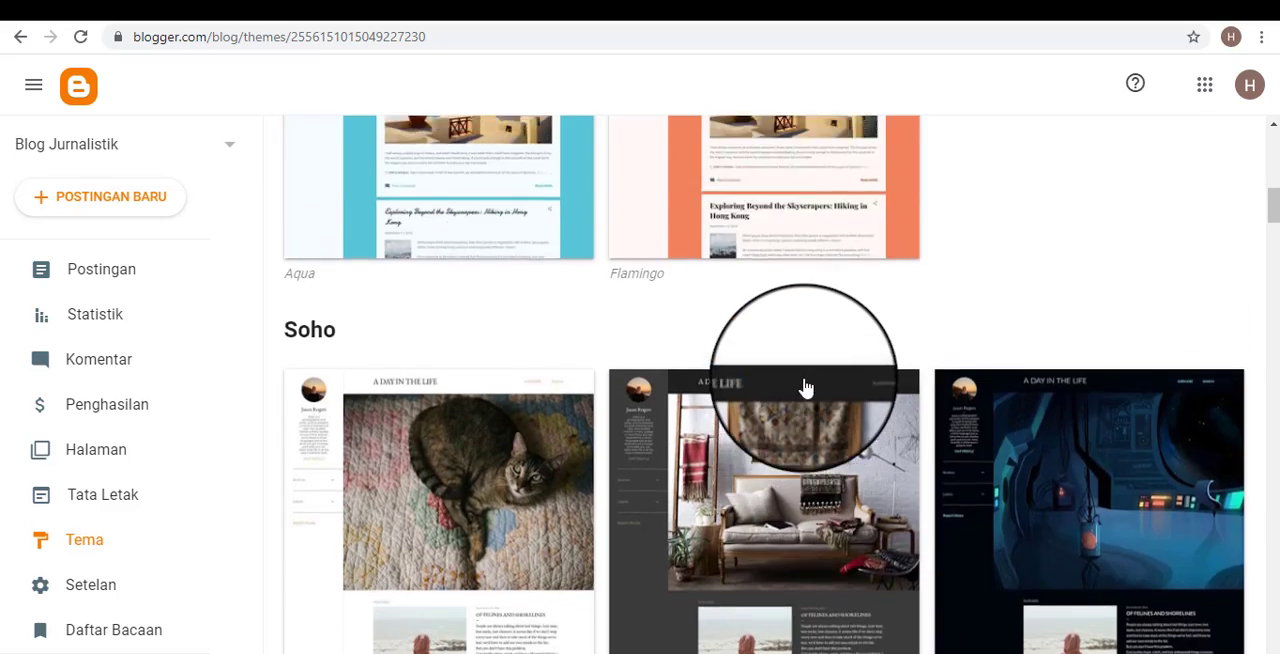
pyautogui.scroll(1, 600, 220)
pyautogui.scroll(-4, 351, 383)
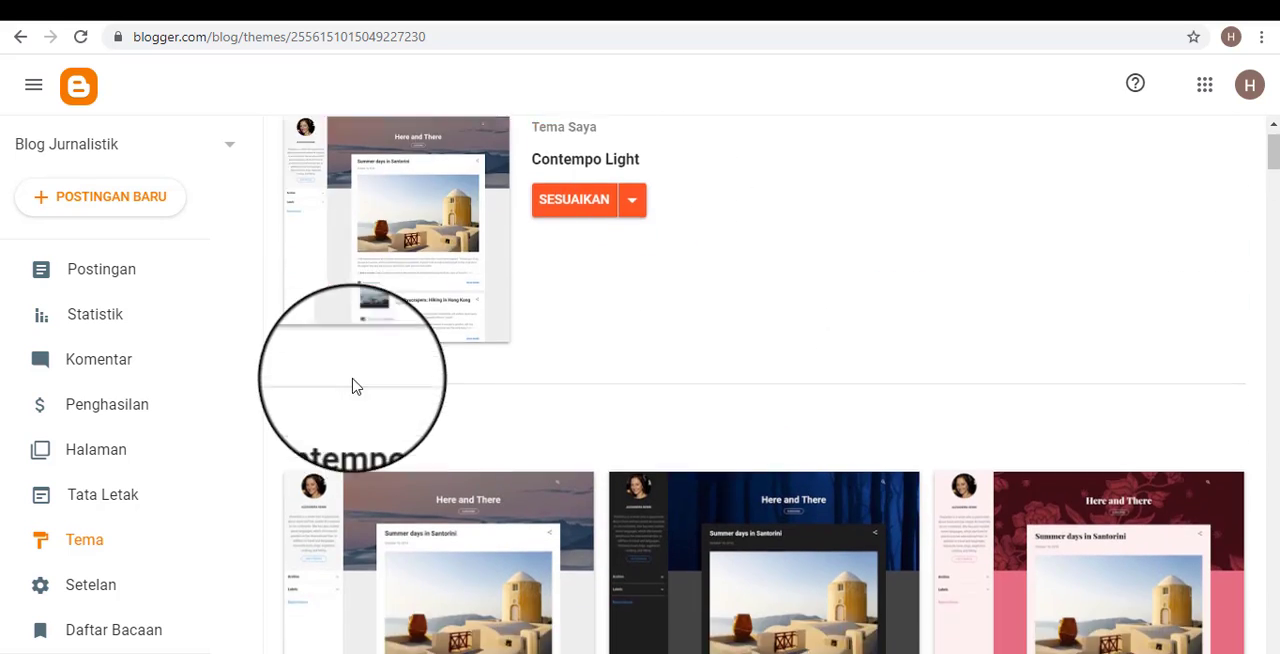
pyautogui.scroll(-6, 714, 357)
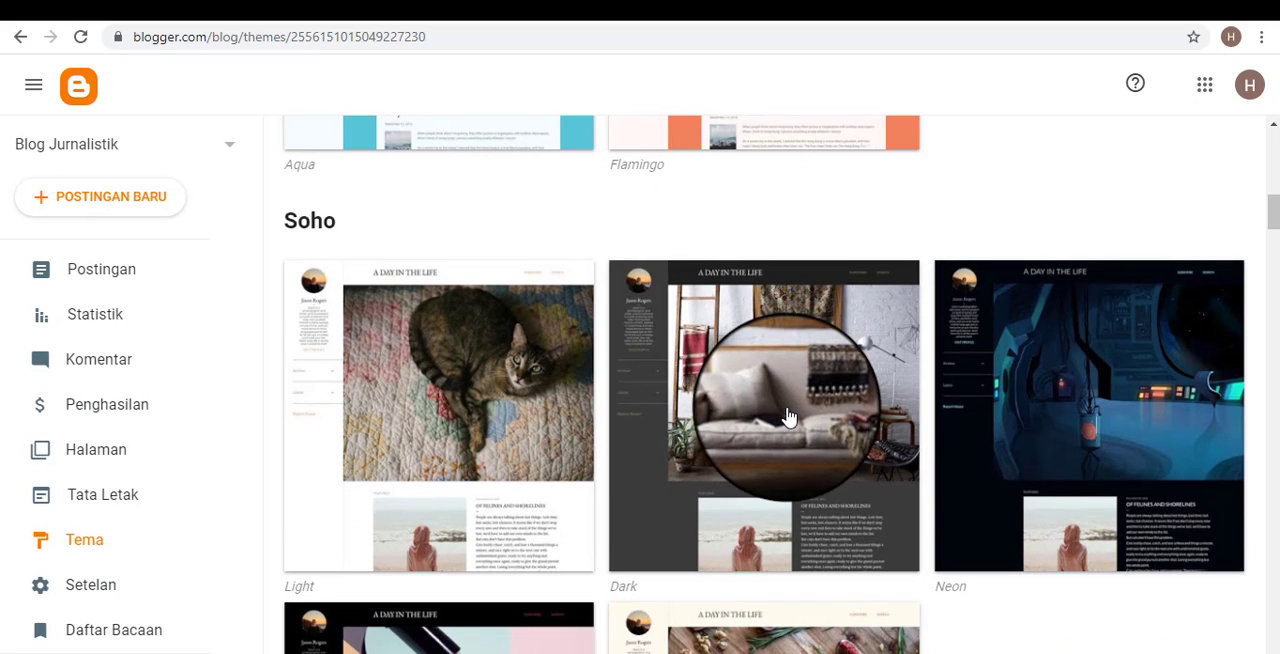
pyautogui.scroll(-2, 827, 432)
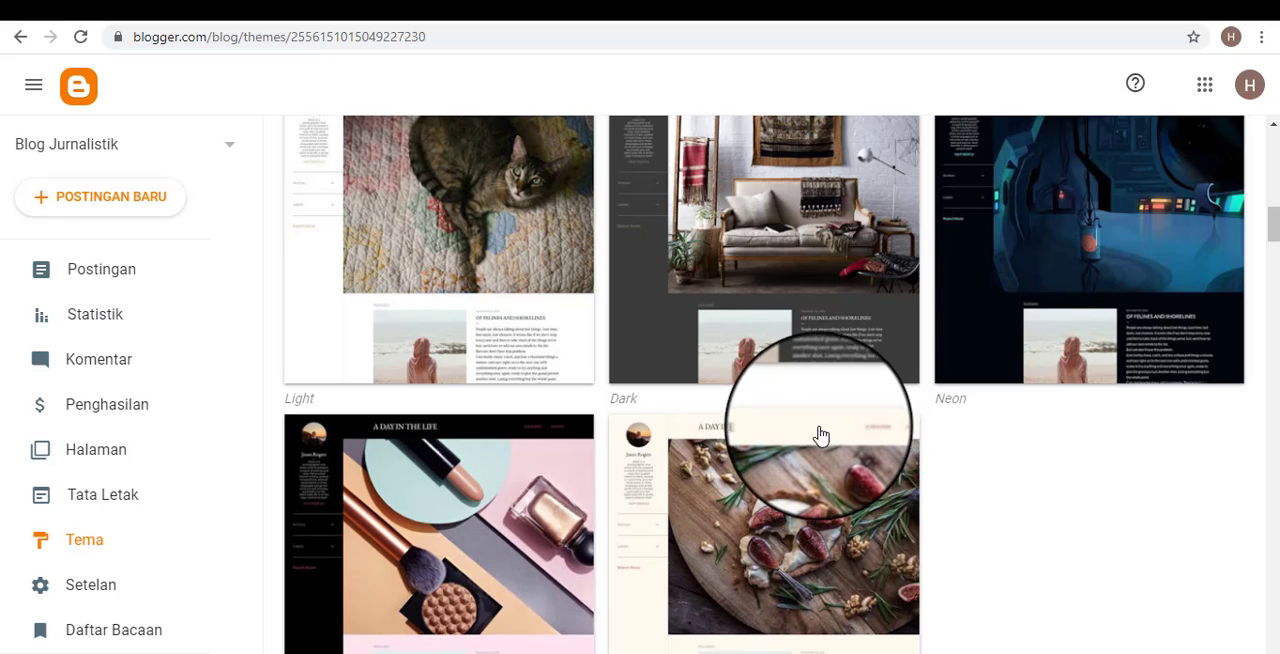
pyautogui.scroll(-3, 820, 435)
pyautogui.scroll(-3, 870, 425)
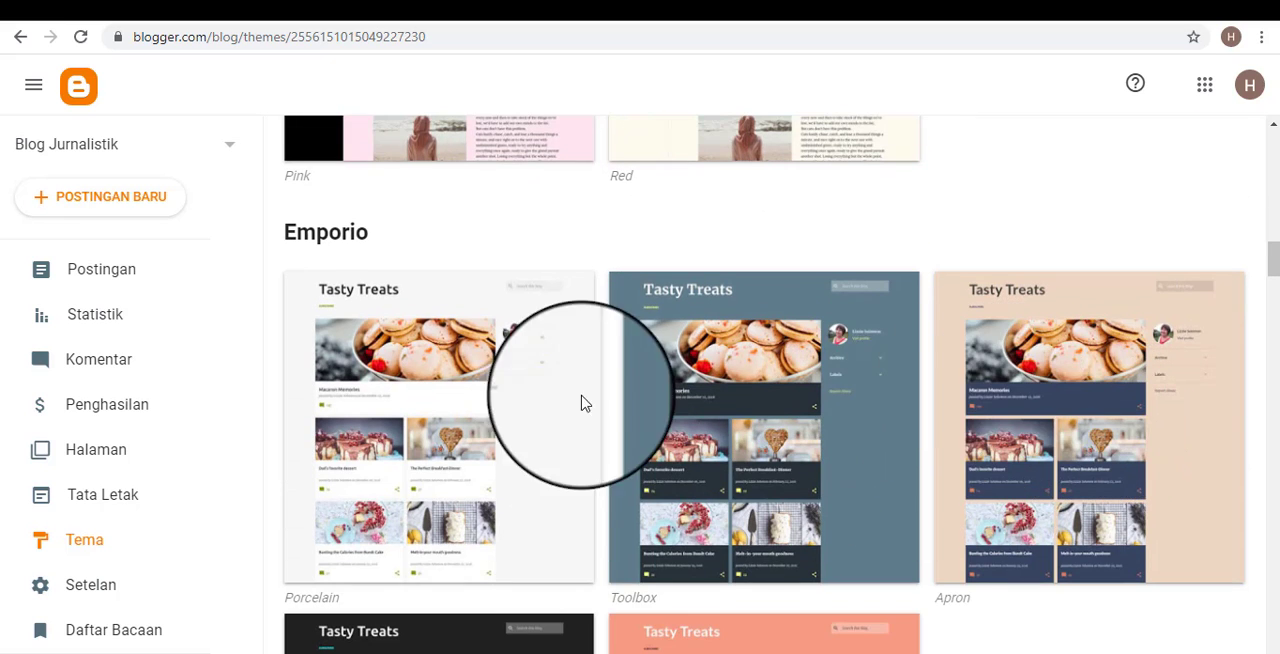
pyautogui.scroll(-1, 480, 368)
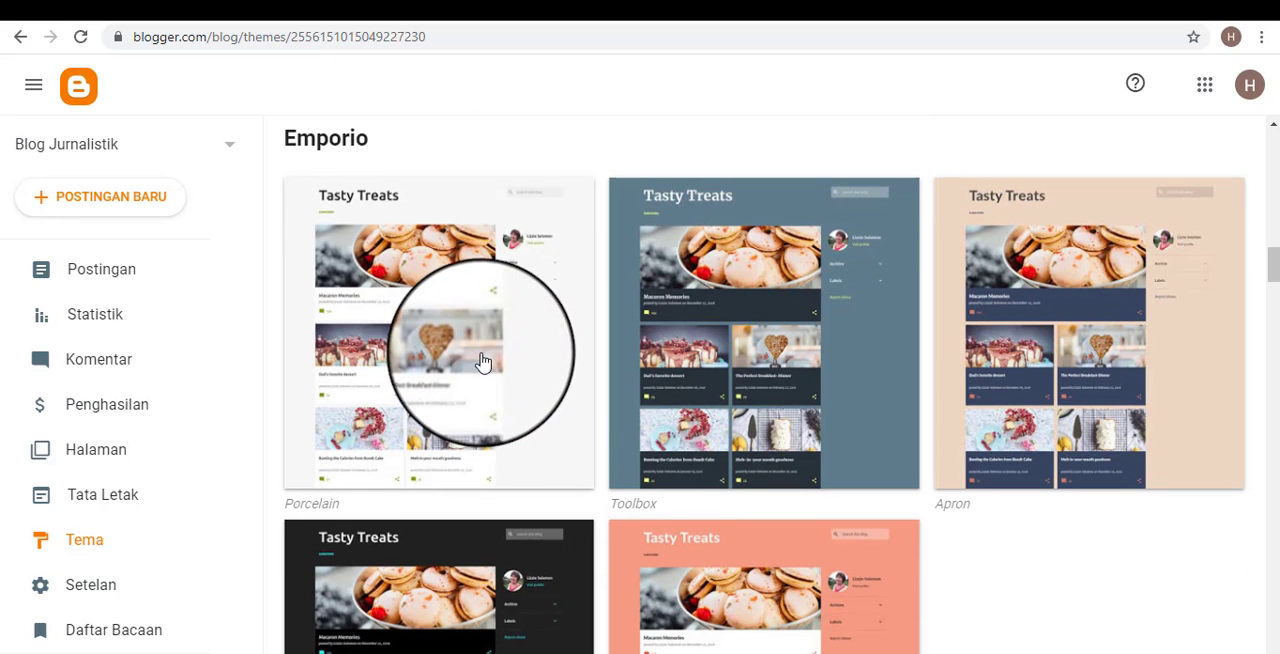
pyautogui.scroll(2, 405, 327)
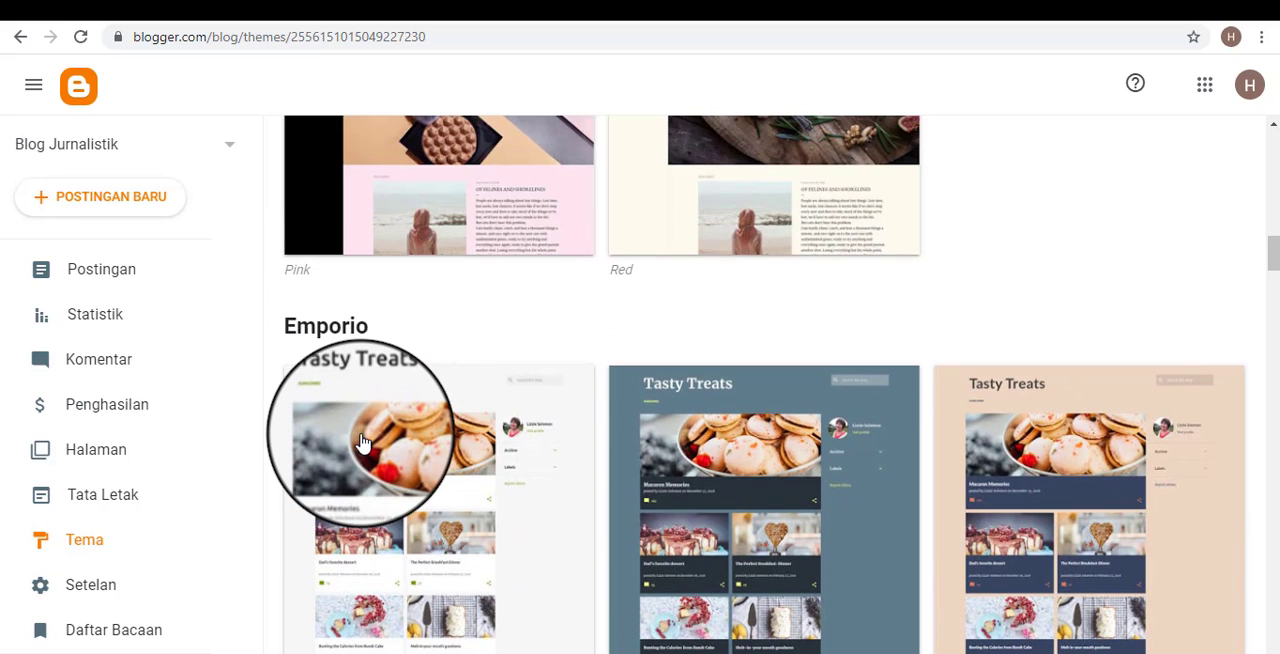
pyautogui.scroll(-2, 443, 442)
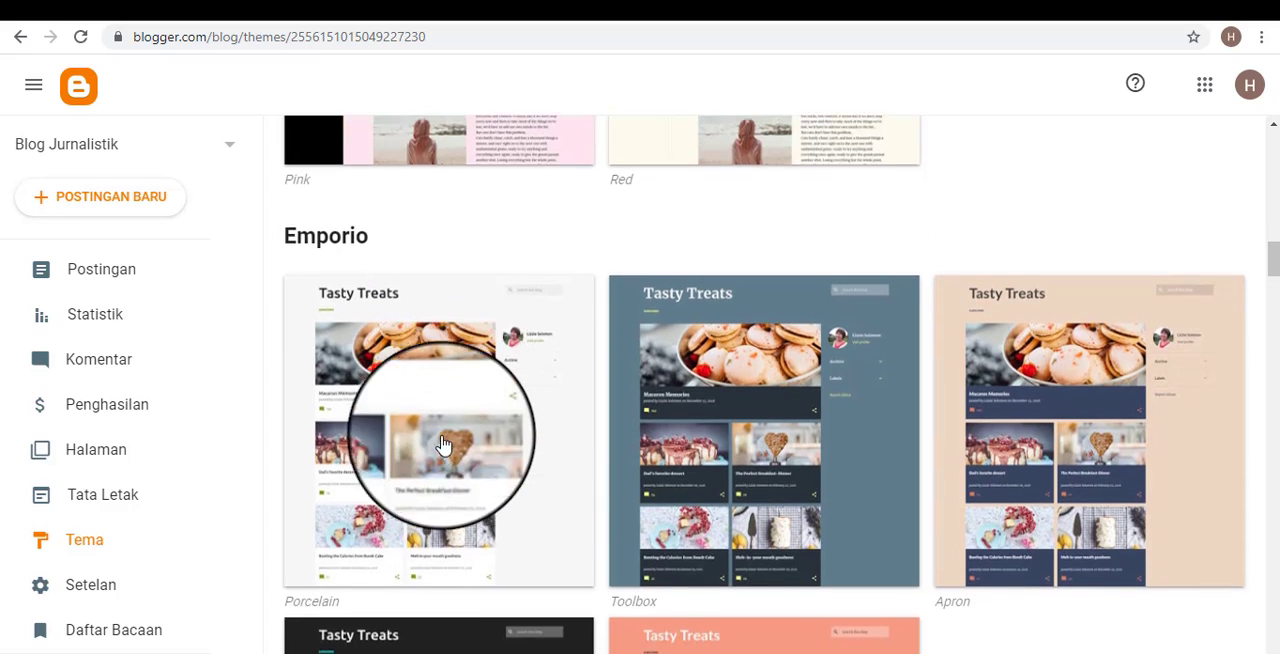
# Select the Emporio Porcelain theme and preview the blog's home page with it down to the footer.
pyautogui.click(448, 373)
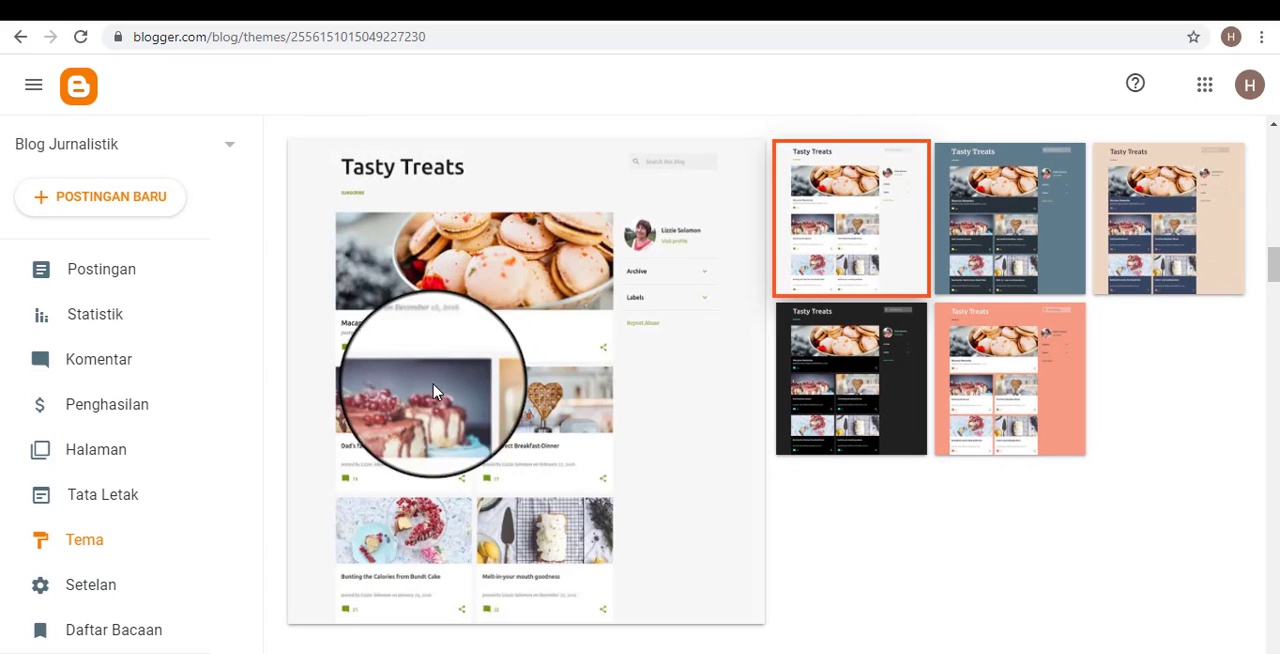
pyautogui.scroll(-2, 640, 460)
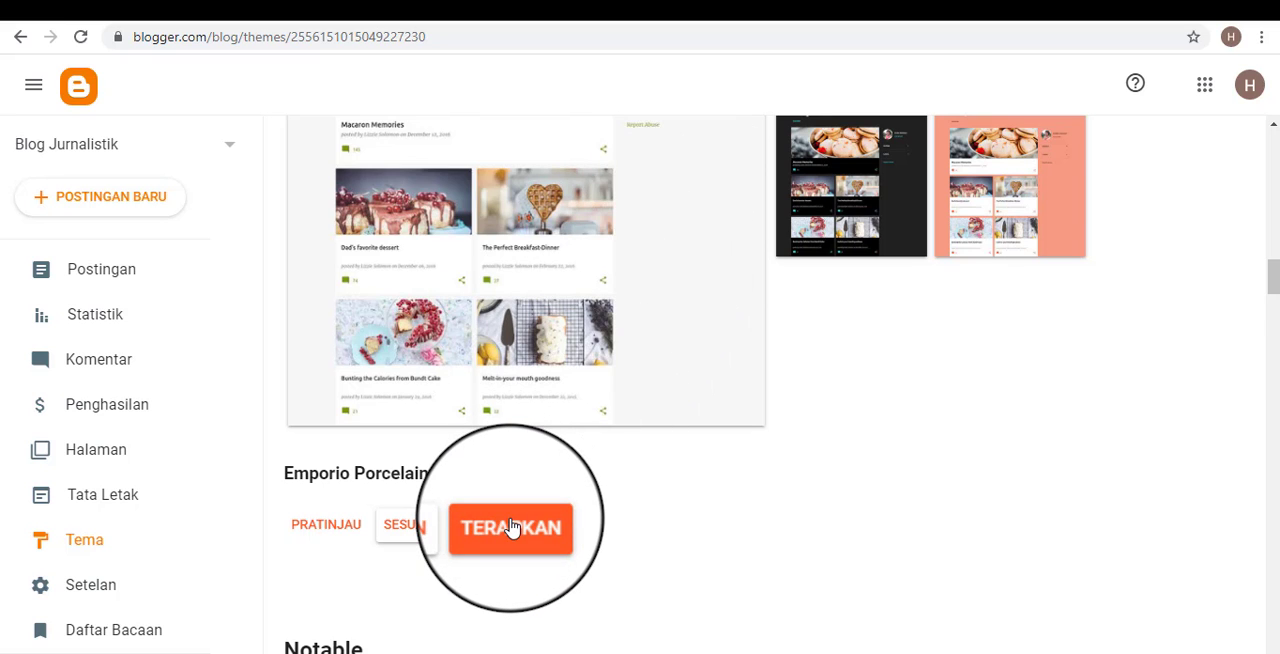
pyautogui.click(323, 527)
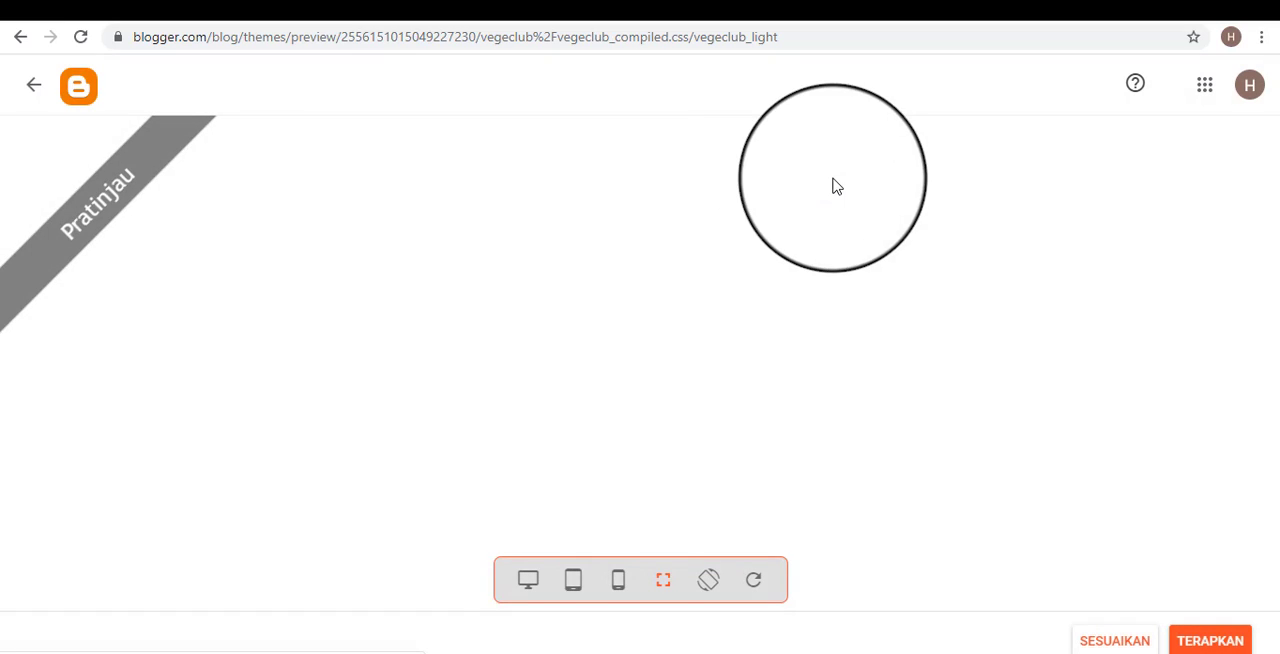
pyautogui.scroll(-3, 671, 300)
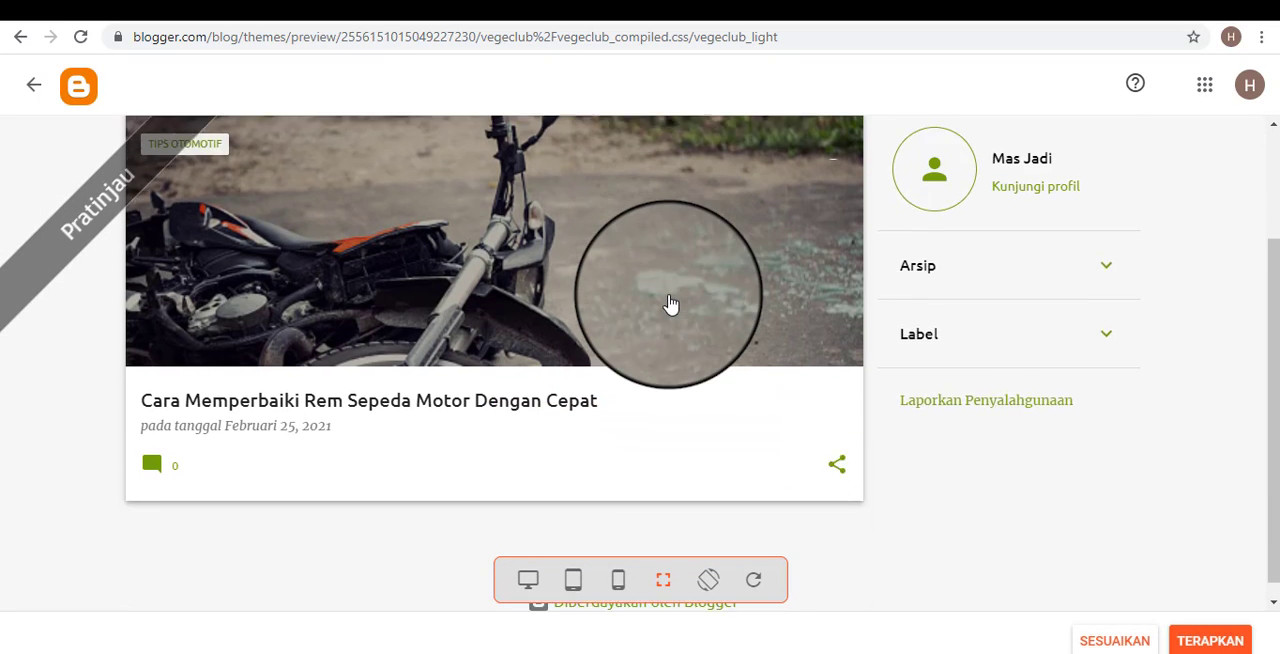
pyautogui.scroll(2, 673, 313)
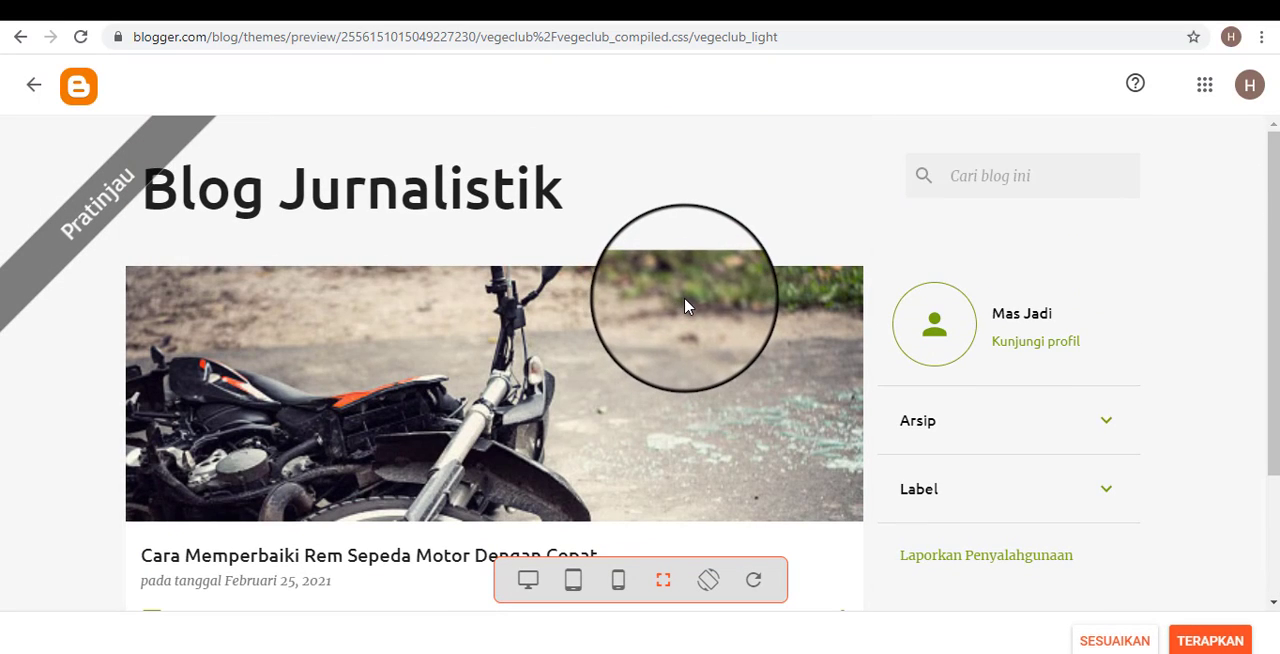
pyautogui.scroll(-1, 655, 347)
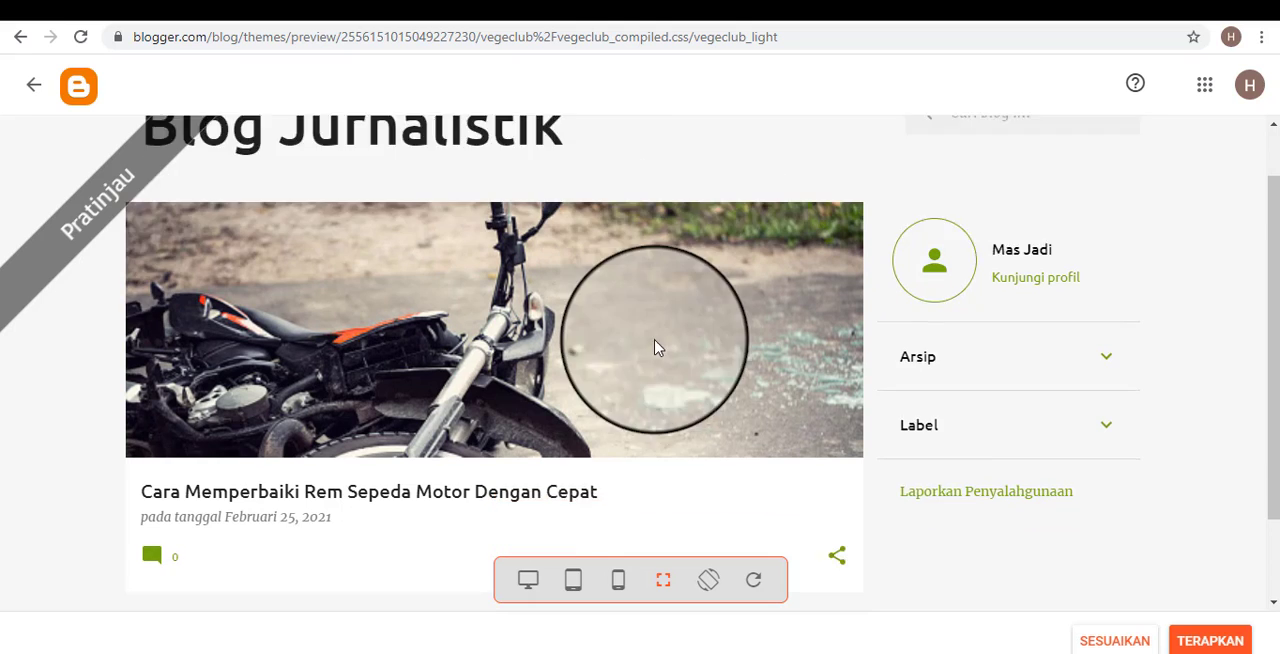
pyautogui.scroll(-2, 660, 350)
pyautogui.scroll(3, 667, 345)
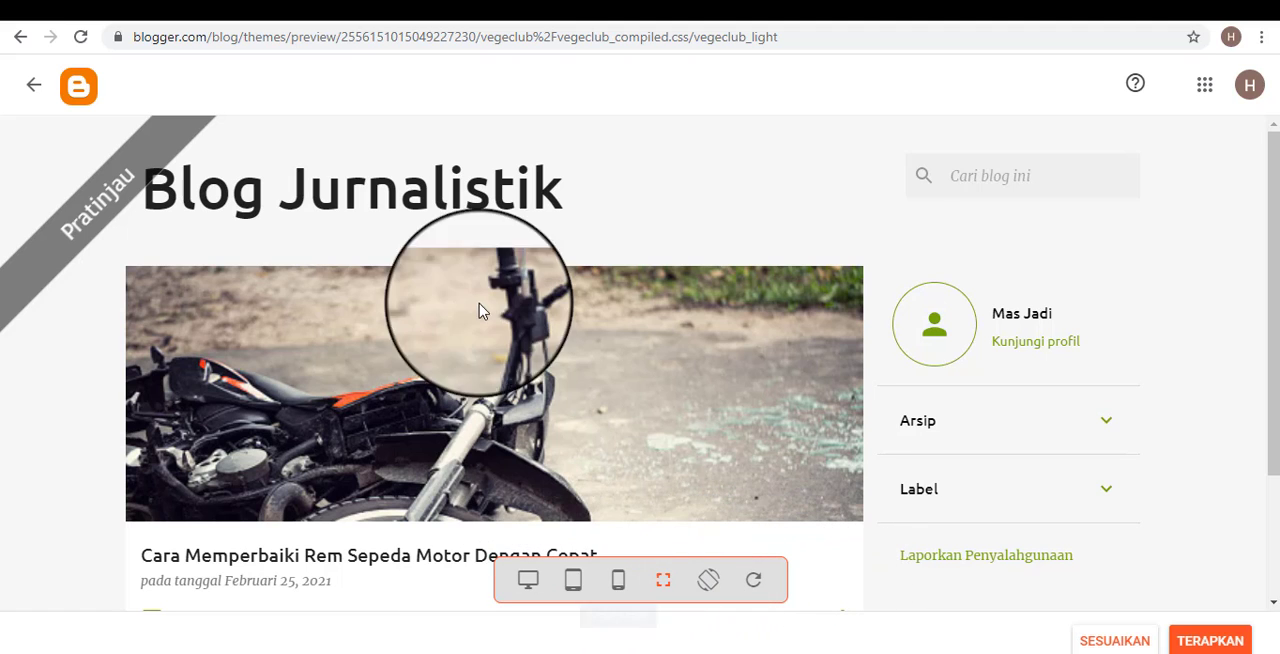
# Check the theme preview in phone, tablet and desktop sizes, and return it to the full-screen size.
pyautogui.click(619, 580)
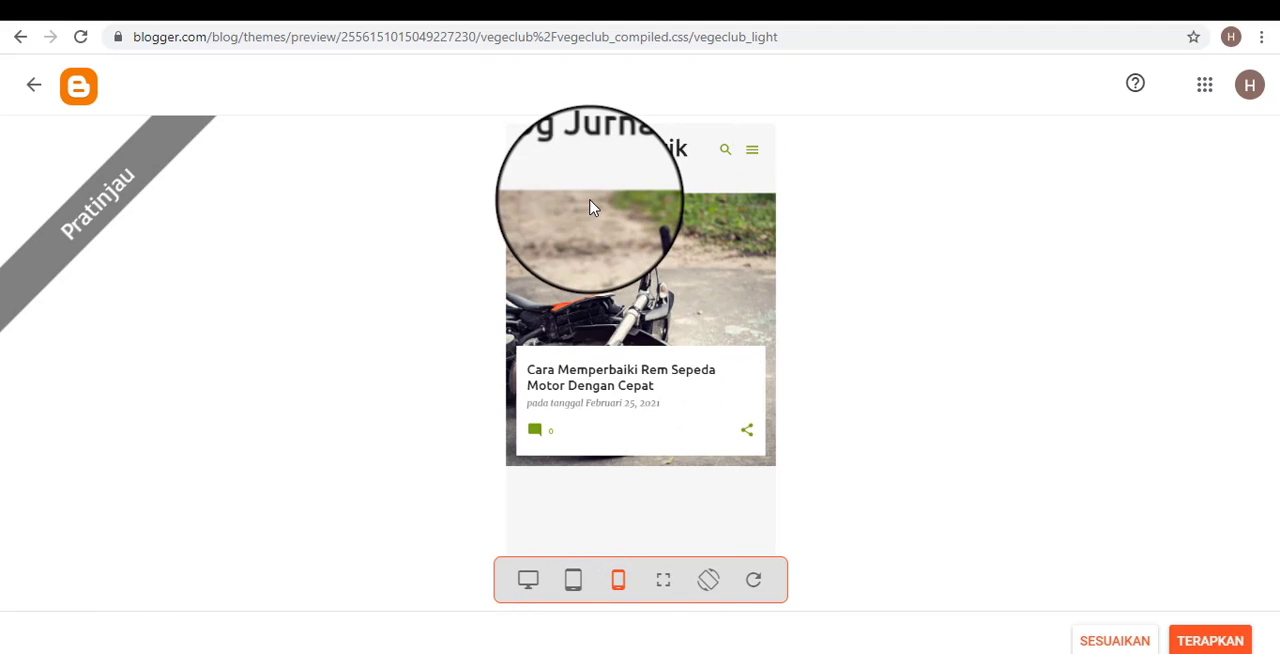
pyautogui.click(574, 580)
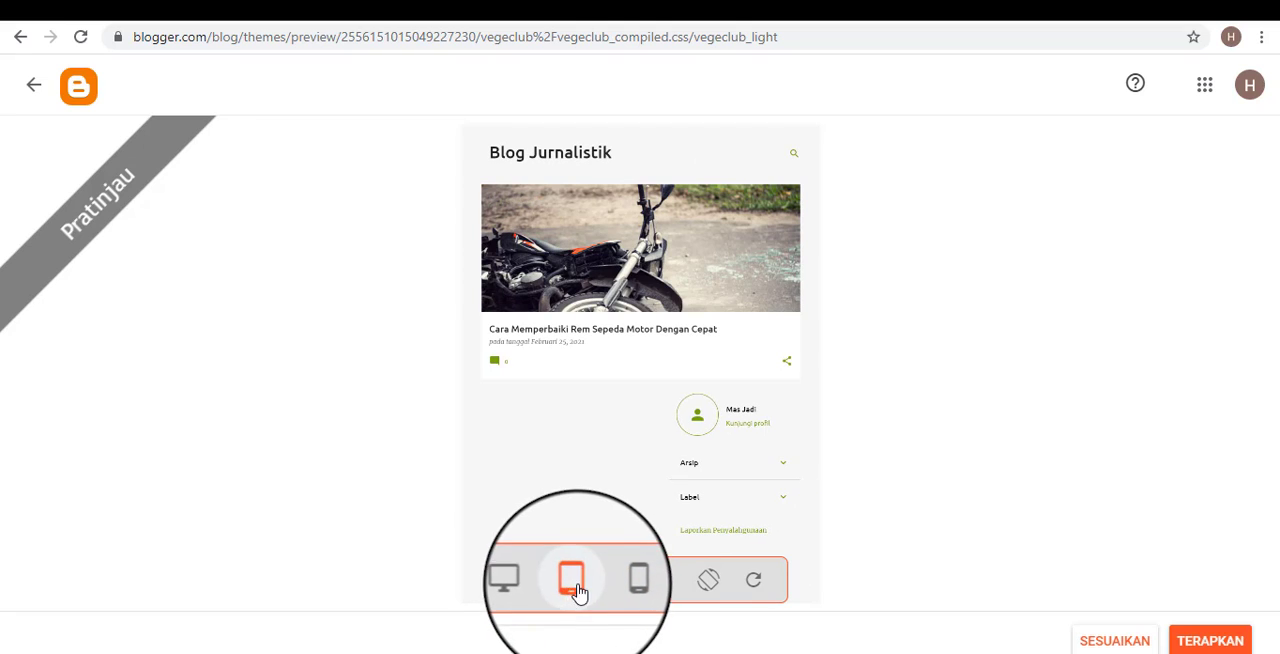
pyautogui.click(528, 582)
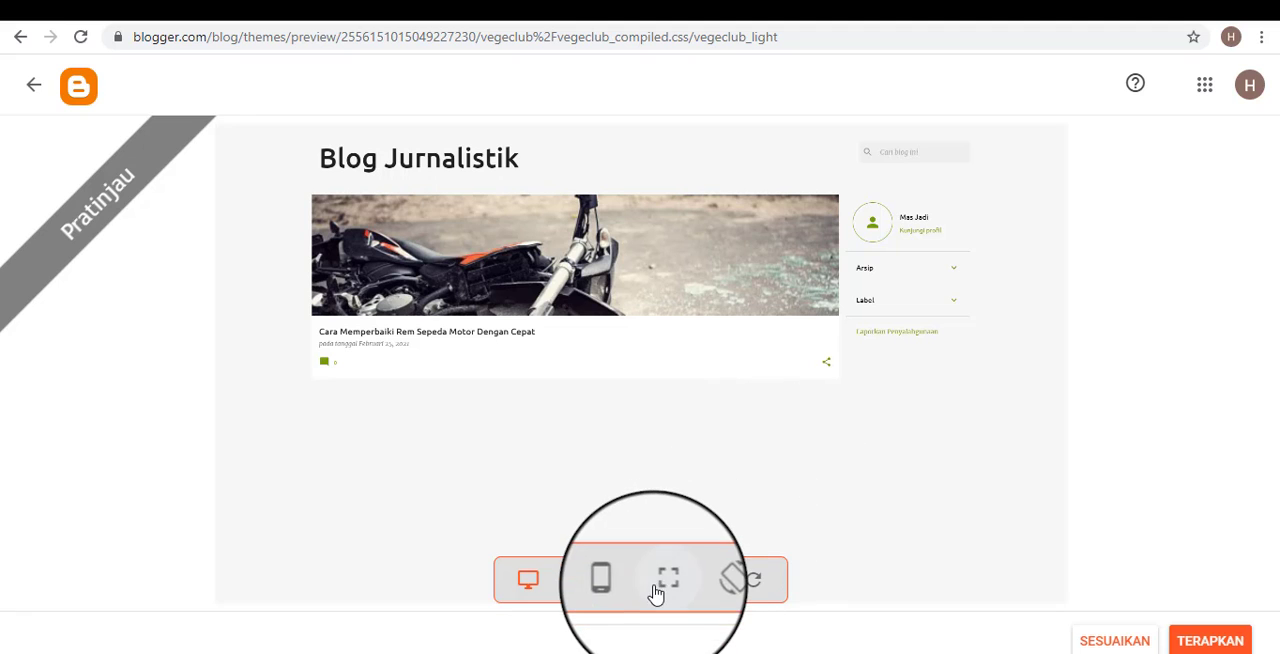
pyautogui.click(663, 588)
pyautogui.scroll(-1, 760, 410)
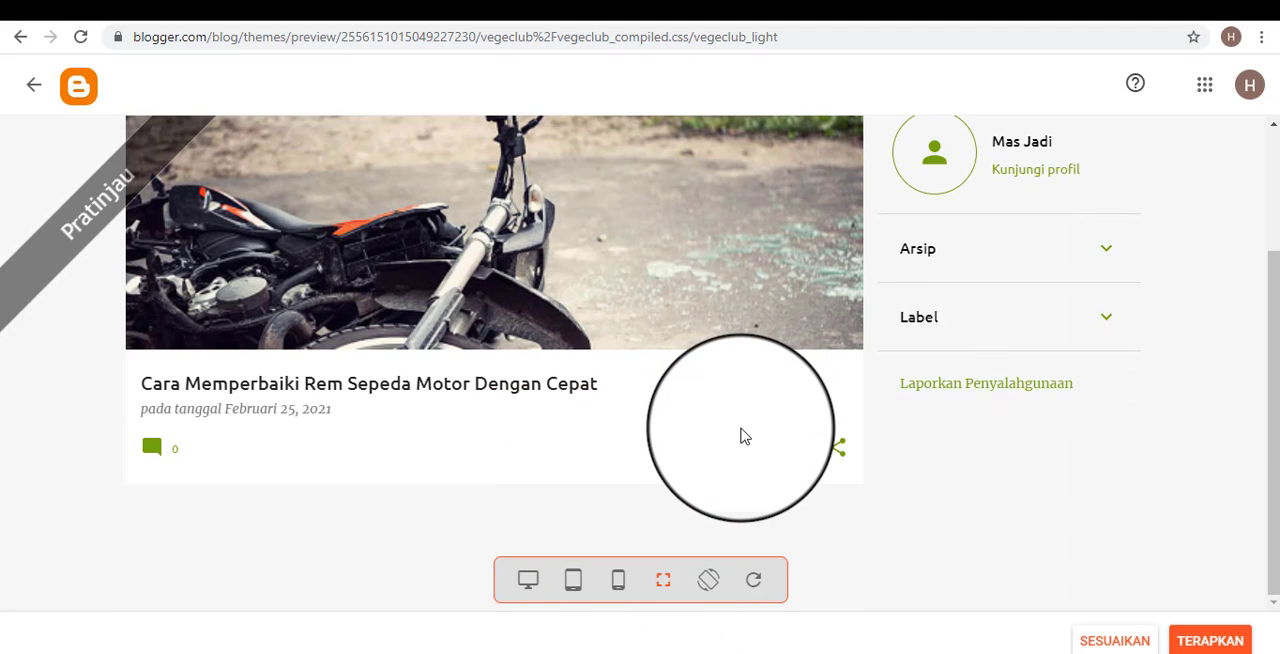
pyautogui.scroll(3, 745, 436)
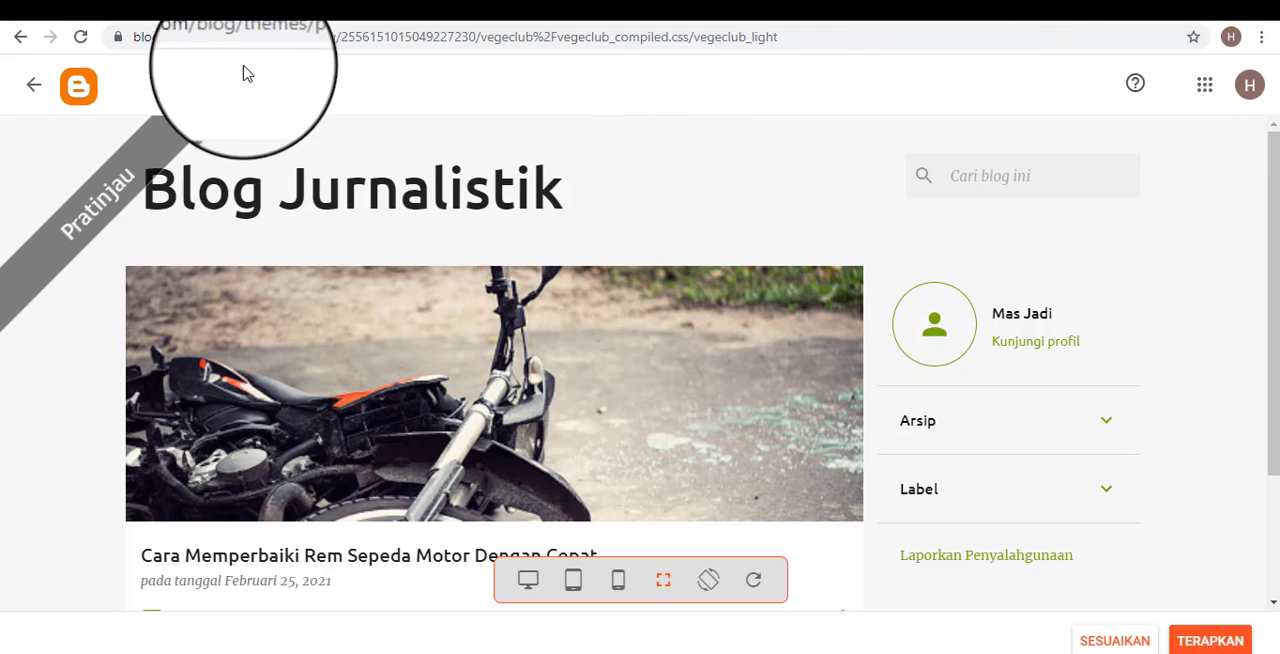
# Close the preview and apply the Emporio Porcelain theme to the blog.
pyautogui.click(35, 87)
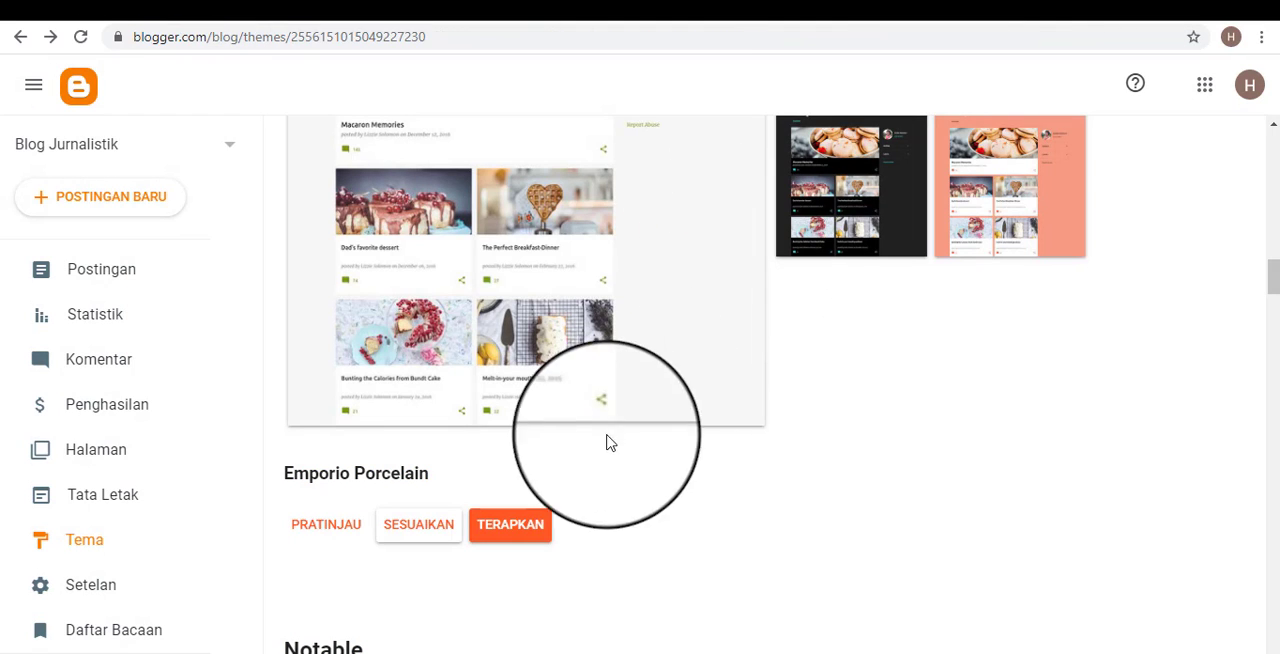
pyautogui.click(530, 537)
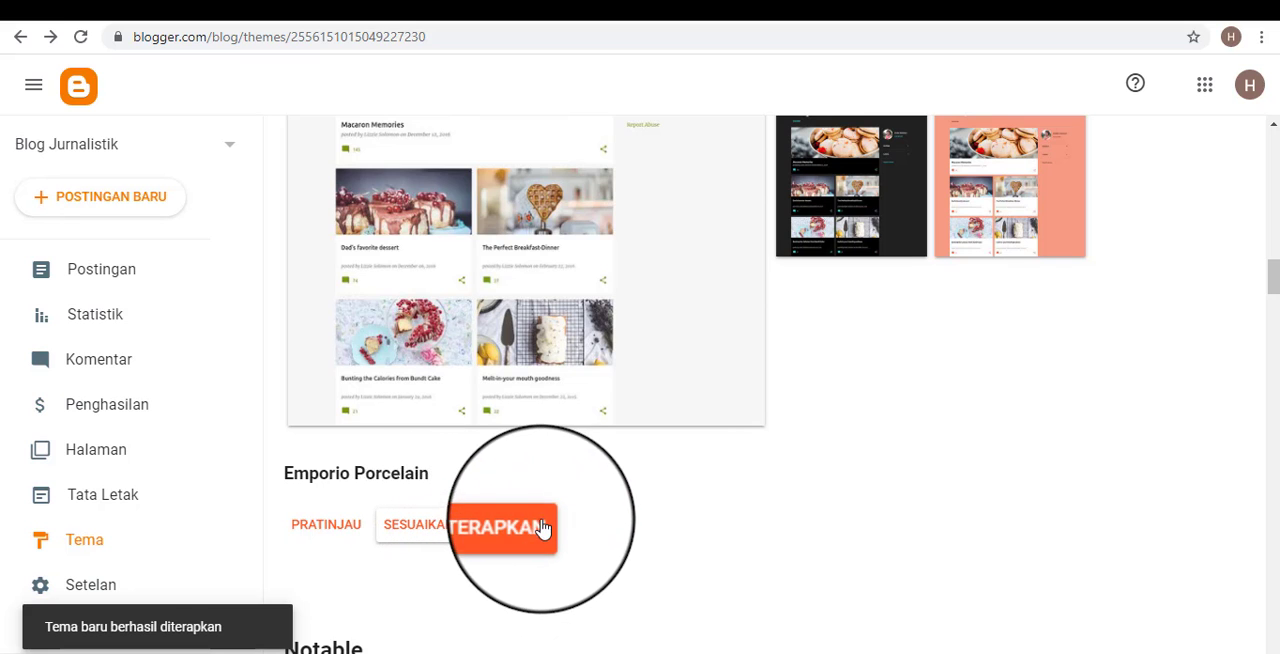
pyautogui.scroll(2, 640, 300)
pyautogui.scroll(2, 550, 250)
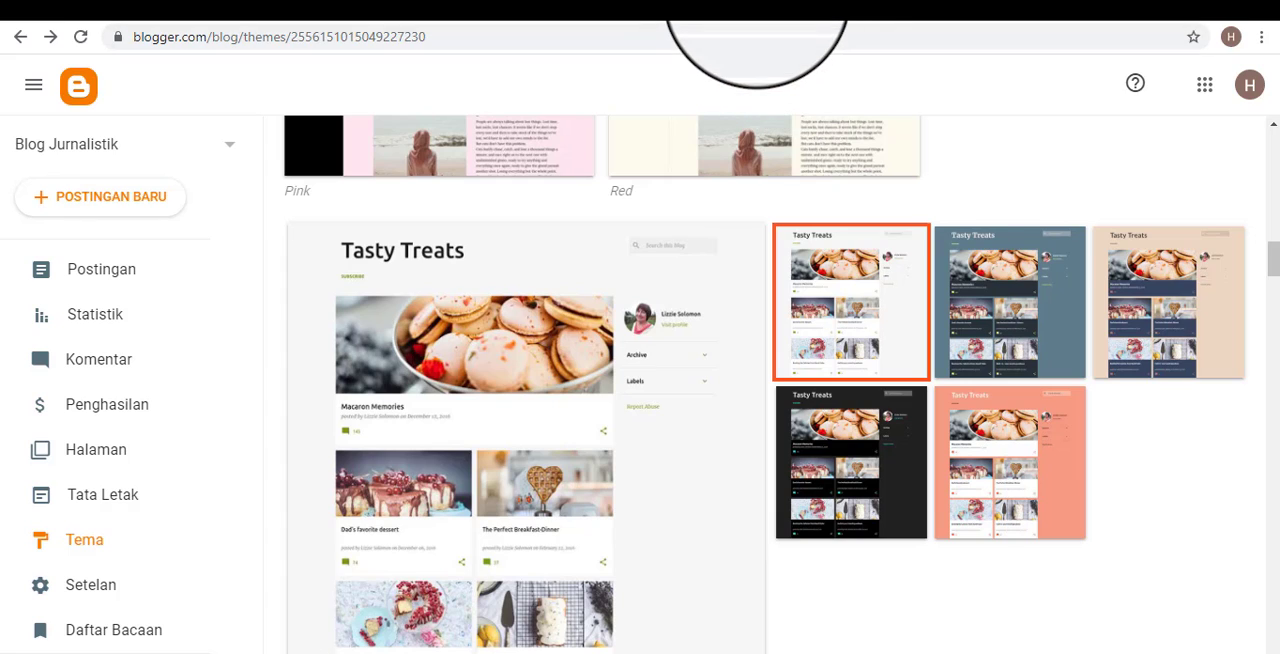
# Reload the public blog and review its home page with the newly applied theme down to the footer.
pyautogui.click(757, 3)
pyautogui.click(86, 45)
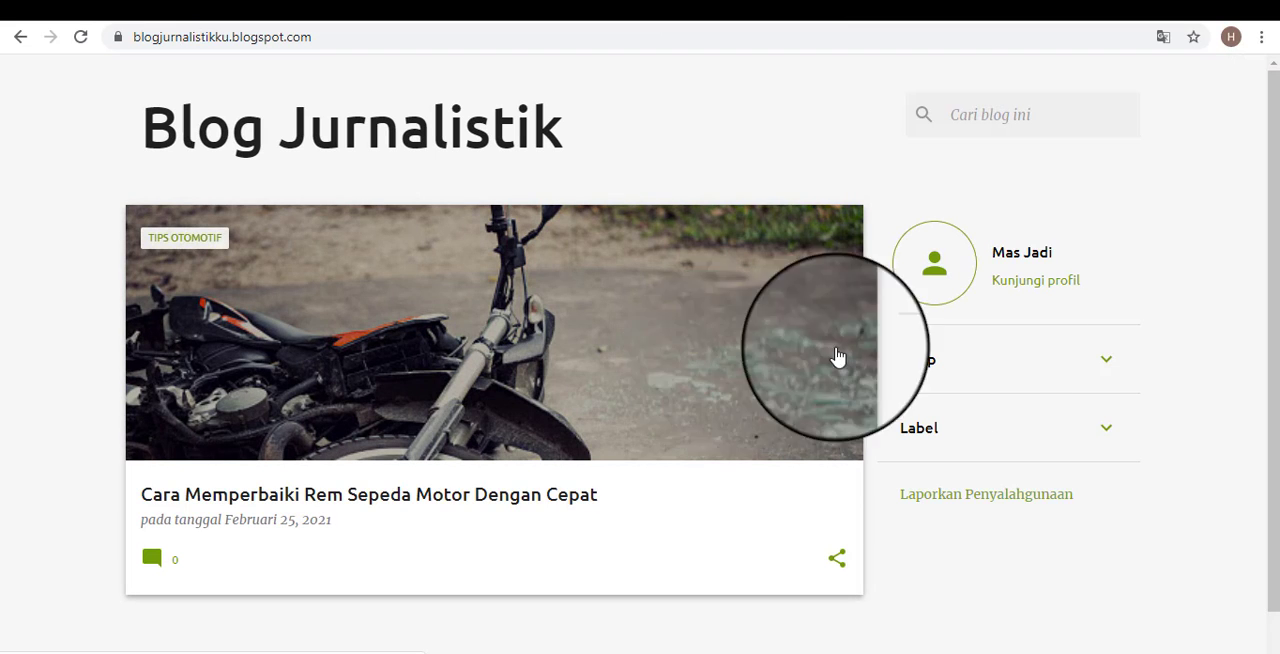
pyautogui.scroll(-1, 1070, 390)
pyautogui.scroll(1, 1100, 395)
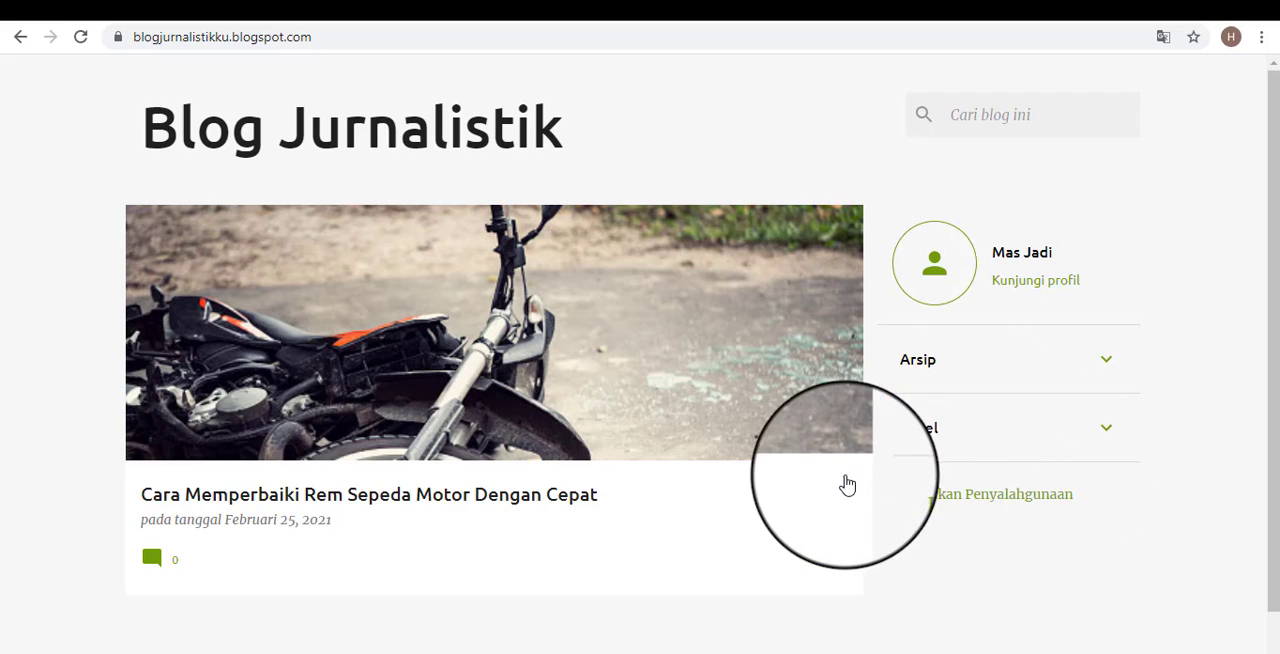
pyautogui.scroll(-1, 1011, 380)
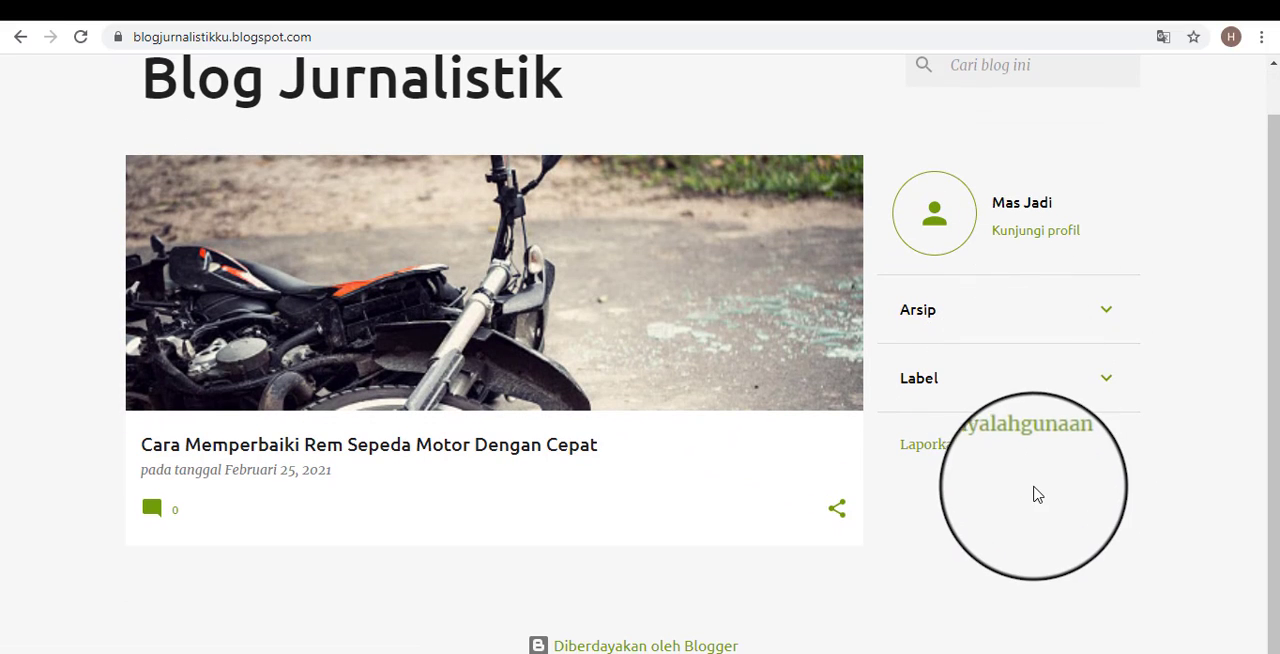
pyautogui.scroll(1, 1000, 460)
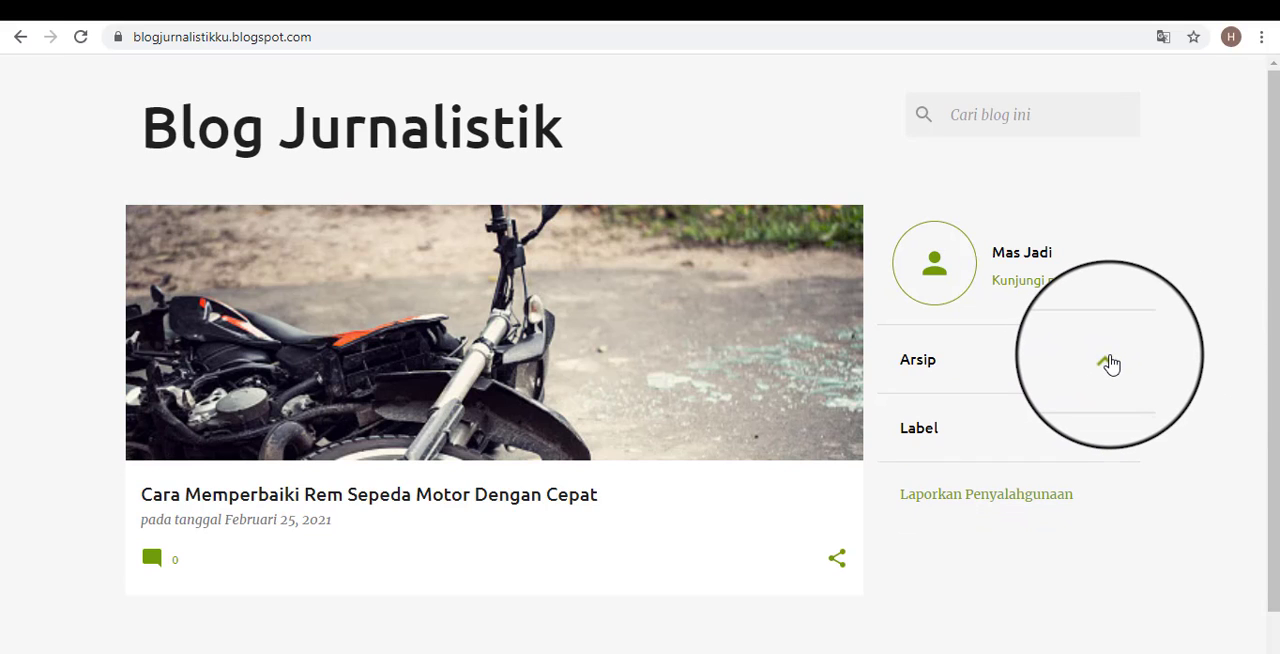
# Inspect the Arsip and Label sections beside the post on the public blog, and review the rest of the page.
pyautogui.click(545, 12)
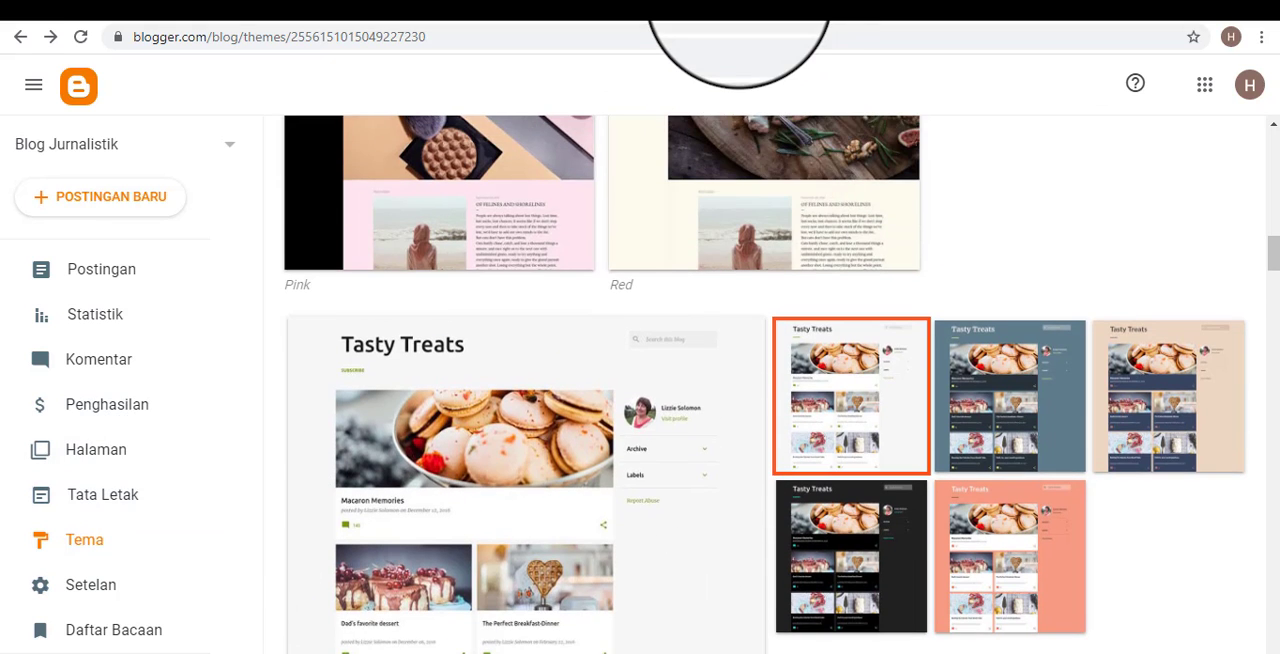
pyautogui.click(765, 10)
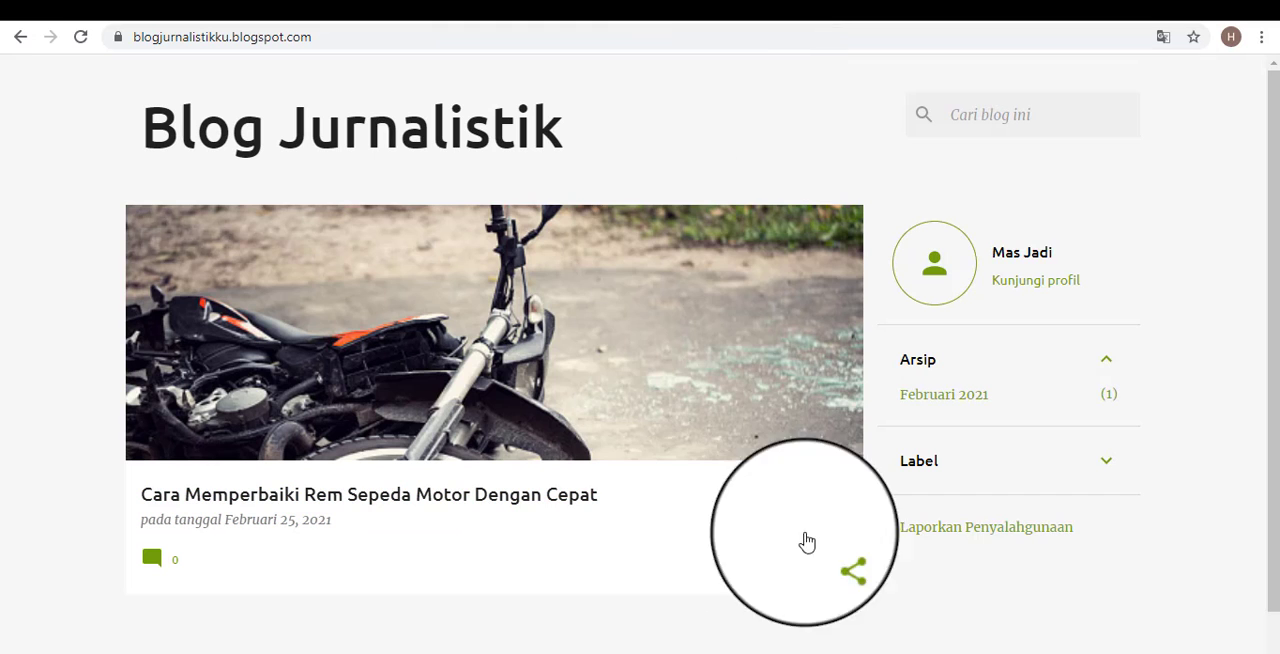
pyautogui.click(1105, 362)
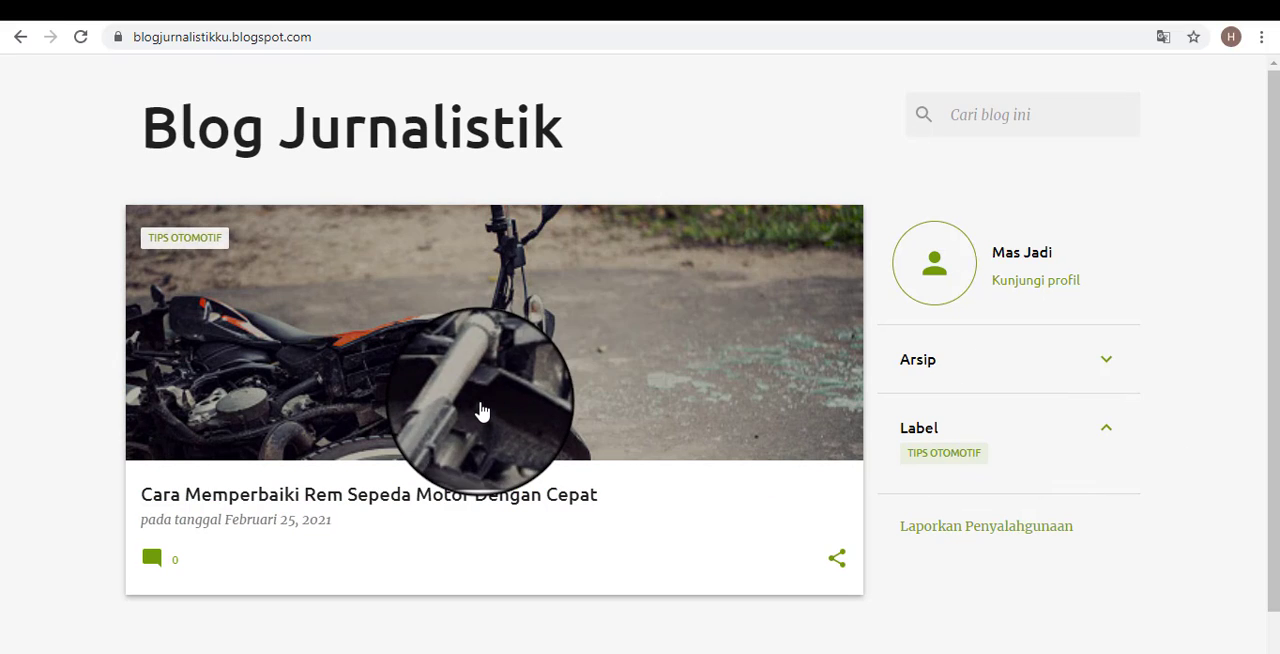
pyautogui.scroll(-1, 806, 487)
pyautogui.scroll(-1, 806, 487)
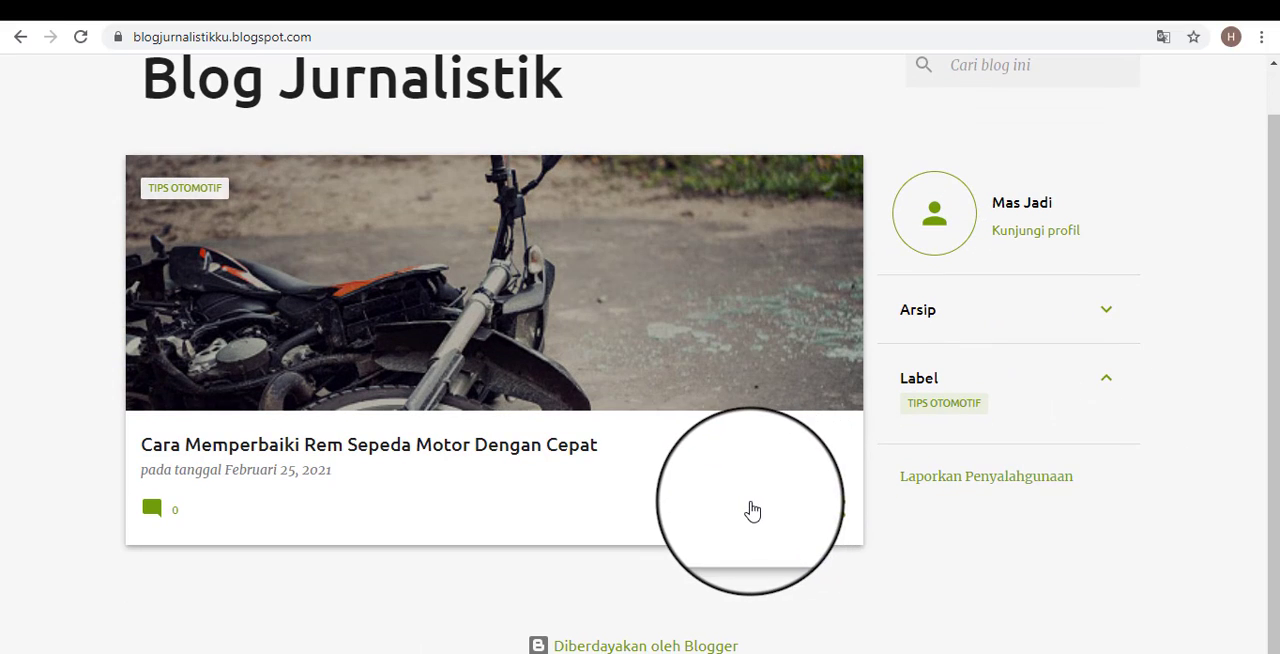
pyautogui.scroll(2, 751, 511)
pyautogui.scroll(-1, 945, 455)
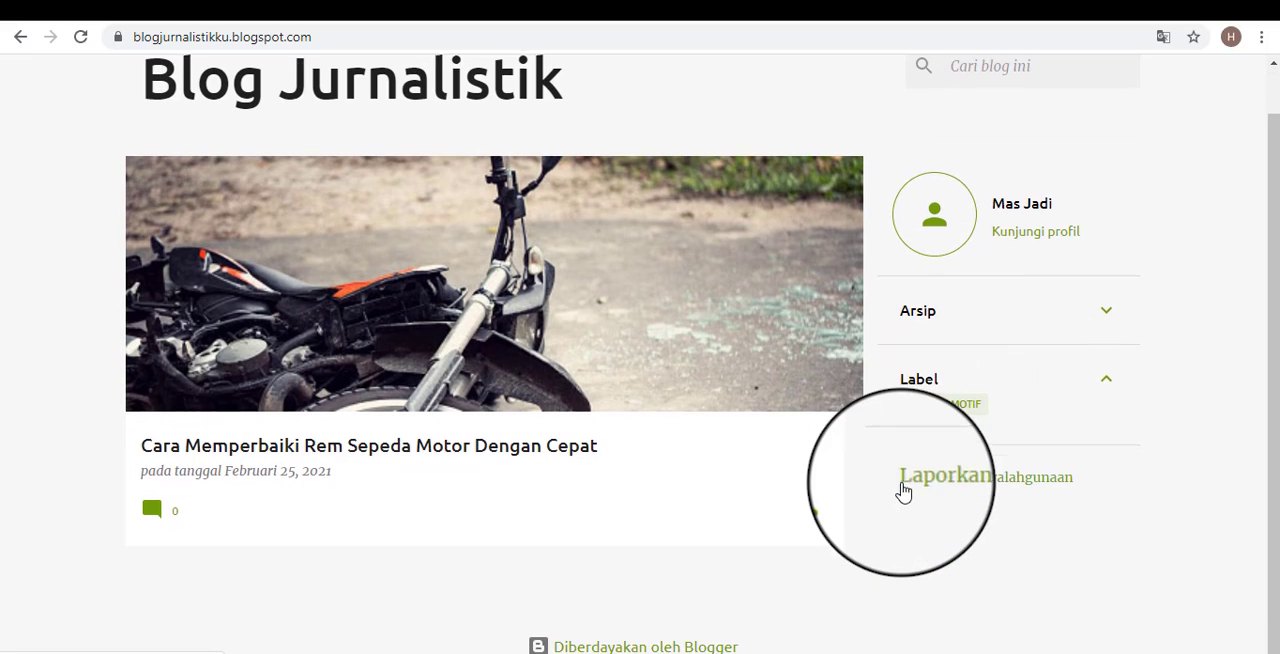
pyautogui.scroll(1, 806, 149)
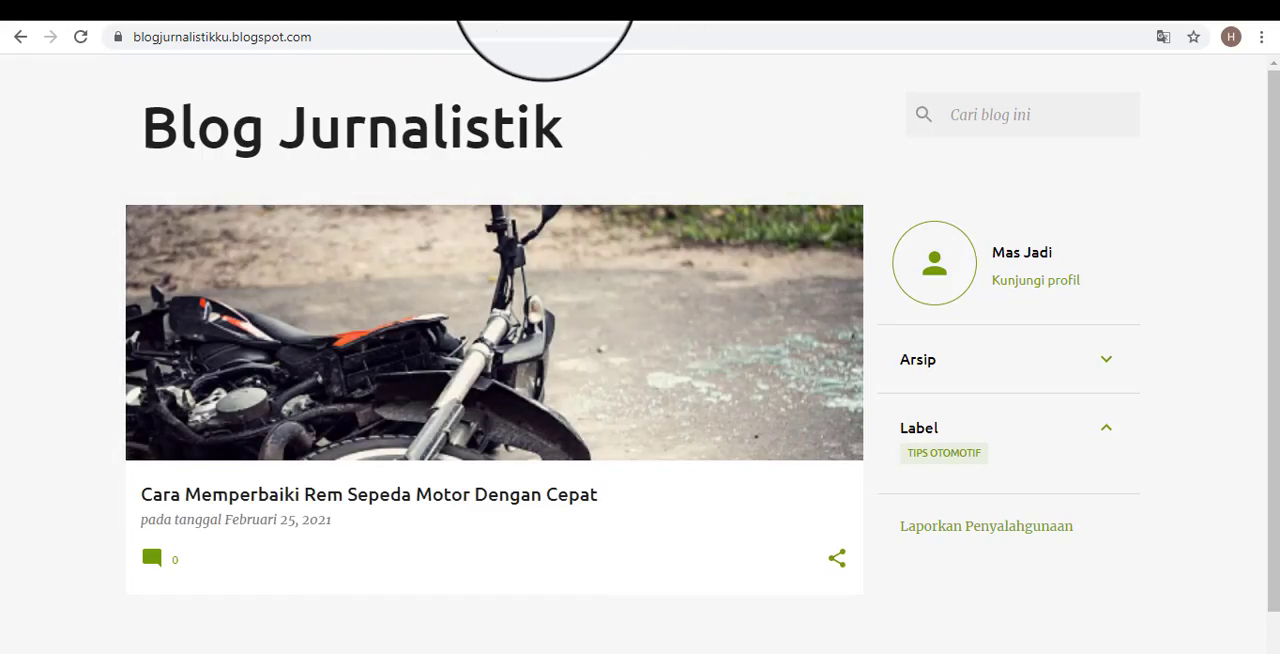
# Look over the theme gallery again and compare it with the public blog's home page down to the footer.
pyautogui.click(544, 4)
pyautogui.scroll(1, 469, 464)
pyautogui.scroll(10, 469, 472)
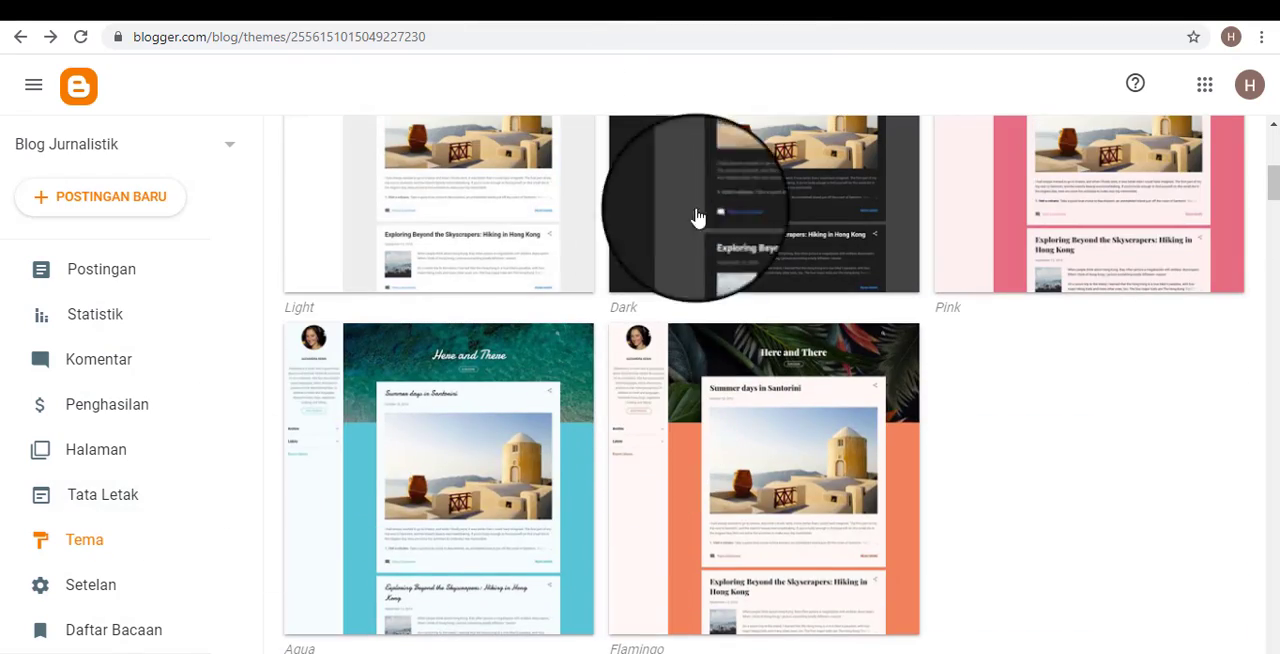
pyautogui.click(766, 4)
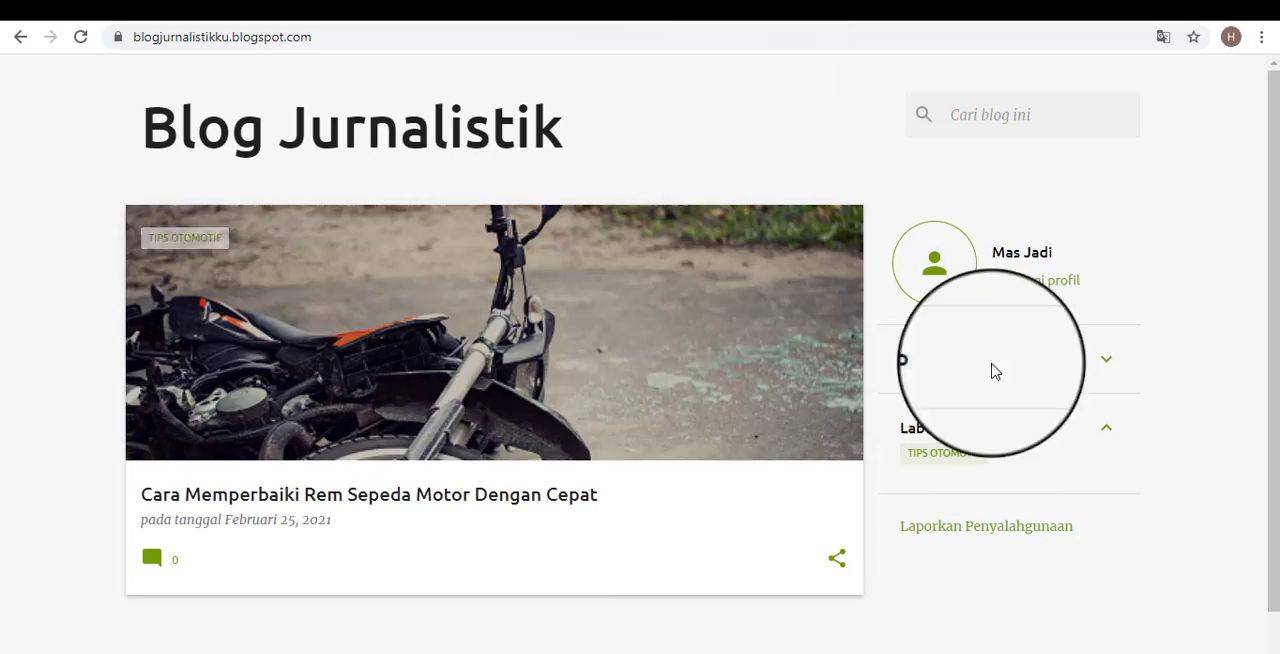
pyautogui.scroll(-1, 991, 368)
pyautogui.scroll(1, 938, 462)
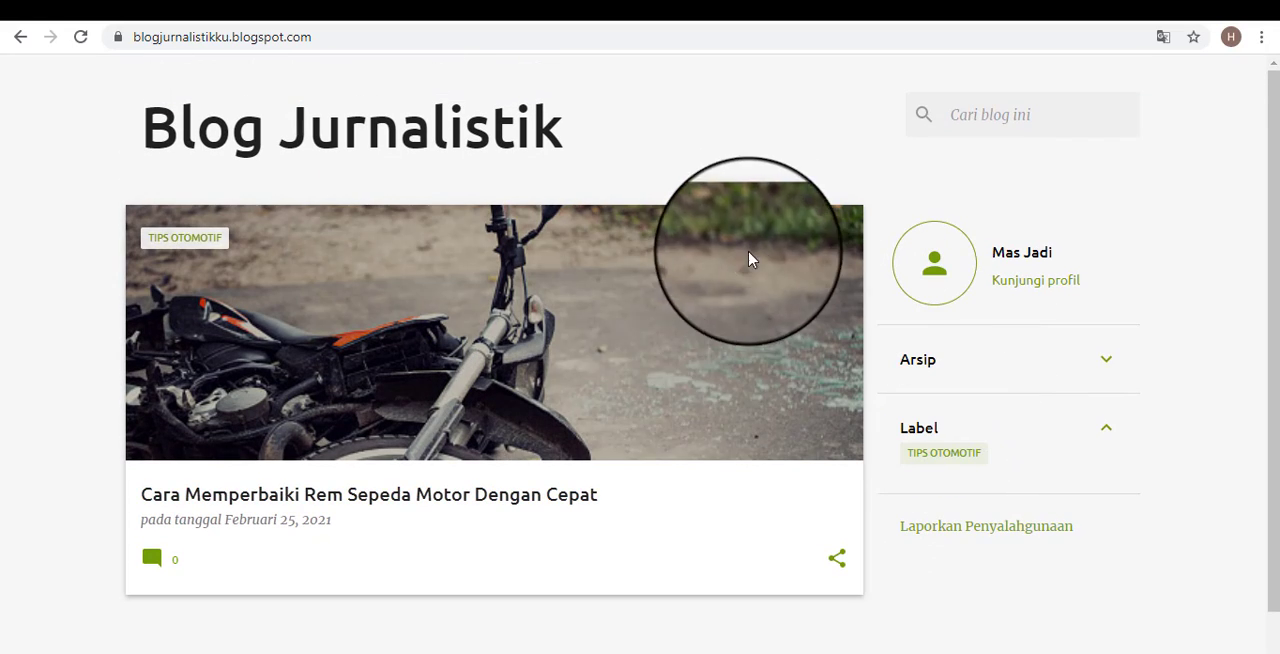
pyautogui.scroll(-1, 768, 410)
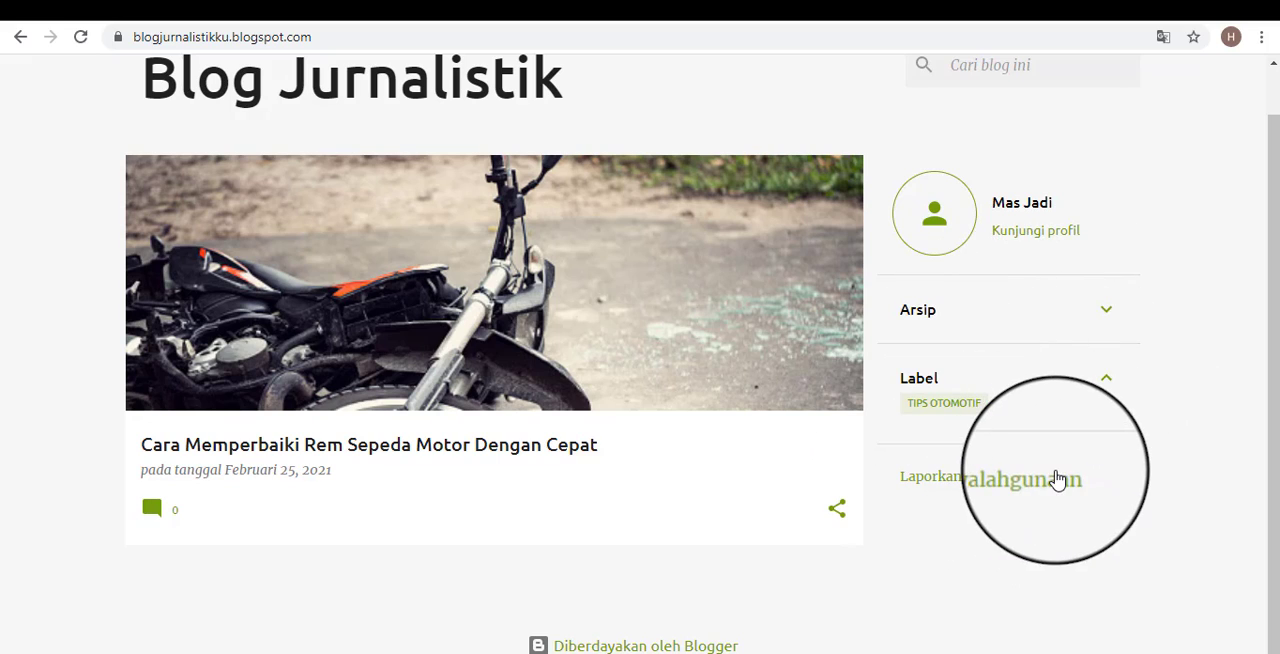
pyautogui.scroll(1, 491, 432)
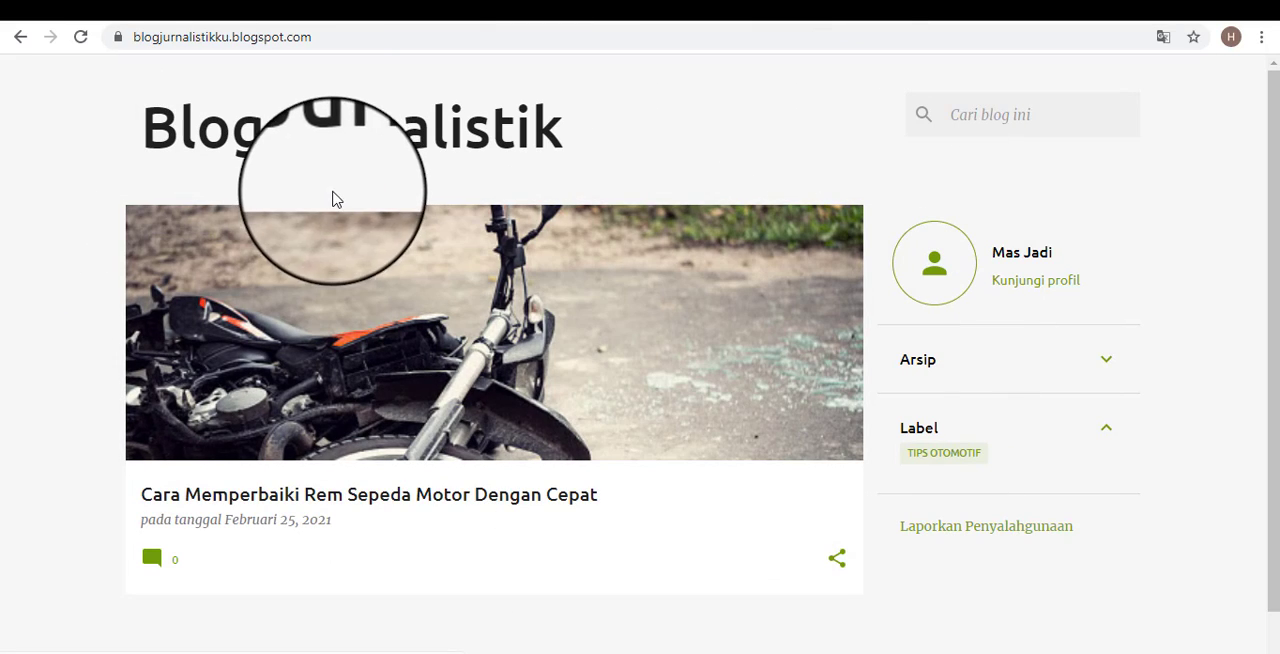
# Examine the Blog Jurnalistik title, the web address and the search box on the public blog.
pyautogui.moveTo(278, 128); pyautogui.dragTo(496, 131)
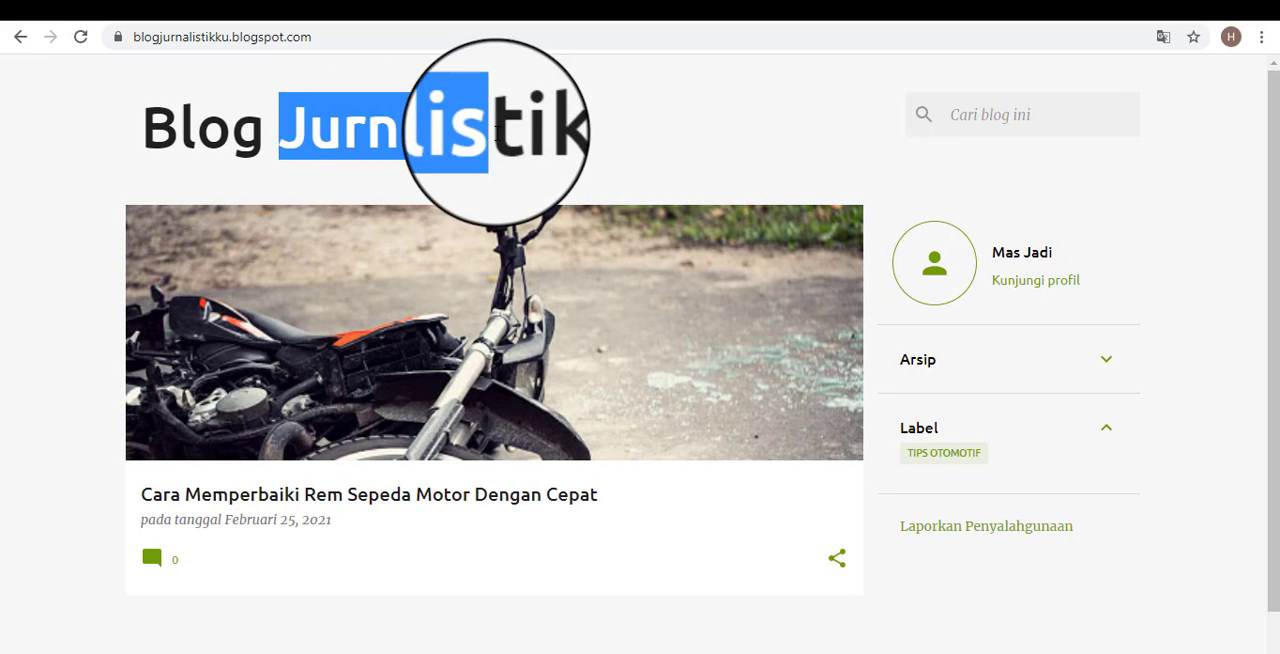
pyautogui.click(585, 152)
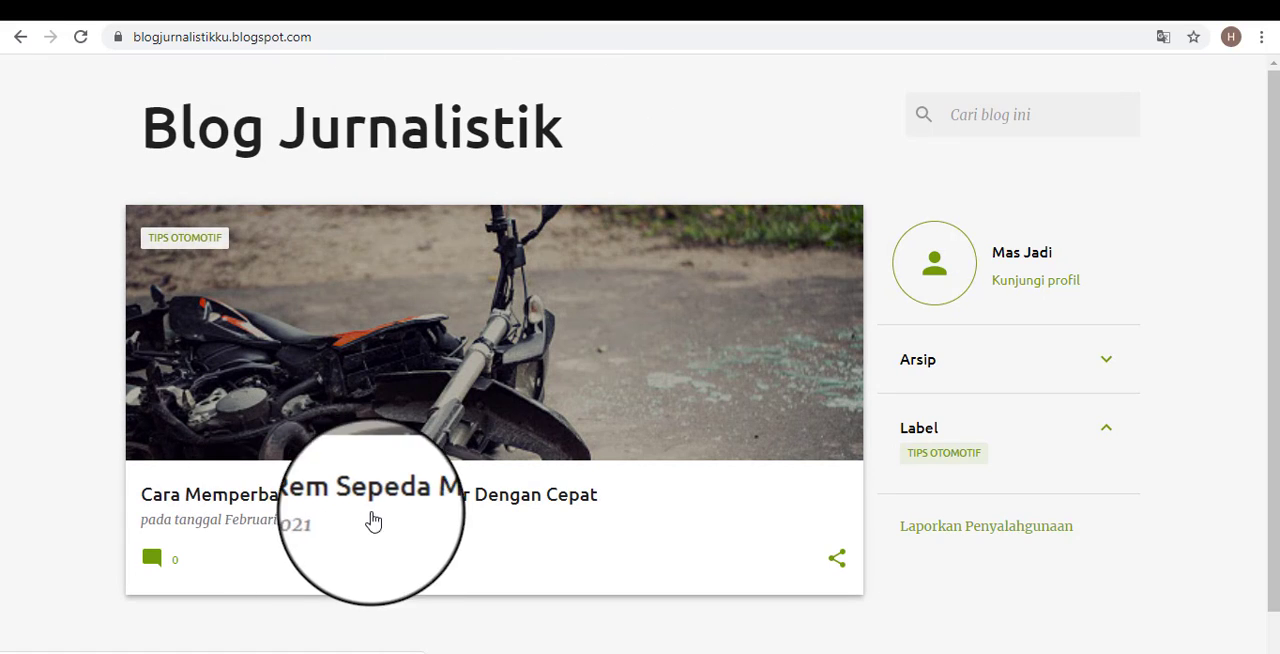
pyautogui.click(365, 39)
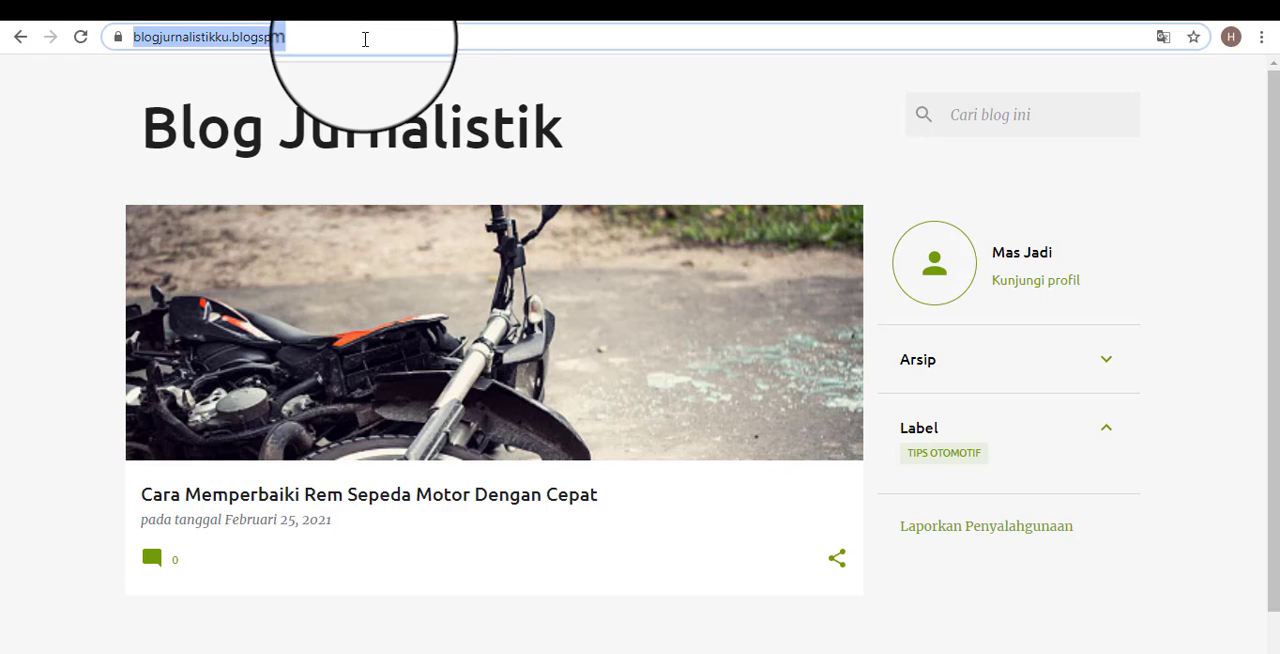
pyautogui.moveTo(566, 134); pyautogui.dragTo(183, 128)
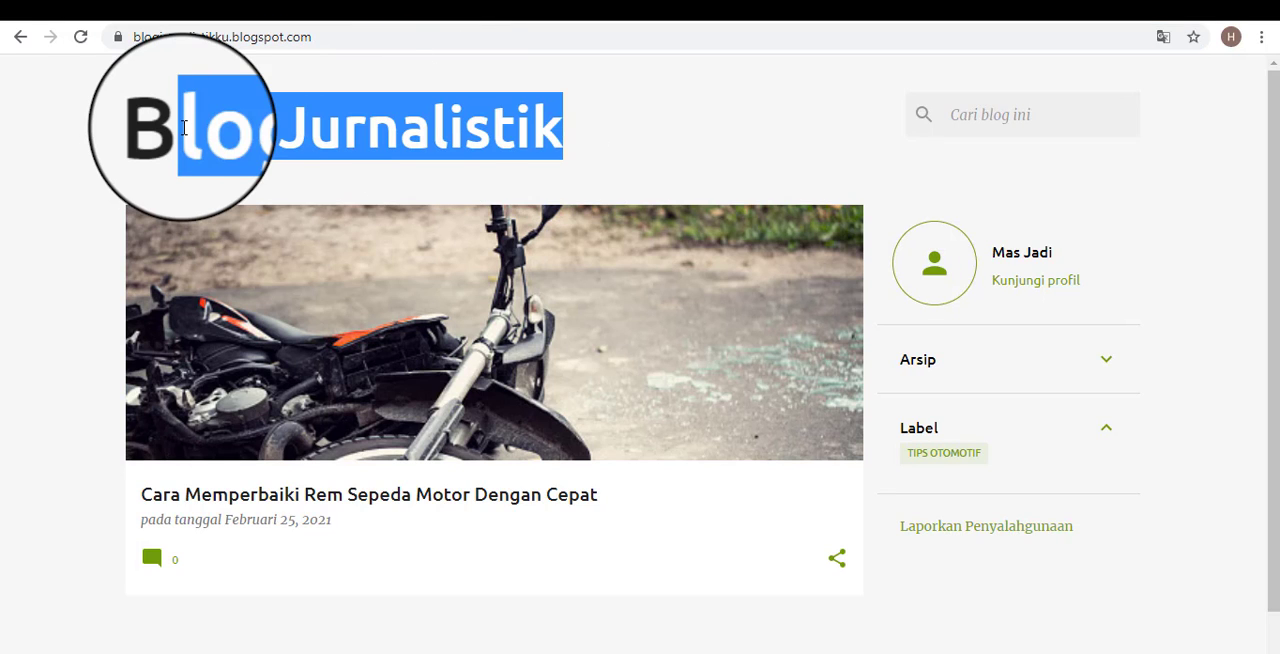
pyautogui.click(72, 132)
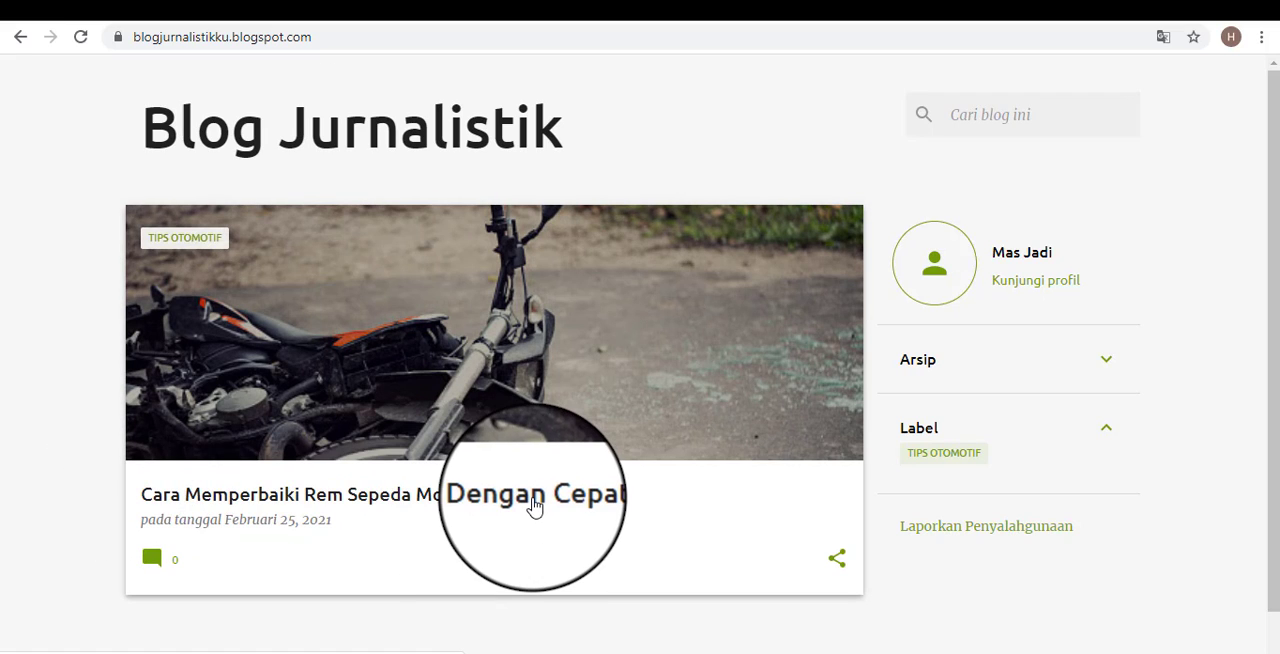
pyautogui.click(1054, 130)
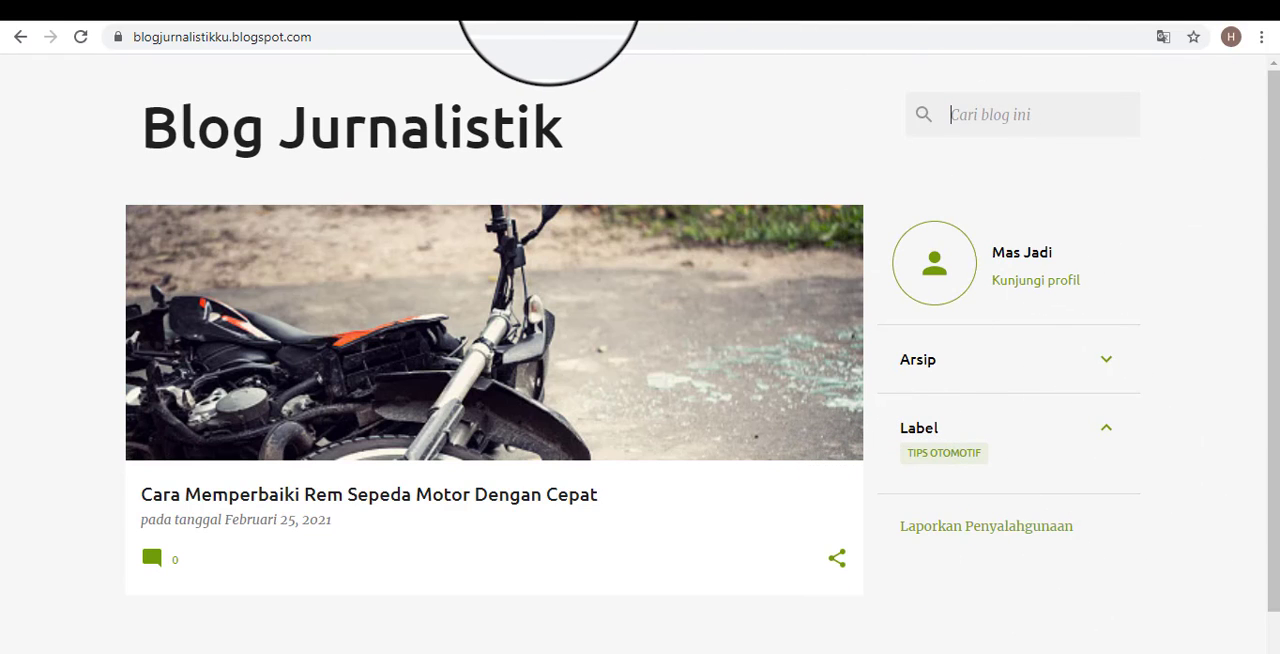
# Open the blog's Tata Letak page in Blogger and look over its gadget sections.
pyautogui.click(549, 10)
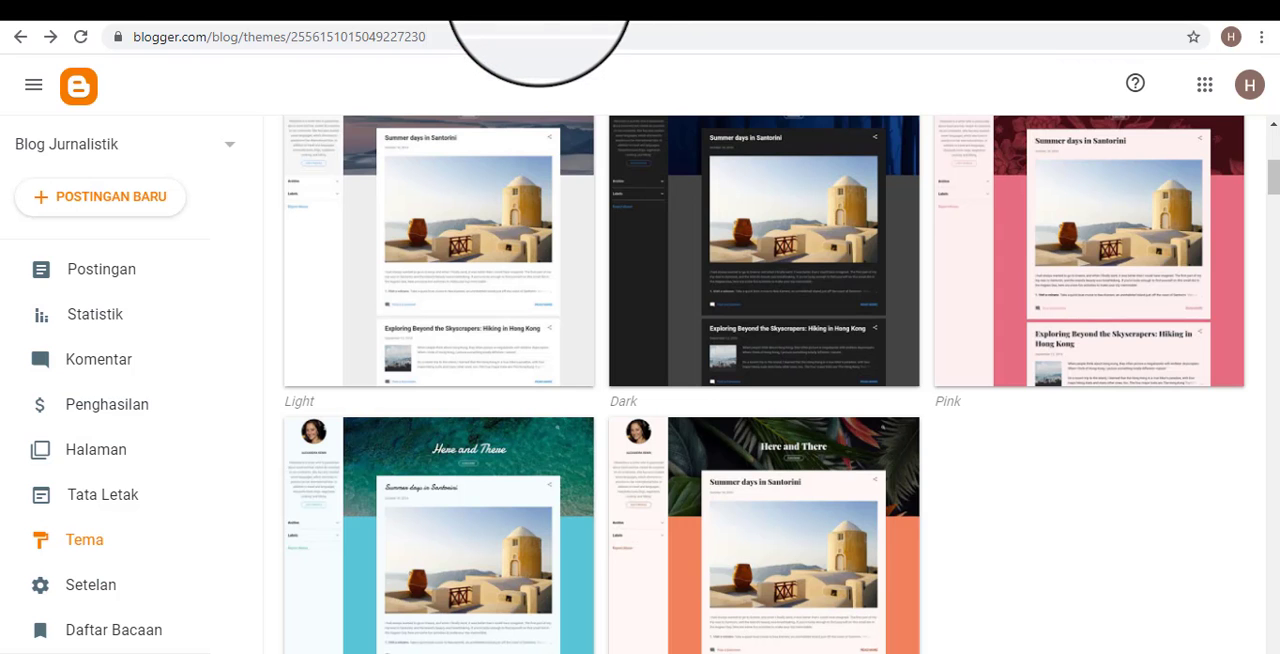
pyautogui.click(101, 505)
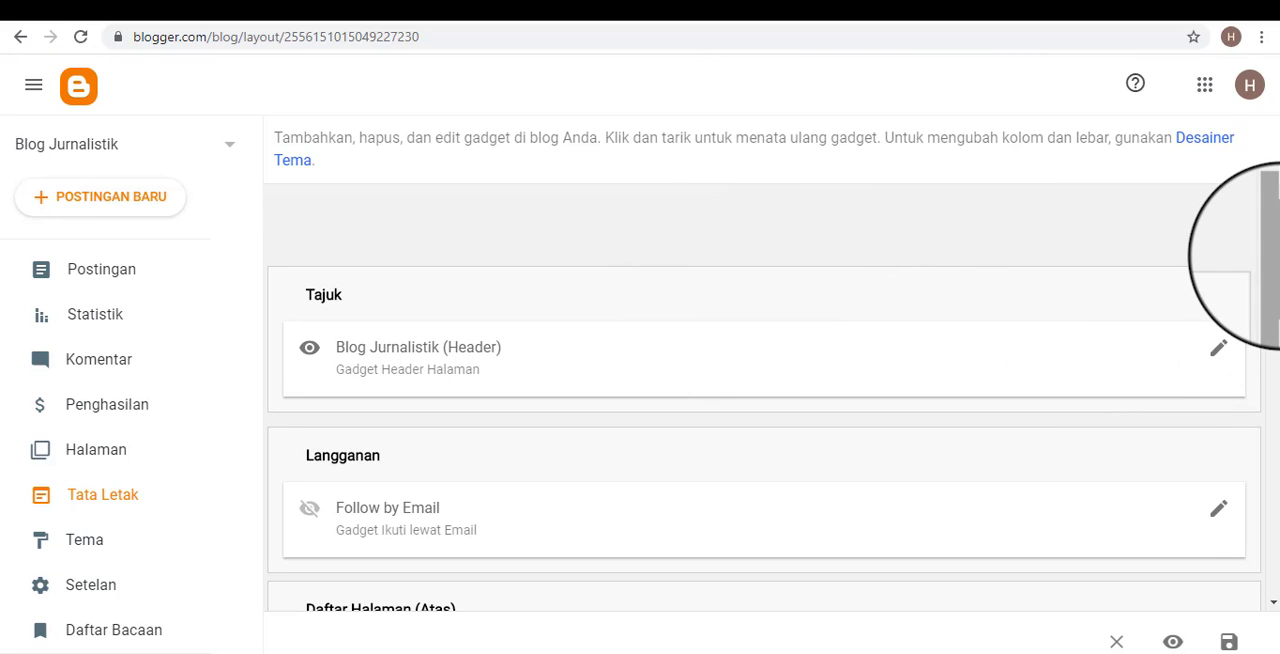
pyautogui.moveTo(1275, 256)
pyautogui.mouseDown()
pyautogui.moveTo(1275, 291)
pyautogui.moveTo(1275, 257)
pyautogui.mouseUp()
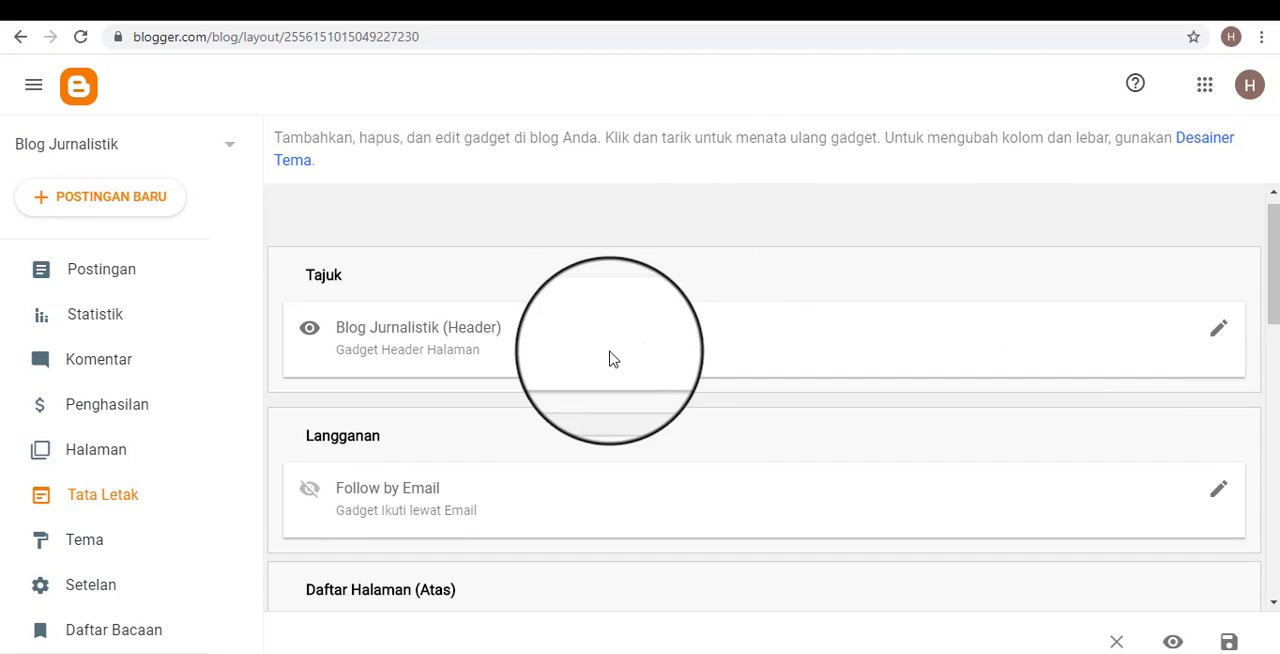
pyautogui.scroll(-4, 644, 430)
pyautogui.scroll(4, 646, 433)
# Compare the Tata Letak sections, from Tajuk to Badan Halaman and Bilah Sisi, with the areas of the public blog.
pyautogui.click(763, 5)
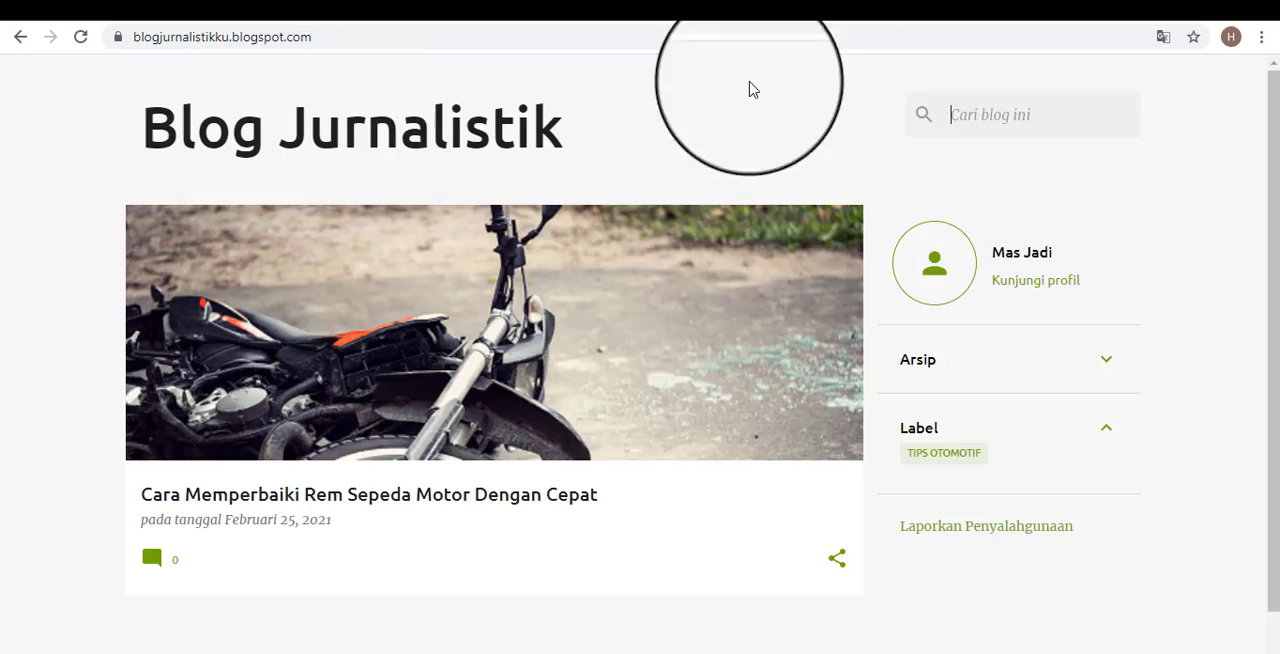
pyautogui.scroll(-1, 800, 486)
pyautogui.scroll(1, 843, 443)
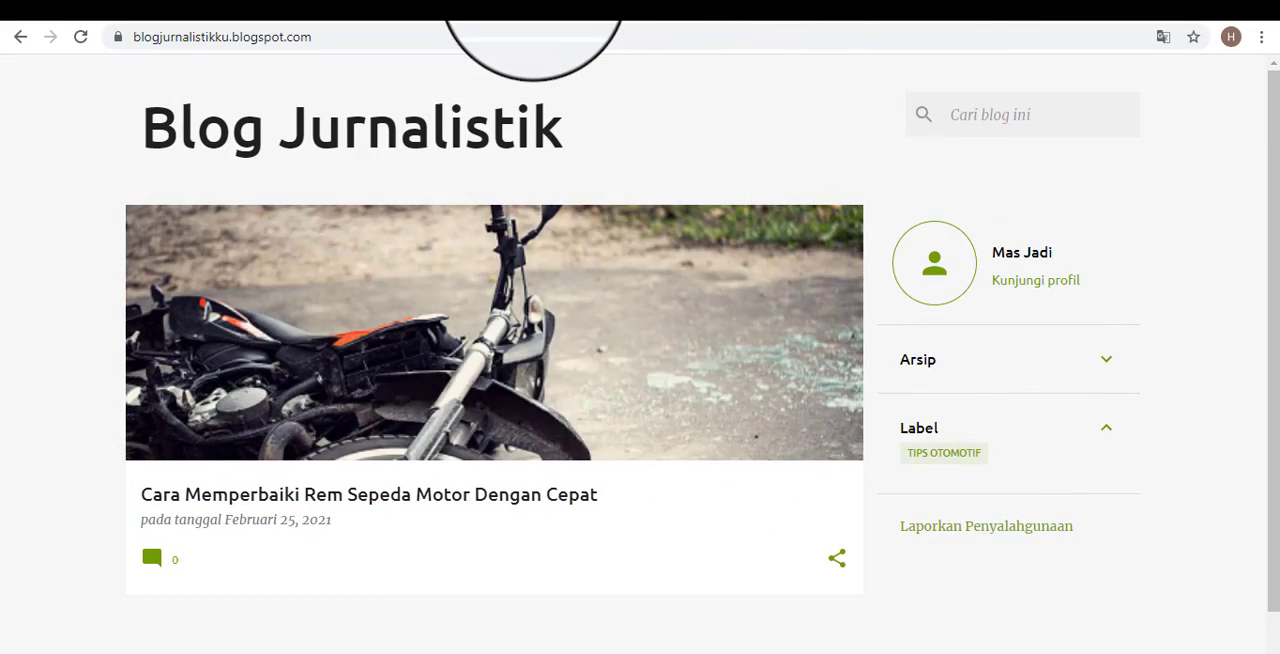
pyautogui.click(530, 5)
pyautogui.scroll(-5, 466, 426)
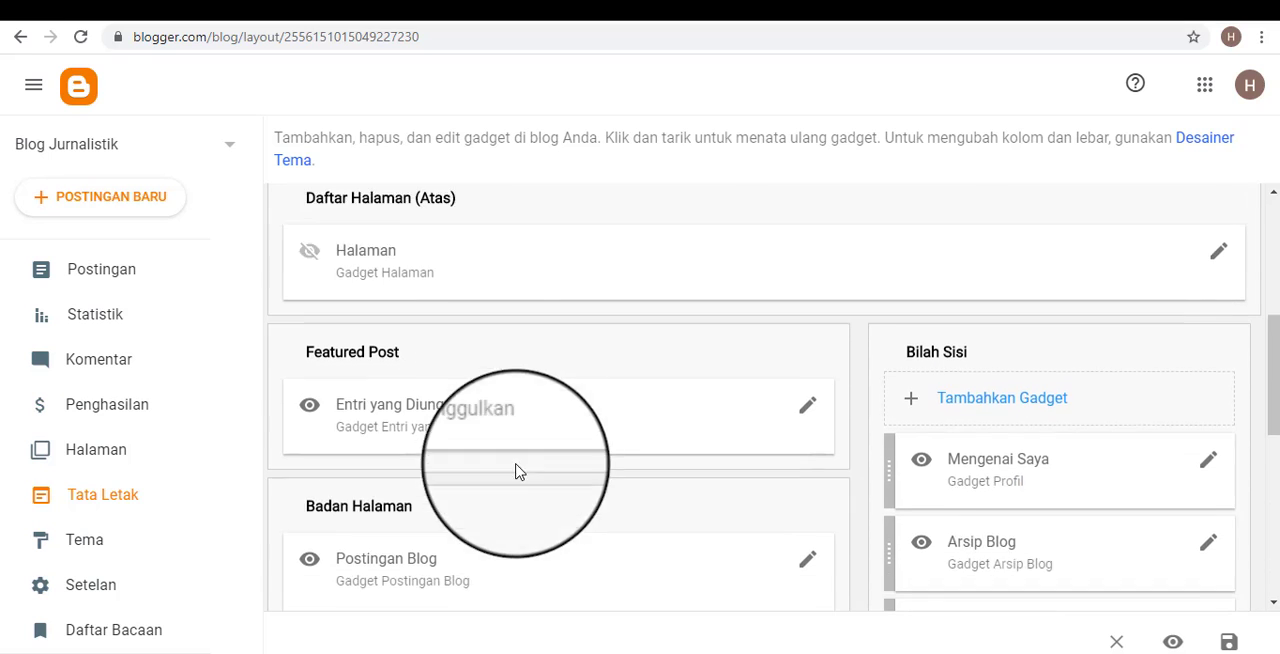
pyautogui.scroll(-2, 622, 505)
pyautogui.click(700, 5)
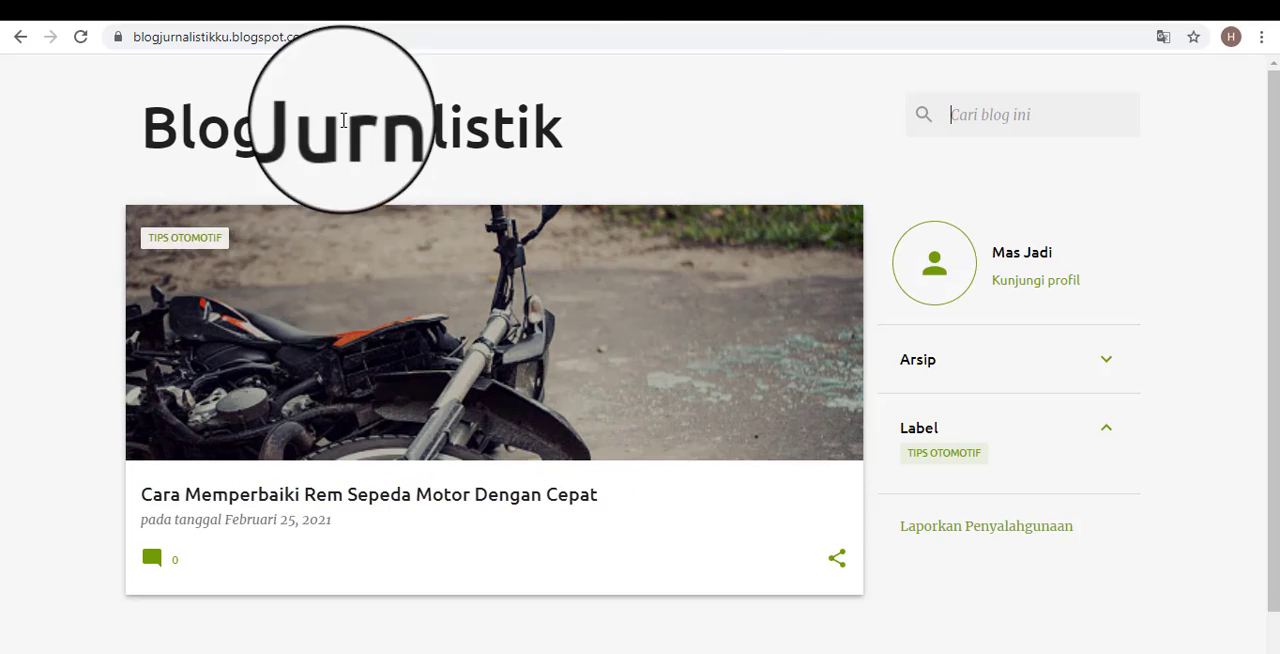
pyautogui.scroll(-1, 567, 345)
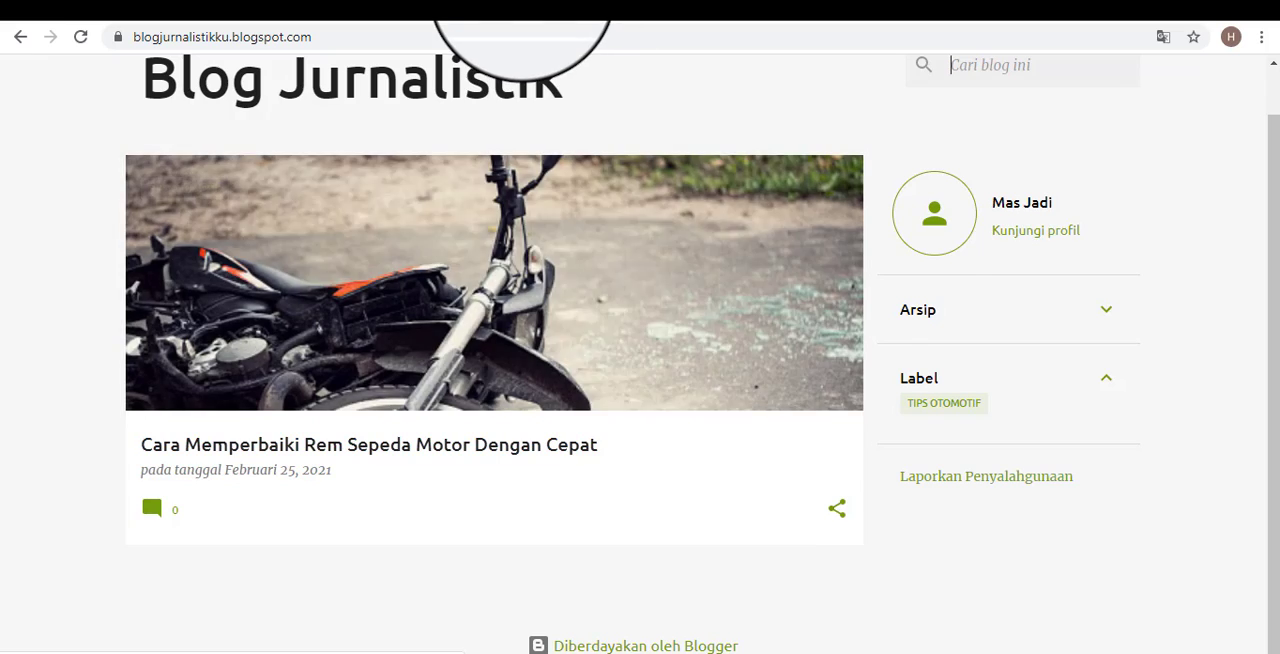
pyautogui.click(500, 5)
pyautogui.scroll(3, 548, 300)
pyautogui.scroll(4, 360, 337)
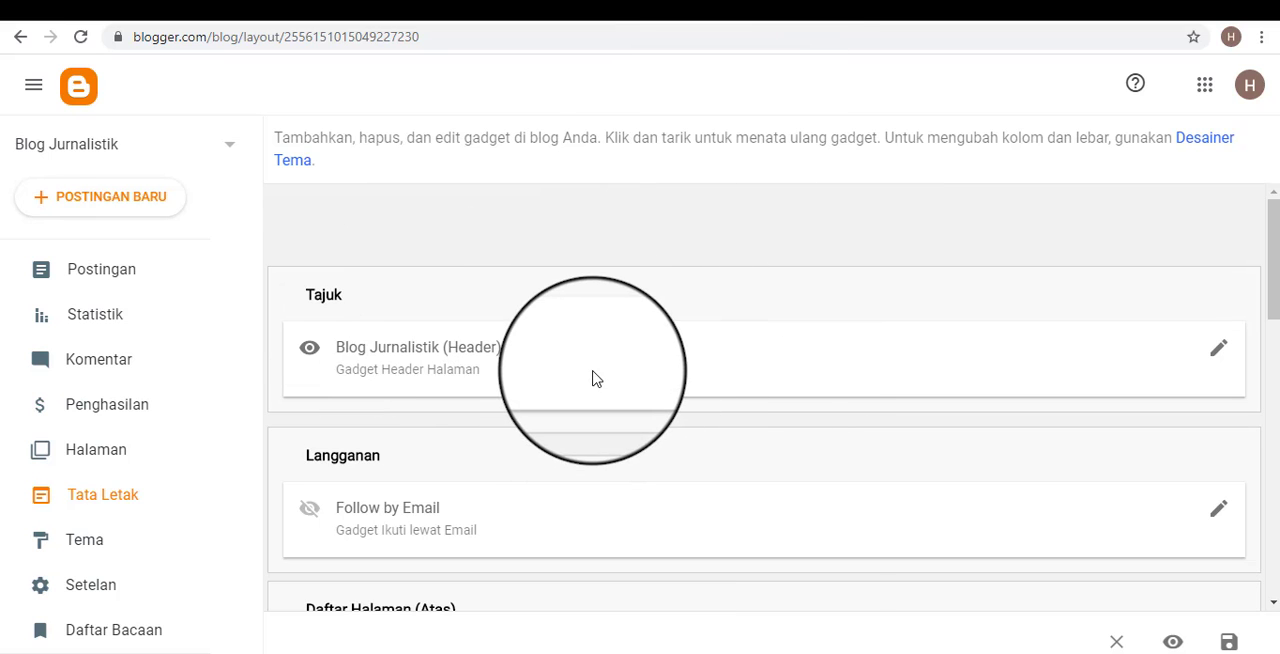
# Match the Header gadget in the Tajuk section to the blog title on the public page, and inspect the profile area there.
pyautogui.click(756, 4)
pyautogui.scroll(1, 434, 235)
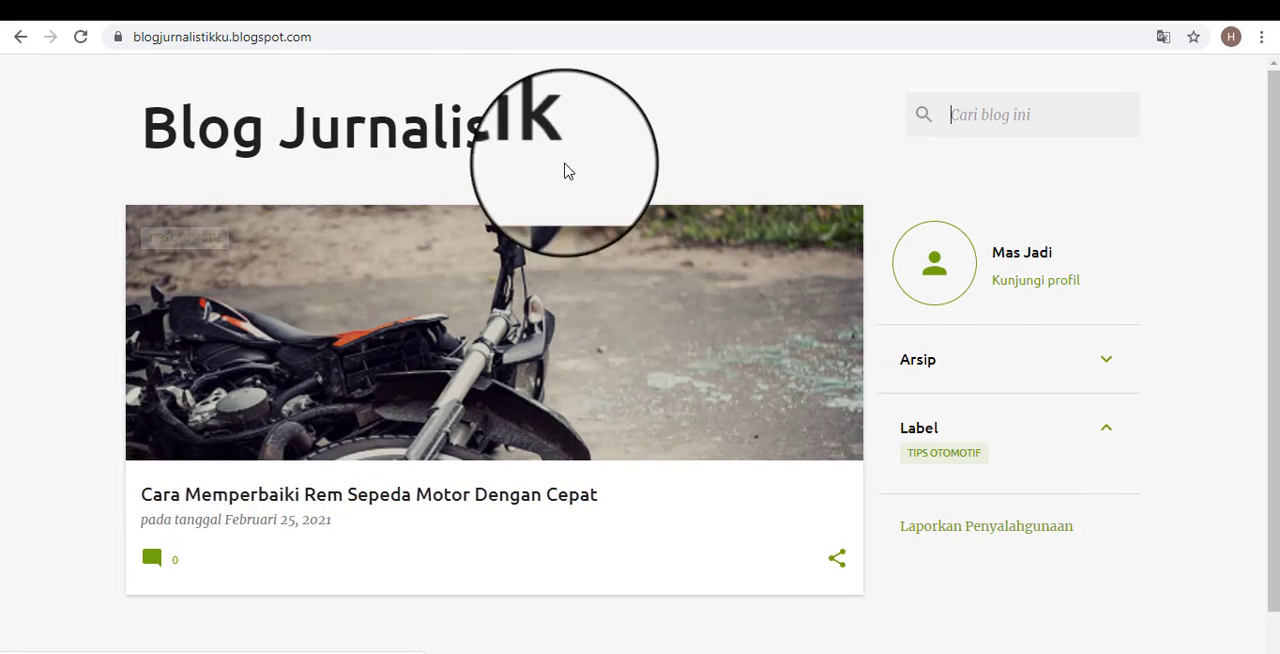
pyautogui.moveTo(600, 136); pyautogui.dragTo(152, 126)
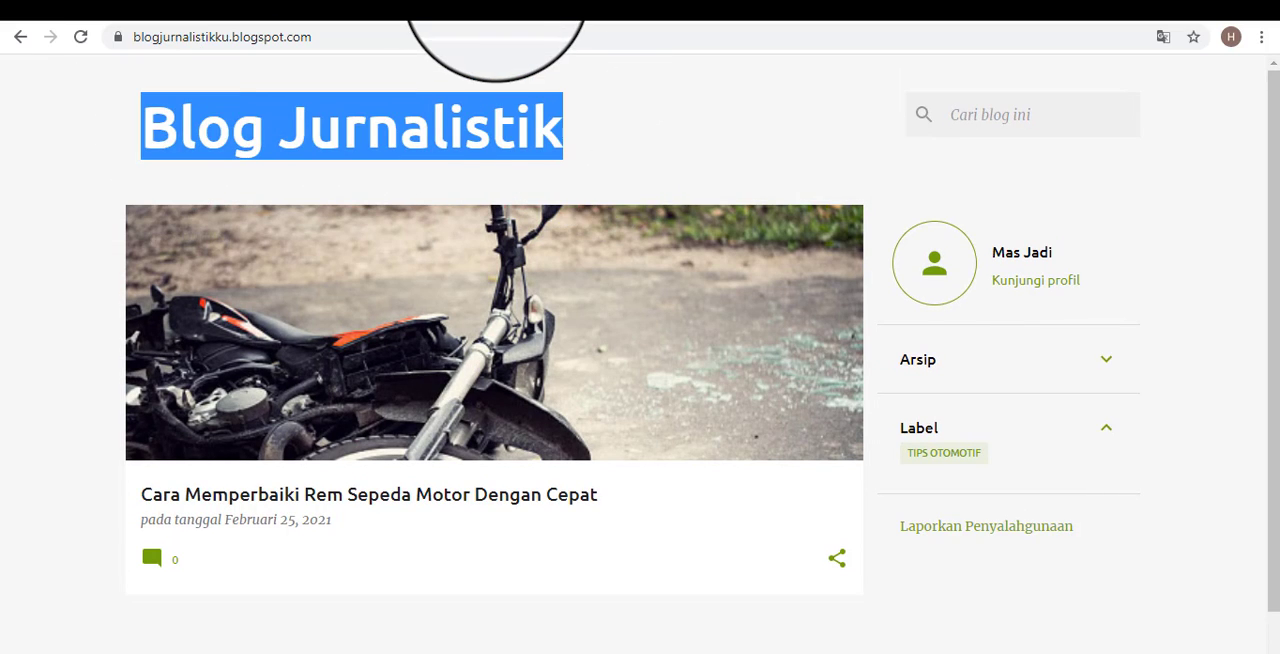
pyautogui.click(500, 4)
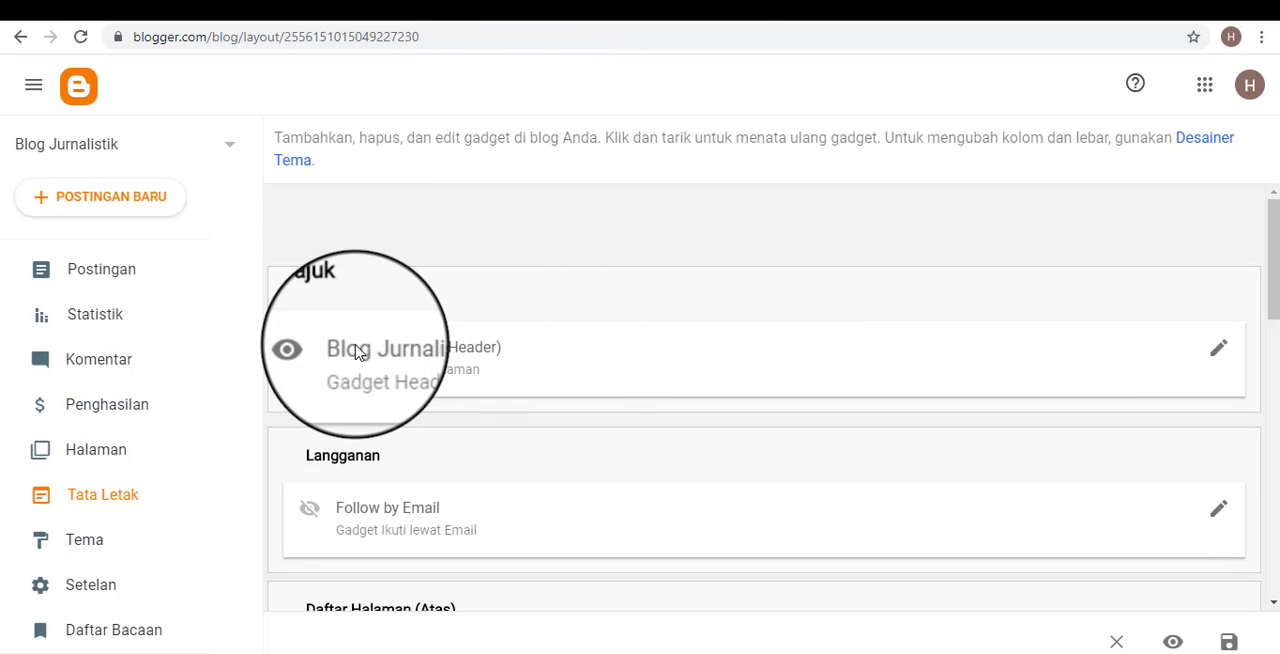
pyautogui.click(705, 3)
pyautogui.click(590, 132)
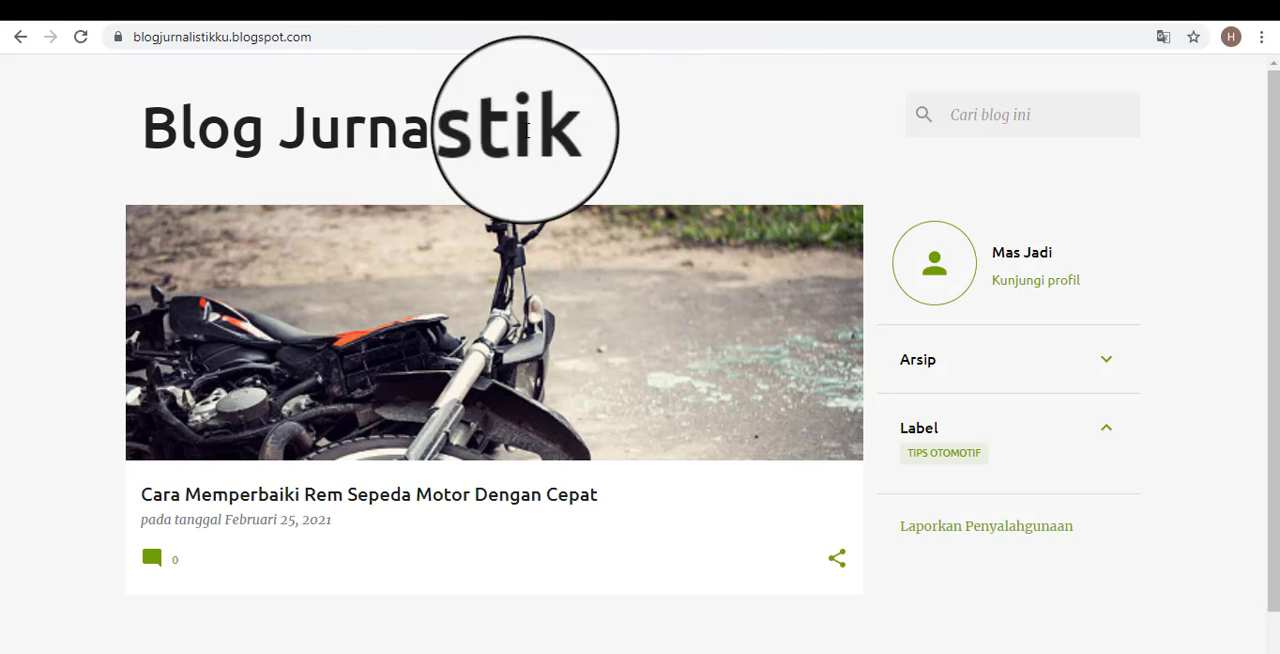
pyautogui.moveTo(568, 130); pyautogui.dragTo(153, 126)
pyautogui.click(626, 137)
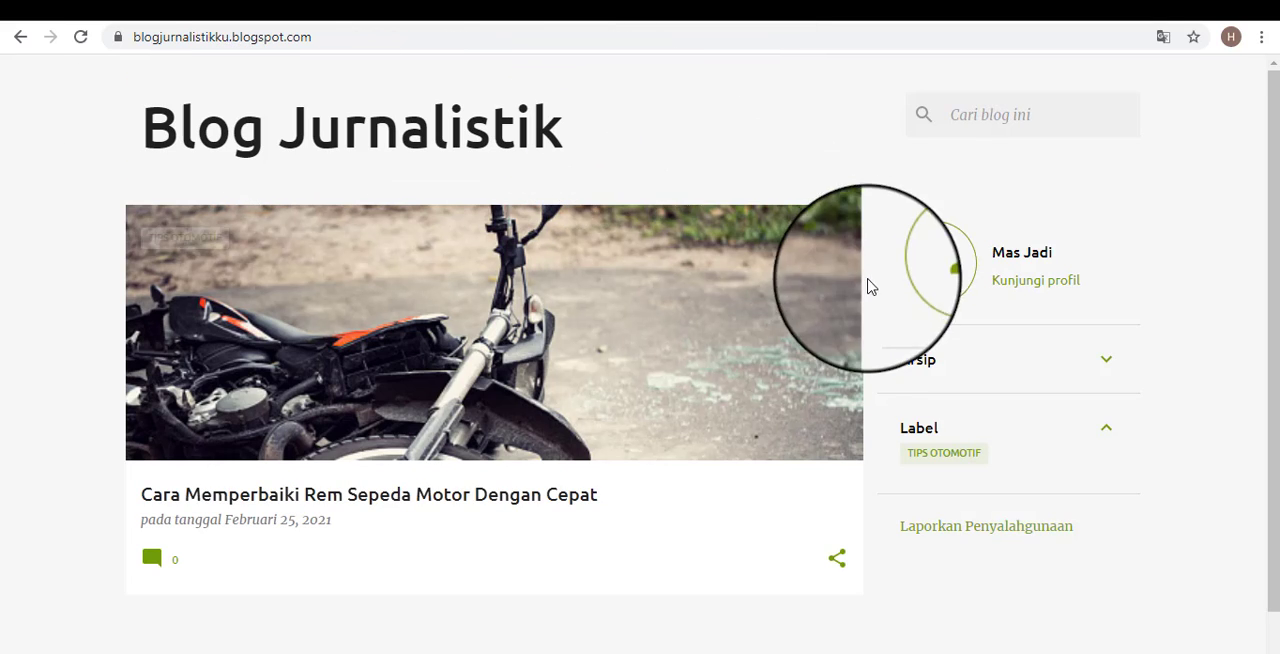
pyautogui.scroll(-1, 1026, 287)
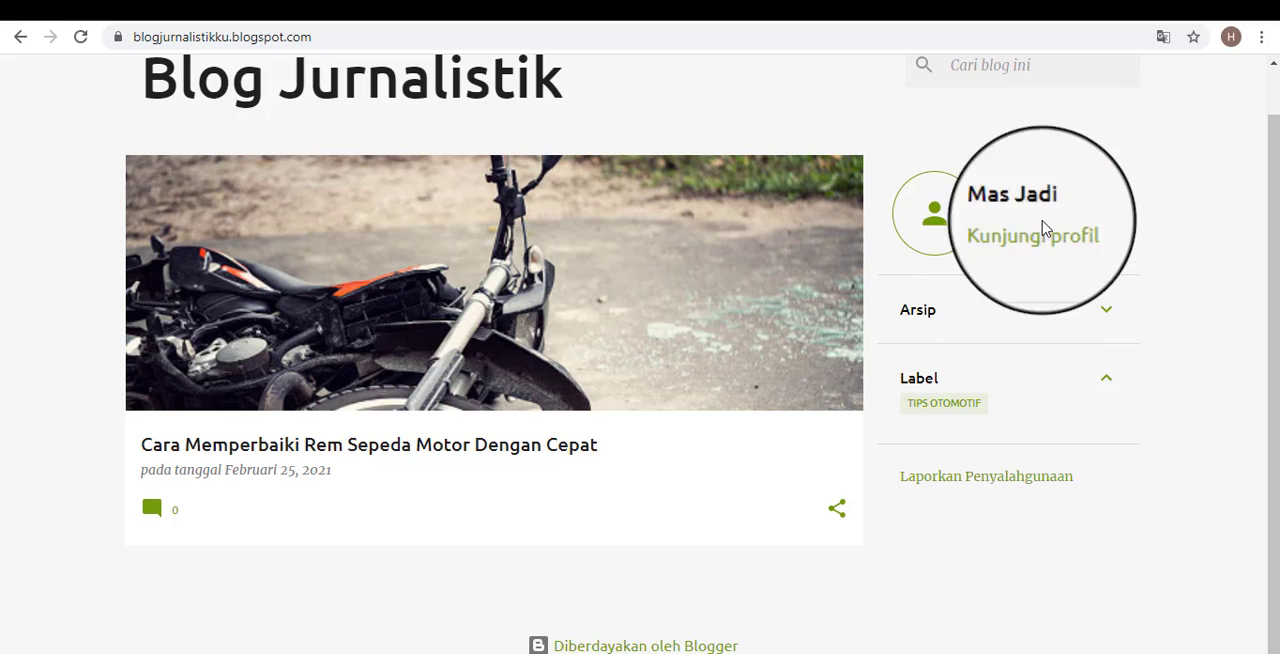
# Return to the Tata Letak page and examine the Langganan, Daftar Halaman (Atas), Featured Post and Bilah Sisi sections.
pyautogui.click(568, 3)
pyautogui.scroll(-2, 926, 393)
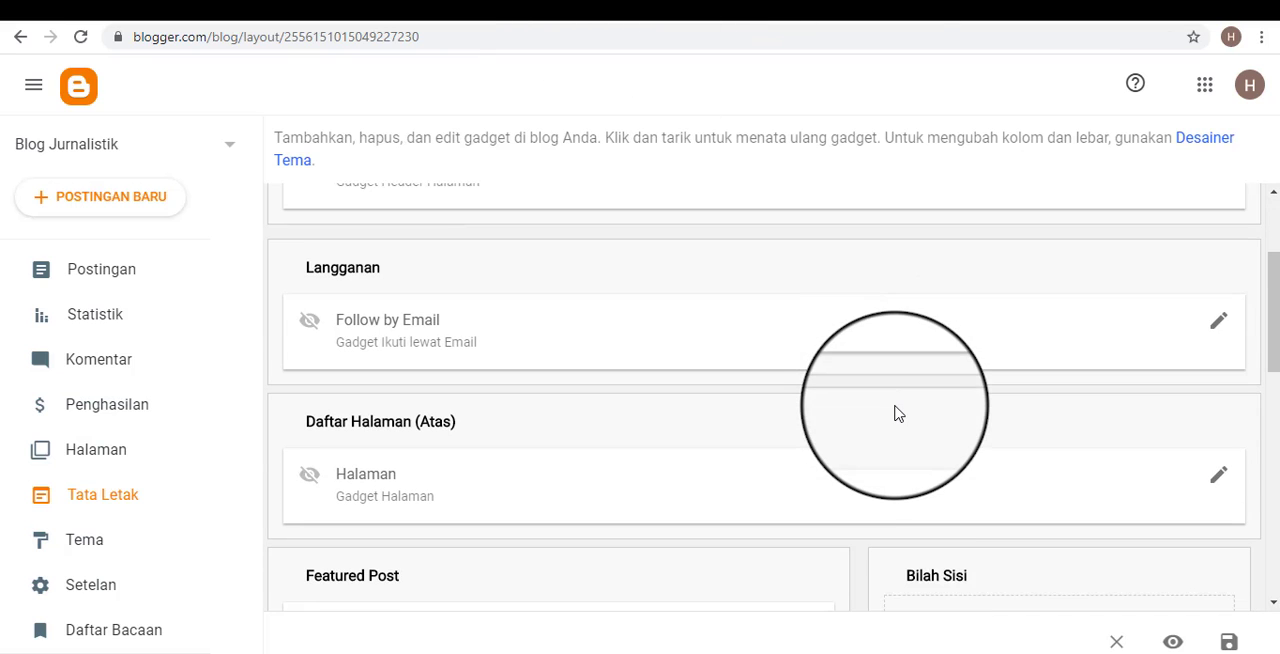
pyautogui.scroll(-2, 435, 458)
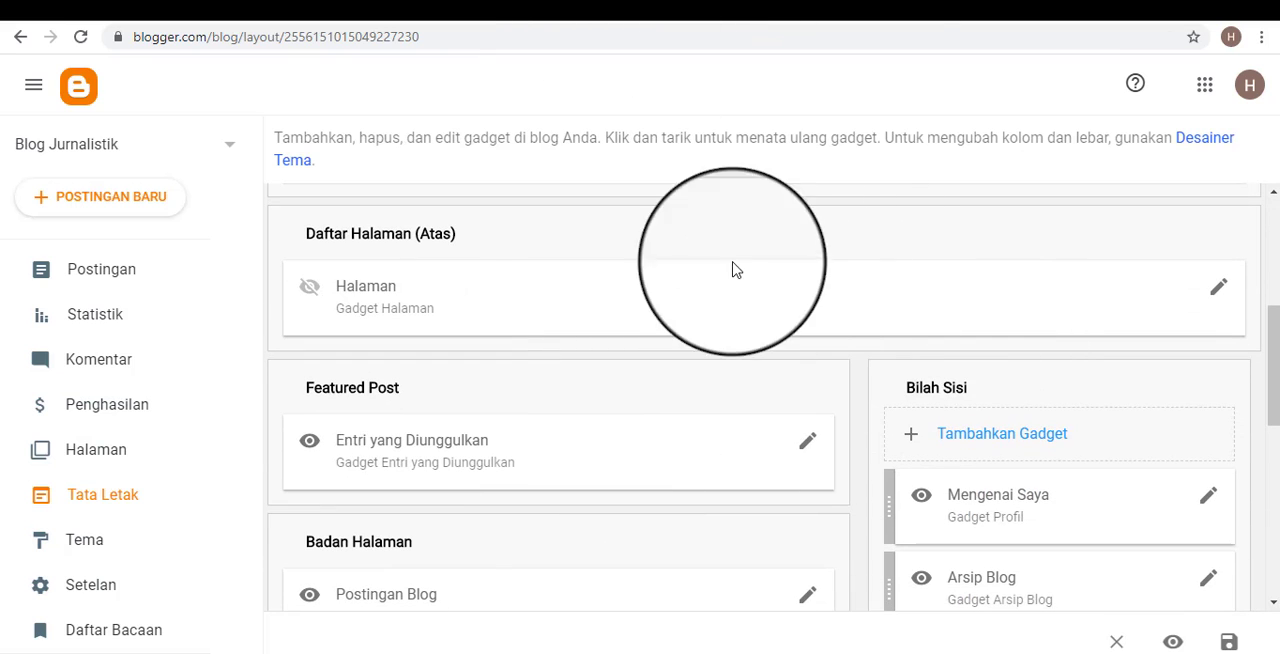
pyautogui.scroll(2, 580, 403)
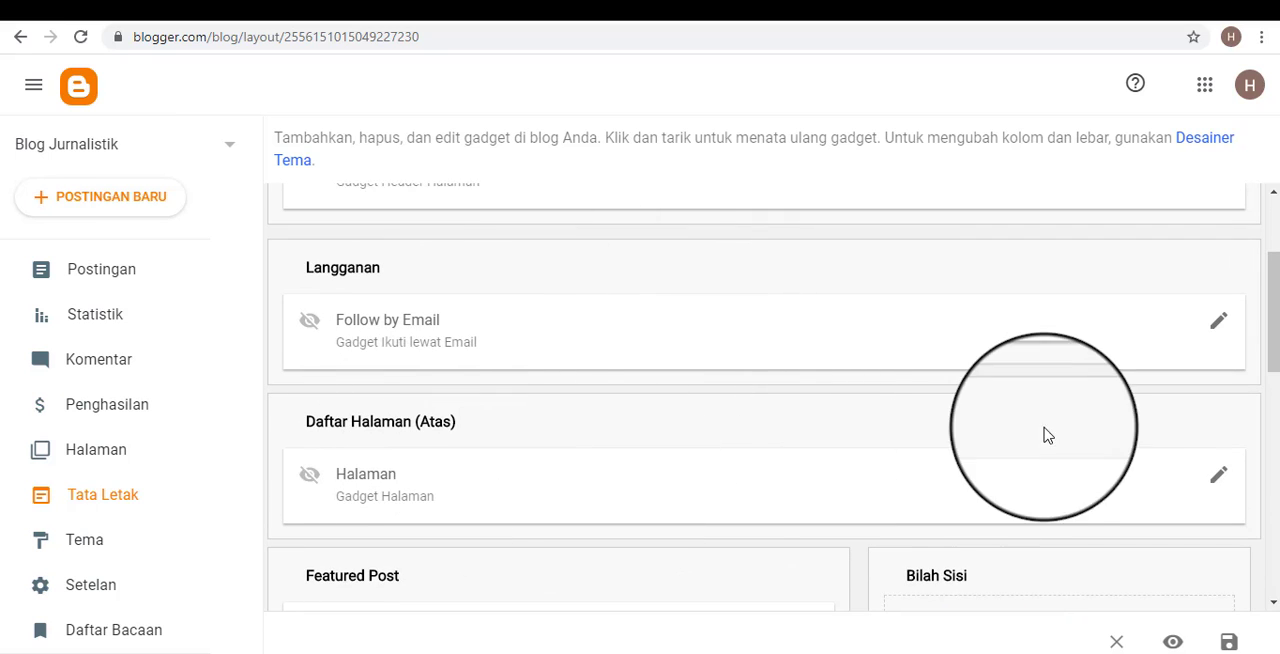
pyautogui.scroll(1, 368, 323)
pyautogui.scroll(1, 460, 340)
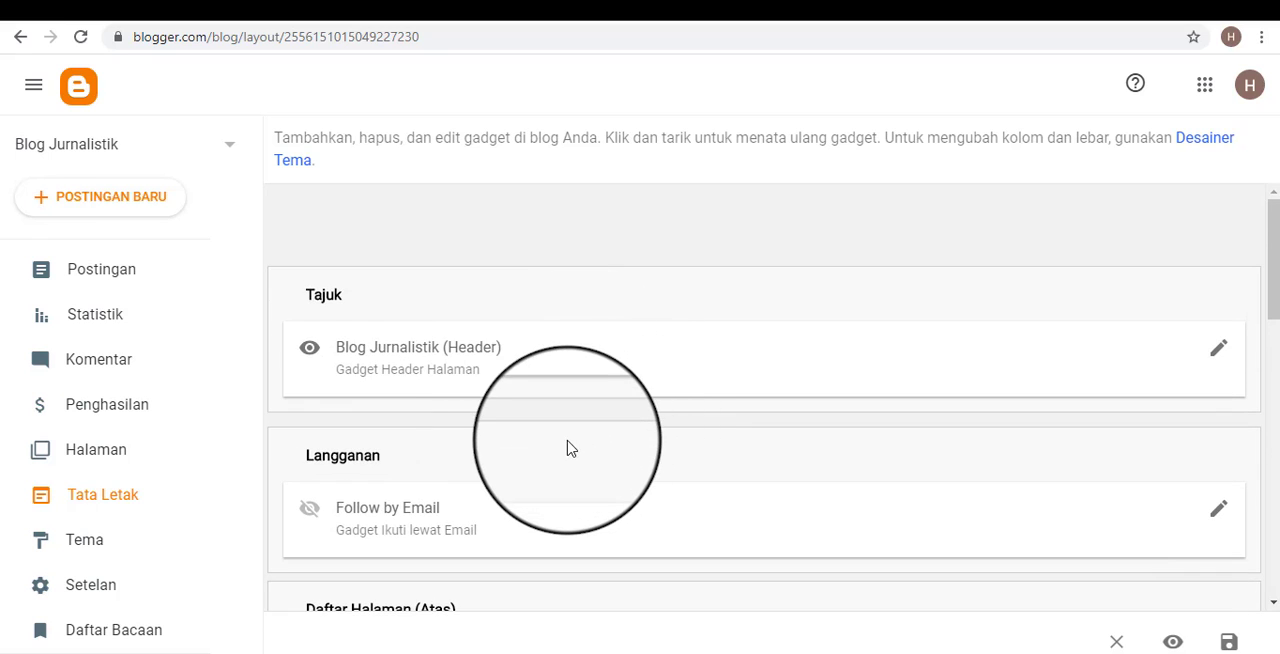
# View the Follow by Email gadget's settings in the Langganan section, close them without changes, and switch to the public blog.
pyautogui.scroll(-1, 567, 450)
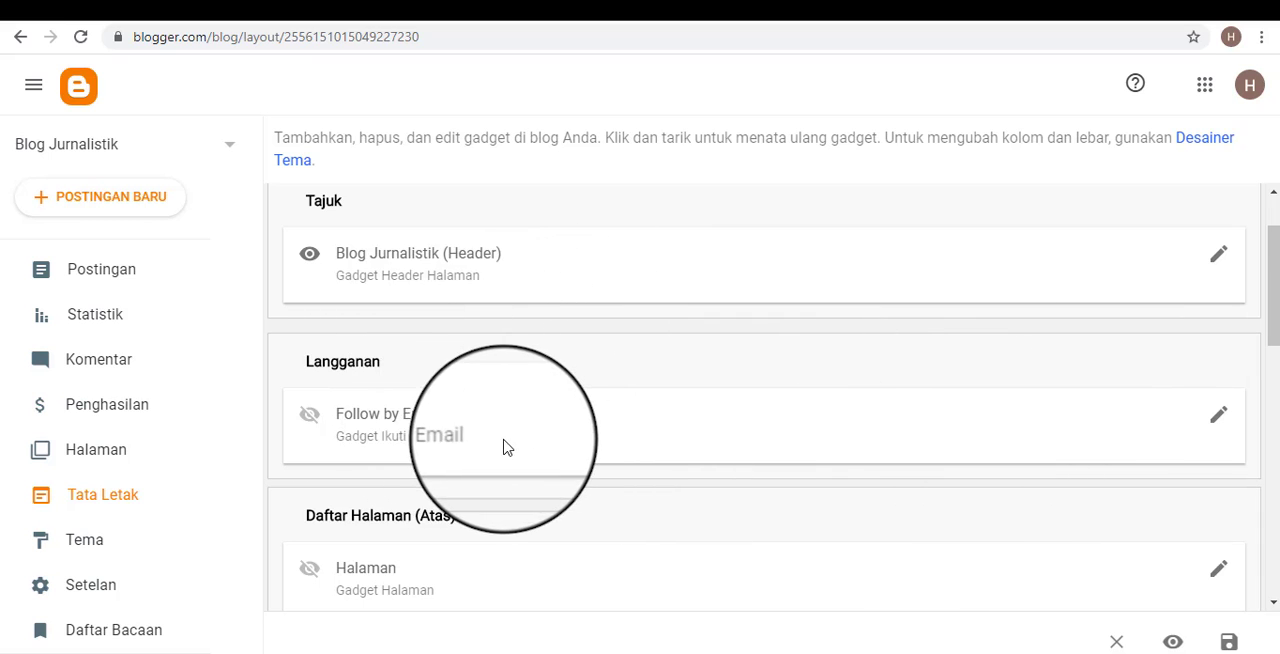
pyautogui.scroll(-2, 540, 446)
pyautogui.scroll(1, 629, 414)
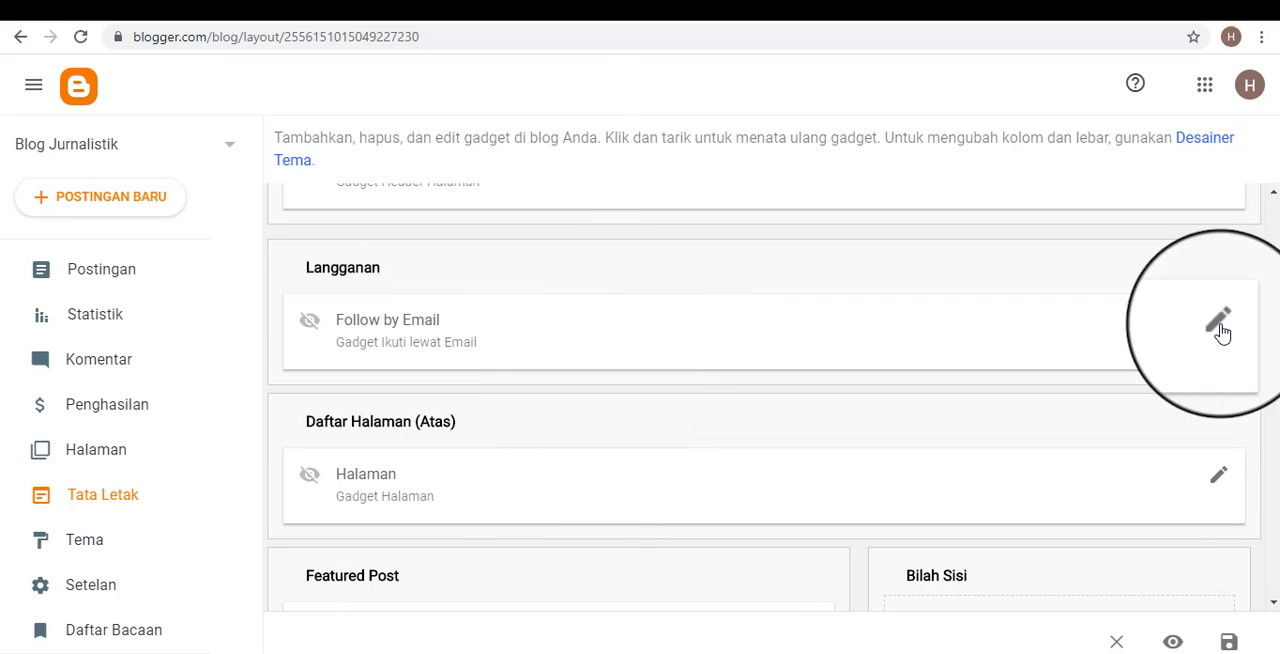
pyautogui.click(1218, 321)
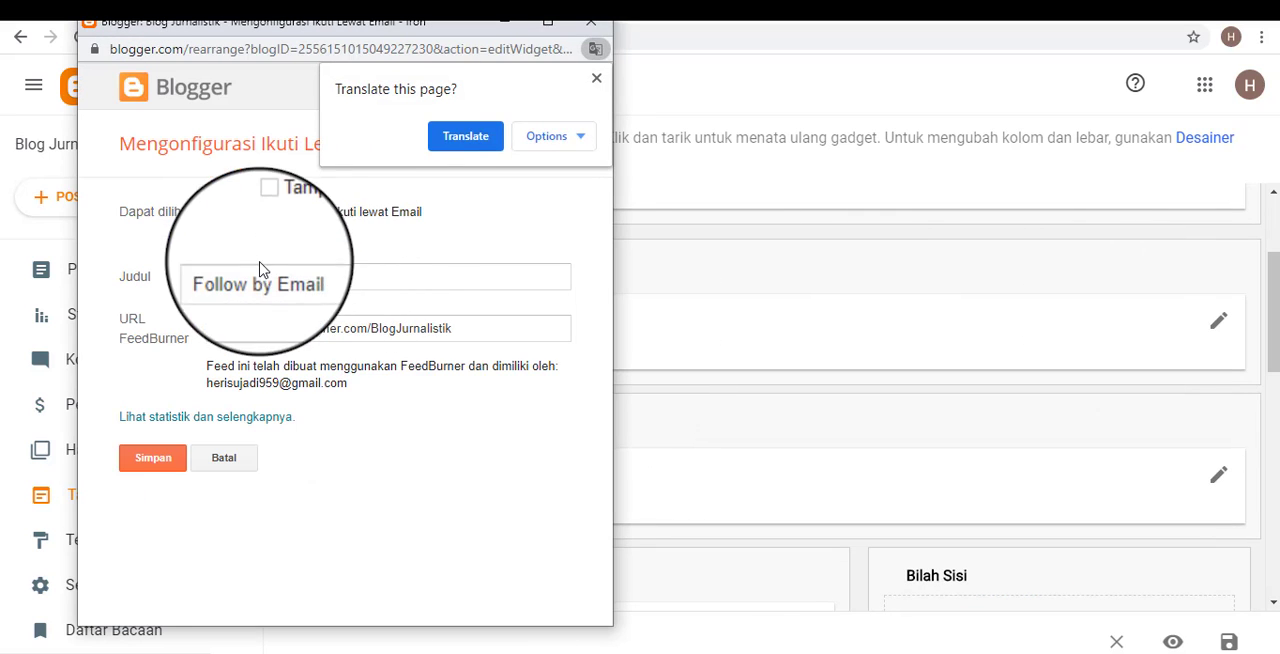
pyautogui.click(597, 80)
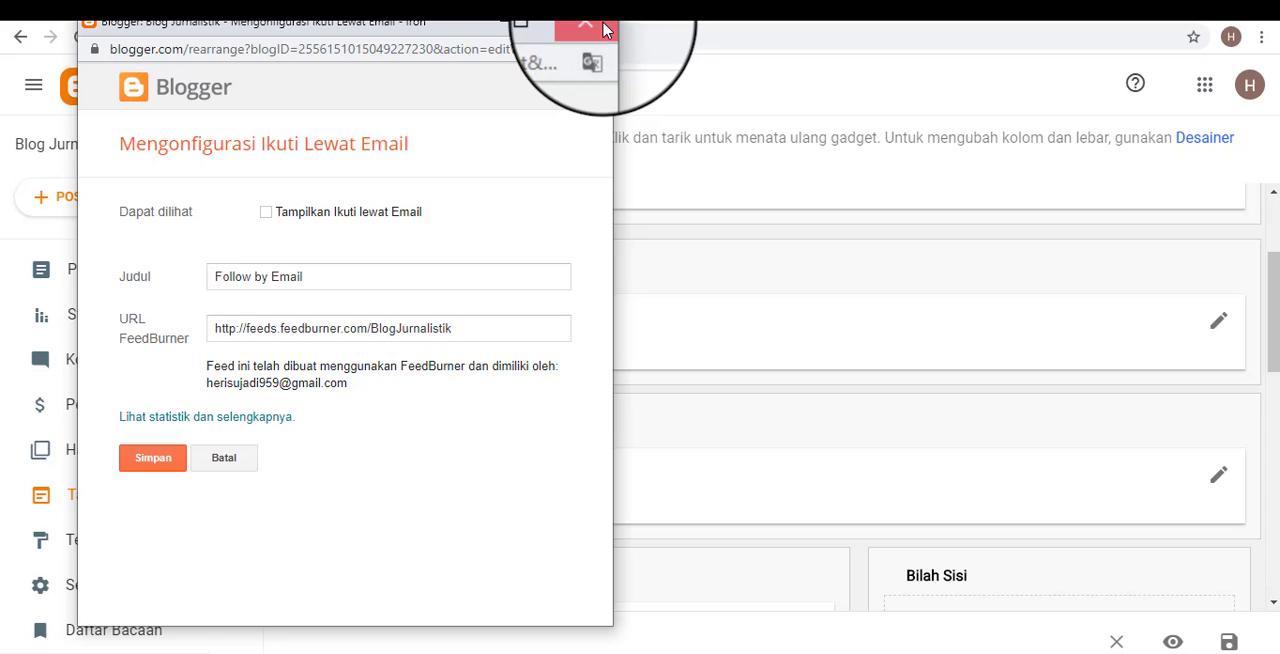
pyautogui.click(604, 31)
pyautogui.click(722, 16)
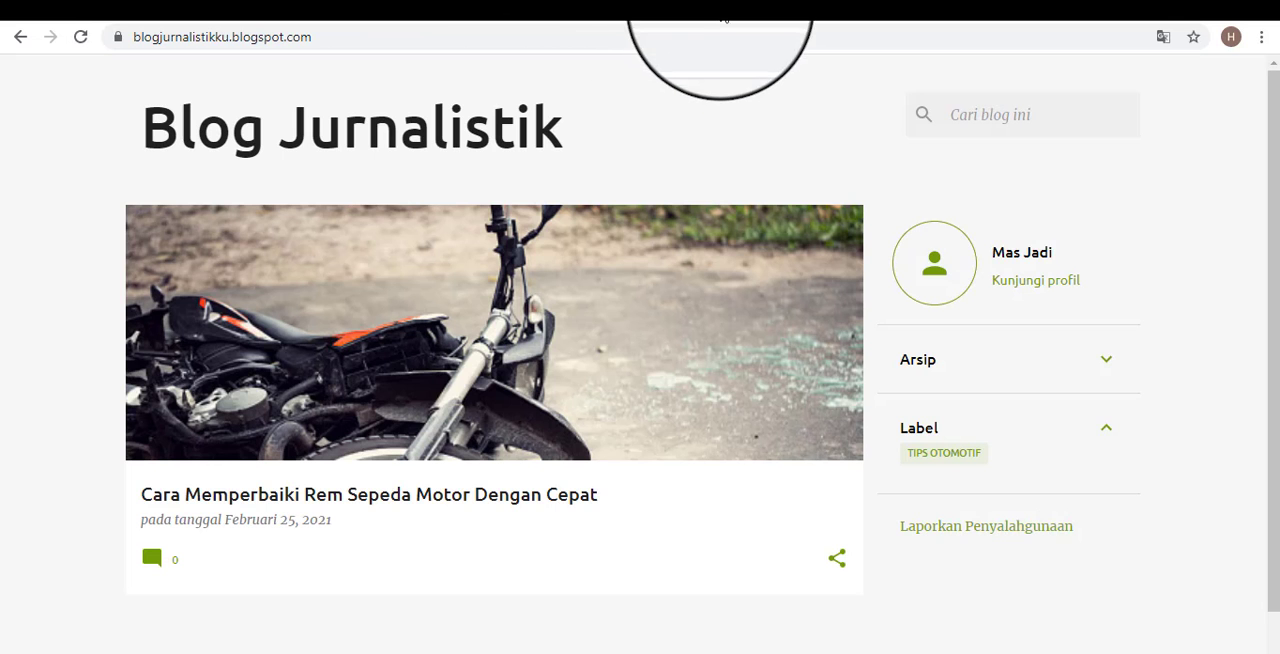
# Compare the Daftar Halaman (Atas) section of the layout with the area below the title on the public blog.
pyautogui.click(725, 18)
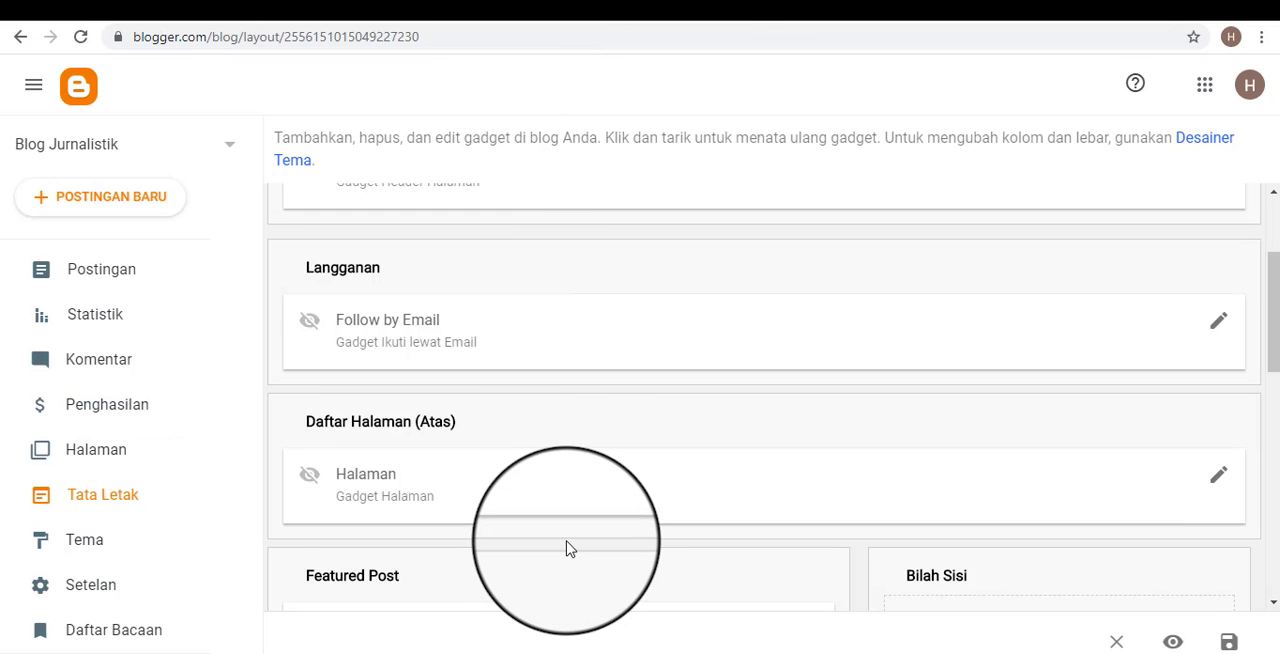
pyautogui.click(710, 12)
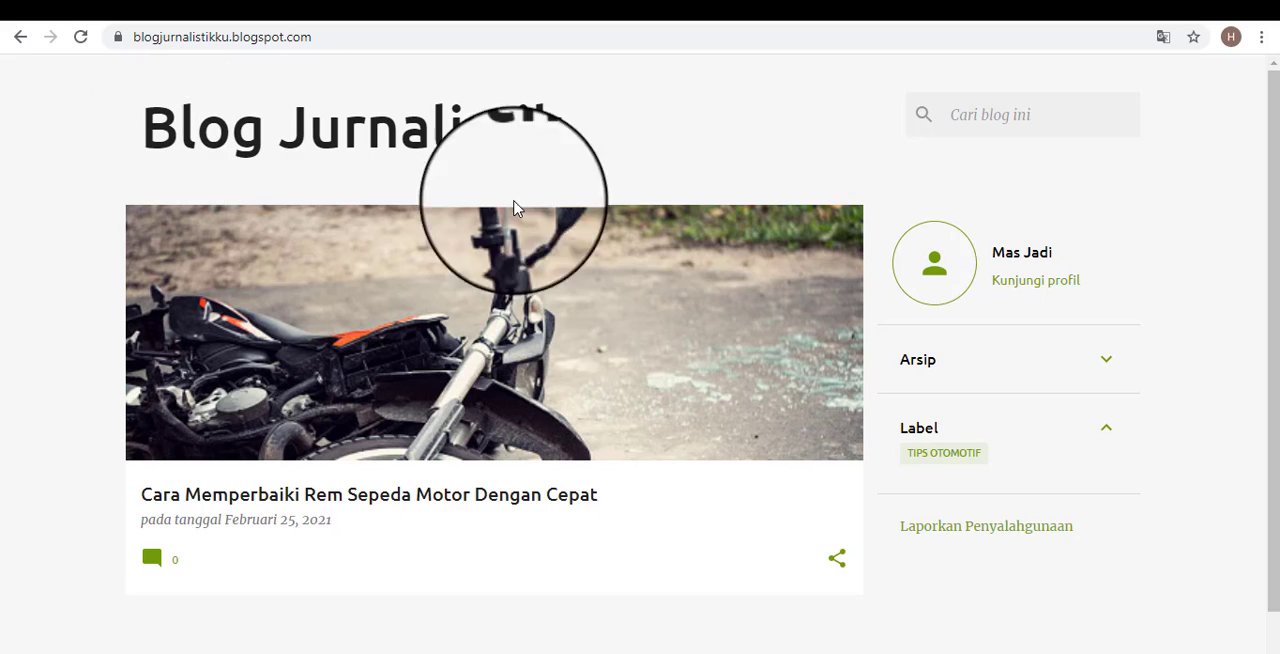
pyautogui.click(514, 10)
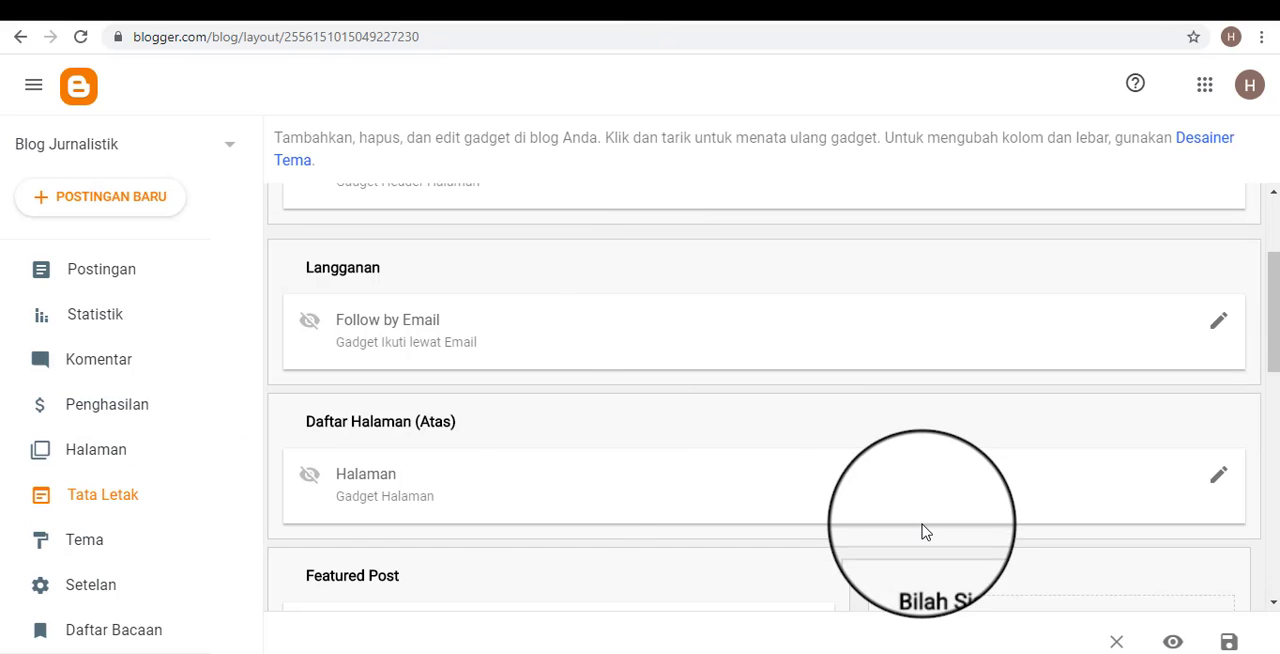
# Make the Halaman gadget in Daftar Halaman (Atas) visible, include the Informasi Kontak page in its list, and save the settings.
pyautogui.scroll(-2, 437, 520)
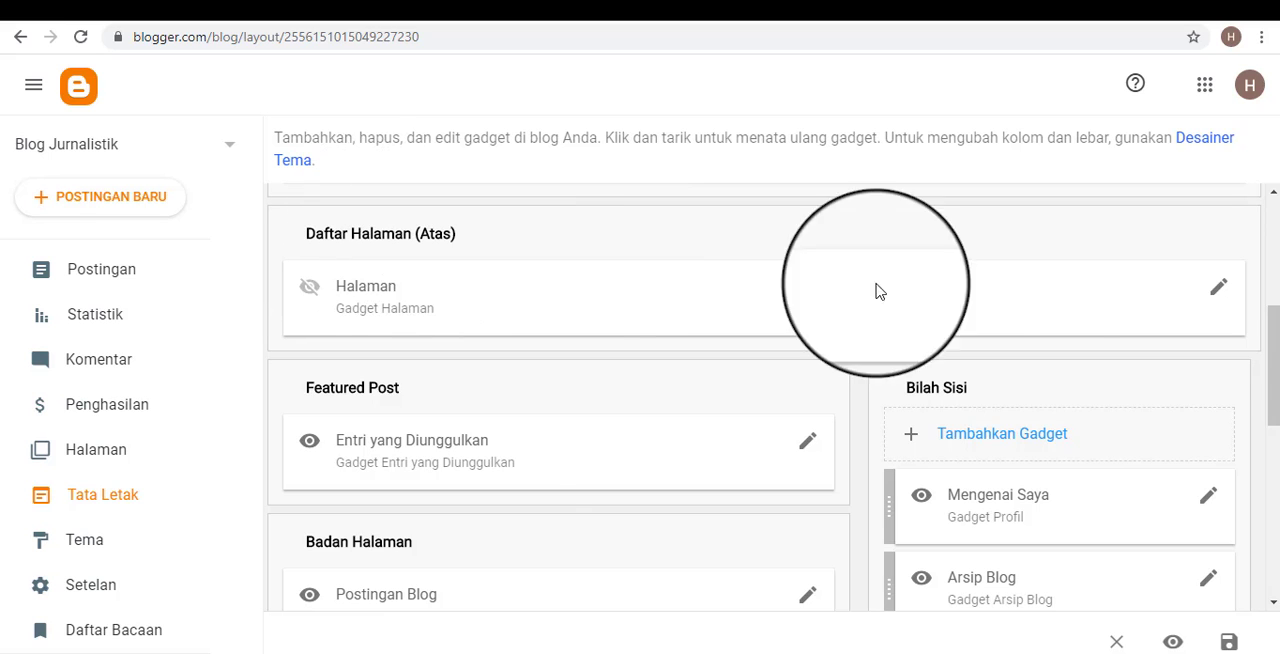
pyautogui.click(1220, 291)
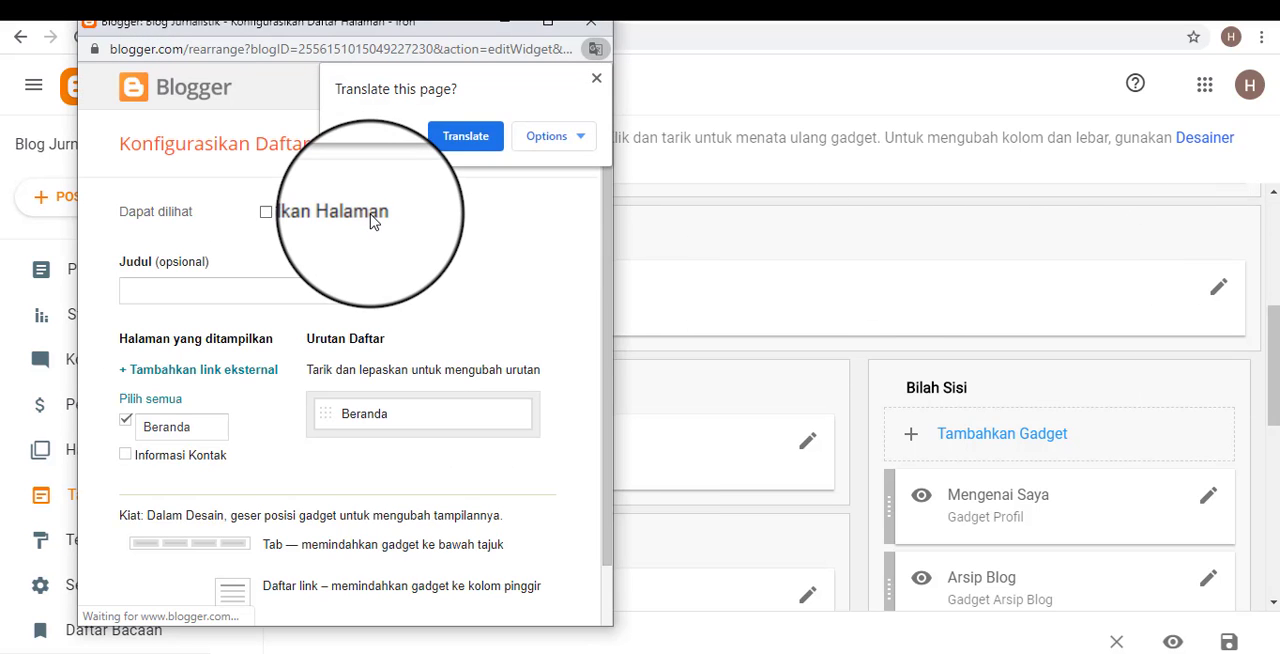
pyautogui.click(597, 80)
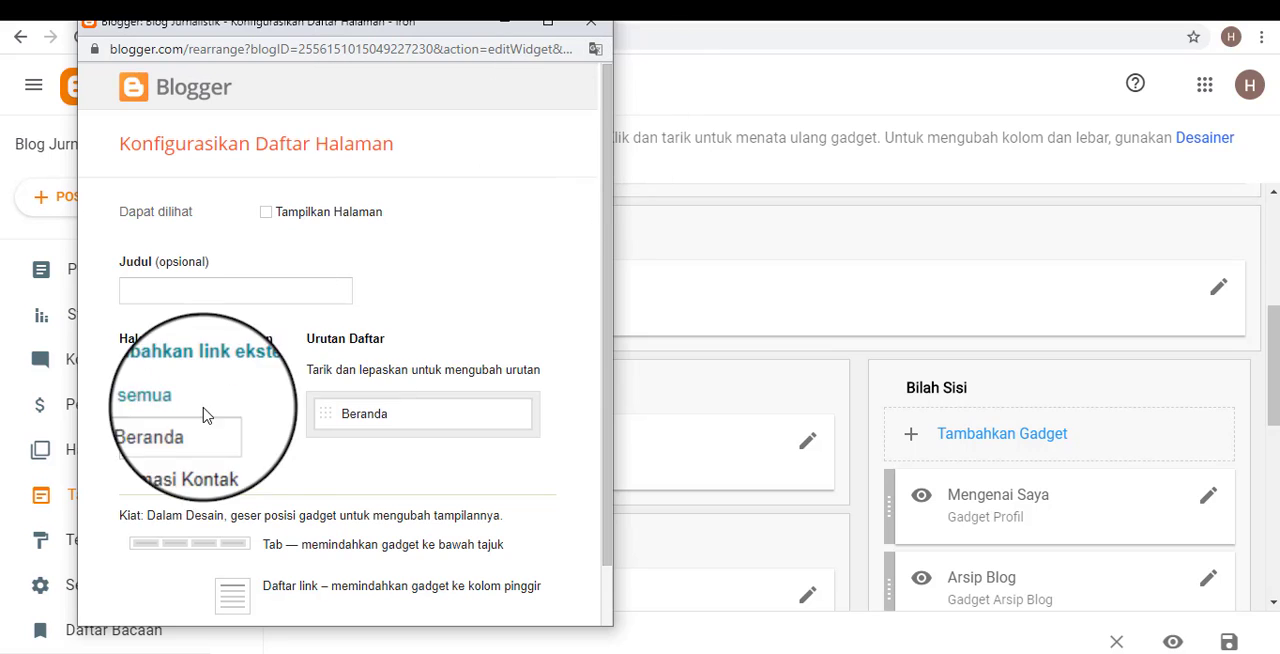
pyautogui.scroll(-2, 249, 437)
pyautogui.scroll(2, 310, 316)
pyautogui.scroll(-2, 310, 316)
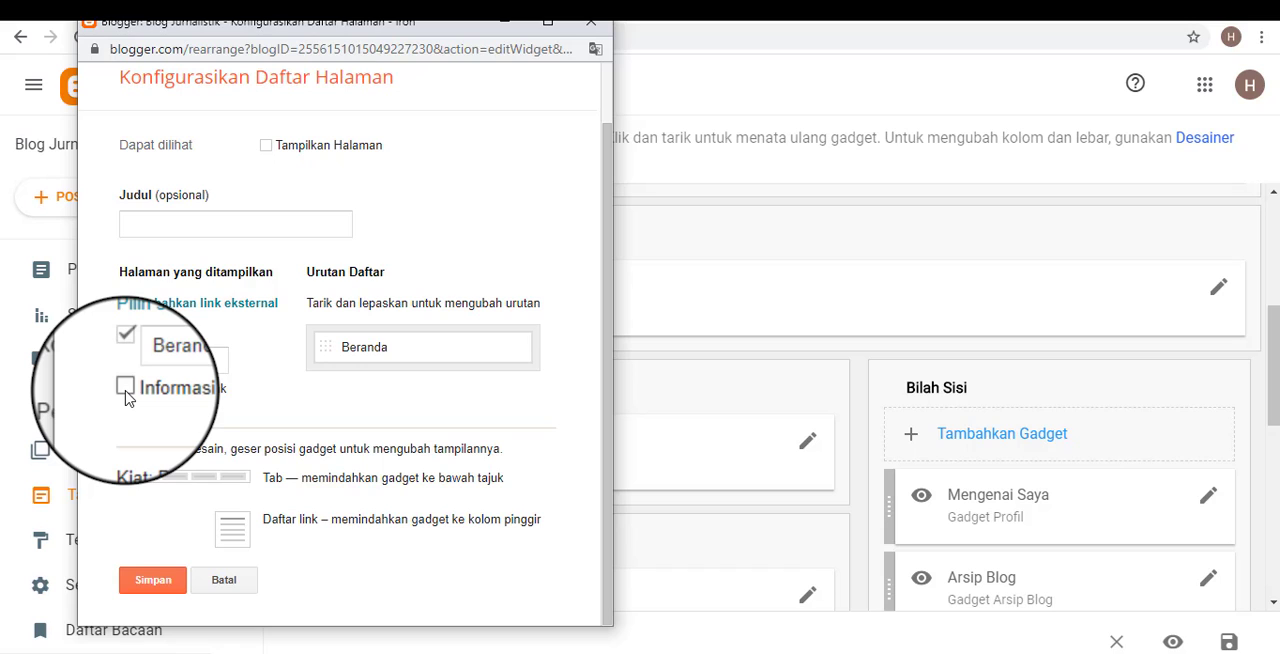
pyautogui.click(125, 388)
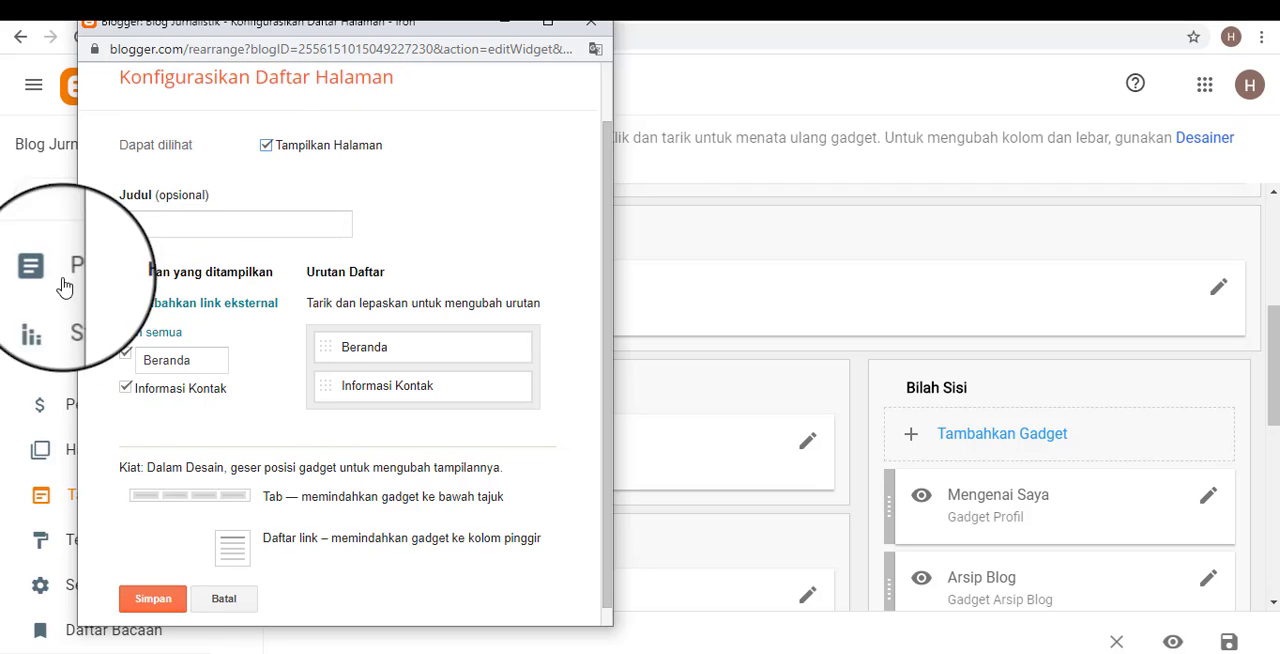
pyautogui.scroll(-1, 175, 537)
pyautogui.scroll(-1, 172, 545)
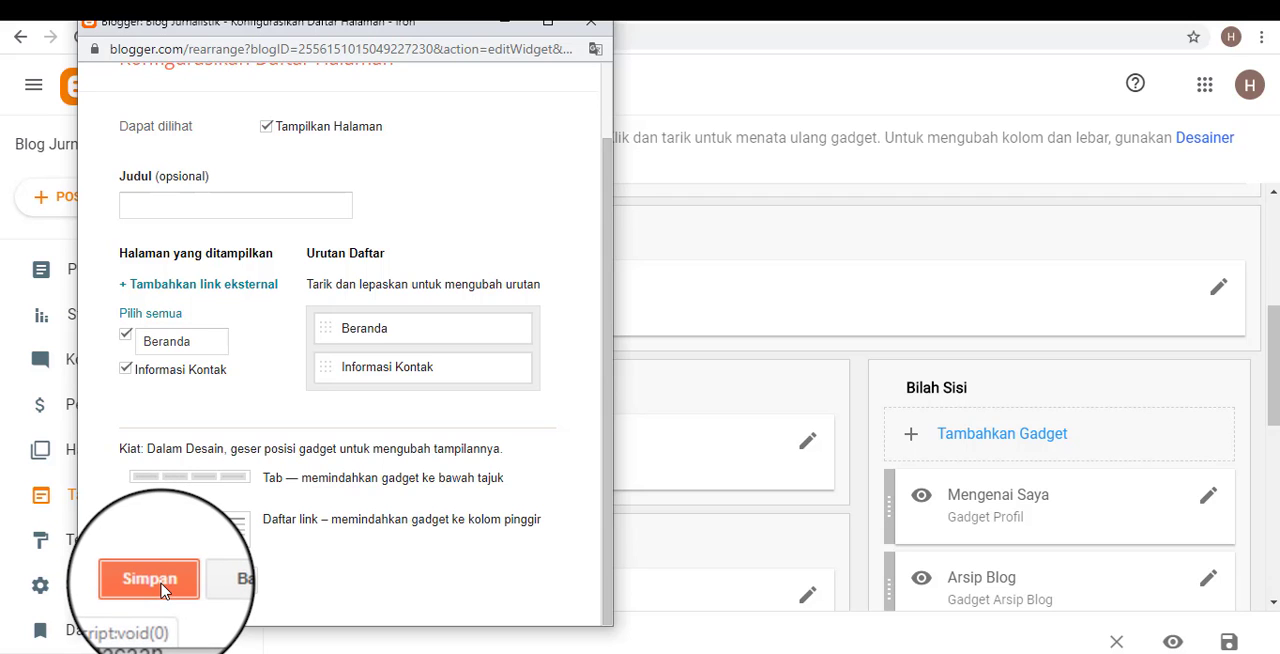
pyautogui.click(160, 580)
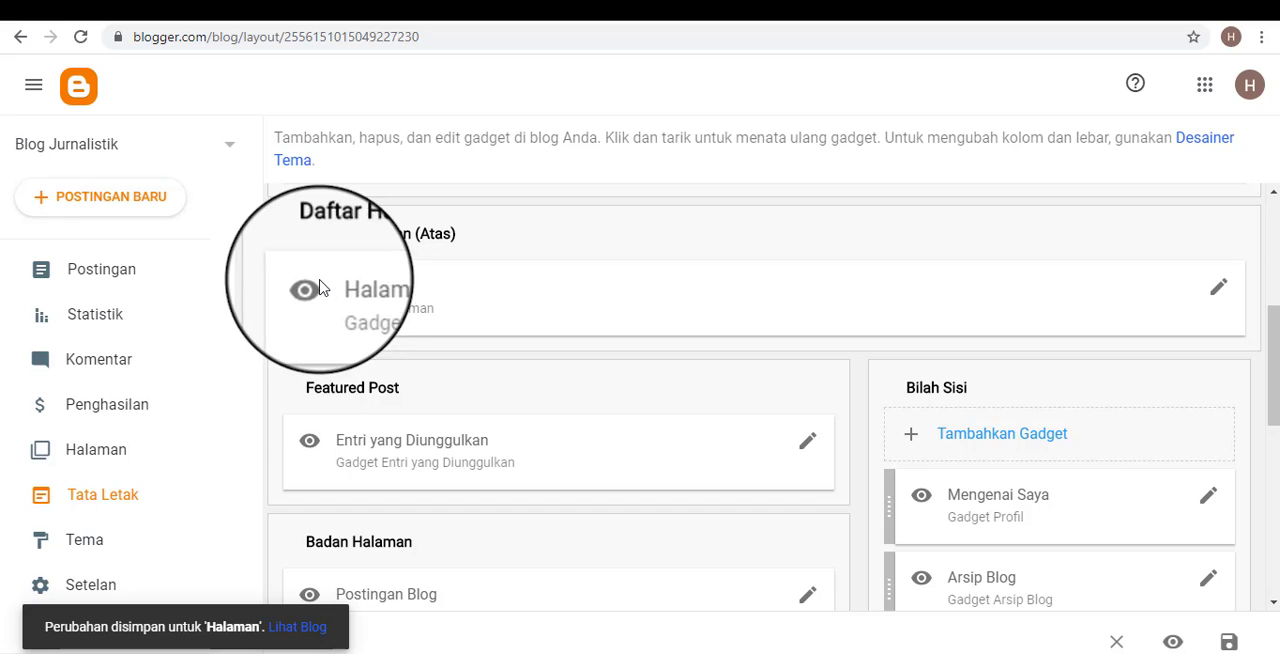
# Reload the public blog, test its Beranda and Informasi Kontak links, and return to the home page.
pyautogui.scroll(1, 362, 298)
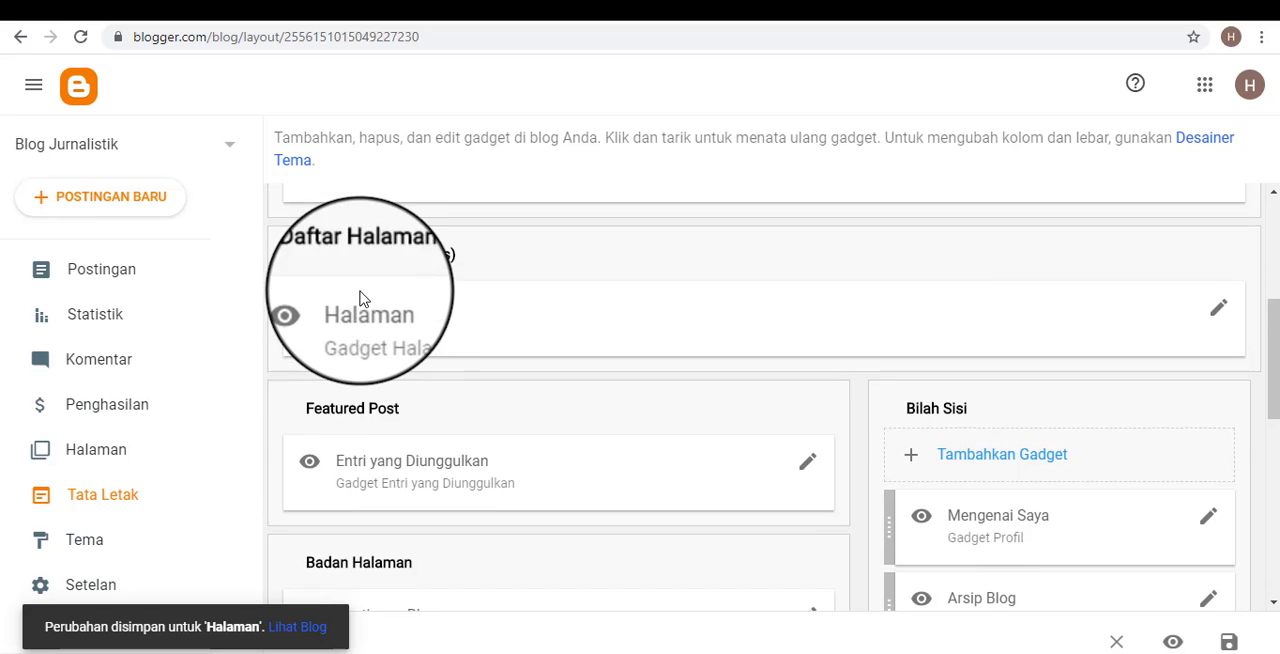
pyautogui.scroll(1, 362, 298)
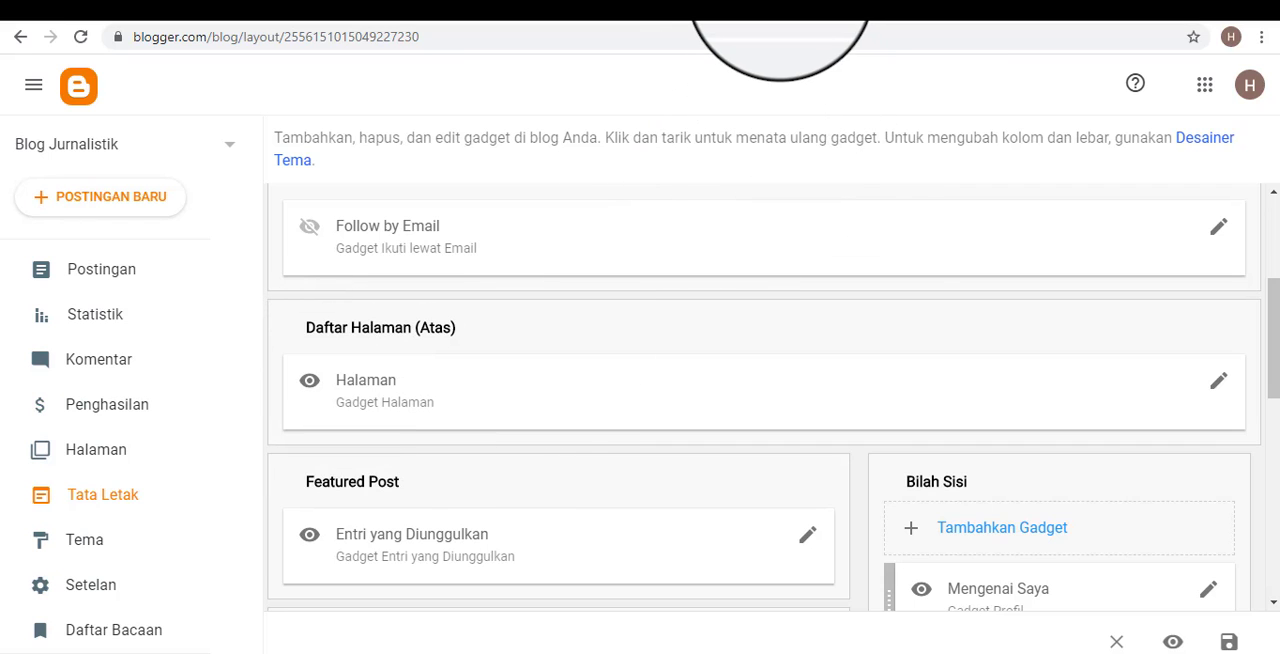
pyautogui.click(779, 8)
pyautogui.click(86, 40)
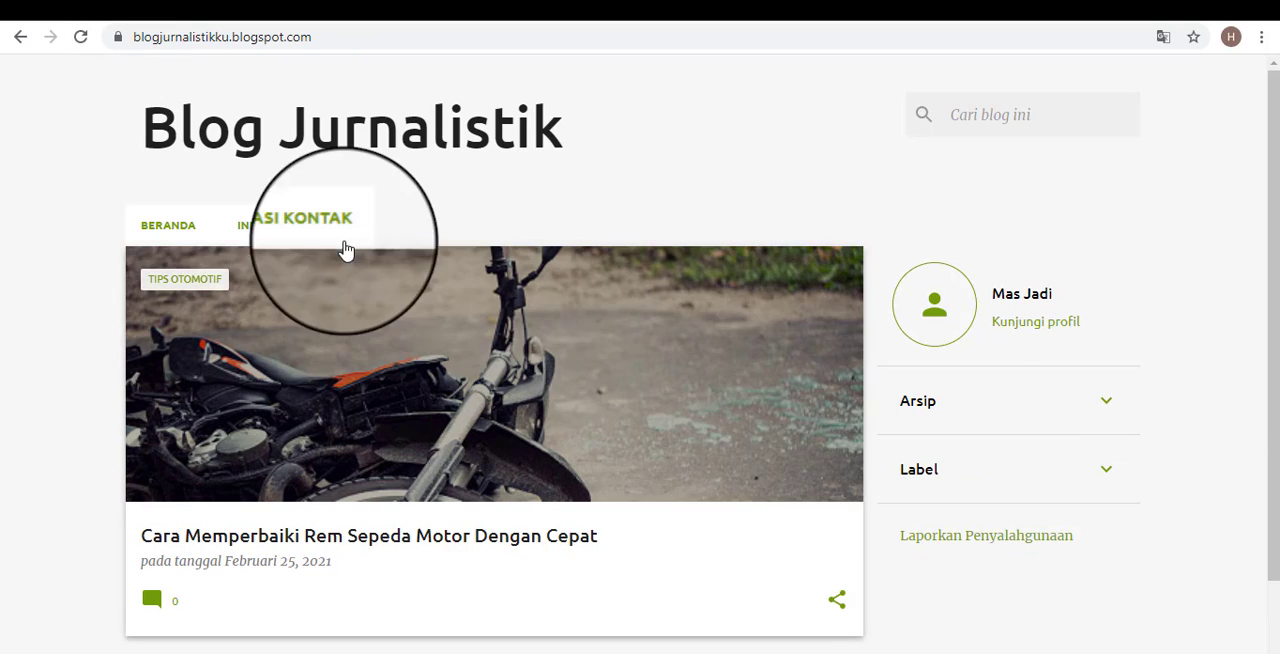
pyautogui.click(155, 232)
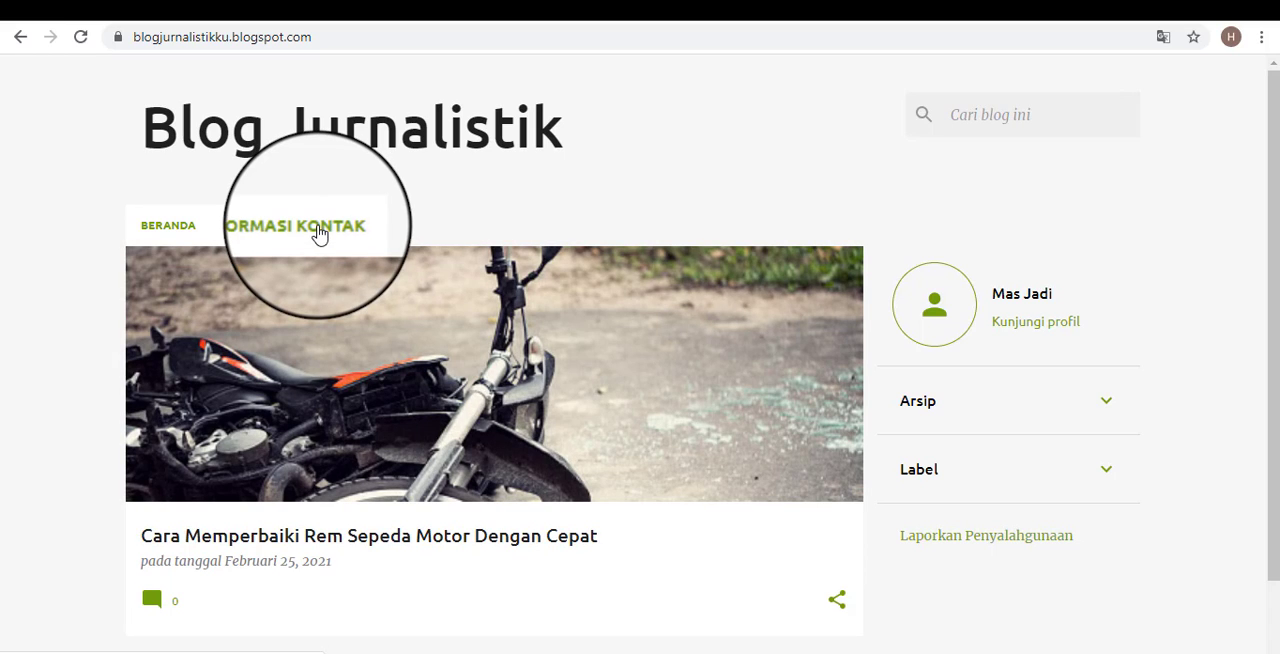
pyautogui.click(317, 230)
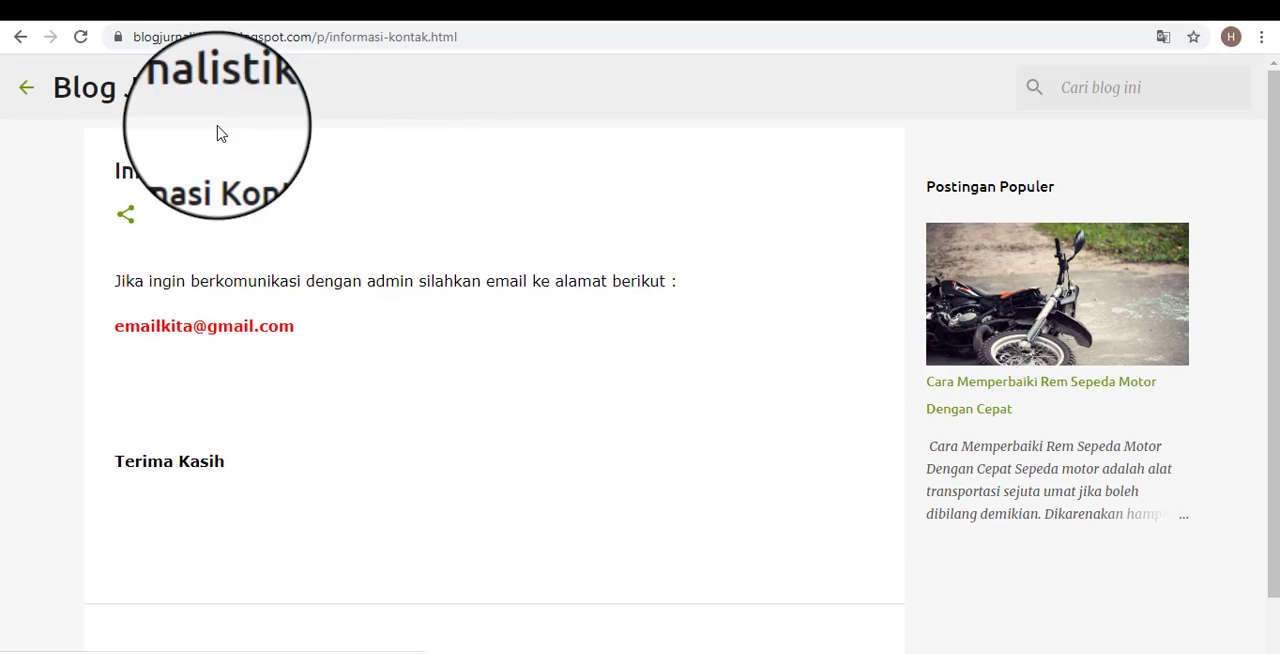
pyautogui.click(26, 87)
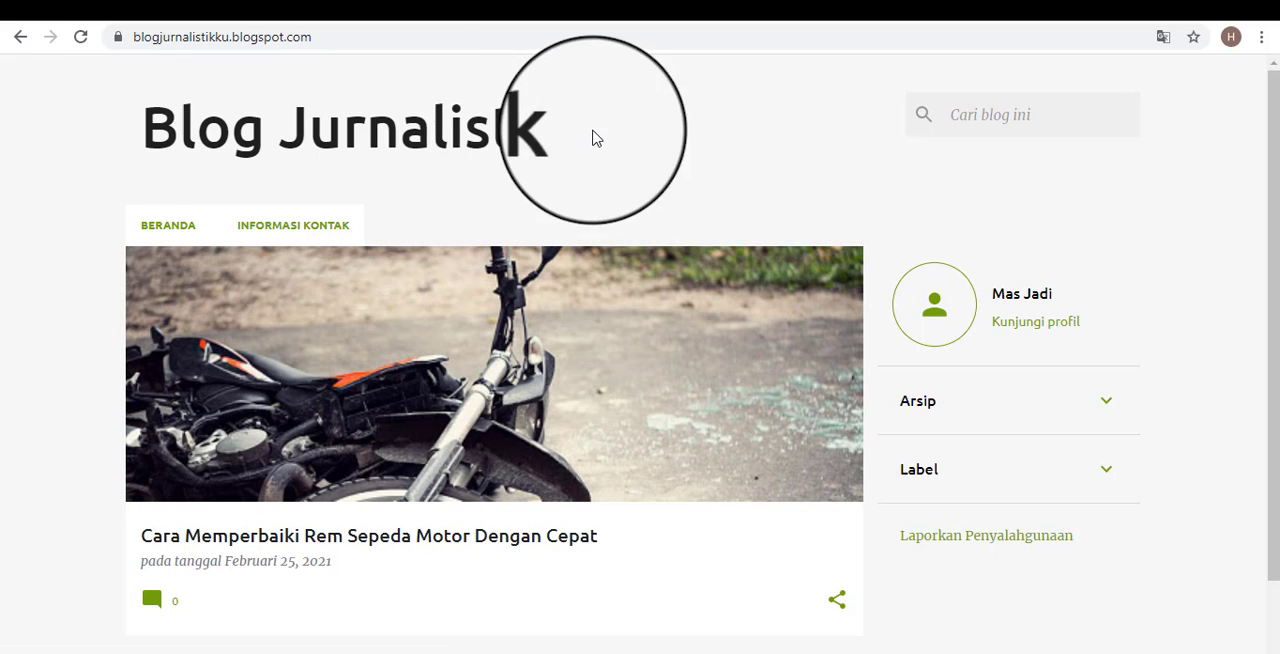
# Examine the blog title and post area on the public page, and find the matching sections in Tata Letak.
pyautogui.moveTo(594, 134); pyautogui.dragTo(112, 131)
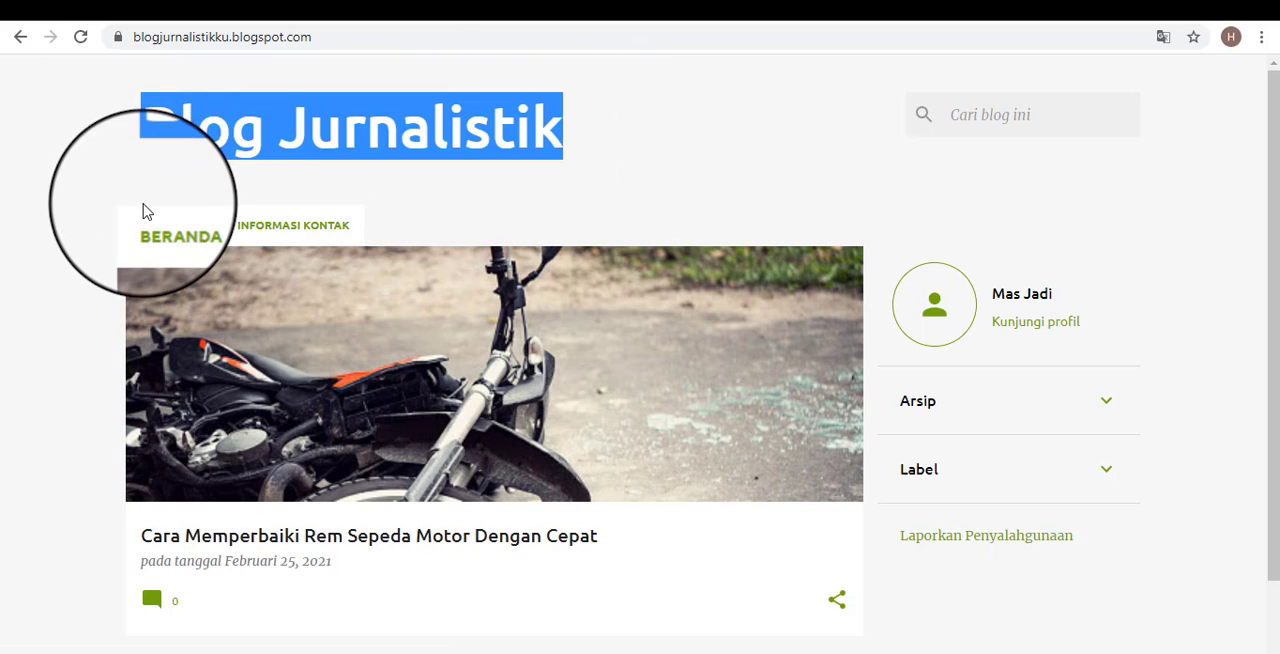
pyautogui.click(89, 206)
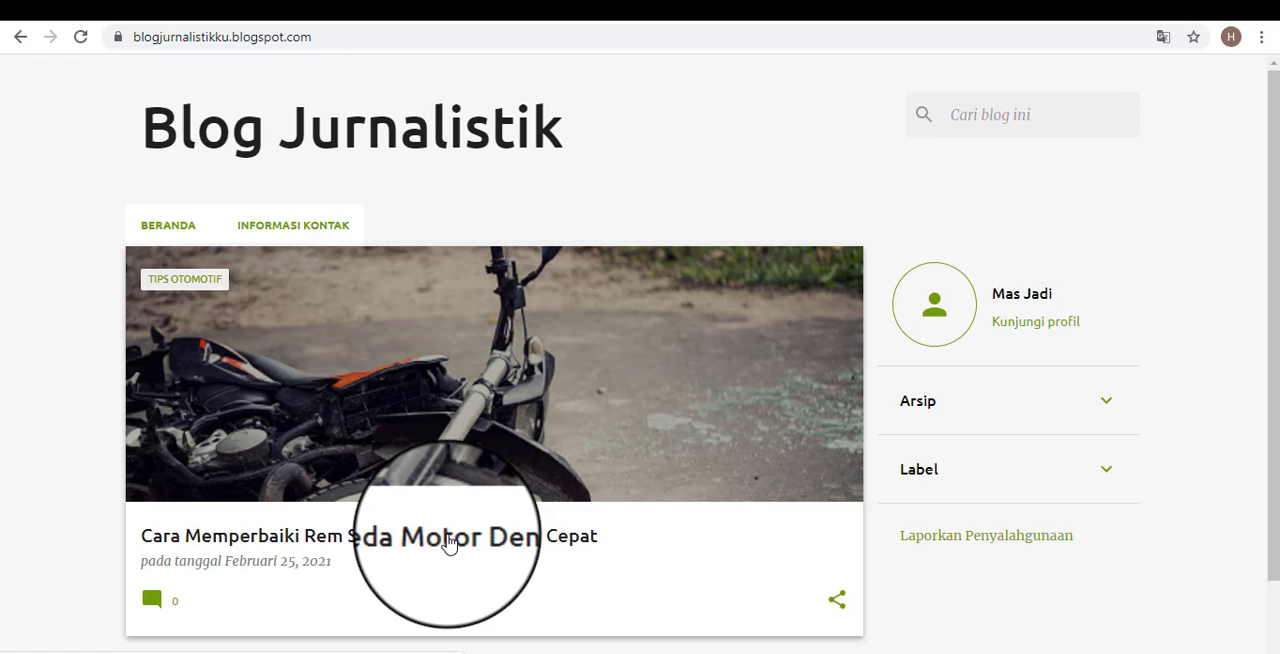
pyautogui.scroll(-1, 563, 423)
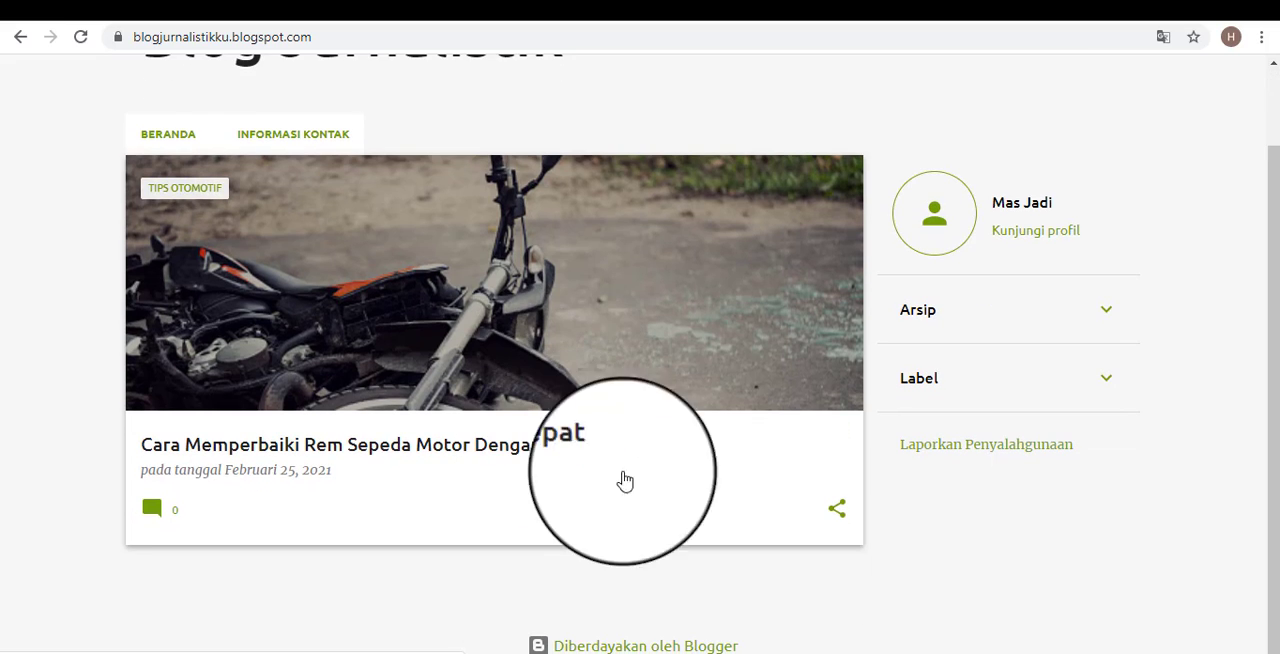
pyautogui.click(539, 4)
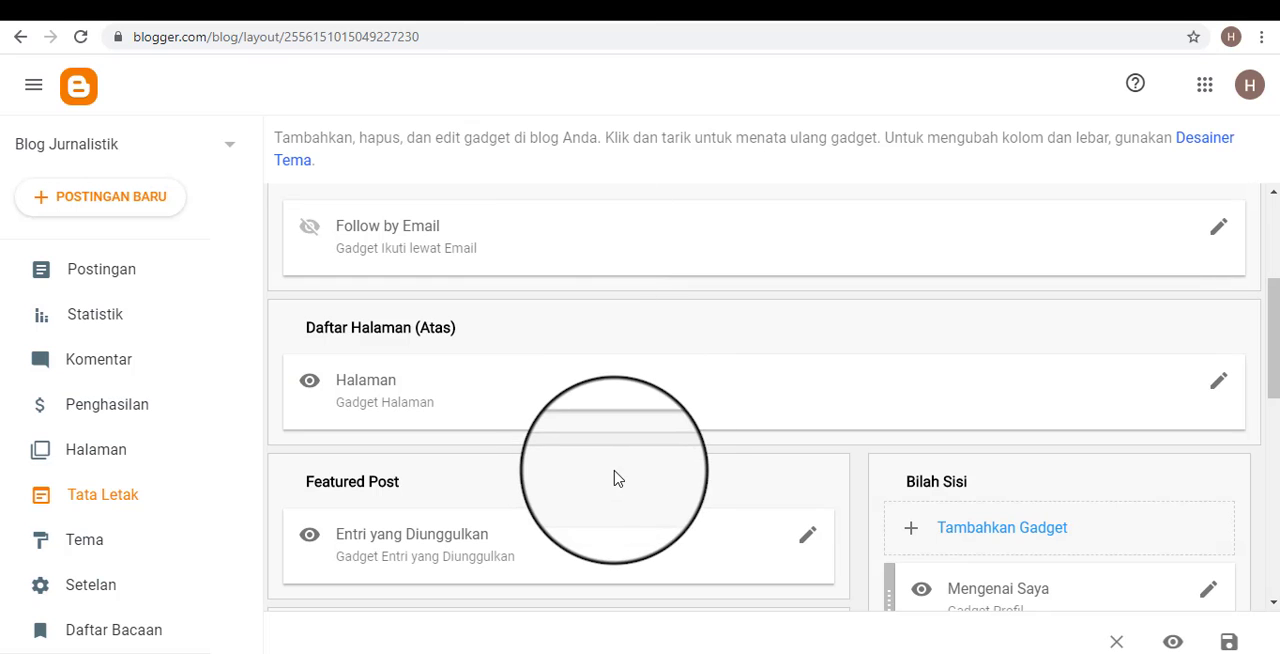
pyautogui.scroll(-3, 728, 482)
pyautogui.scroll(1, 960, 349)
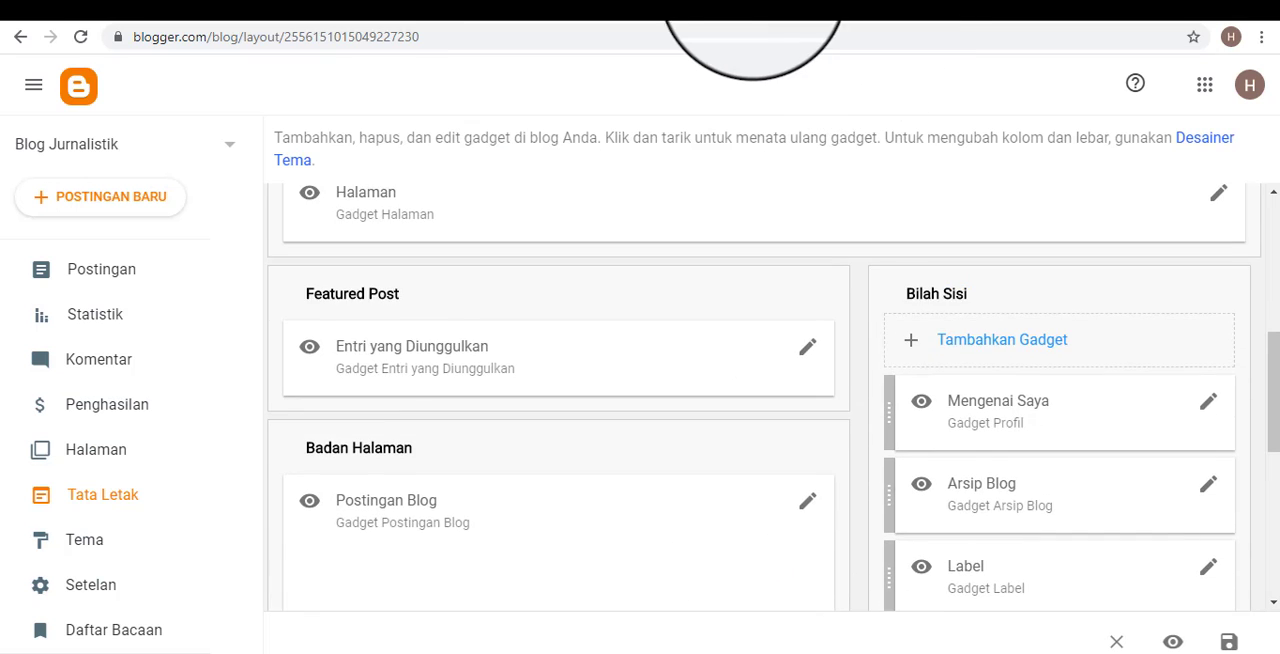
# Compare the public blog's page links and post with the Daftar Halaman (Atas), Featured Post and Badan Halaman sections.
pyautogui.click(714, 4)
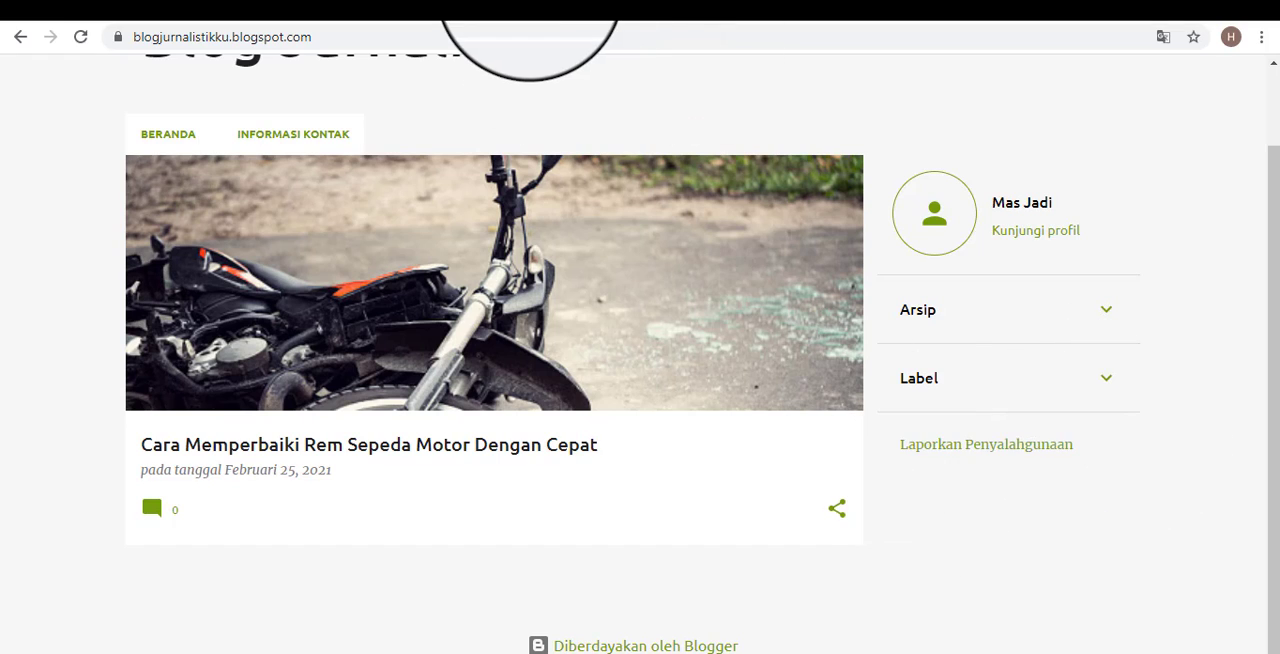
pyautogui.scroll(1, 743, 514)
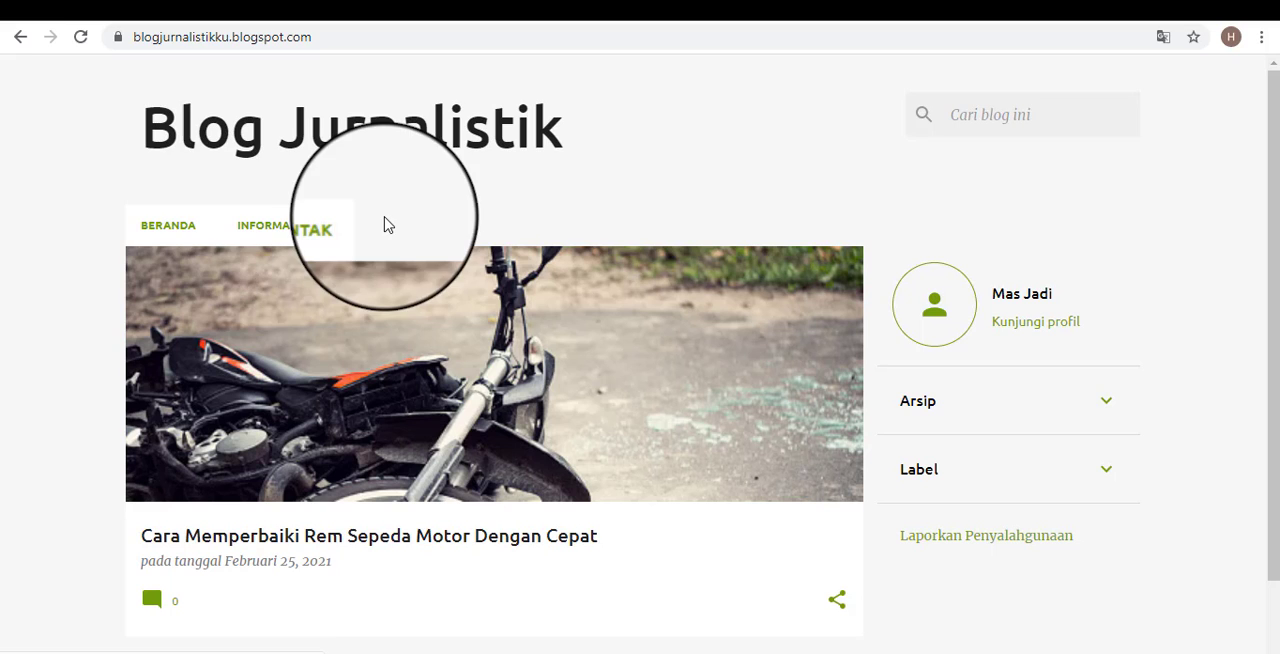
pyautogui.click(584, 3)
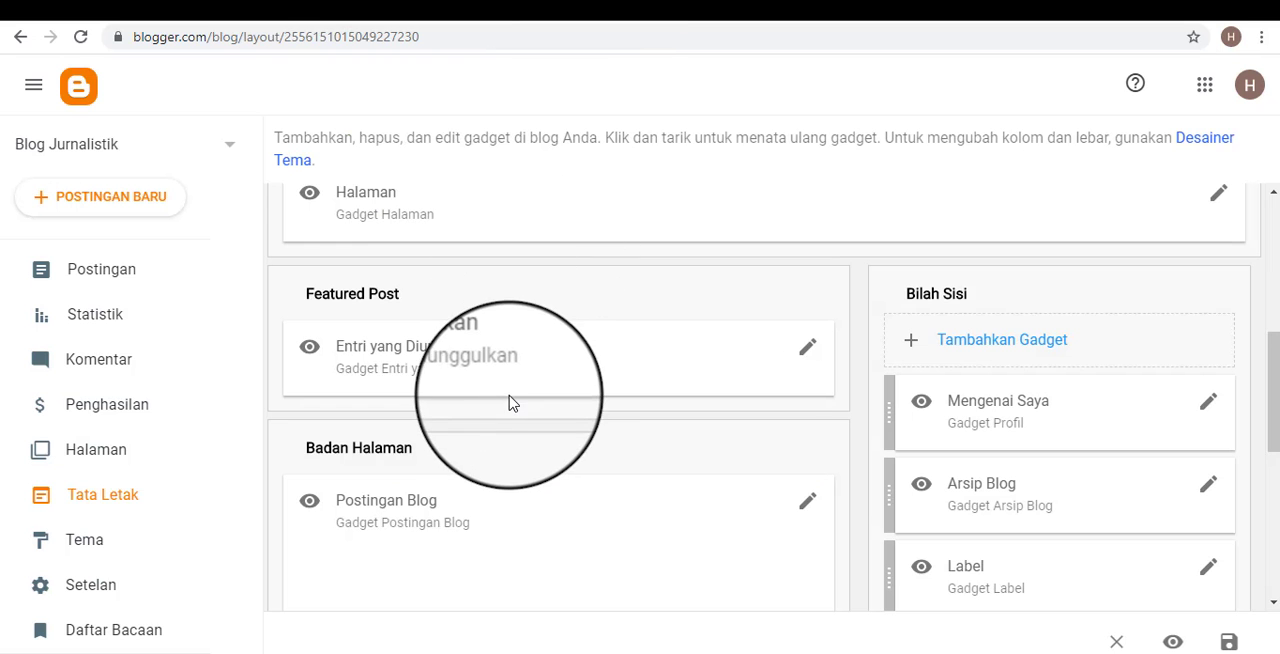
pyautogui.scroll(2, 580, 352)
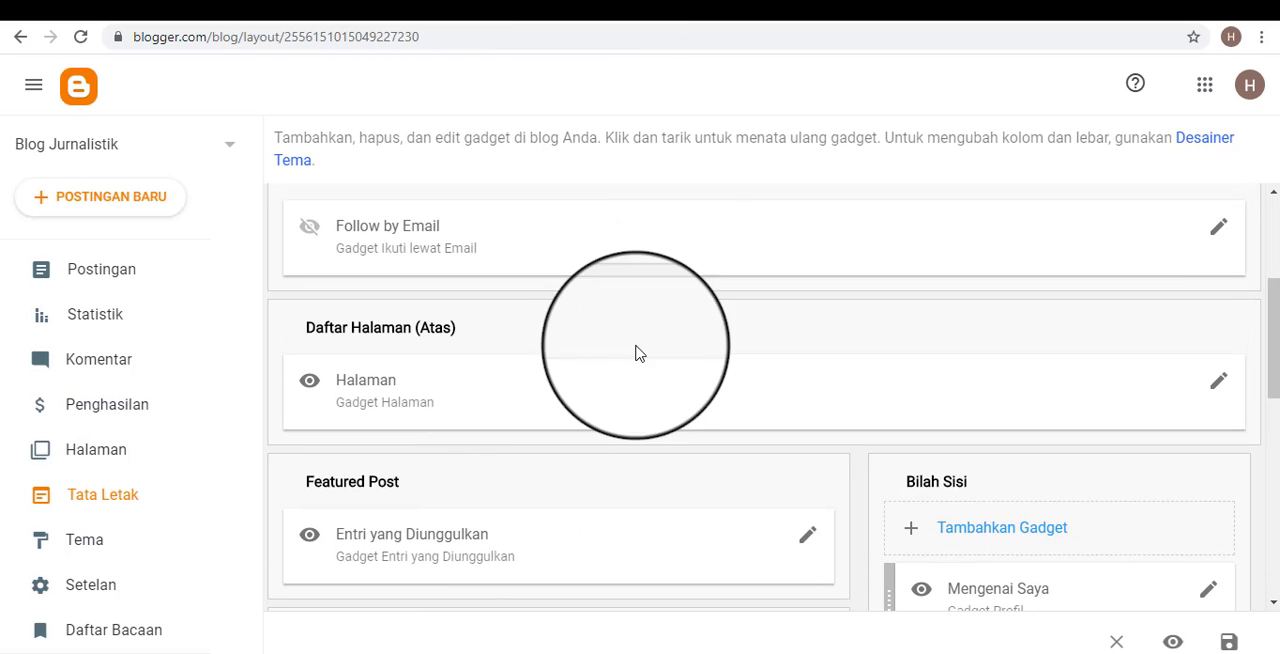
pyautogui.click(740, 3)
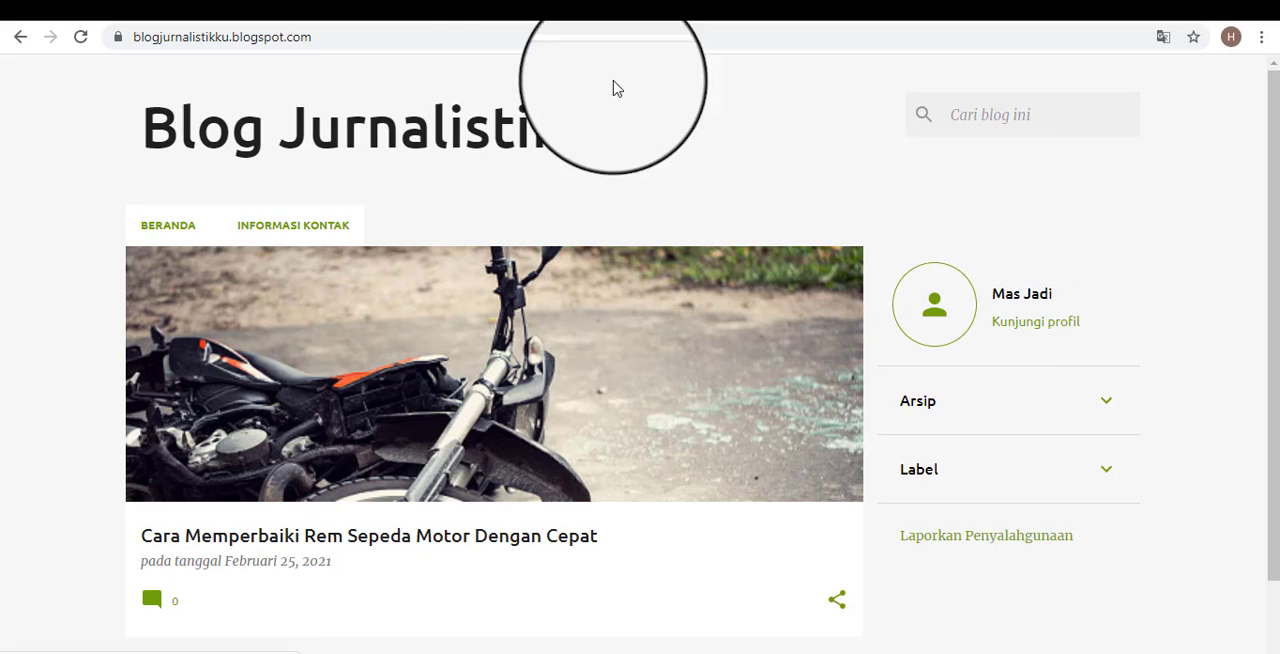
pyautogui.click(488, 8)
pyautogui.scroll(-2, 738, 335)
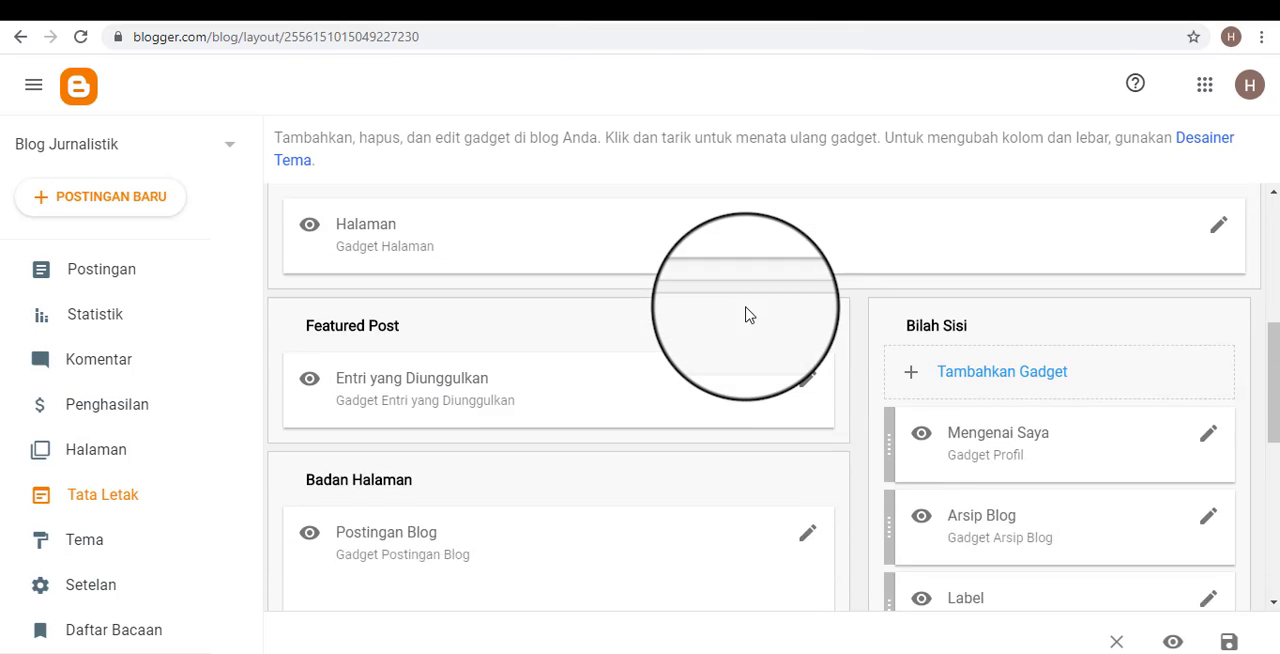
pyautogui.scroll(1, 752, 298)
# Compare the public blog's profile, Arsip and Label areas with the gadgets in the Bilah Sisi section of Tata Letak.
pyautogui.click(718, 3)
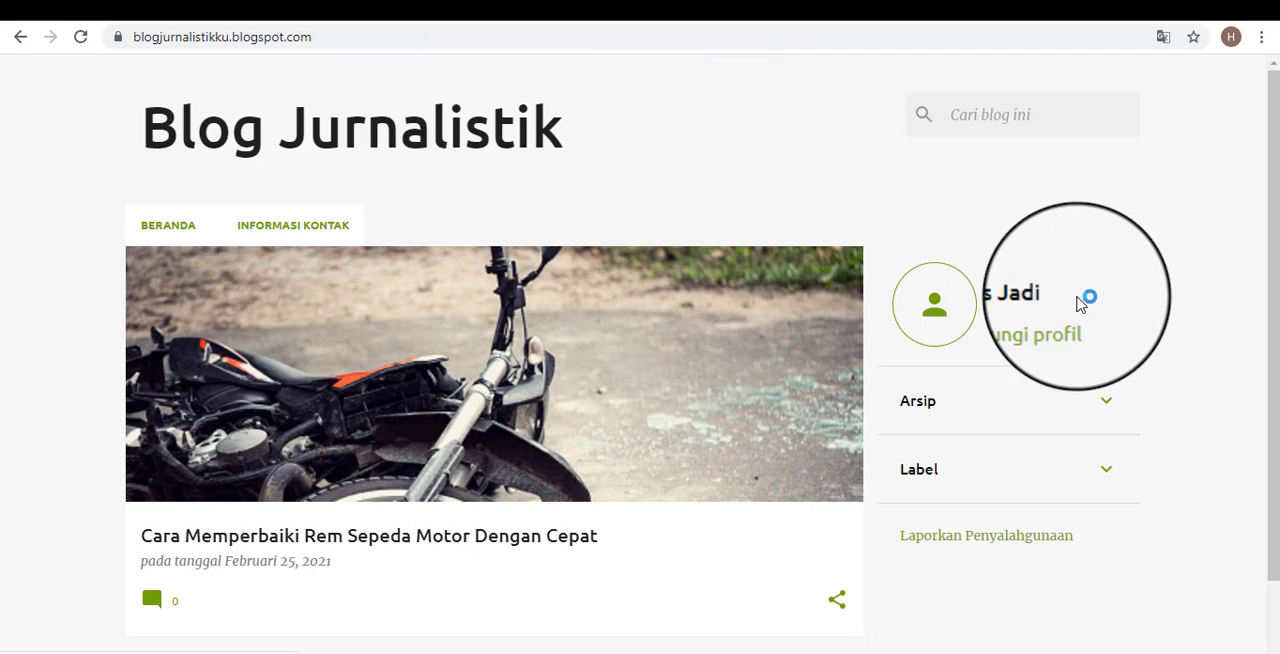
pyautogui.scroll(-1, 990, 418)
pyautogui.scroll(-1, 990, 418)
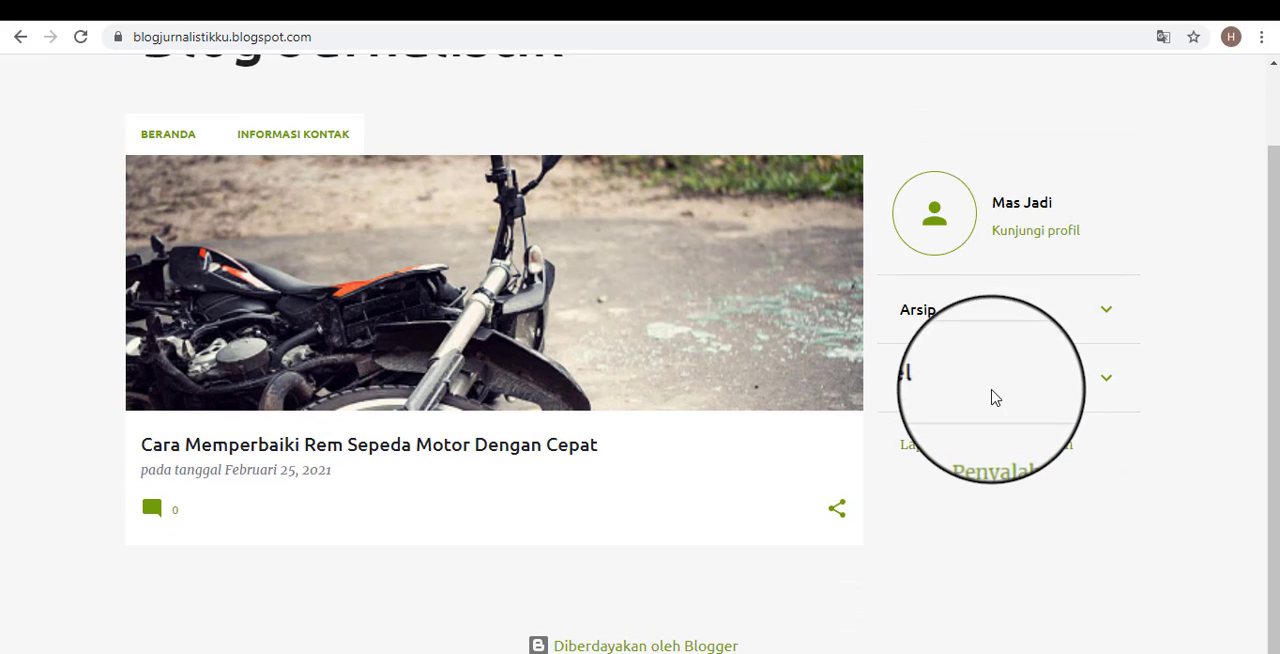
pyautogui.scroll(1, 1006, 383)
pyautogui.scroll(-1, 1006, 383)
pyautogui.scroll(1, 1029, 277)
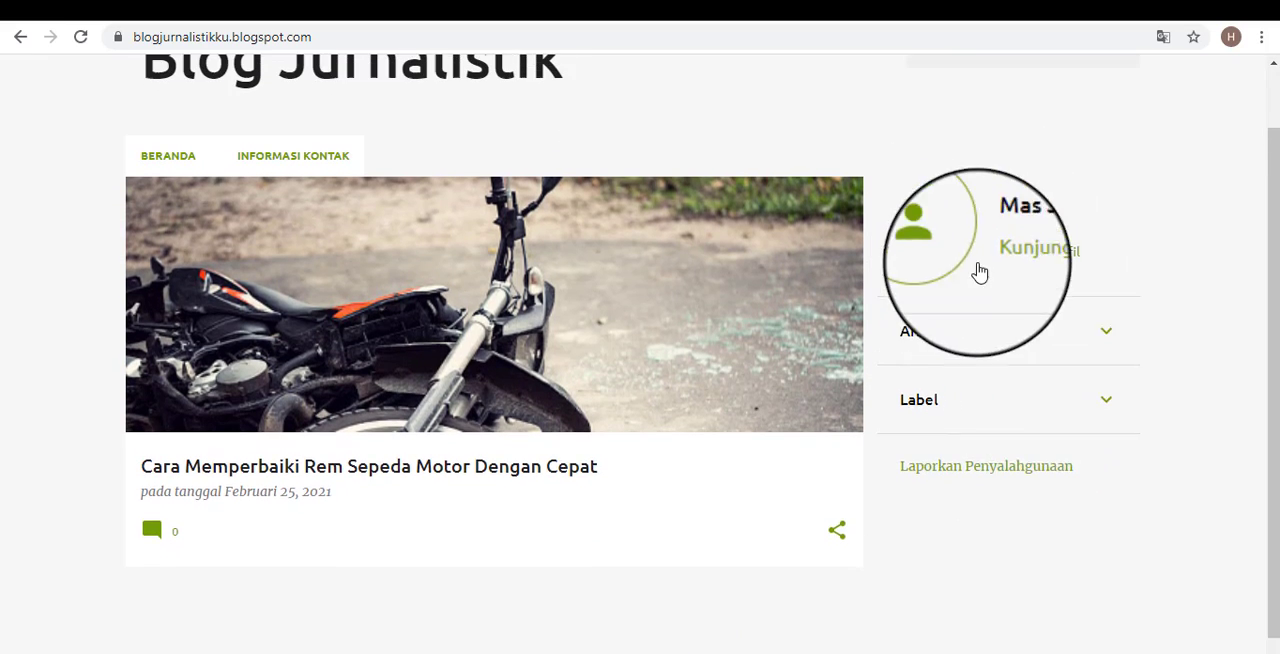
pyautogui.click(551, 2)
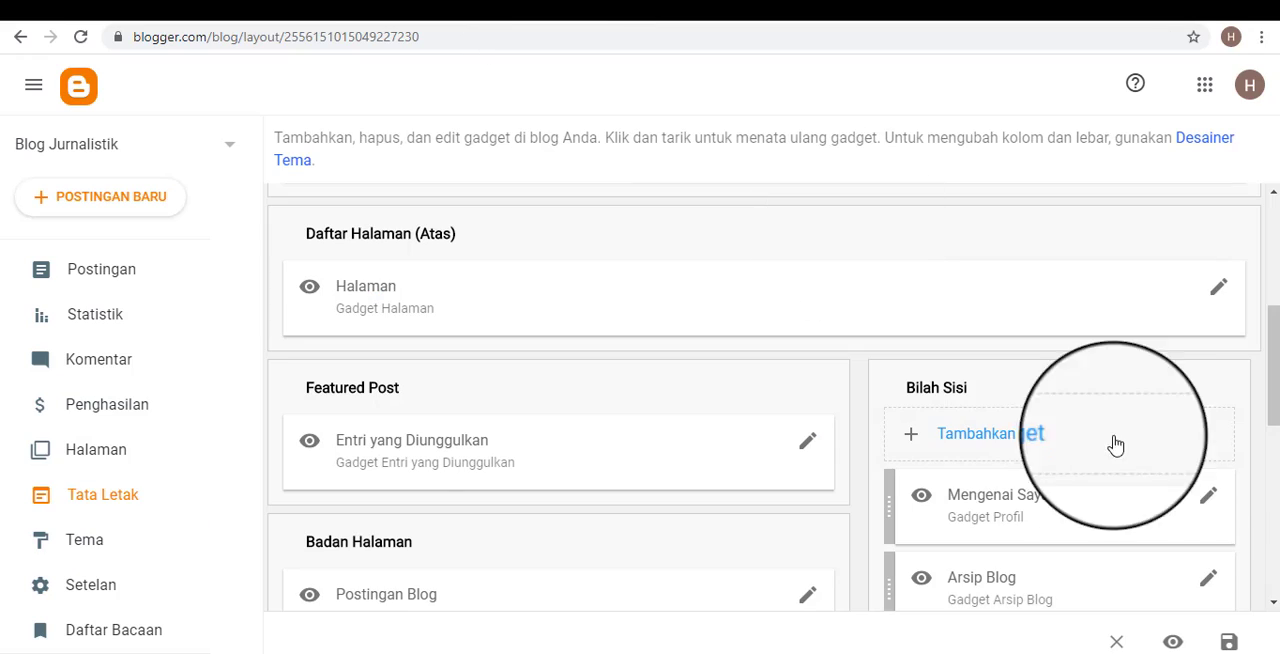
pyautogui.scroll(-2, 1189, 463)
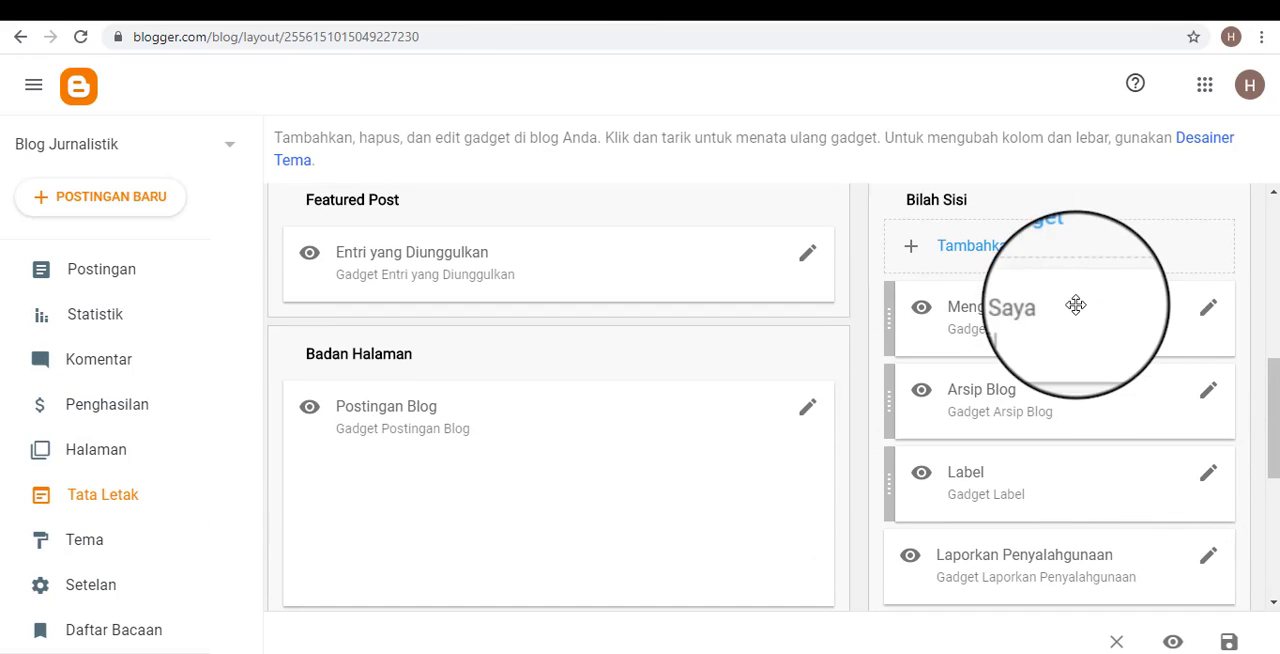
pyautogui.click(750, 22)
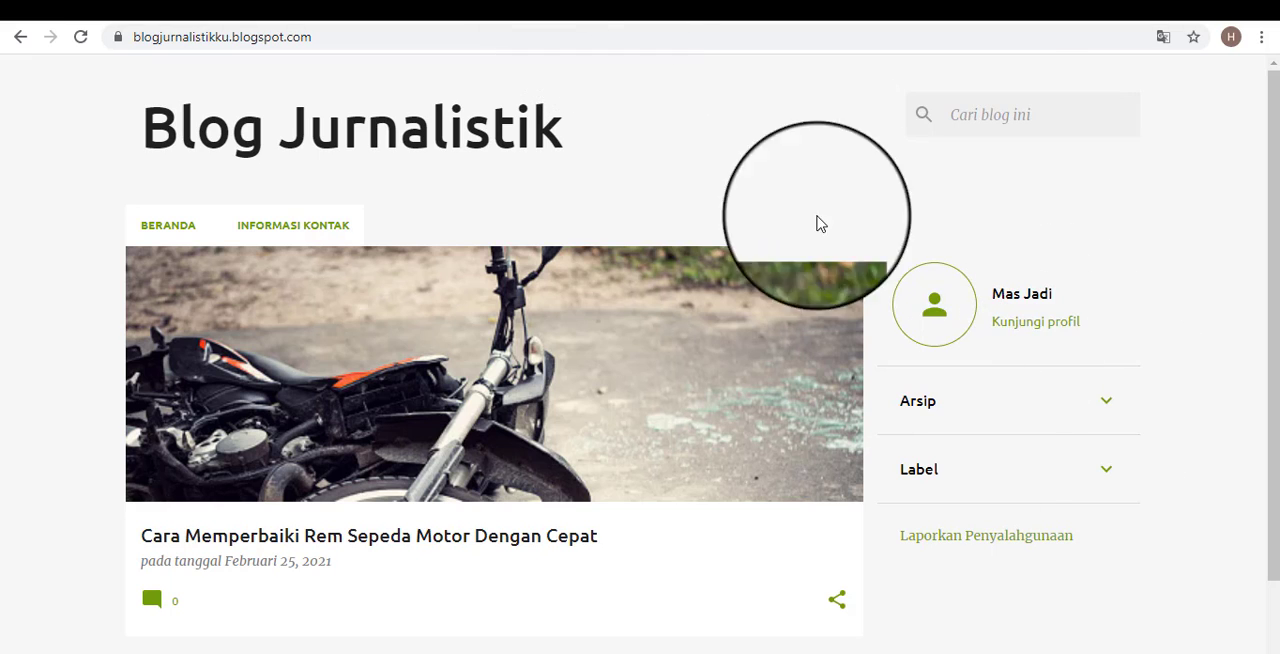
pyautogui.scroll(-1, 1165, 442)
pyautogui.click(493, 10)
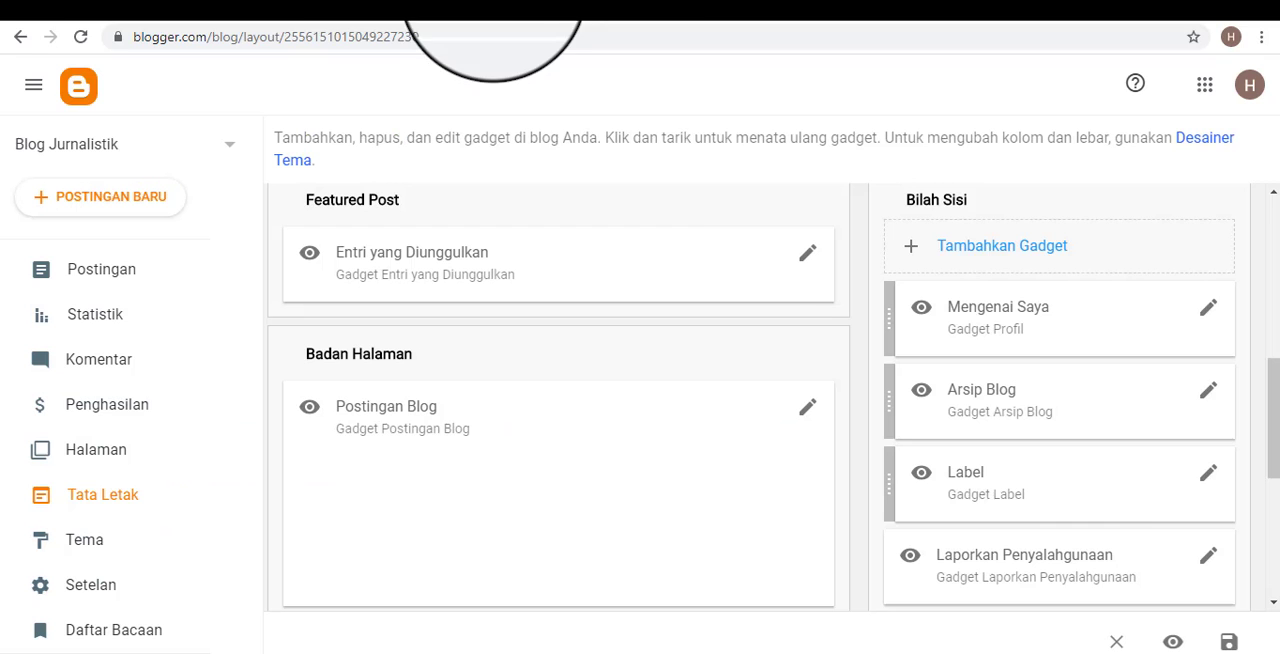
pyautogui.scroll(1, 1129, 311)
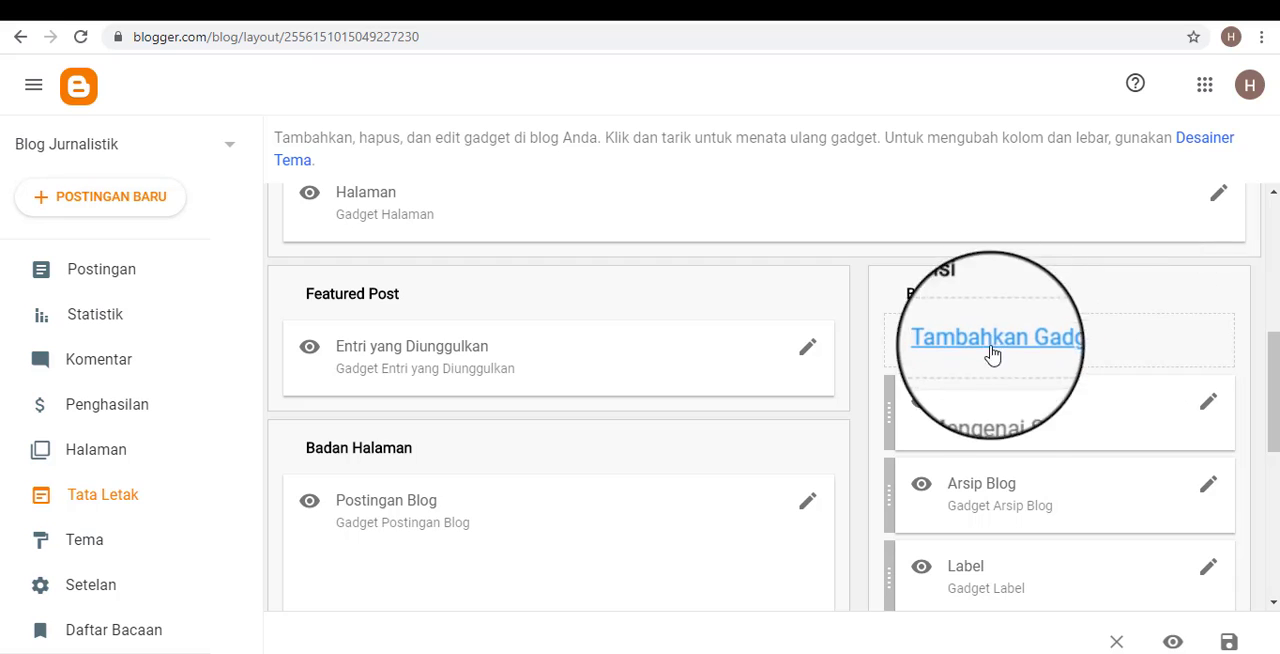
# Open the list of available gadgets for the Bilah Sisi section and dismiss the translation prompt.
pyautogui.scroll(-2, 1082, 376)
pyautogui.scroll(2, 1086, 379)
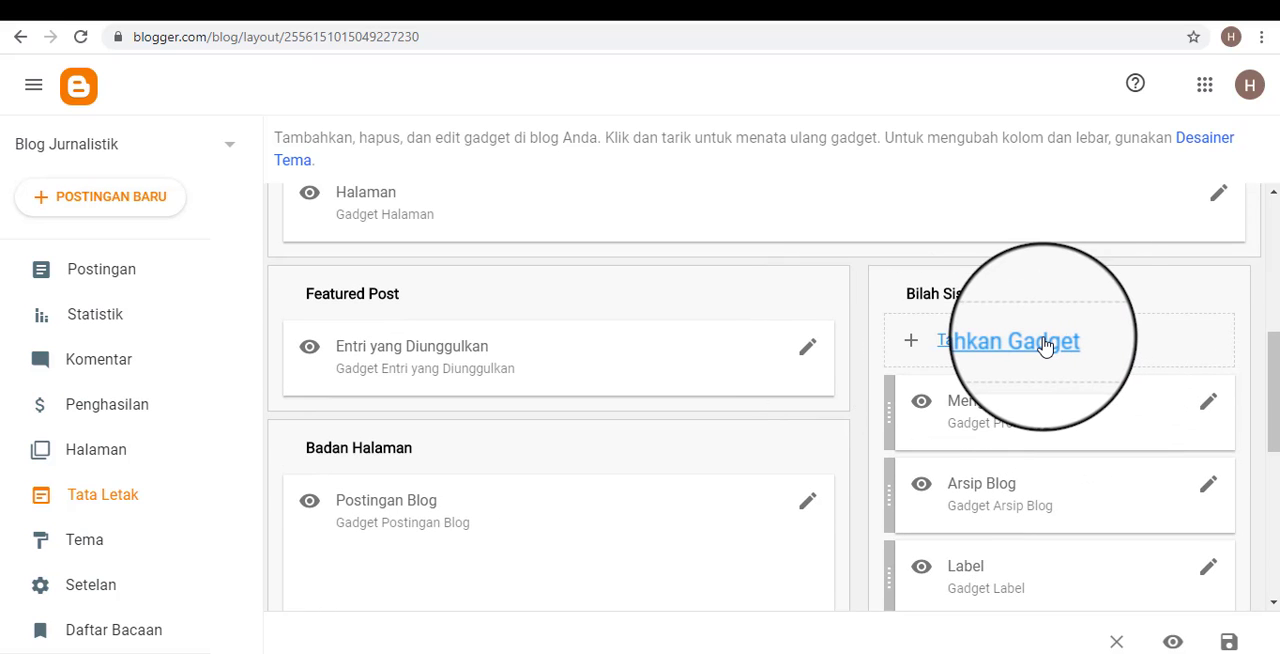
pyautogui.click(1044, 345)
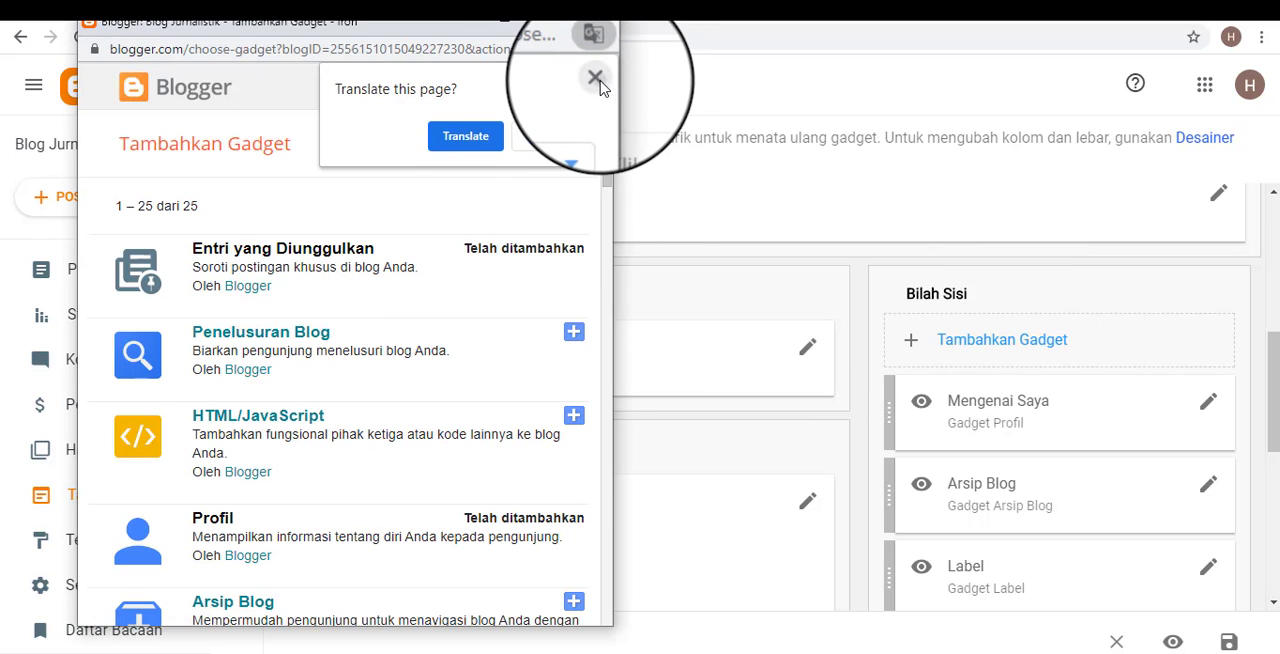
pyautogui.click(595, 78)
pyautogui.scroll(-2, 300, 300)
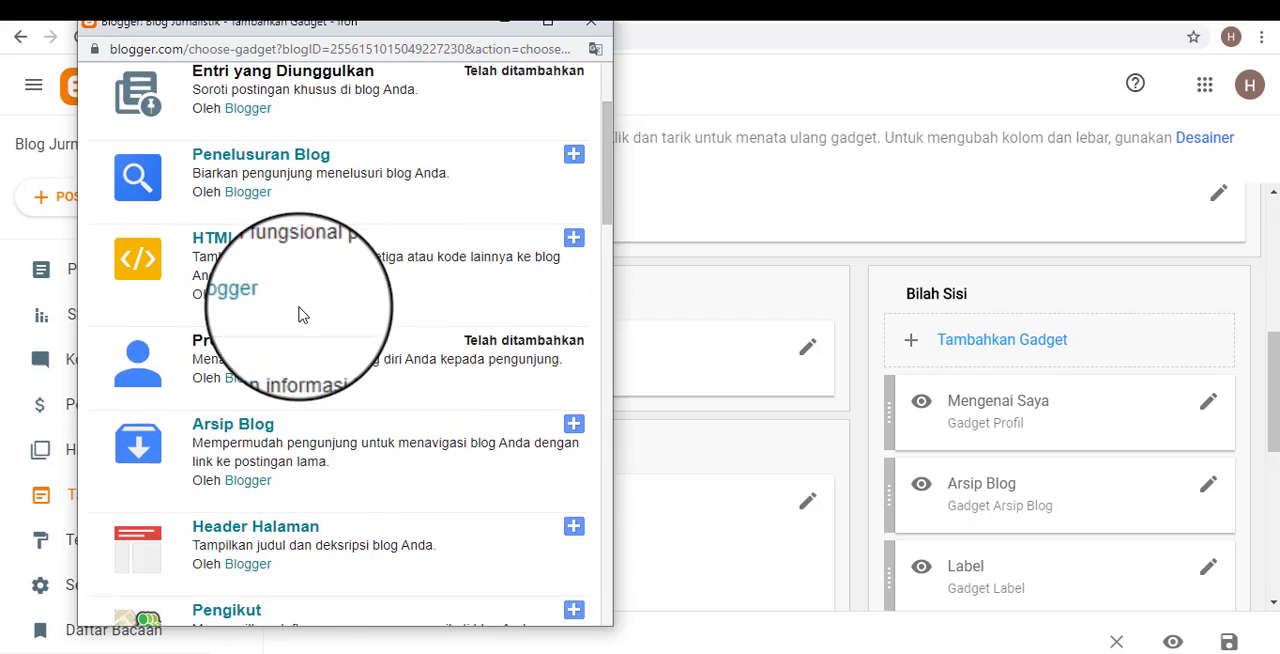
pyautogui.scroll(-3, 325, 355)
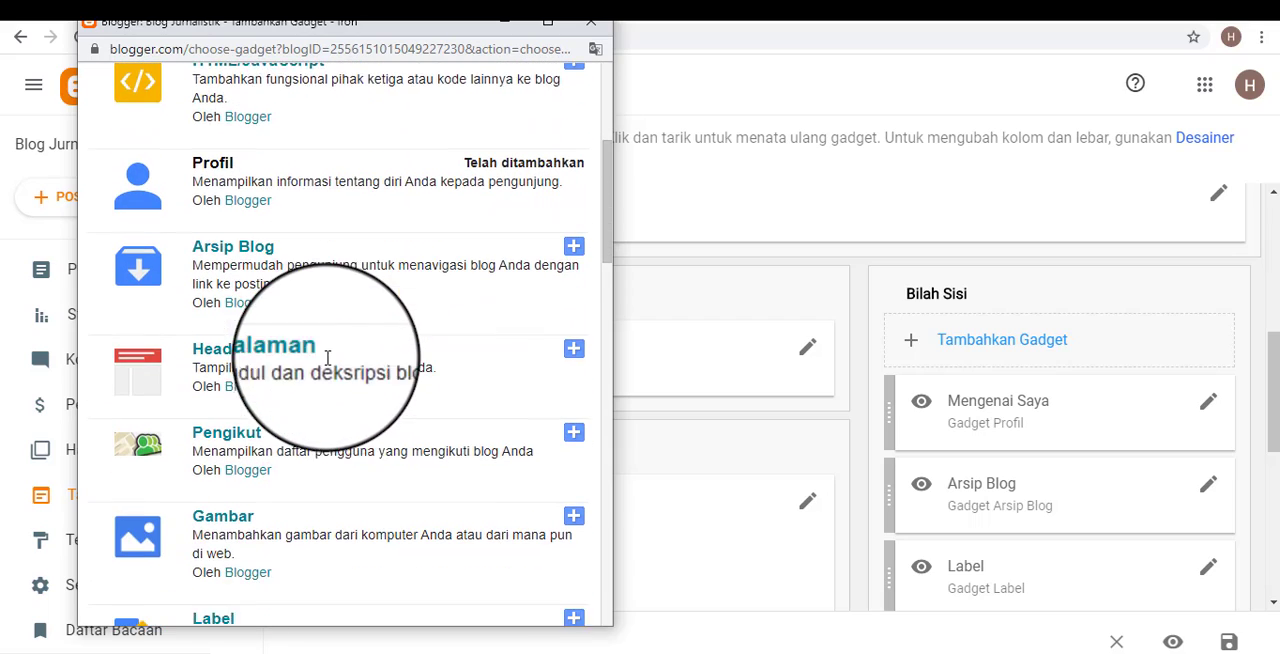
pyautogui.scroll(2, 447, 358)
pyautogui.scroll(3, 447, 358)
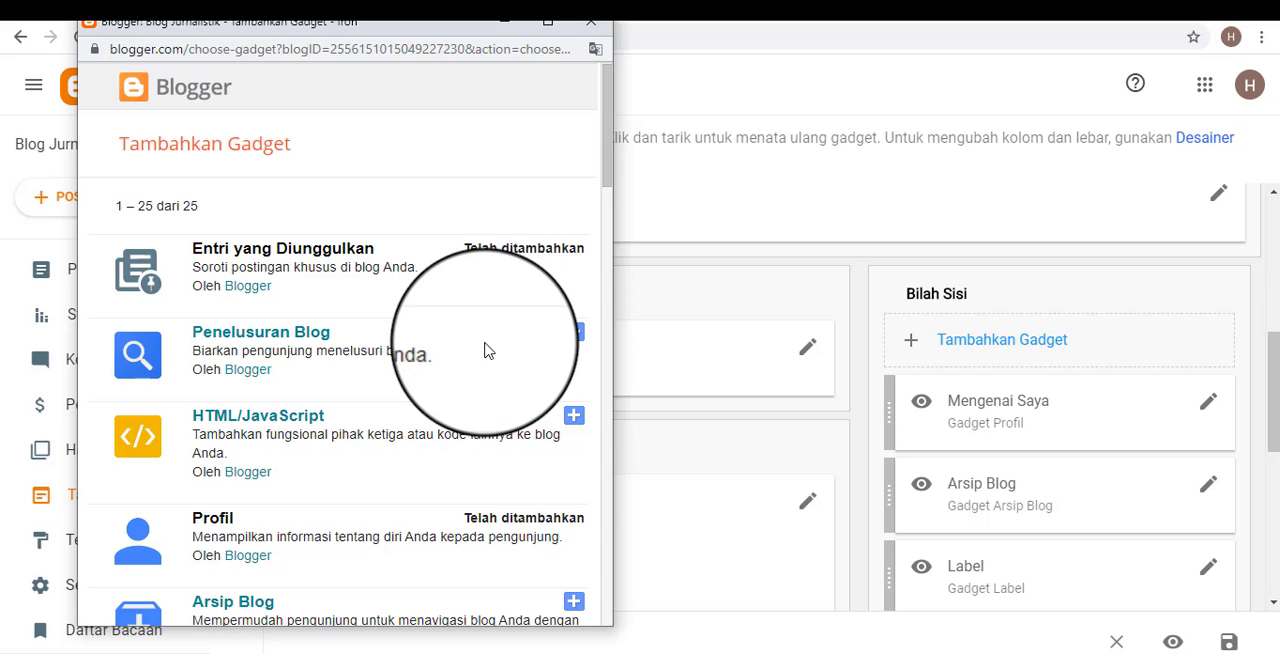
# Examine the gadgets on offer, from Entri yang Diunggulkan through Gambar and Daftar Link to Postingan Populer.
pyautogui.scroll(-1, 457, 354)
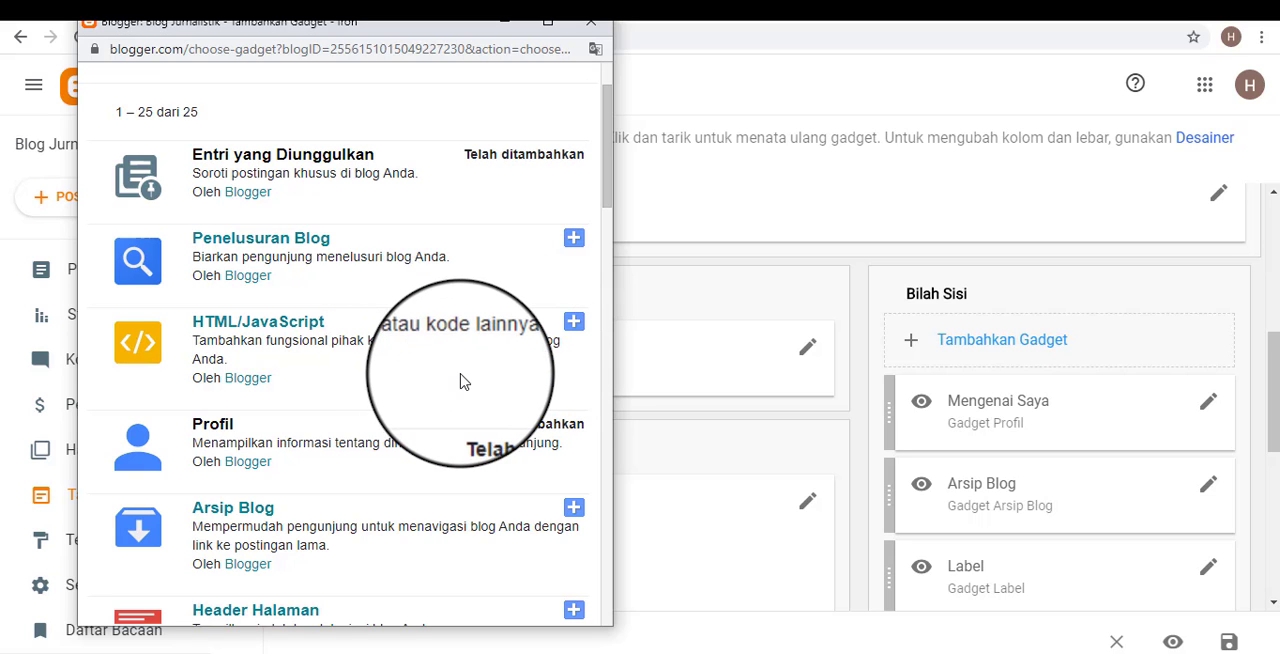
pyautogui.scroll(-1, 443, 369)
pyautogui.scroll(-1, 443, 369)
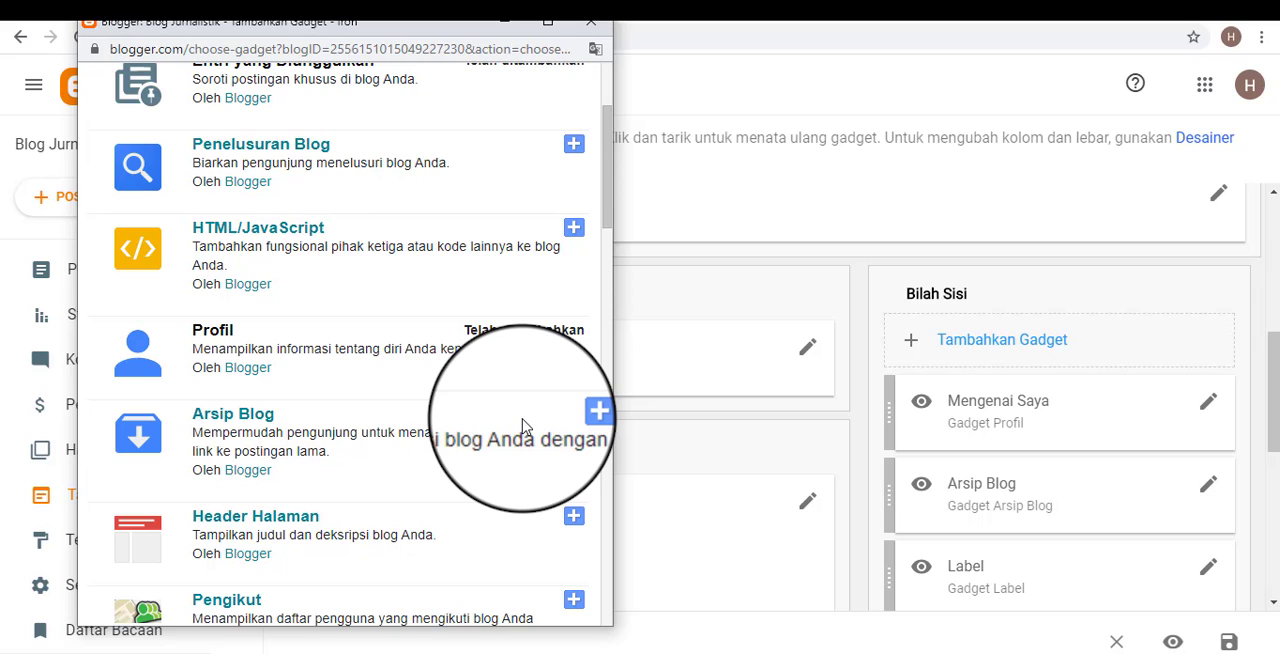
pyautogui.scroll(-2, 500, 430)
pyautogui.scroll(1, 440, 419)
pyautogui.scroll(-2, 430, 418)
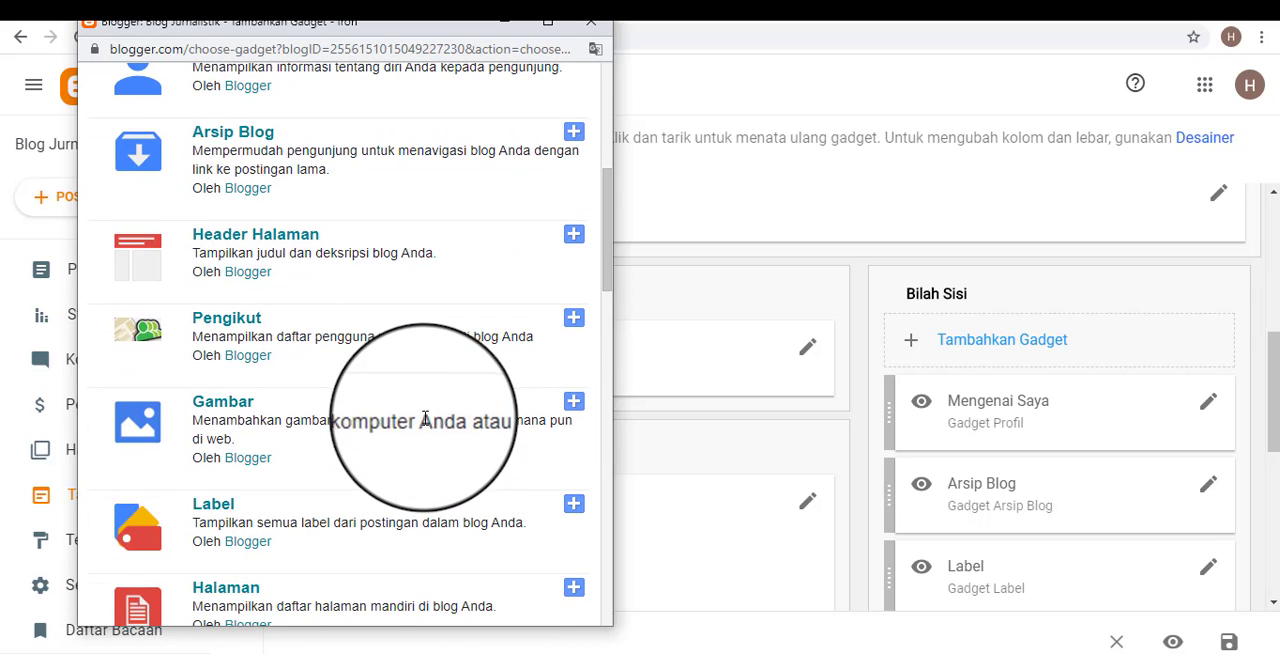
pyautogui.scroll(-2, 320, 420)
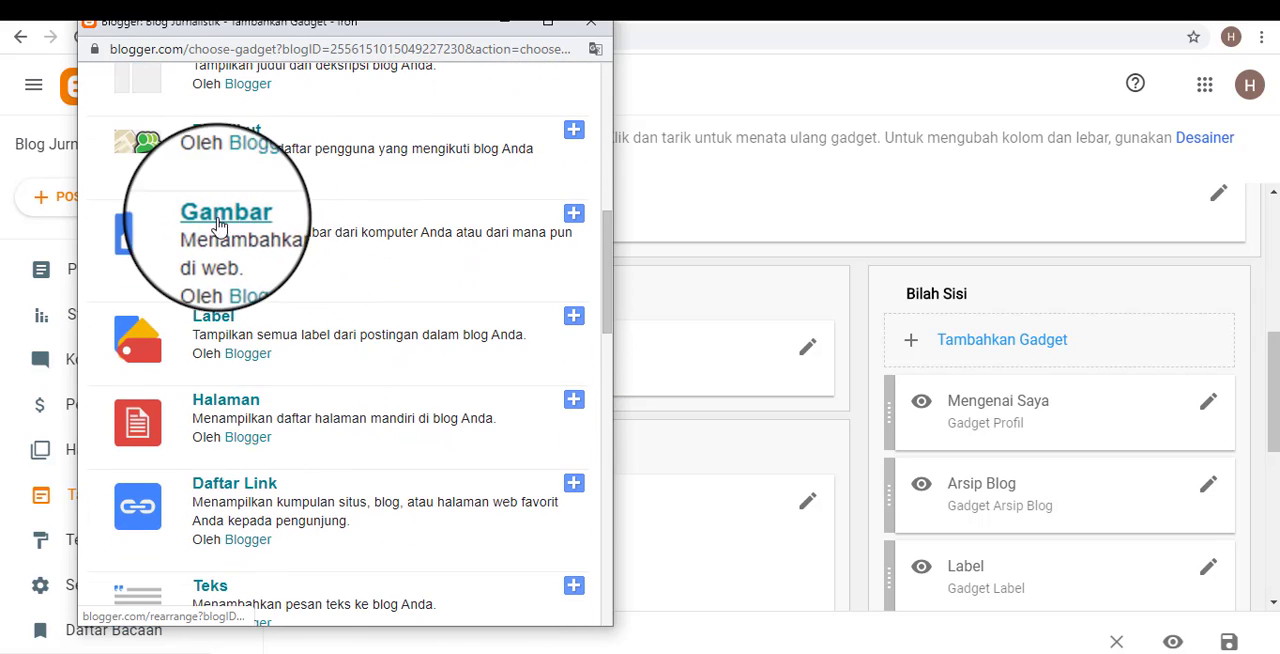
pyautogui.scroll(-1, 235, 385)
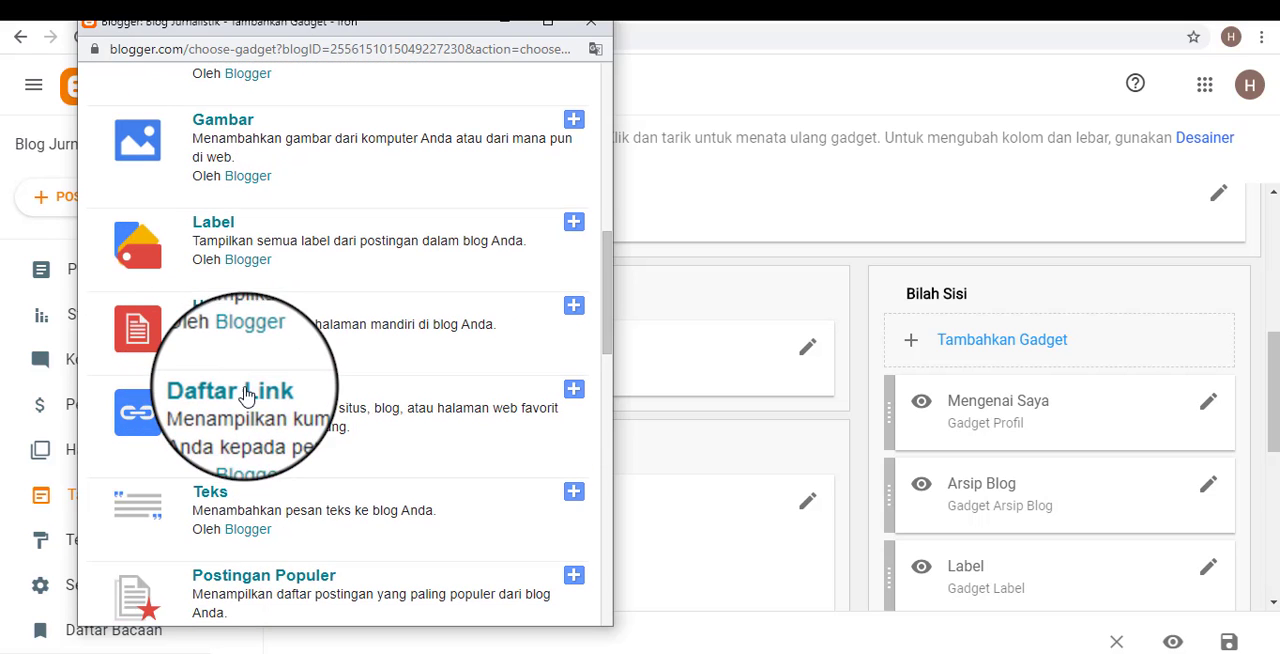
# Add a Postingan Populer gadget titled Paling Populer, covering Semua as the most-visited period, and choose the maximum number of entries.
pyautogui.scroll(-2, 243, 400)
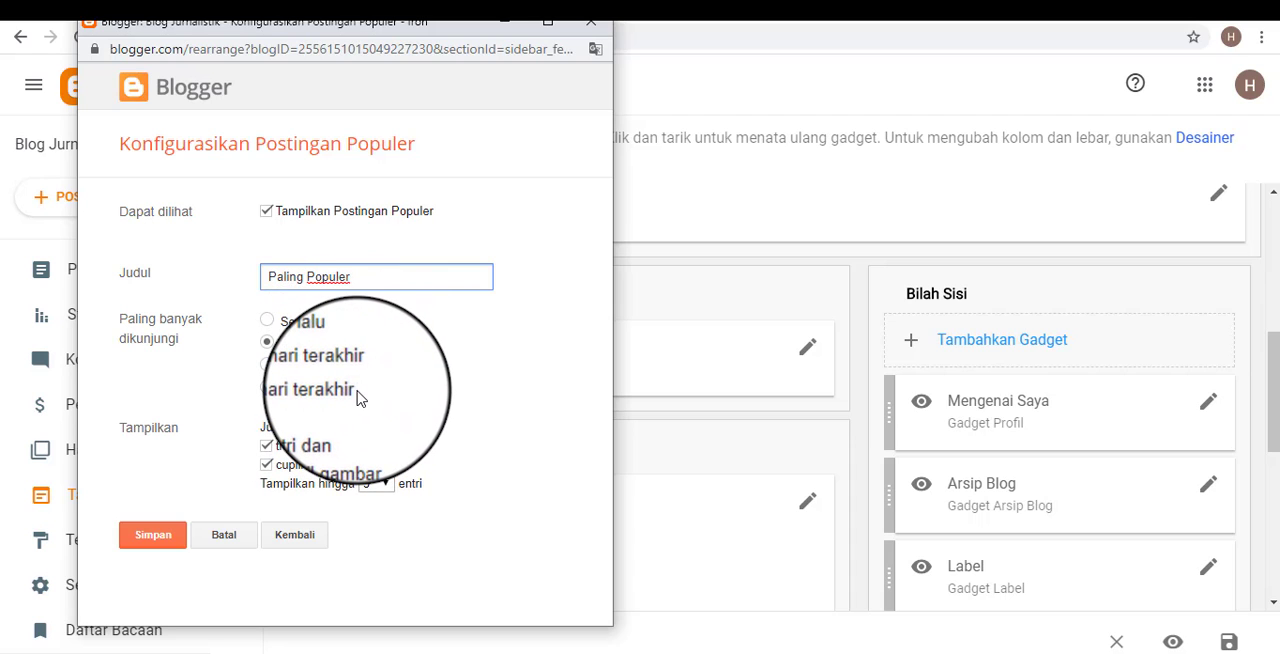
pyautogui.click(264, 319)
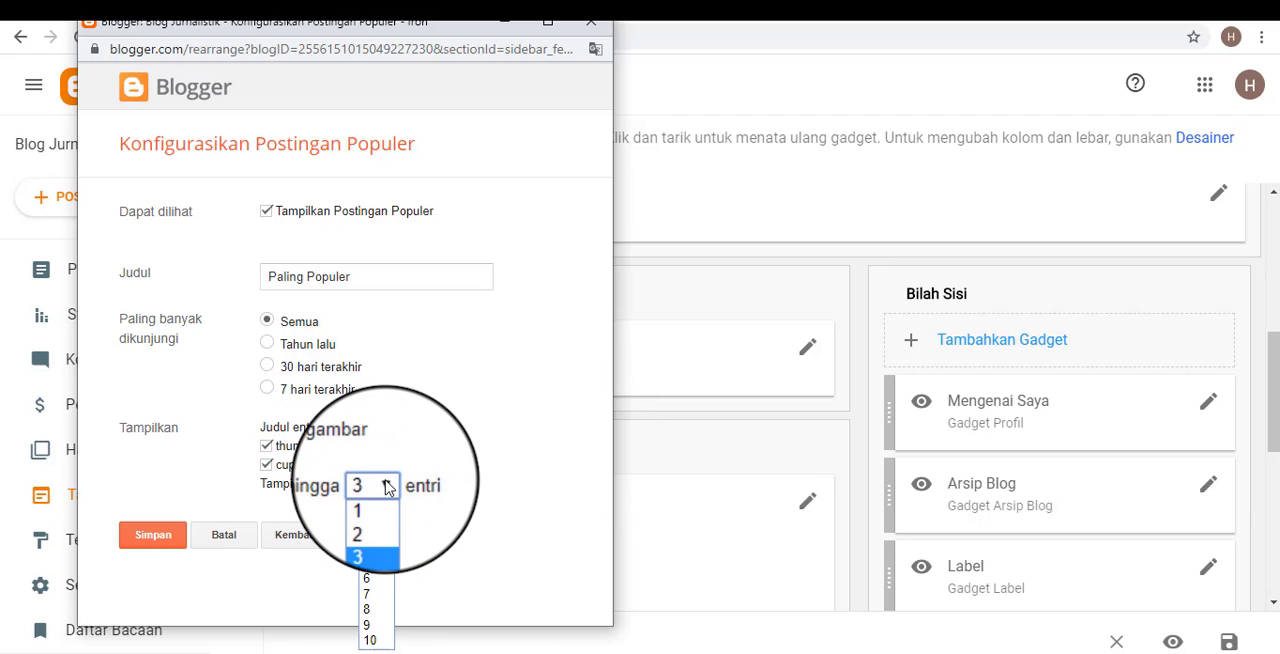
pyautogui.click(372, 563)
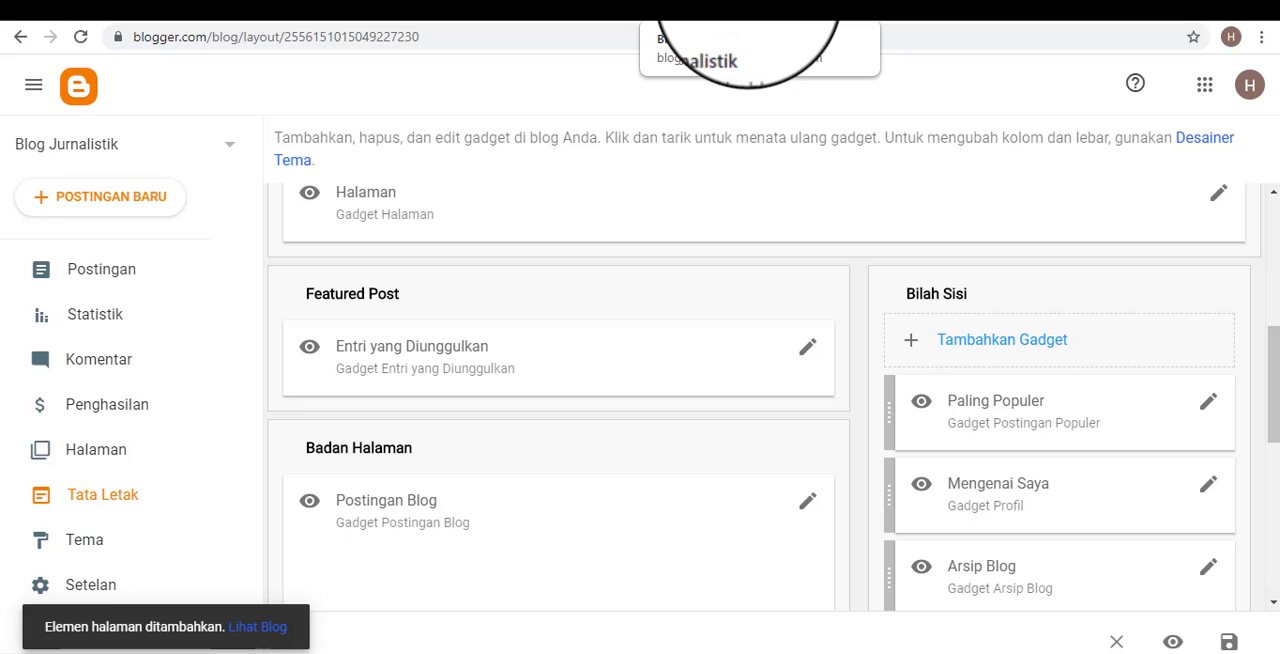
# Switch to the public blog, open the post about repairing motorcycle brakes, and return to the home page.
pyautogui.click(750, 10)
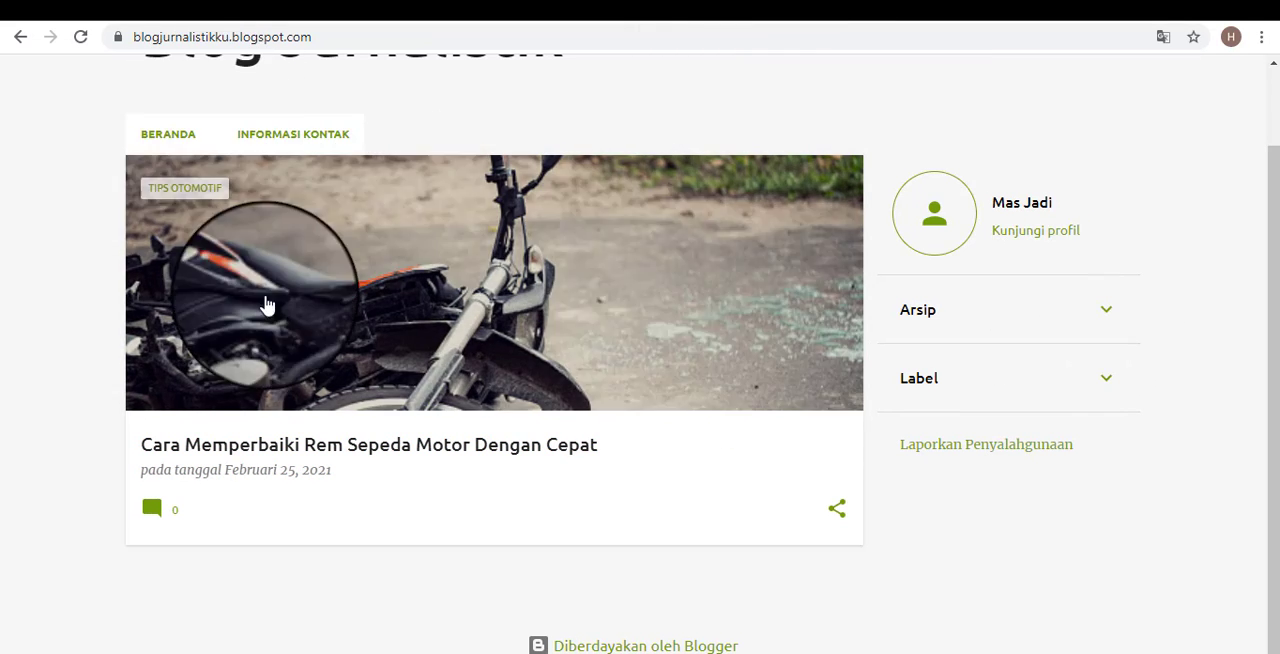
pyautogui.scroll(2, 300, 330)
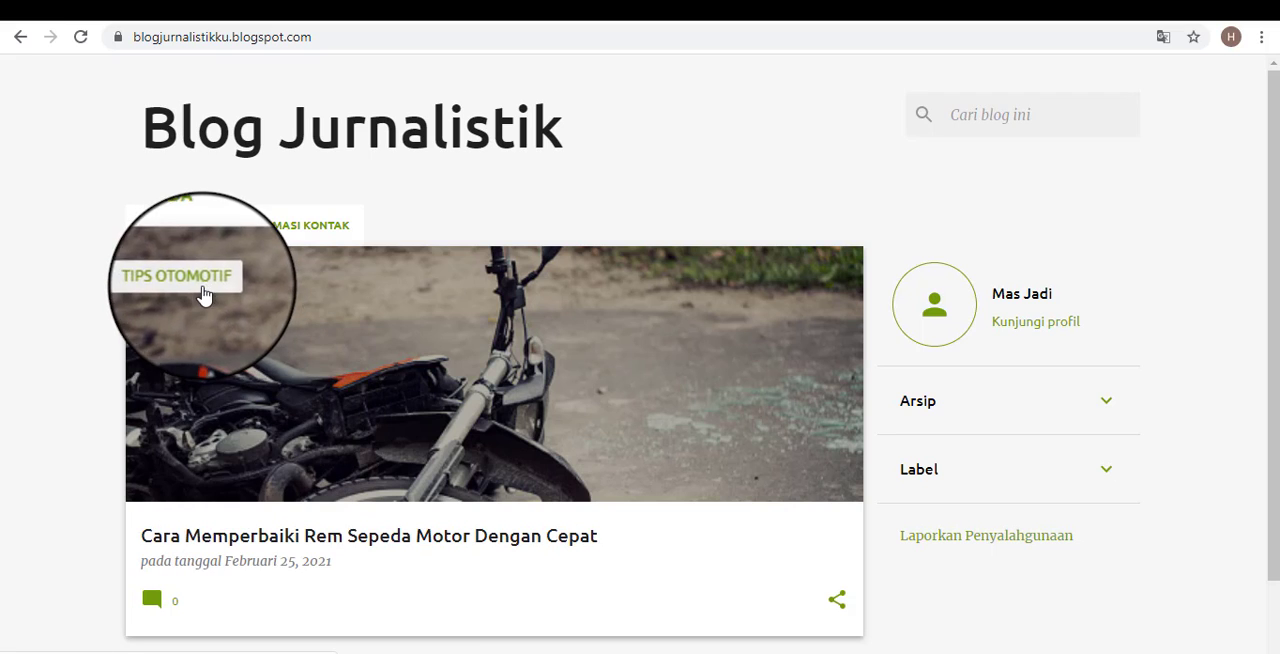
pyautogui.click(334, 535)
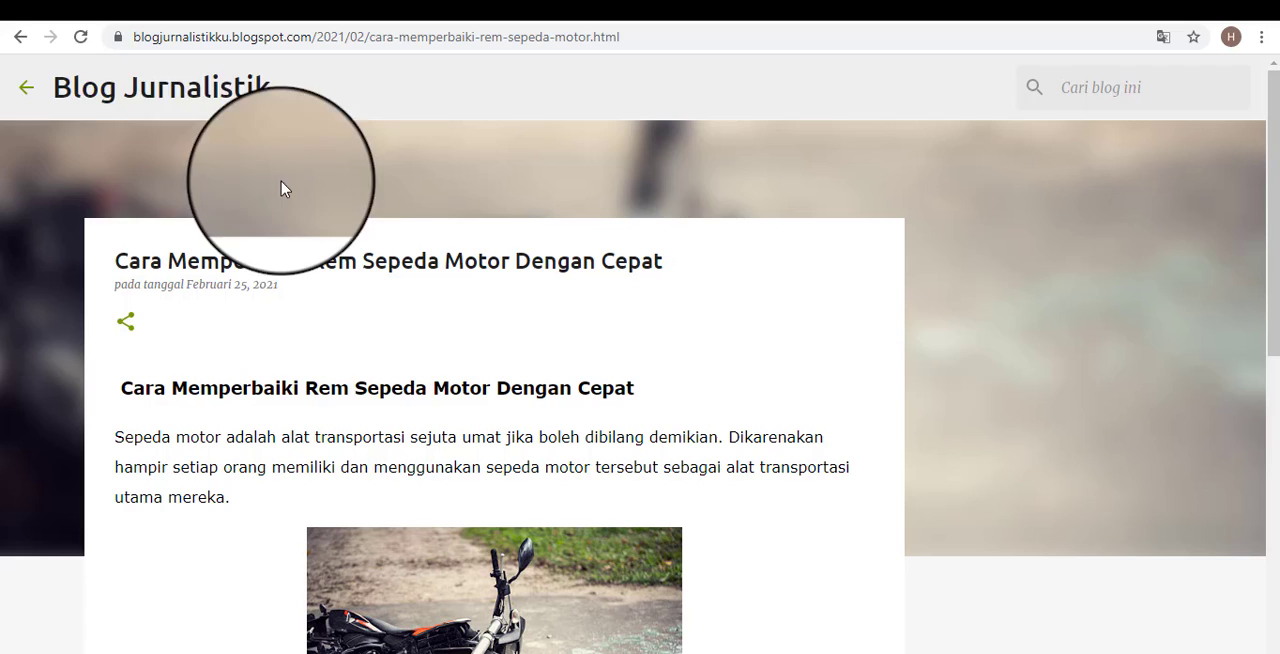
pyautogui.click(26, 89)
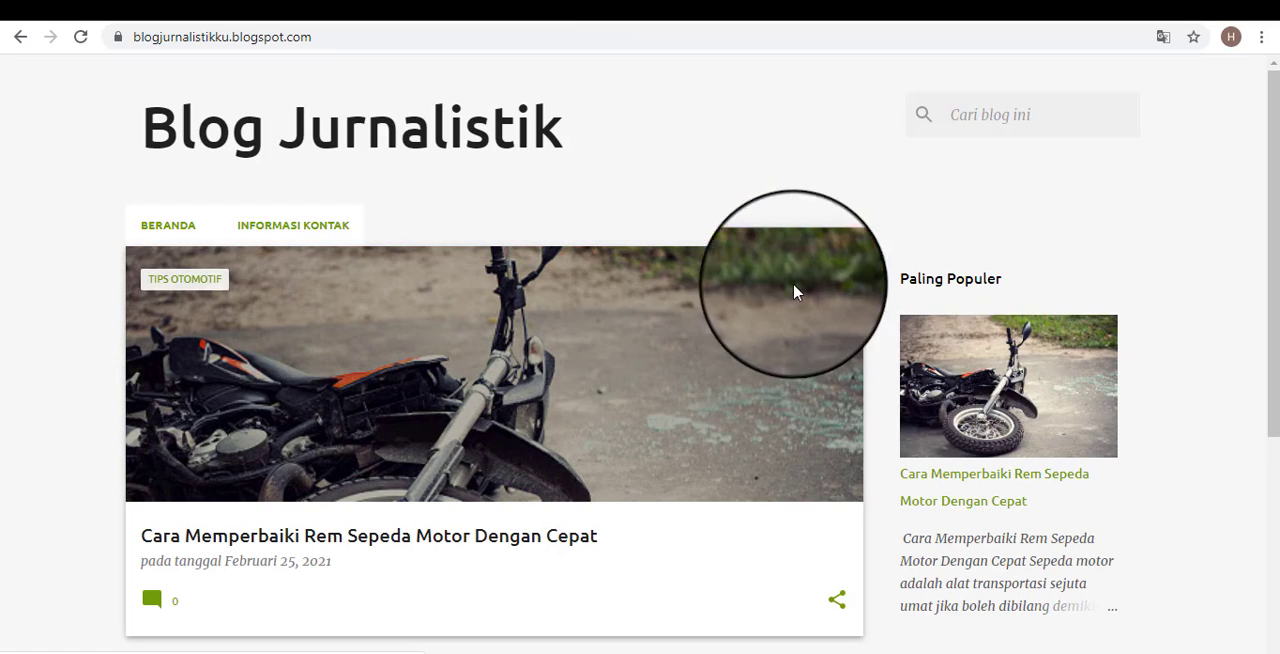
# Examine the Paling Populer section on the public blog and its place above the profile, Arsip and Label areas.
pyautogui.scroll(-2, 1063, 366)
pyautogui.scroll(2, 1025, 282)
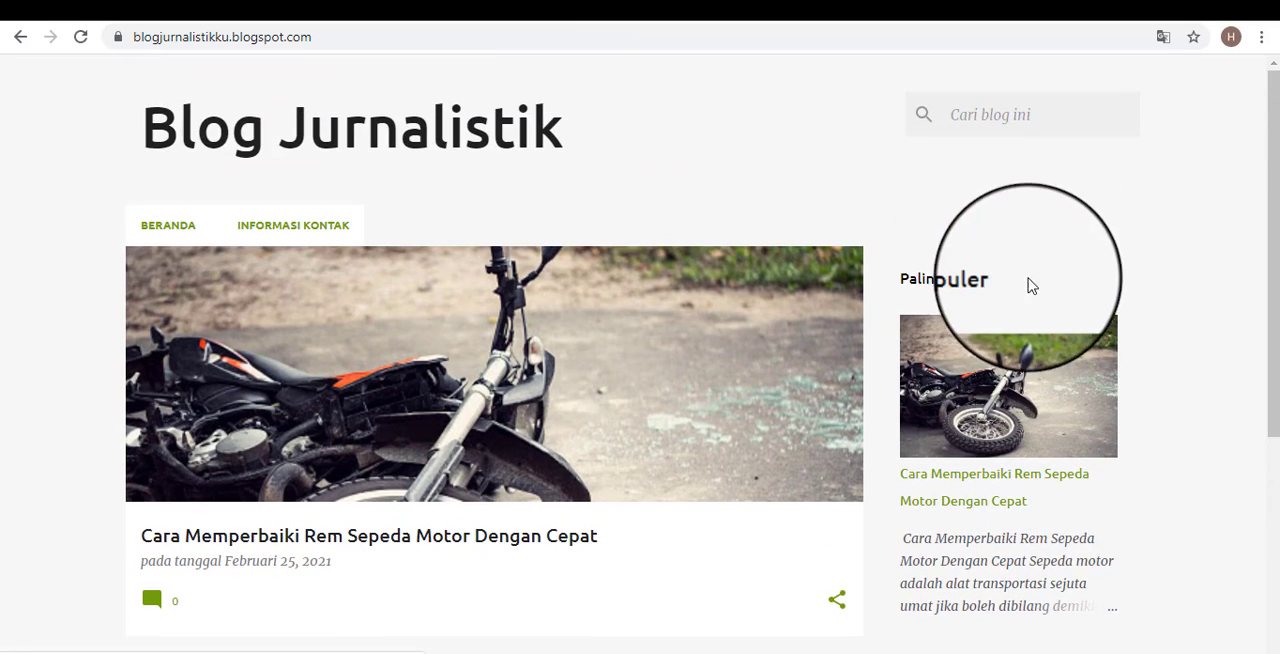
pyautogui.scroll(-1, 1006, 300)
pyautogui.scroll(-2, 1003, 360)
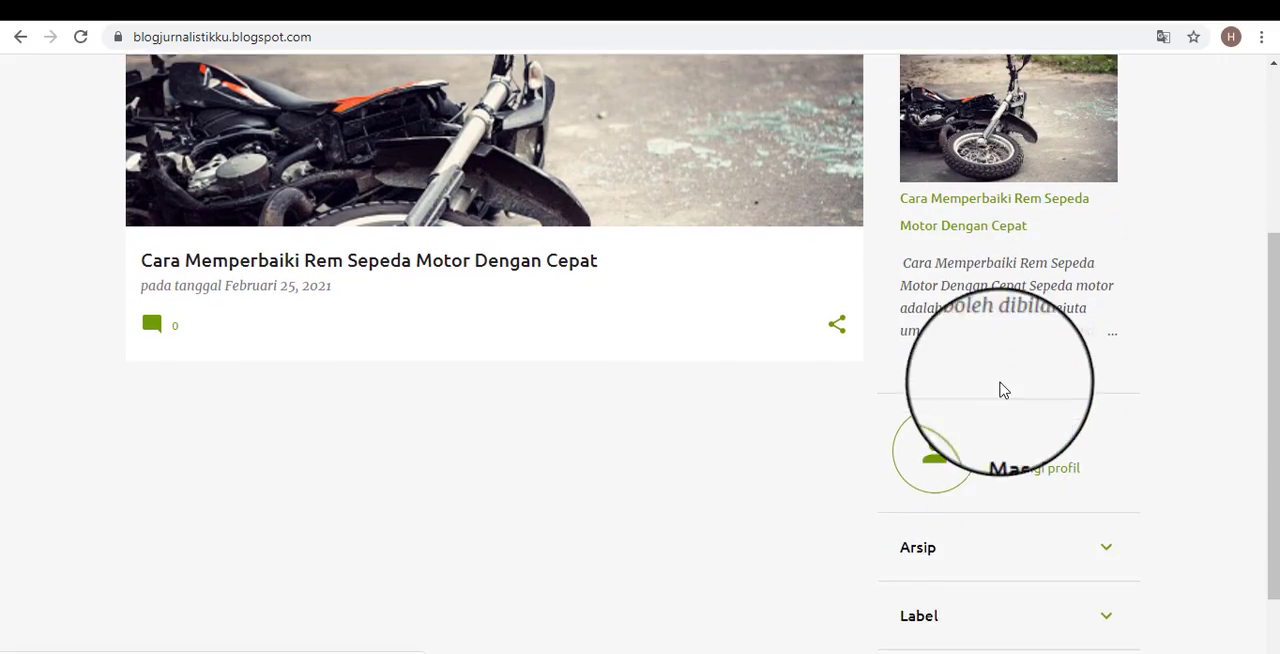
pyautogui.scroll(3, 900, 380)
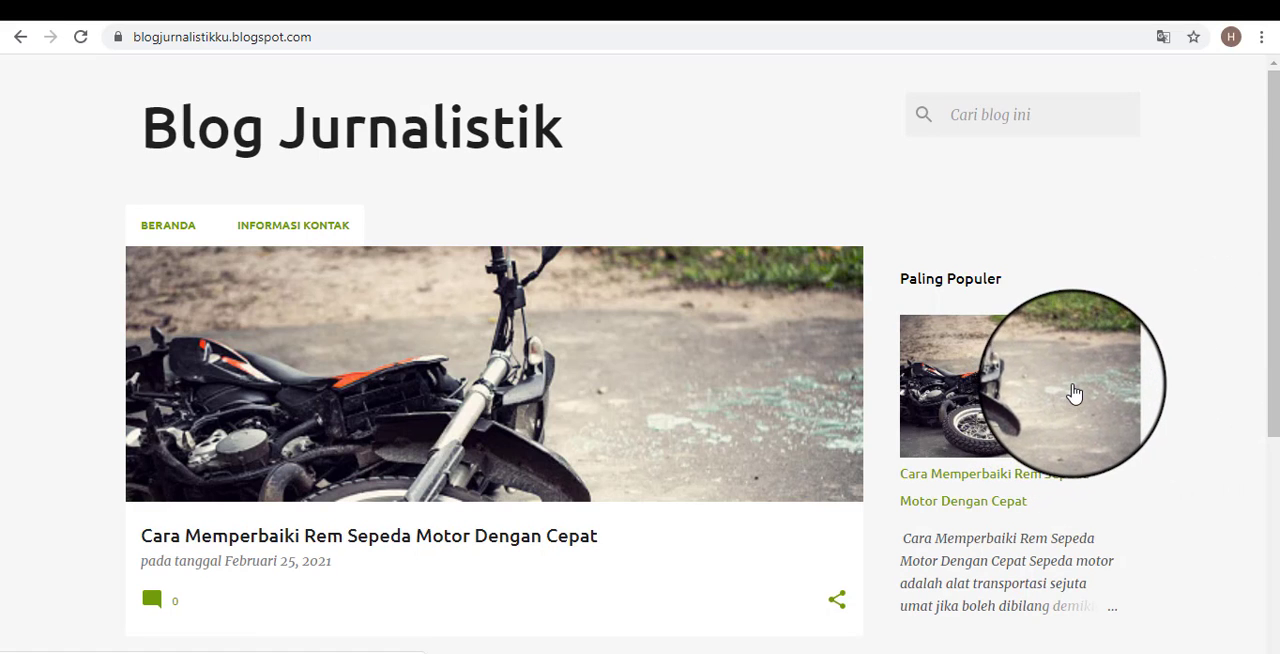
pyautogui.scroll(-1, 1100, 385)
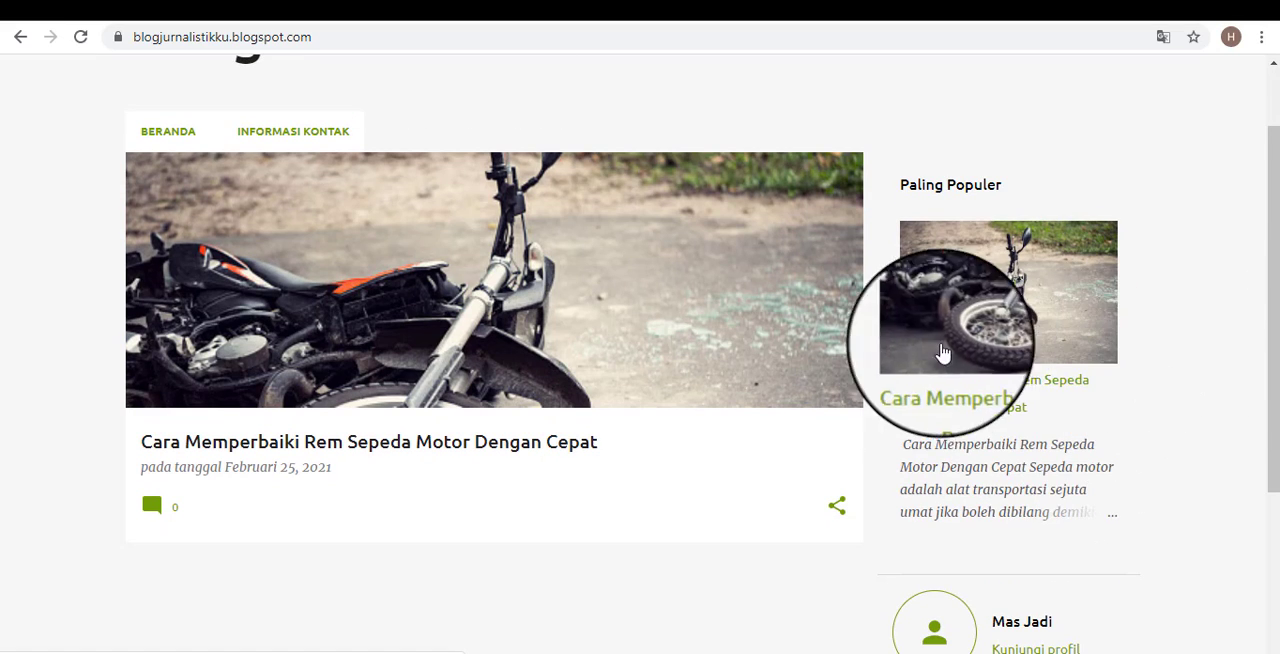
pyautogui.scroll(1, 777, 400)
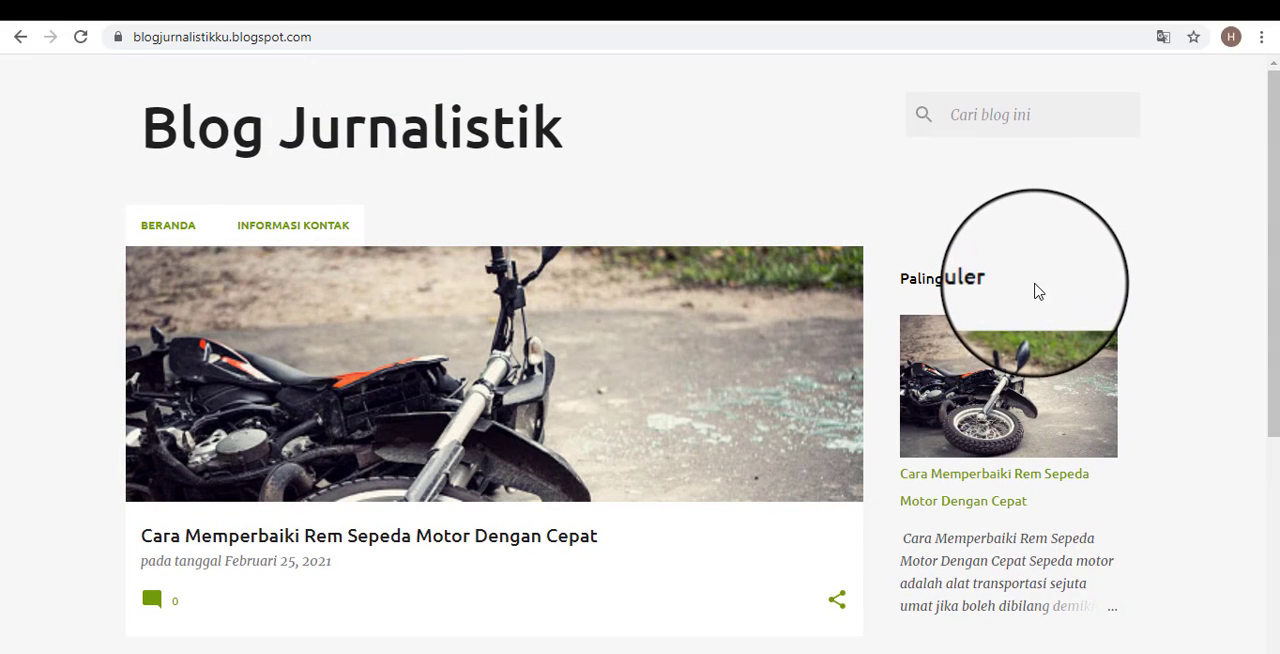
pyautogui.scroll(-3, 650, 400)
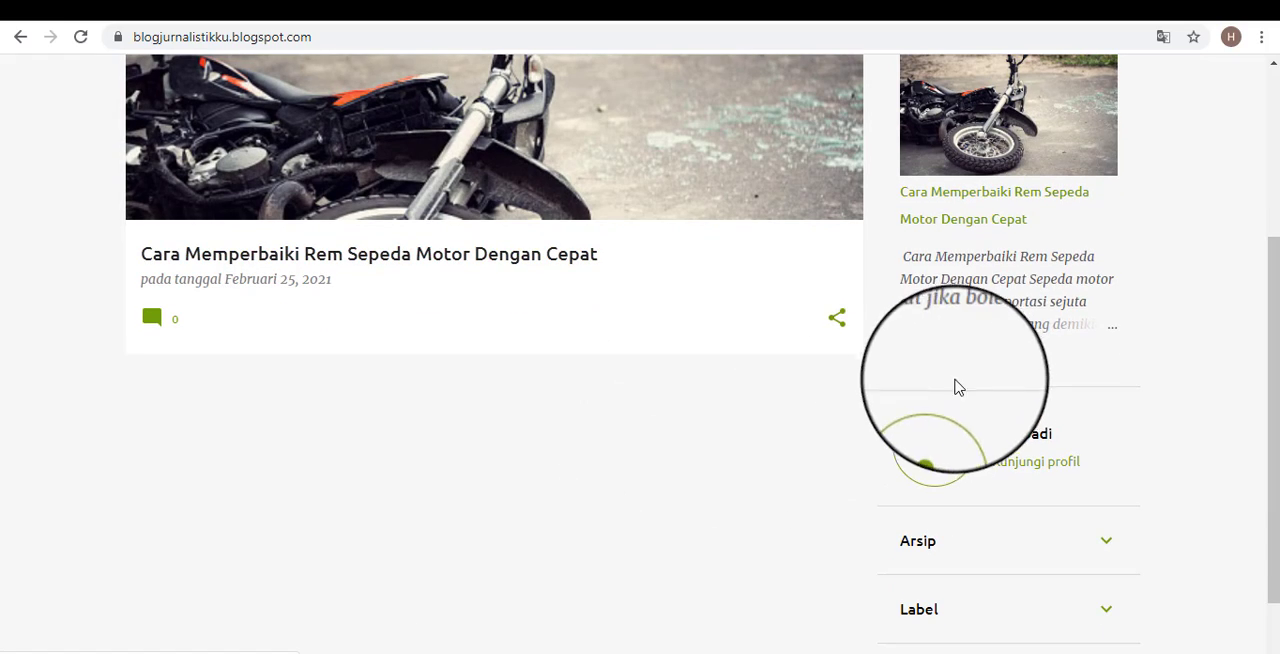
pyautogui.scroll(1, 992, 207)
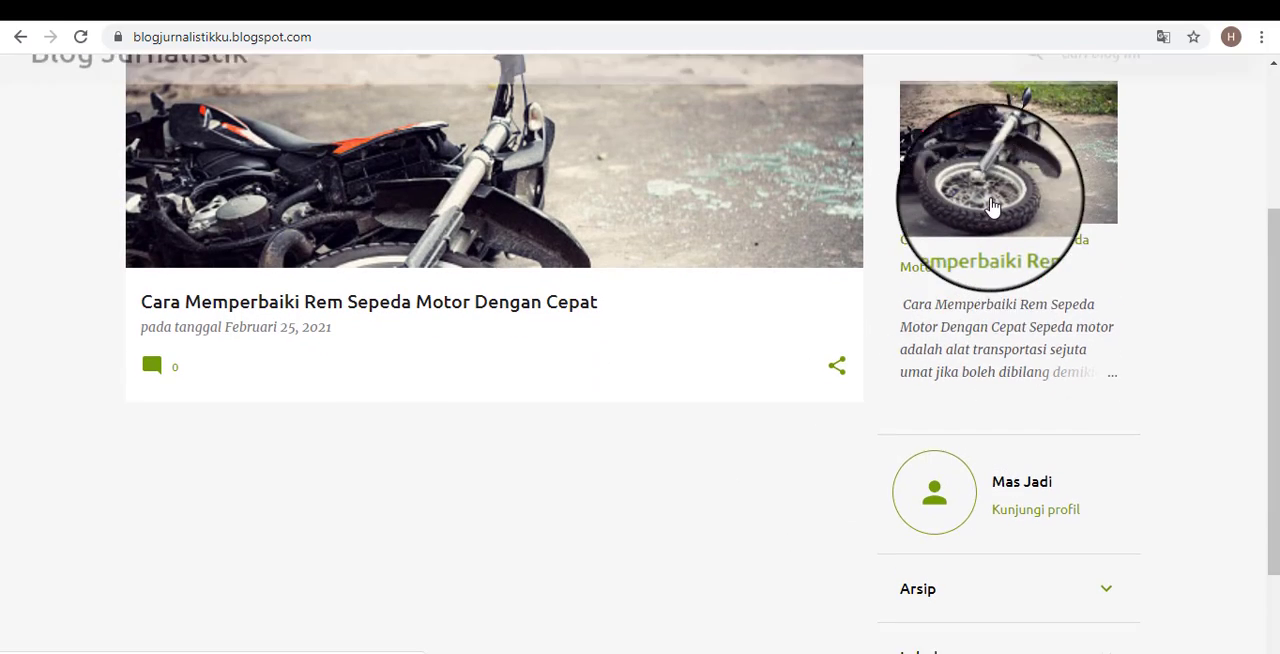
pyautogui.scroll(1, 992, 207)
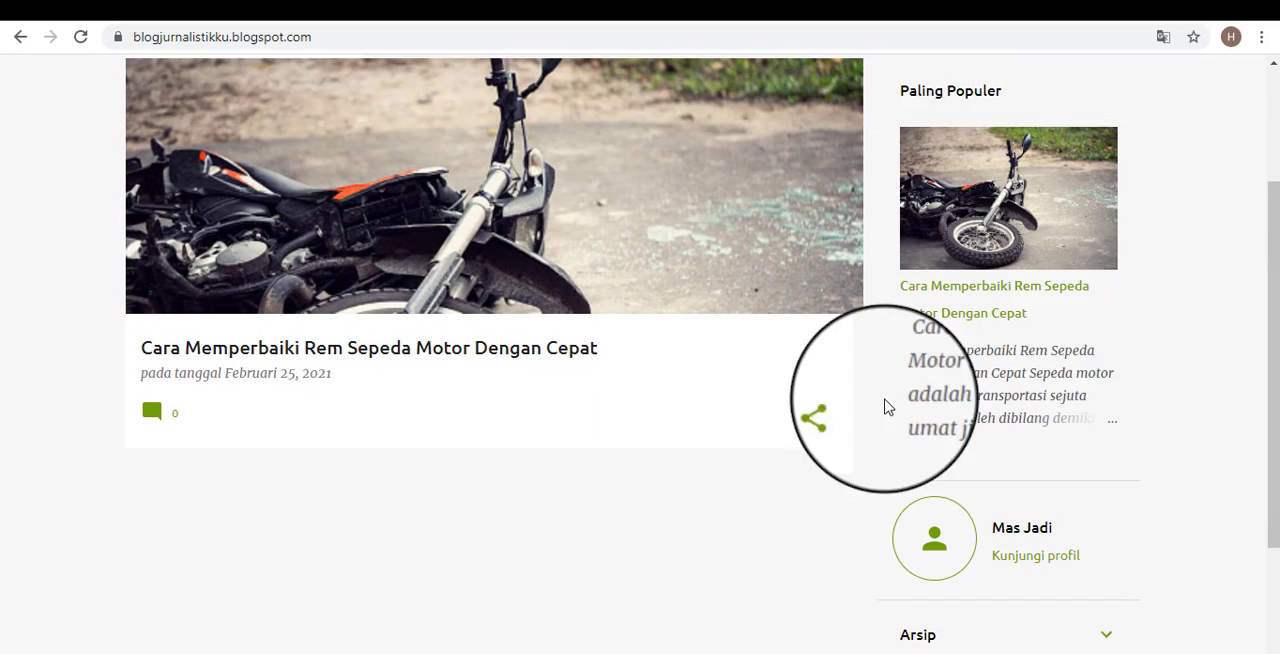
pyautogui.scroll(2, 885, 400)
# Return to the Blogger dashboard, look over the layout sections, and open the blog's Setelan page.
pyautogui.click(518, 4)
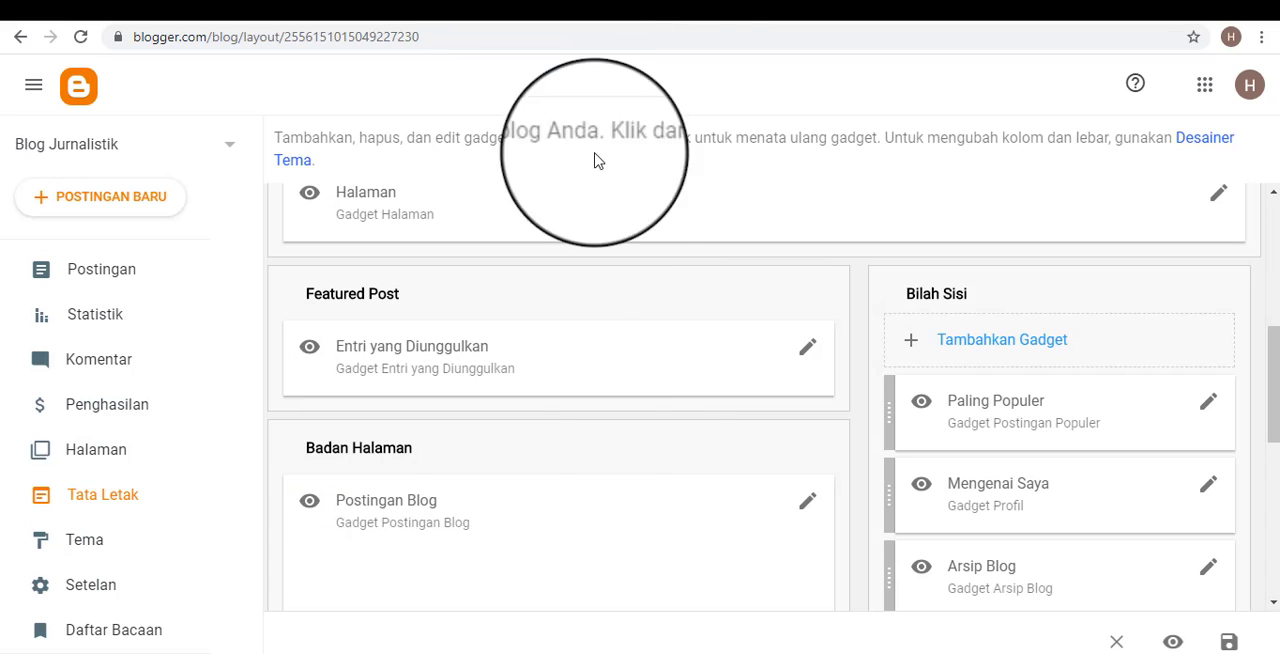
pyautogui.scroll(-4, 920, 434)
pyautogui.scroll(4, 857, 529)
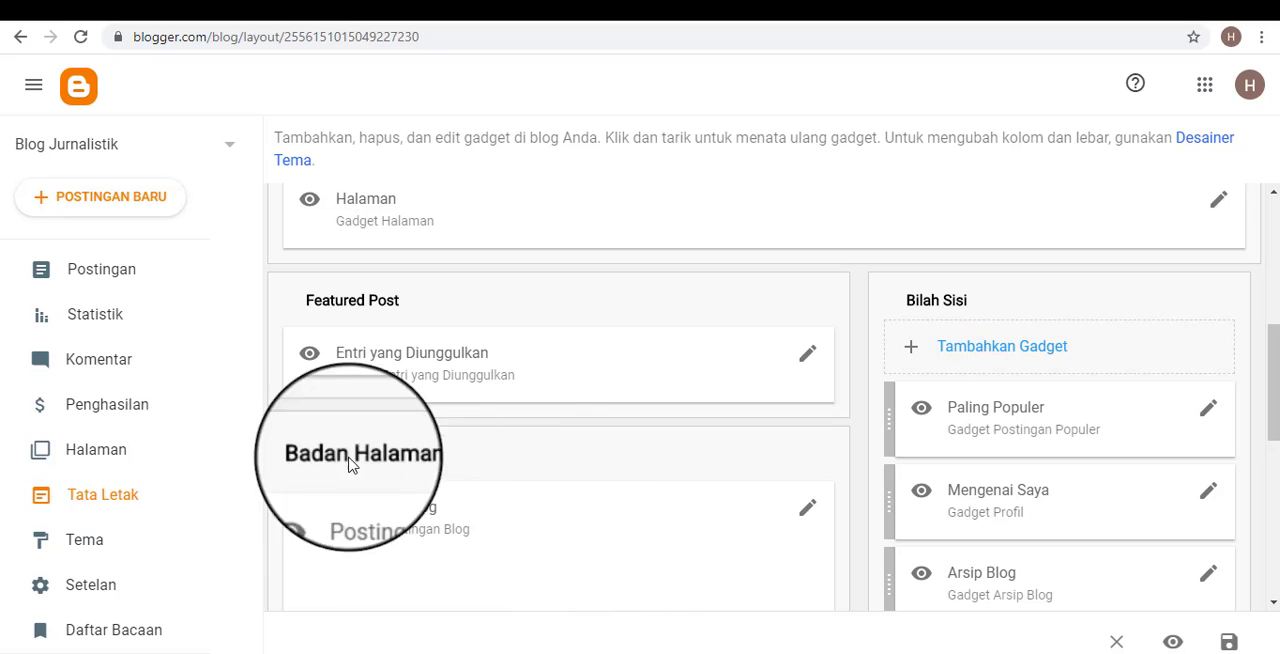
pyautogui.scroll(-2, 200, 400)
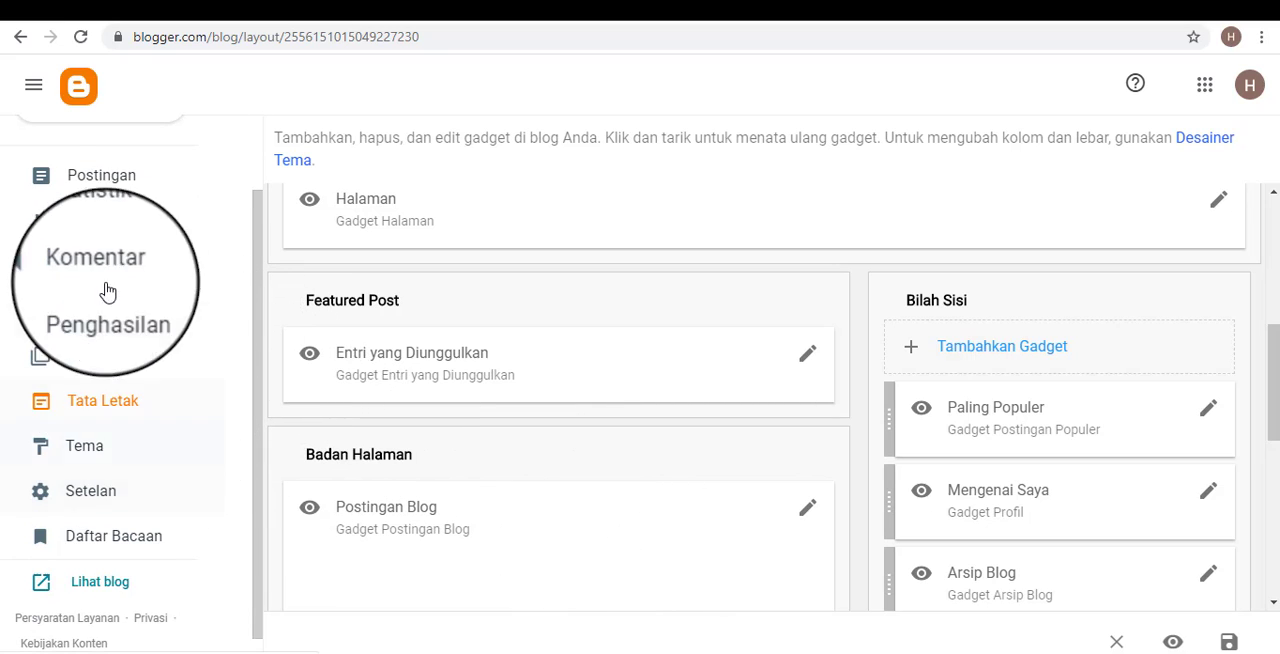
pyautogui.scroll(2, 224, 390)
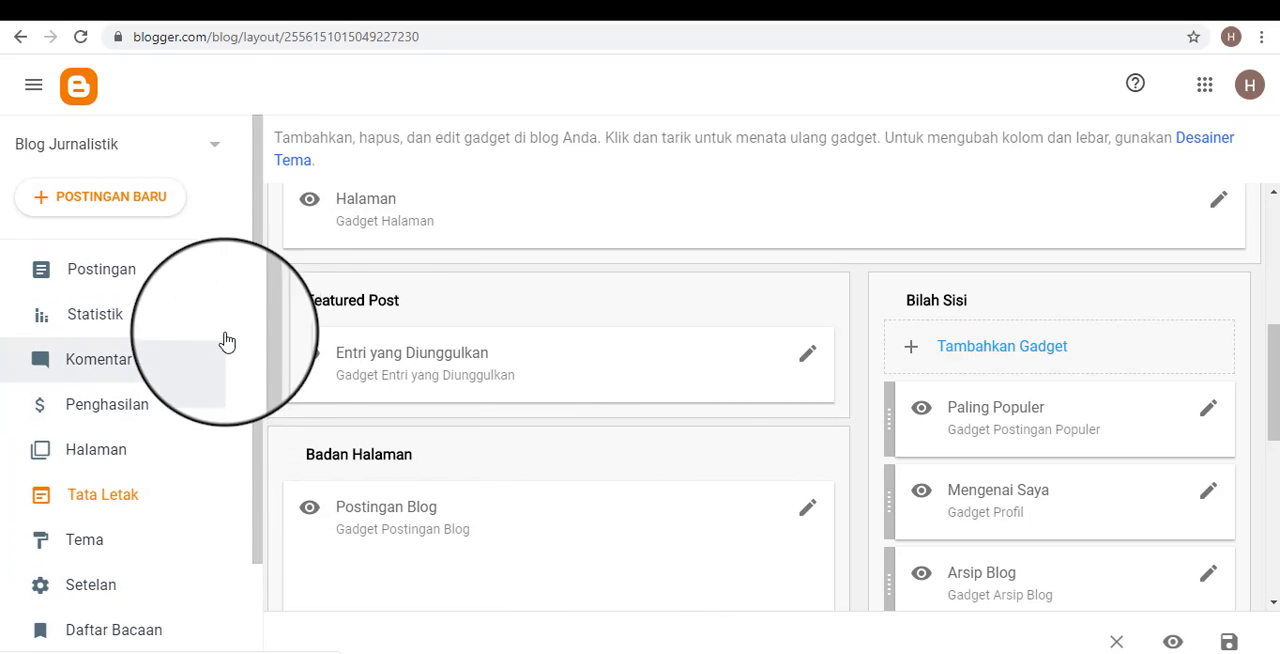
pyautogui.scroll(-3, 120, 514)
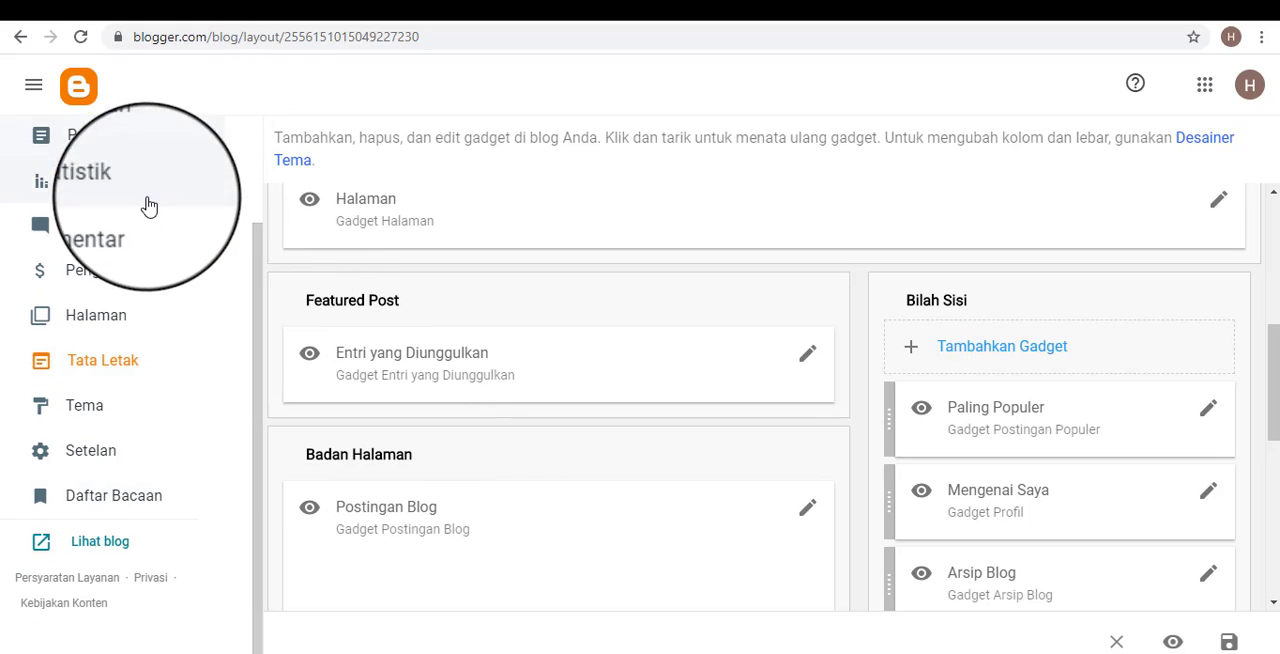
pyautogui.scroll(3, 190, 206)
pyautogui.scroll(-3, 118, 300)
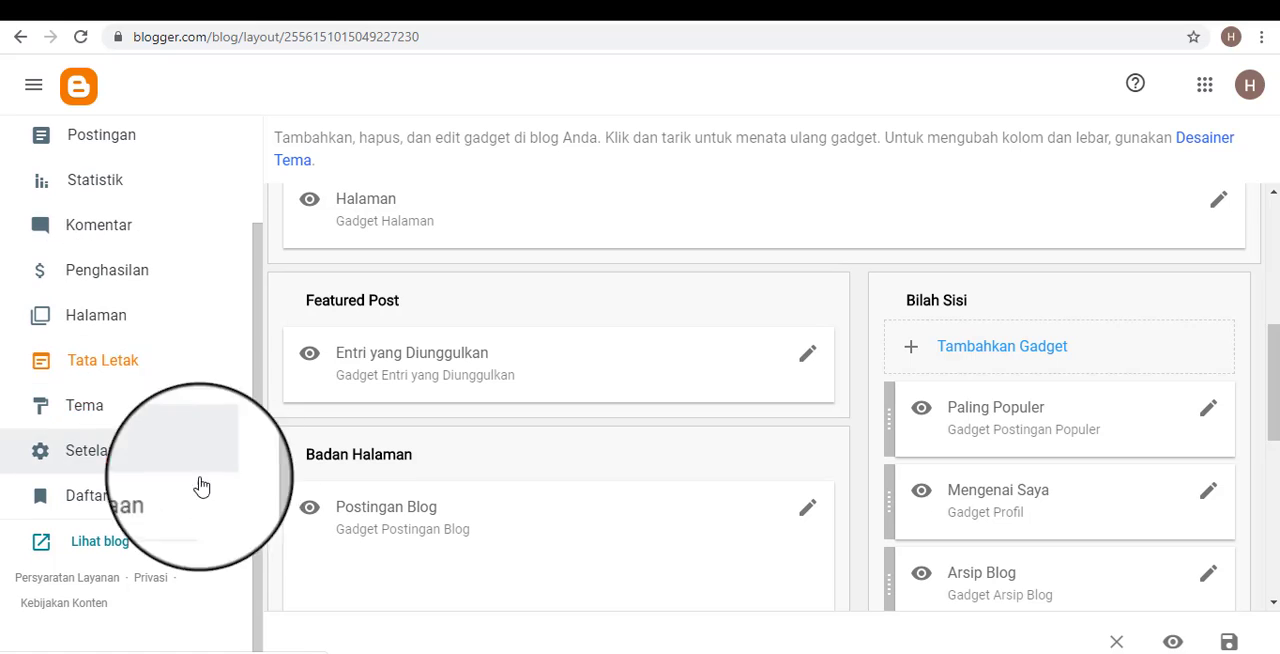
pyautogui.click(90, 450)
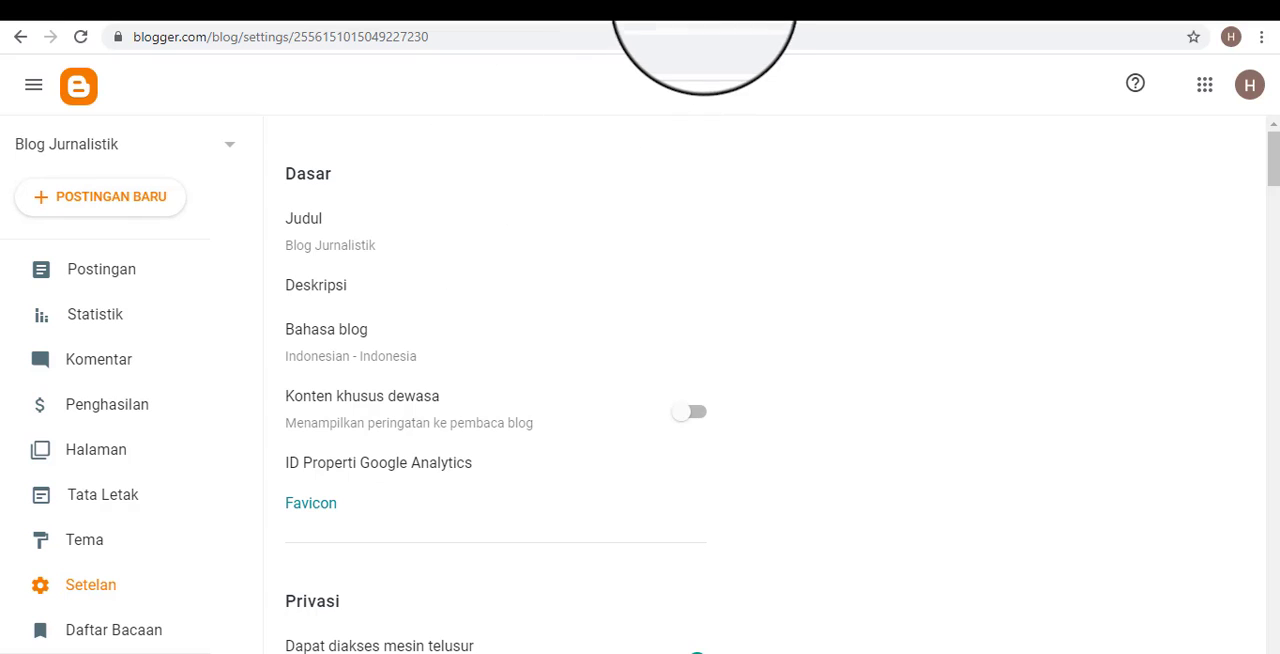
# Check the title area on the public blog, return to the settings, and open then cancel the Deskripsi setting.
pyautogui.click(725, 0)
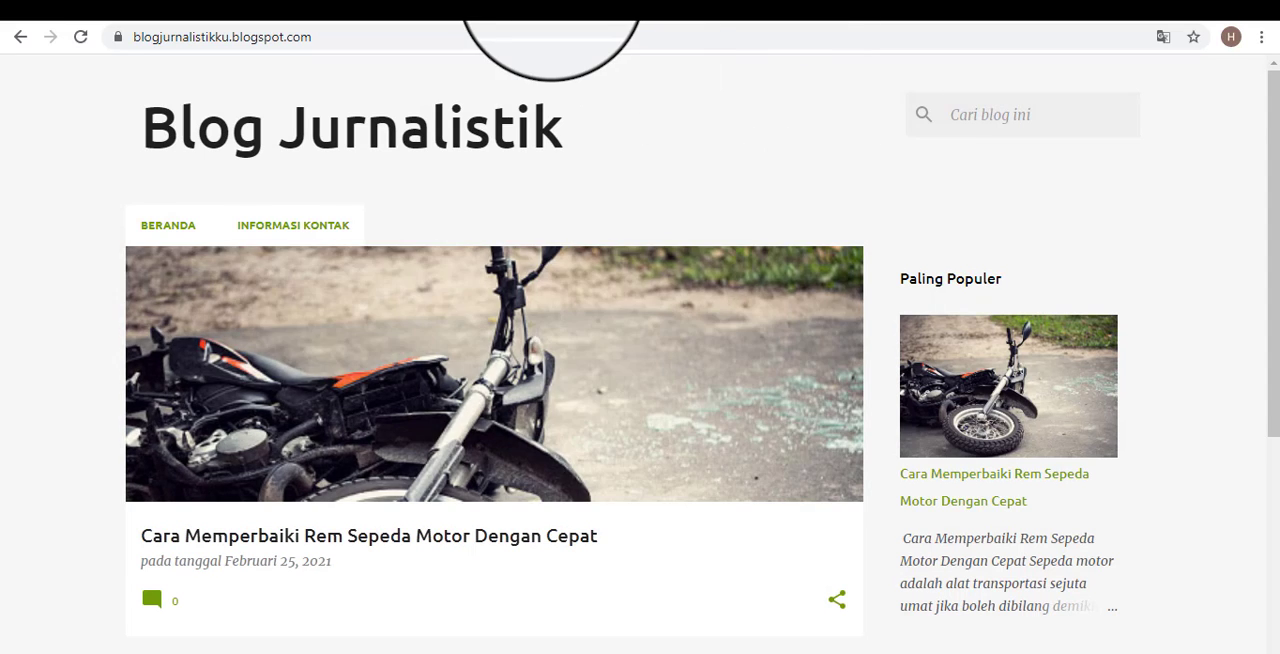
pyautogui.click(556, 0)
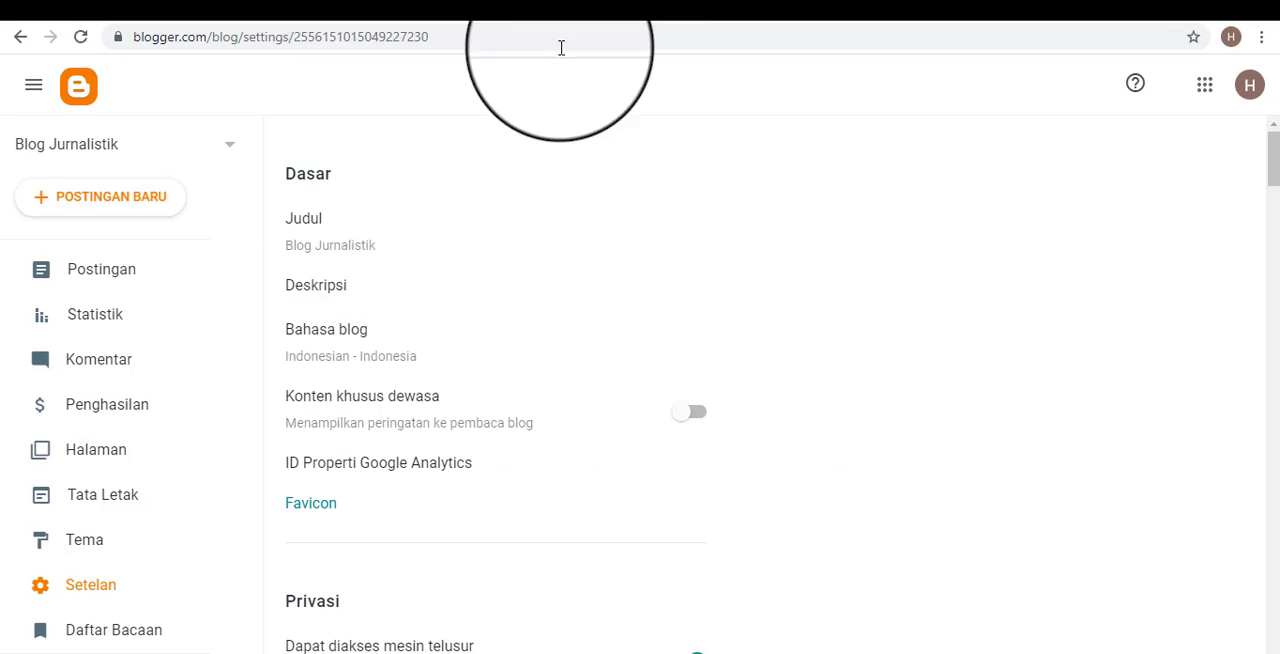
pyautogui.click(330, 290)
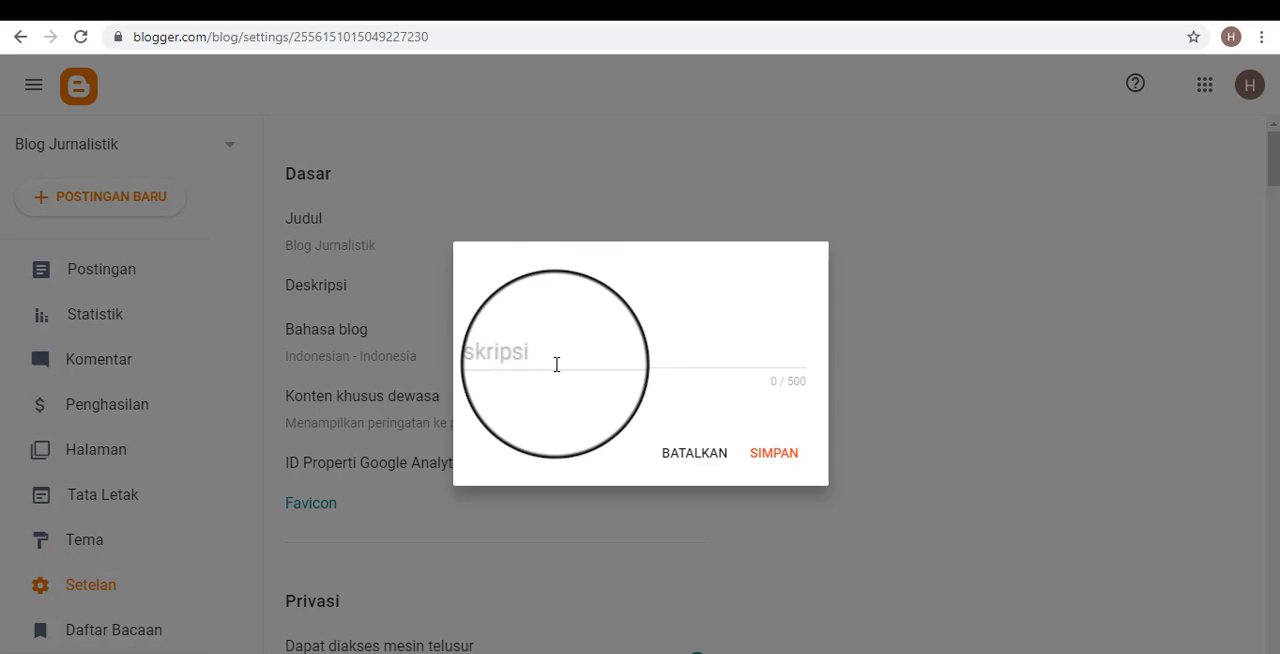
pyautogui.click(608, 343)
pyautogui.click(697, 456)
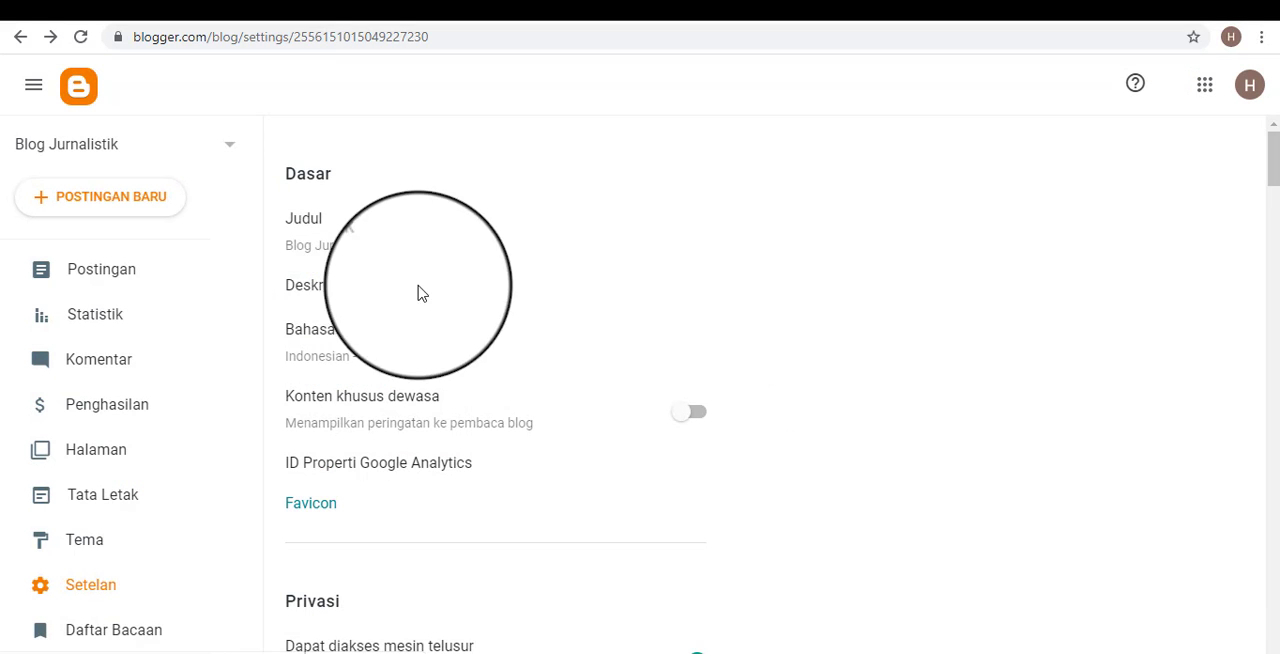
# View the blog's Judul setting and then its Deskripsi setting, closing each dialog.
pyautogui.click(323, 250)
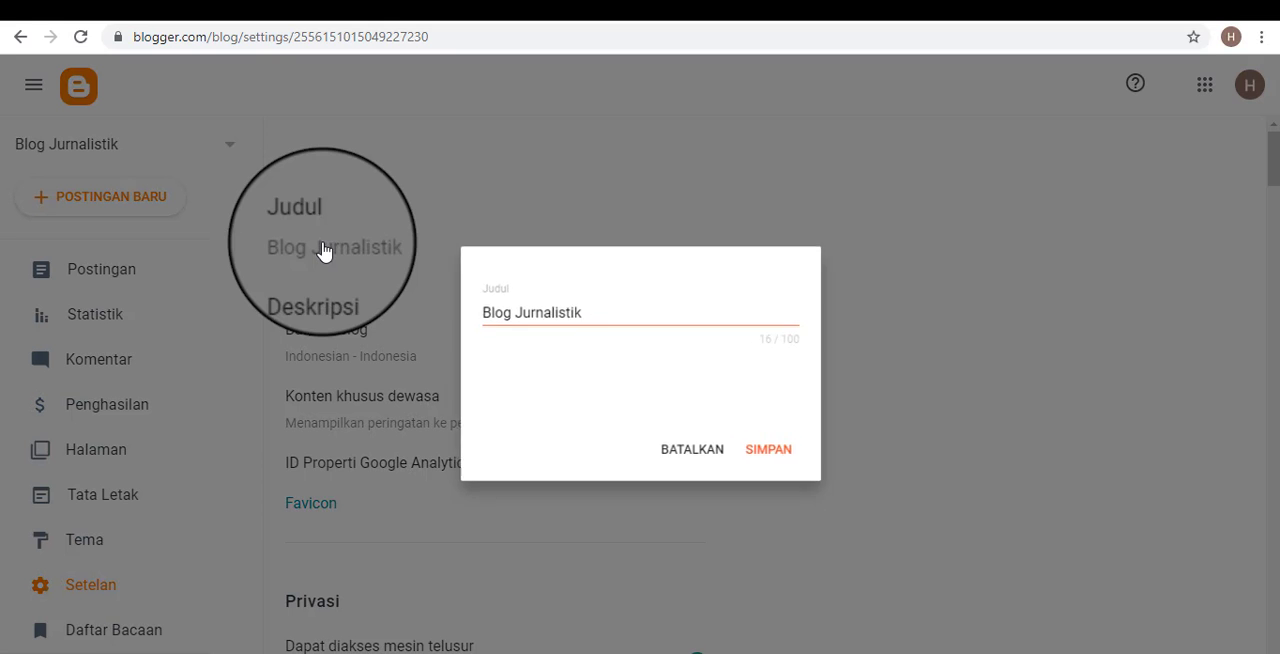
pyautogui.click(694, 457)
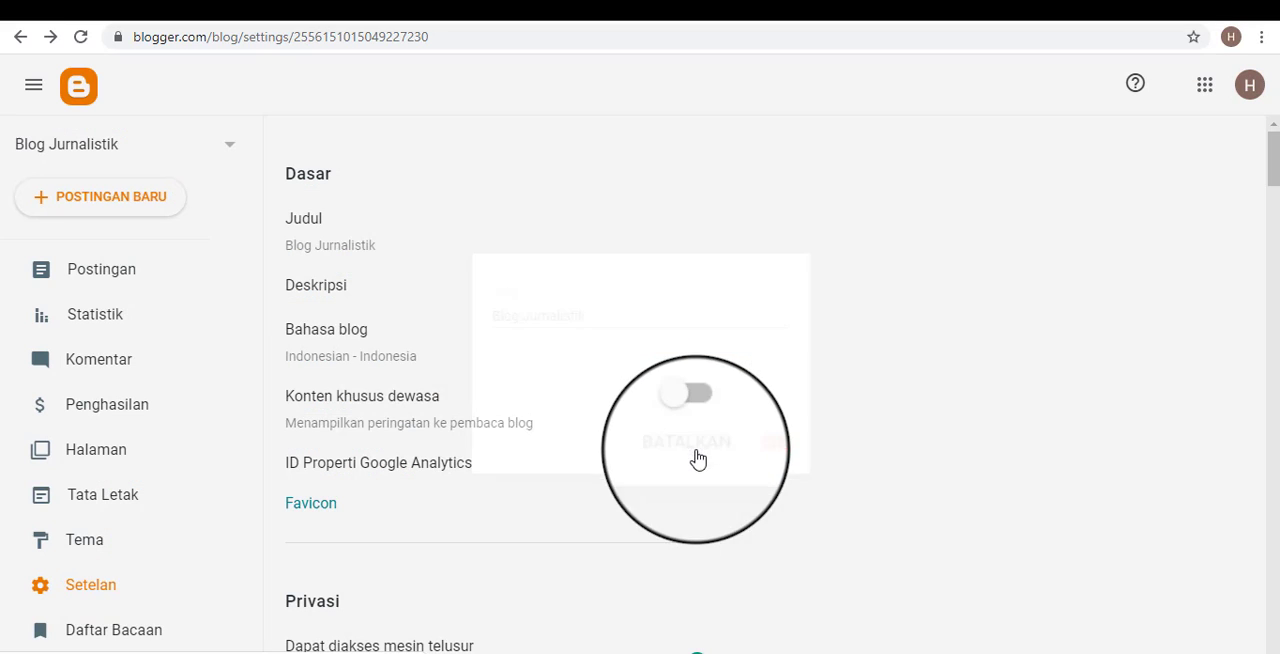
pyautogui.click(329, 307)
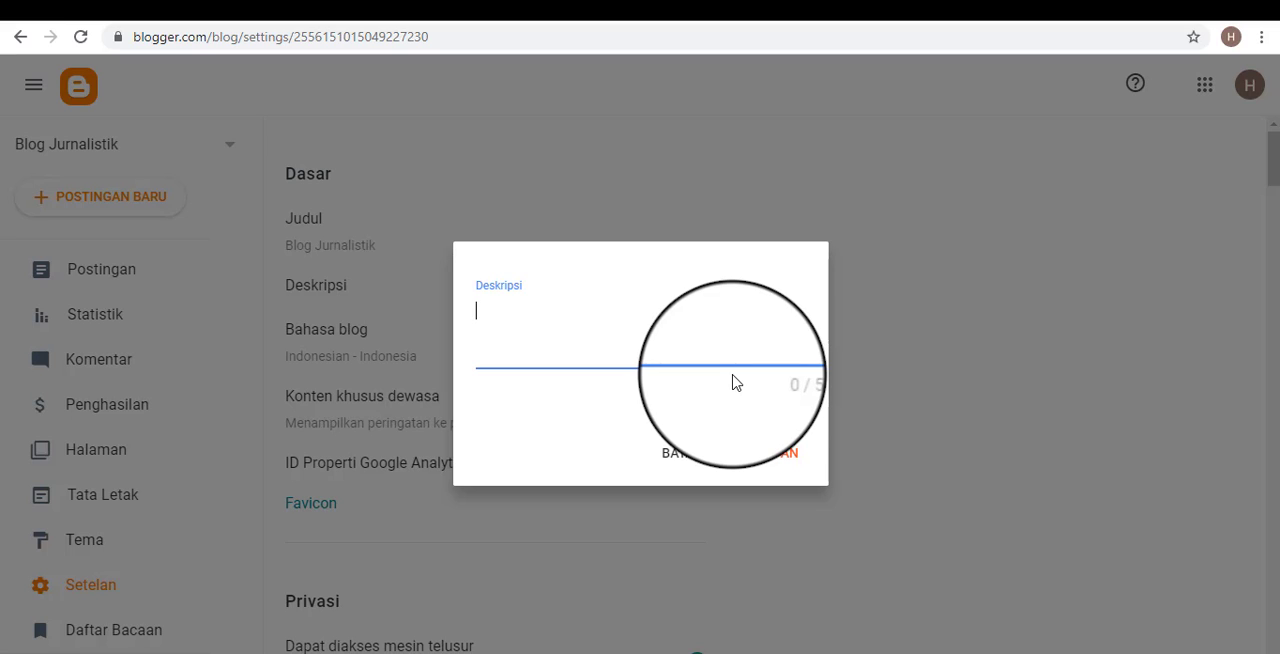
pyautogui.click(785, 457)
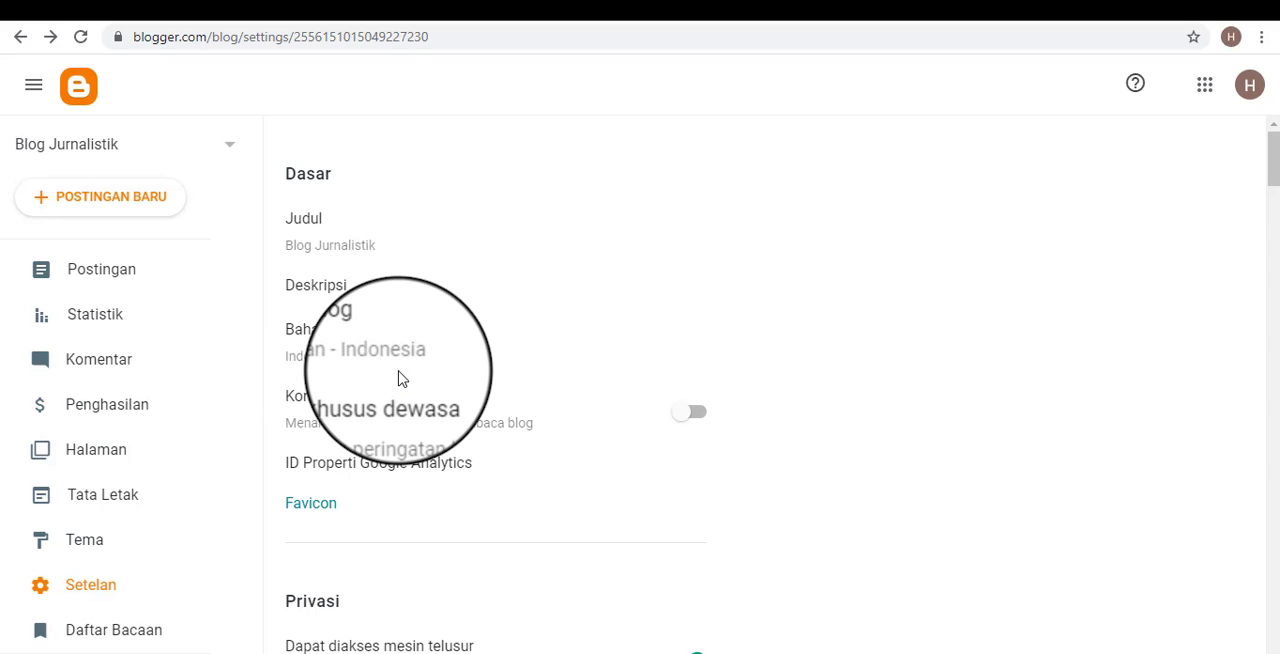
# Look over the Dasar, Privasi, Memublikasikan and HTTPS settings down to the Izin section.
pyautogui.scroll(-1, 430, 374)
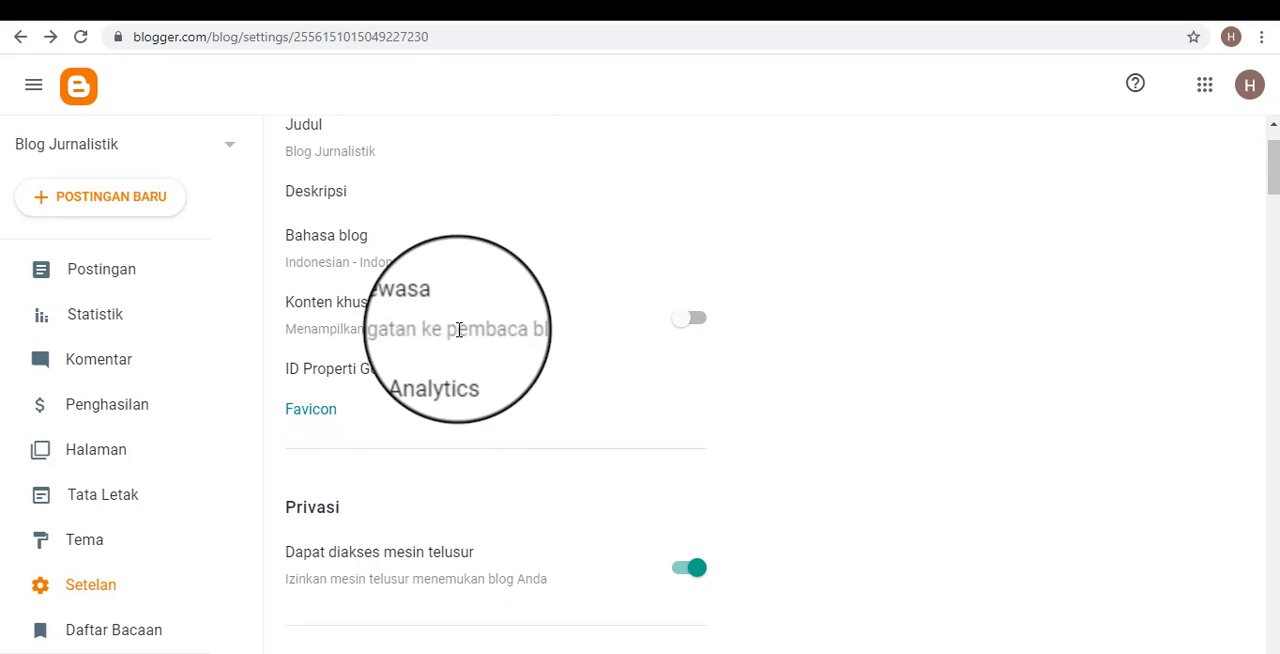
pyautogui.scroll(-1, 500, 340)
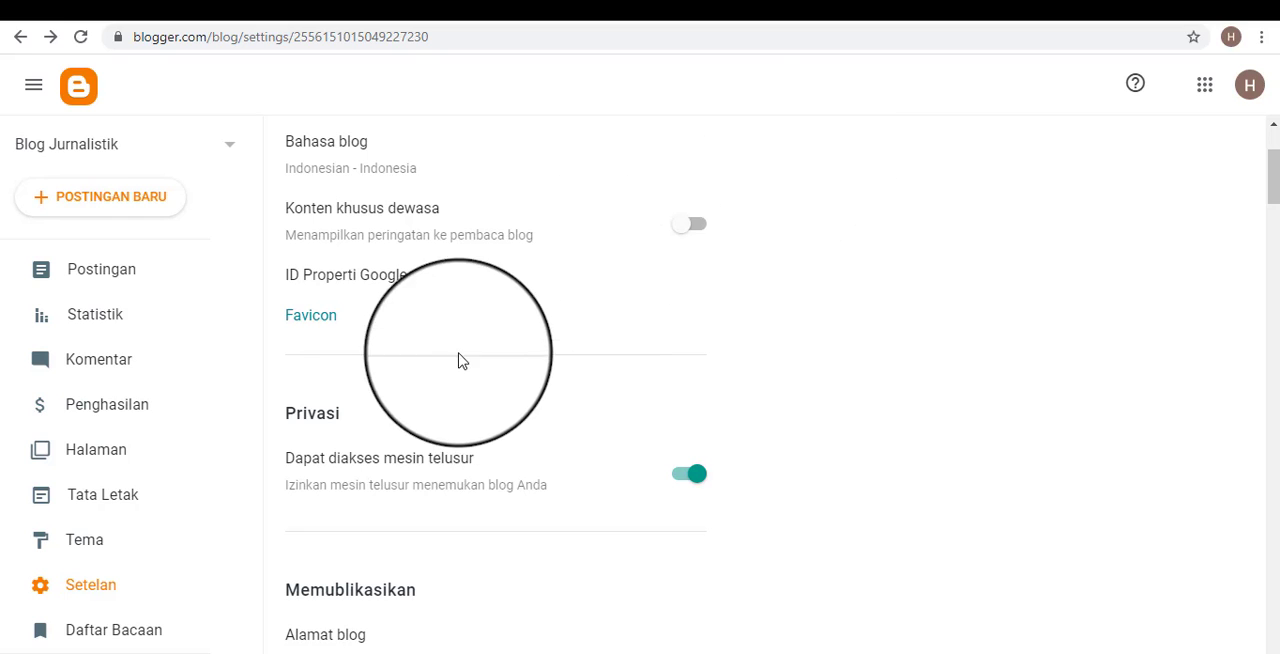
pyautogui.scroll(-2, 386, 335)
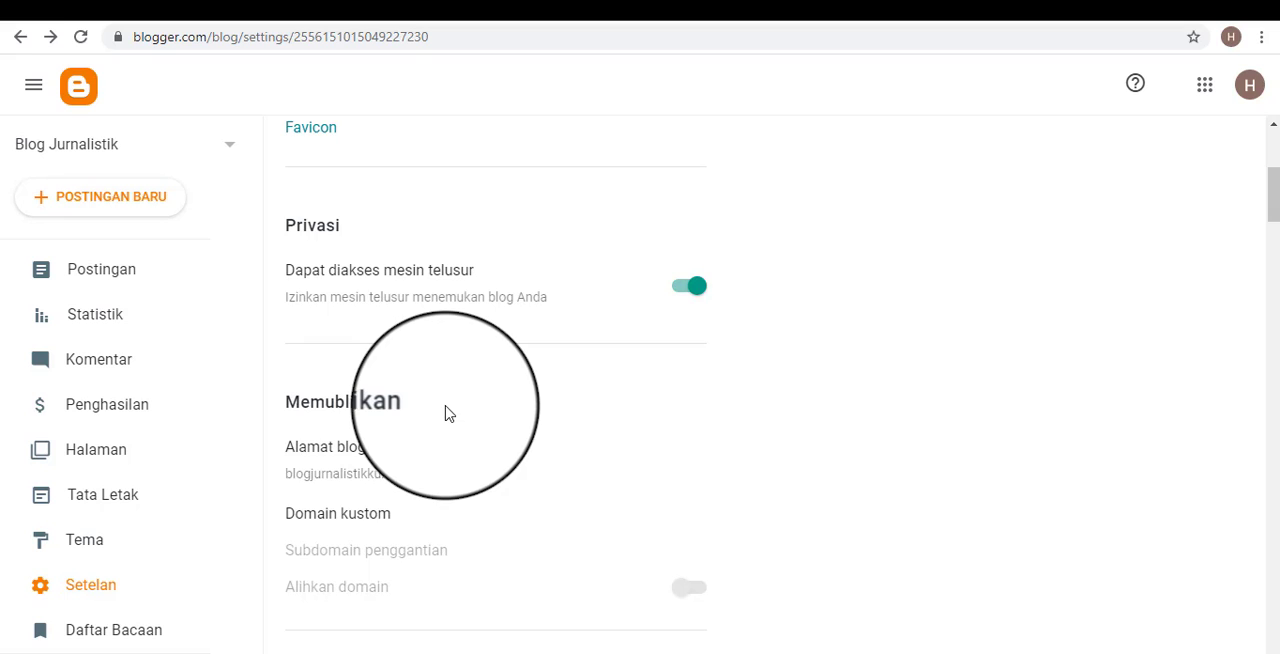
pyautogui.scroll(-1, 449, 413)
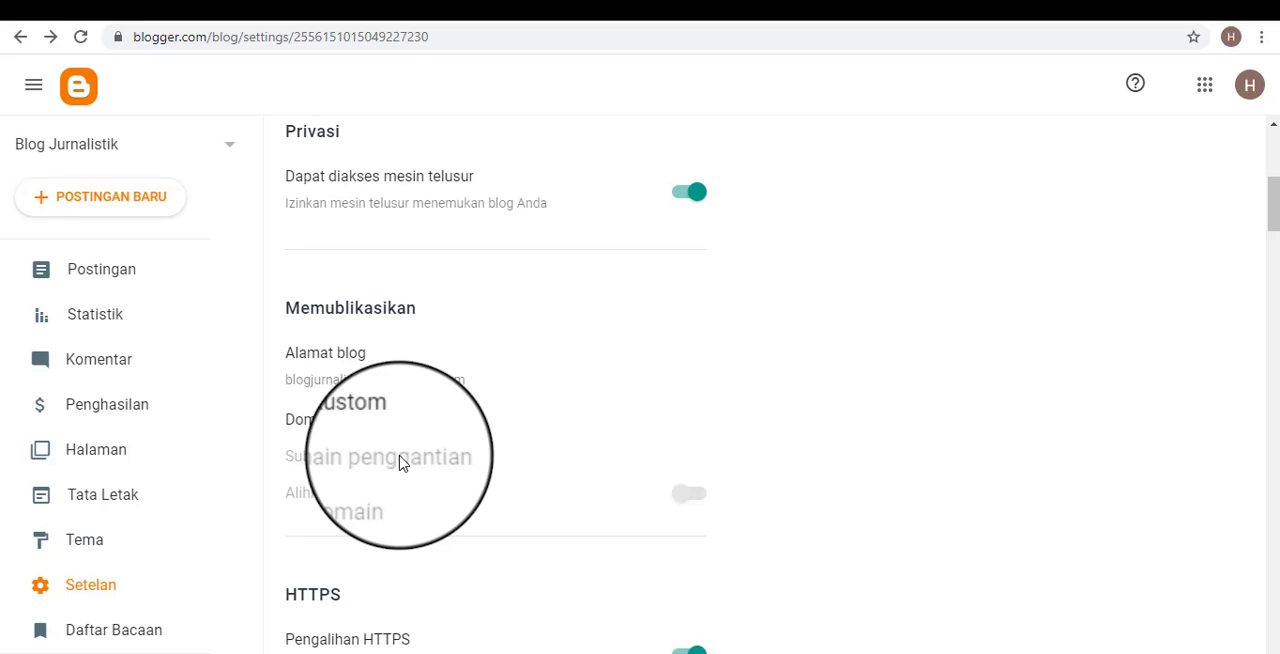
pyautogui.scroll(-6, 400, 462)
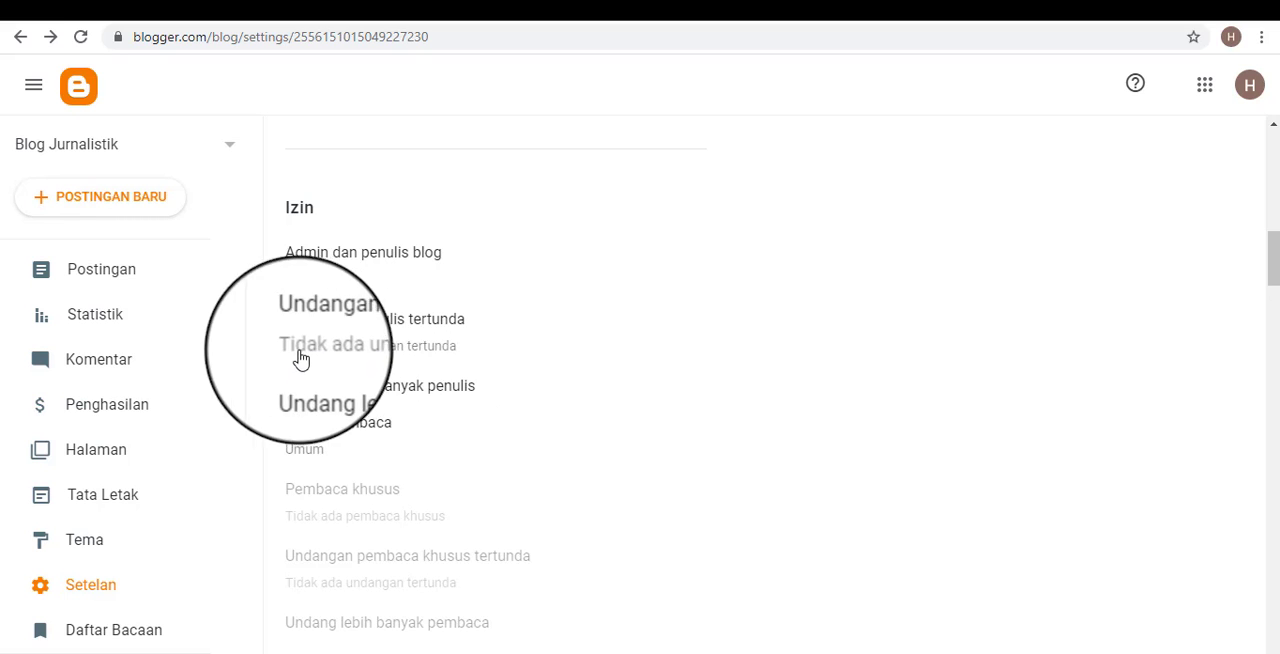
# Open and cancel the invitation dialog for more authors, and review the author and reader access options under Izin.
pyautogui.click(340, 402)
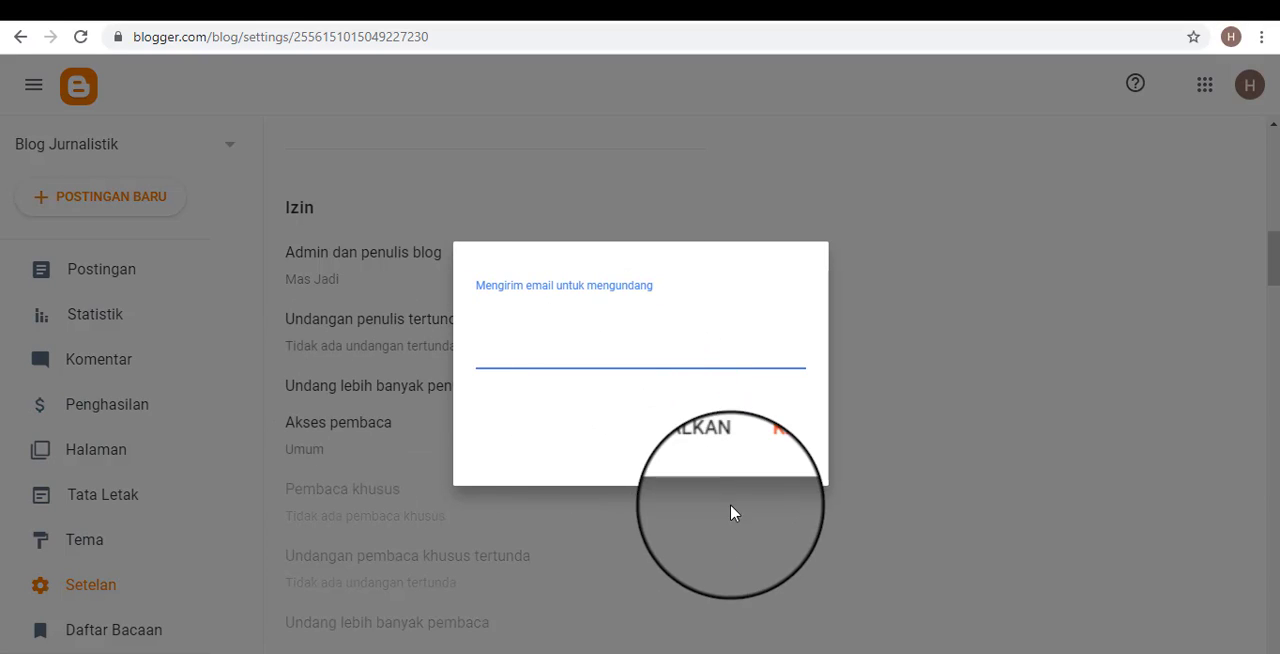
pyautogui.click(708, 460)
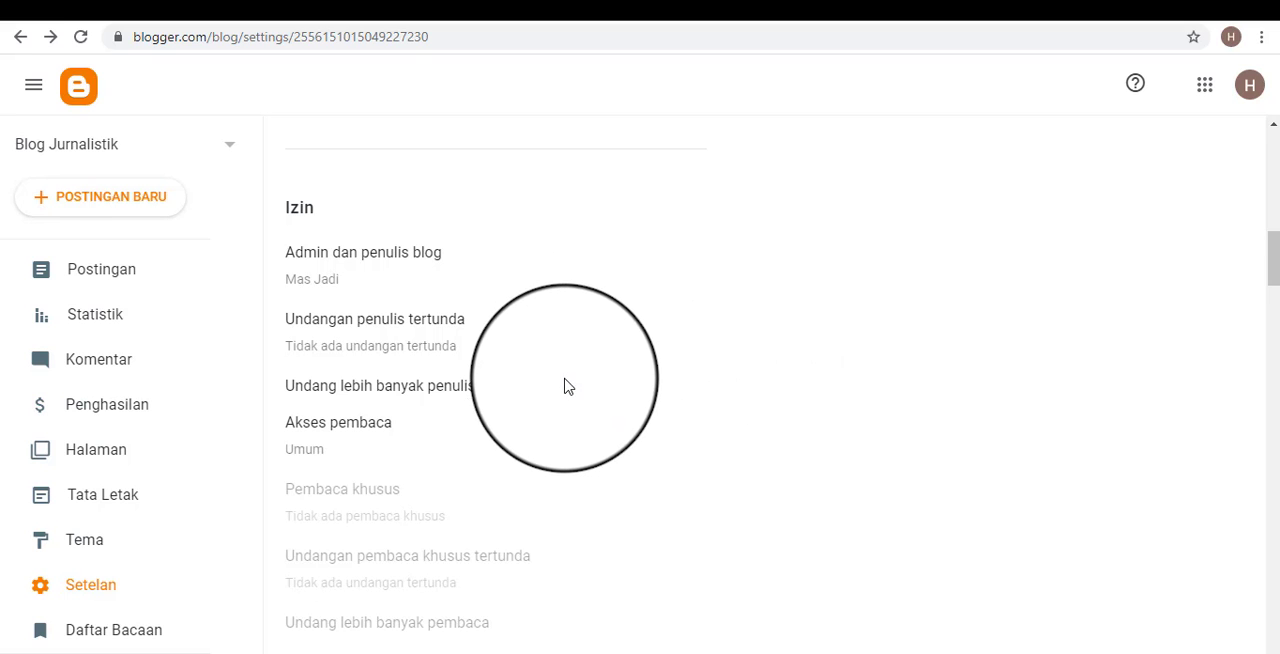
pyautogui.scroll(4, 586, 377)
pyautogui.scroll(-5, 743, 364)
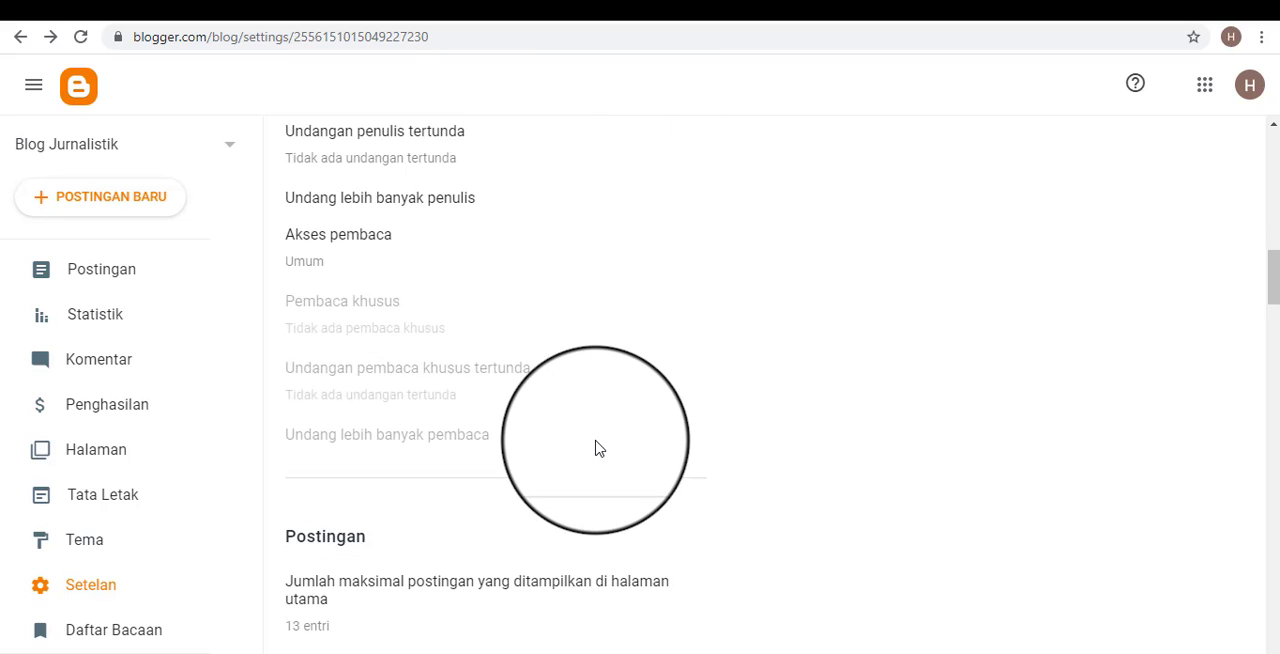
pyautogui.scroll(3, 594, 449)
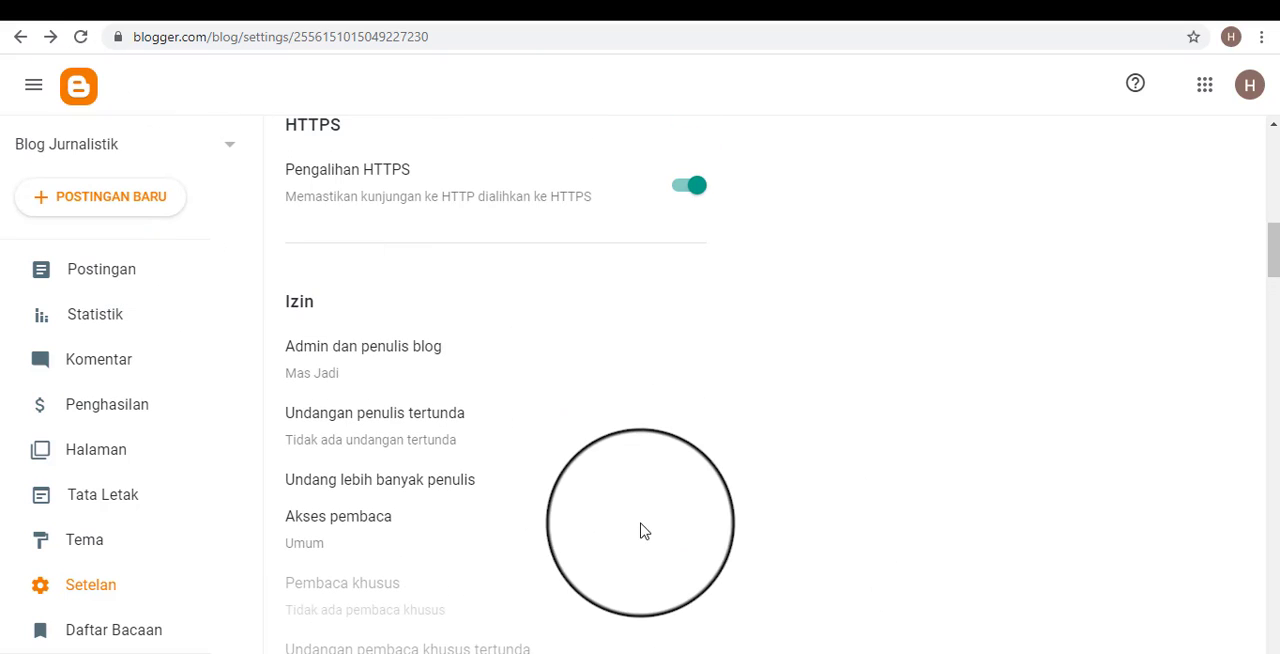
pyautogui.scroll(-2, 624, 514)
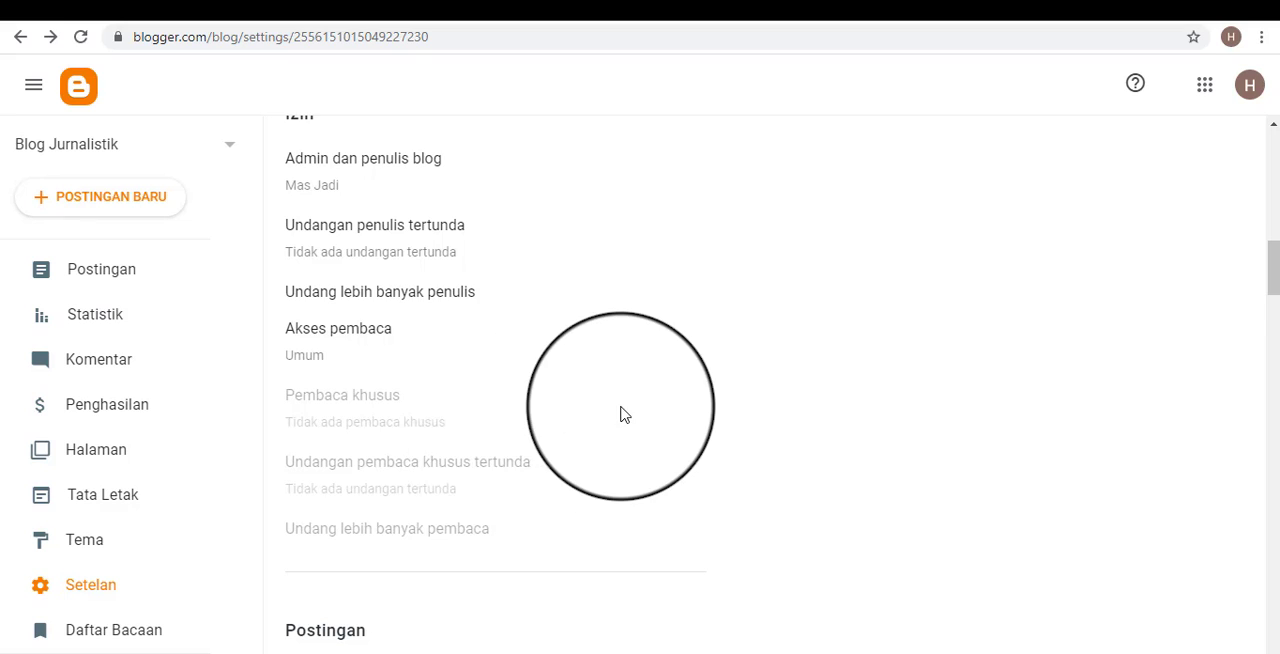
pyautogui.scroll(1, 623, 414)
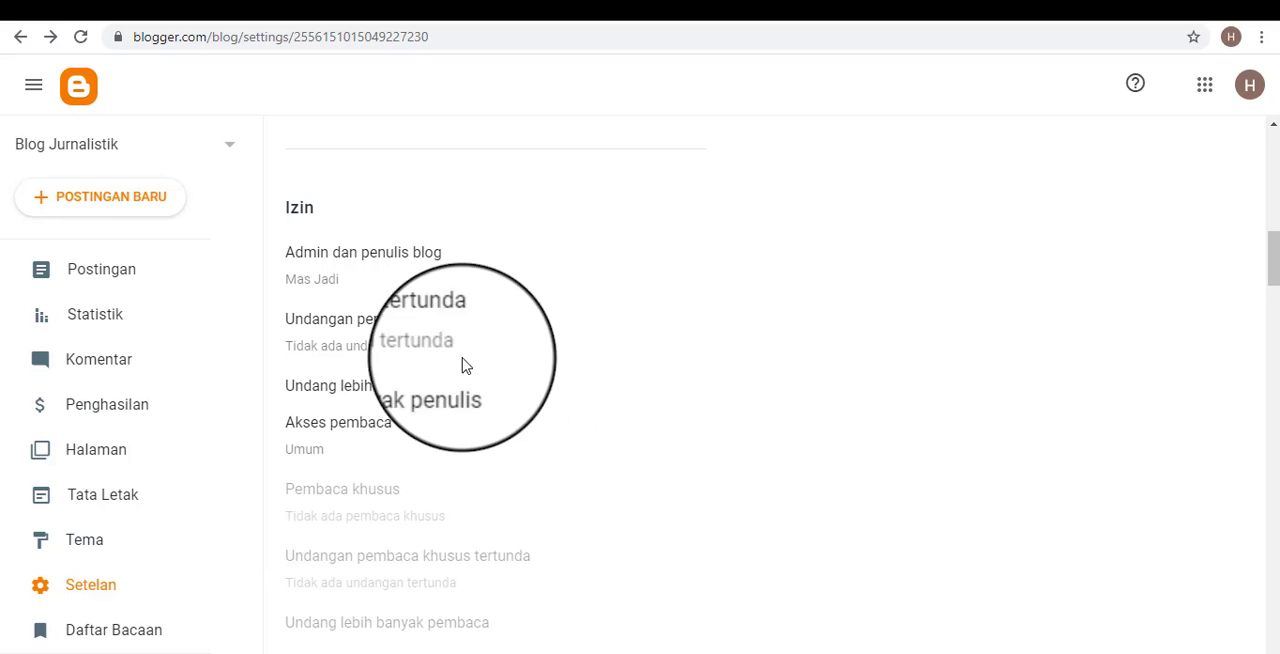
# Look through the Postingan, Komentar and Email settings of the blog.
pyautogui.scroll(-5, 390, 402)
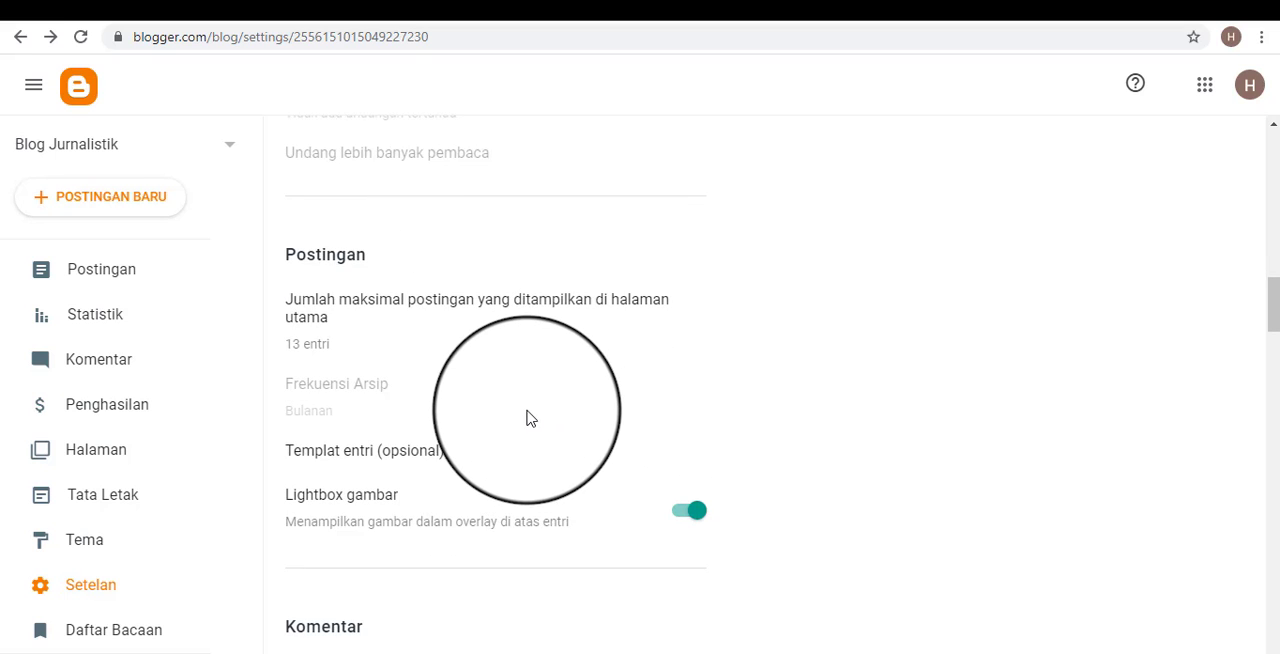
pyautogui.scroll(-2, 530, 415)
pyautogui.scroll(-2, 510, 415)
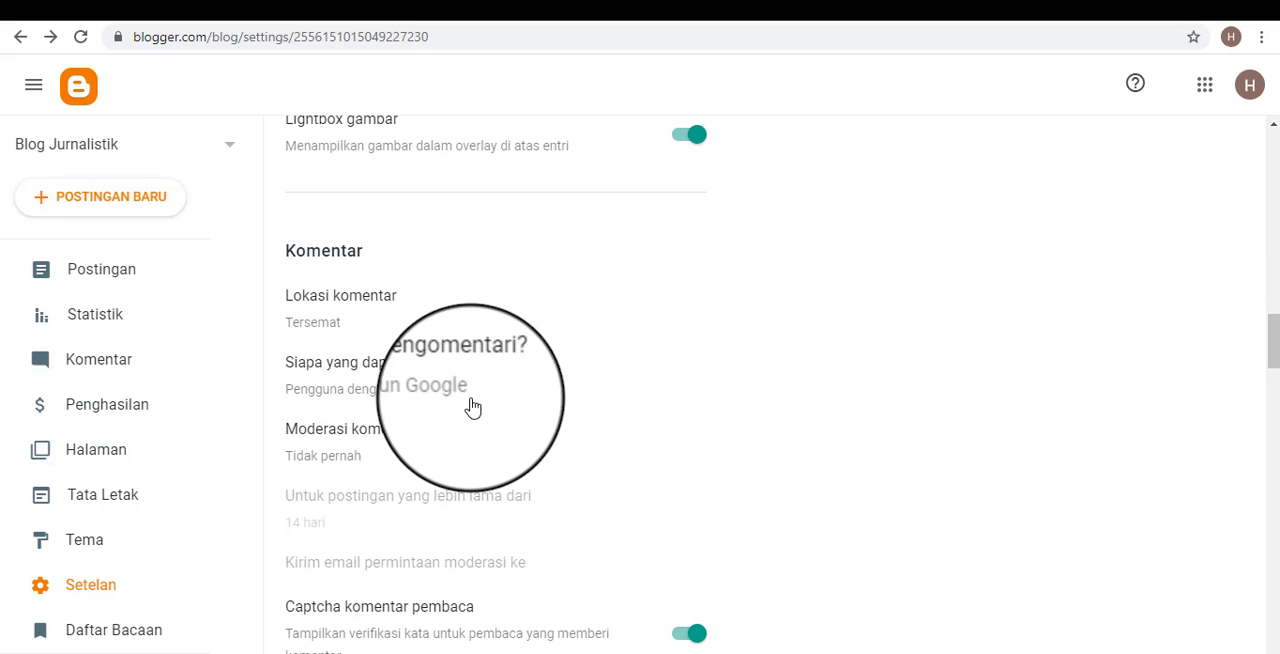
pyautogui.scroll(-1, 465, 410)
pyautogui.scroll(-1, 460, 403)
pyautogui.scroll(-1, 474, 391)
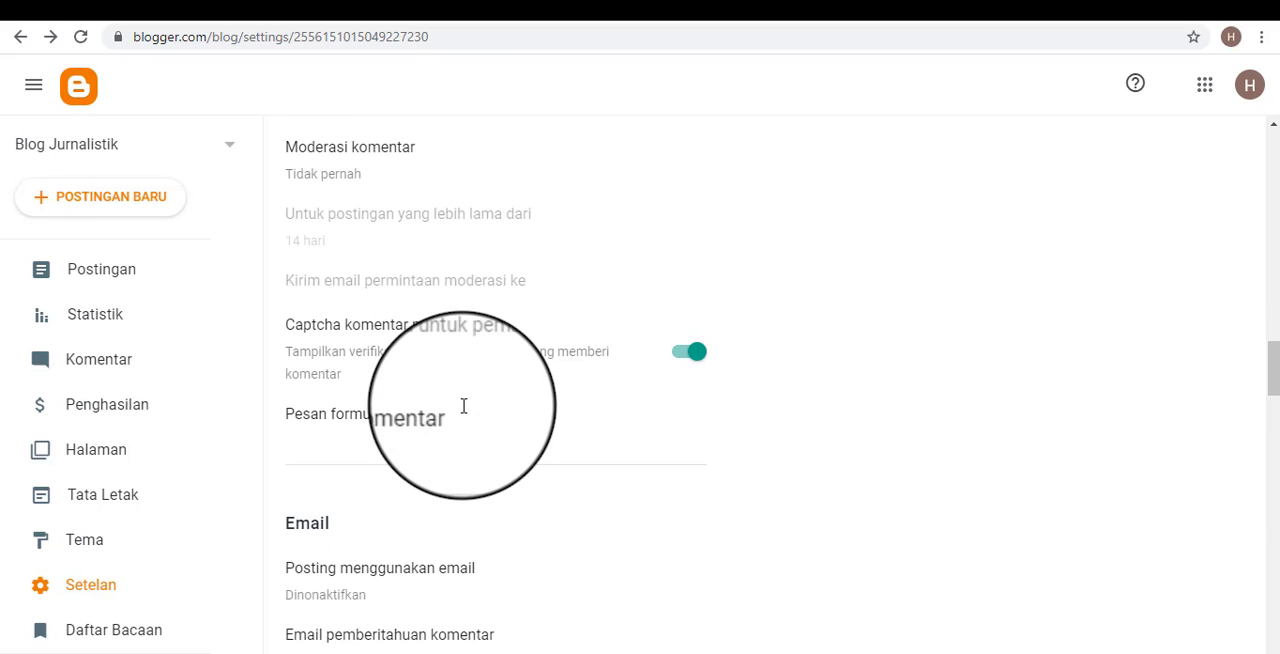
pyautogui.scroll(-3, 462, 417)
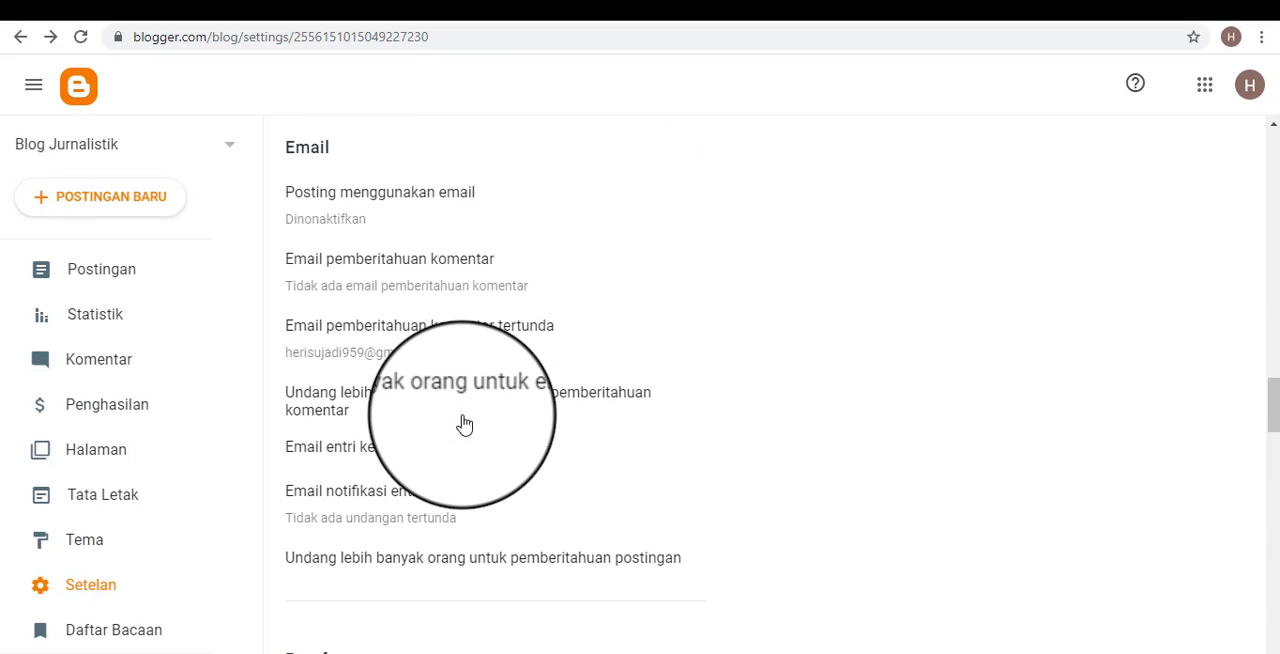
# Set the blog's Zona waktu under Pemformatan to (GMT+07:00) Waktu Indonesia Barat – Jakarta and save it.
pyautogui.scroll(-4, 464, 424)
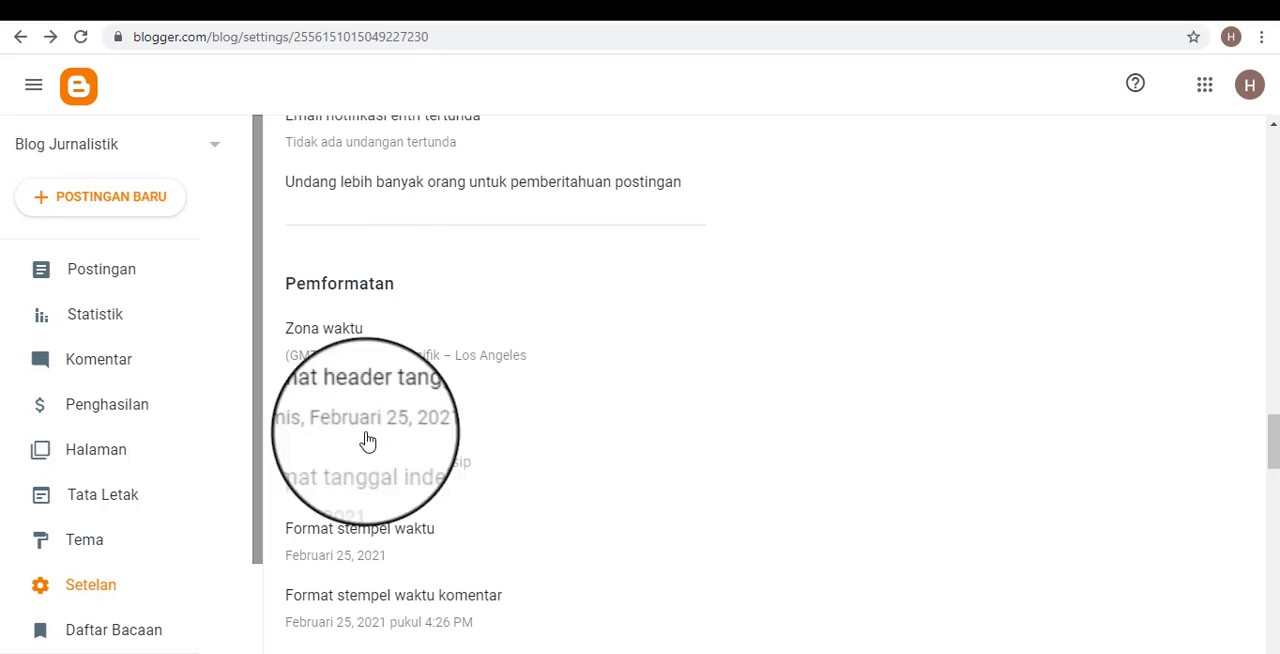
pyautogui.click(416, 363)
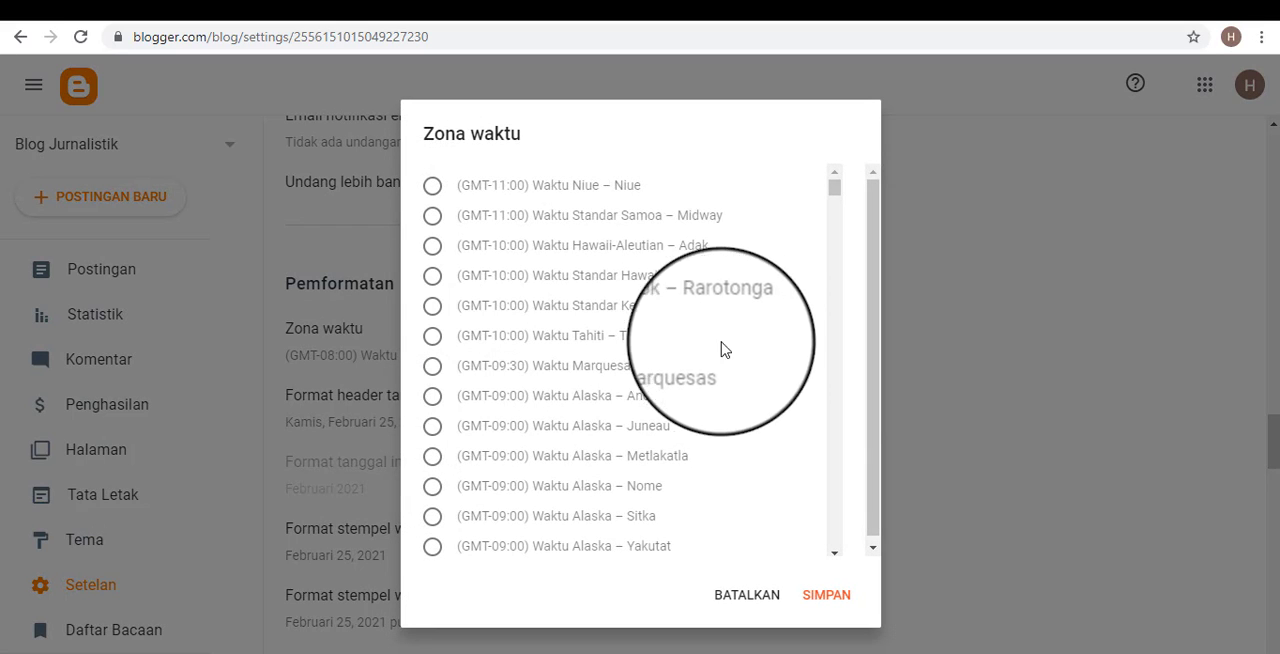
pyautogui.scroll(-8, 723, 349)
pyautogui.scroll(-8, 687, 372)
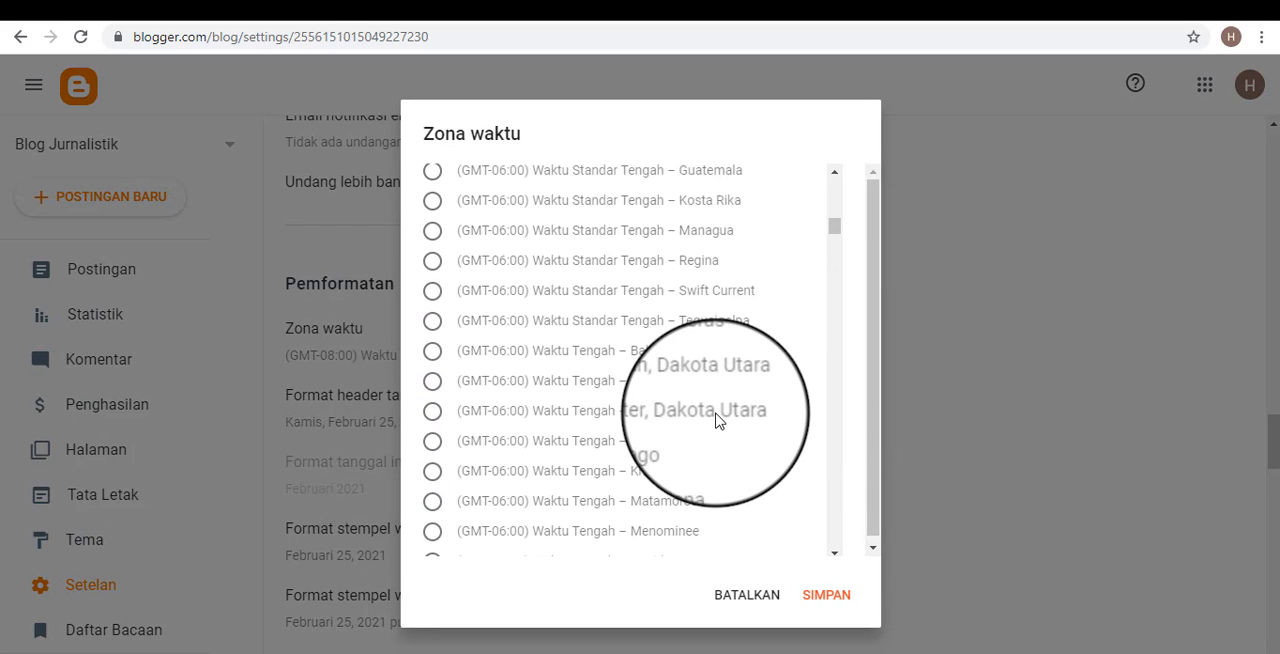
pyautogui.scroll(-10, 716, 421)
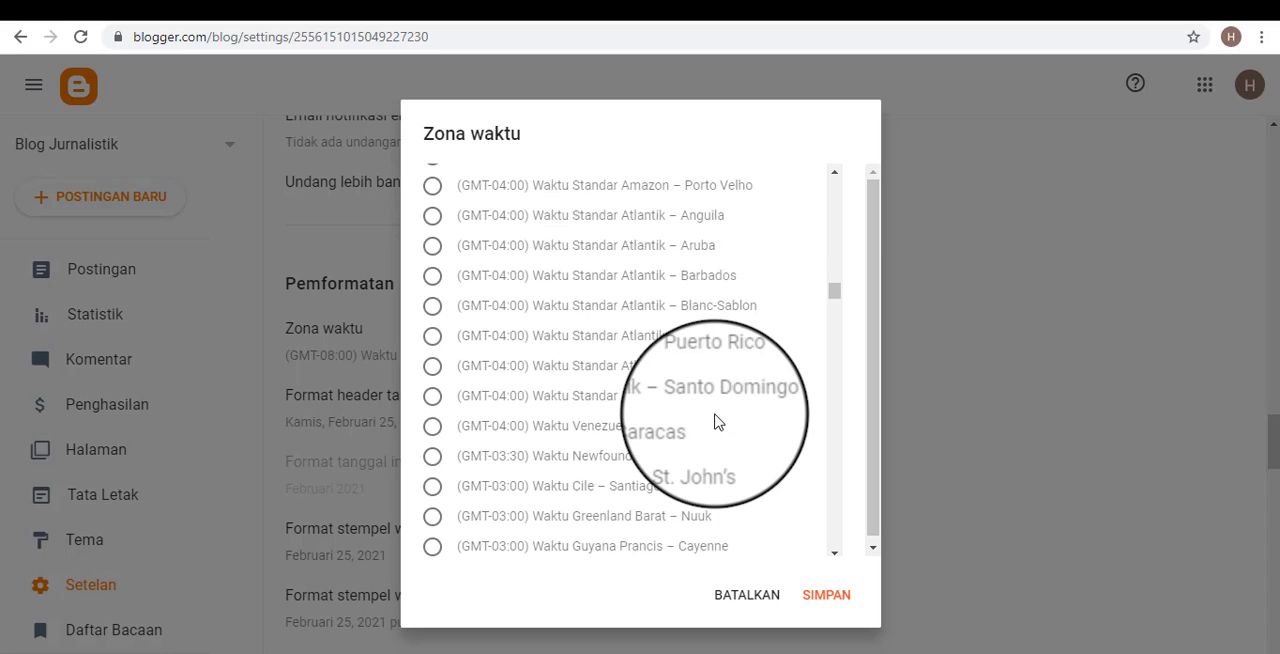
pyautogui.scroll(-15, 716, 421)
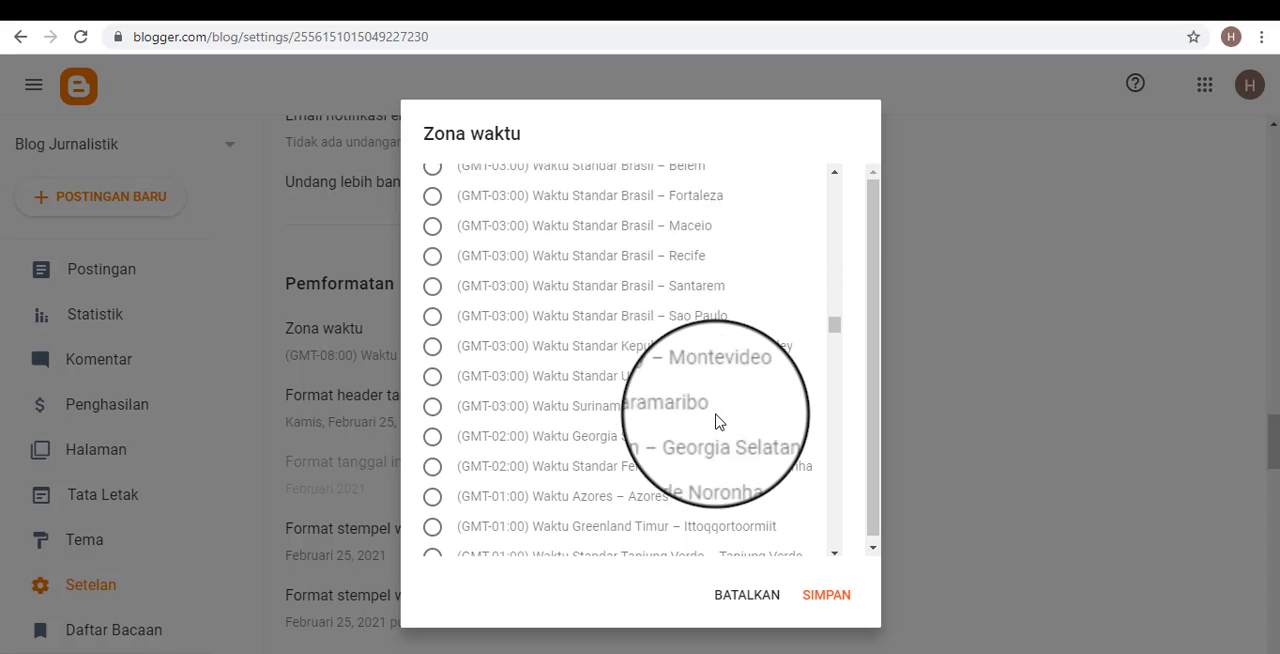
pyautogui.scroll(-15, 716, 421)
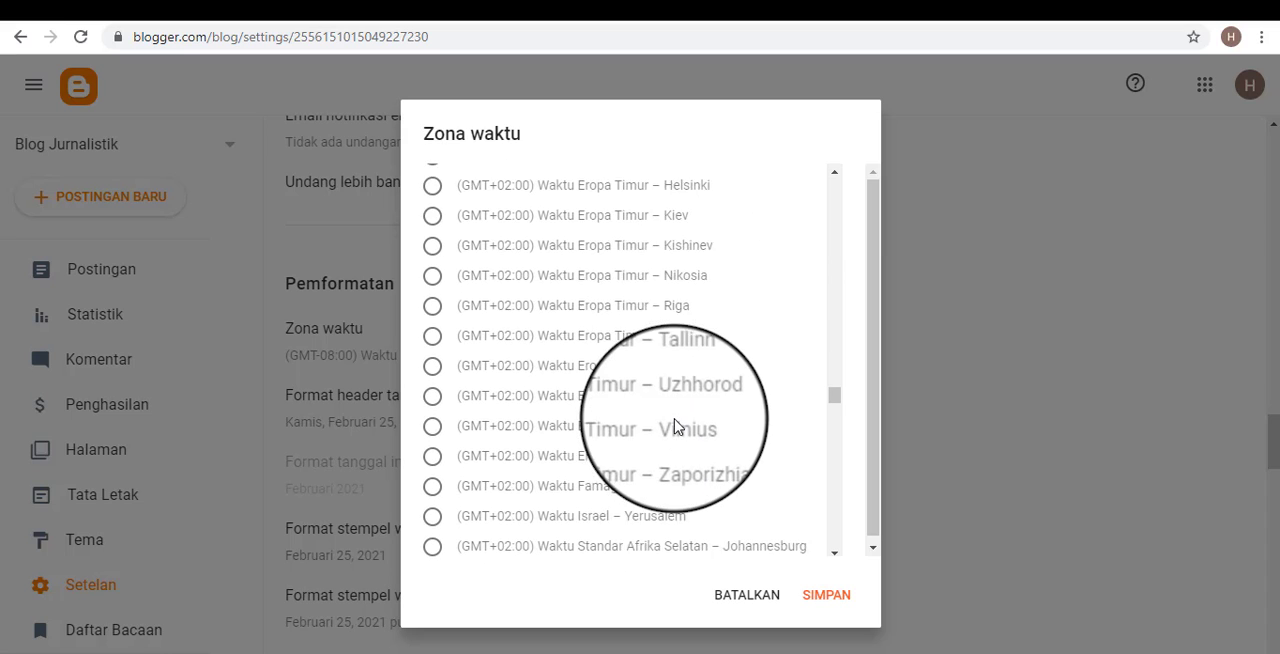
pyautogui.scroll(-10, 600, 426)
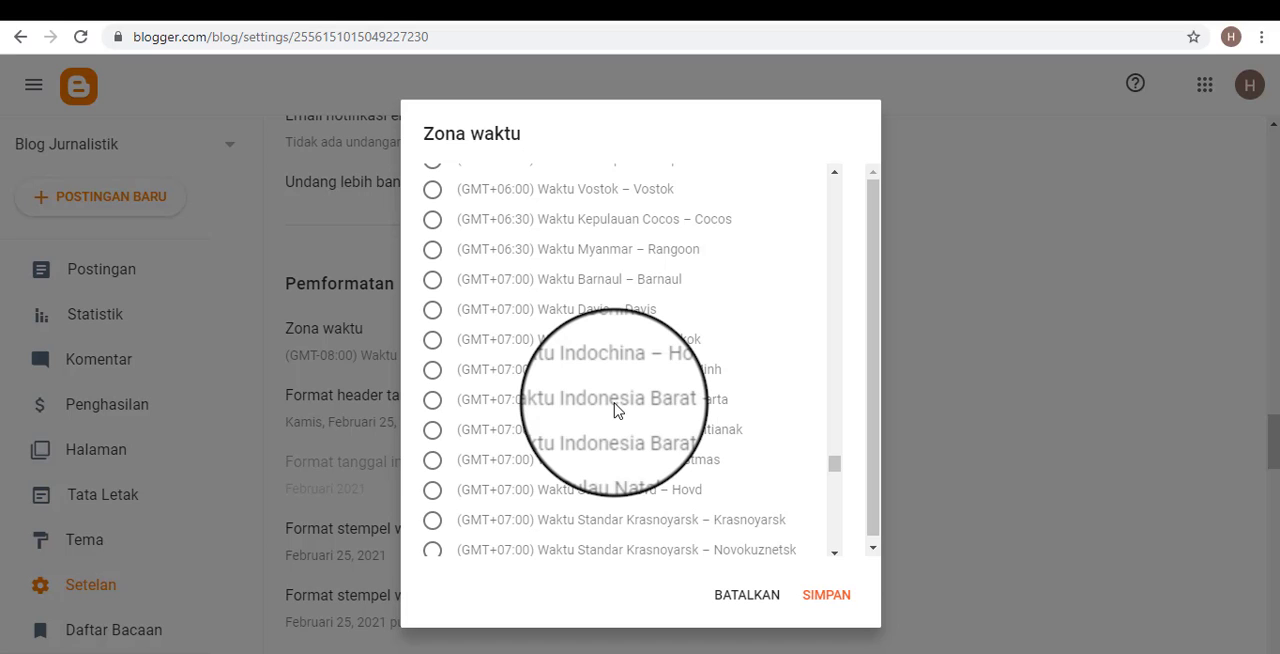
pyautogui.click(432, 400)
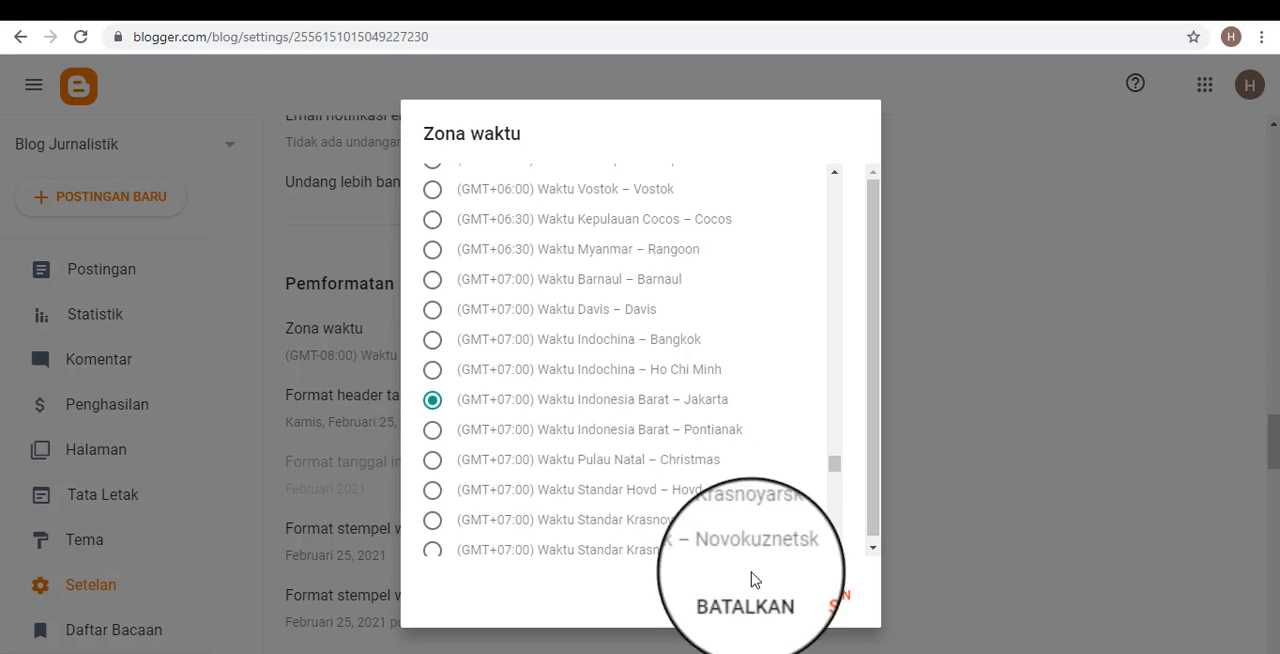
pyautogui.click(826, 596)
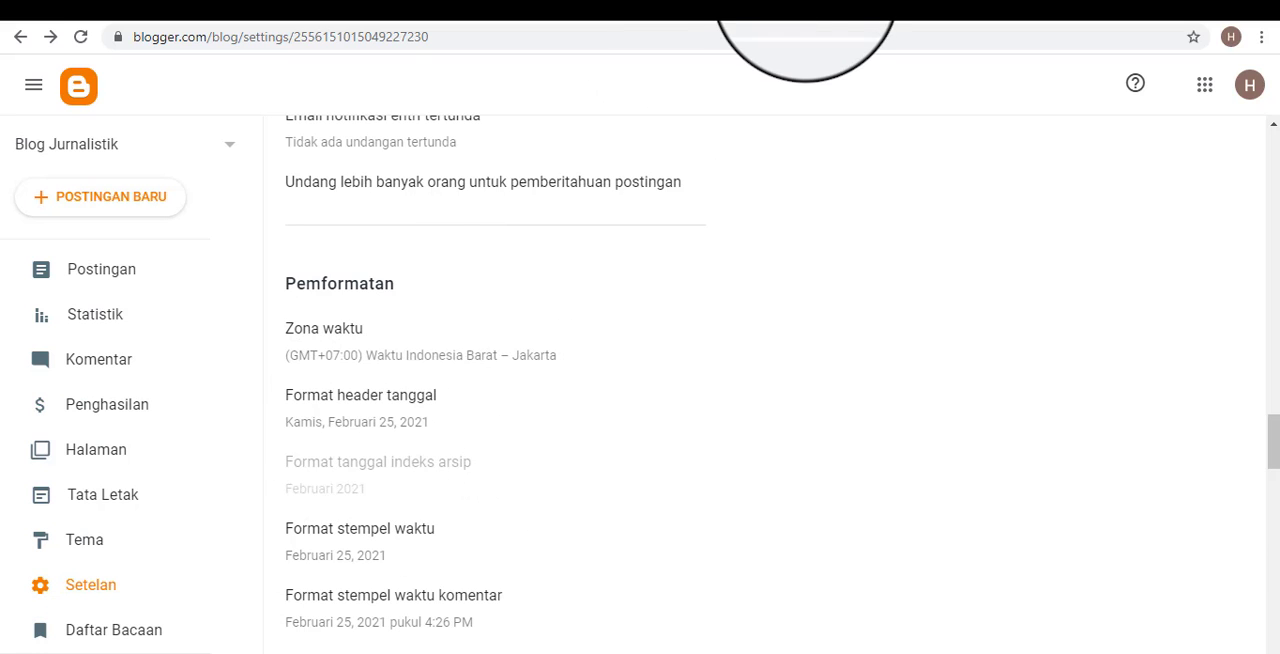
# Check the post's date on the public blog, return to the settings, and look over the meta tag, error and redirect, and crawler sections.
pyautogui.click(805, 2)
pyautogui.scroll(-2, 608, 346)
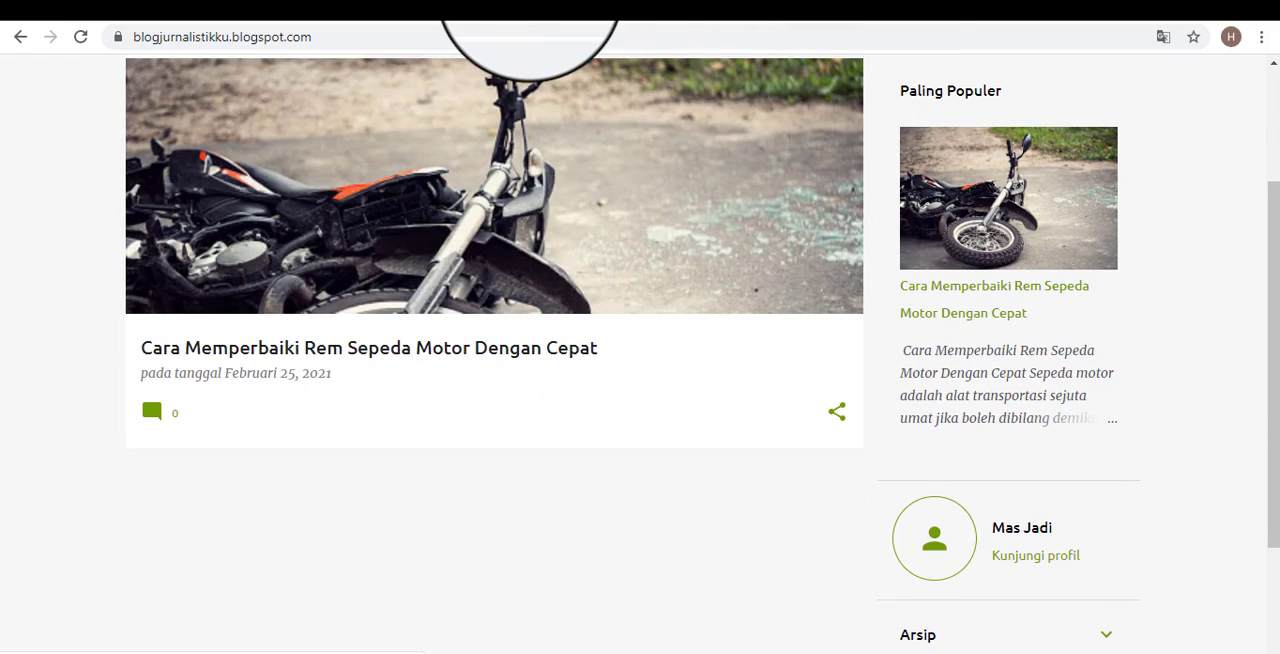
pyautogui.click(528, 5)
pyautogui.scroll(-4, 587, 459)
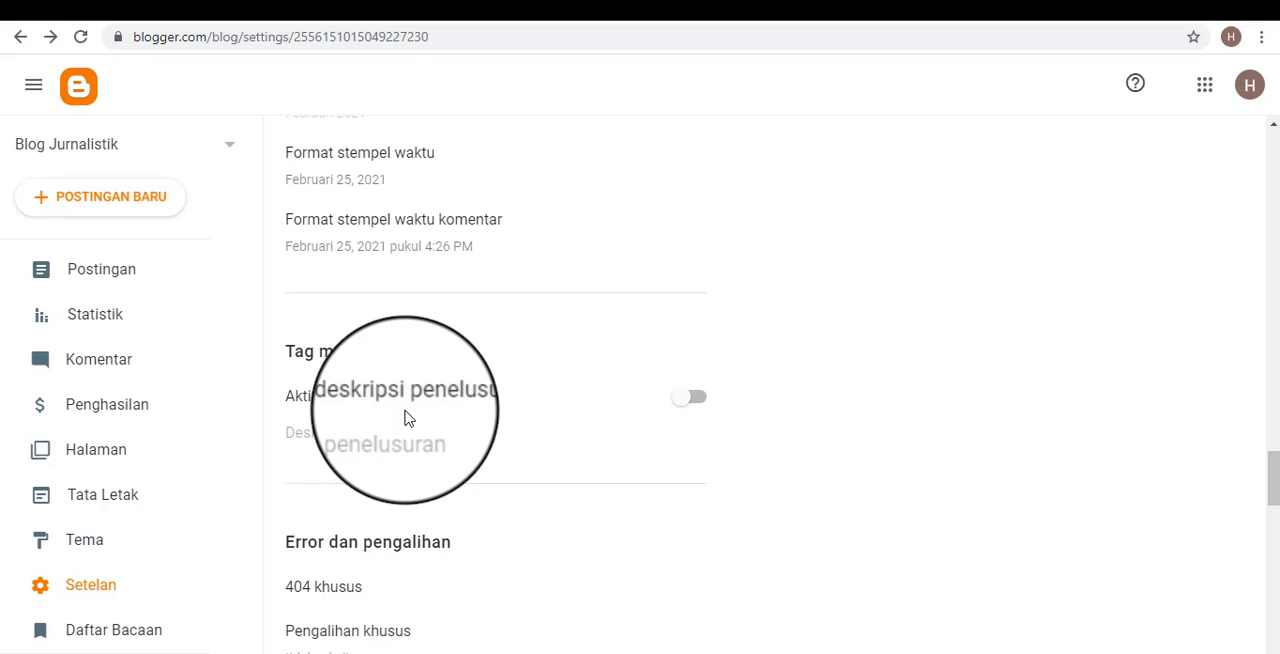
pyautogui.scroll(-6, 417, 440)
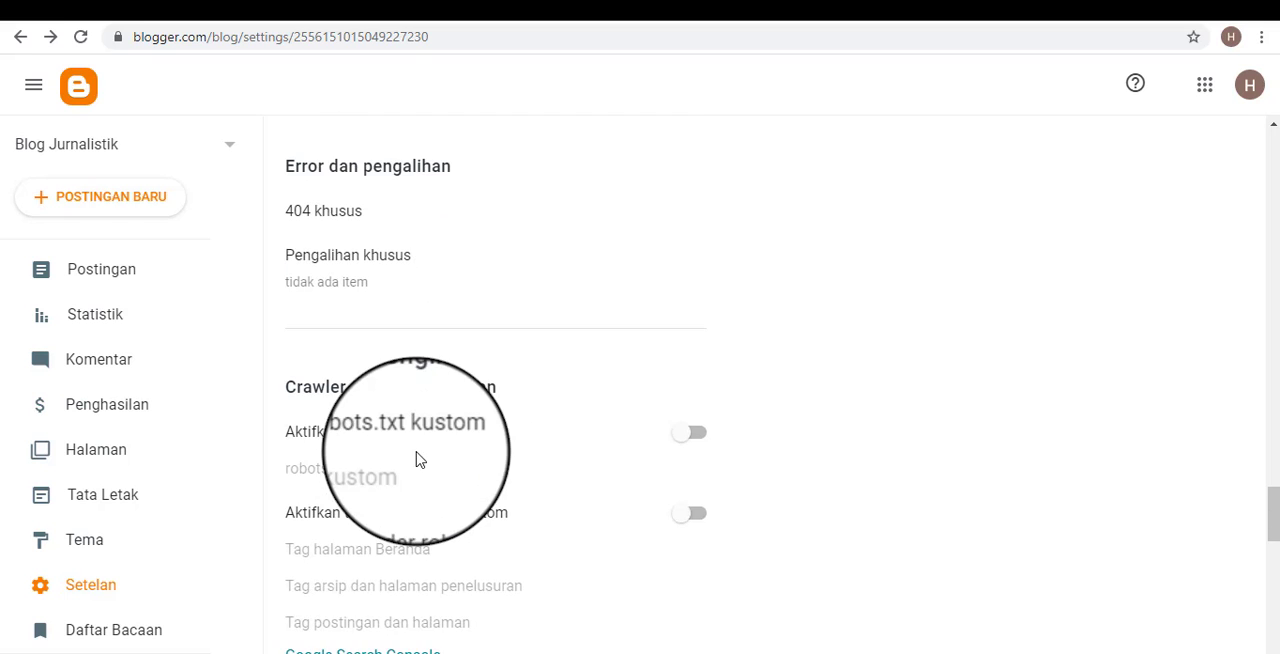
# Look through the remaining settings from Crawler dan pengindeksan to Feed situs, and return to the Dasar section.
pyautogui.scroll(-9, 460, 478)
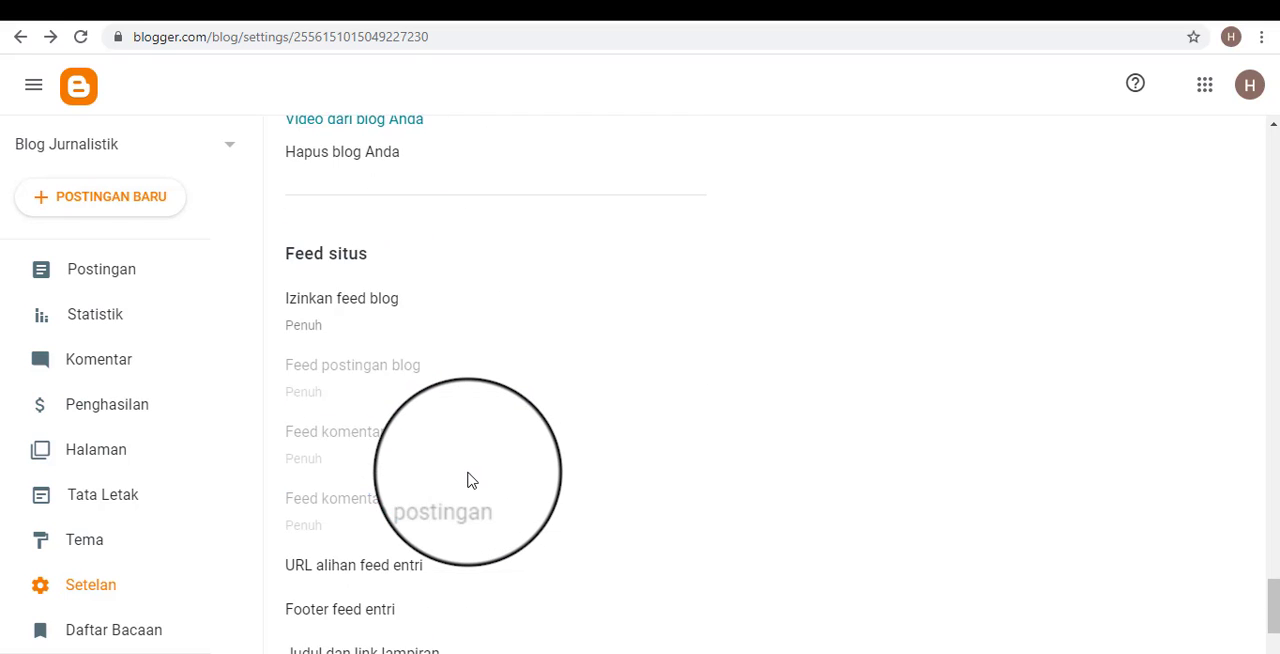
pyautogui.scroll(11, 475, 485)
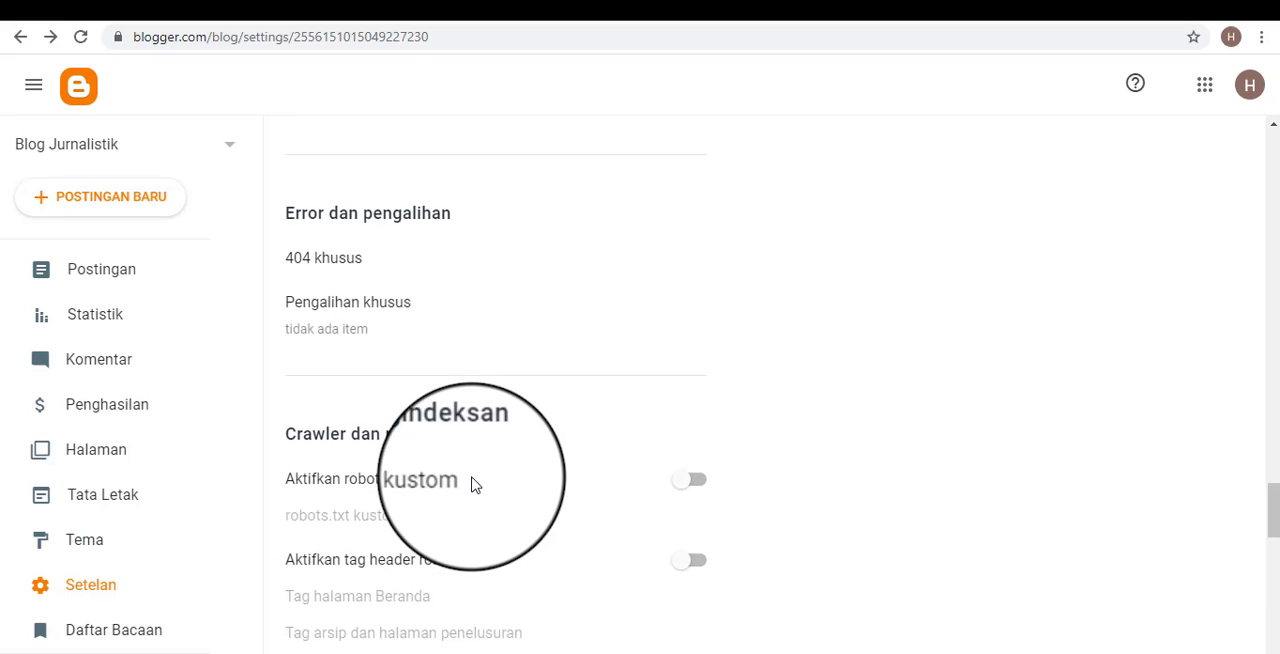
pyautogui.scroll(-3, 510, 485)
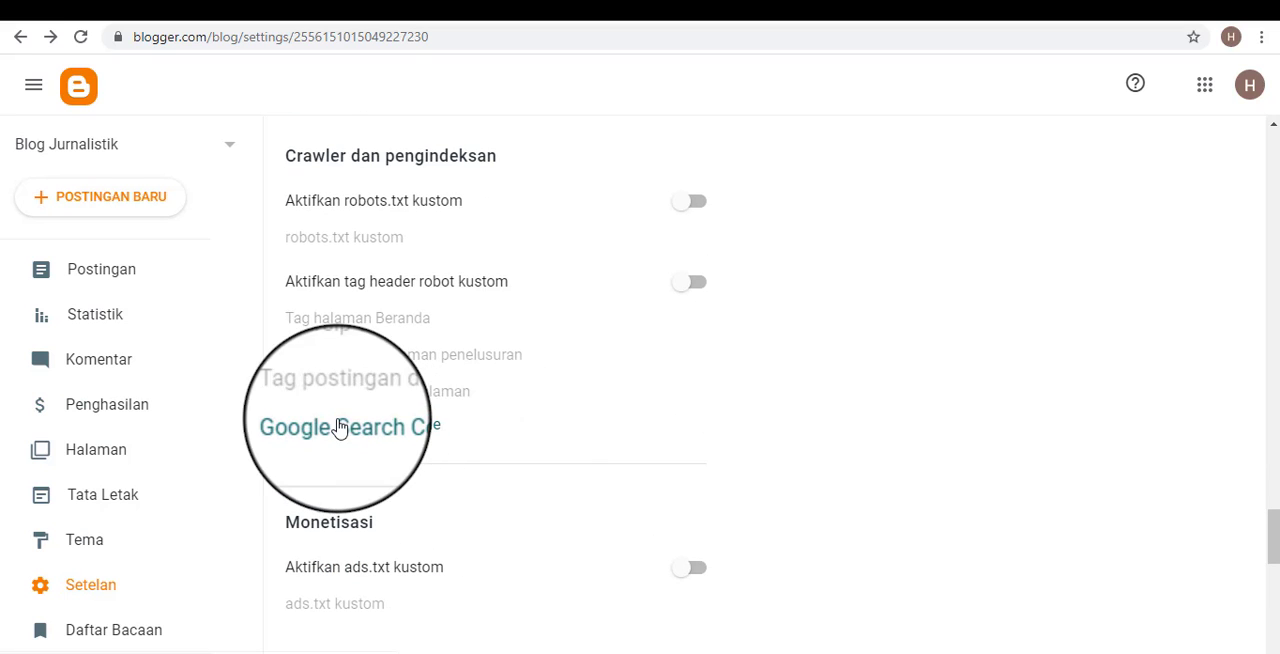
pyautogui.scroll(10, 500, 460)
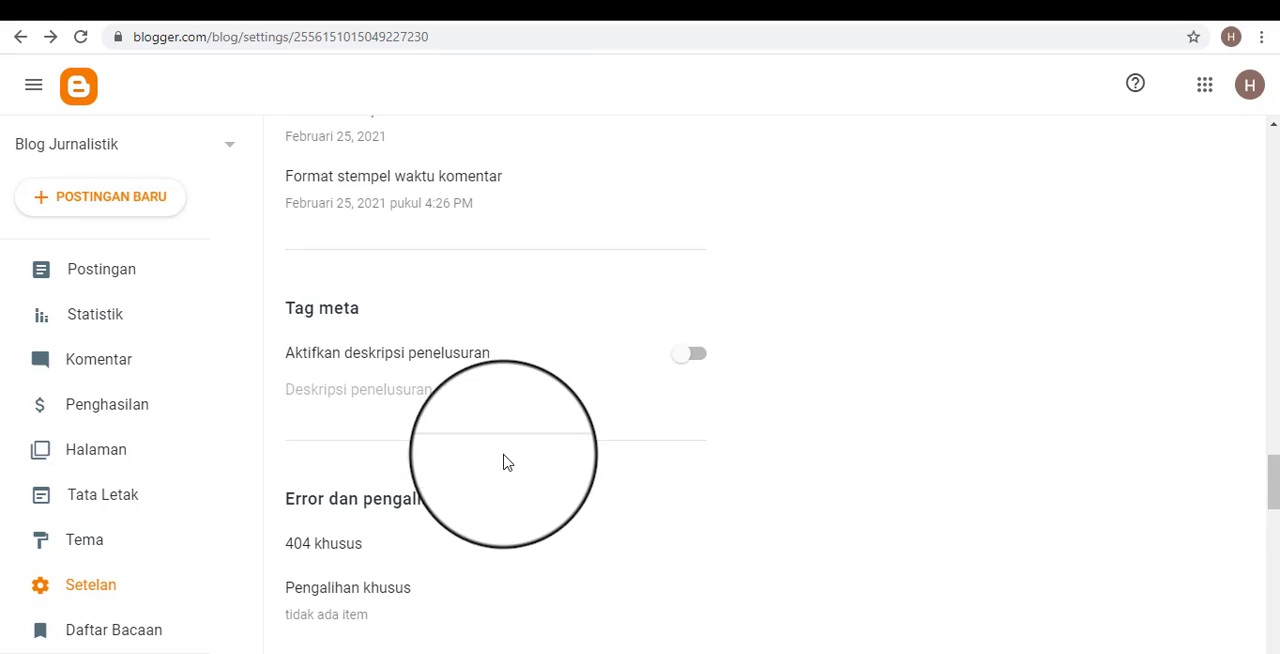
pyautogui.scroll(8, 507, 473)
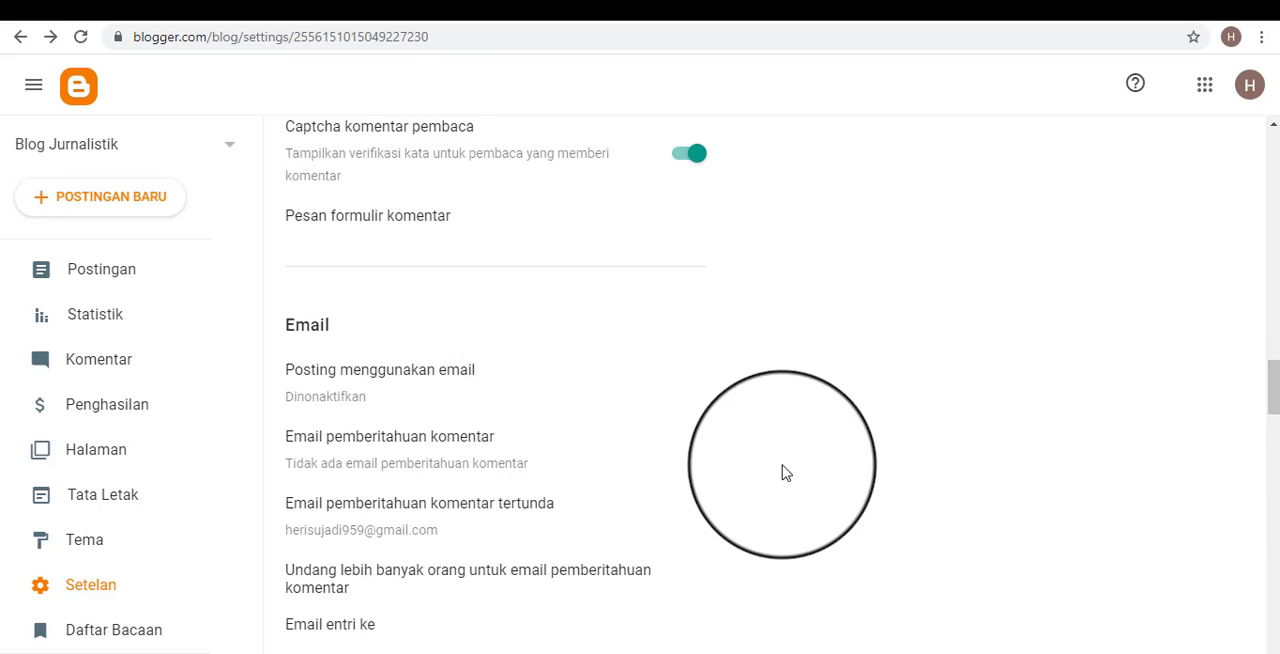
pyautogui.scroll(10, 985, 418)
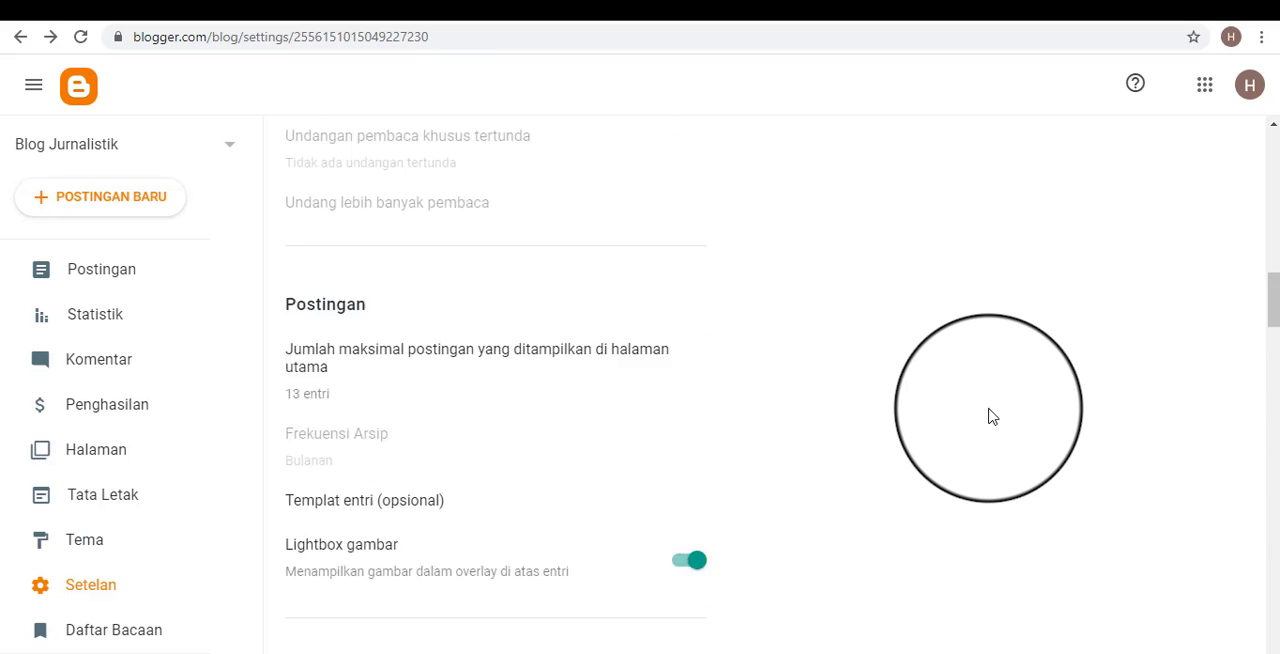
pyautogui.scroll(4, 1015, 440)
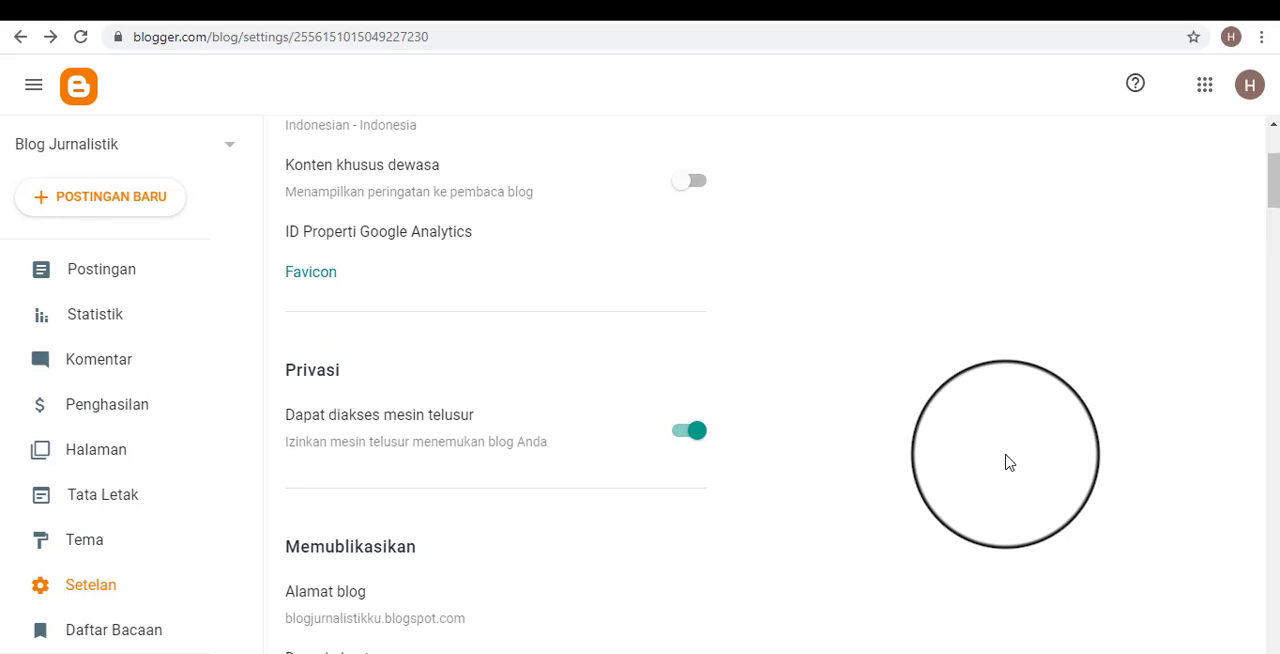
pyautogui.scroll(3, 955, 440)
# Switch between the blog settings and the public blog, and look over the public home page with its post and sidebar.
pyautogui.click(756, 3)
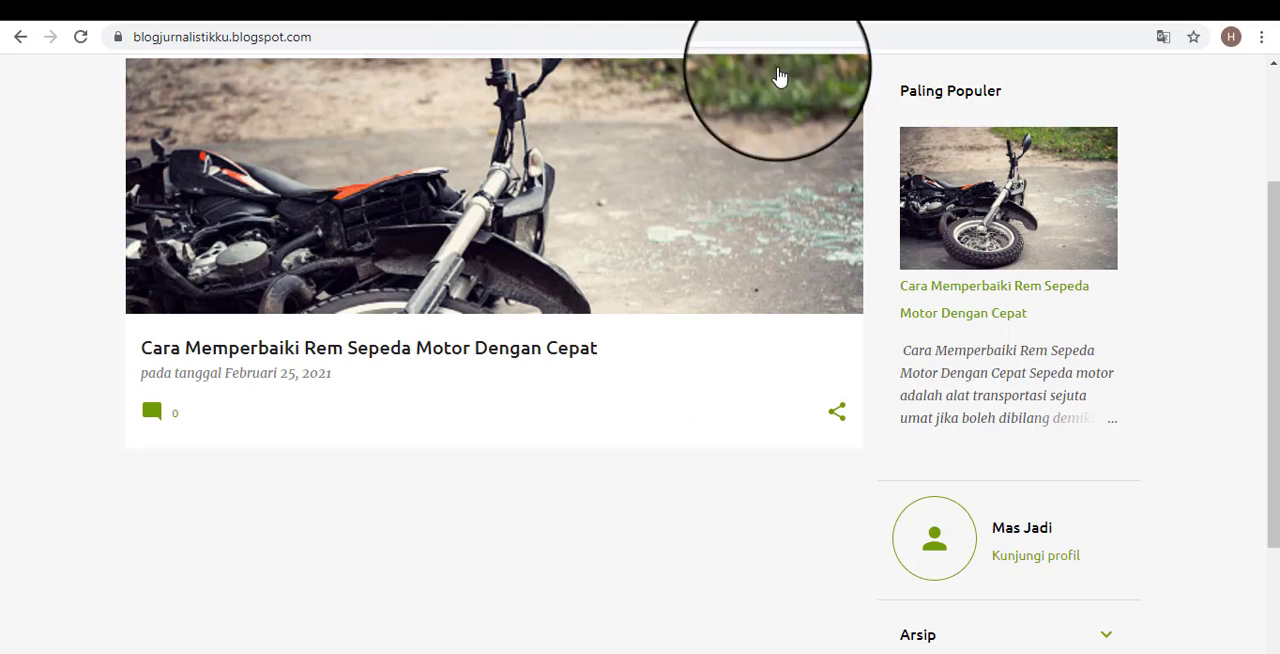
pyautogui.scroll(3, 763, 277)
pyautogui.click(798, 12)
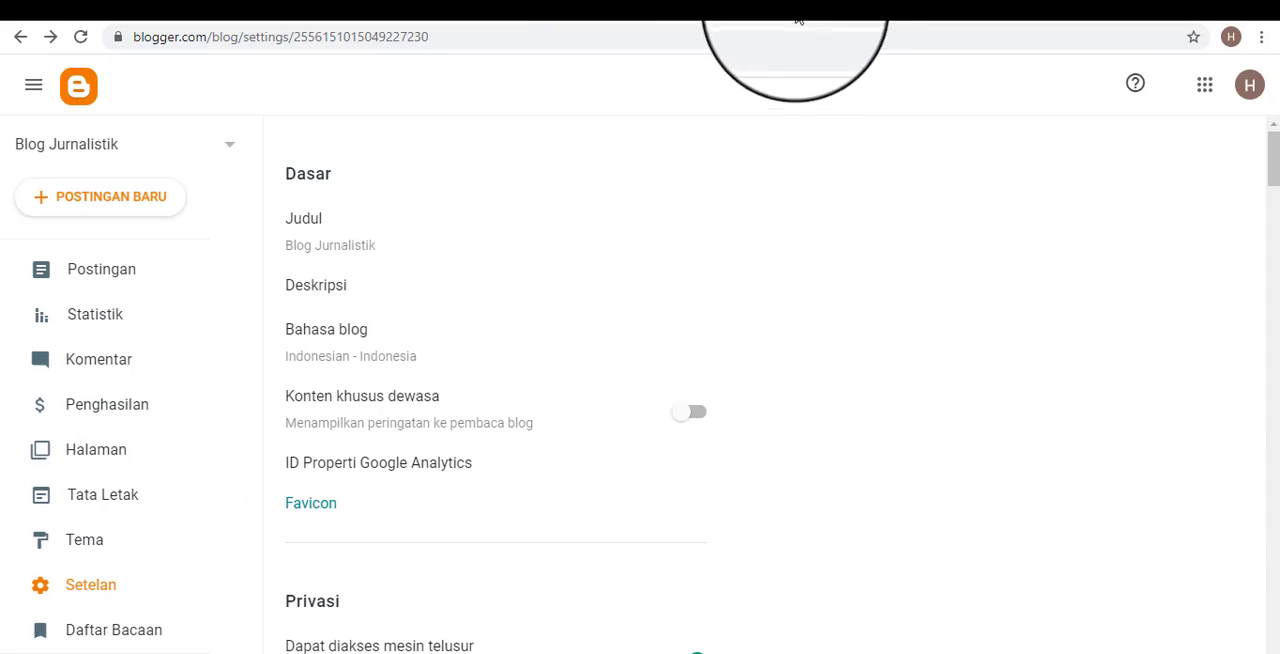
pyautogui.click(750, 5)
pyautogui.click(568, 3)
pyautogui.click(729, 3)
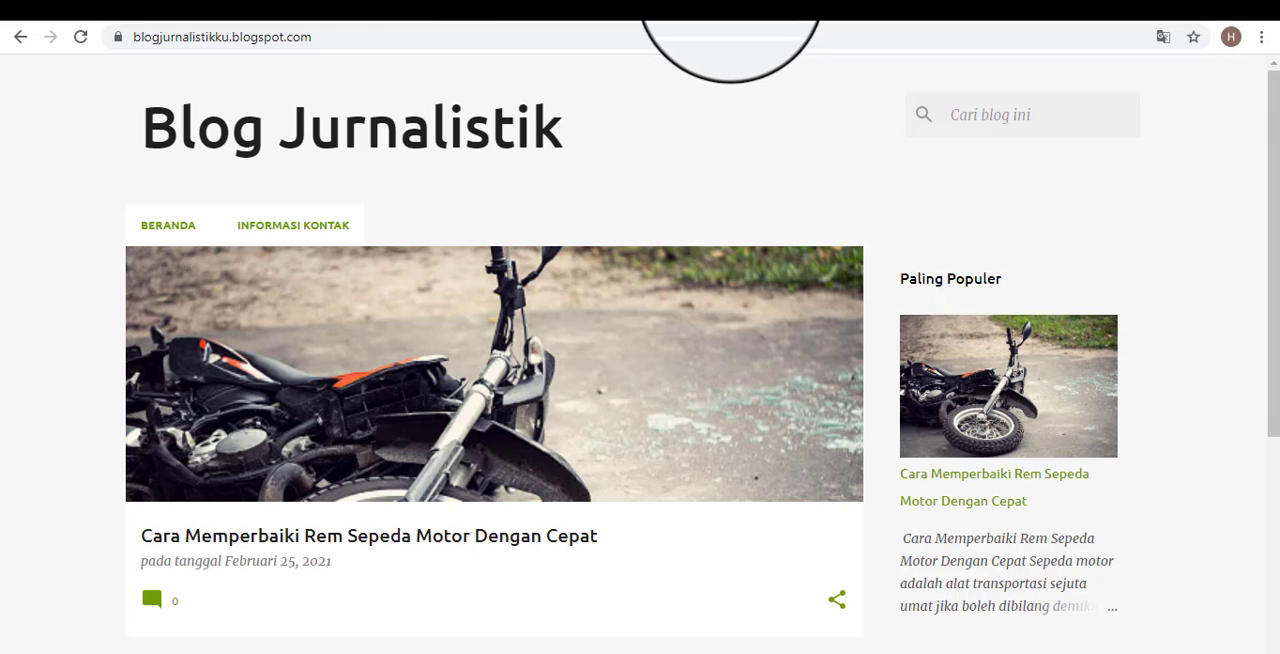
pyautogui.click(512, 4)
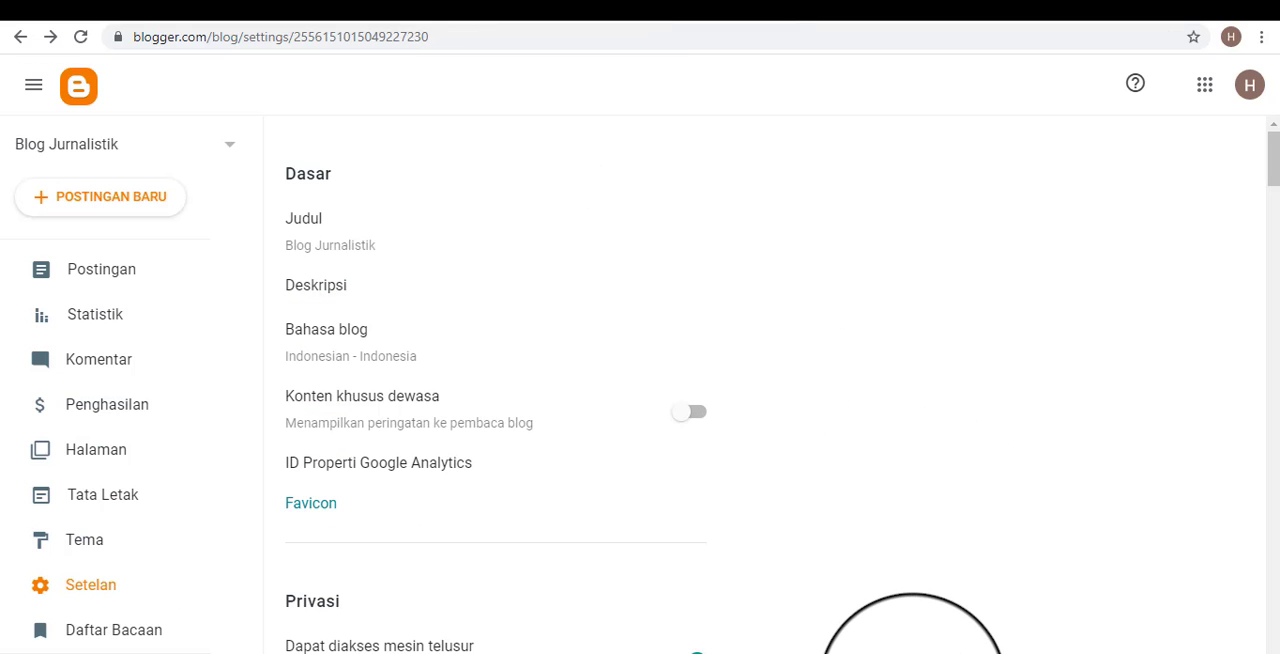
pyautogui.click(765, 4)
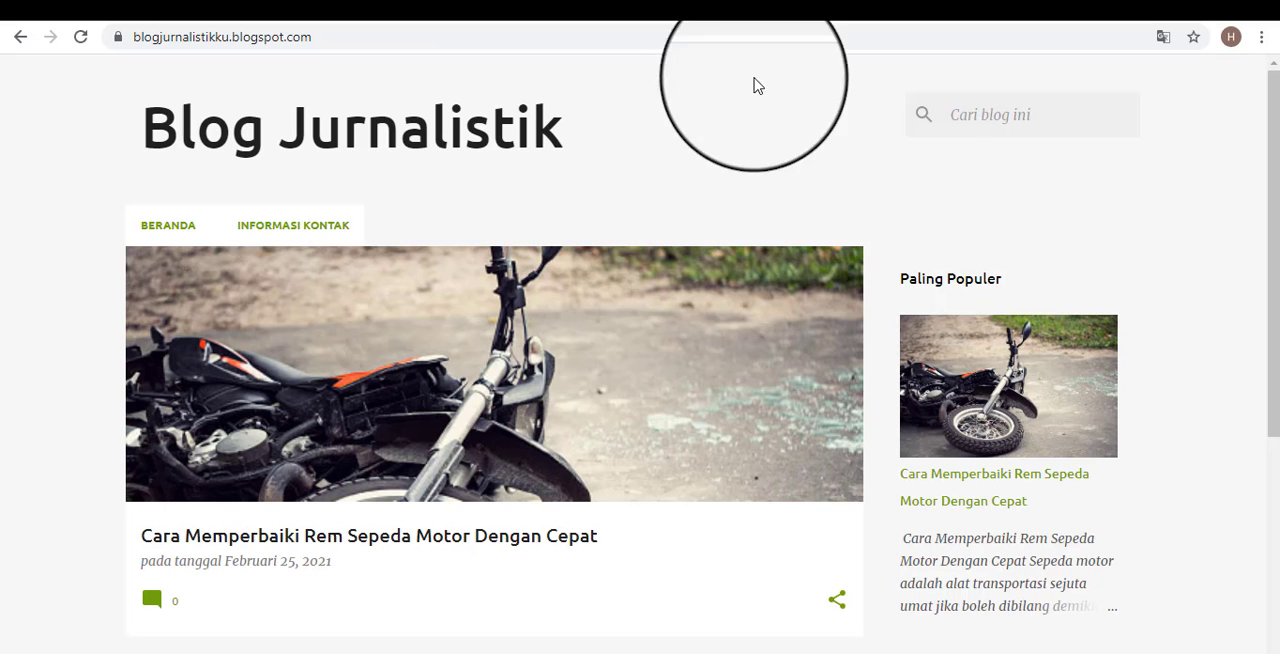
pyautogui.scroll(-4, 803, 354)
pyautogui.scroll(4, 807, 356)
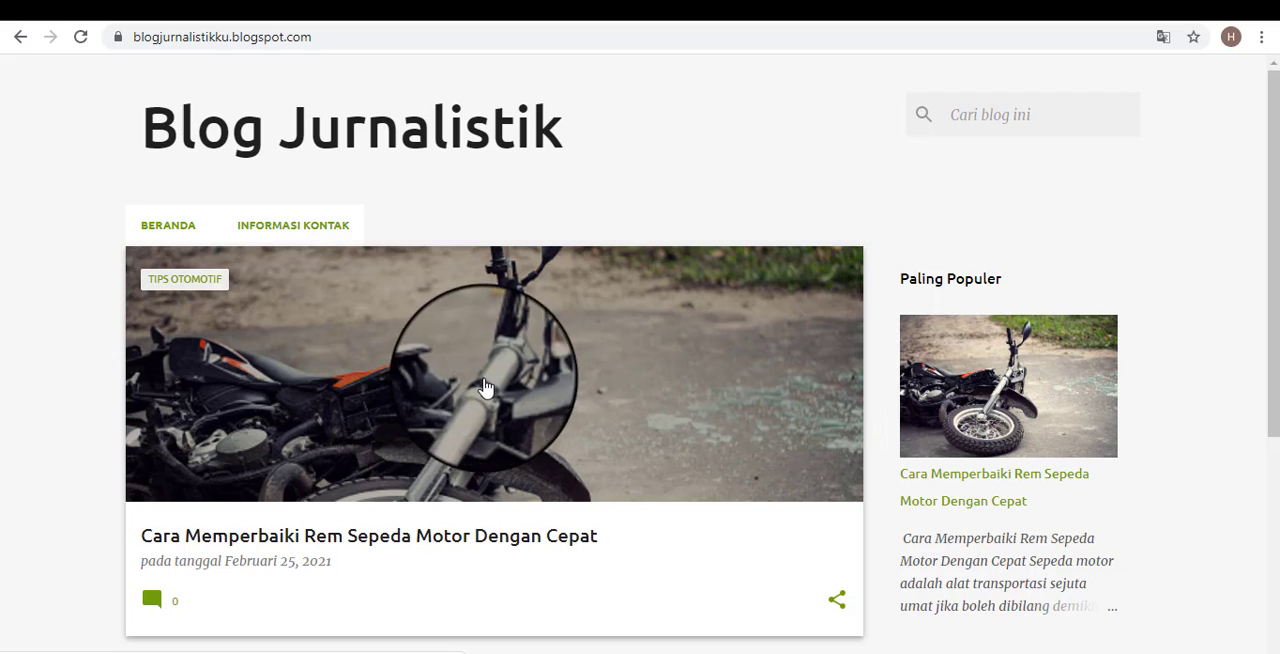
pyautogui.scroll(-3, 611, 411)
pyautogui.scroll(3, 646, 426)
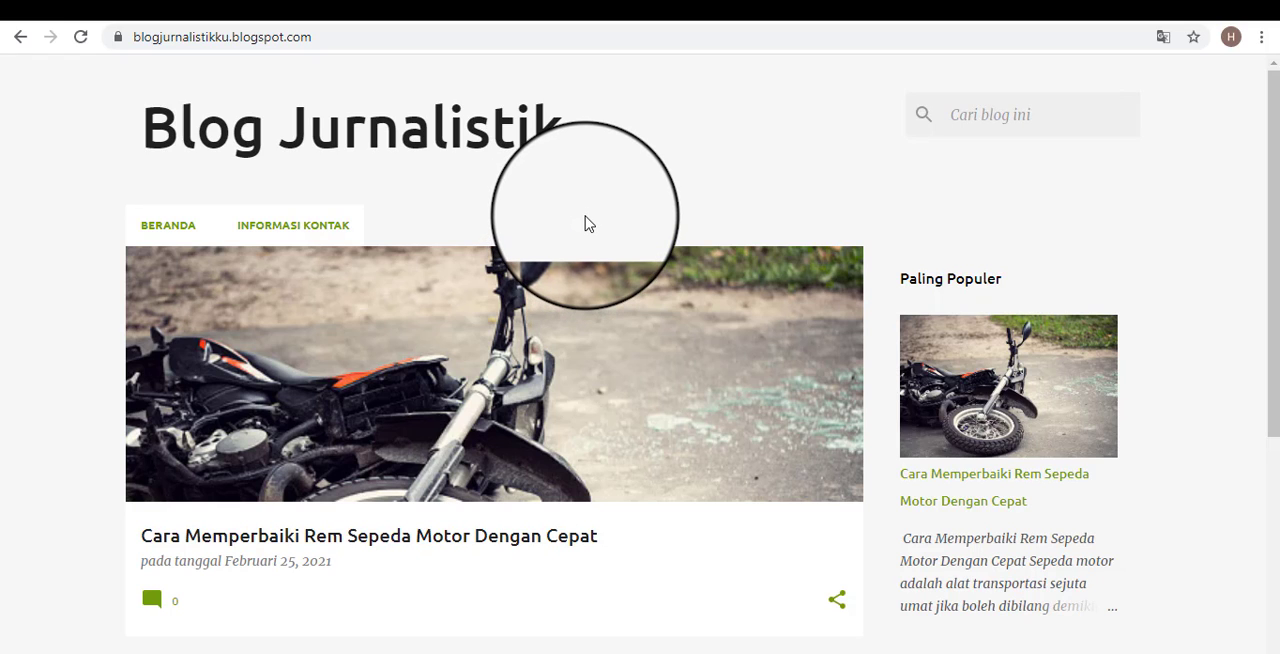
# Examine the Blog Jurnalistik title in the header of the public blog by highlighting it, and clear the selection.
pyautogui.tripleClick(143, 146)
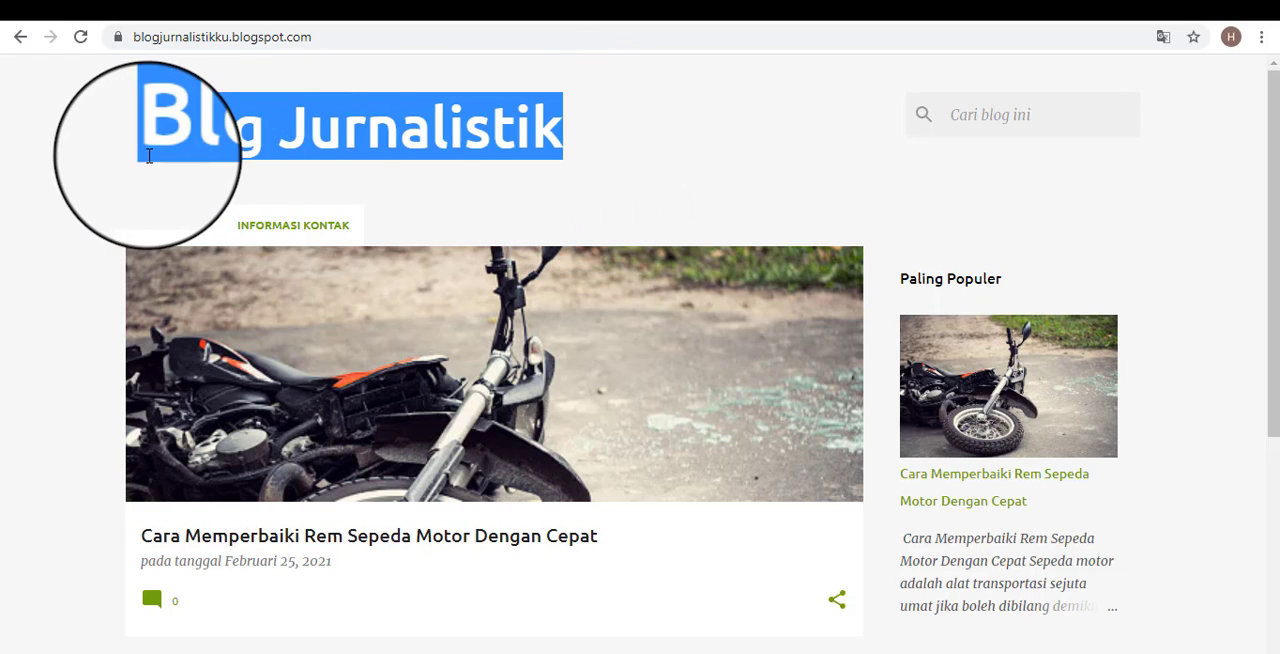
pyautogui.click(590, 196)
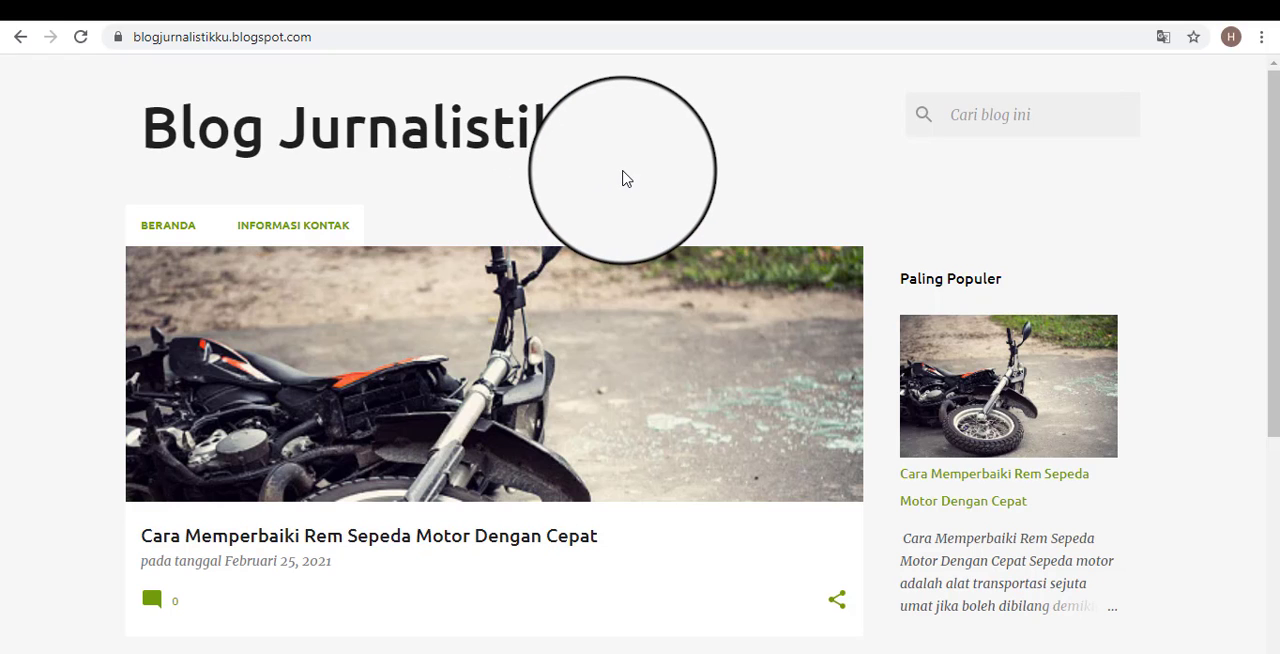
pyautogui.tripleClick(200, 130)
pyautogui.click(690, 160)
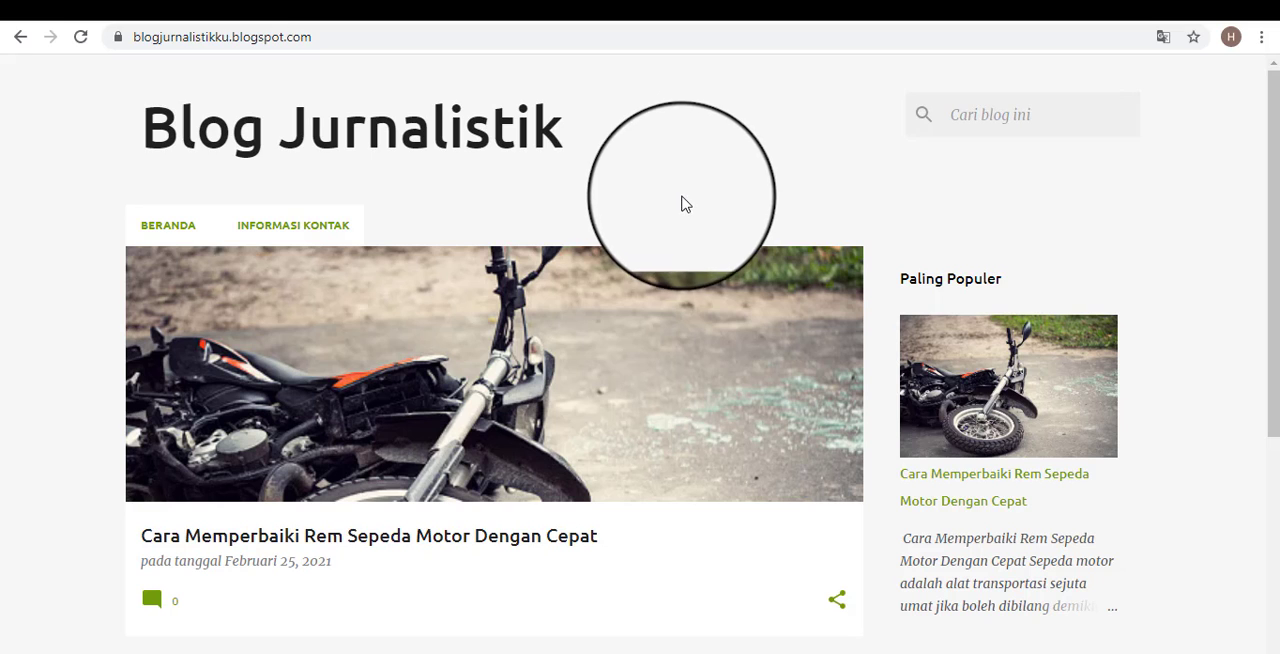